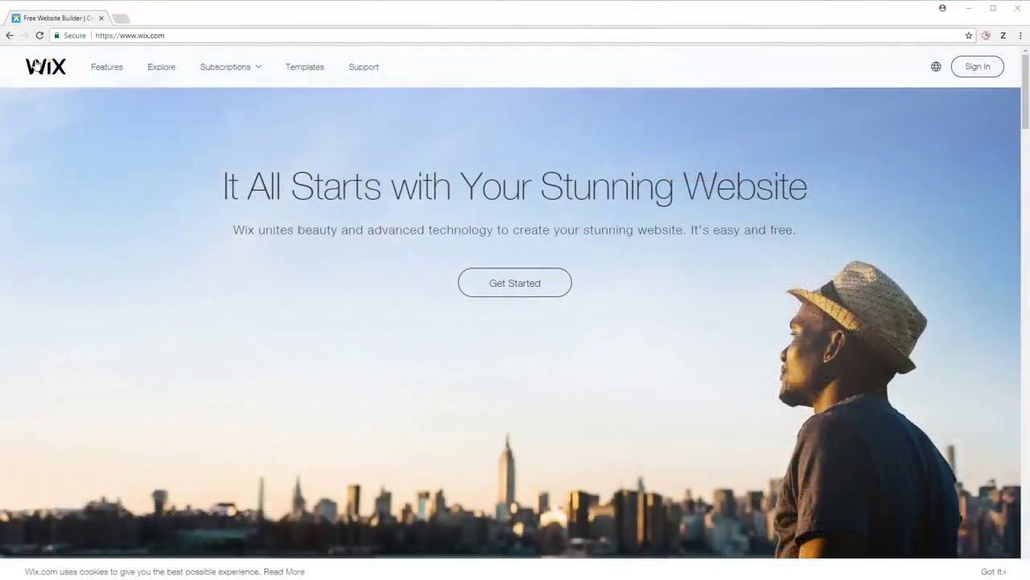
- Scroll through the tutorial video page and pick the megaphone icon as the shape
{"action": "scroll", "coordinate": [283, 153], "scroll_direction": "down", "scroll_amount": 7}
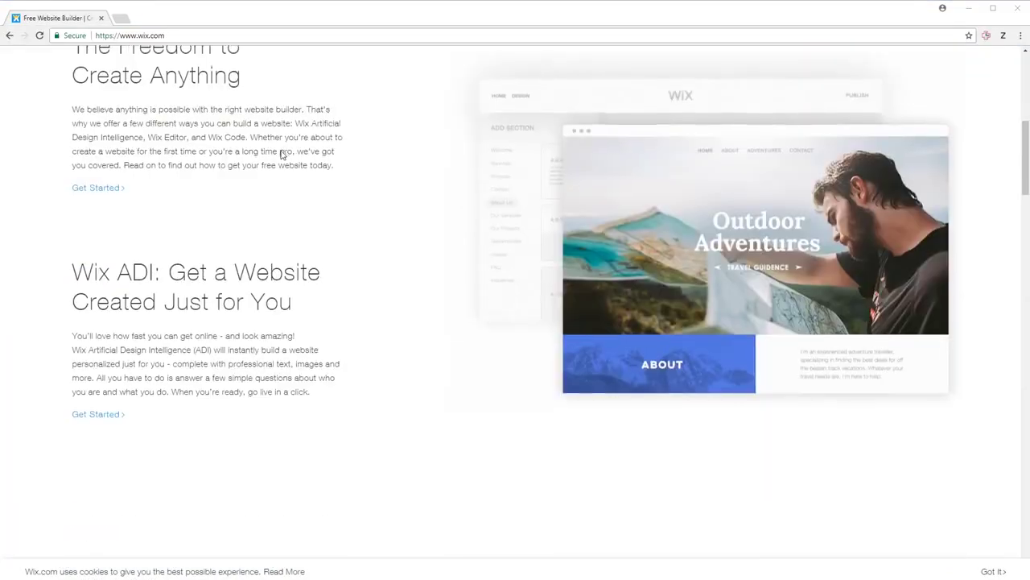
{"action": "scroll", "coordinate": [283, 153], "scroll_direction": "down", "scroll_amount": 10}
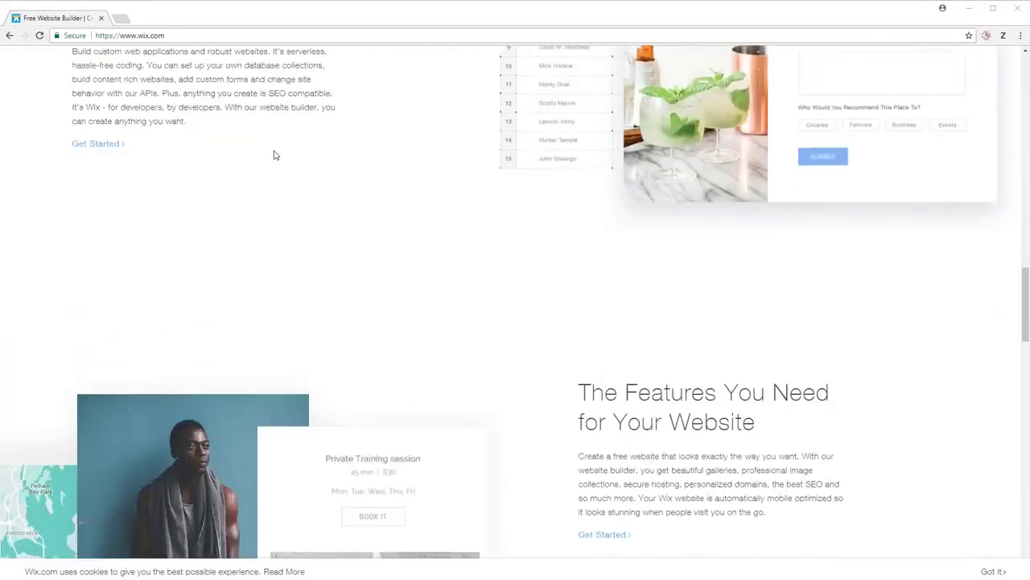
{"action": "scroll", "coordinate": [270, 153], "scroll_direction": "down", "scroll_amount": 10}
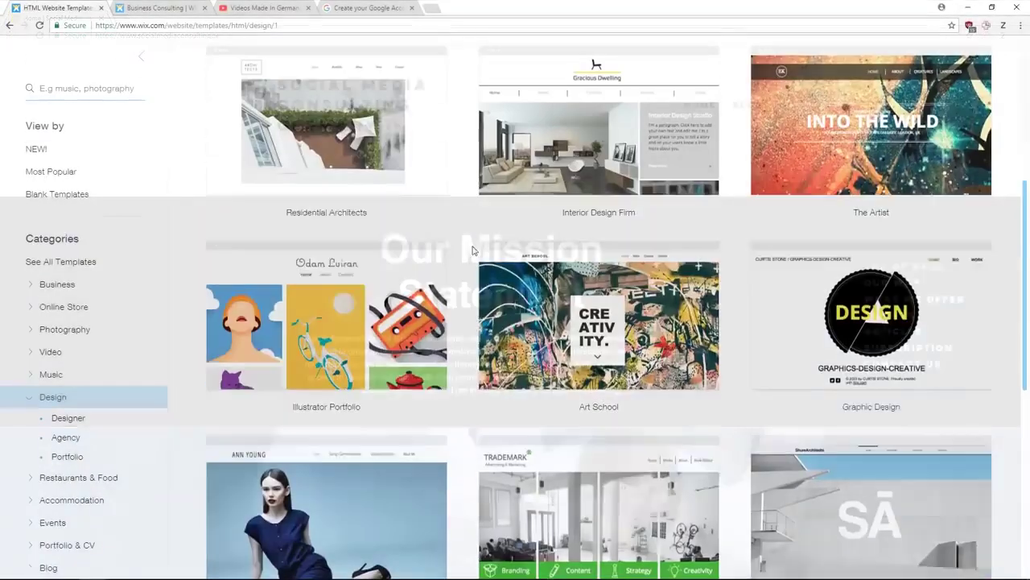
{"action": "scroll", "coordinate": [490, 314], "scroll_direction": "down", "scroll_amount": 5}
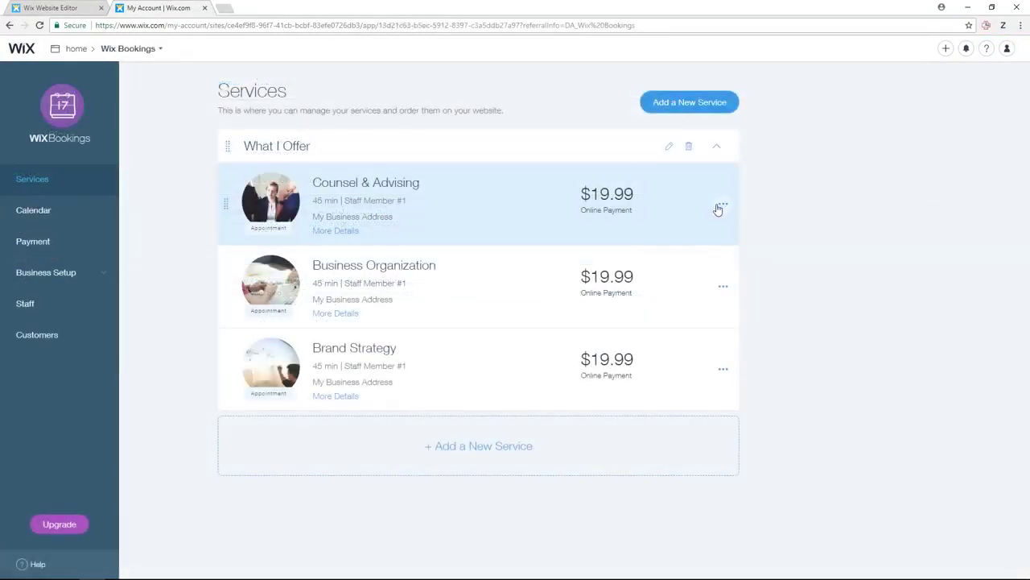
{"action": "left_click", "coordinate": [719, 204]}
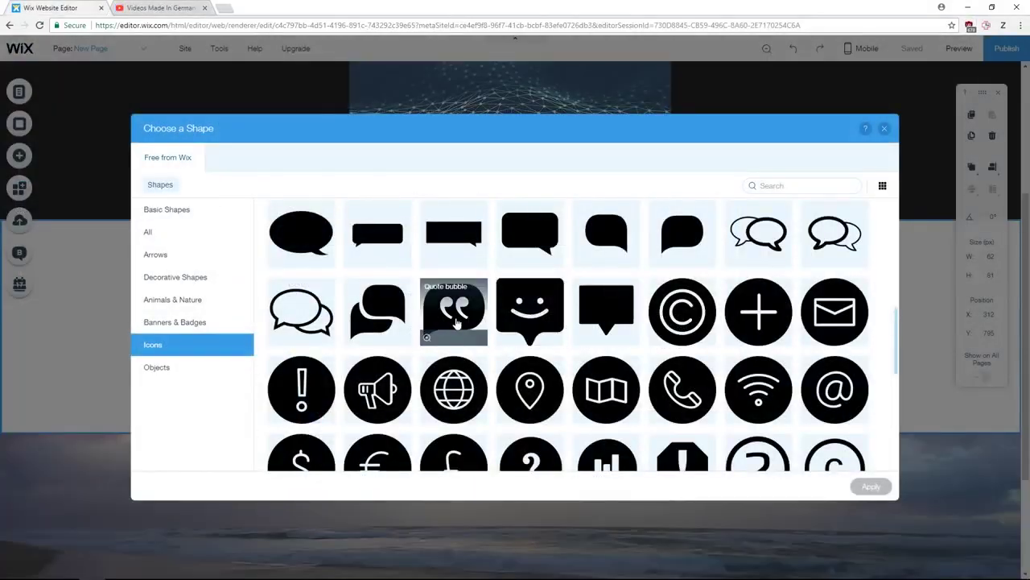
{"action": "left_click", "coordinate": [378, 390]}
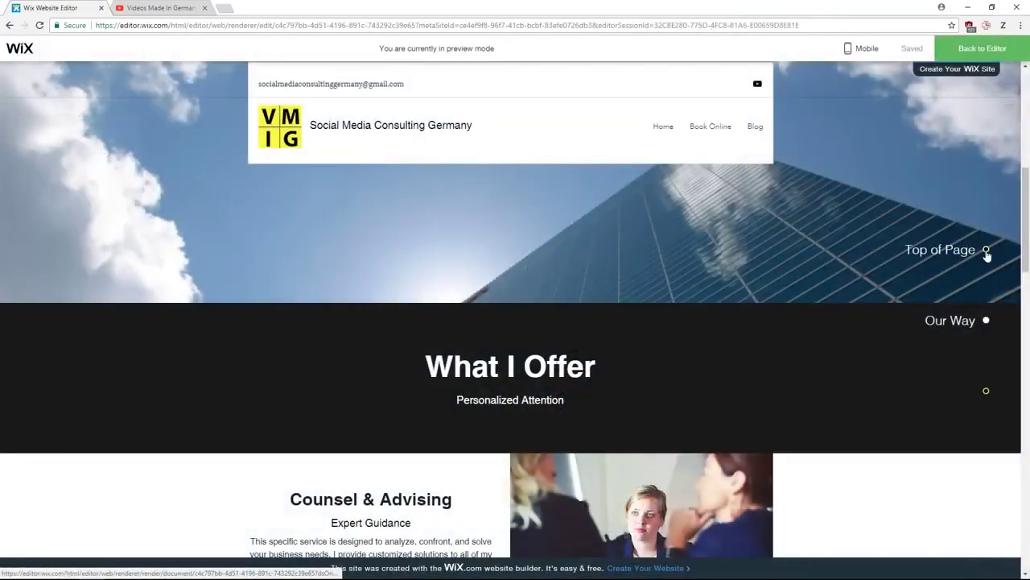
{"action": "scroll", "coordinate": [992, 378], "scroll_direction": "down", "scroll_amount": 2}
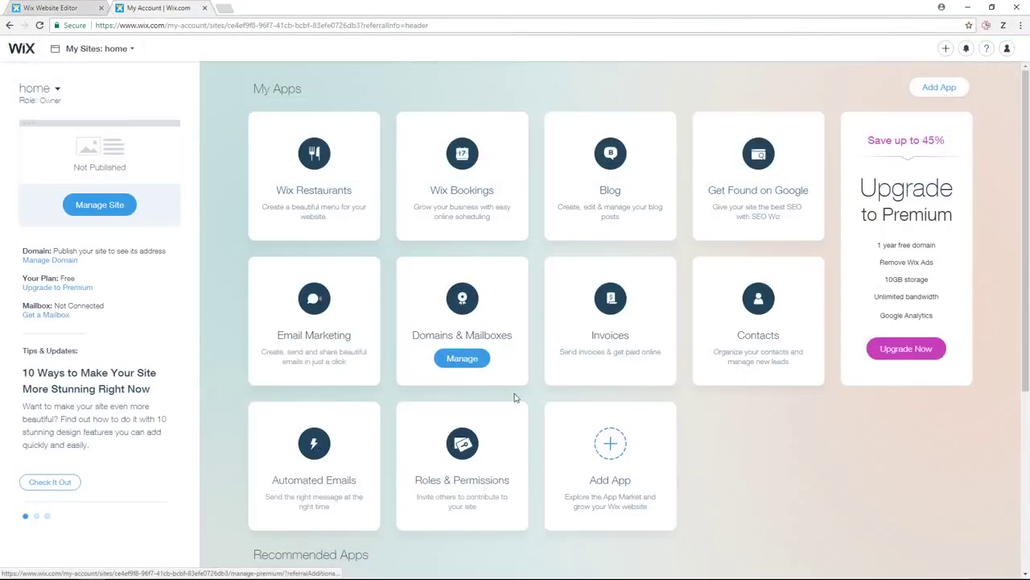
{"action": "mouse_move", "coordinate": [513, 421]}
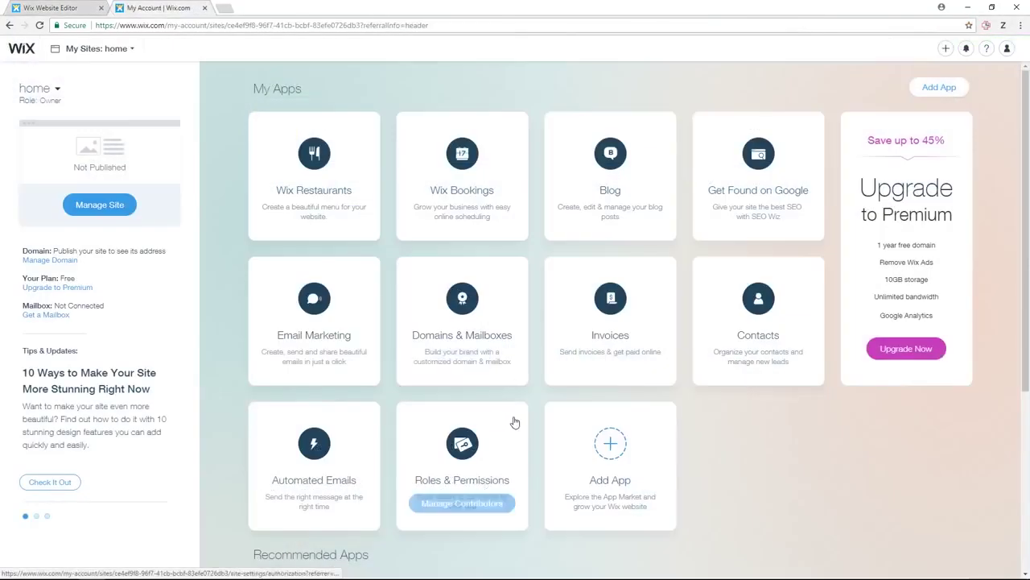
{"action": "left_click", "coordinate": [467, 502]}
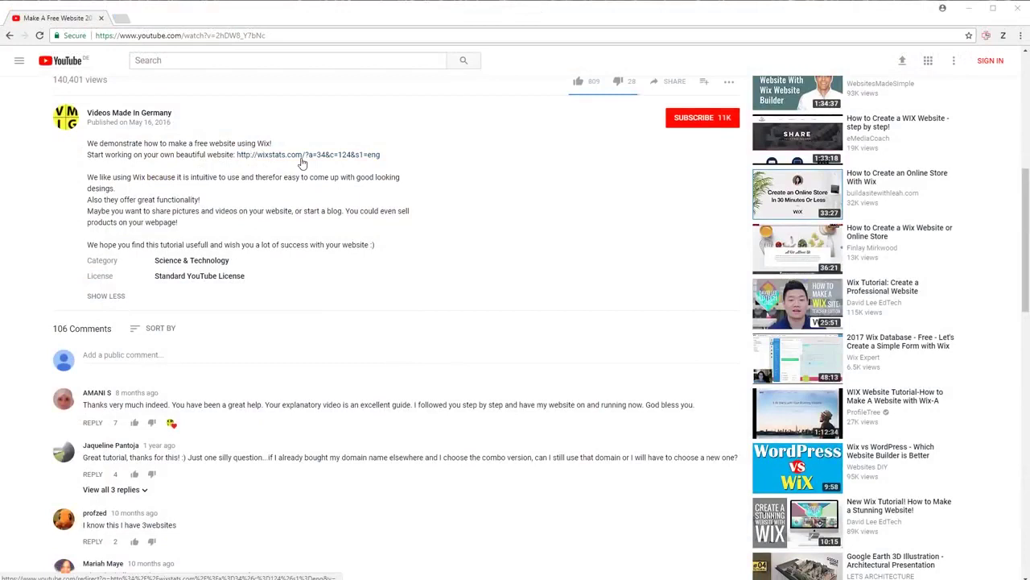
- Open the Wix sign-up page from the description's wixstats link, re-expanding the description
{"action": "left_click", "coordinate": [301, 159]}
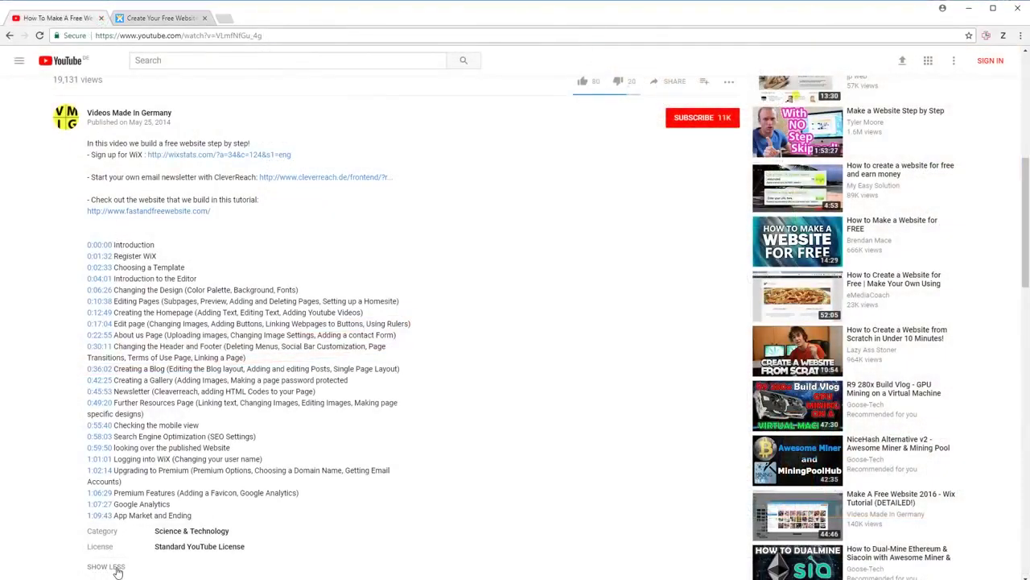
{"action": "left_click", "coordinate": [111, 566]}
{"action": "left_click", "coordinate": [117, 181]}
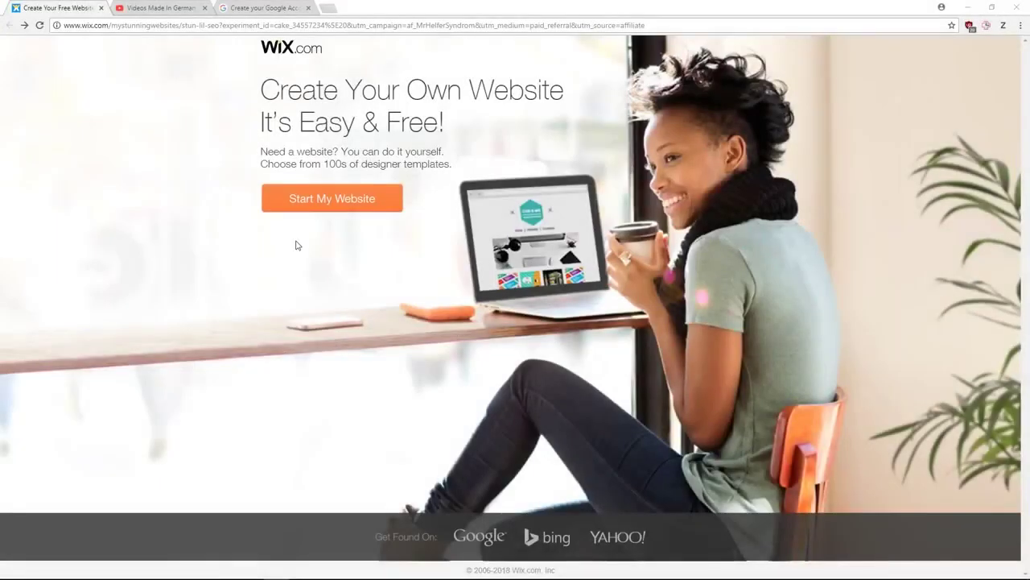
- Start a new Wix website, enter the sign-up e-mail and password, then switch to Google account creation
{"action": "left_click", "coordinate": [345, 208]}
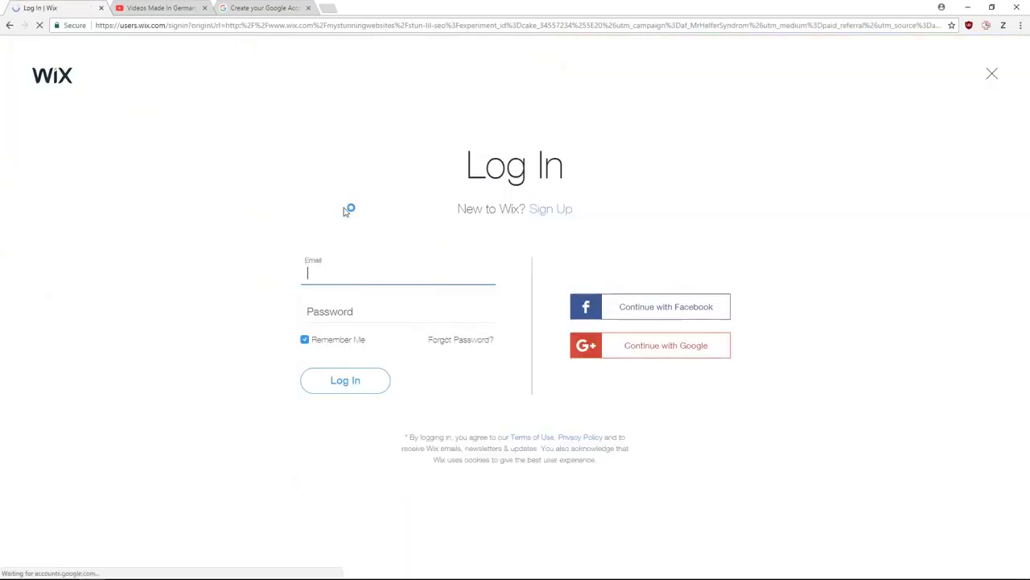
{"action": "left_click", "coordinate": [549, 211]}
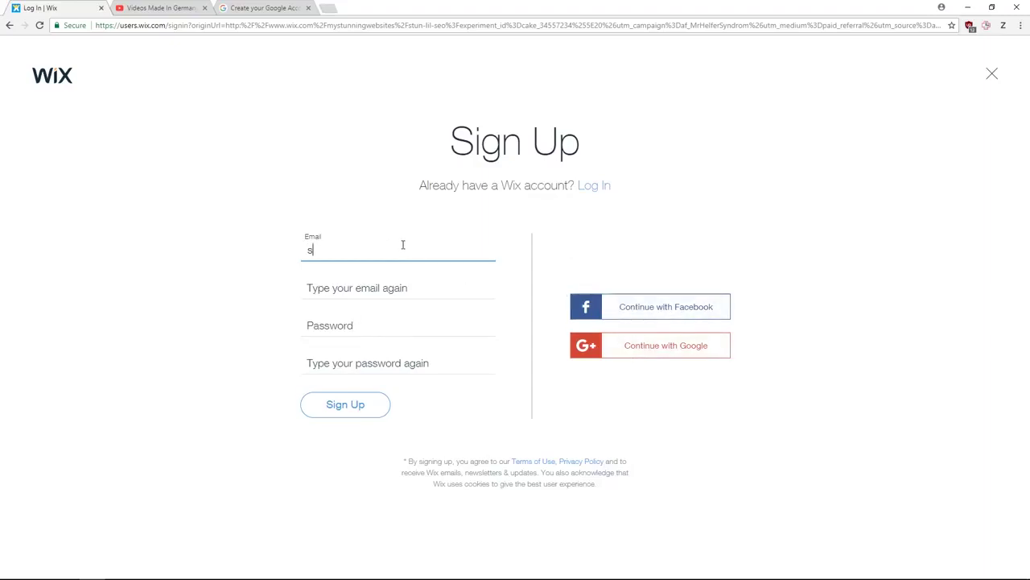
{"action": "type", "text": "oci"}
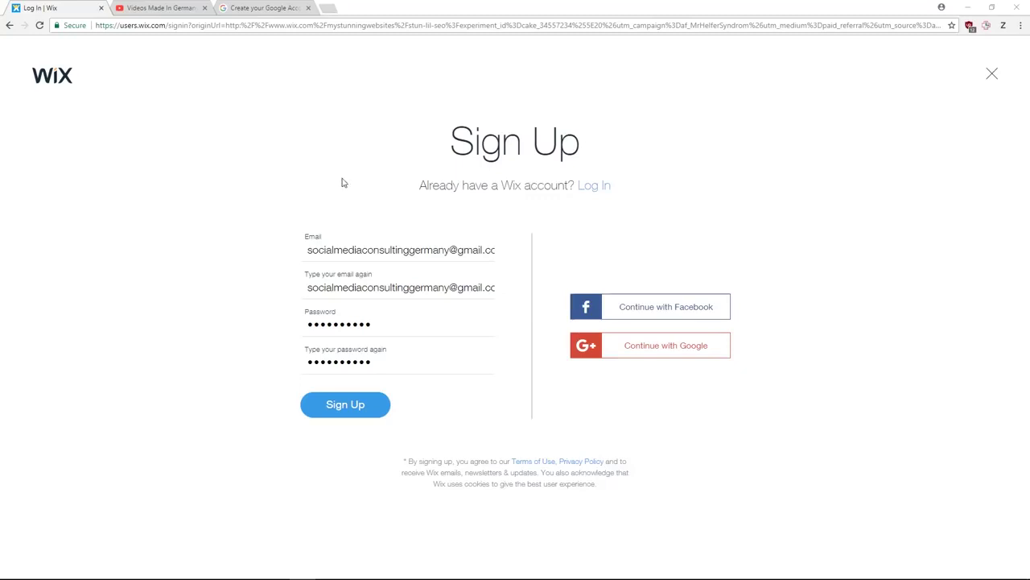
{"action": "left_click", "coordinate": [268, 10]}
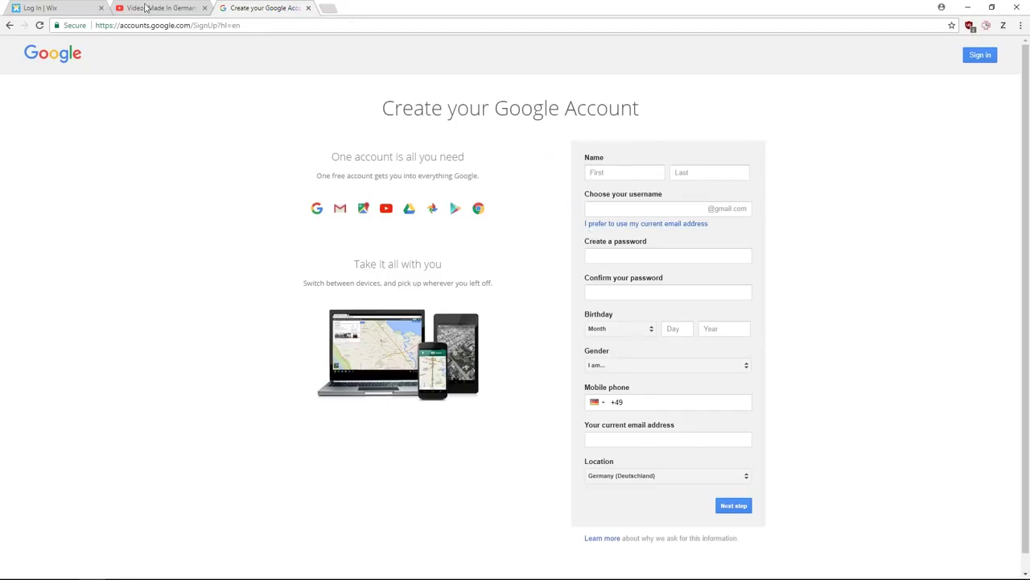
- Return to the filled Wix sign-up form and submit the new account
{"action": "left_click", "coordinate": [67, 8]}
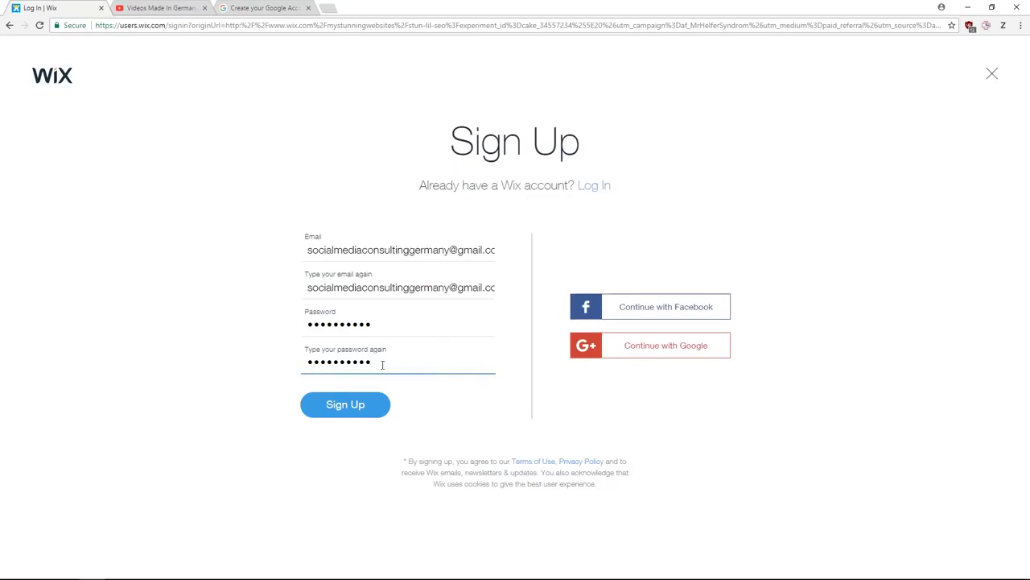
{"action": "left_click", "coordinate": [351, 404]}
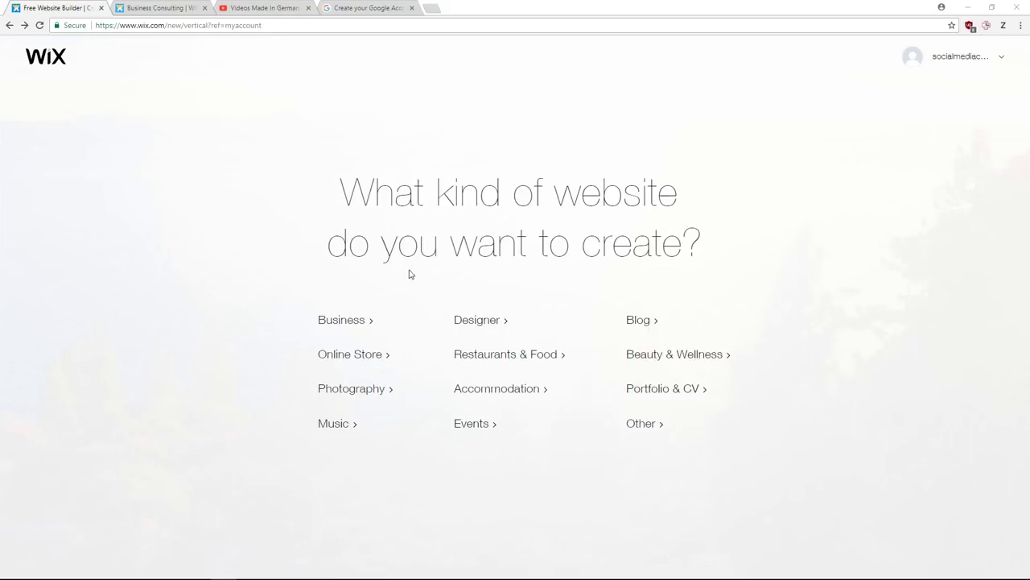
- Choose Designer as the website kind and search the template gallery for 'consulting'
{"action": "left_click", "coordinate": [492, 321]}
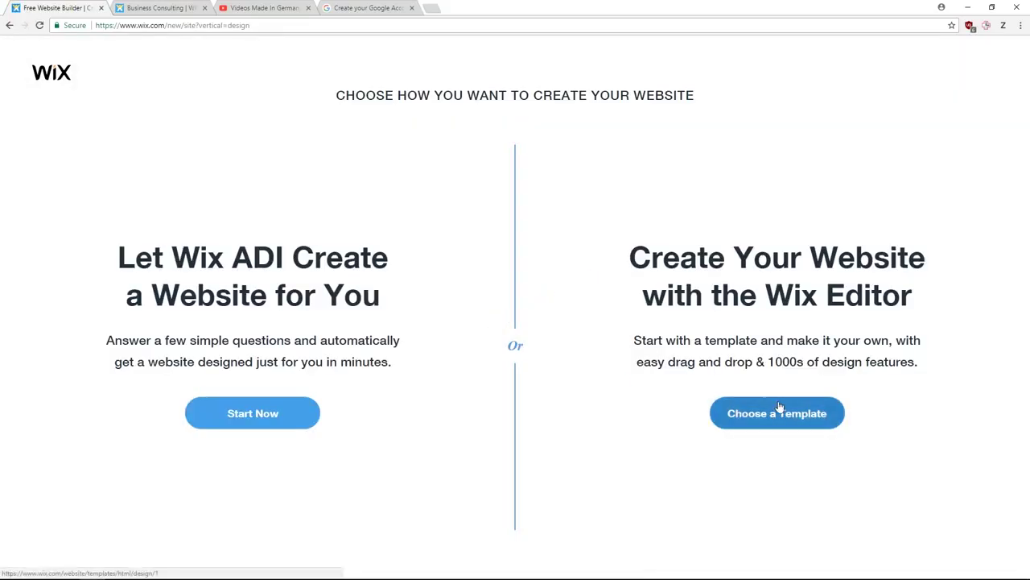
{"action": "left_click", "coordinate": [781, 416]}
{"action": "scroll", "coordinate": [395, 201], "scroll_direction": "down", "scroll_amount": 10}
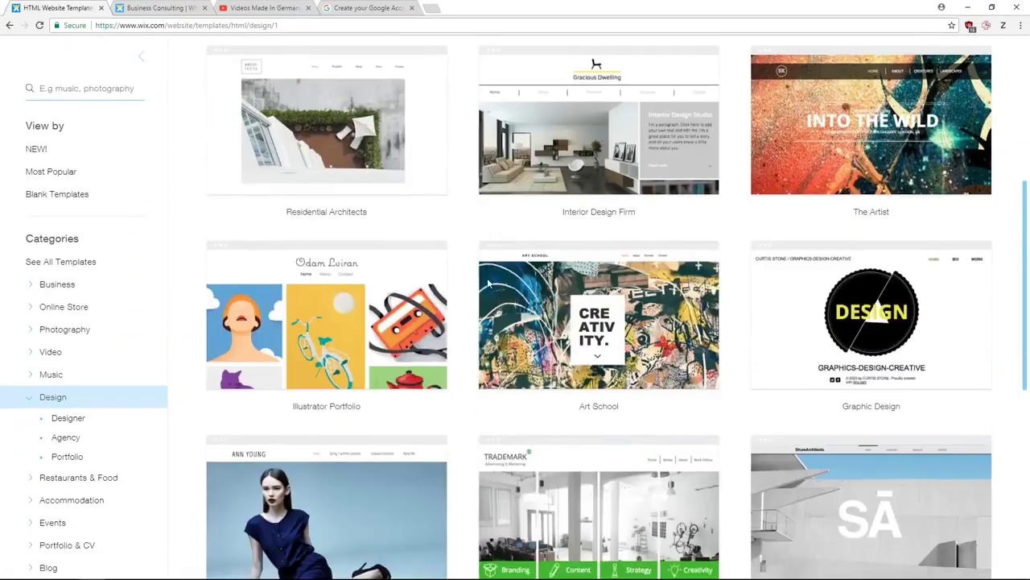
{"action": "scroll", "coordinate": [490, 320], "scroll_direction": "up", "scroll_amount": 5}
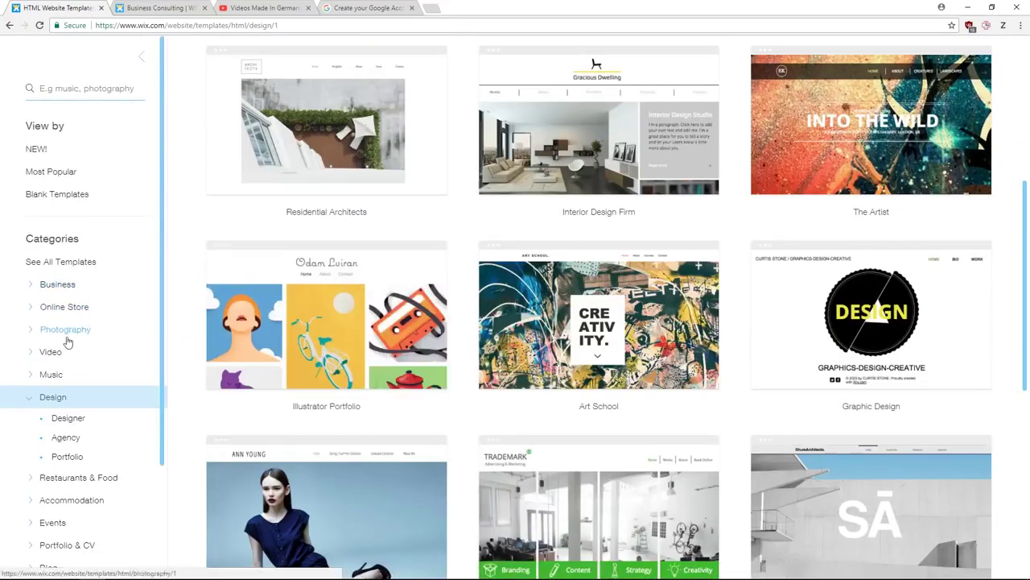
{"action": "left_click", "coordinate": [71, 89]}
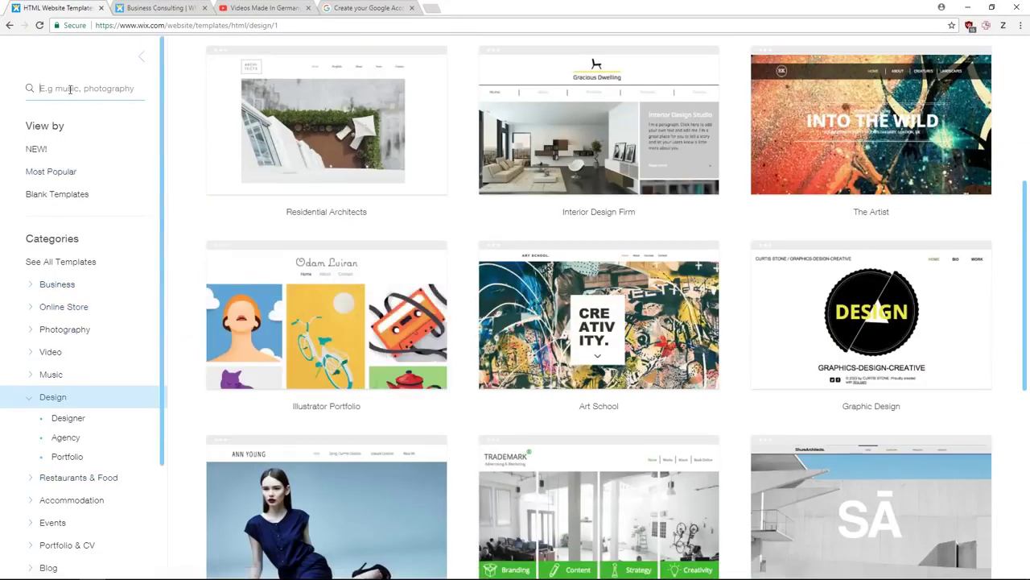
{"action": "type", "text": "consulting"}
{"action": "key", "text": "Return"}
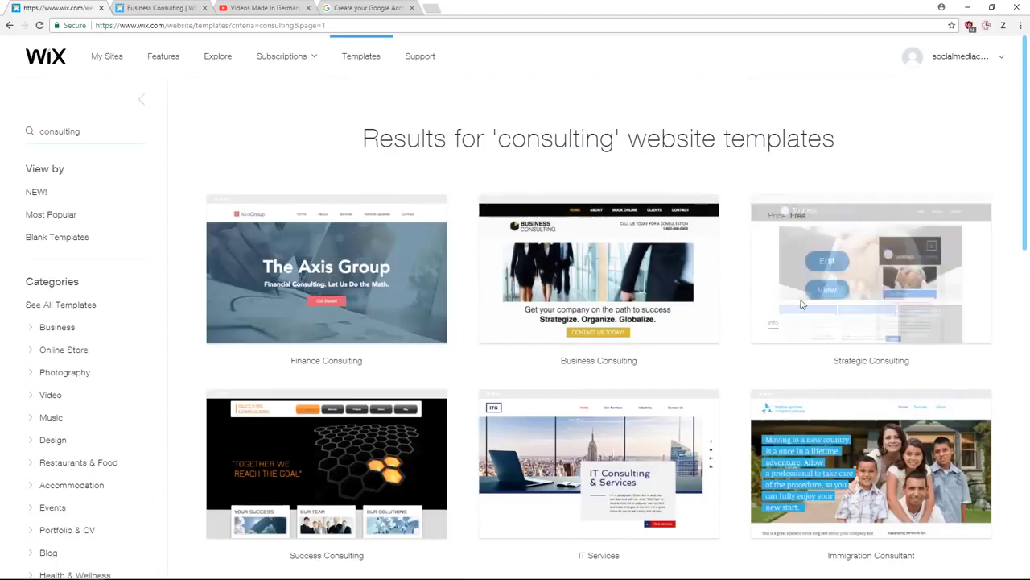
- Preview the Strategic Consulting template's Team and Services pages, then edit it
{"action": "left_click", "coordinate": [825, 296]}
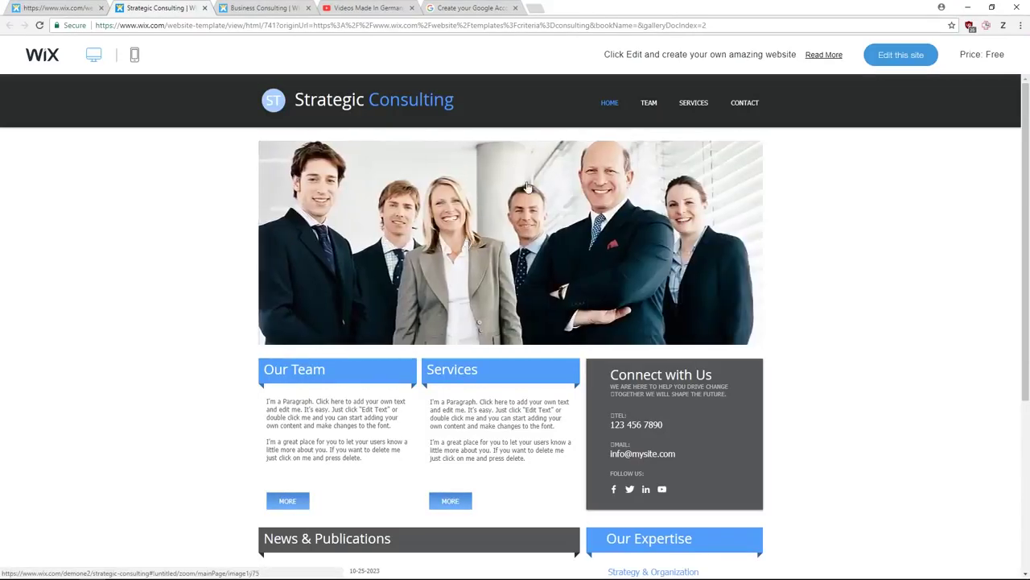
{"action": "left_click", "coordinate": [649, 103]}
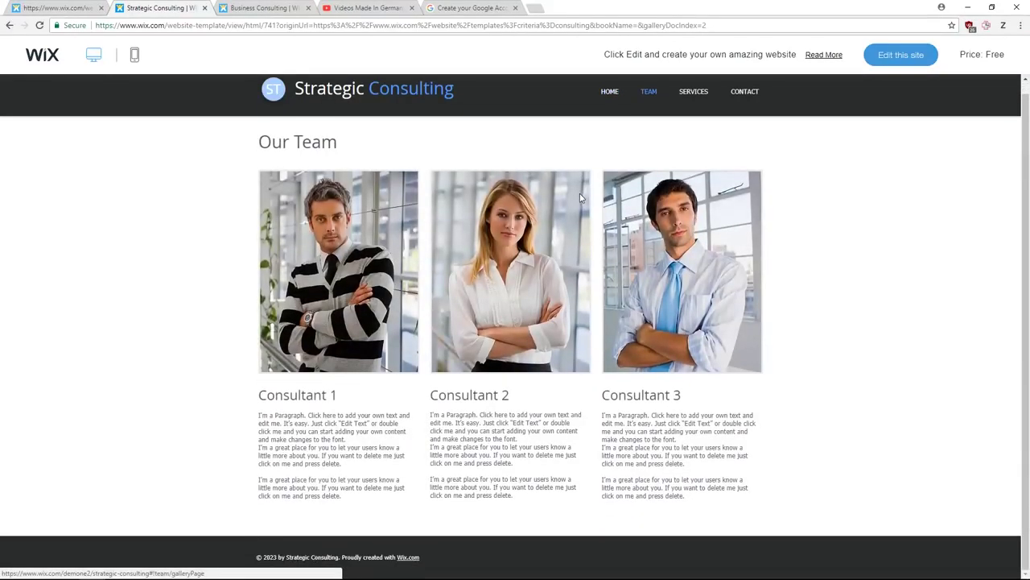
{"action": "left_click", "coordinate": [692, 105]}
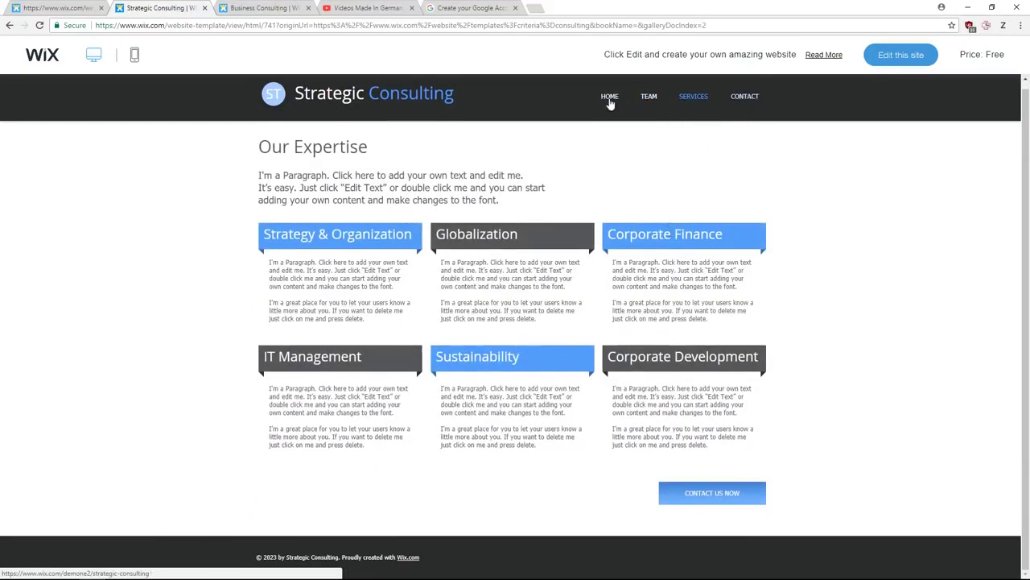
{"action": "left_click", "coordinate": [889, 63]}
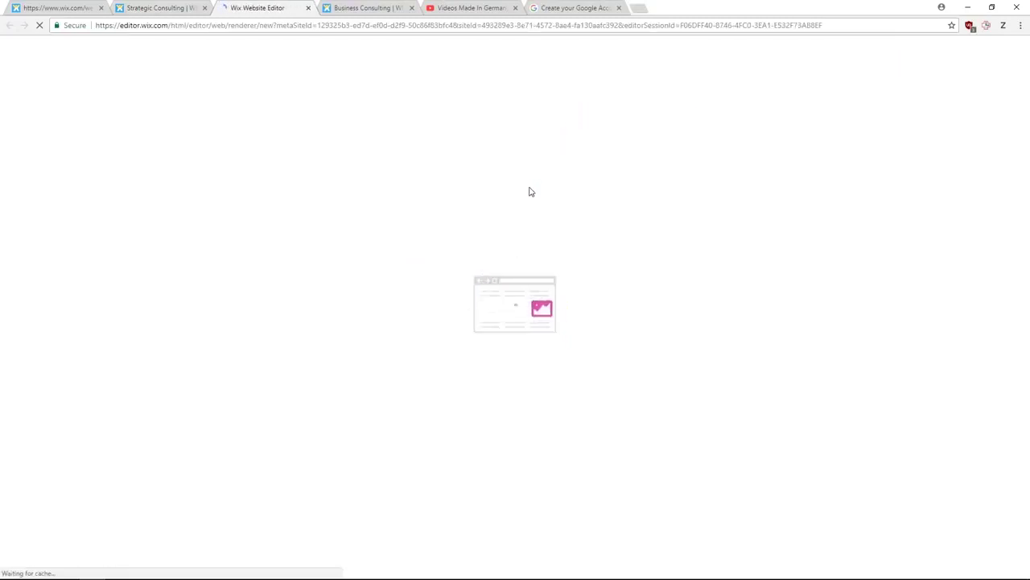
- Check the blank starter templates, then return to the Strategic Consulting editor tab
{"action": "left_click", "coordinate": [66, 8]}
{"action": "left_click", "coordinate": [66, 236]}
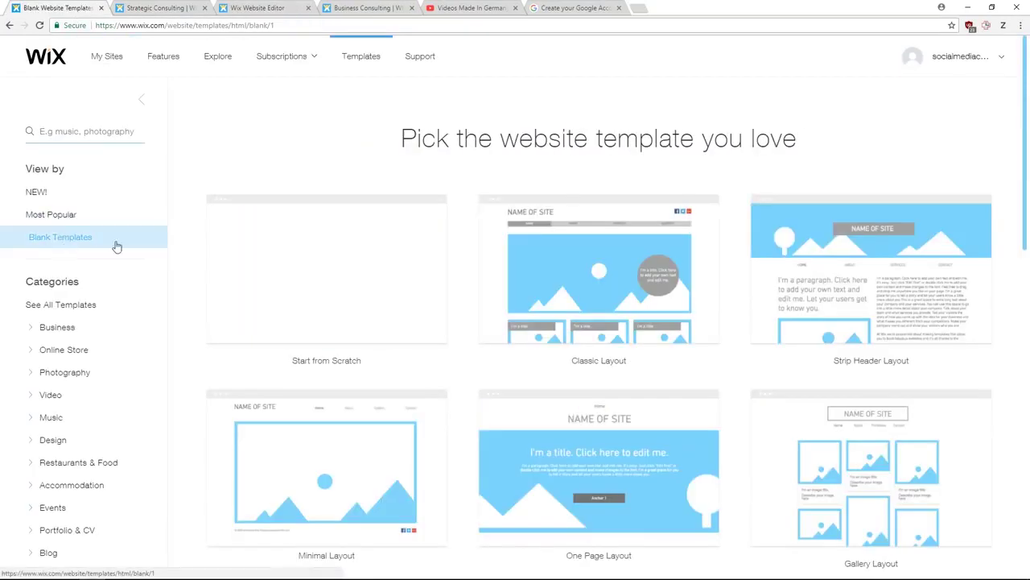
{"action": "mouse_move", "coordinate": [333, 317]}
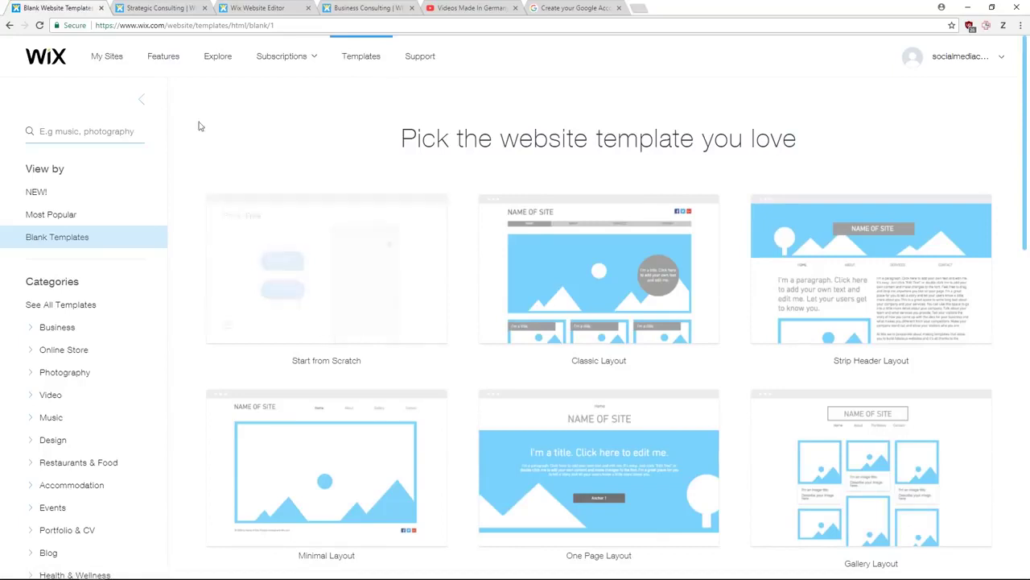
{"action": "left_click", "coordinate": [233, 9]}
- Exit the editor, create a new site from My Sites, and choose Business
{"action": "mouse_move", "coordinate": [187, 50]}
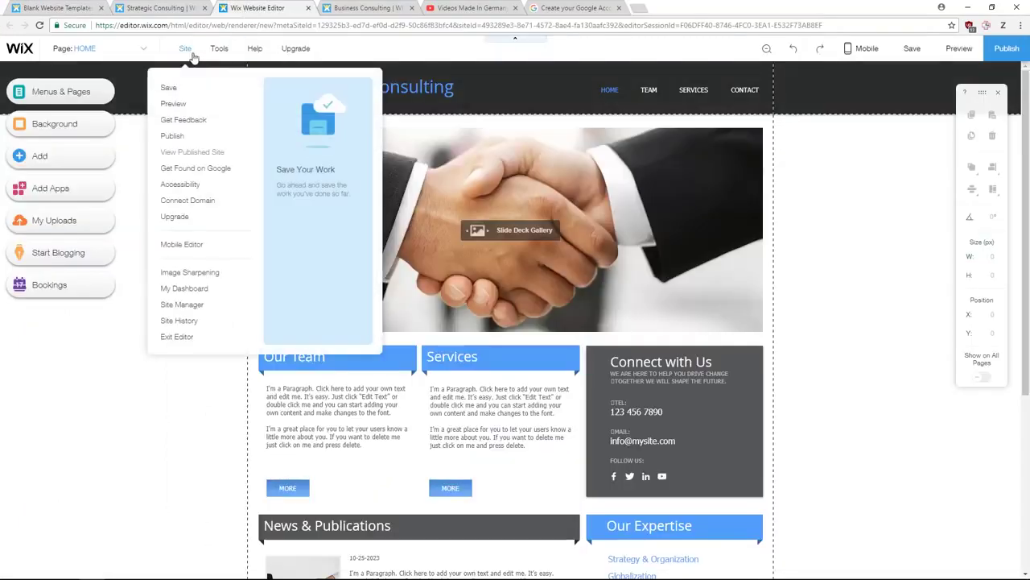
{"action": "left_click", "coordinate": [181, 337]}
{"action": "left_click", "coordinate": [570, 99]}
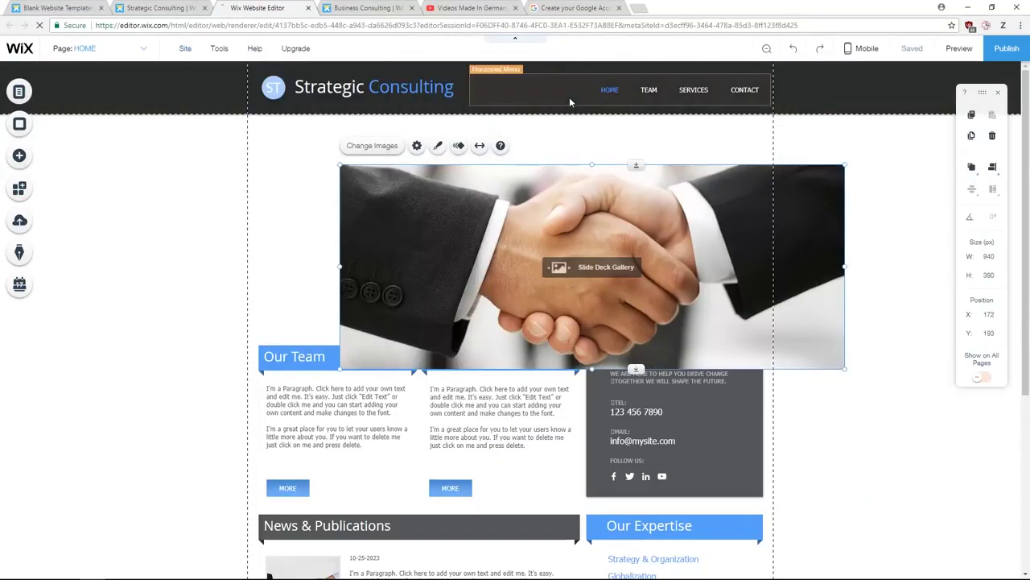
{"action": "left_click", "coordinate": [132, 50]}
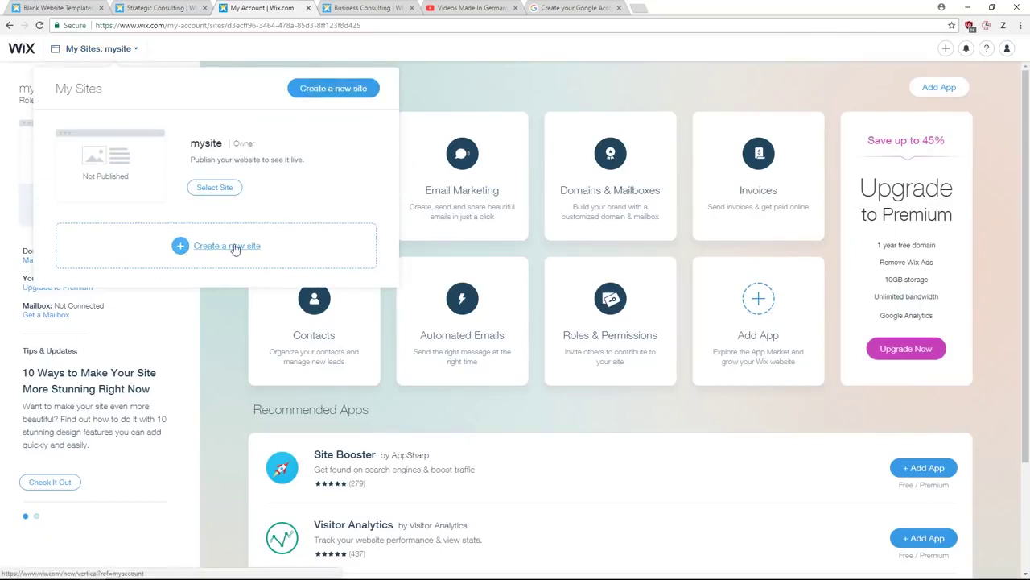
{"action": "left_click", "coordinate": [303, 99]}
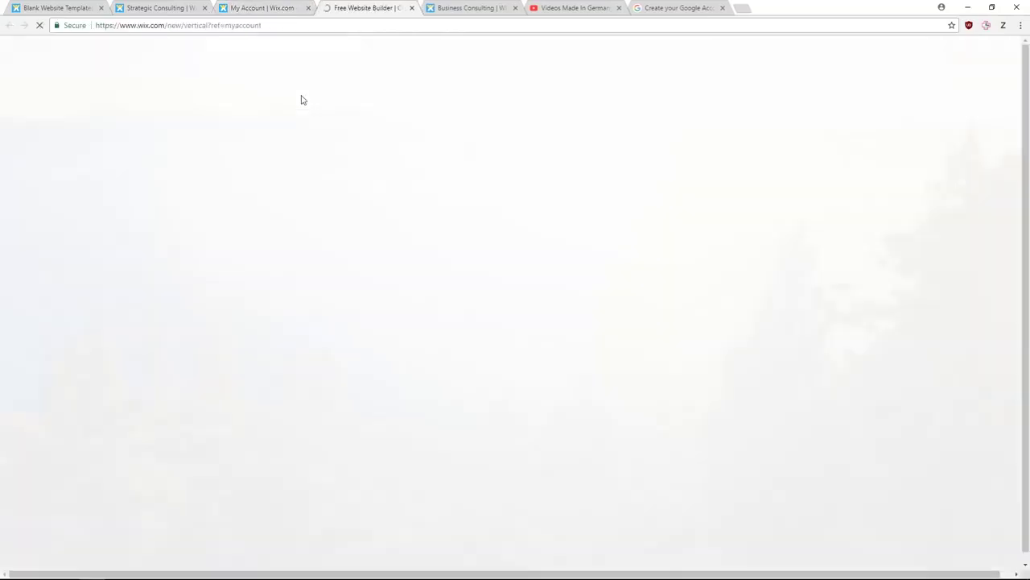
{"action": "left_click", "coordinate": [354, 321]}
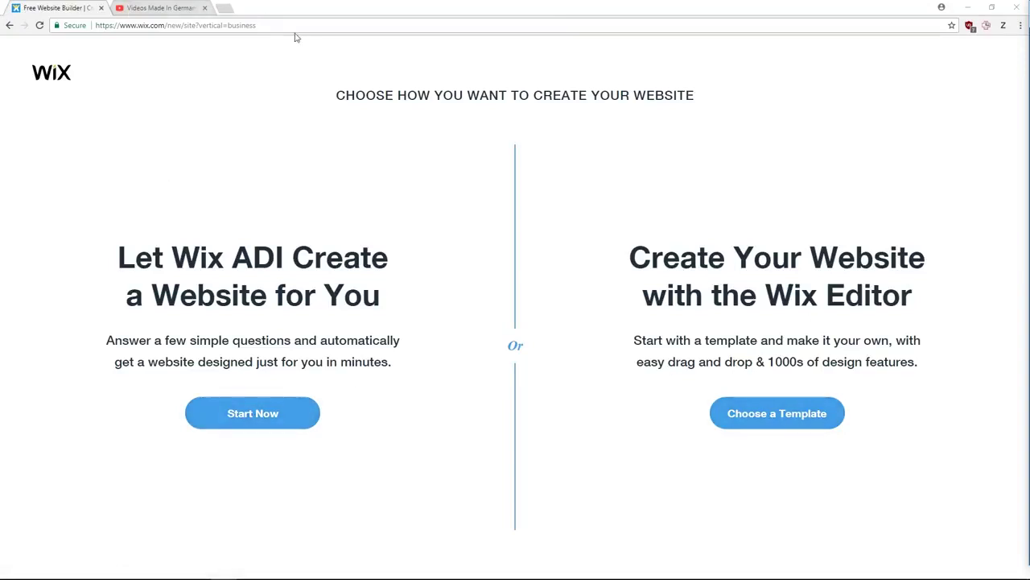
- Let Wix ADI build the site and set the business type to Social Media Consultant
{"action": "left_click", "coordinate": [277, 415]}
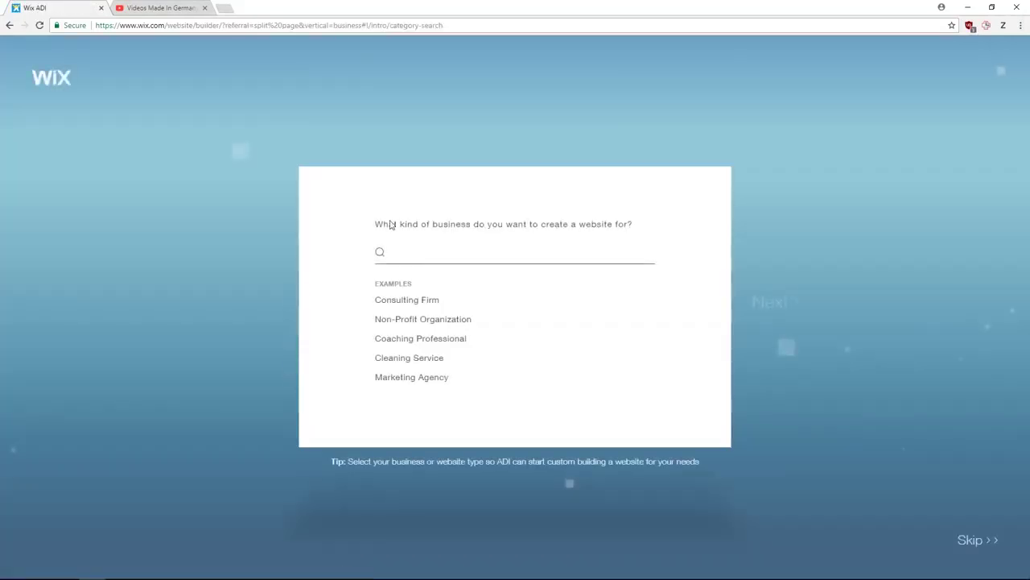
{"action": "type", "text": "Coffee Shop"}
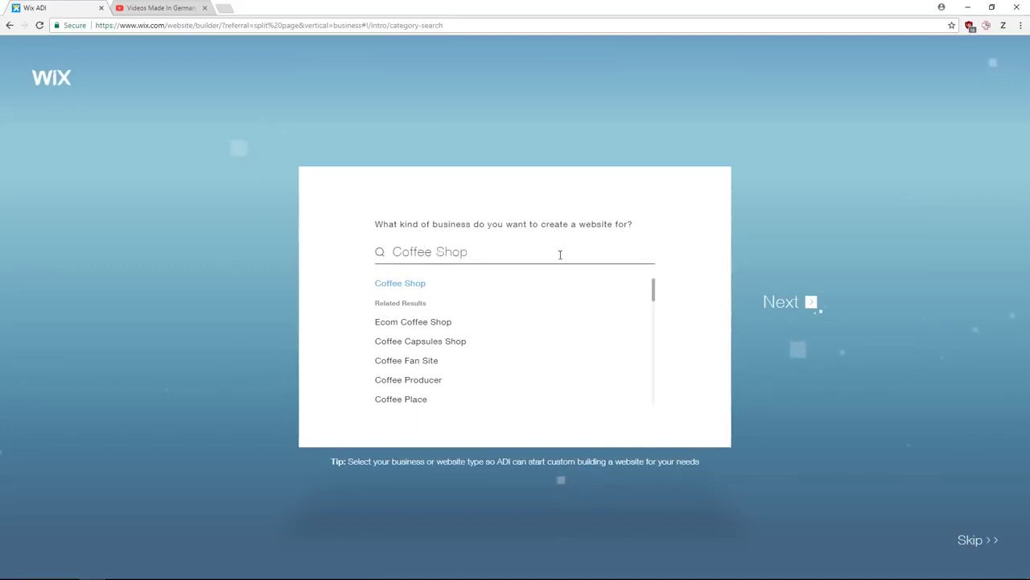
{"action": "left_click", "coordinate": [770, 300]}
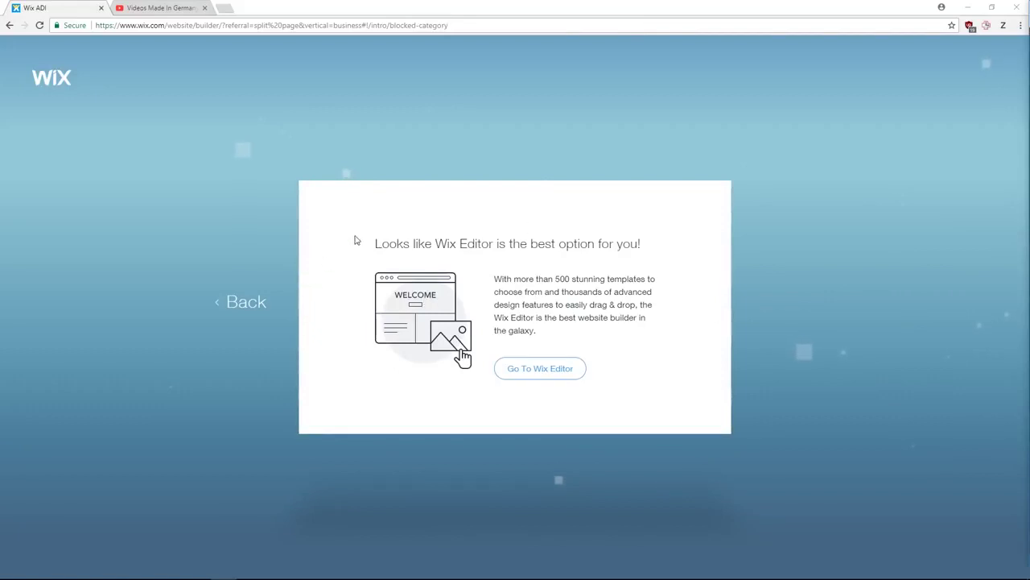
{"action": "left_click", "coordinate": [251, 303]}
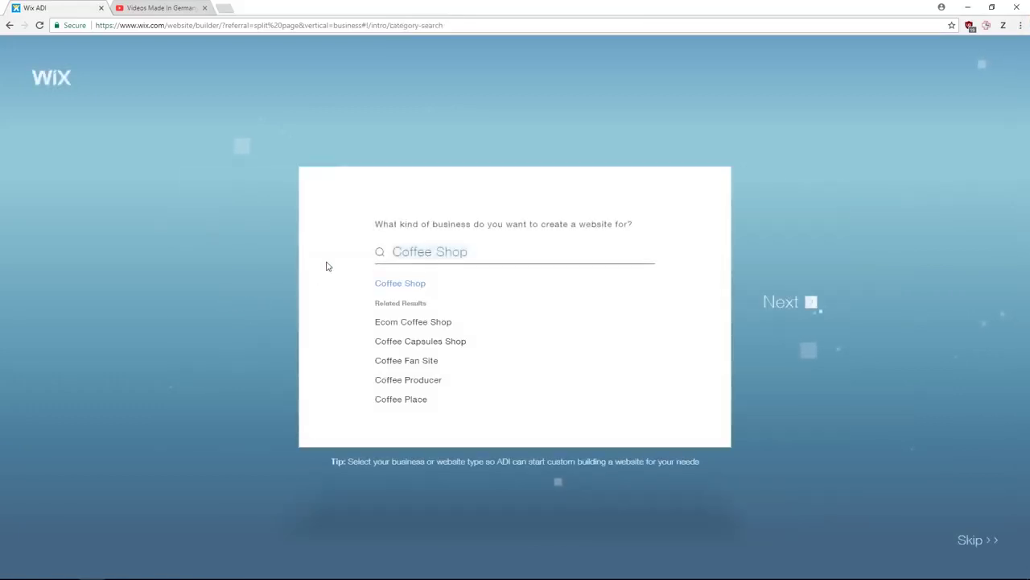
{"action": "type", "text": "Social"}
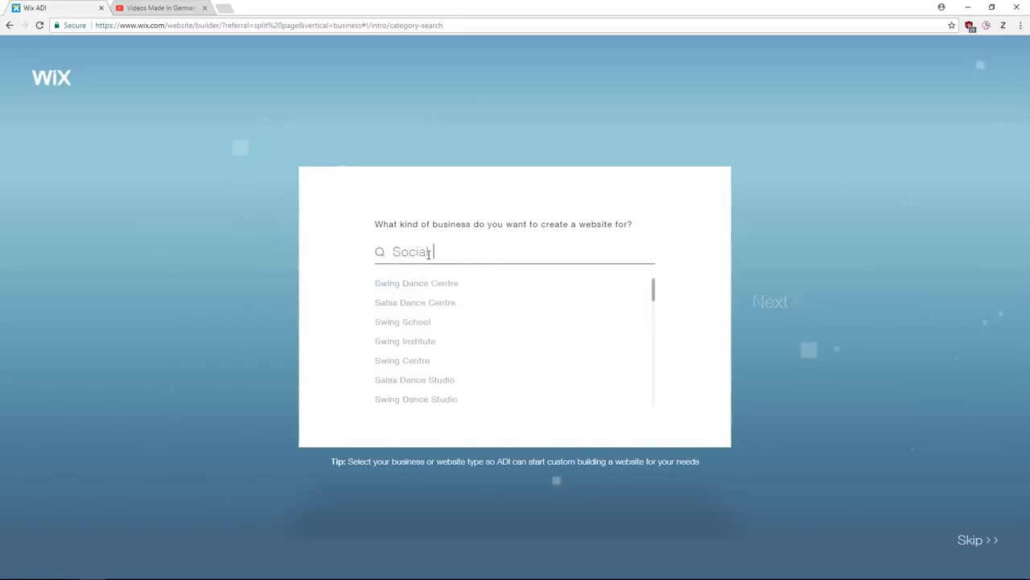
{"action": "type", "text": " Media Consu"}
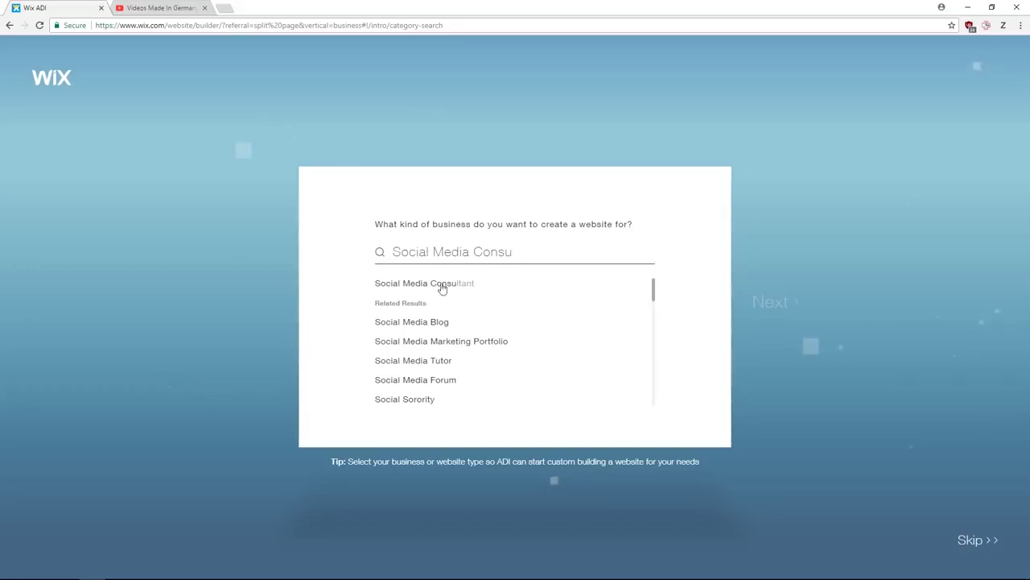
{"action": "left_click", "coordinate": [435, 290]}
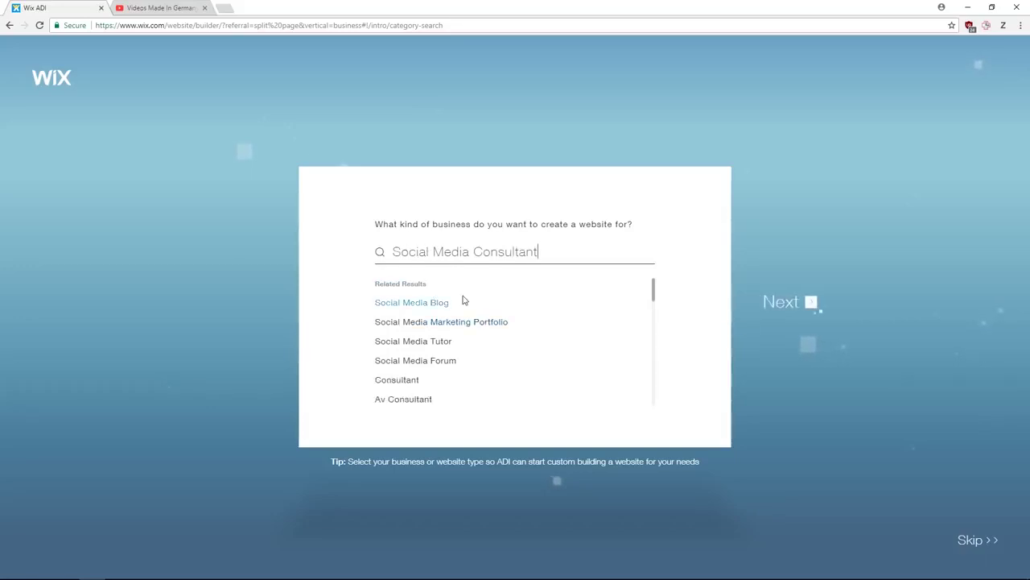
{"action": "left_click", "coordinate": [783, 306]}
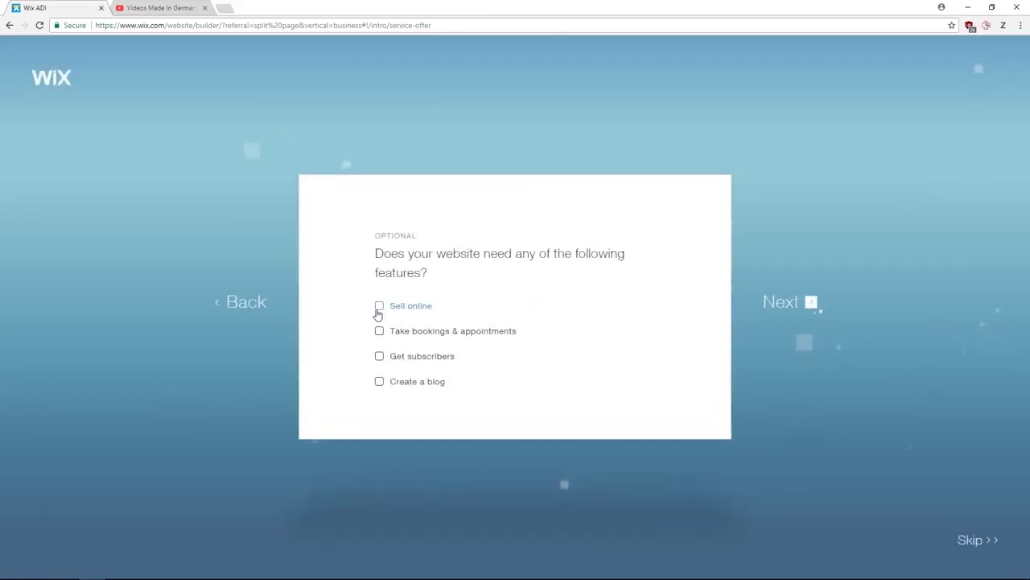
- Add bookings and subscribers features and name the business 'Social Media Consulting Germany'
{"action": "left_click", "coordinate": [379, 336]}
{"action": "left_click", "coordinate": [379, 358]}
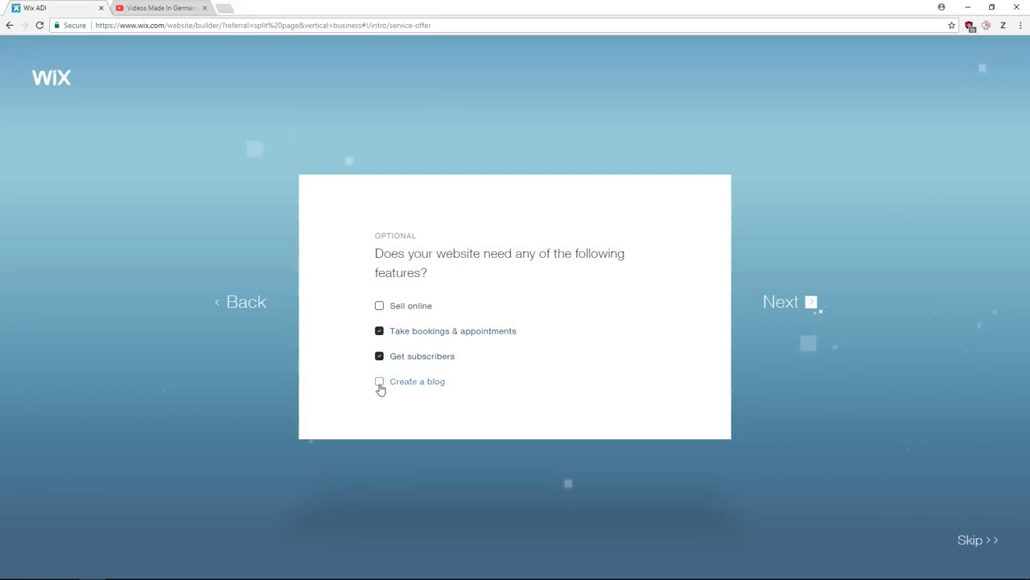
{"action": "left_click", "coordinate": [780, 302]}
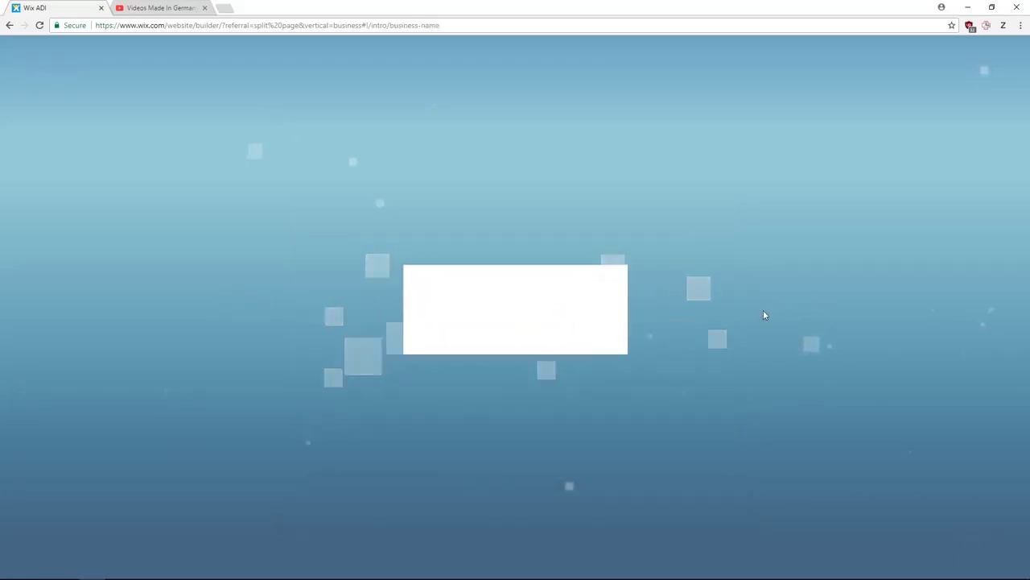
{"action": "type", "text": "Social Media Co"}
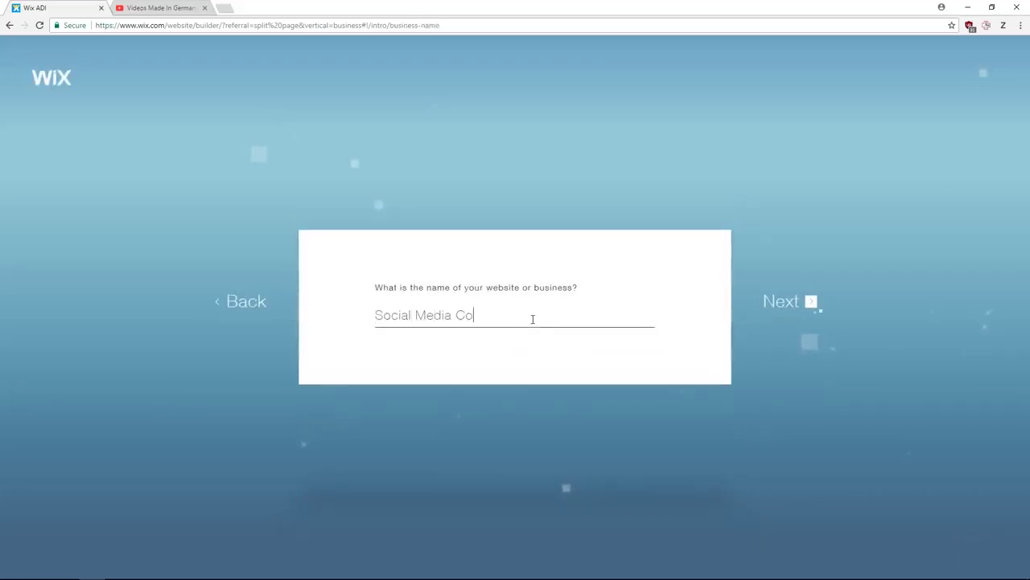
{"action": "type", "text": "nsulting Germany"}
{"action": "left_click", "coordinate": [770, 305]}
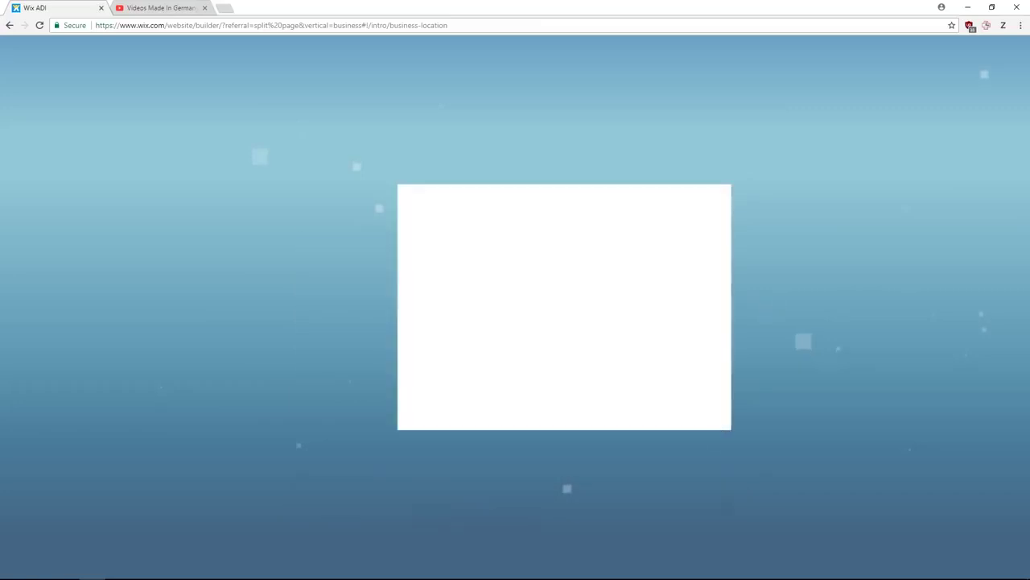
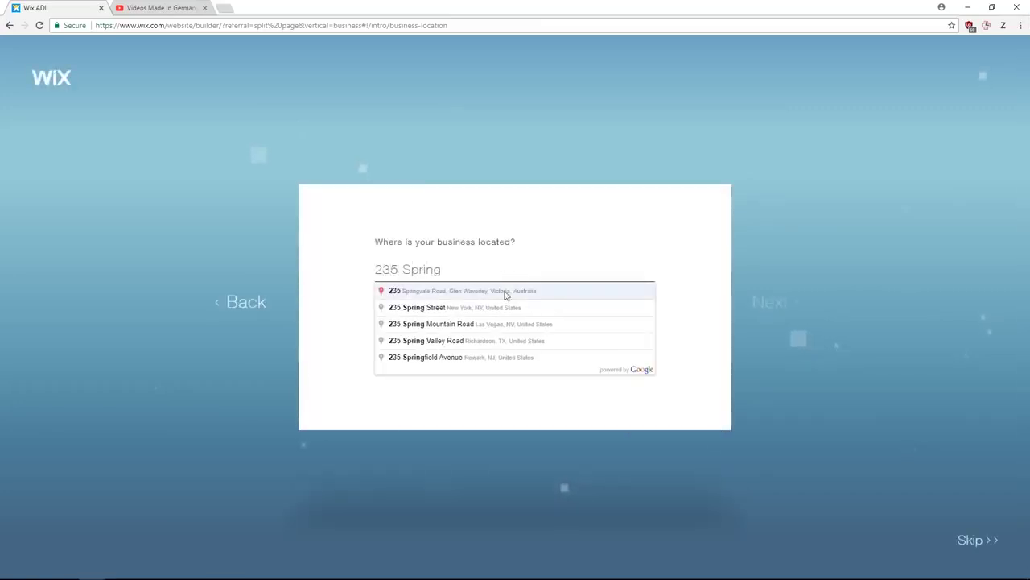
- Enter the business street address and let Wix ADI search for the business online
{"action": "left_click", "coordinate": [509, 307]}
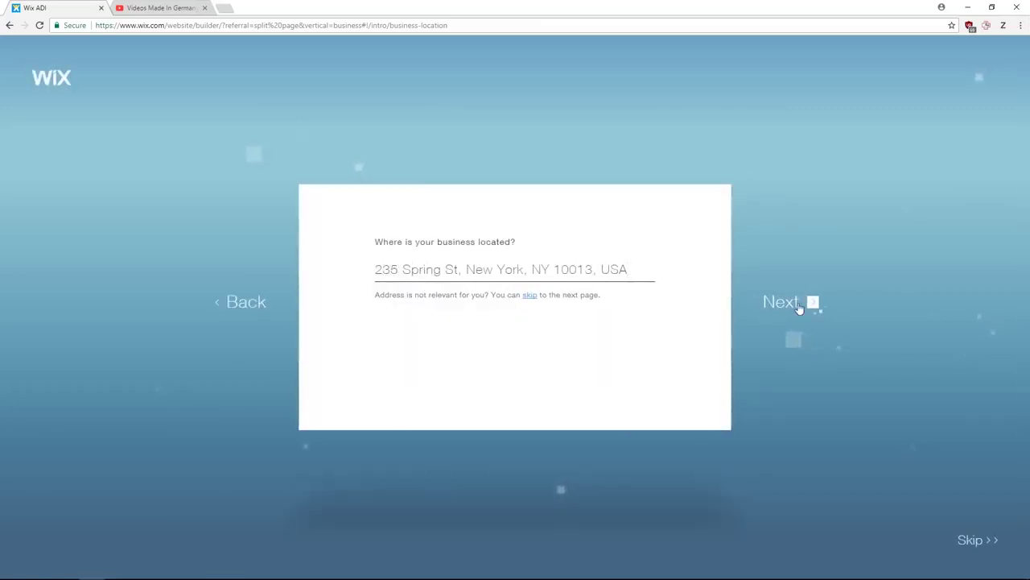
{"action": "left_click", "coordinate": [812, 303]}
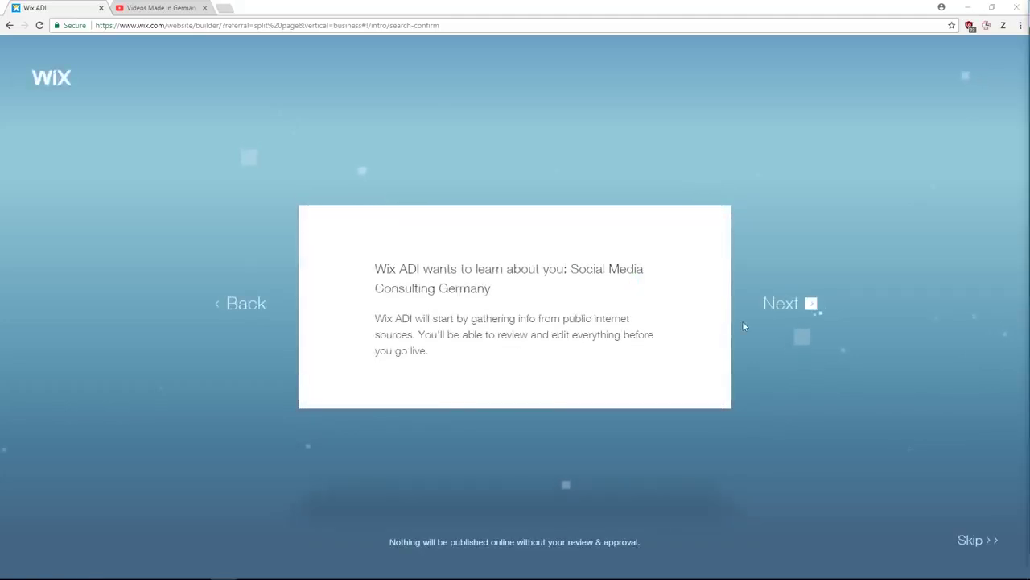
{"action": "left_click", "coordinate": [791, 309]}
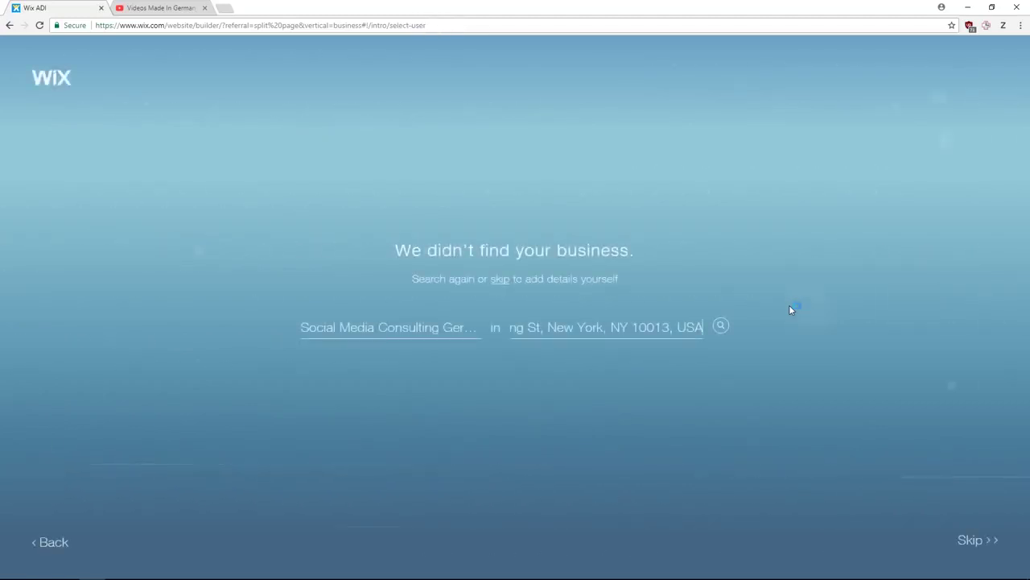
- Change the location to Friedrichshain, Berlin, search again, then skip the matching listings
{"action": "left_click", "coordinate": [614, 327]}
{"action": "type", "text": "Fried"}
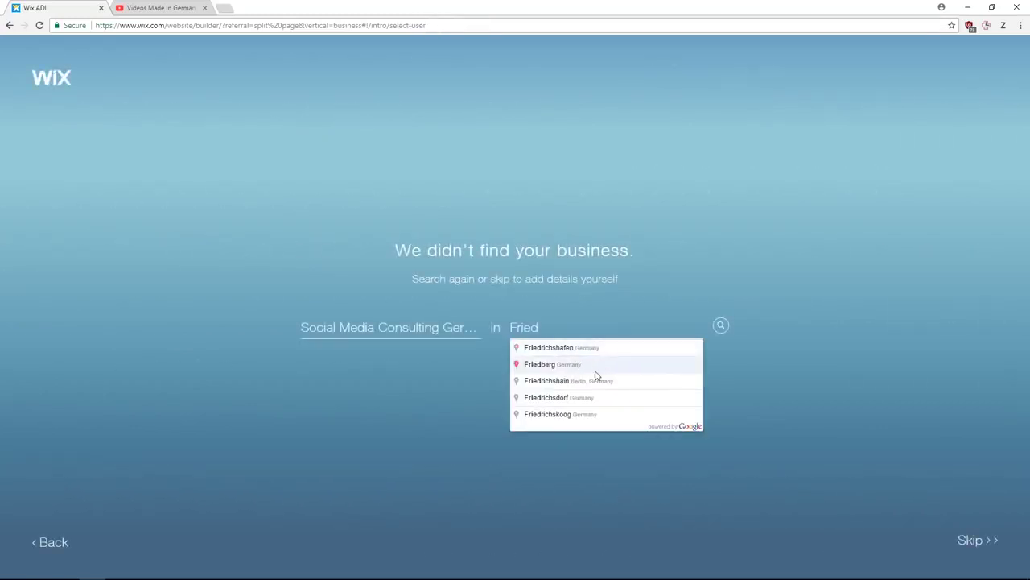
{"action": "left_click", "coordinate": [596, 379]}
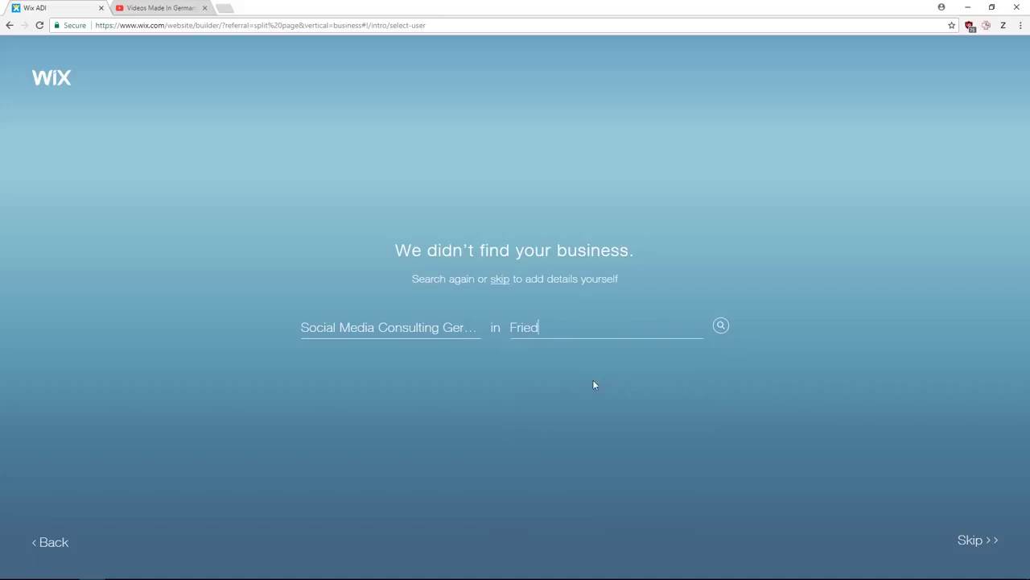
{"action": "left_click", "coordinate": [721, 327]}
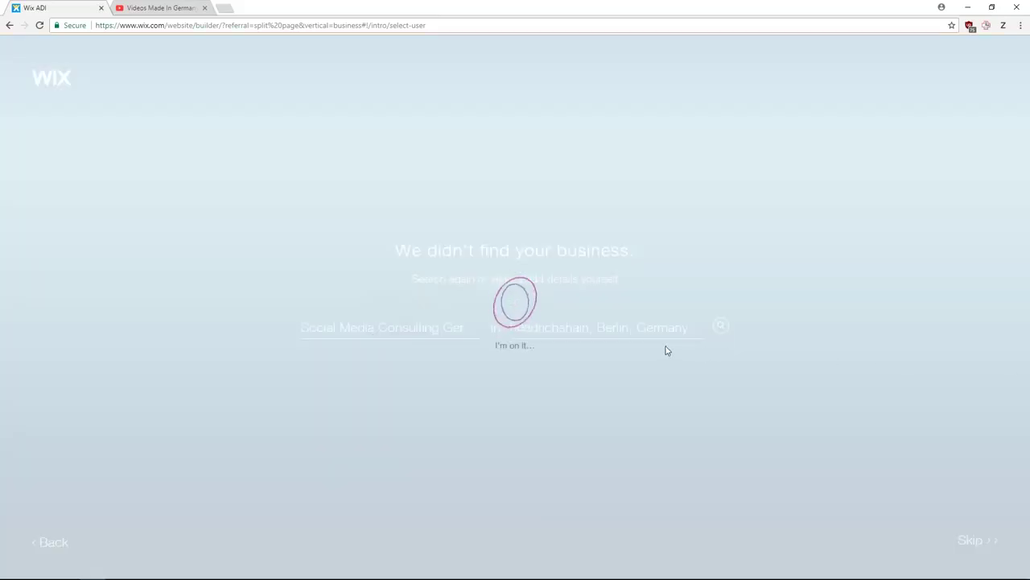
{"action": "scroll", "coordinate": [646, 384], "scroll_direction": "down", "scroll_amount": 2}
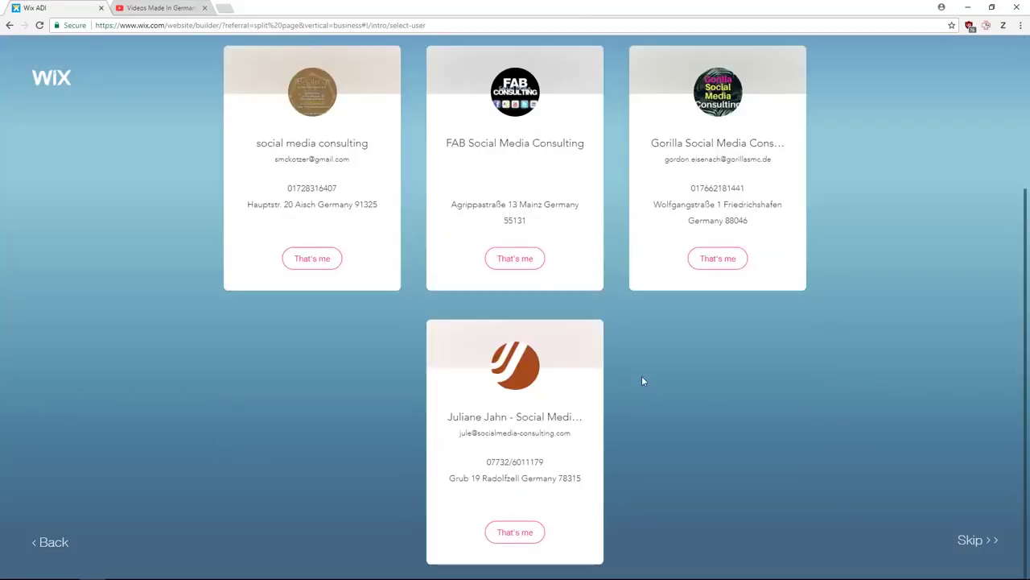
{"action": "scroll", "coordinate": [596, 395], "scroll_direction": "down", "scroll_amount": 1}
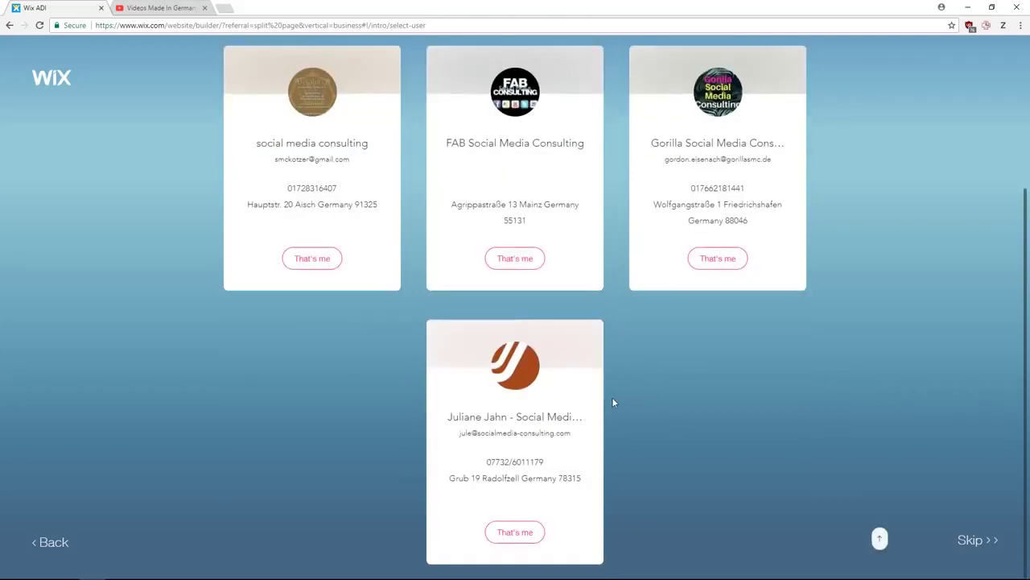
{"action": "left_click", "coordinate": [970, 541]}
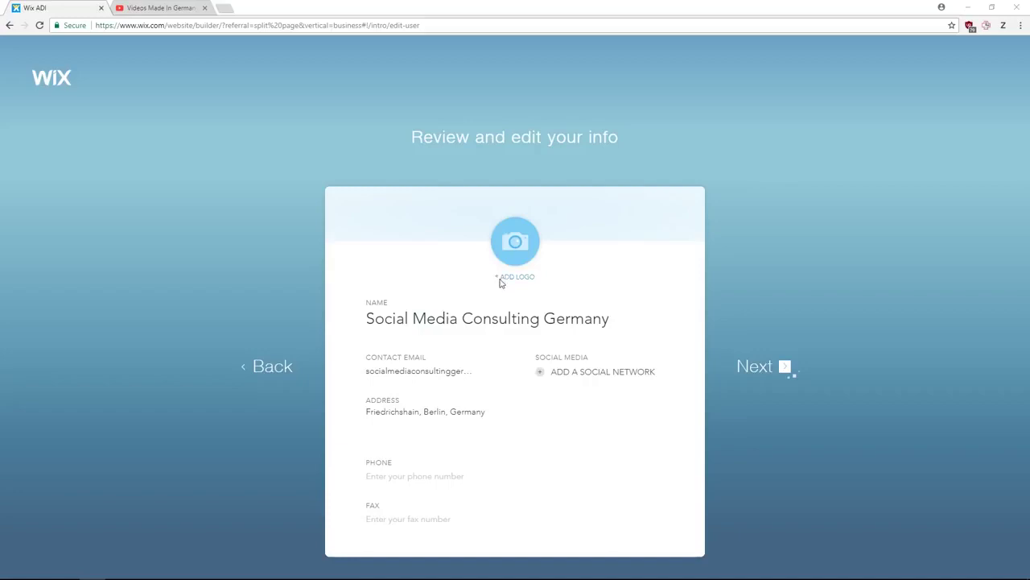
- Upload the Logo file as the business logo
{"action": "left_click", "coordinate": [500, 281]}
{"action": "left_click", "coordinate": [450, 256]}
{"action": "left_click", "coordinate": [426, 274]}
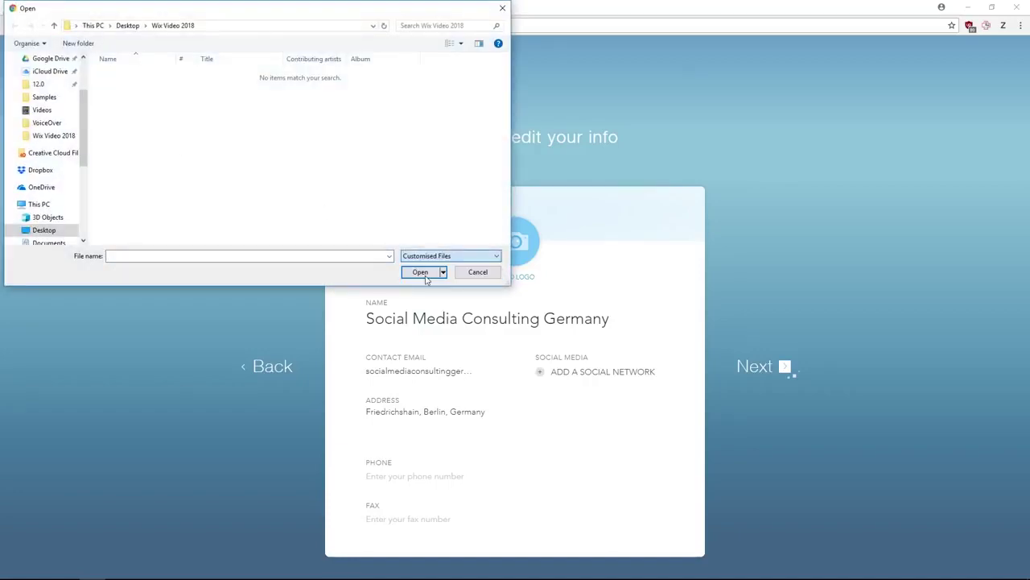
{"action": "left_click", "coordinate": [117, 110]}
{"action": "left_click", "coordinate": [405, 272]}
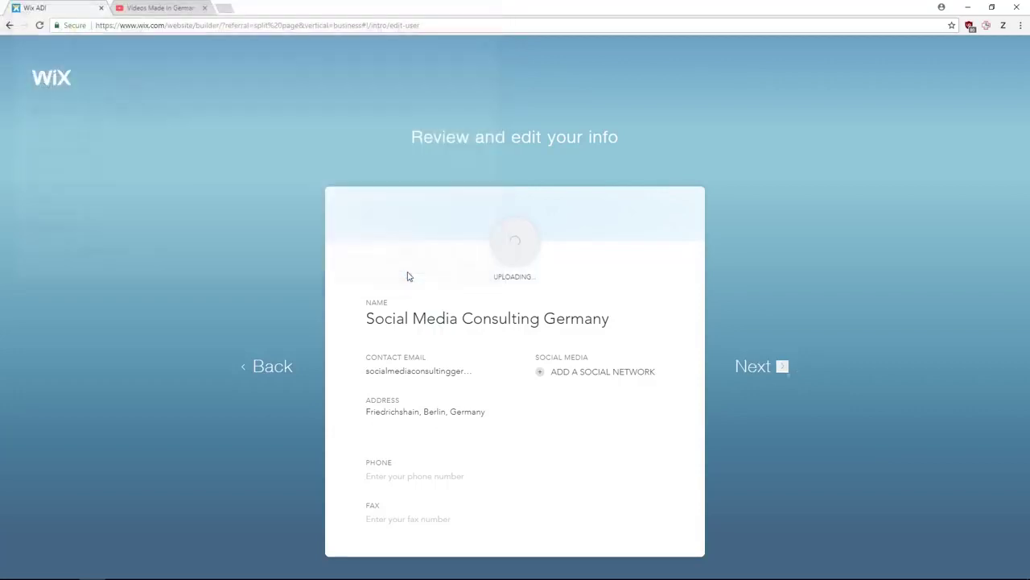
- Enter the phone and fax numbers, paste the YouTube channel link, and continue
{"action": "type", "text": "555 1234"}
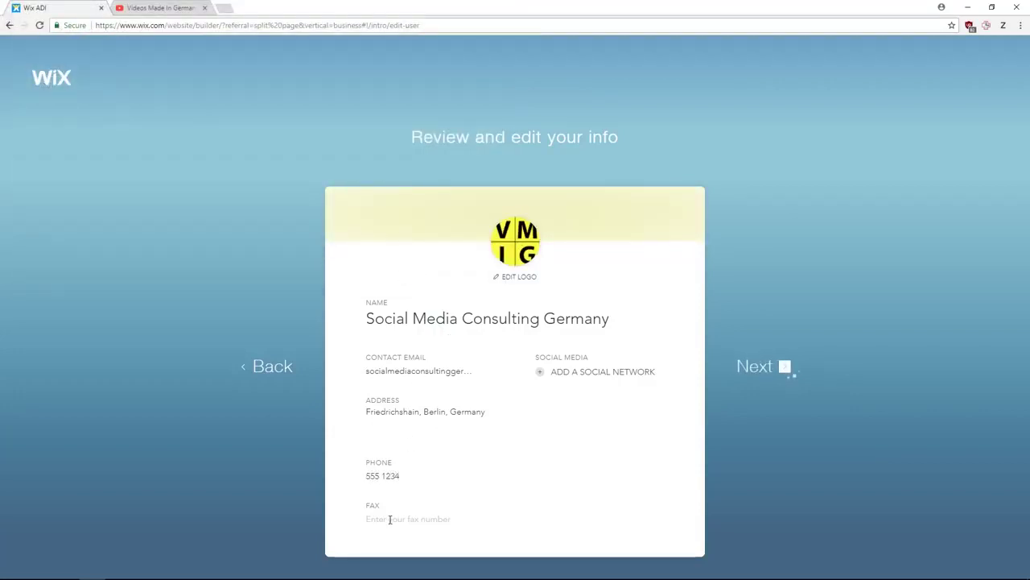
{"action": "left_click", "coordinate": [390, 519]}
{"action": "type", "text": "5555123"}
{"action": "left_click", "coordinate": [572, 372]}
{"action": "type", "text": "https://www.youtube.com/channel/UCfVfCluxx0OnXpdS46sEBew"}
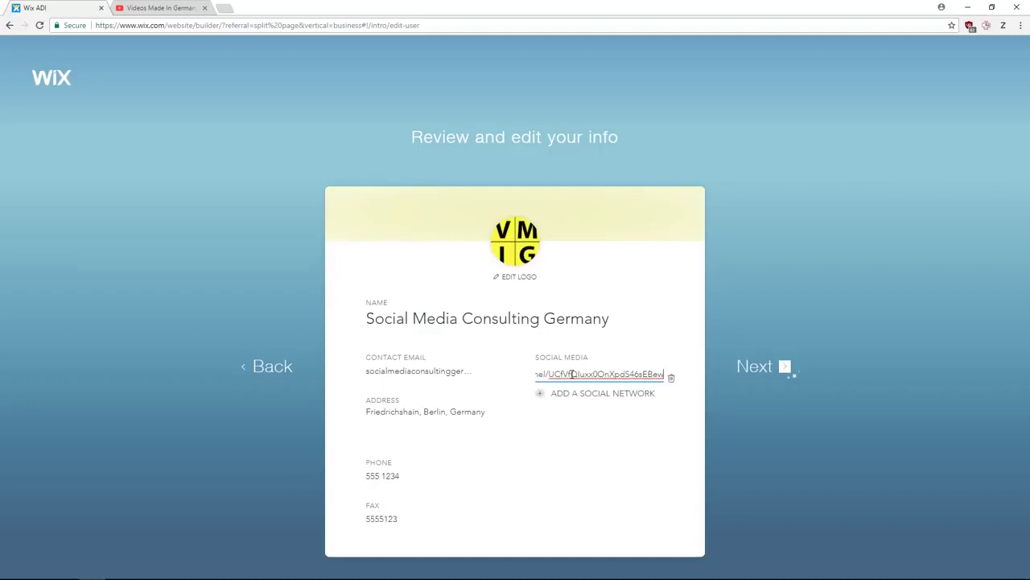
{"action": "left_click", "coordinate": [774, 369]}
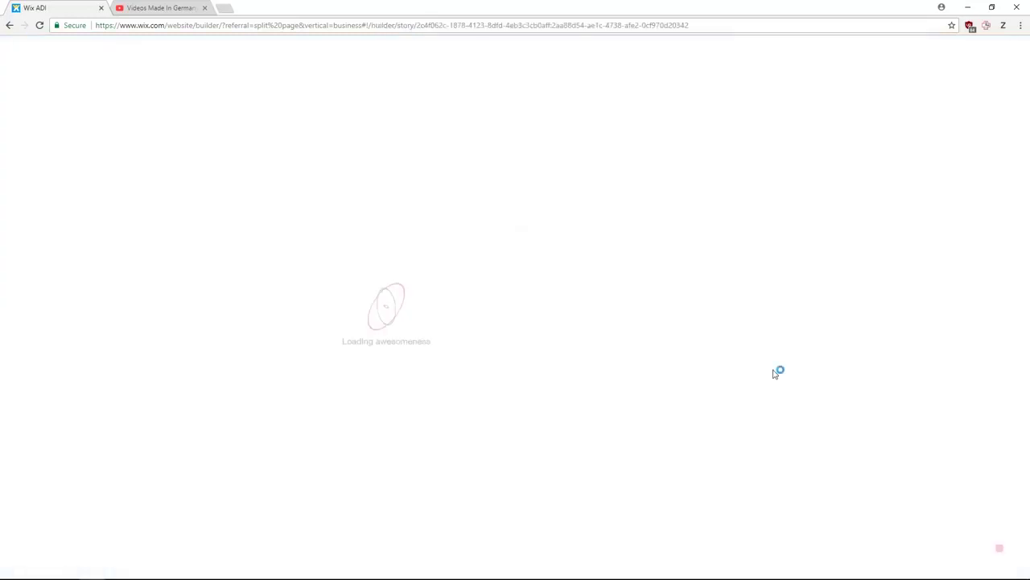
- Pick the Evolution style, accept a palette generated from the logo, and create the homepage
{"action": "left_click", "coordinate": [524, 368]}
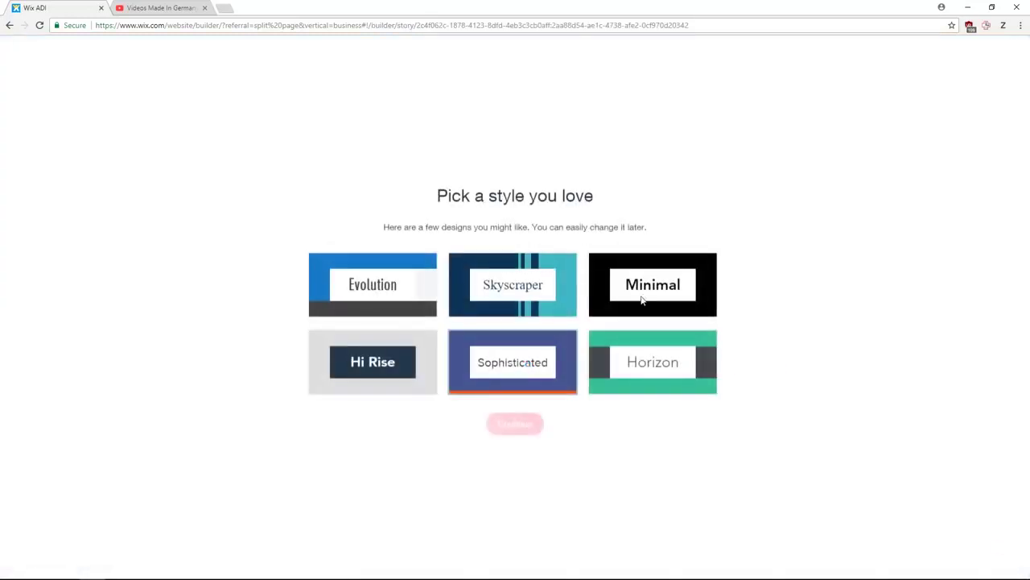
{"action": "left_click", "coordinate": [394, 256]}
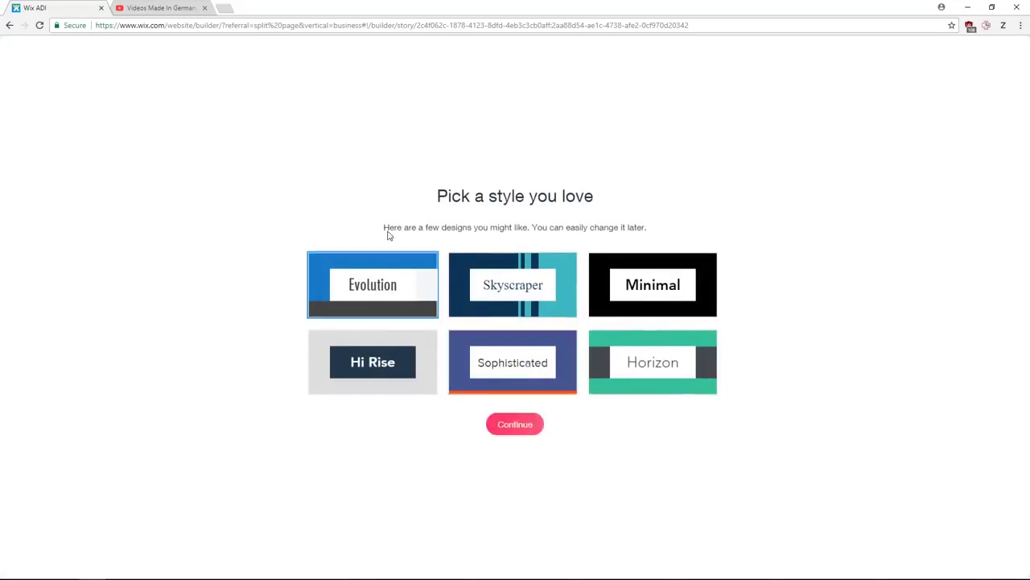
{"action": "left_click", "coordinate": [515, 425]}
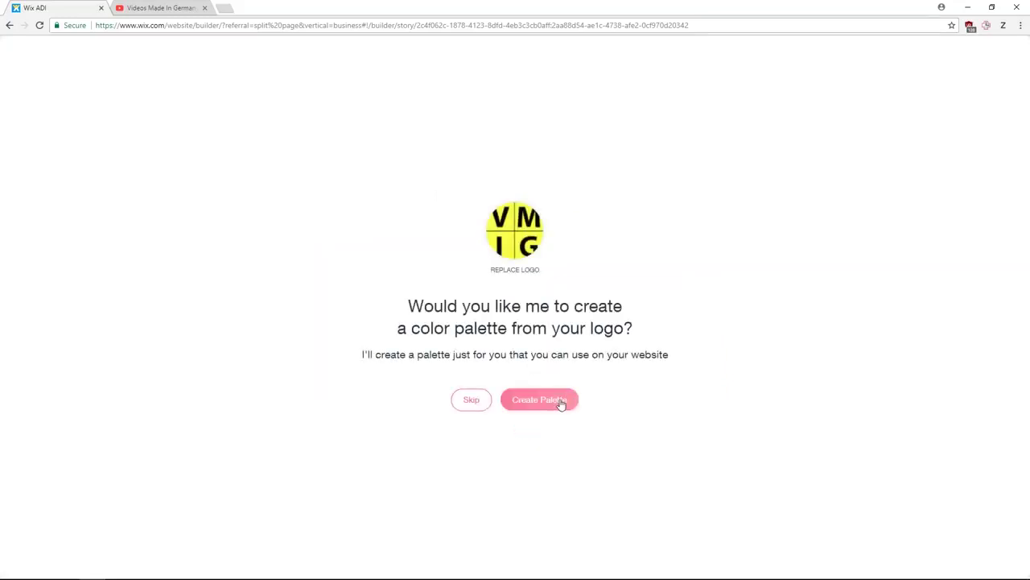
{"action": "left_click", "coordinate": [561, 403]}
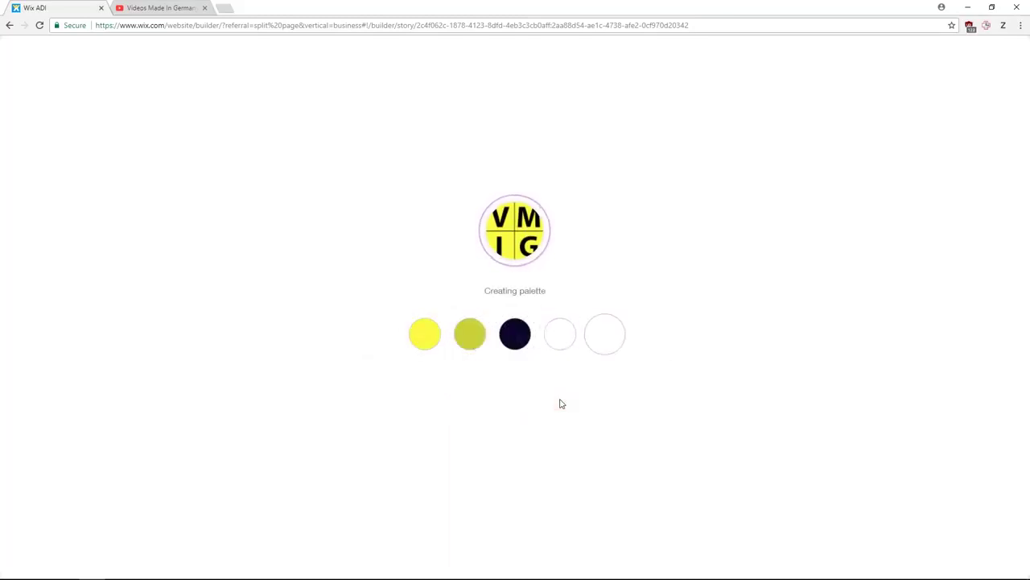
{"action": "left_click", "coordinate": [560, 401]}
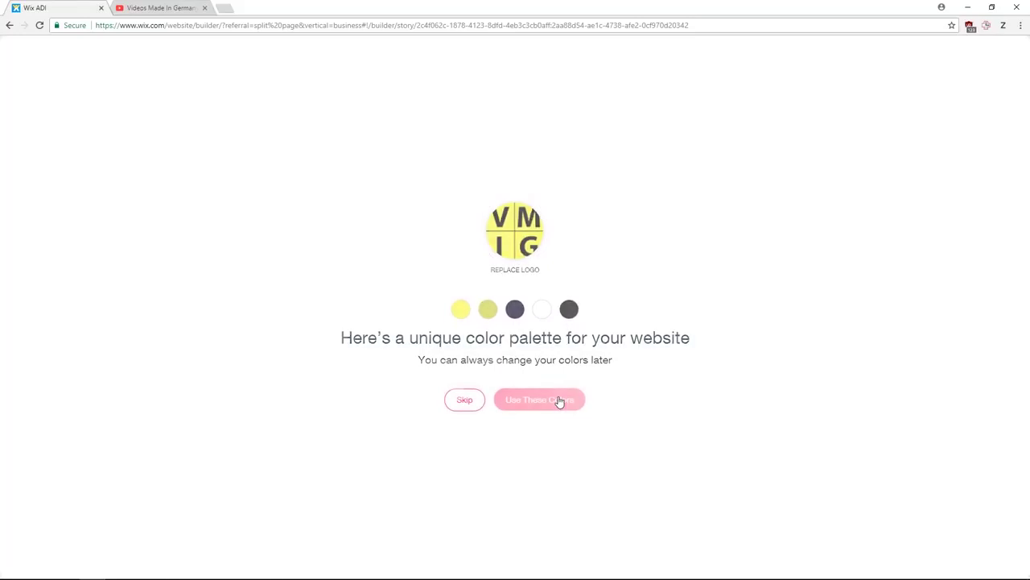
{"action": "left_click", "coordinate": [517, 372]}
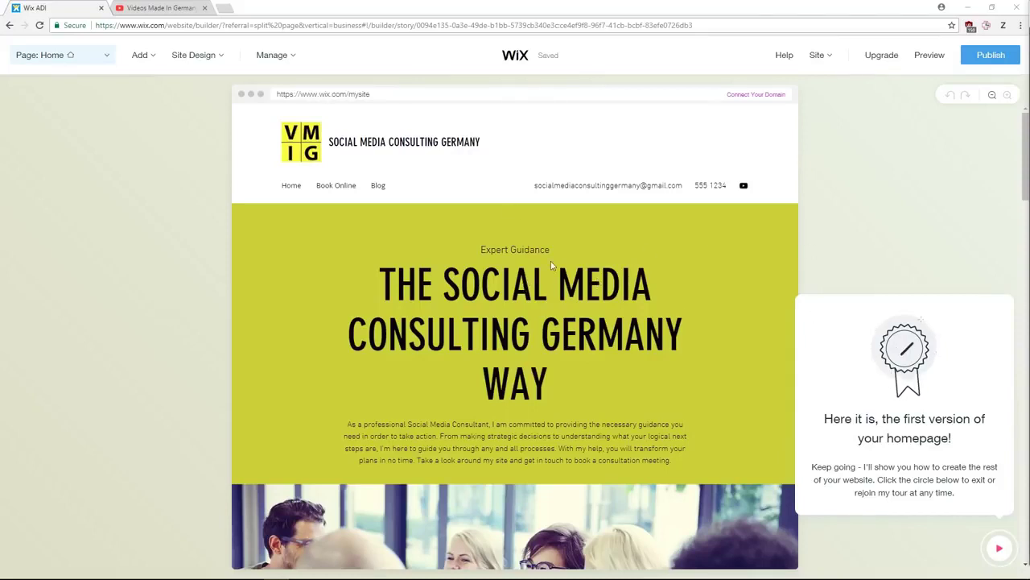
- From What's Next, expand the design and Preview sections and start the guided site preview
{"action": "scroll", "coordinate": [480, 296], "scroll_direction": "down", "scroll_amount": 6}
{"action": "scroll", "coordinate": [582, 298], "scroll_direction": "up", "scroll_amount": 6}
{"action": "left_click", "coordinate": [995, 560]}
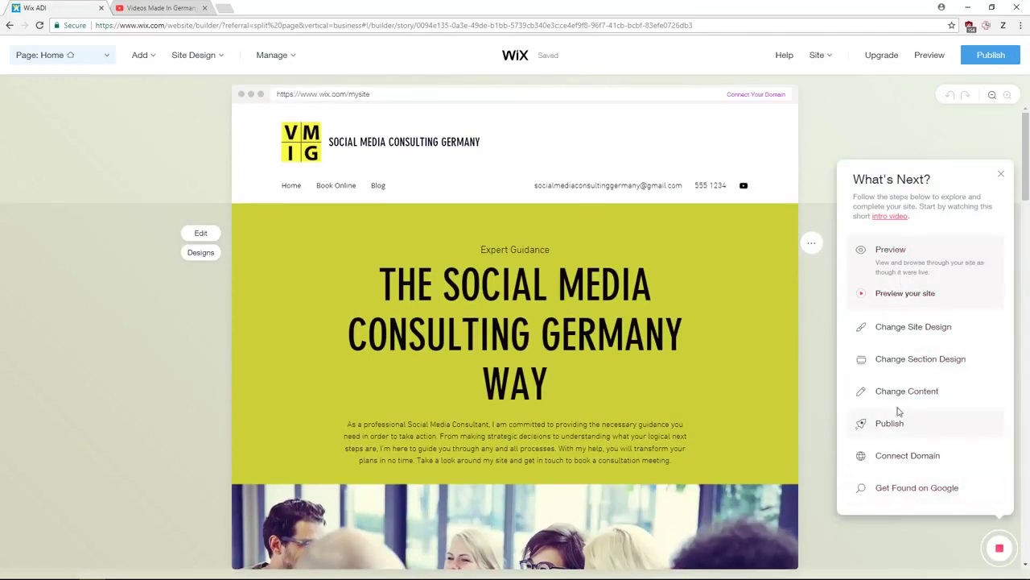
{"action": "left_click", "coordinate": [902, 326]}
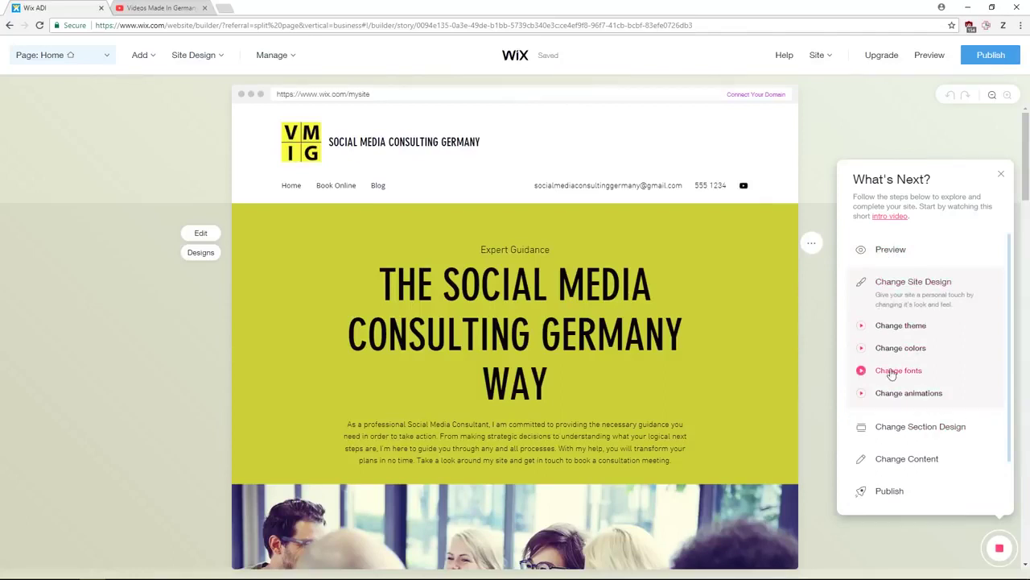
{"action": "left_click", "coordinate": [895, 256]}
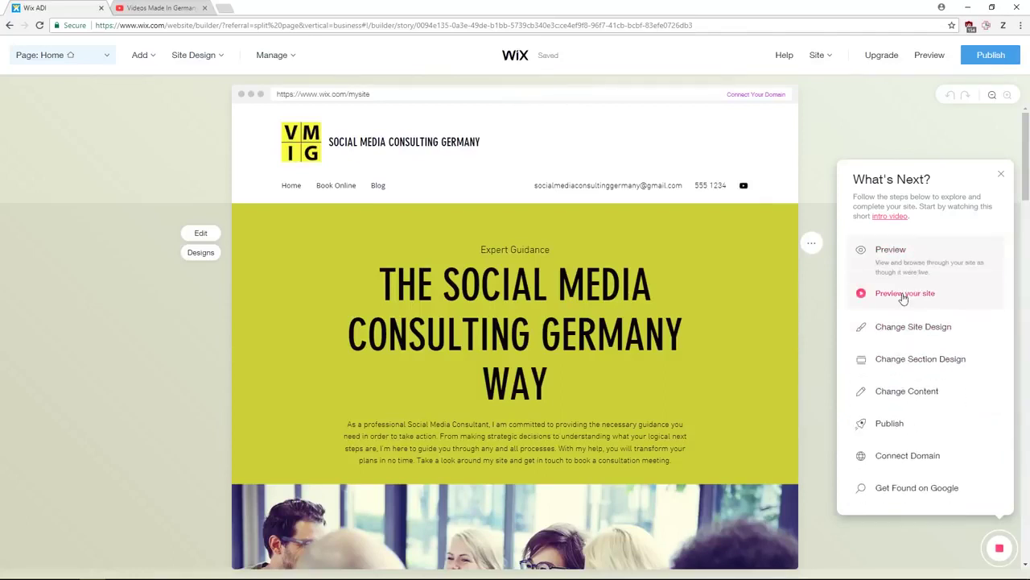
{"action": "left_click", "coordinate": [903, 295]}
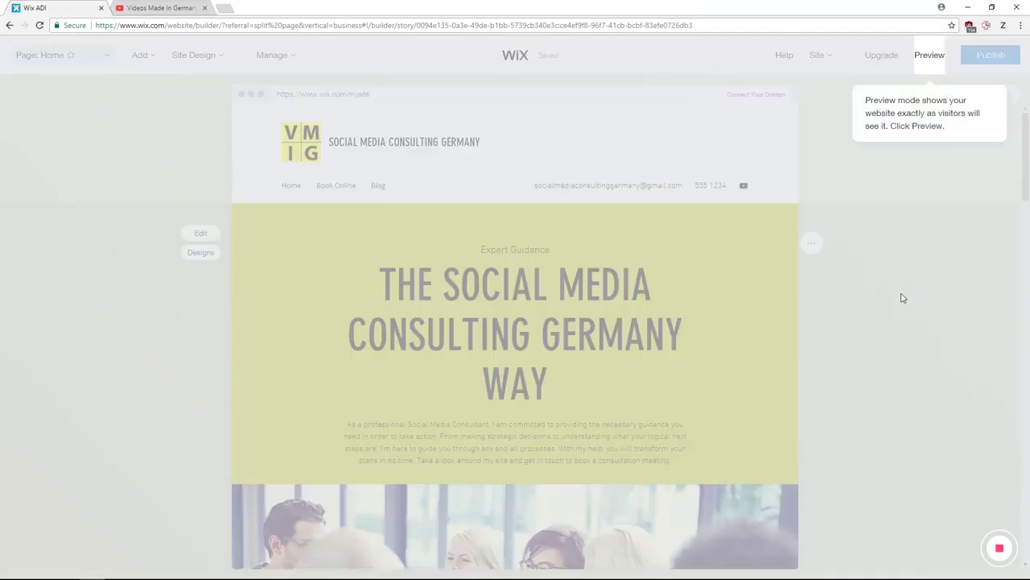
- Preview the generated homepage on desktop, scrolling through its sections
{"action": "left_click", "coordinate": [926, 56]}
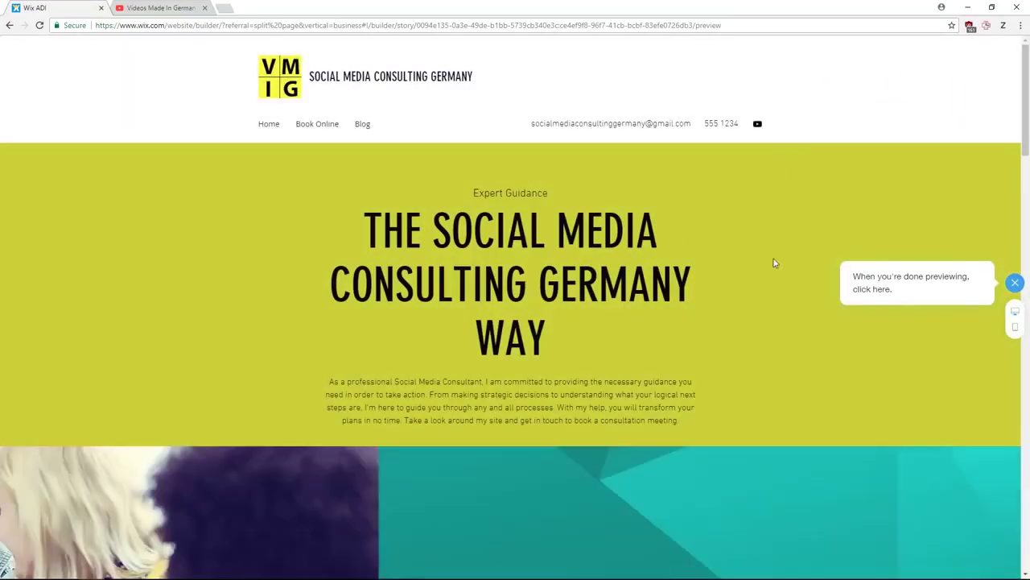
{"action": "scroll", "coordinate": [633, 194], "scroll_direction": "down", "scroll_amount": 9}
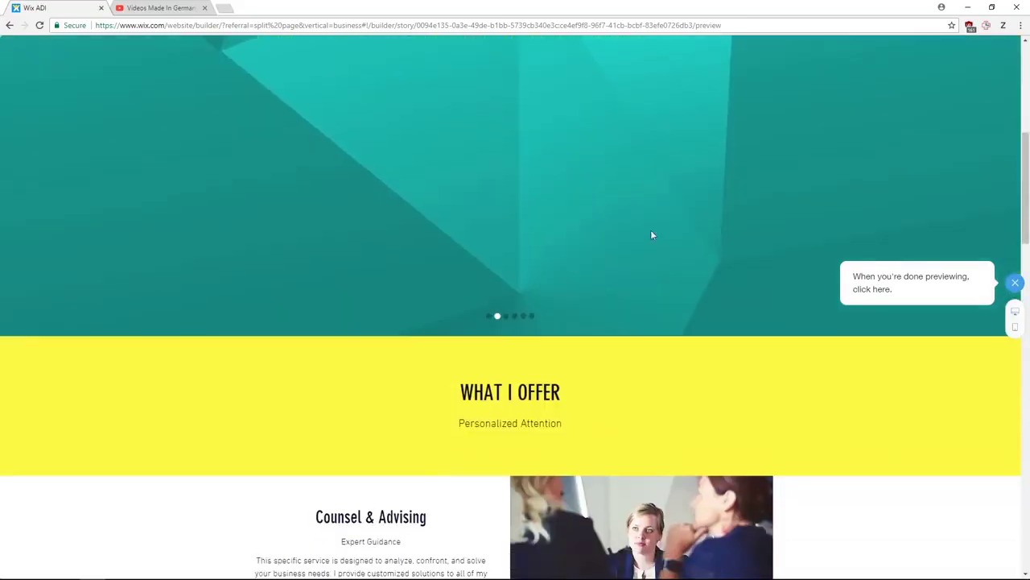
{"action": "scroll", "coordinate": [619, 301], "scroll_direction": "down", "scroll_amount": 7}
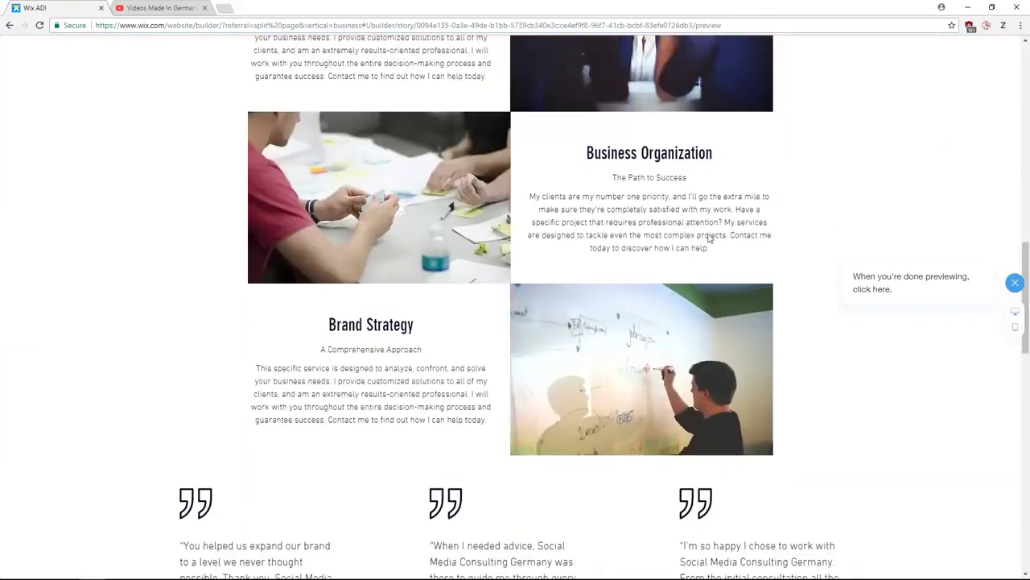
{"action": "scroll", "coordinate": [619, 302], "scroll_direction": "down", "scroll_amount": 2}
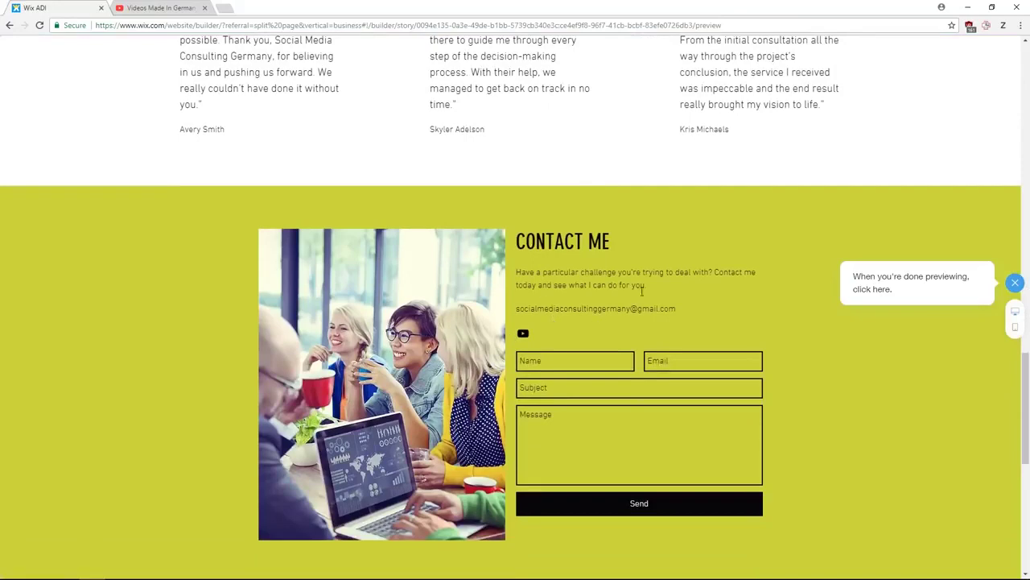
{"action": "scroll", "coordinate": [643, 291], "scroll_direction": "down", "scroll_amount": 1}
{"action": "scroll", "coordinate": [607, 279], "scroll_direction": "down", "scroll_amount": 5}
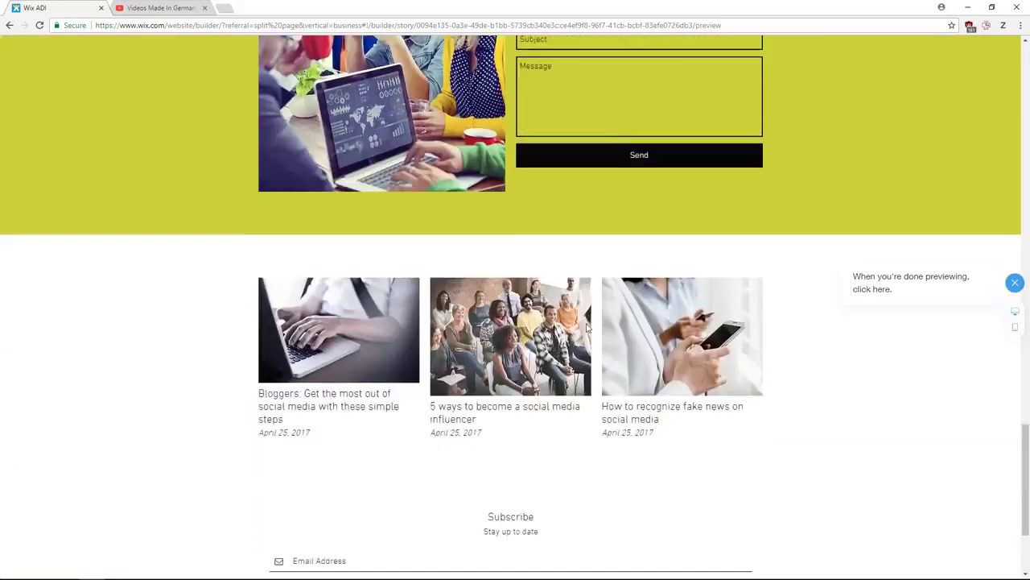
{"action": "scroll", "coordinate": [576, 408], "scroll_direction": "down", "scroll_amount": 1}
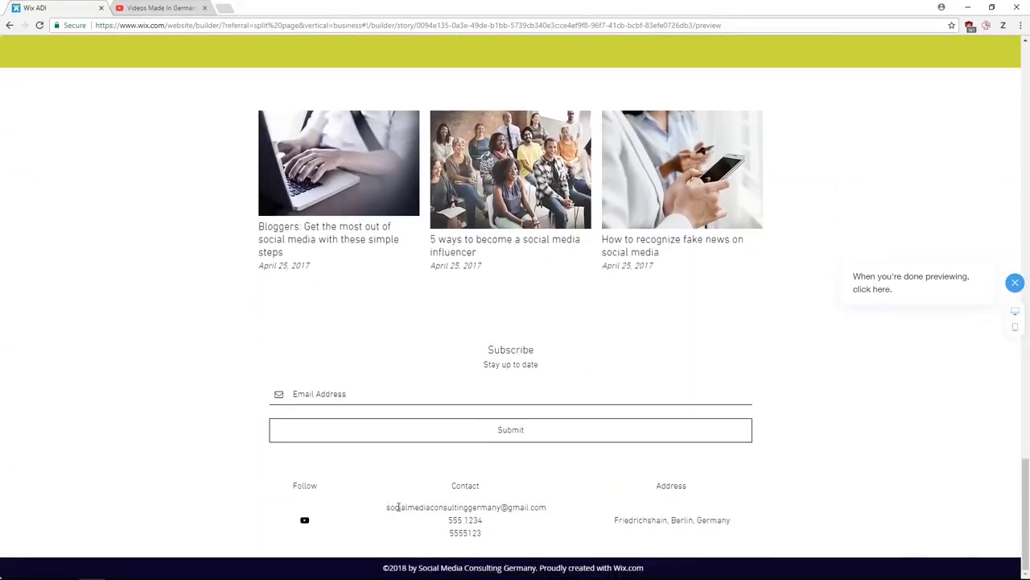
{"action": "scroll", "coordinate": [697, 405], "scroll_direction": "up", "scroll_amount": 20}
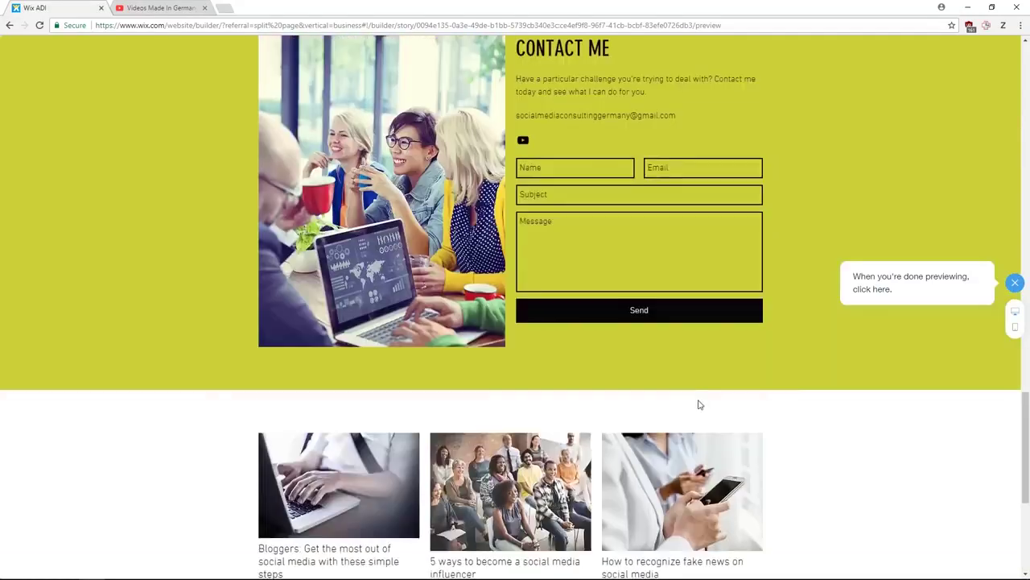
{"action": "scroll", "coordinate": [682, 392], "scroll_direction": "up", "scroll_amount": 3}
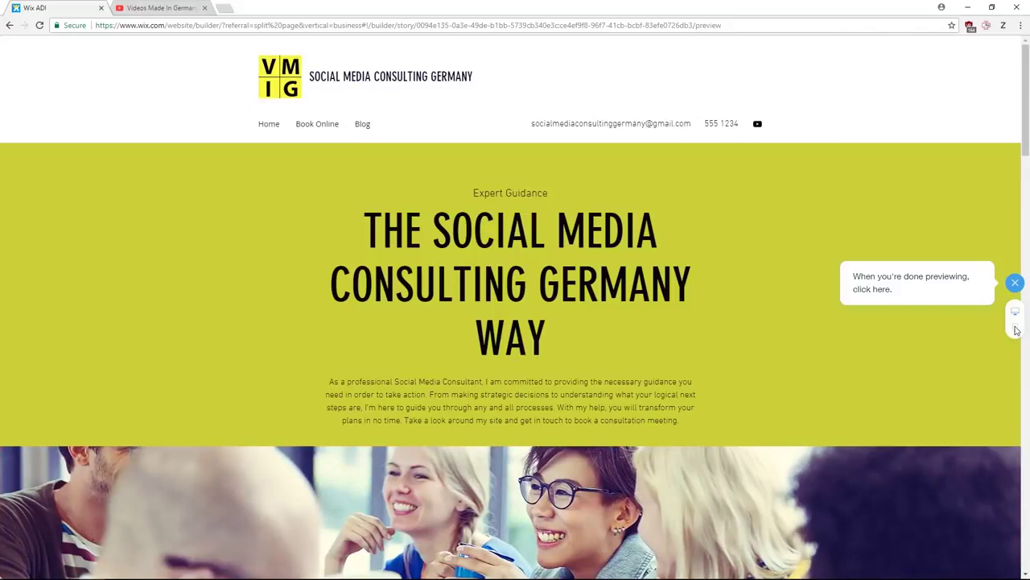
- Switch the preview to the mobile layout, scroll through it, then exit preview
{"action": "left_click", "coordinate": [1015, 327]}
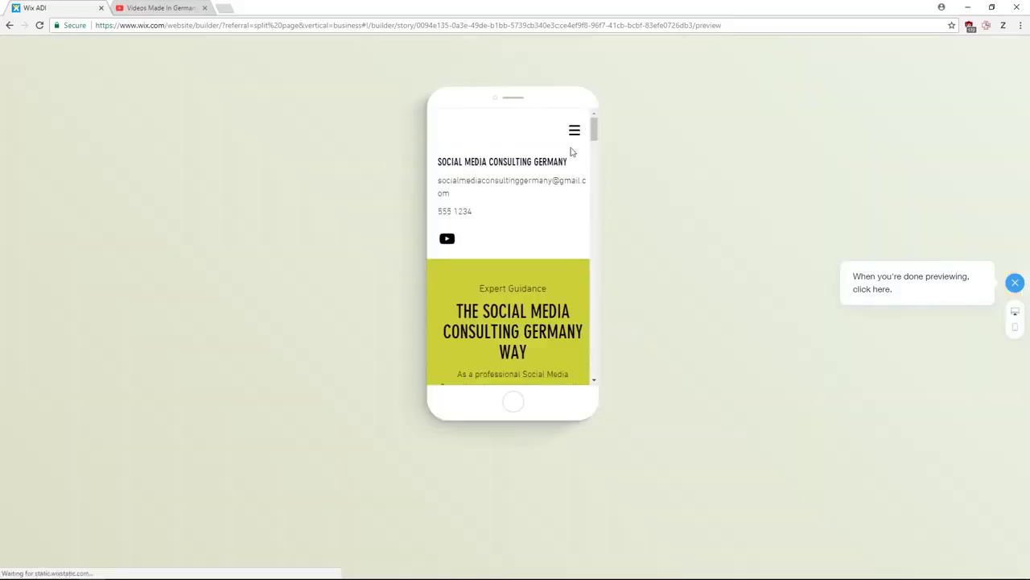
{"action": "scroll", "coordinate": [507, 193], "scroll_direction": "down", "scroll_amount": 10}
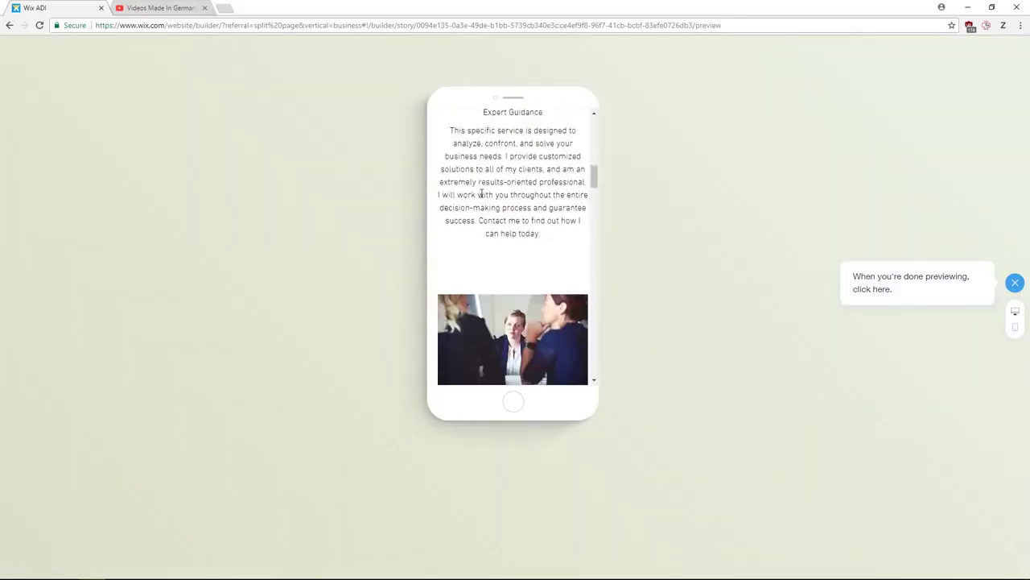
{"action": "scroll", "coordinate": [520, 215], "scroll_direction": "down", "scroll_amount": 15}
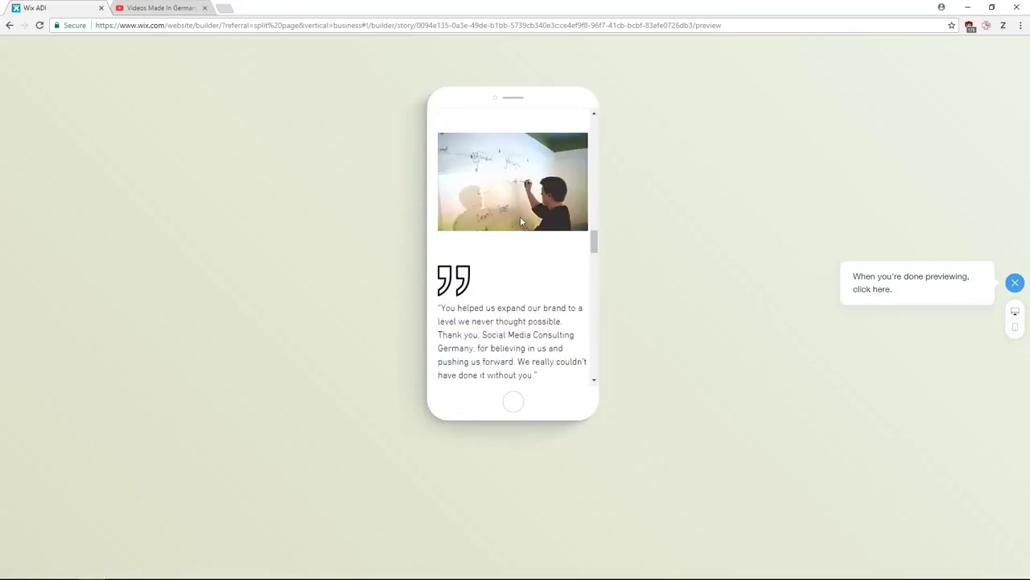
{"action": "scroll", "coordinate": [544, 290], "scroll_direction": "down", "scroll_amount": 6}
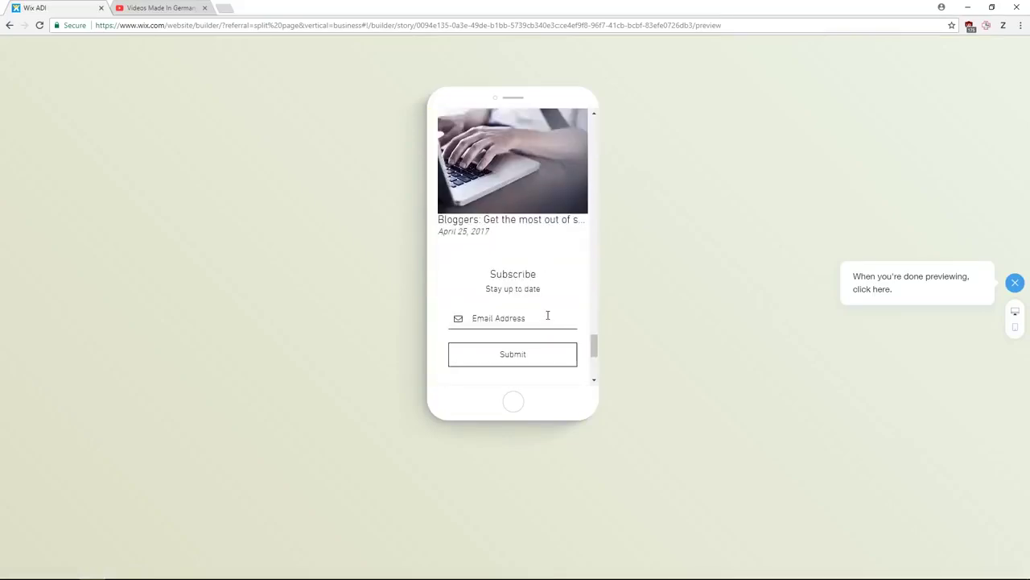
{"action": "scroll", "coordinate": [546, 313], "scroll_direction": "up", "scroll_amount": 8}
{"action": "scroll", "coordinate": [543, 307], "scroll_direction": "up", "scroll_amount": 10}
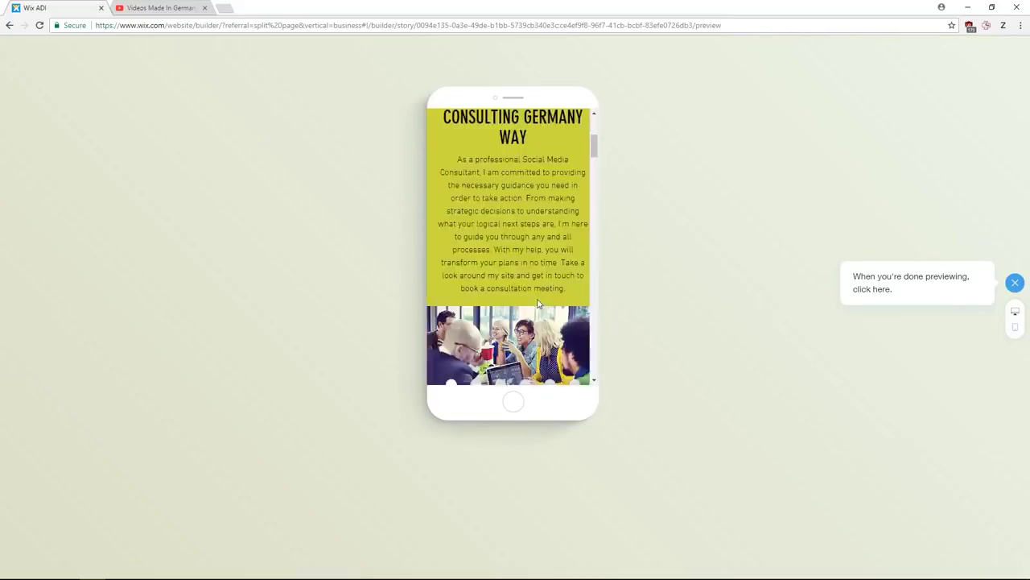
{"action": "left_click", "coordinate": [1016, 285]}
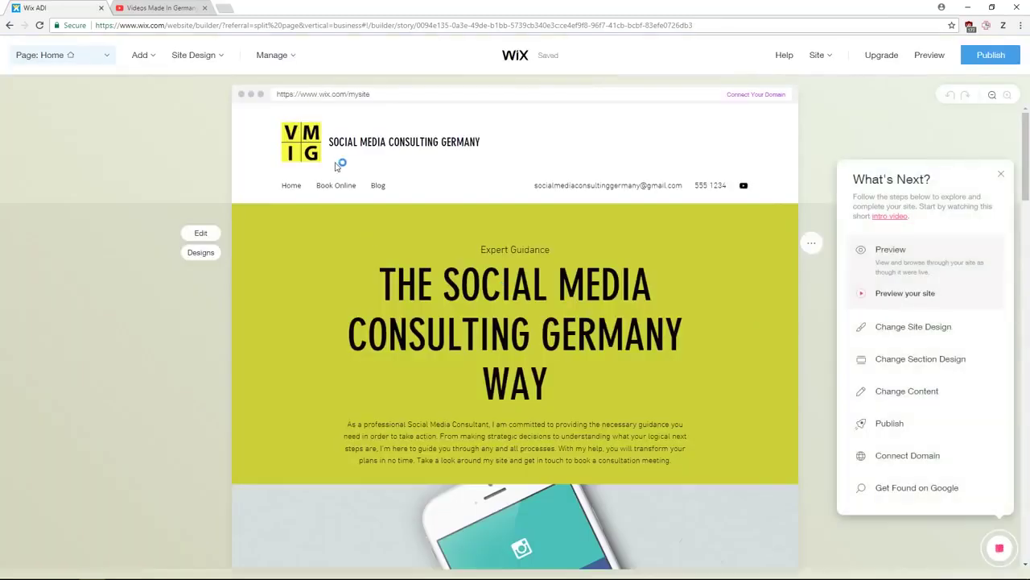
- Try another suggested design theme and keep Skyscraper for the site
{"action": "left_click", "coordinate": [934, 328]}
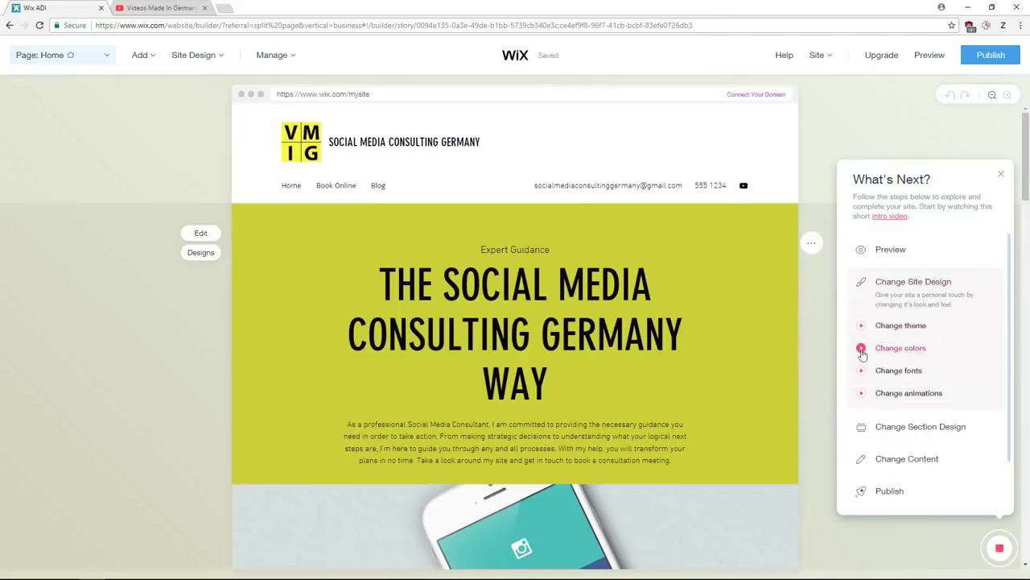
{"action": "left_click", "coordinate": [910, 327]}
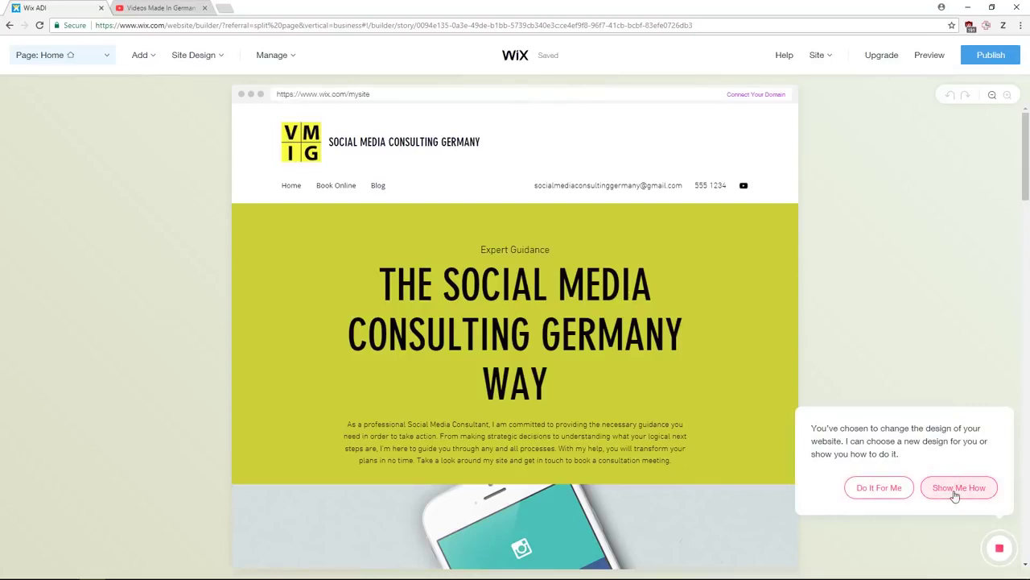
{"action": "left_click", "coordinate": [879, 488]}
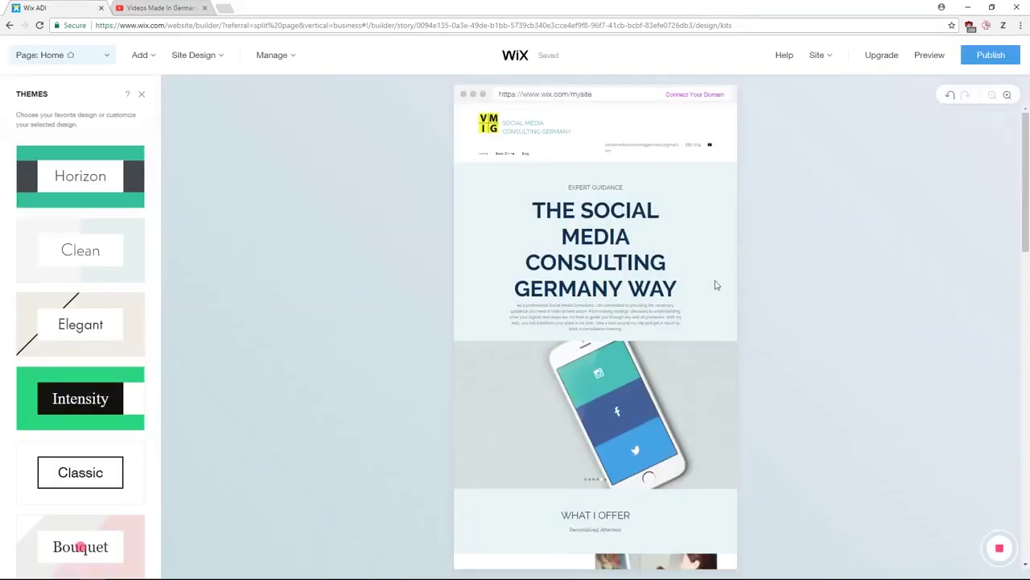
{"action": "left_click", "coordinate": [905, 488]}
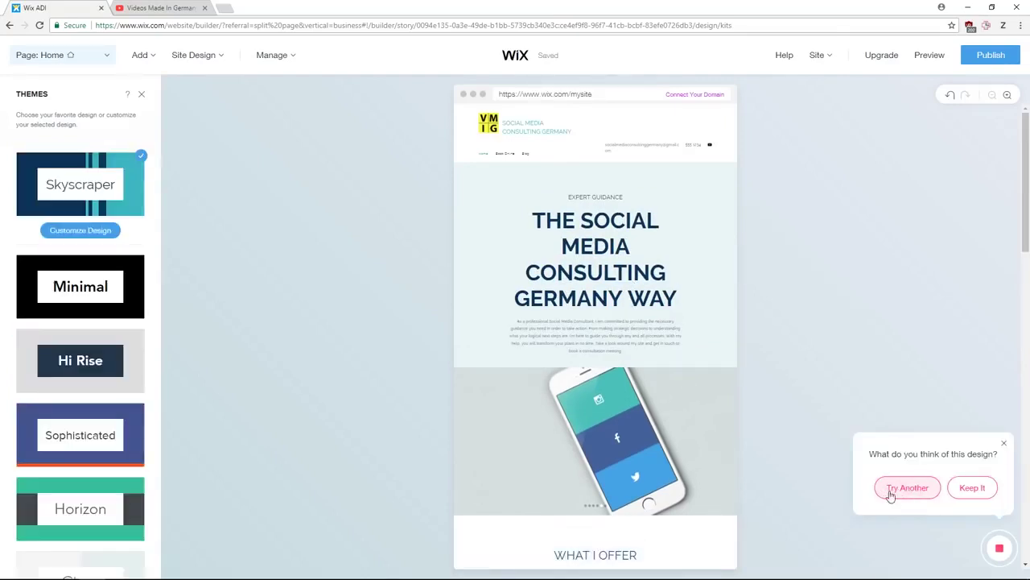
{"action": "scroll", "coordinate": [819, 465], "scroll_direction": "down", "scroll_amount": 2}
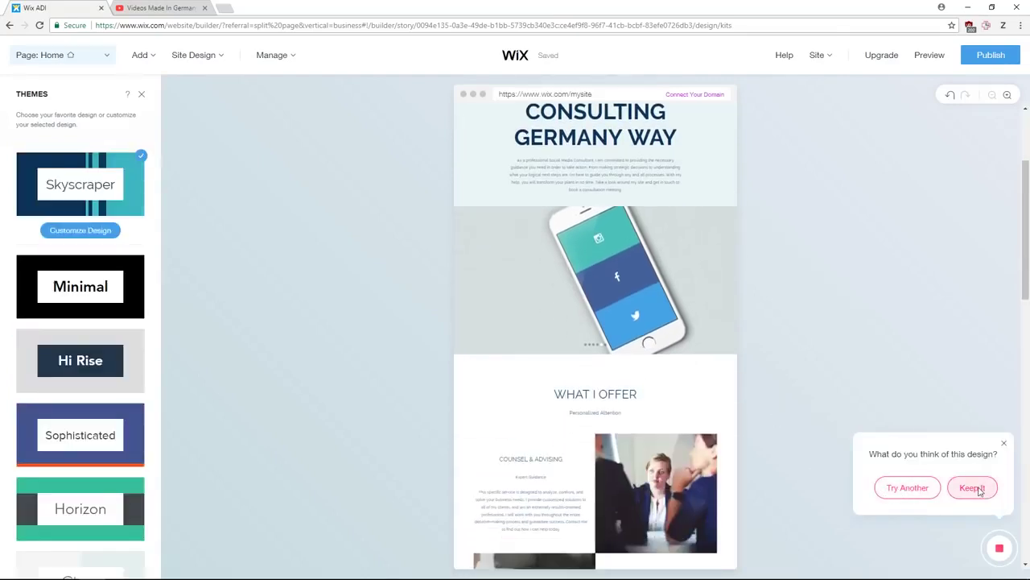
{"action": "left_click", "coordinate": [973, 488]}
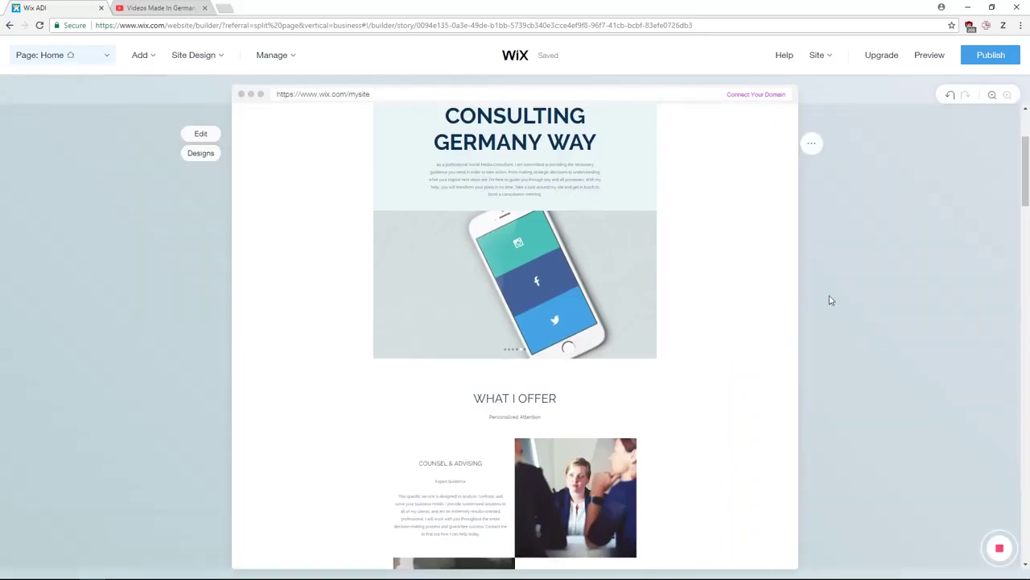
- Open the What's Next suggestions and close them again
{"action": "left_click", "coordinate": [913, 328]}
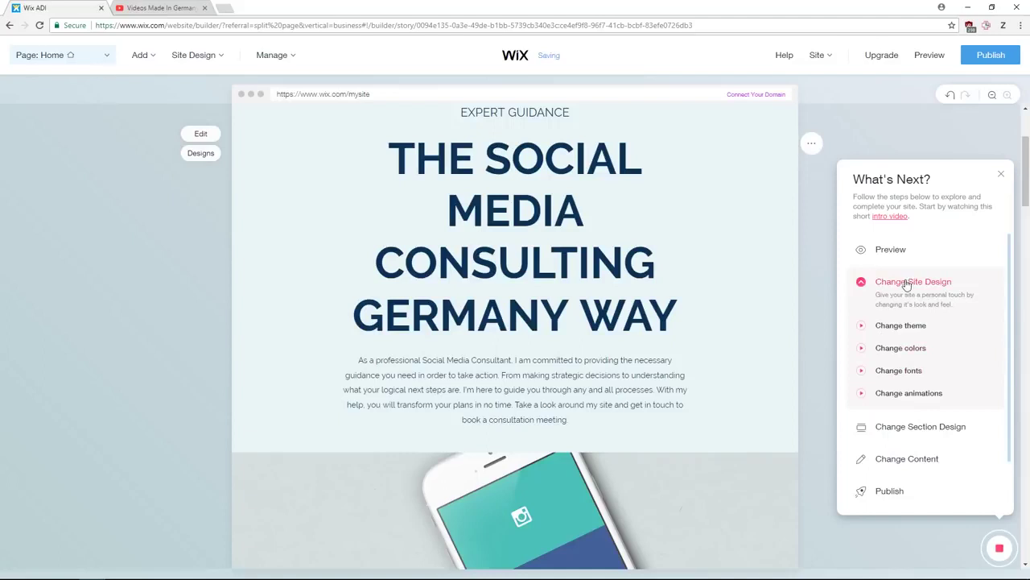
{"action": "left_click", "coordinate": [999, 548]}
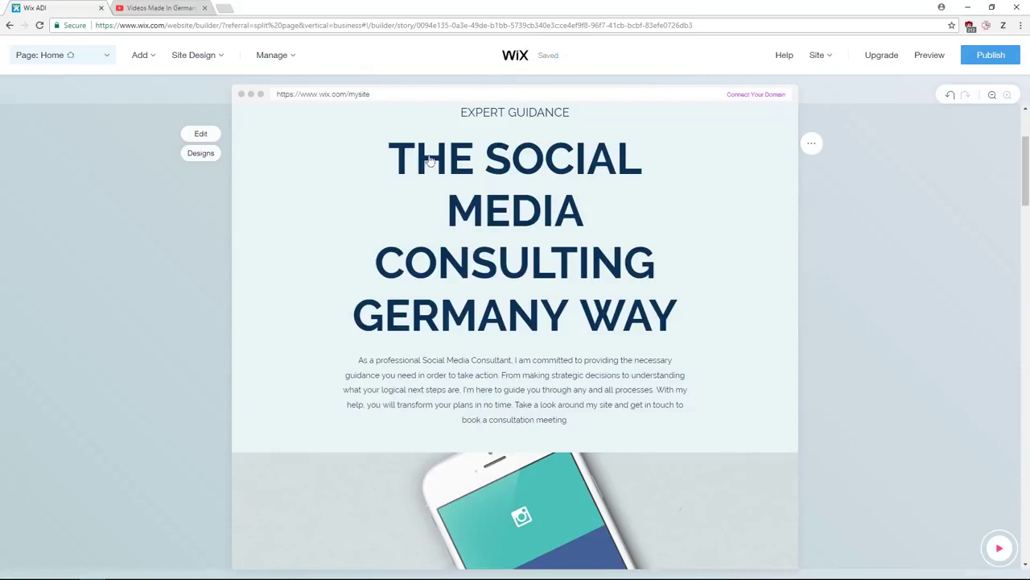
{"action": "scroll", "coordinate": [499, 240], "scroll_direction": "up", "scroll_amount": 2}
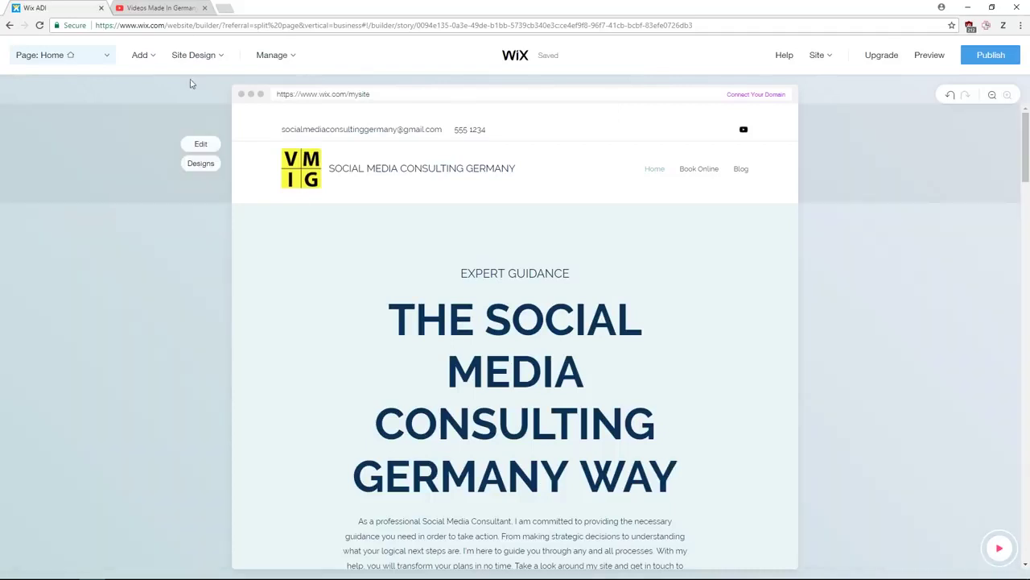
- Apply the Minimal theme from the Site Design themes list
{"action": "mouse_move", "coordinate": [198, 67]}
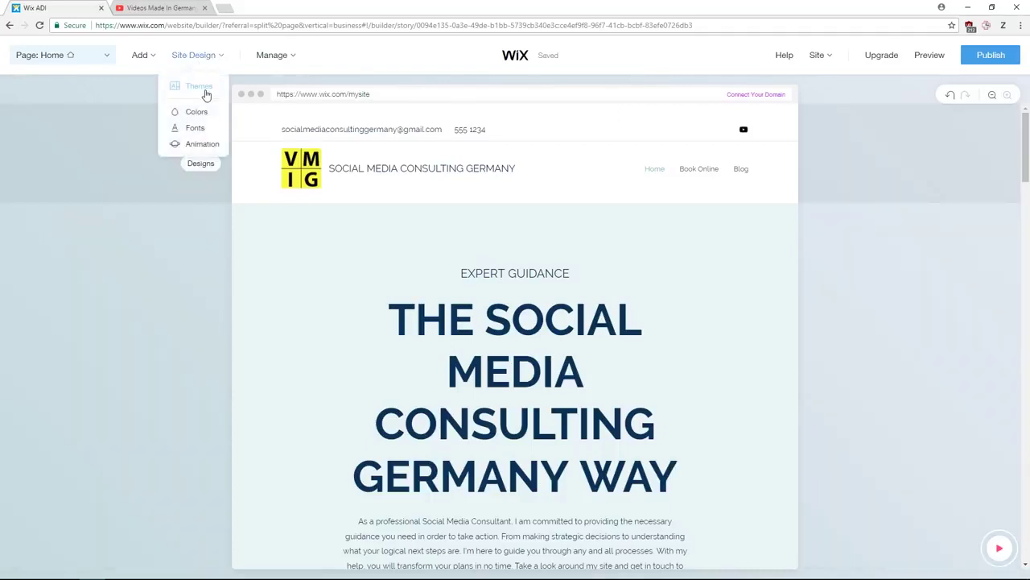
{"action": "left_click", "coordinate": [206, 94]}
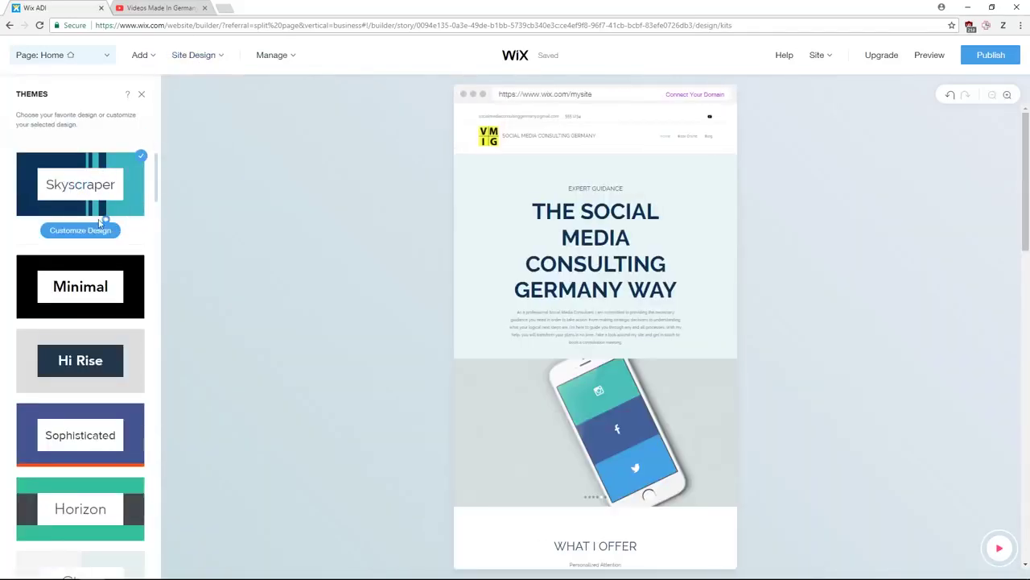
{"action": "scroll", "coordinate": [99, 285], "scroll_direction": "down", "scroll_amount": 3}
{"action": "scroll", "coordinate": [95, 306], "scroll_direction": "up", "scroll_amount": 4}
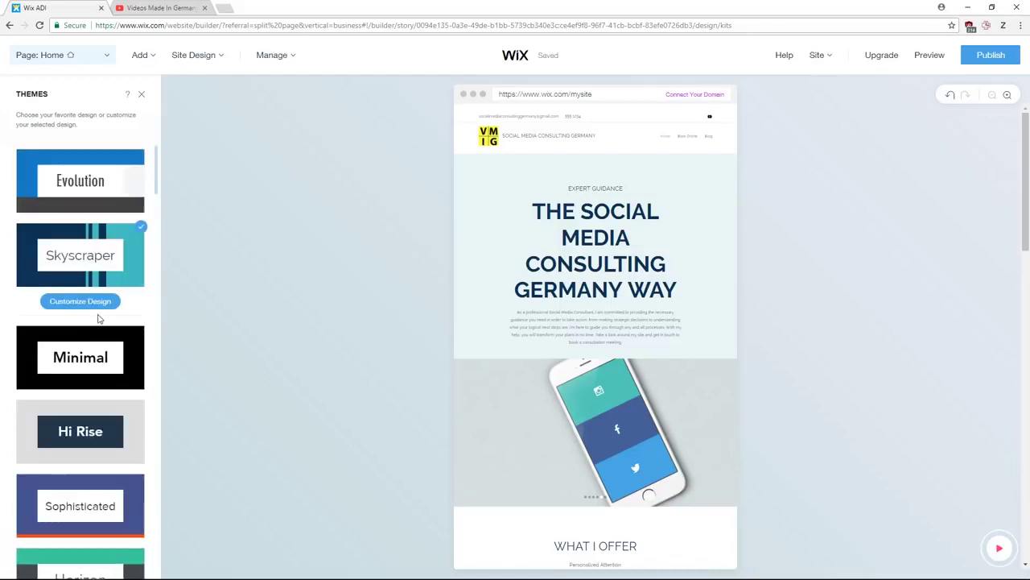
{"action": "left_click", "coordinate": [96, 349]}
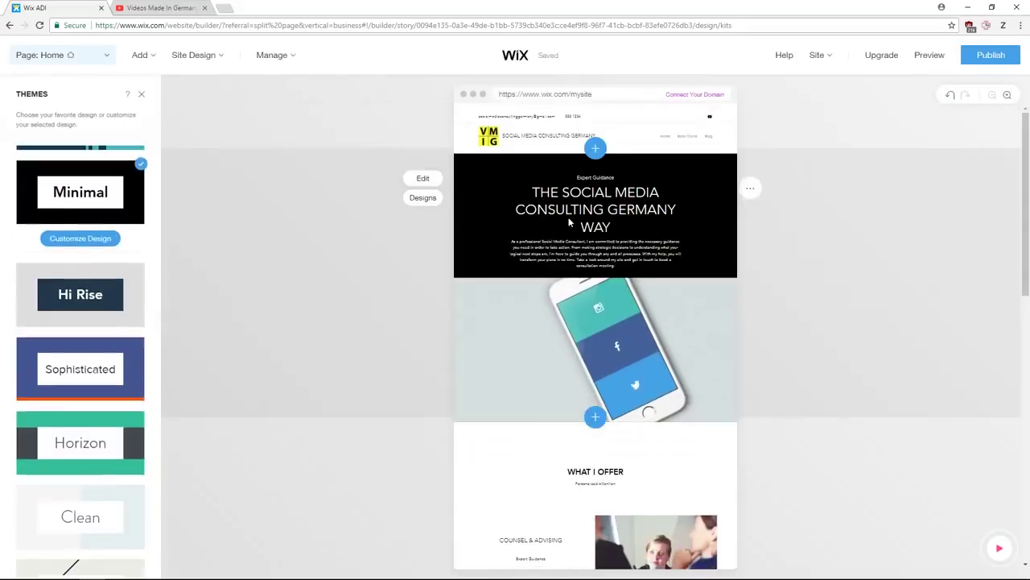
- Scroll through the page to review the black hero with white heading text
{"action": "scroll", "coordinate": [572, 483], "scroll_direction": "down", "scroll_amount": 3}
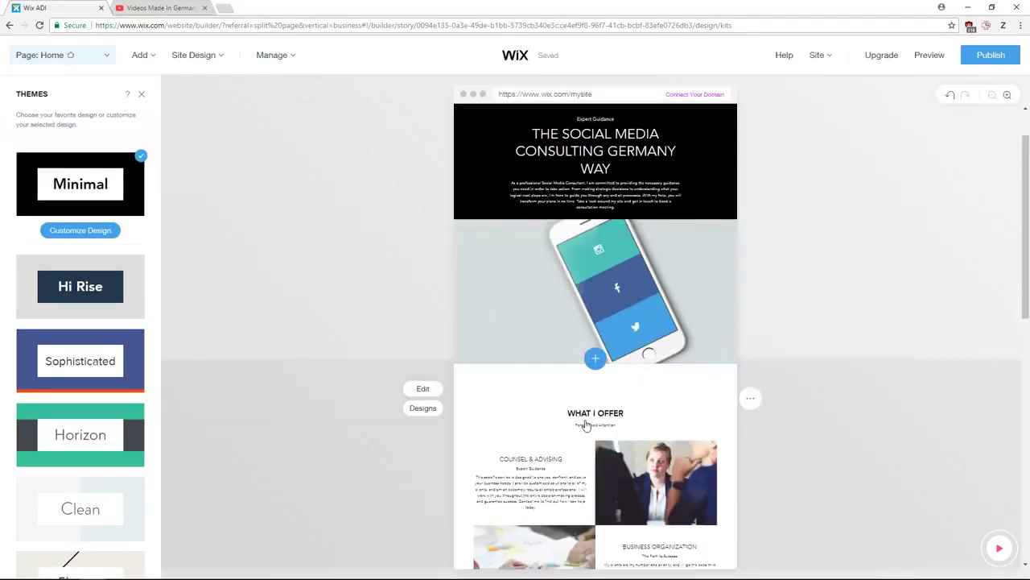
{"action": "scroll", "coordinate": [576, 392], "scroll_direction": "down", "scroll_amount": 5}
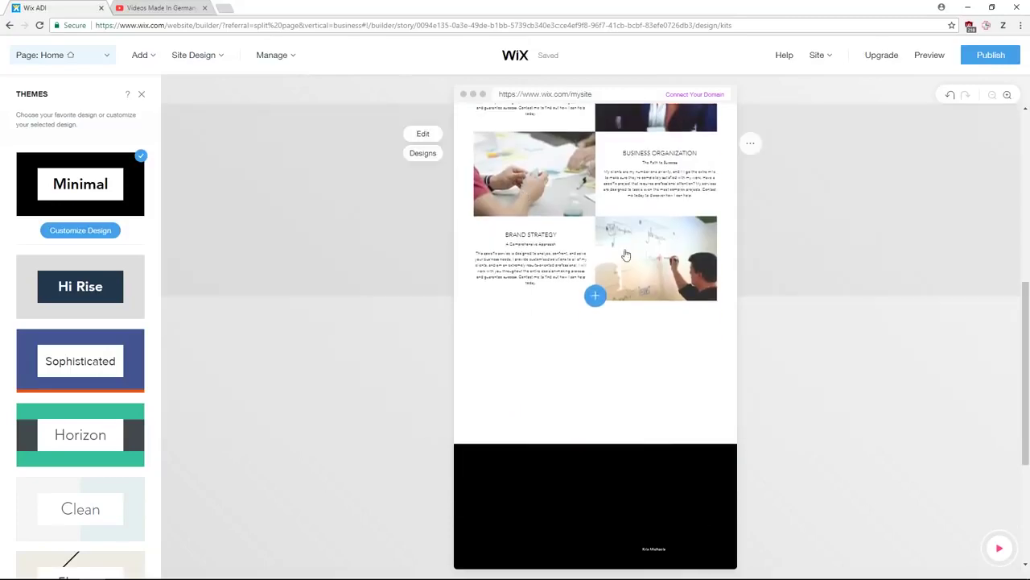
{"action": "scroll", "coordinate": [580, 264], "scroll_direction": "down", "scroll_amount": 5}
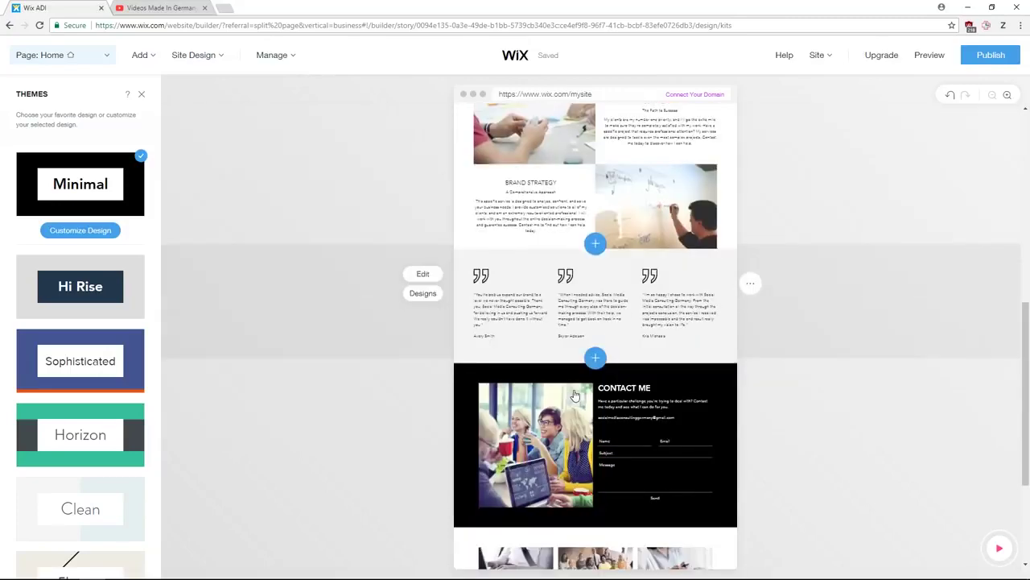
{"action": "scroll", "coordinate": [650, 400], "scroll_direction": "down", "scroll_amount": 2}
{"action": "scroll", "coordinate": [540, 409], "scroll_direction": "up", "scroll_amount": 15}
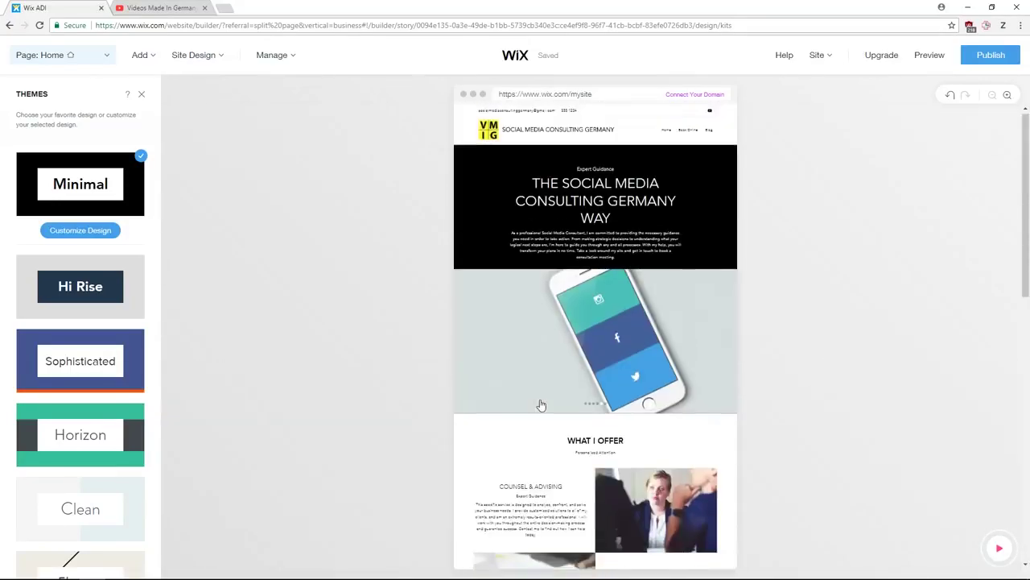
{"action": "scroll", "coordinate": [77, 348], "scroll_direction": "down", "scroll_amount": 9}
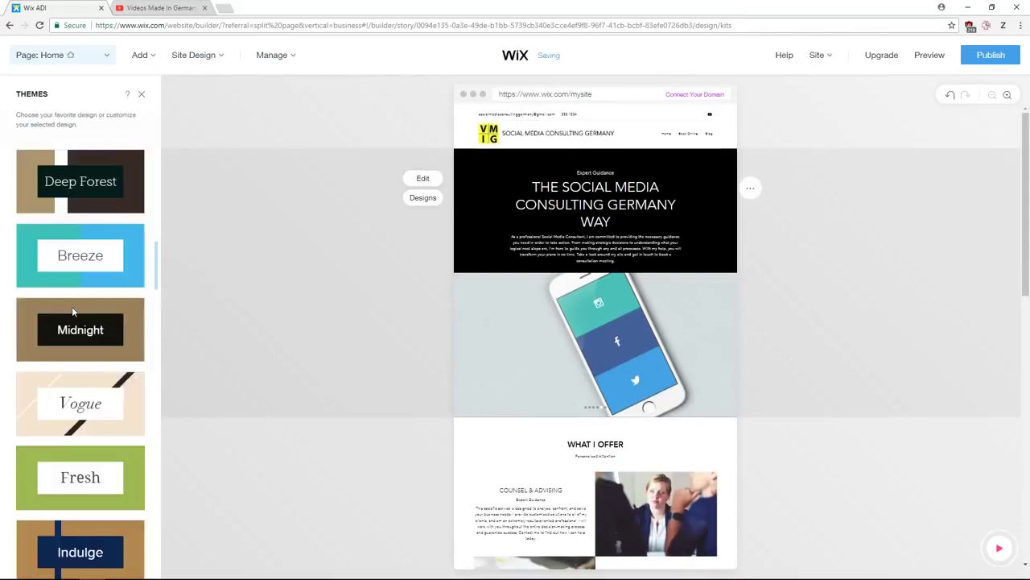
{"action": "scroll", "coordinate": [76, 348], "scroll_direction": "down", "scroll_amount": 2}
{"action": "scroll", "coordinate": [84, 266], "scroll_direction": "down", "scroll_amount": 4}
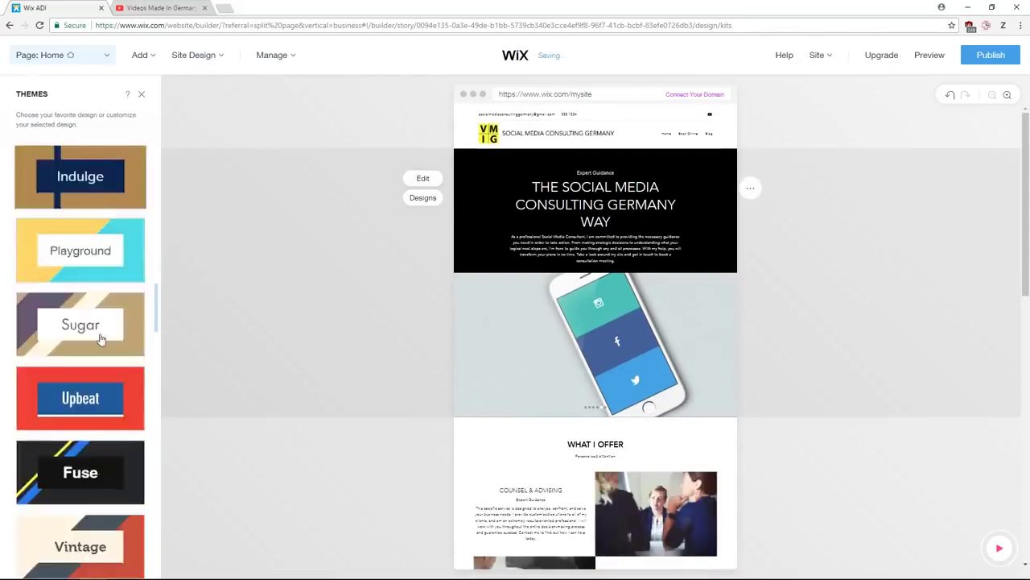
{"action": "scroll", "coordinate": [85, 330], "scroll_direction": "up", "scroll_amount": 20}
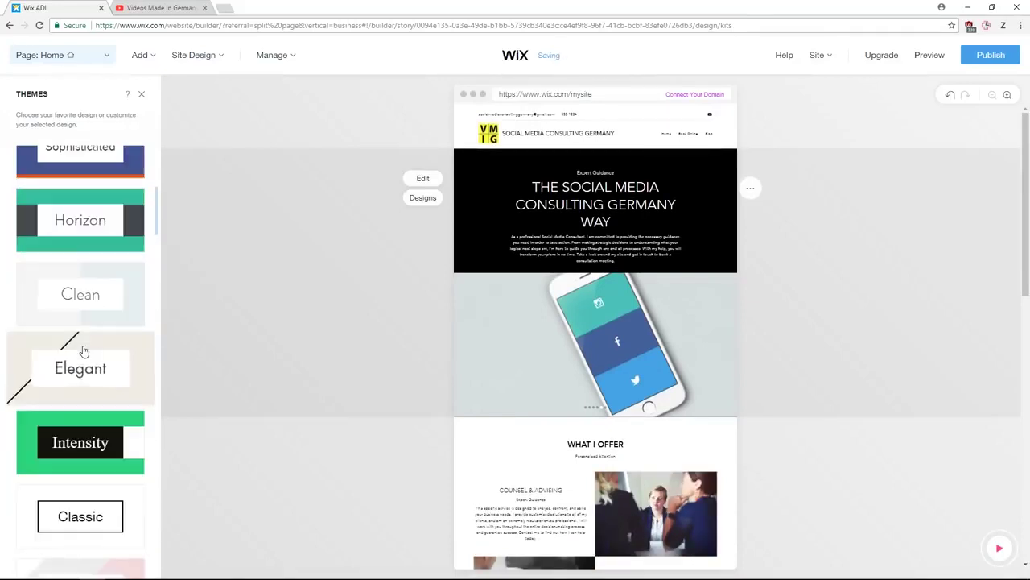
{"action": "scroll", "coordinate": [83, 349], "scroll_direction": "up", "scroll_amount": 1}
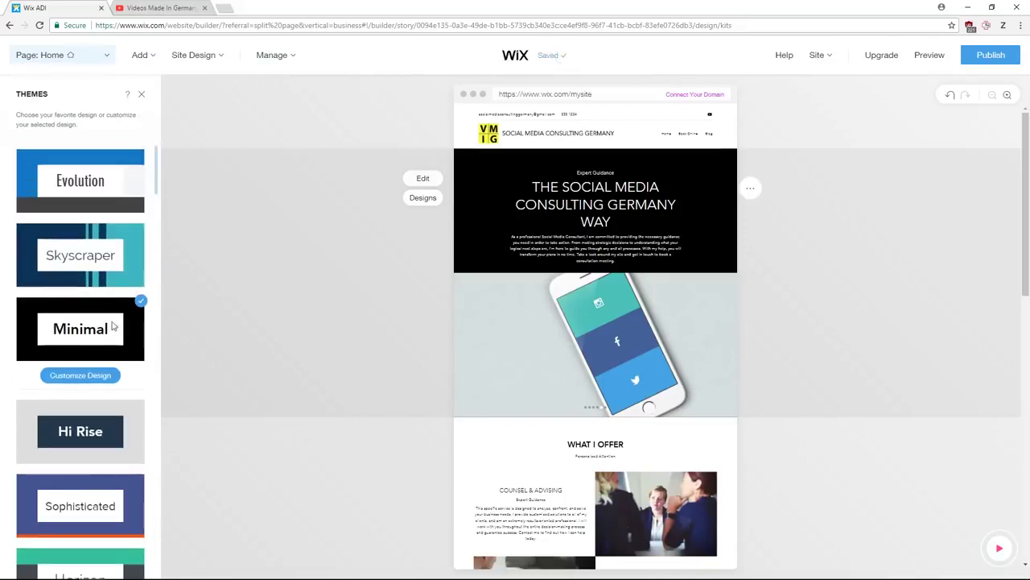
- Open the Minimal theme's Customize Design options and close the panel
{"action": "left_click", "coordinate": [80, 375]}
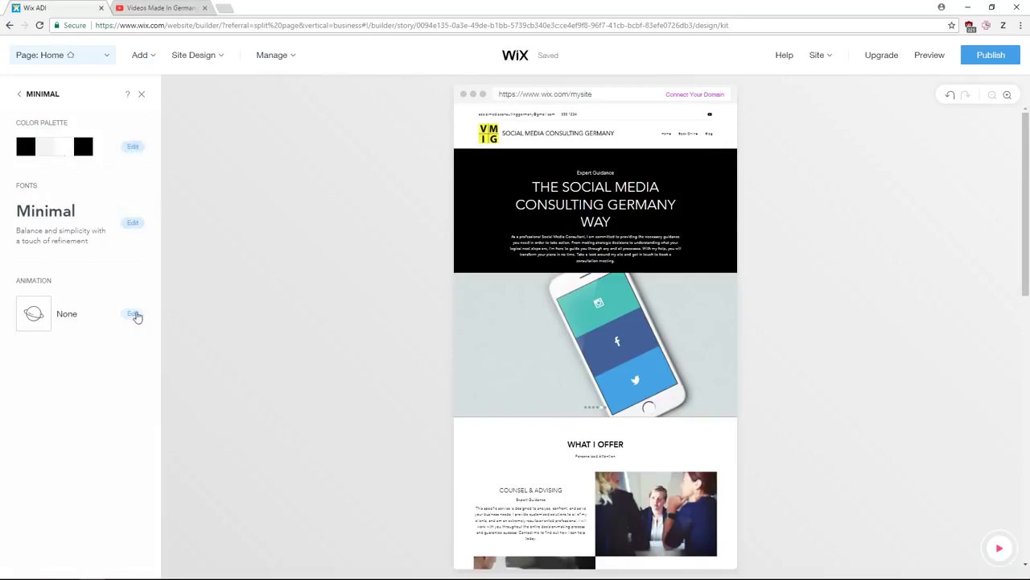
{"action": "mouse_move", "coordinate": [352, 185]}
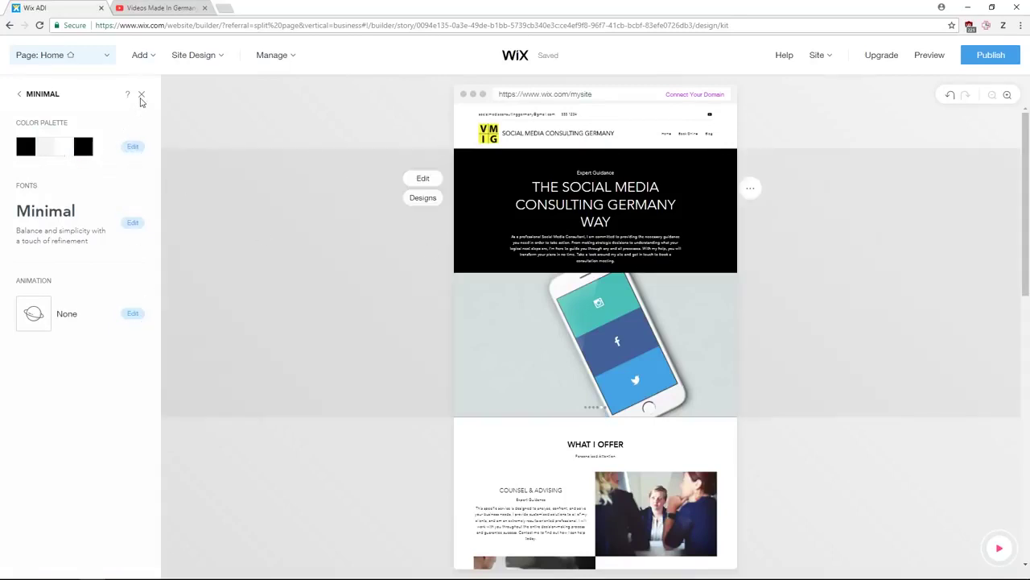
{"action": "left_click", "coordinate": [142, 99]}
{"action": "mouse_move", "coordinate": [201, 64]}
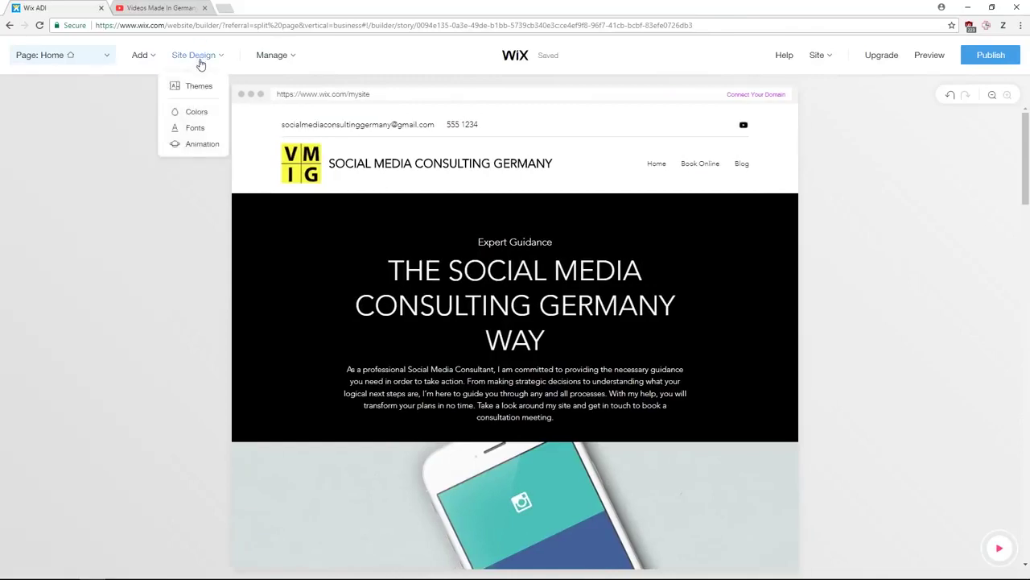
- Try defining a custom main colour in Site Colors, then cancel it
{"action": "left_click", "coordinate": [200, 115]}
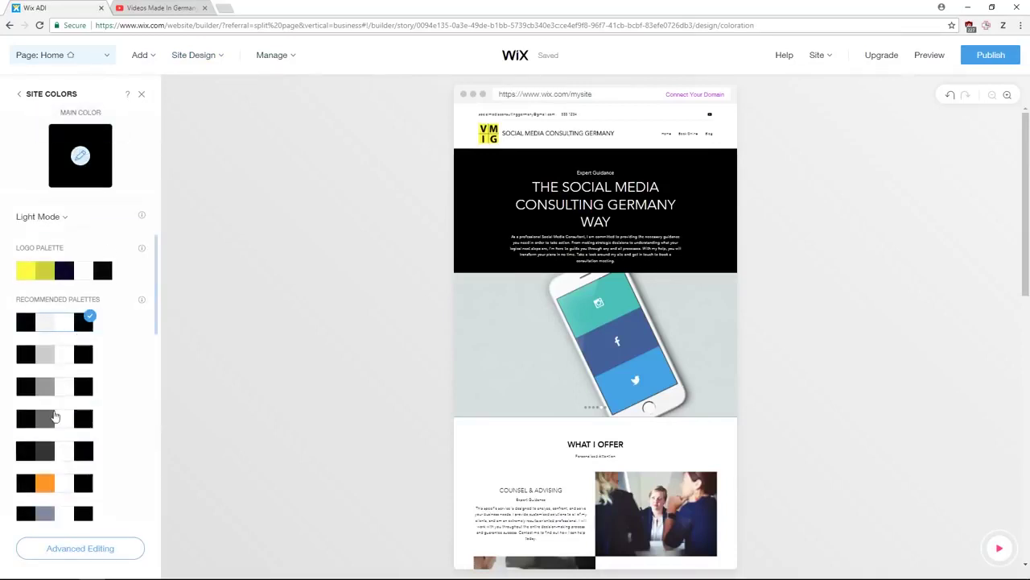
{"action": "scroll", "coordinate": [95, 375], "scroll_direction": "down", "scroll_amount": 3}
{"action": "scroll", "coordinate": [80, 386], "scroll_direction": "up", "scroll_amount": 3}
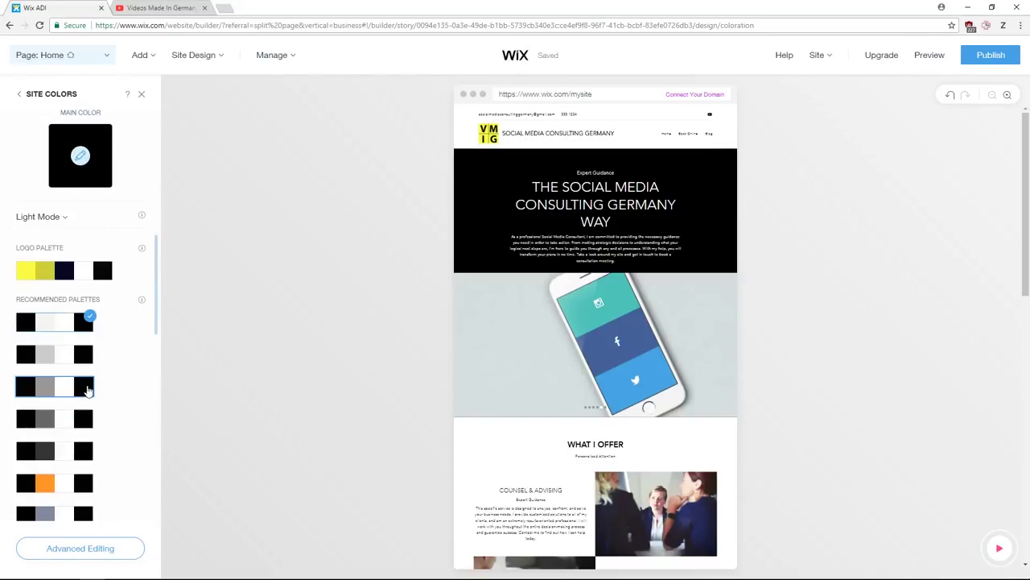
{"action": "left_click", "coordinate": [80, 159]}
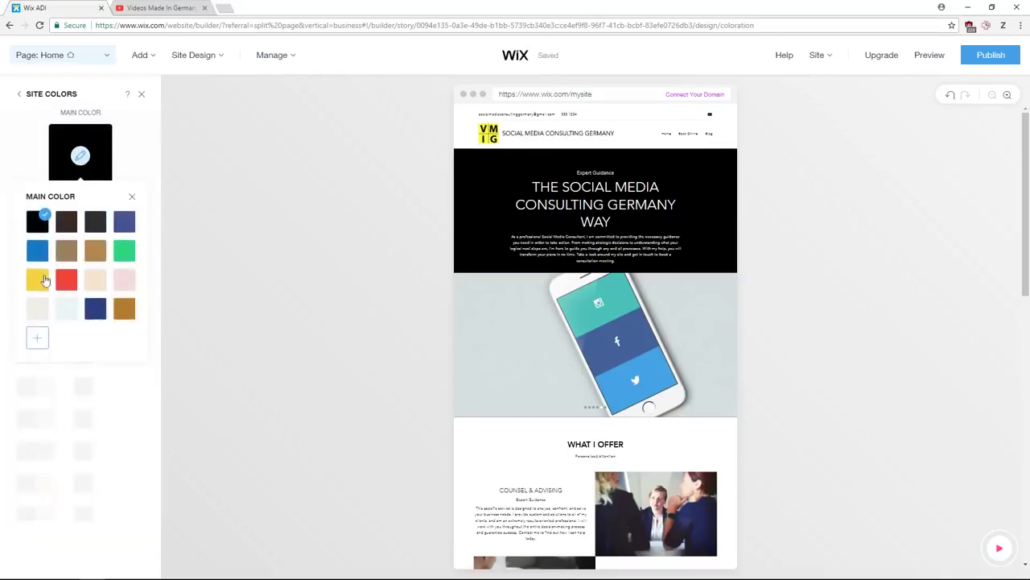
{"action": "left_click", "coordinate": [38, 339]}
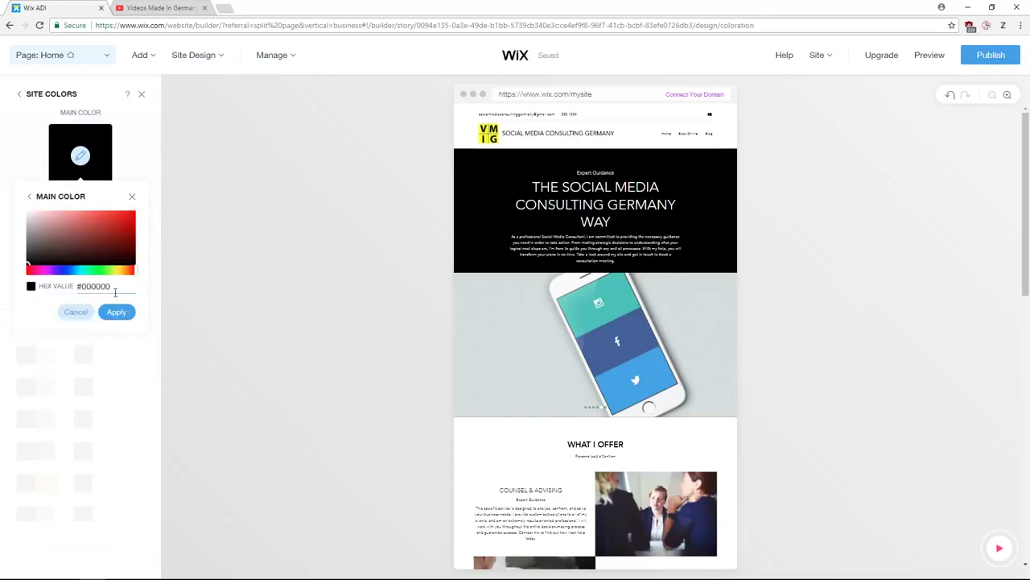
{"action": "left_click_drag", "start_coordinate": [116, 292], "coordinate": [91, 288]}
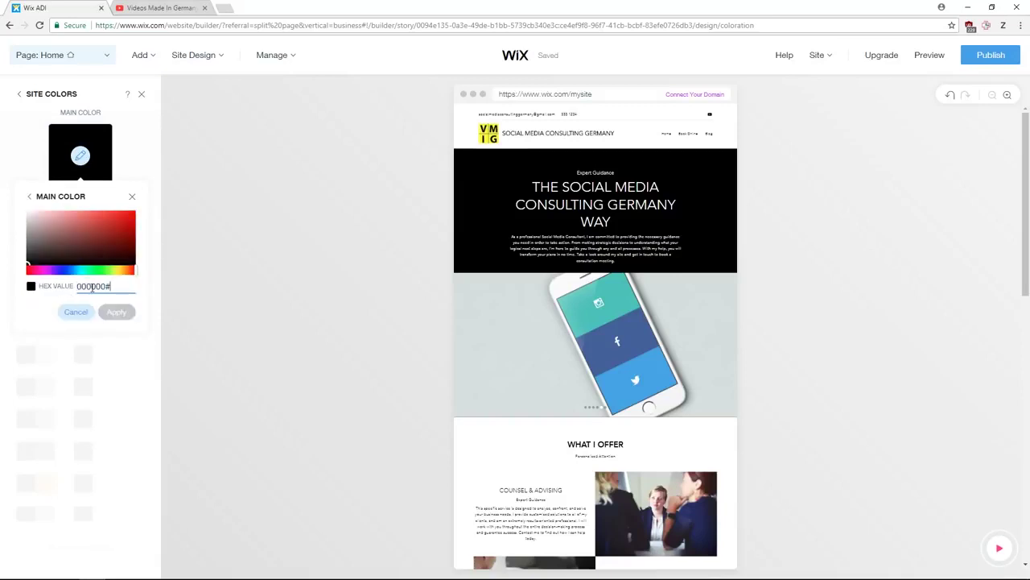
{"action": "left_click", "coordinate": [79, 312]}
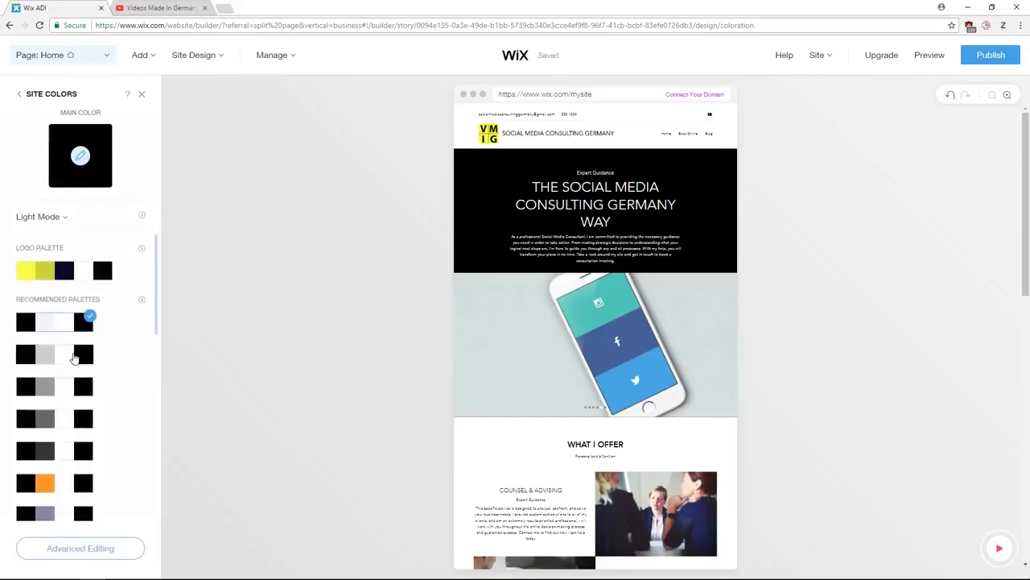
- Apply the black, grey-blue #7E8AA2 and white palette and check it in Advanced Editing
{"action": "scroll", "coordinate": [78, 350], "scroll_direction": "down", "scroll_amount": 2}
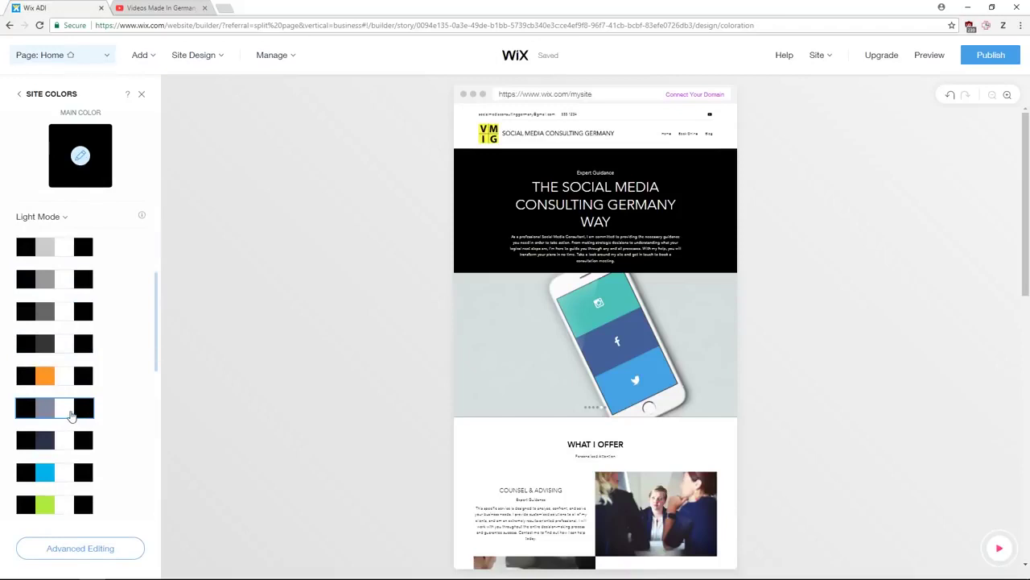
{"action": "left_click", "coordinate": [71, 414]}
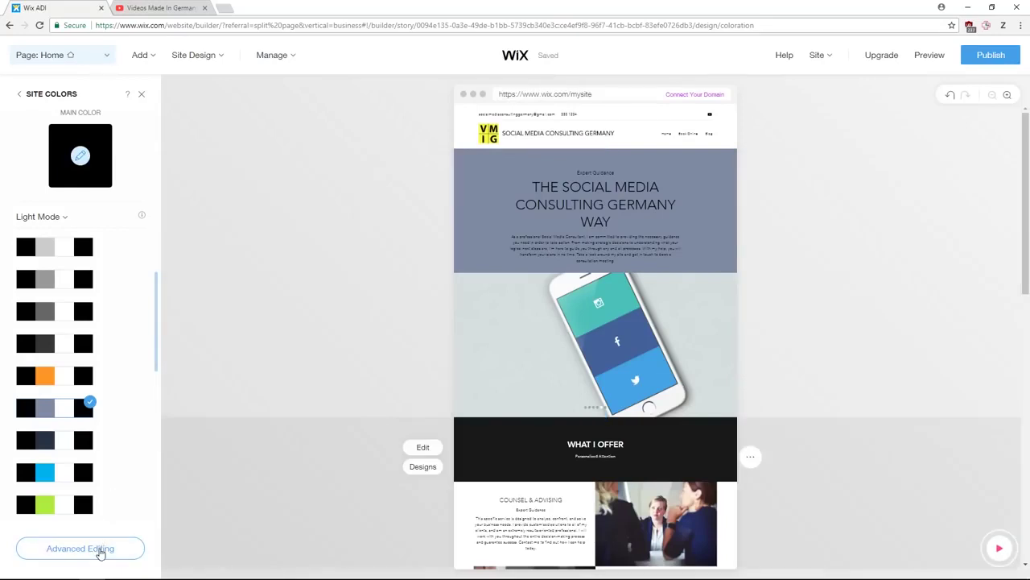
{"action": "left_click", "coordinate": [99, 548]}
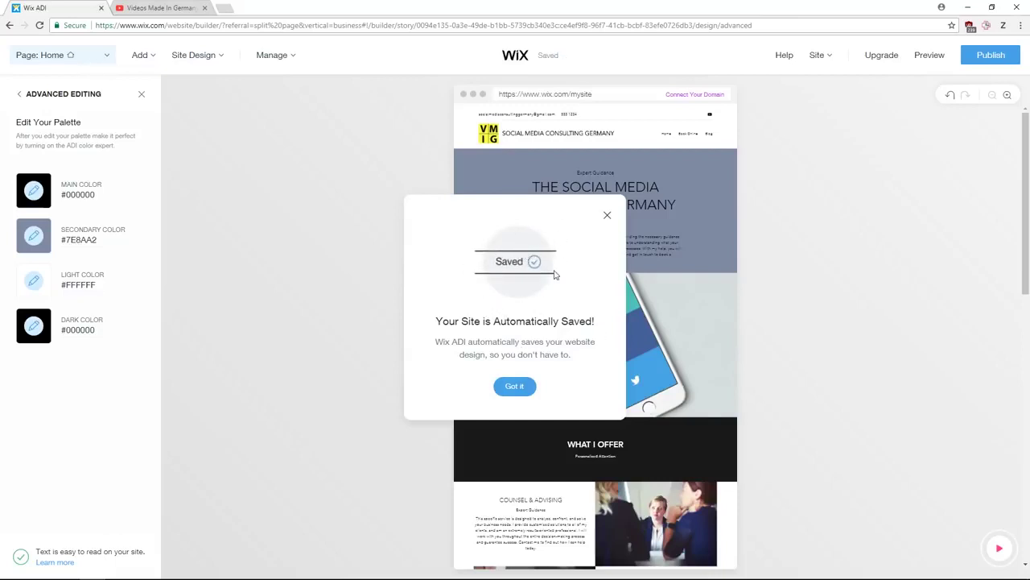
{"action": "left_click", "coordinate": [519, 385]}
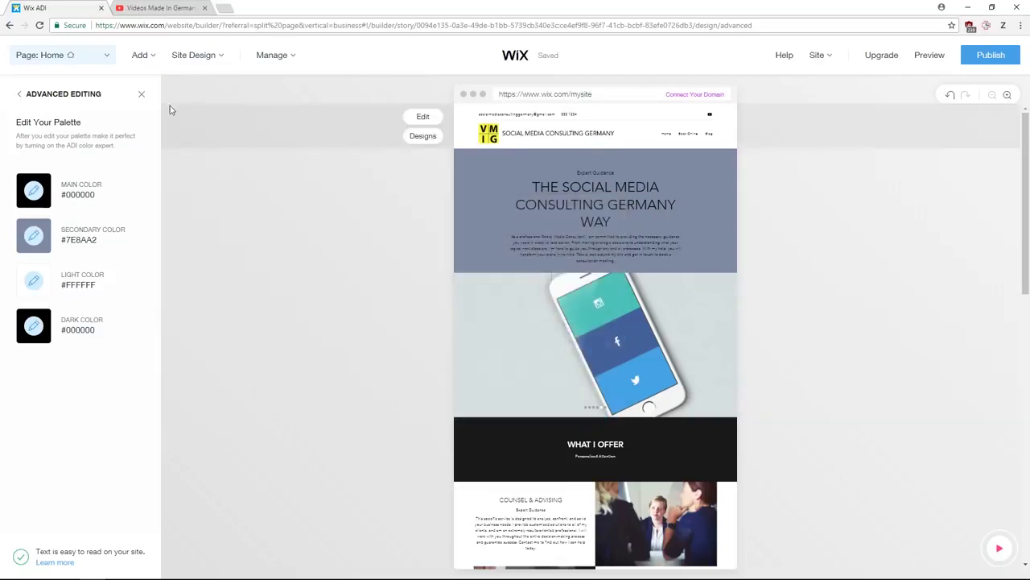
{"action": "left_click", "coordinate": [21, 97]}
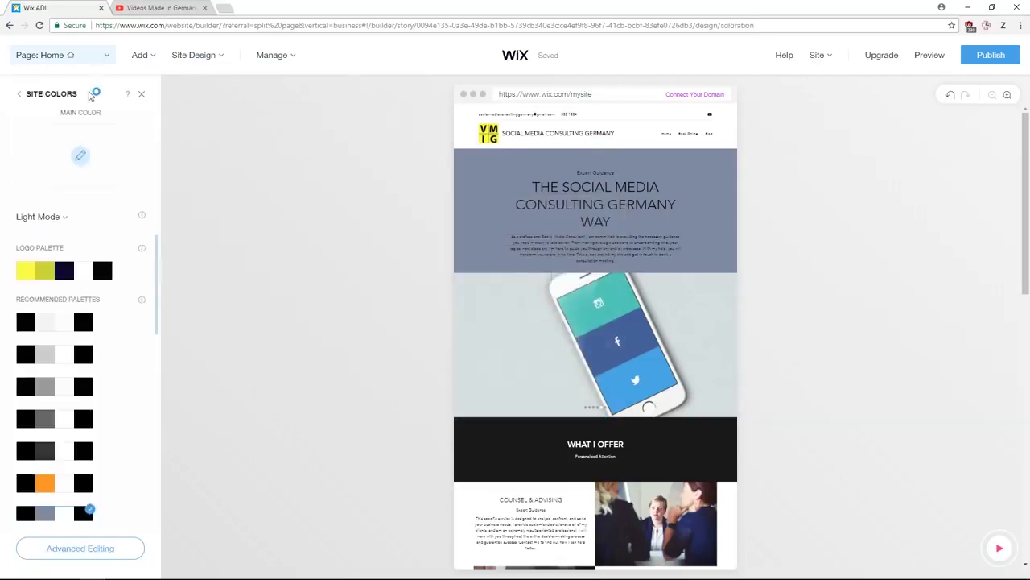
- Apply the Jet black font set to get bold sans-serif headings
{"action": "left_click", "coordinate": [140, 98]}
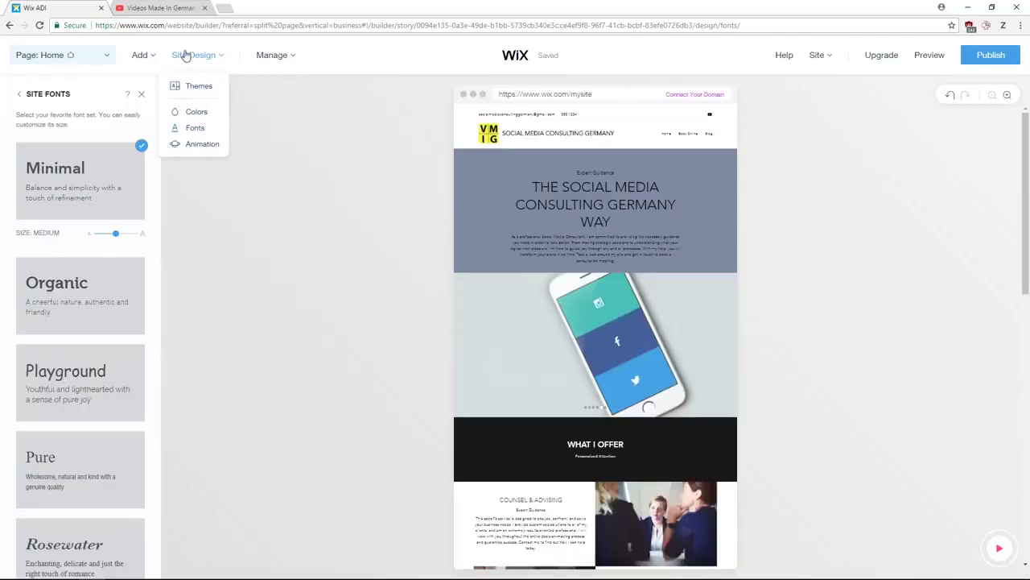
{"action": "scroll", "coordinate": [96, 347], "scroll_direction": "down", "scroll_amount": 3}
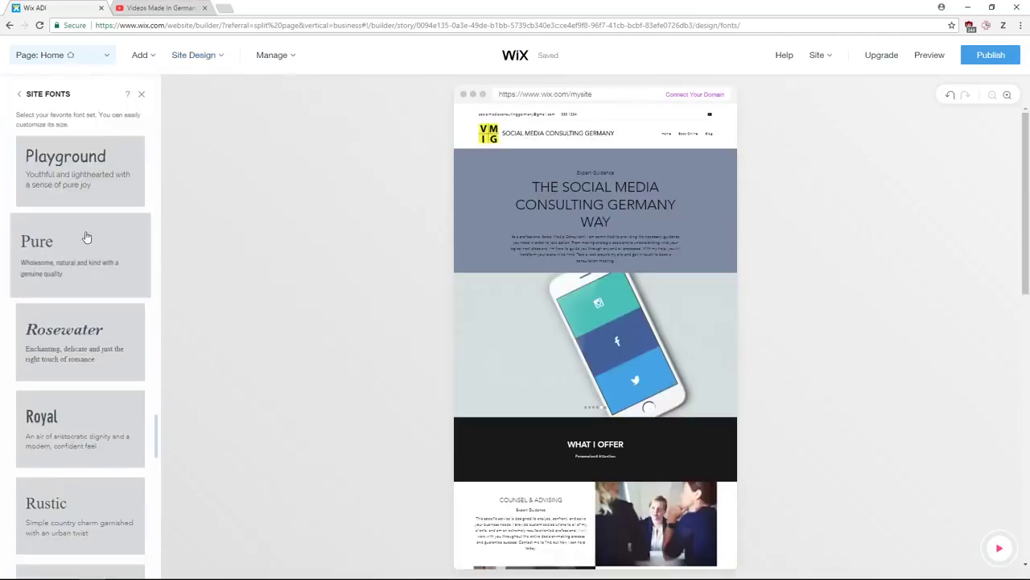
{"action": "scroll", "coordinate": [89, 209], "scroll_direction": "up", "scroll_amount": 4}
{"action": "scroll", "coordinate": [112, 244], "scroll_direction": "up", "scroll_amount": 2}
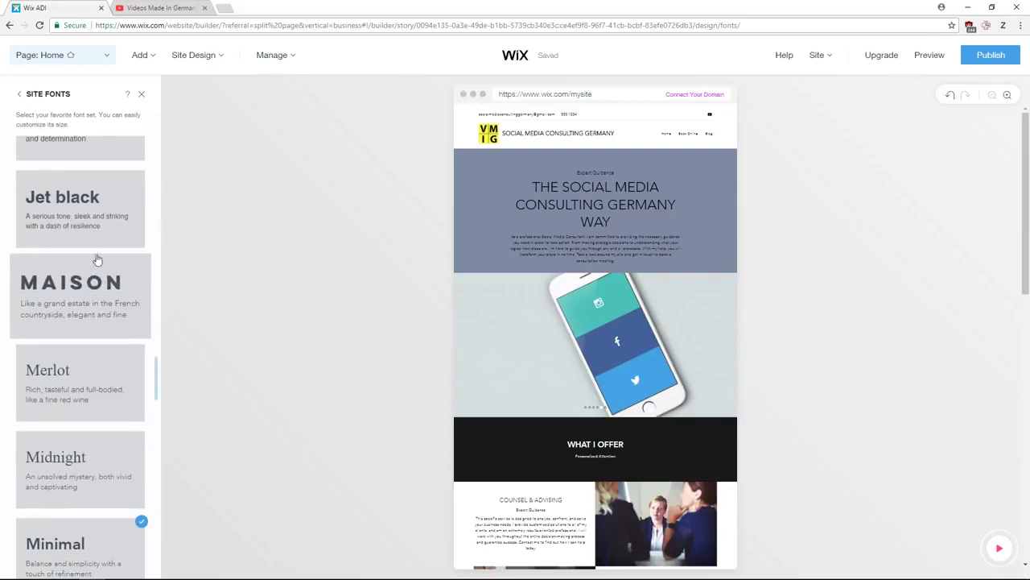
{"action": "left_click", "coordinate": [92, 218]}
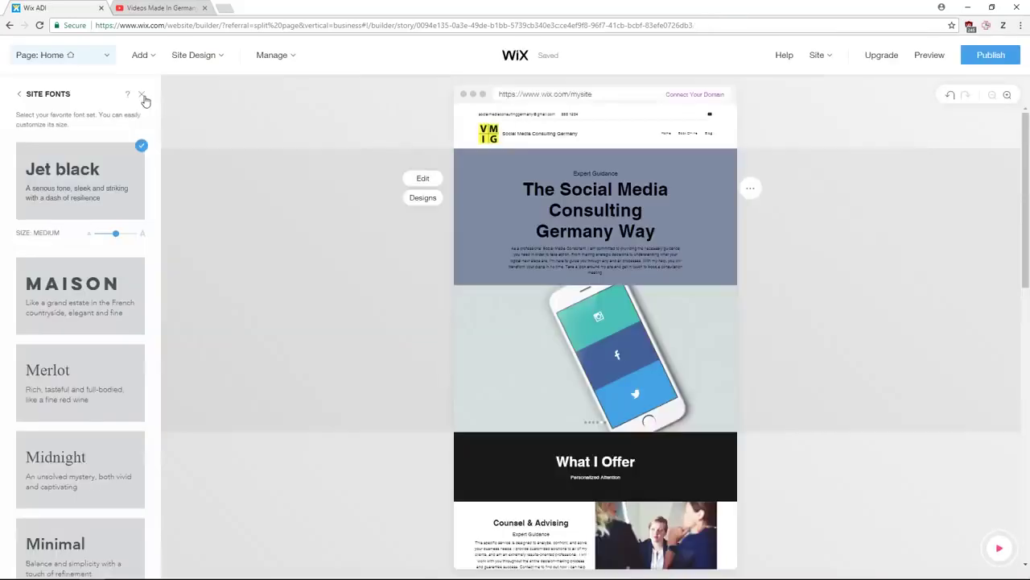
{"action": "left_click", "coordinate": [141, 93]}
{"action": "mouse_move", "coordinate": [212, 62]}
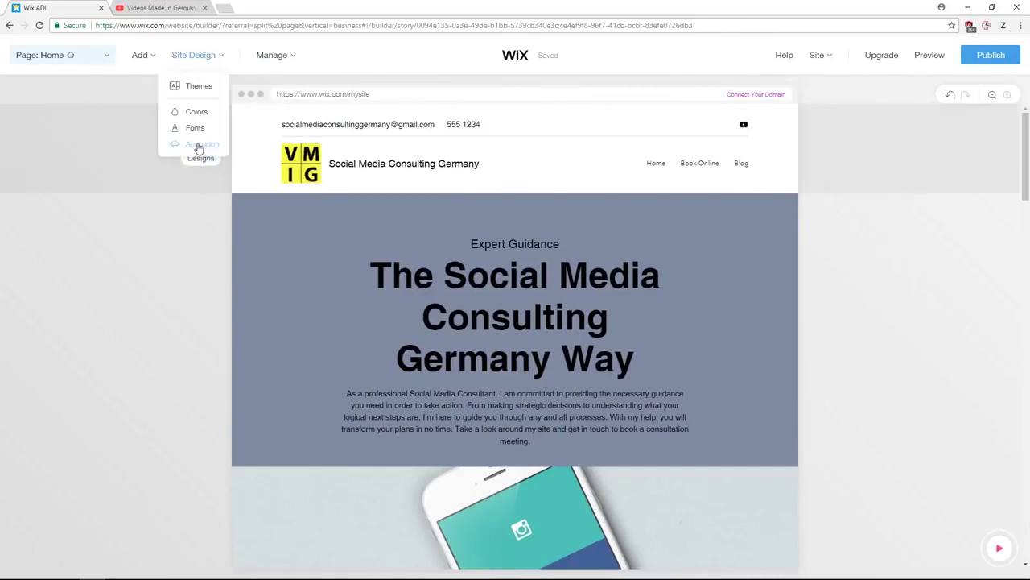
- Set the site animation to Float and keep Parallax as the scroll effect
{"action": "left_click", "coordinate": [199, 145]}
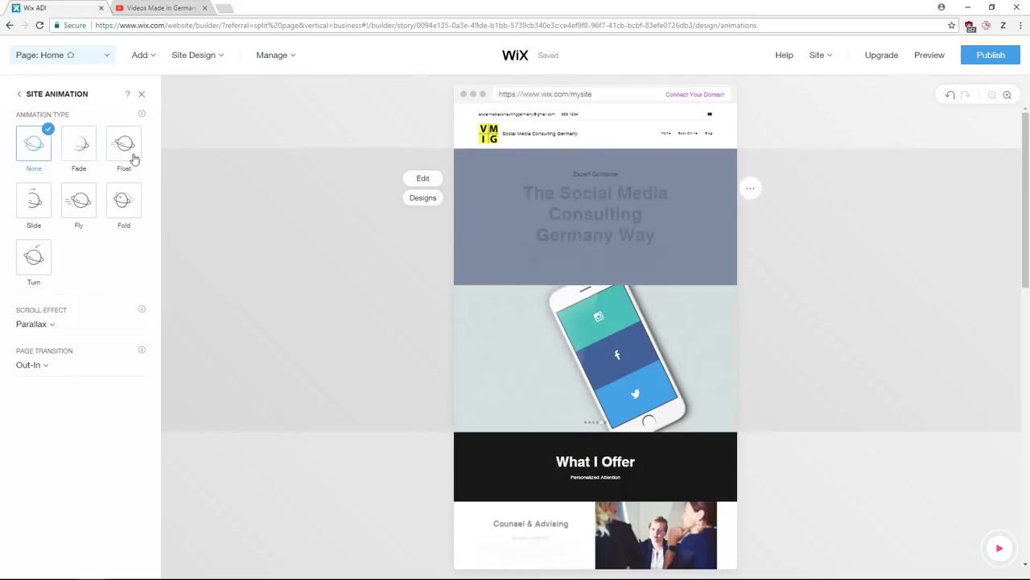
{"action": "left_click", "coordinate": [133, 156]}
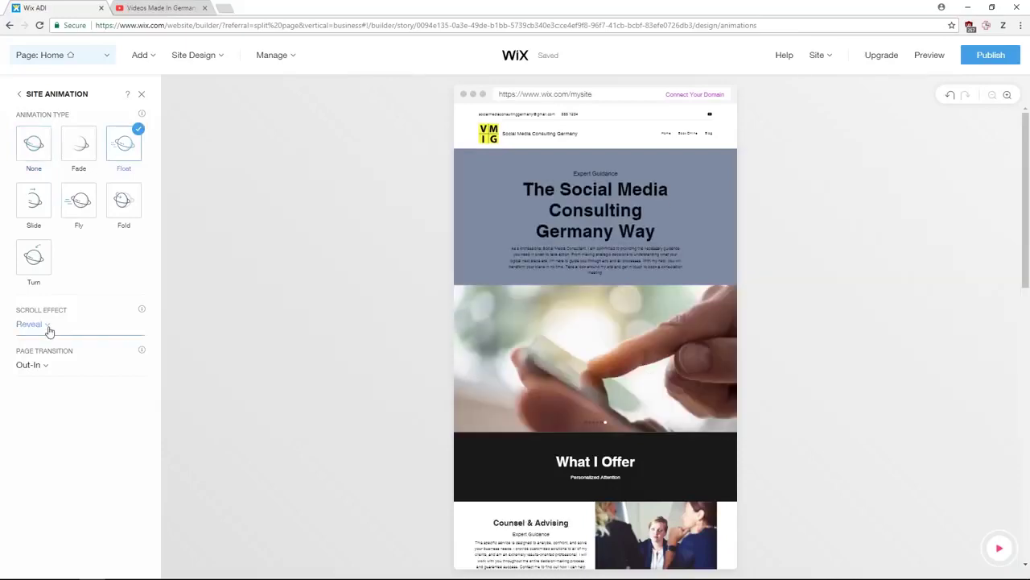
{"action": "left_click", "coordinate": [40, 325]}
{"action": "left_click", "coordinate": [52, 310]}
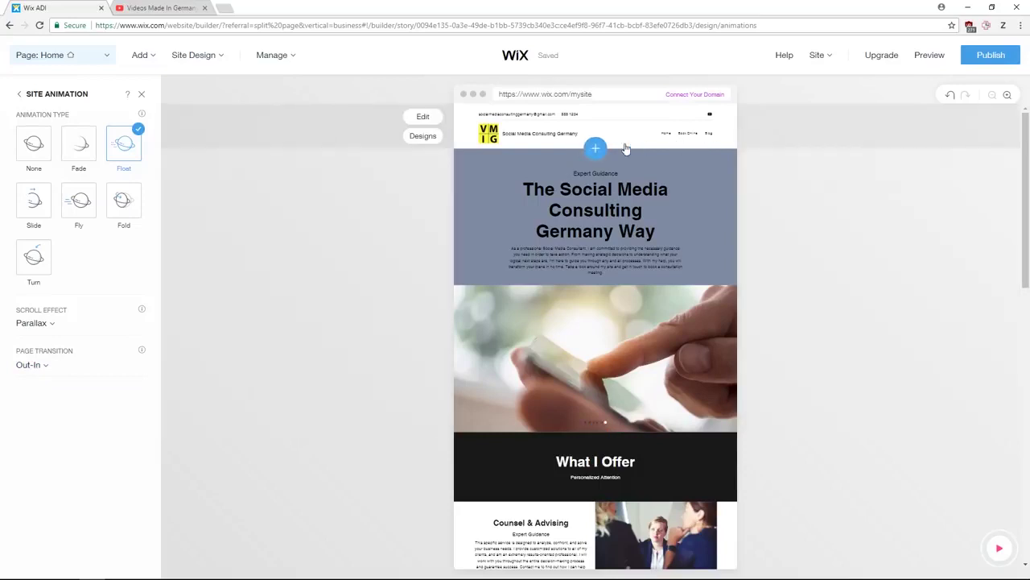
{"action": "mouse_move", "coordinate": [408, 174]}
{"action": "left_click", "coordinate": [143, 97]}
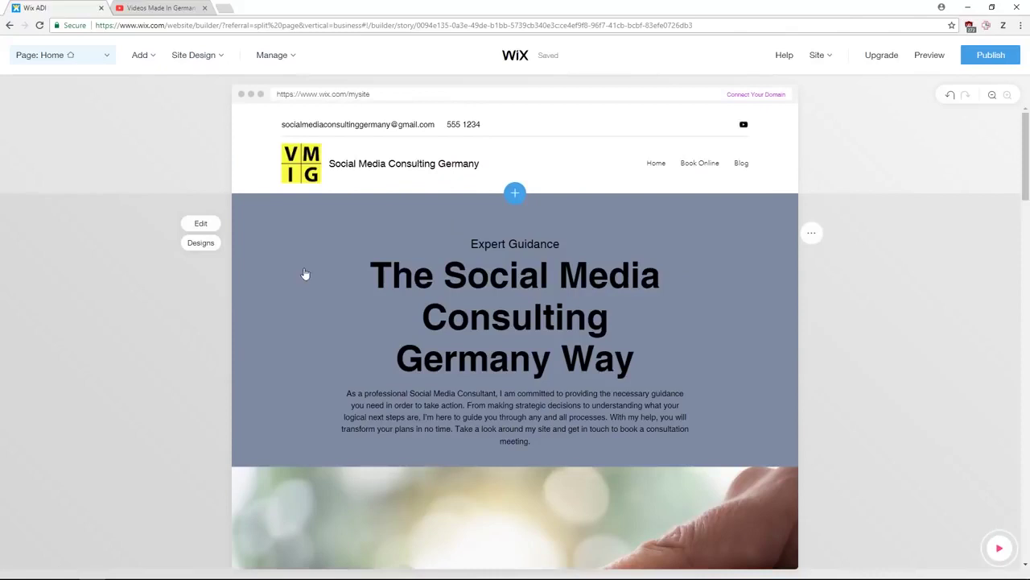
{"action": "left_click", "coordinate": [194, 56]}
{"action": "scroll", "coordinate": [724, 260], "scroll_direction": "down", "scroll_amount": 3}
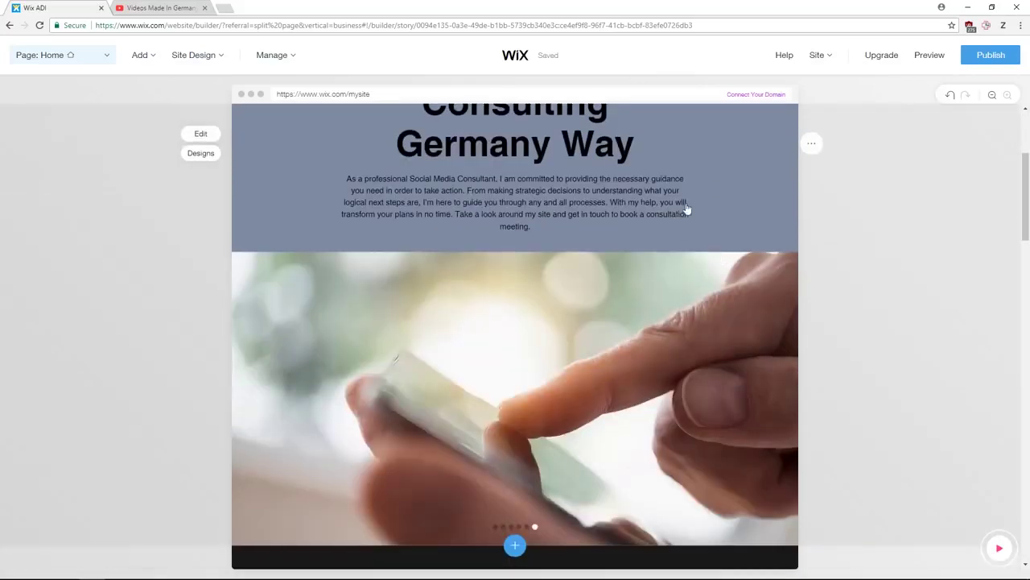
{"action": "scroll", "coordinate": [785, 233], "scroll_direction": "down", "scroll_amount": 4}
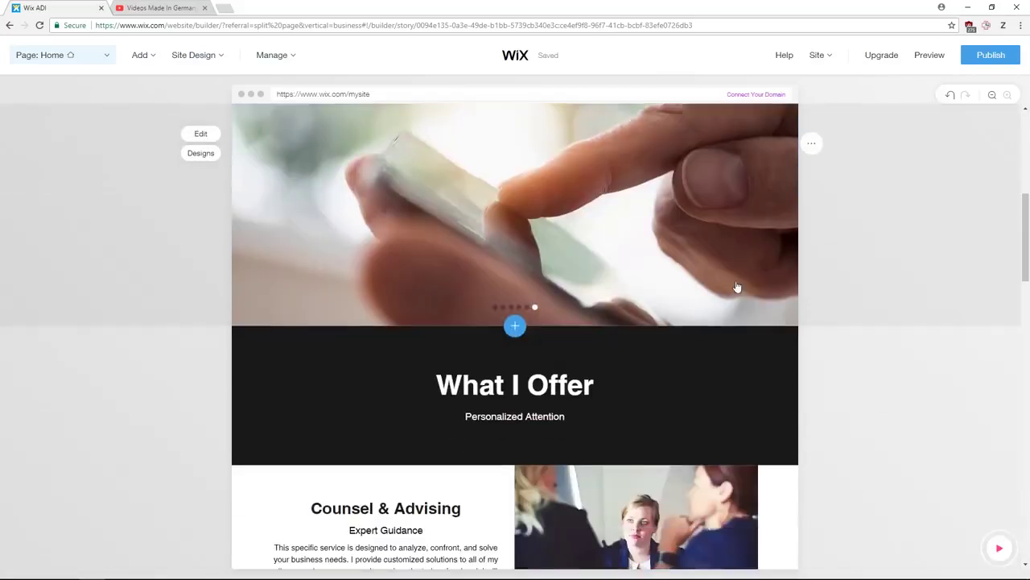
{"action": "scroll", "coordinate": [733, 308], "scroll_direction": "down", "scroll_amount": 2}
{"action": "scroll", "coordinate": [734, 312], "scroll_direction": "down", "scroll_amount": 12}
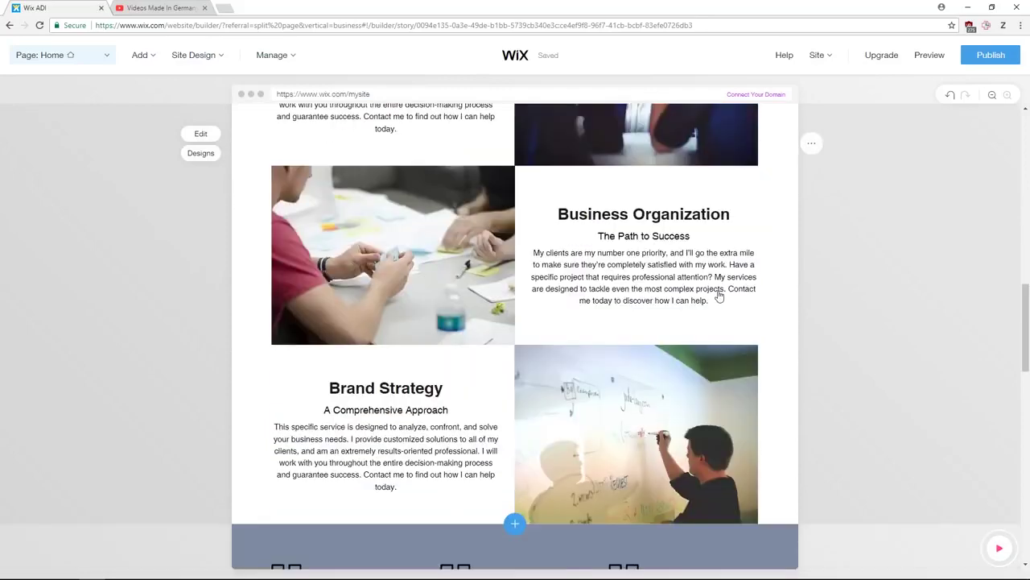
{"action": "scroll", "coordinate": [725, 273], "scroll_direction": "down", "scroll_amount": 2}
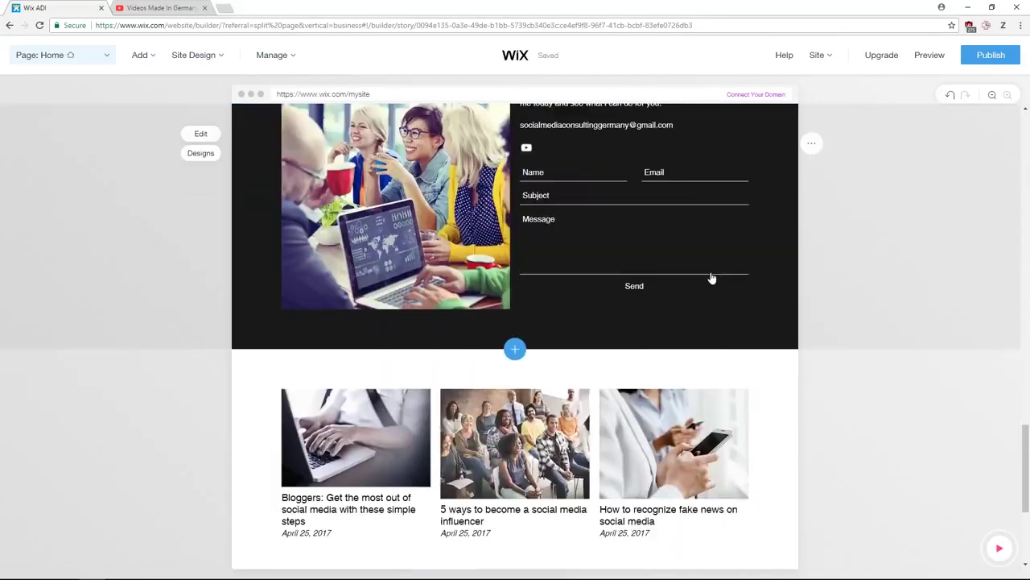
{"action": "scroll", "coordinate": [714, 269], "scroll_direction": "up", "scroll_amount": 2}
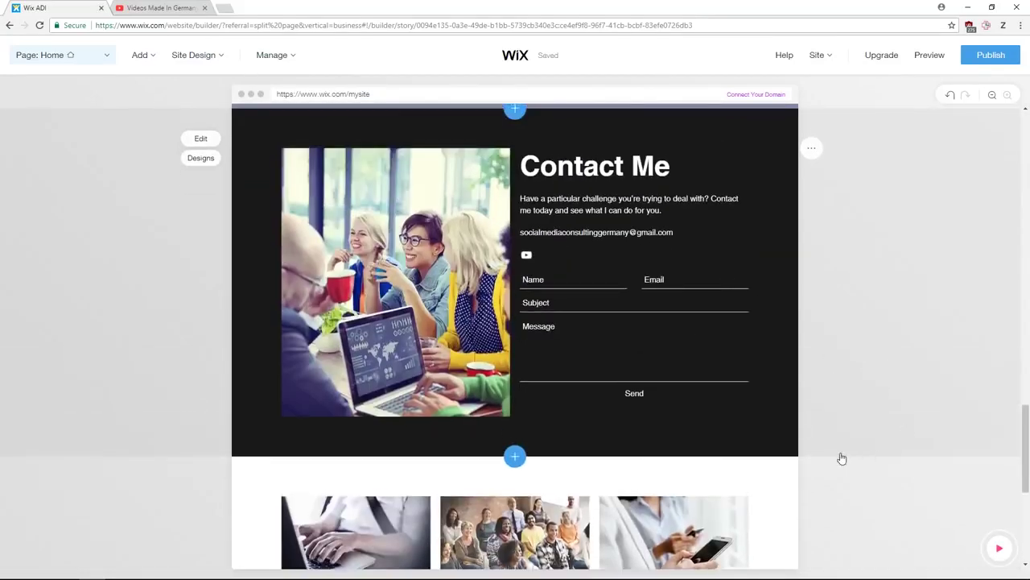
{"action": "scroll", "coordinate": [828, 373], "scroll_direction": "down", "scroll_amount": 3}
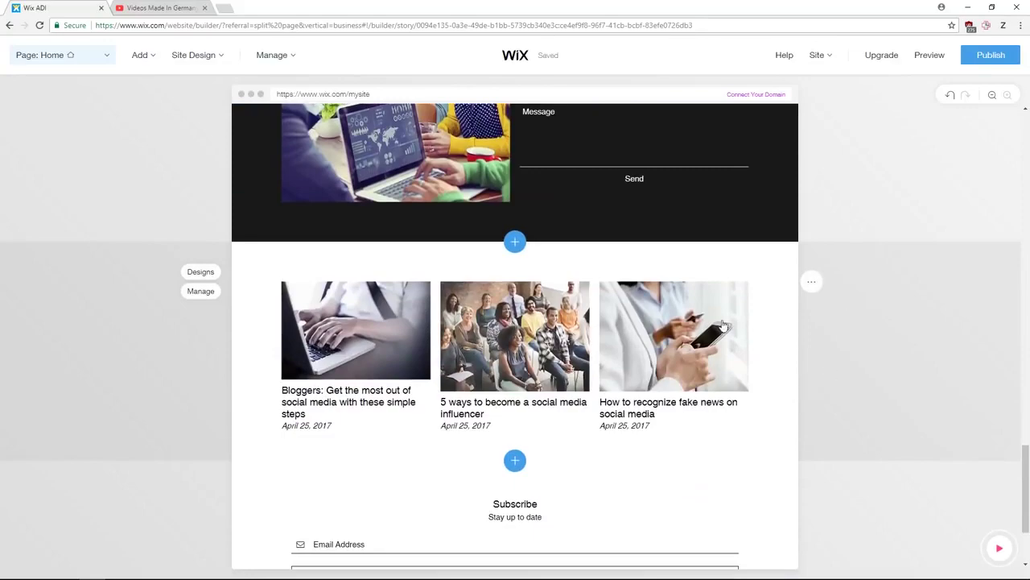
{"action": "scroll", "coordinate": [716, 322], "scroll_direction": "up", "scroll_amount": 18}
{"action": "scroll", "coordinate": [697, 313], "scroll_direction": "up", "scroll_amount": 8}
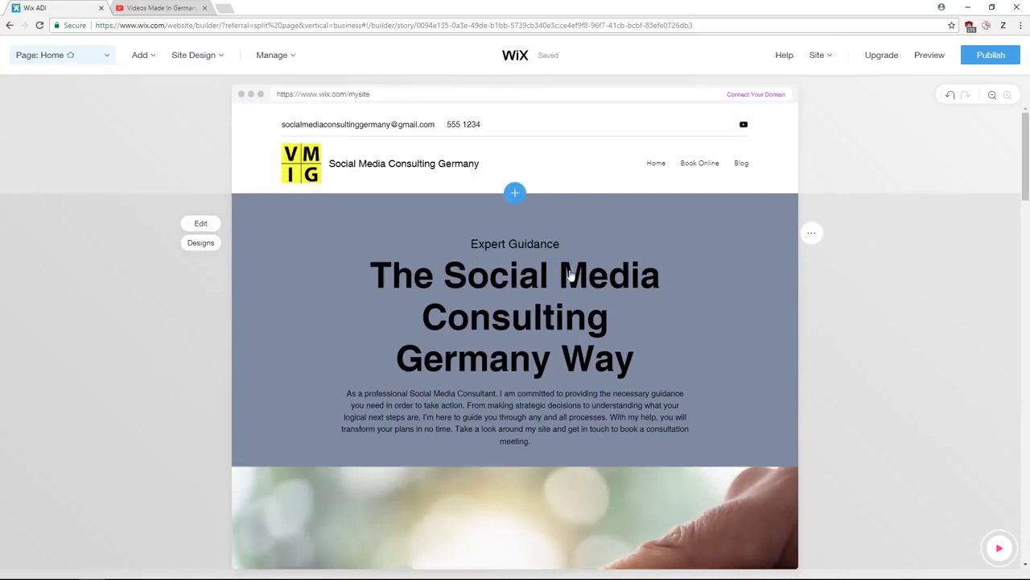
{"action": "left_click", "coordinate": [206, 244]}
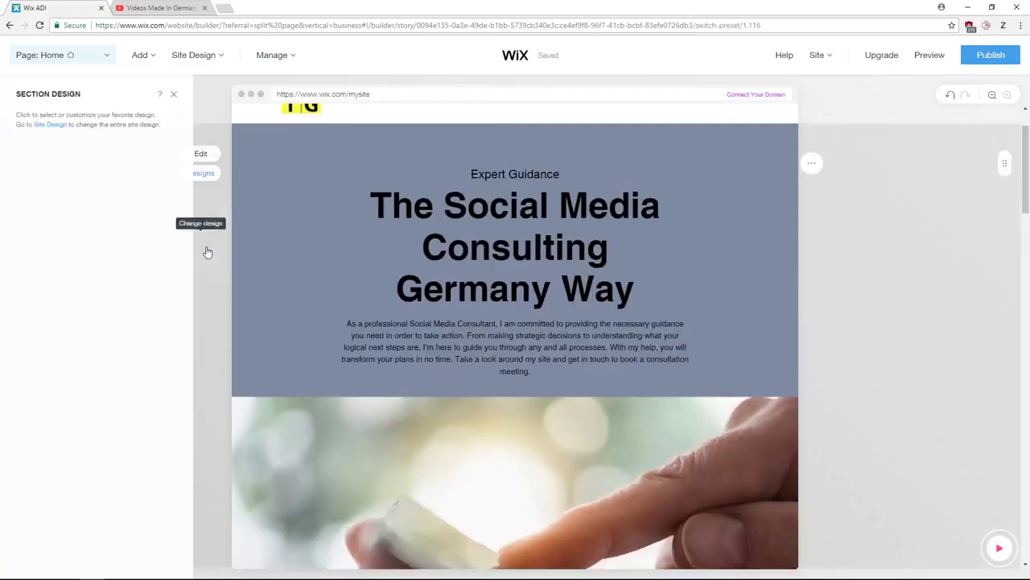
{"action": "scroll", "coordinate": [103, 282], "scroll_direction": "down", "scroll_amount": 5}
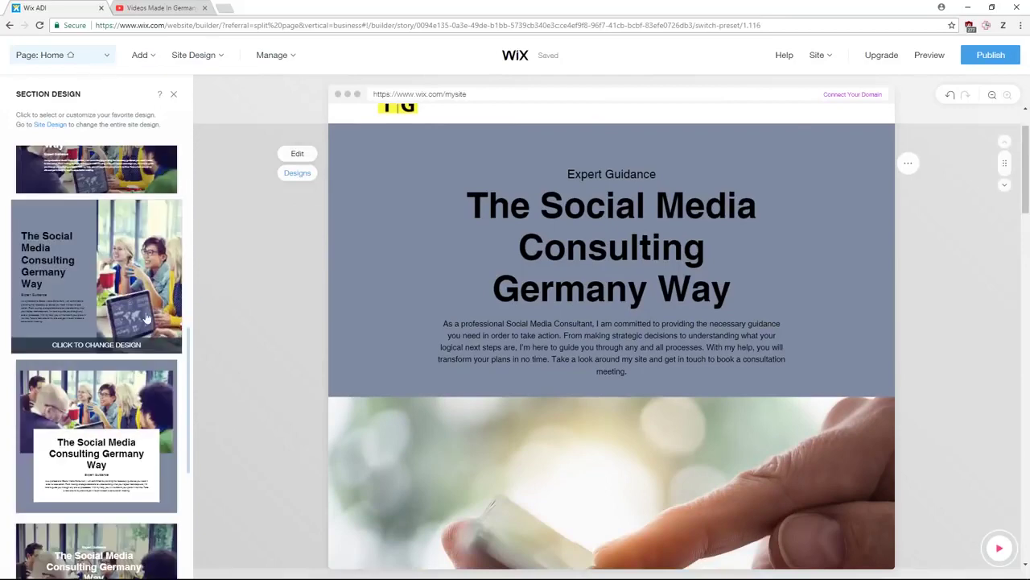
{"action": "scroll", "coordinate": [103, 282], "scroll_direction": "up", "scroll_amount": 4}
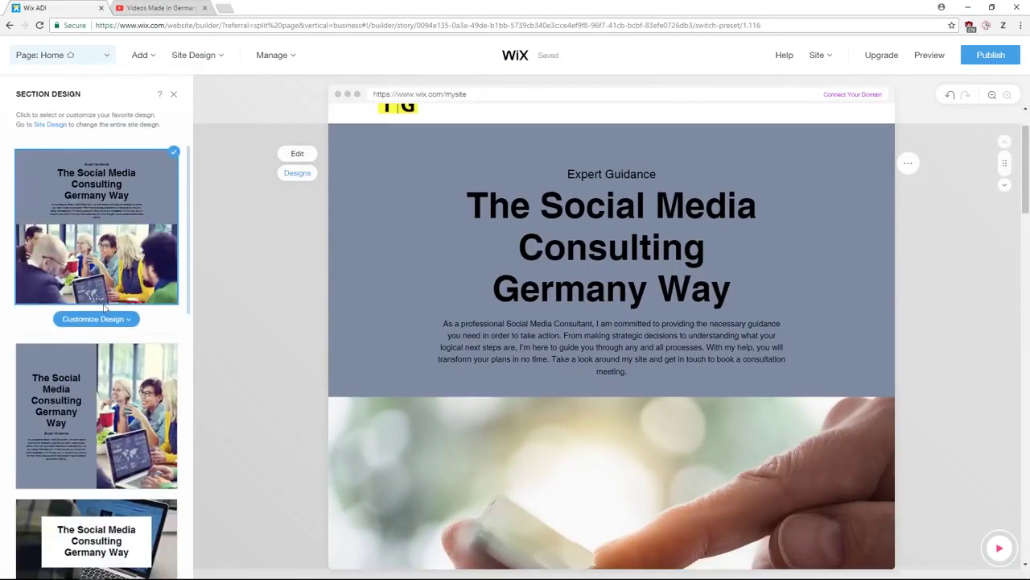
{"action": "left_click", "coordinate": [103, 319]}
{"action": "left_click", "coordinate": [86, 347]}
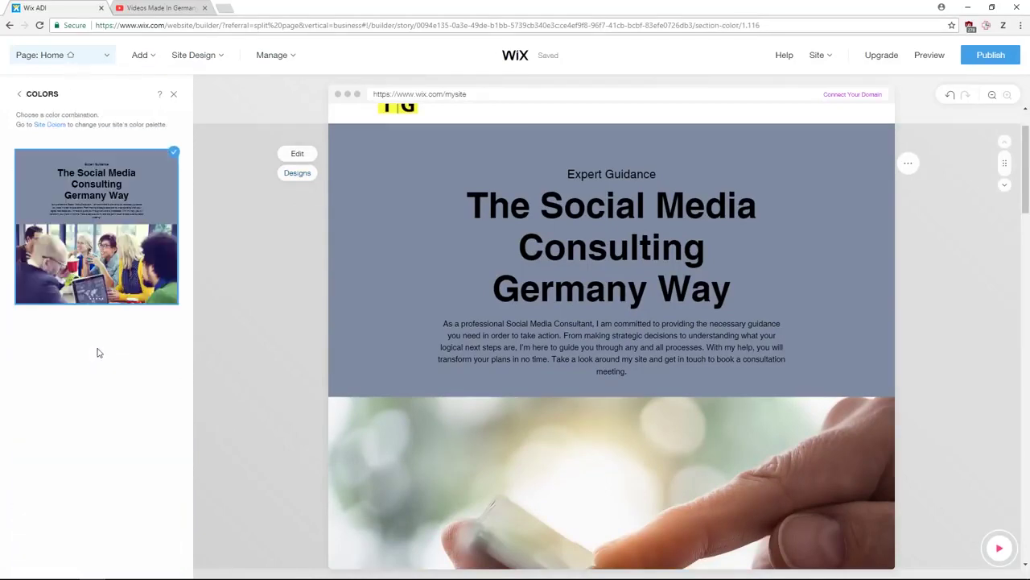
{"action": "scroll", "coordinate": [121, 350], "scroll_direction": "down", "scroll_amount": 1}
{"action": "scroll", "coordinate": [121, 351], "scroll_direction": "up", "scroll_amount": 2}
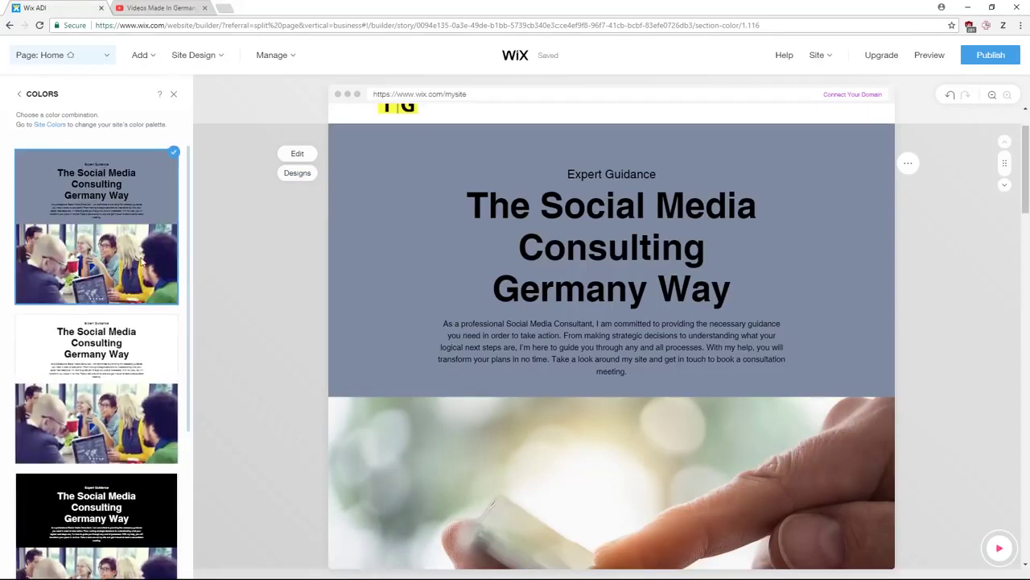
{"action": "left_click", "coordinate": [172, 94]}
{"action": "mouse_move", "coordinate": [339, 288]}
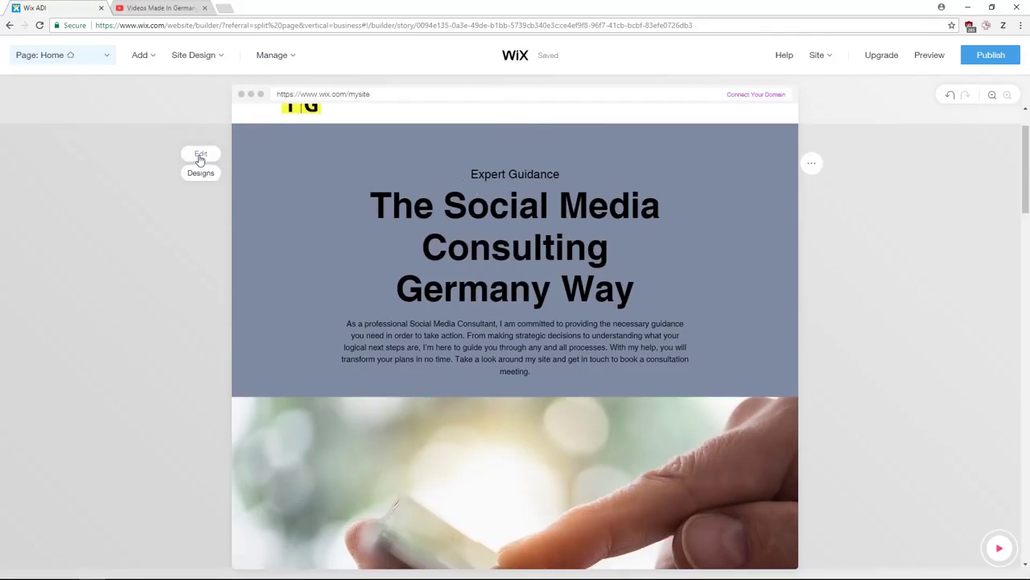
- Select 'Germany' in the hero title, toggle bold off again, and cancel adding a web link
{"action": "left_click", "coordinate": [201, 155]}
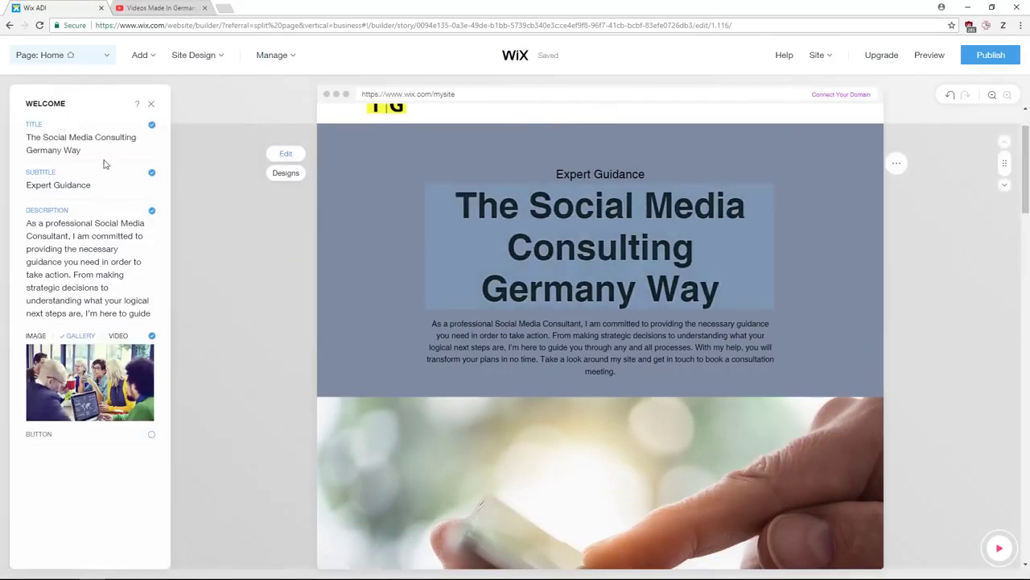
{"action": "triple_click", "coordinate": [97, 149]}
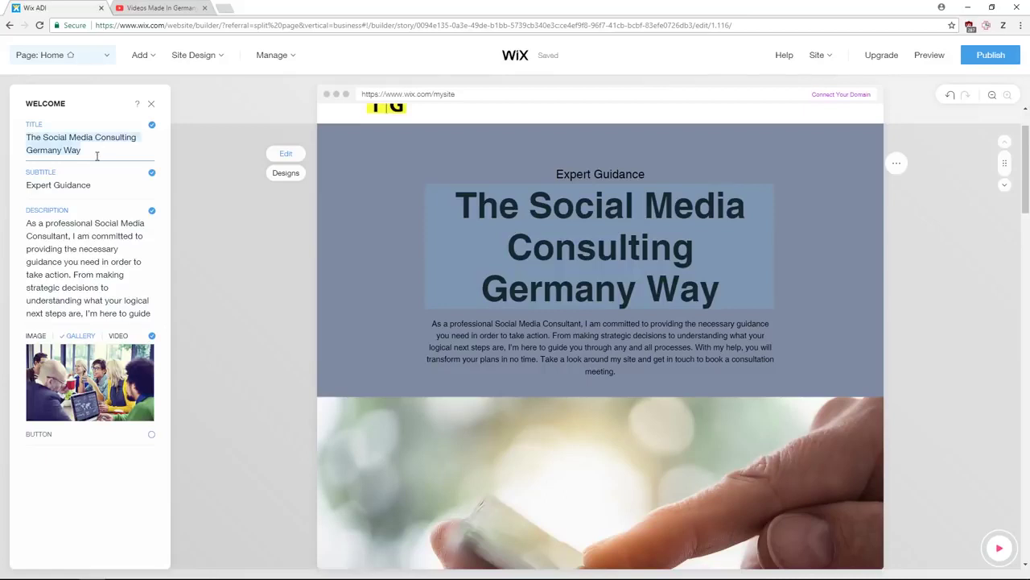
{"action": "left_click", "coordinate": [50, 151]}
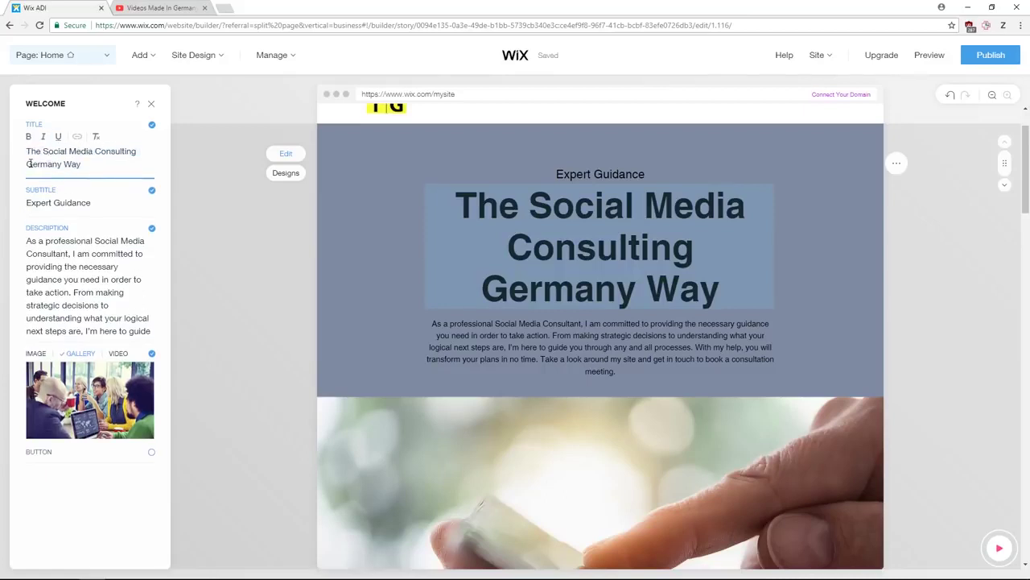
{"action": "left_click_drag", "start_coordinate": [29, 164], "coordinate": [42, 163]}
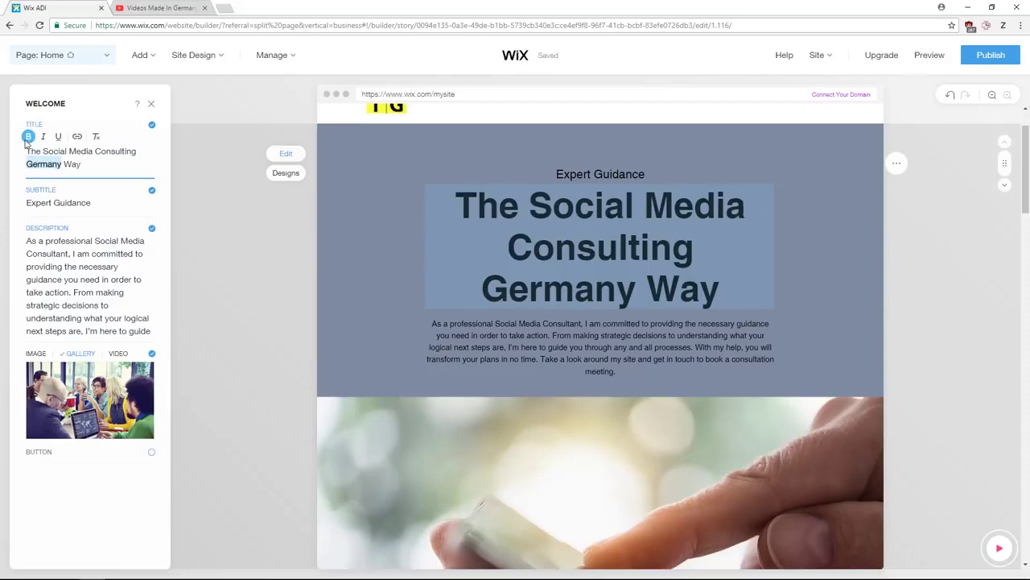
{"action": "left_click", "coordinate": [28, 137]}
{"action": "left_click", "coordinate": [29, 137]}
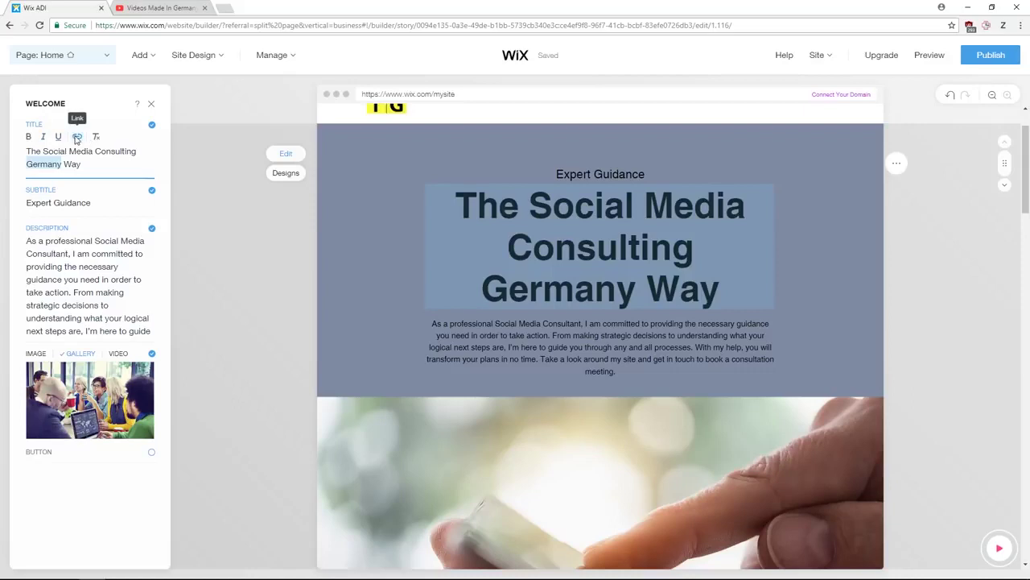
{"action": "left_click", "coordinate": [76, 137]}
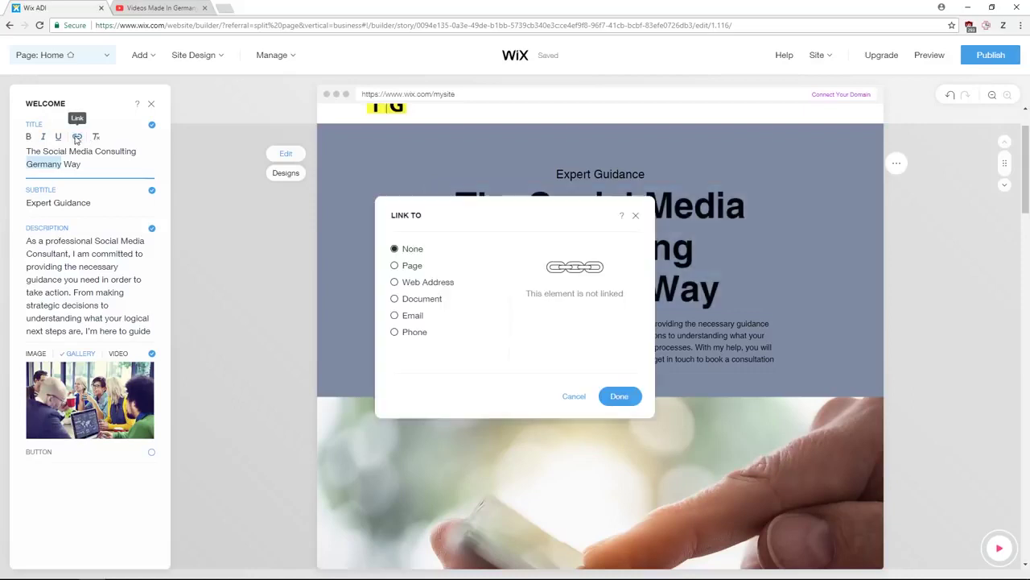
{"action": "left_click", "coordinate": [405, 278]}
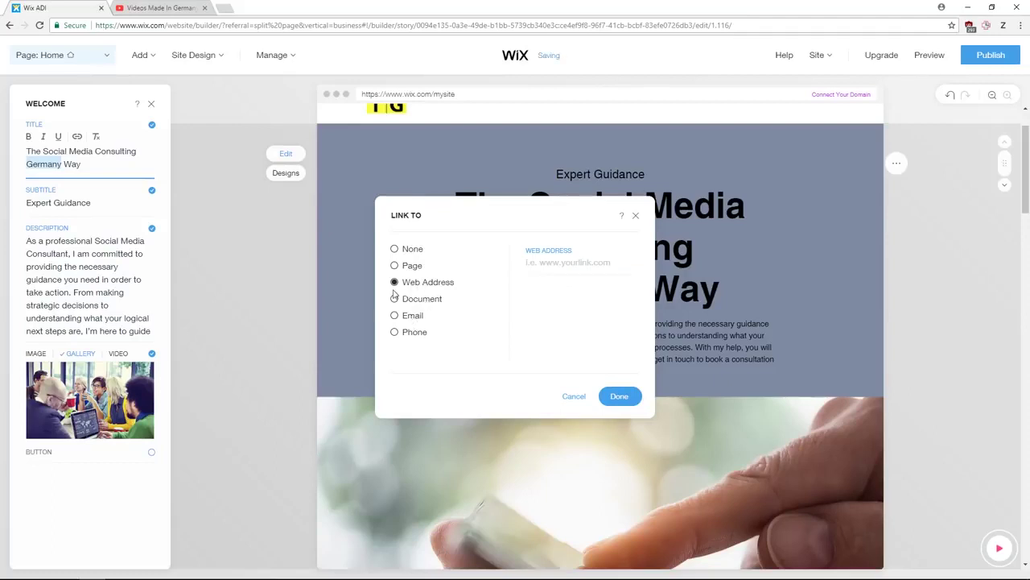
{"action": "left_click", "coordinate": [573, 396]}
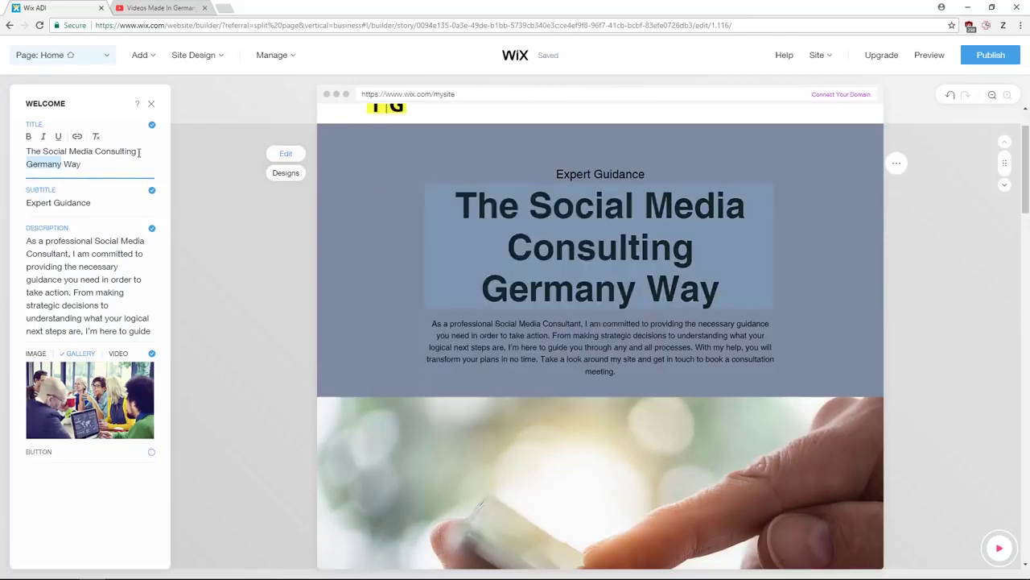
- Switch off the Expert Guidance subtitle in the Welcome section
{"action": "left_click", "coordinate": [85, 186]}
{"action": "left_click", "coordinate": [105, 274]}
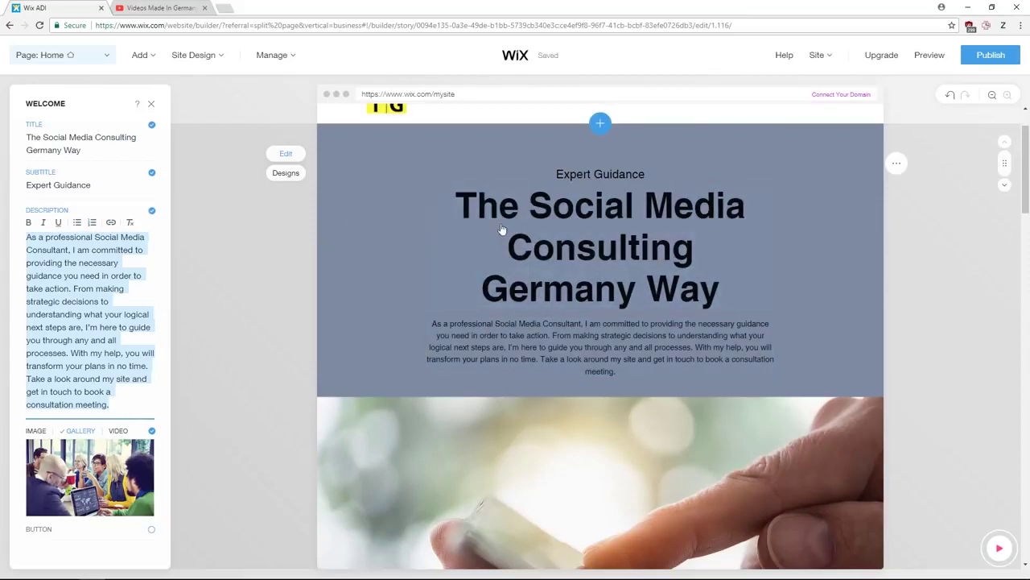
{"action": "left_click", "coordinate": [153, 175]}
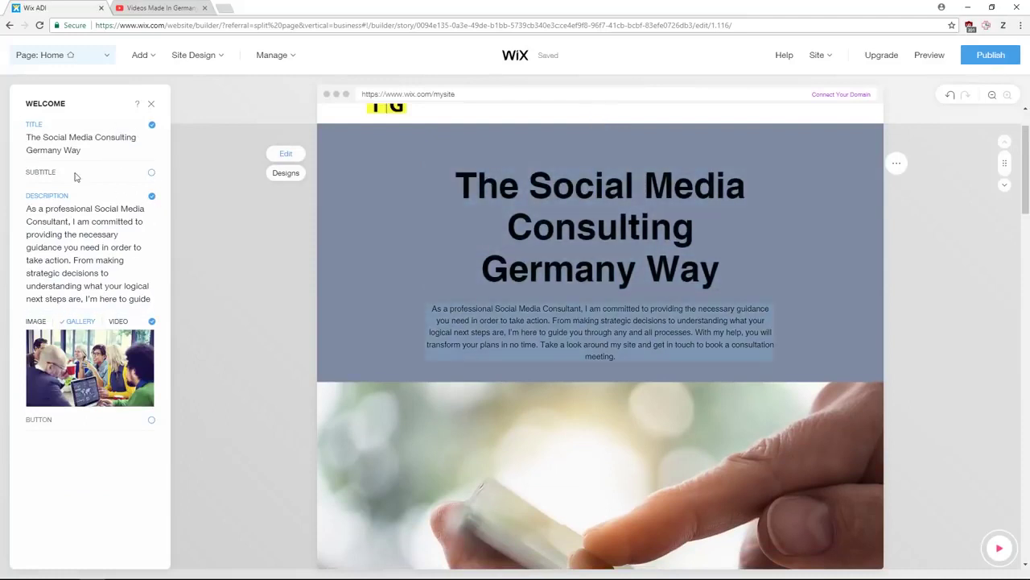
- Switch the welcome section to a single image and browse replacement sources up to Free from Wix
{"action": "left_click", "coordinate": [36, 322]}
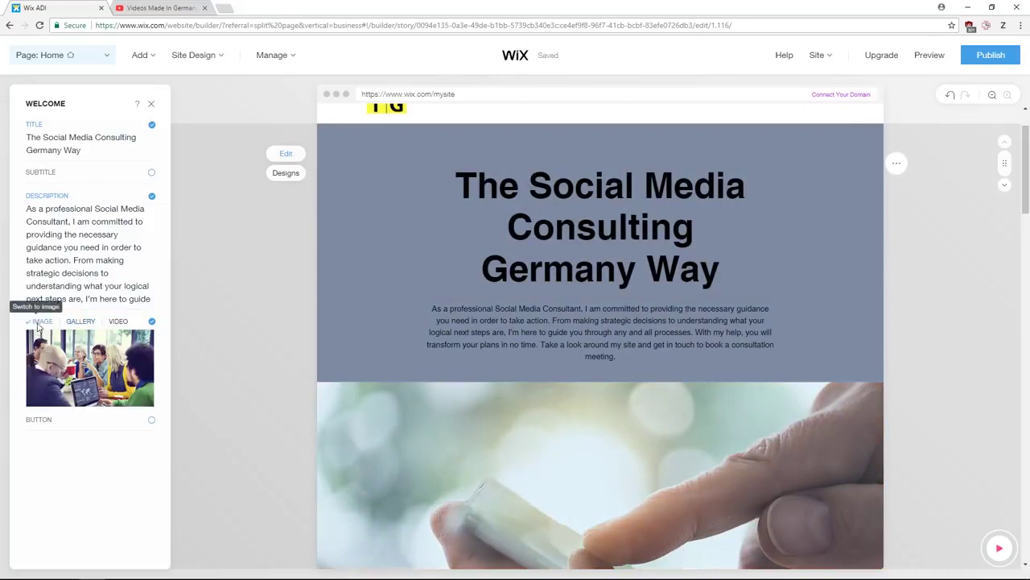
{"action": "mouse_move", "coordinate": [83, 367]}
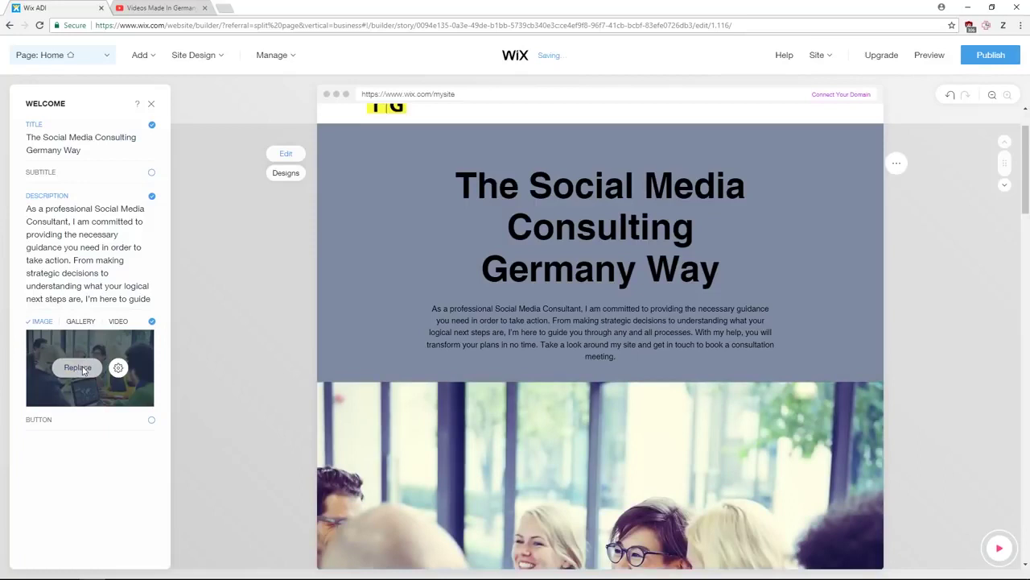
{"action": "left_click", "coordinate": [79, 368]}
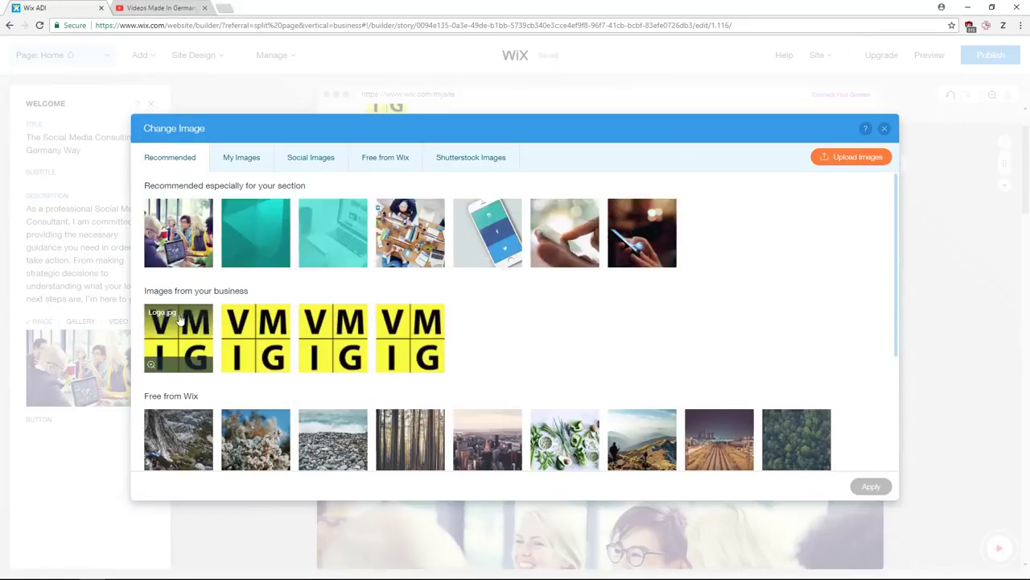
{"action": "left_click", "coordinate": [243, 159]}
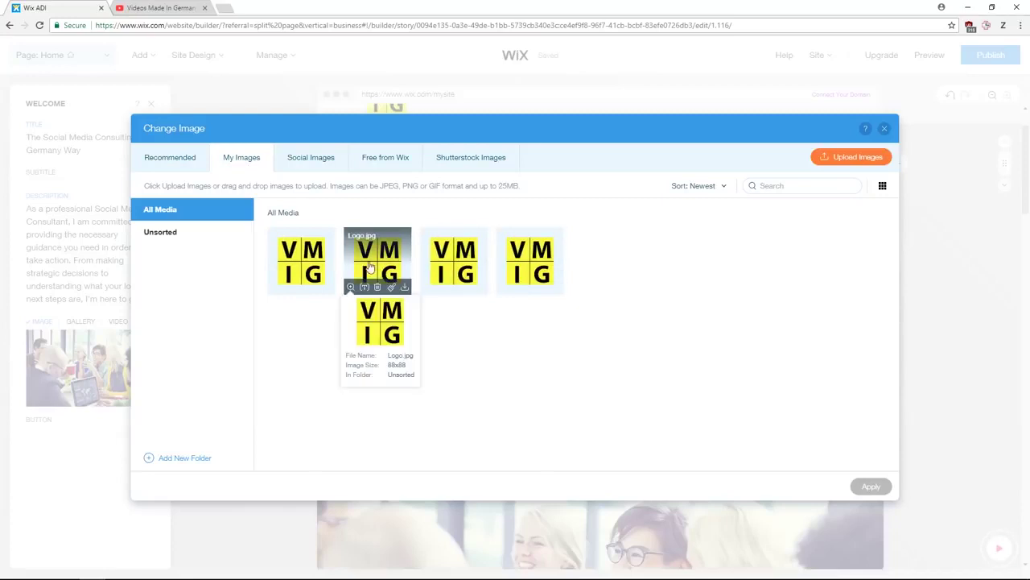
{"action": "left_click", "coordinate": [328, 171]}
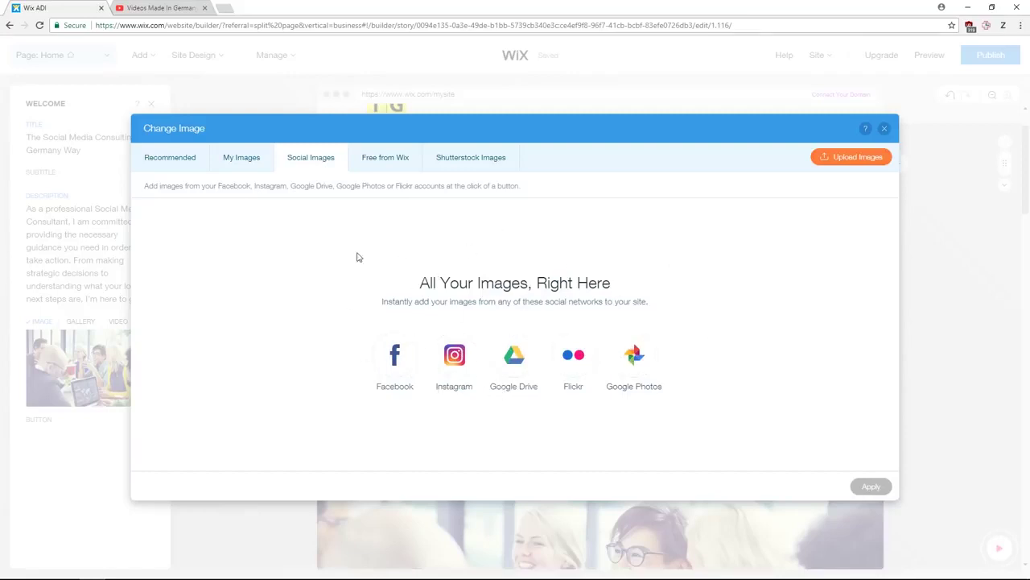
{"action": "left_click", "coordinate": [388, 168]}
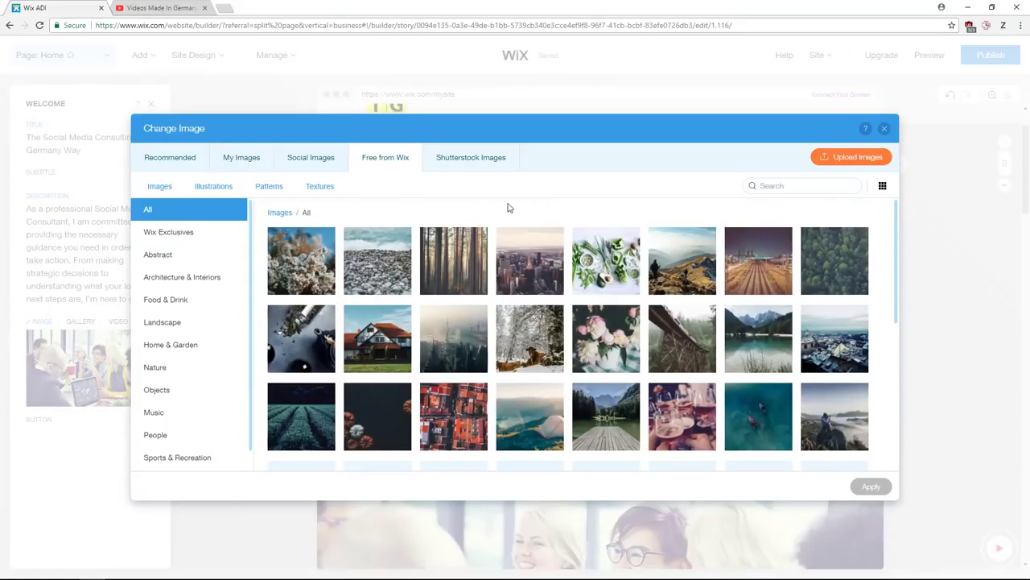
- Search free images for 'Business' and apply the Computer with Graph laptop photo
{"action": "left_click", "coordinate": [774, 186]}
{"action": "type", "text": "Business"}
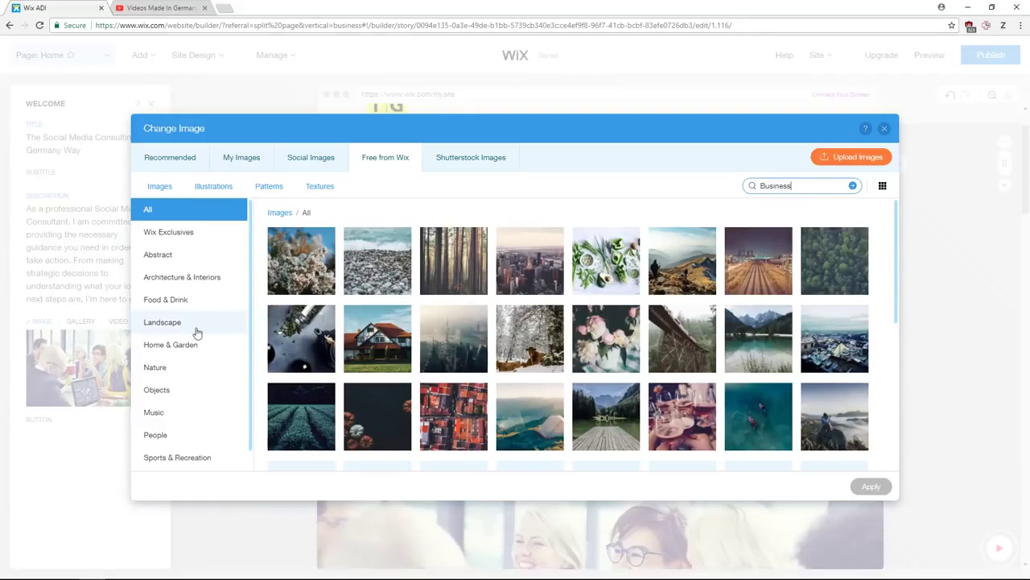
{"action": "scroll", "coordinate": [195, 338], "scroll_direction": "down", "scroll_amount": 1}
{"action": "scroll", "coordinate": [196, 345], "scroll_direction": "up", "scroll_amount": 1}
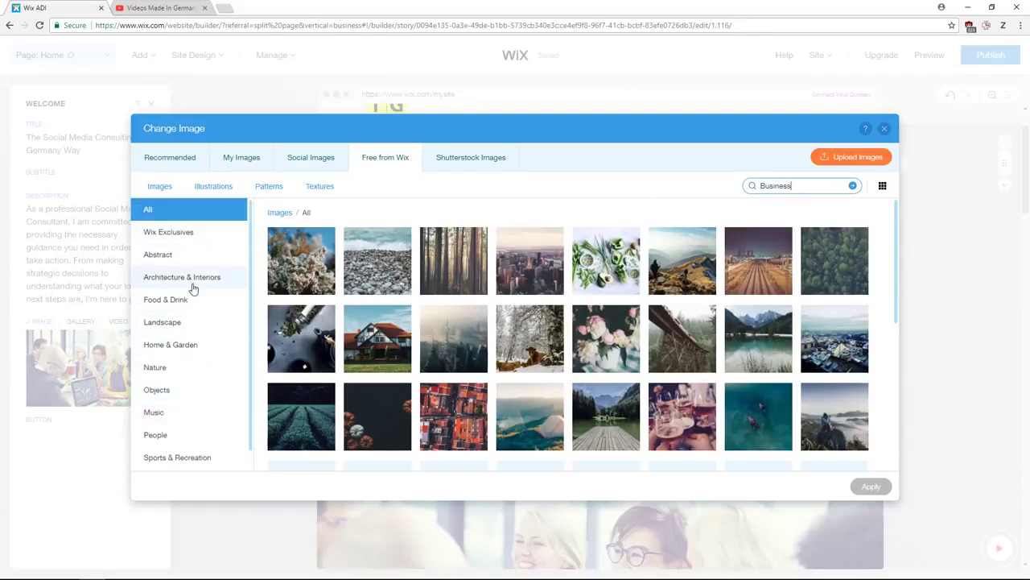
{"action": "left_click", "coordinate": [885, 132]}
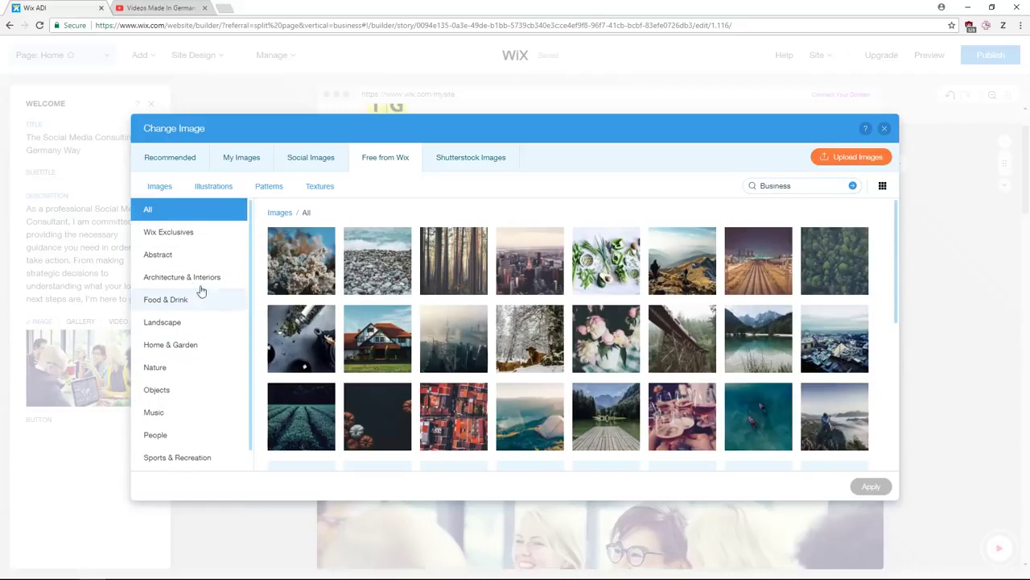
{"action": "scroll", "coordinate": [193, 381], "scroll_direction": "down", "scroll_amount": 1}
{"action": "scroll", "coordinate": [197, 386], "scroll_direction": "down", "scroll_amount": 1}
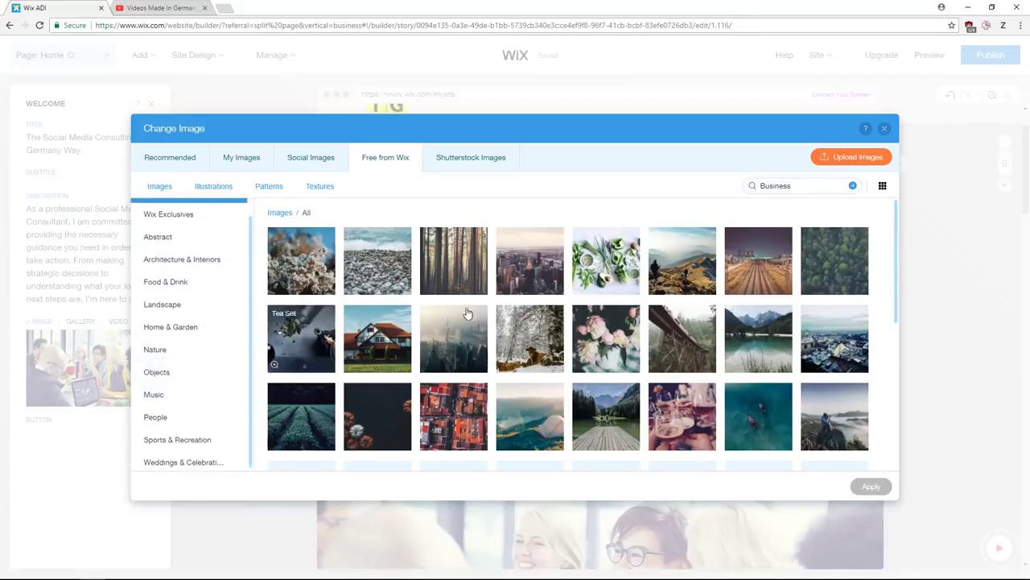
{"action": "left_click", "coordinate": [795, 188]}
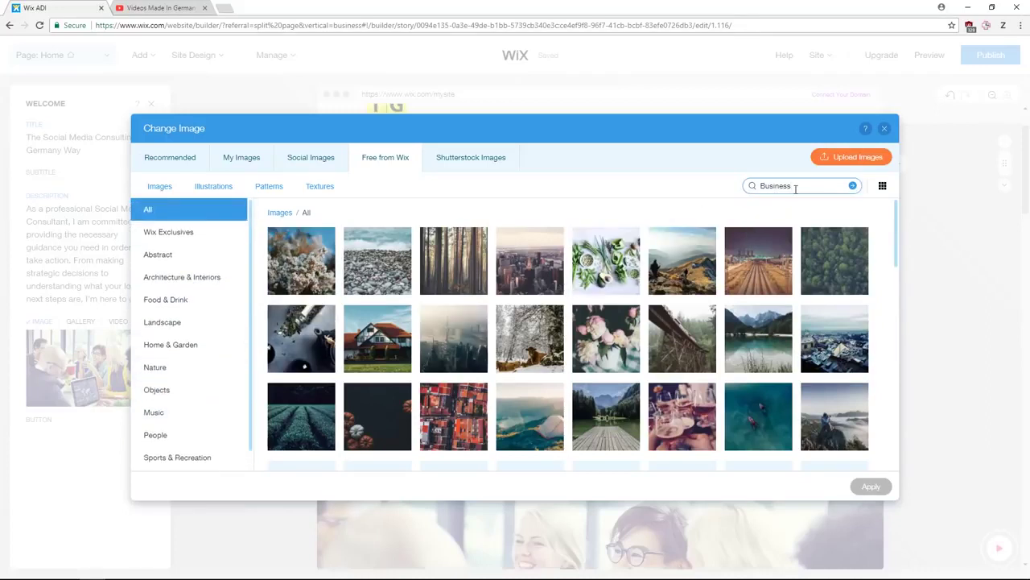
{"action": "key", "text": "Return"}
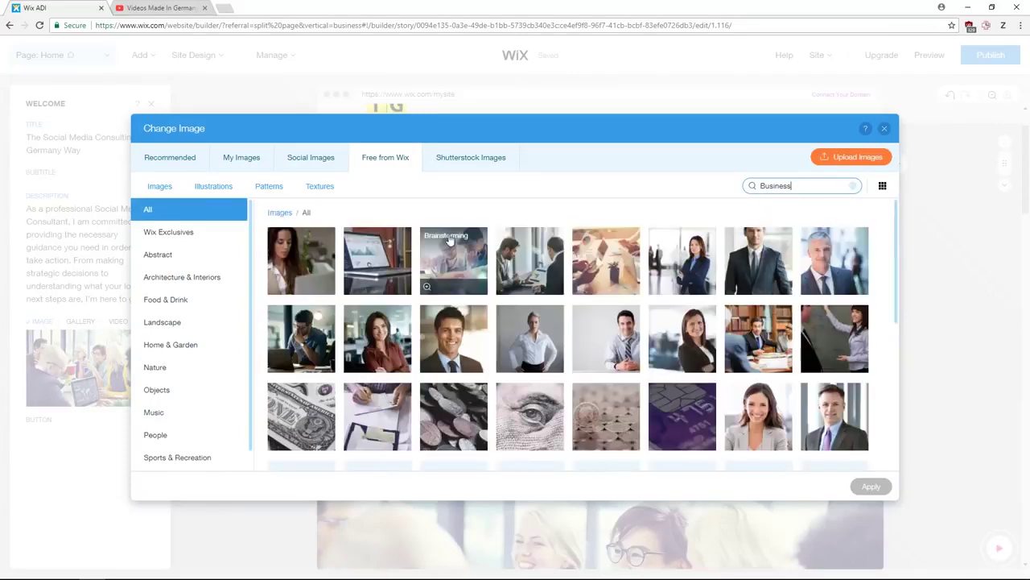
{"action": "left_click", "coordinate": [348, 277]}
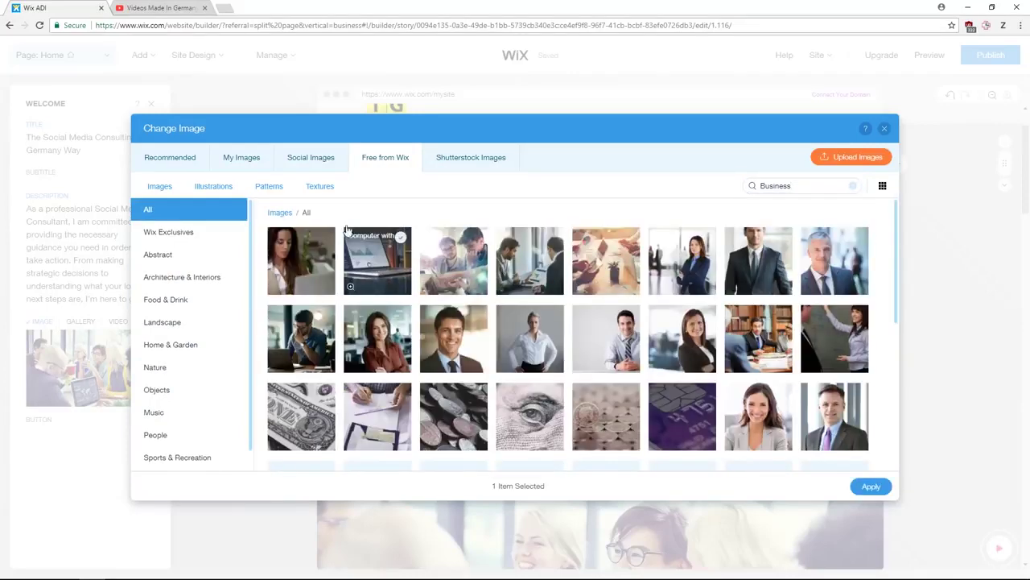
{"action": "left_click", "coordinate": [871, 488]}
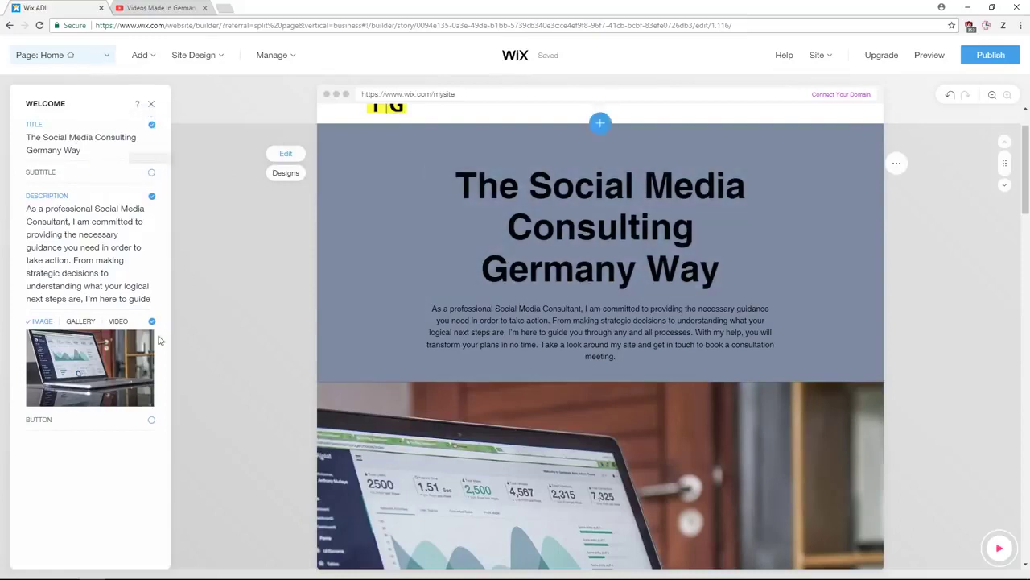
- Close the Welcome panel, scroll down to the footer and open its settings
{"action": "mouse_move", "coordinate": [76, 368]}
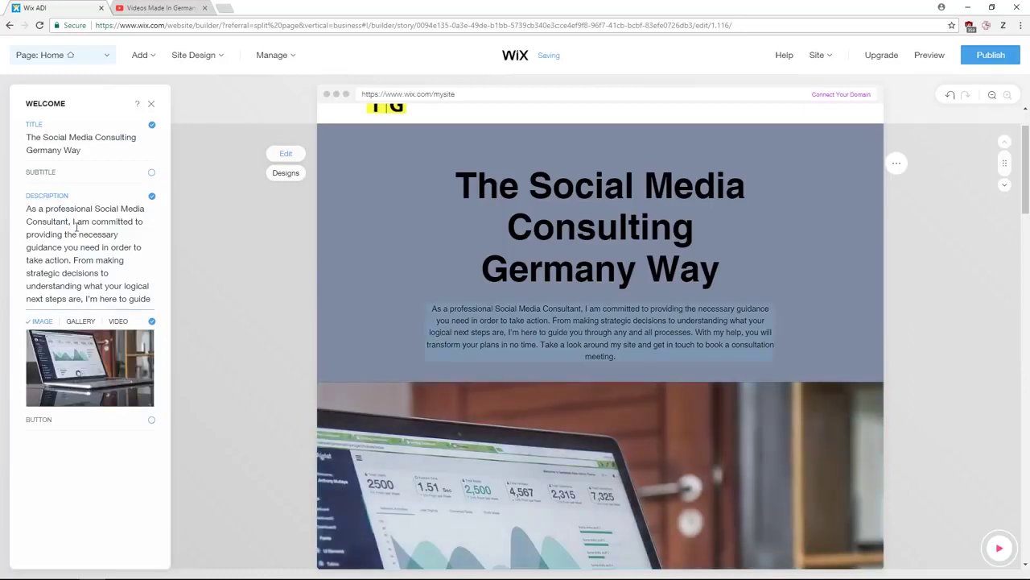
{"action": "left_click", "coordinate": [44, 219]}
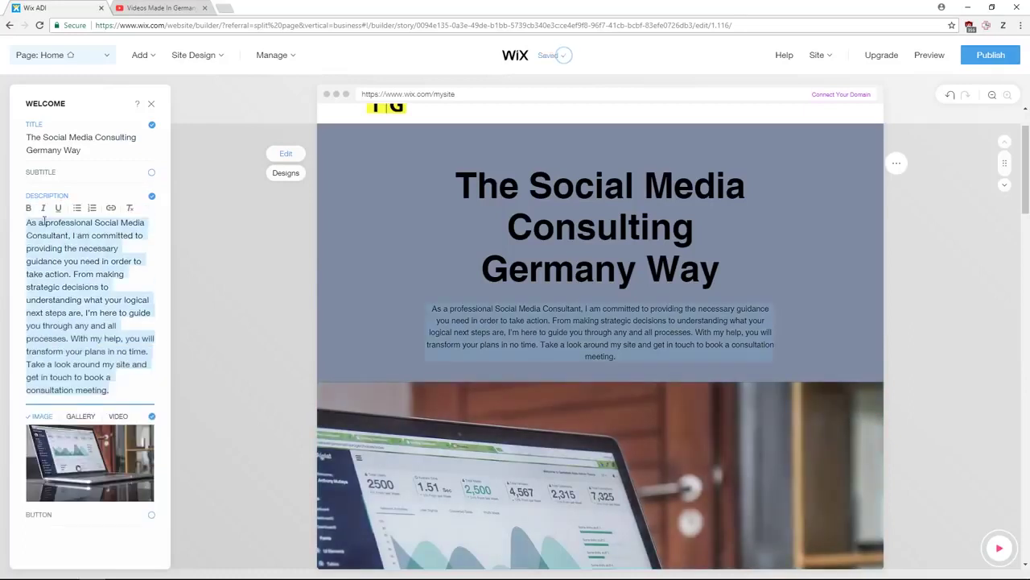
{"action": "left_click", "coordinate": [150, 103]}
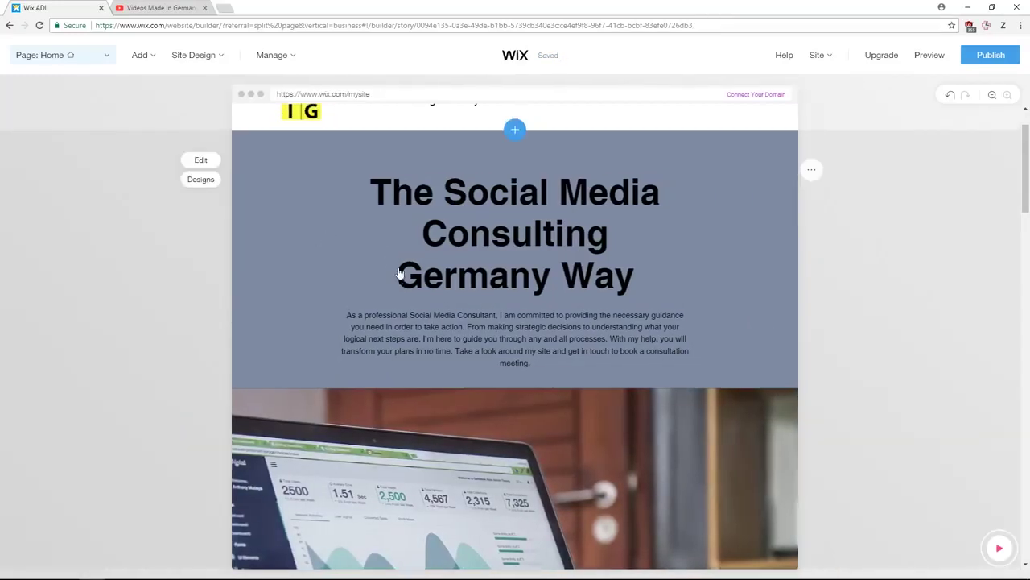
{"action": "scroll", "coordinate": [417, 281], "scroll_direction": "down", "scroll_amount": 8}
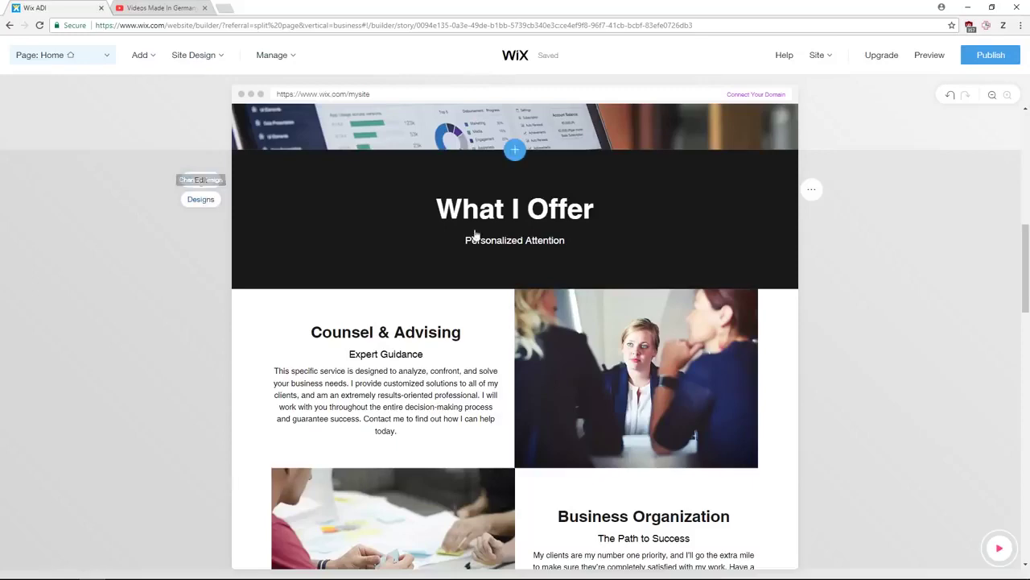
{"action": "scroll", "coordinate": [422, 255], "scroll_direction": "down", "scroll_amount": 8}
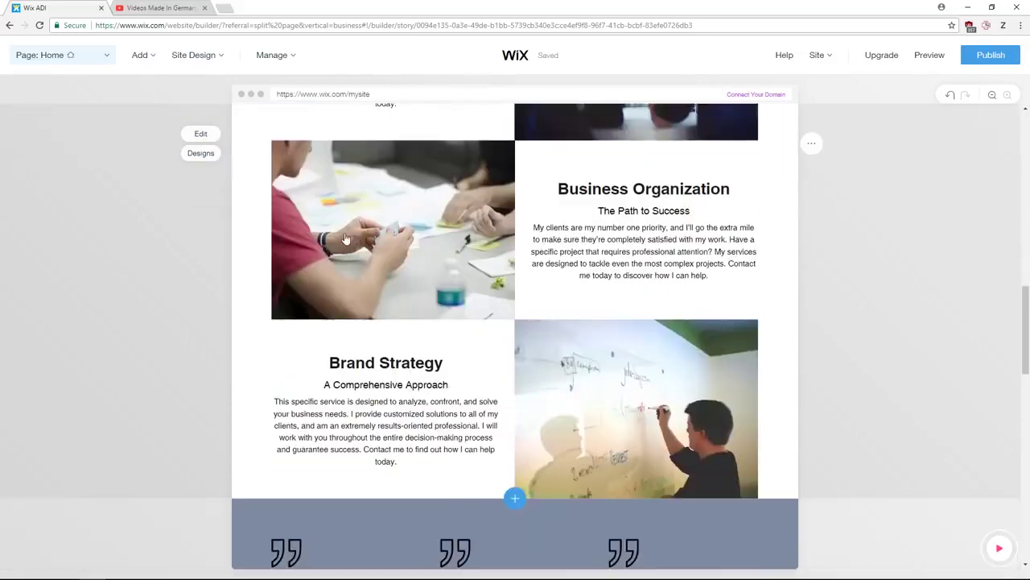
{"action": "scroll", "coordinate": [422, 255], "scroll_direction": "down", "scroll_amount": 8}
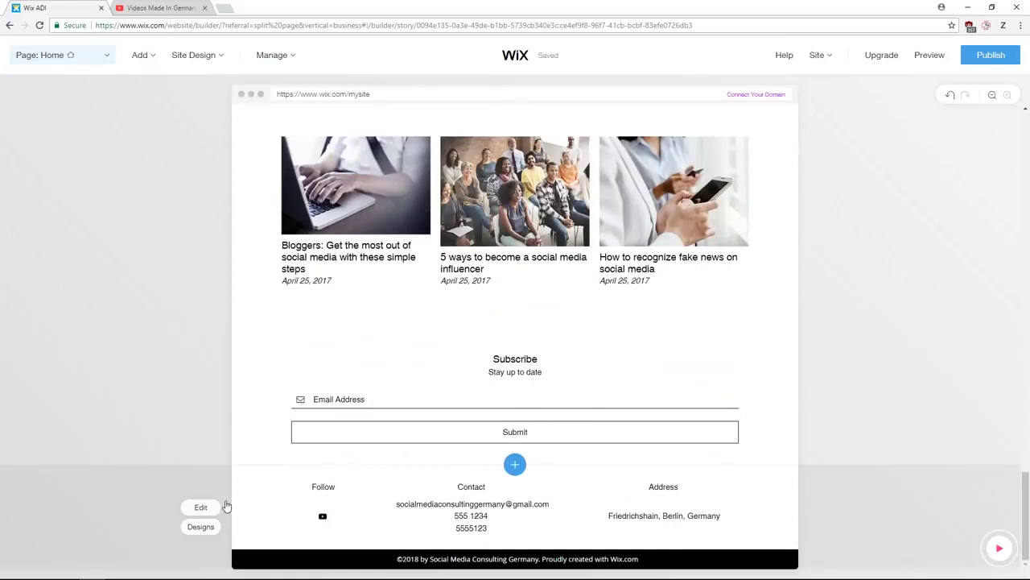
{"action": "left_click", "coordinate": [202, 507]}
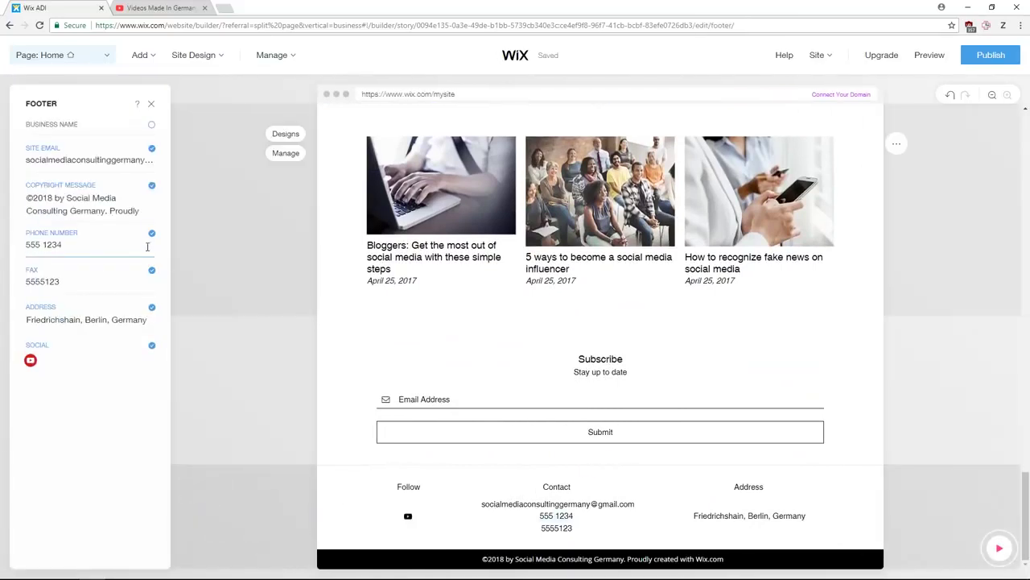
- Hide the phone number, fax, address and site email from the footer
{"action": "left_click", "coordinate": [152, 236]}
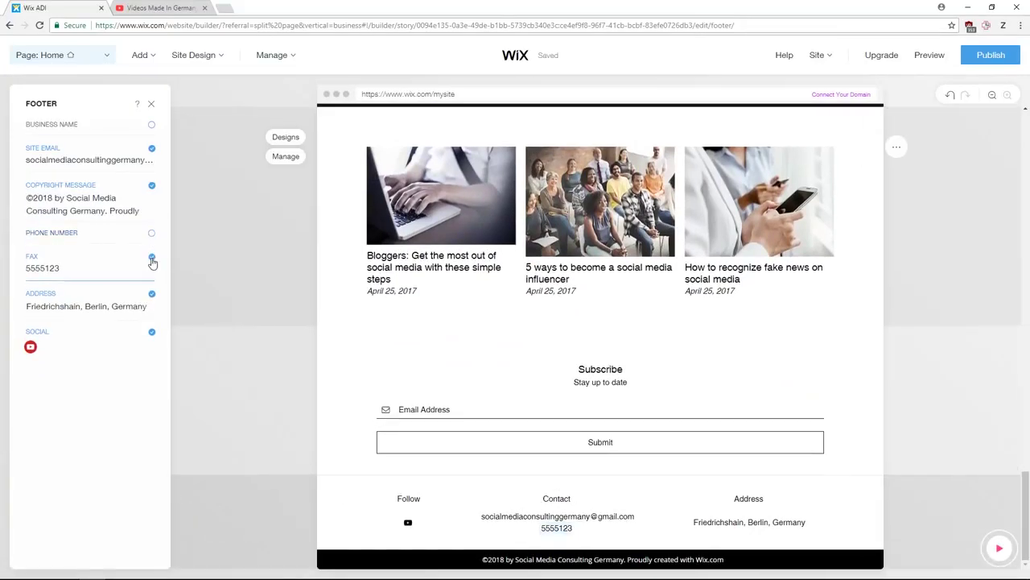
{"action": "left_click", "coordinate": [151, 256]}
{"action": "left_click", "coordinate": [152, 281]}
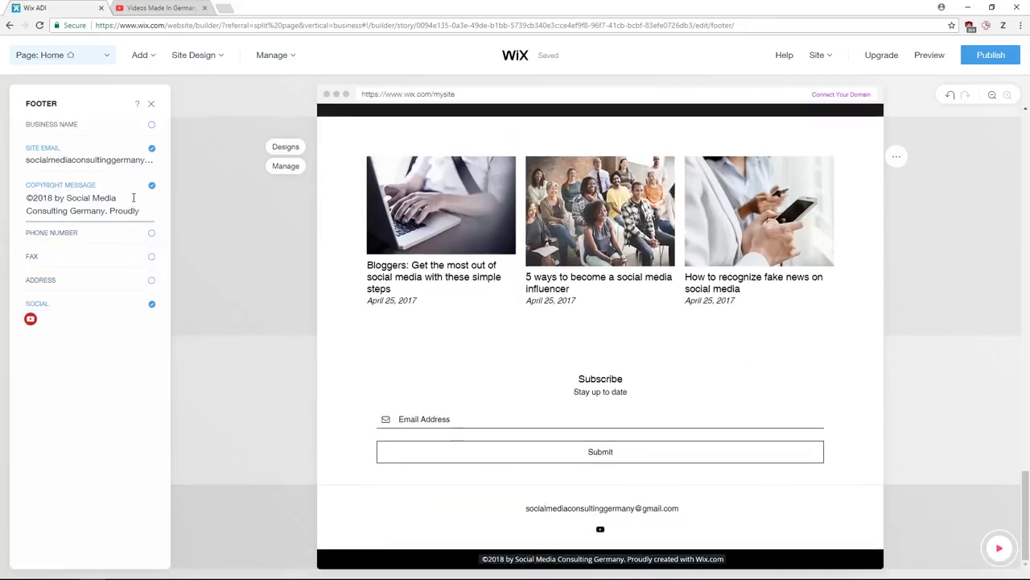
{"action": "left_click", "coordinate": [152, 149]}
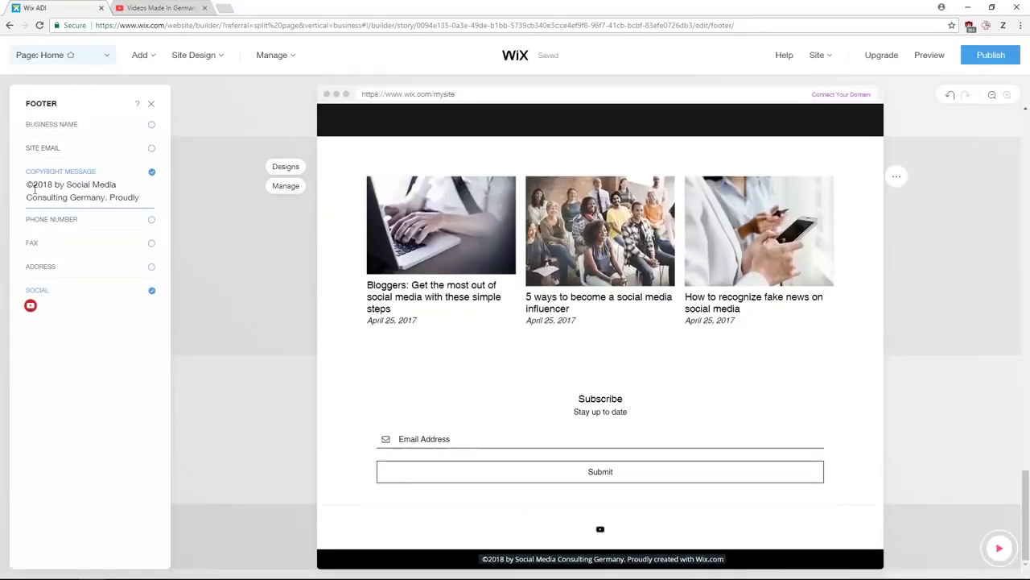
- Delete 'Proudly created with Wix.com' from the copyright line and close the footer settings
{"action": "left_click", "coordinate": [83, 199]}
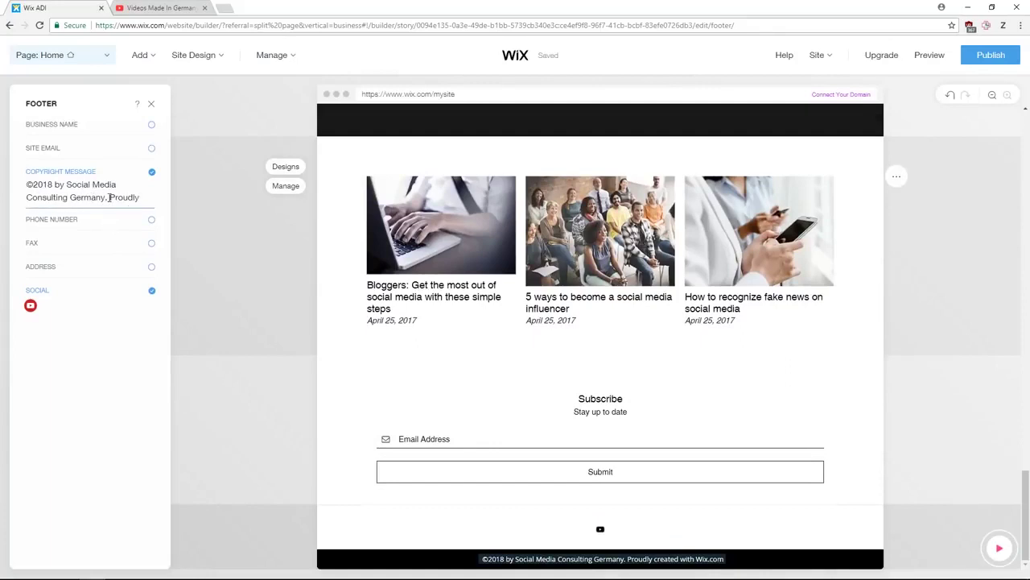
{"action": "left_click_drag", "start_coordinate": [110, 211], "coordinate": [128, 226]}
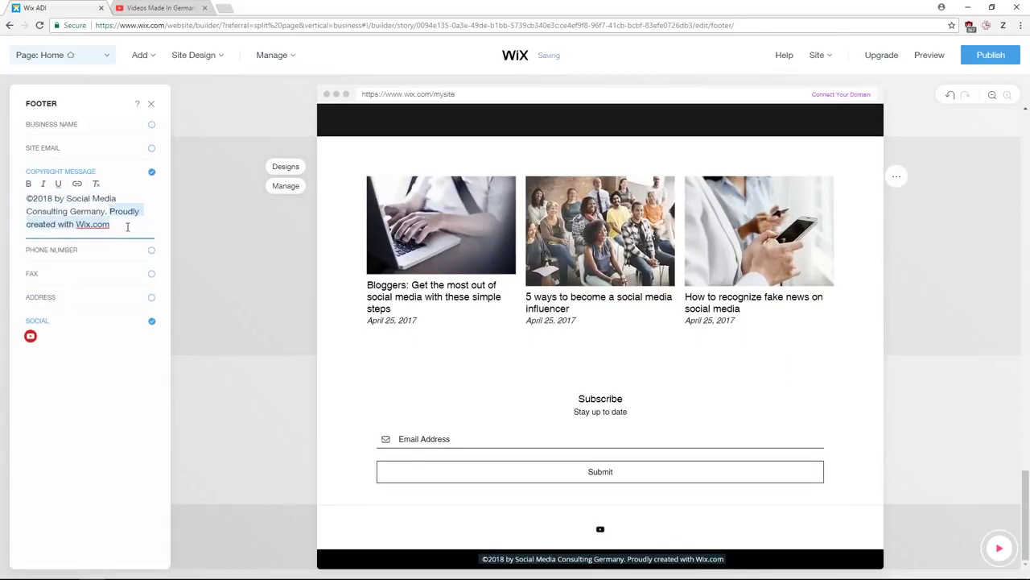
{"action": "key", "text": "BackSpace"}
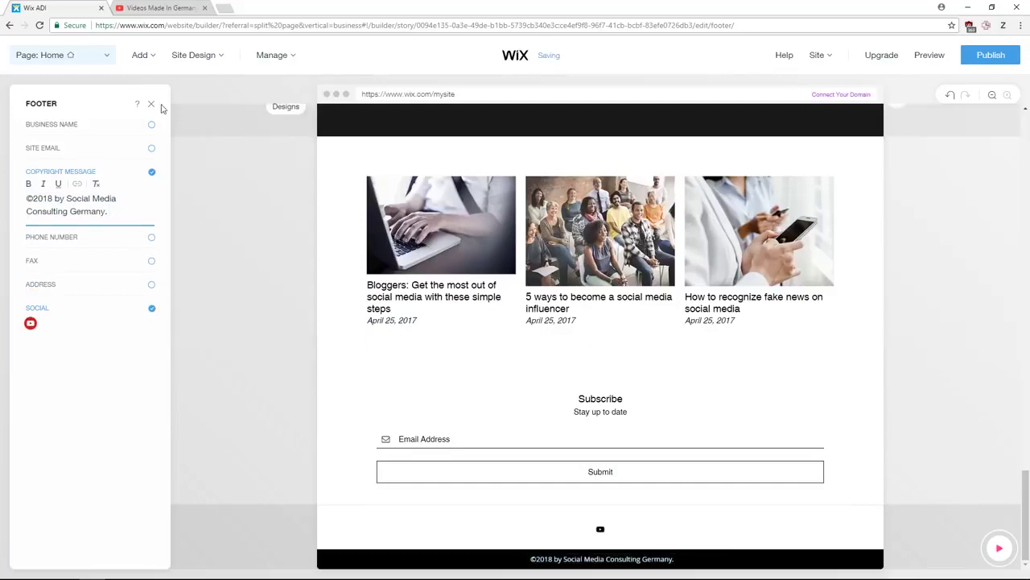
{"action": "left_click", "coordinate": [154, 110]}
{"action": "scroll", "coordinate": [433, 326], "scroll_direction": "up", "scroll_amount": 10}
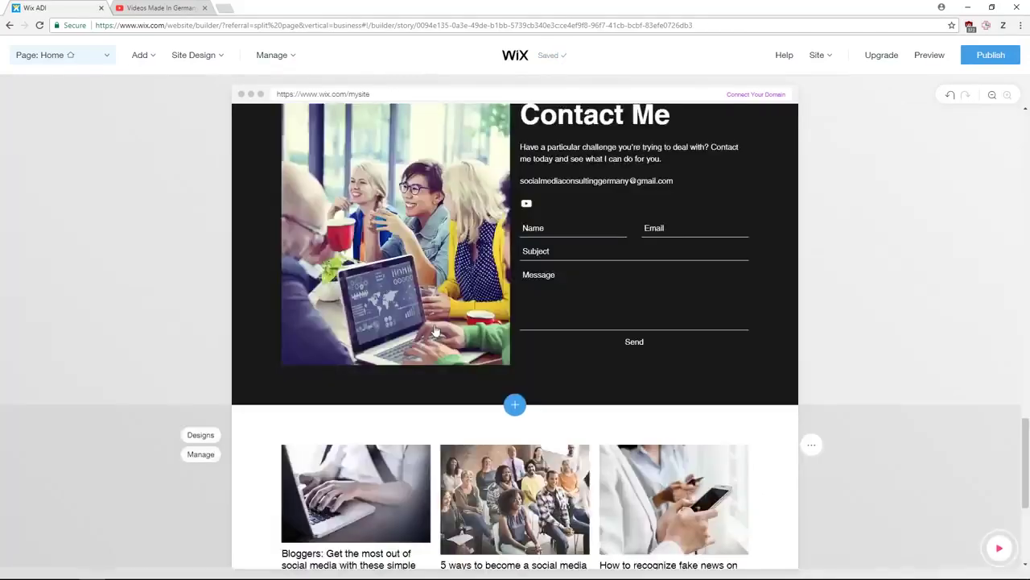
- Open the 'The Social Media Consulting Germany Way' Welcome section settings, keeping it at the page top
{"action": "scroll", "coordinate": [433, 326], "scroll_direction": "up", "scroll_amount": 10}
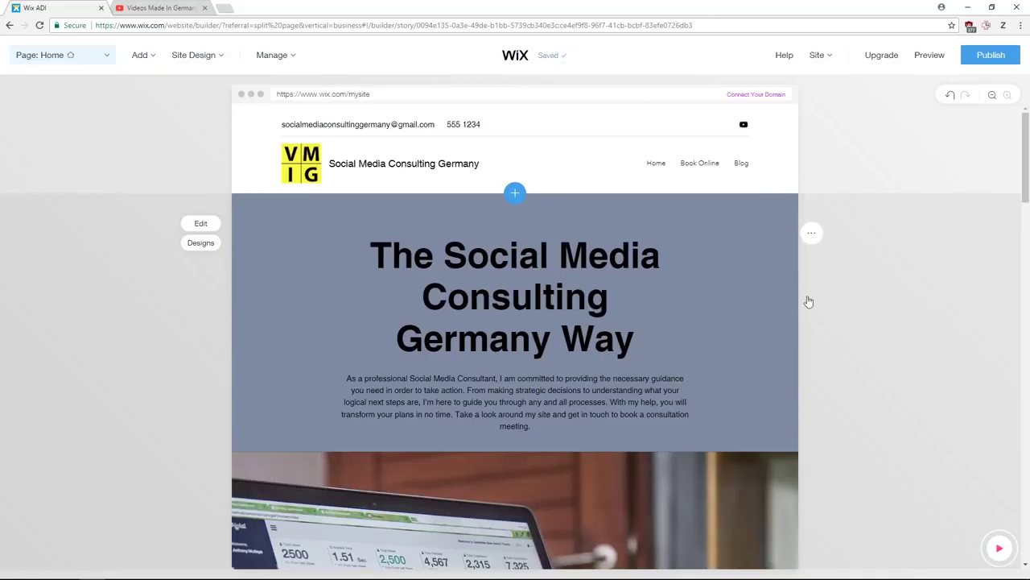
{"action": "left_click", "coordinate": [858, 304]}
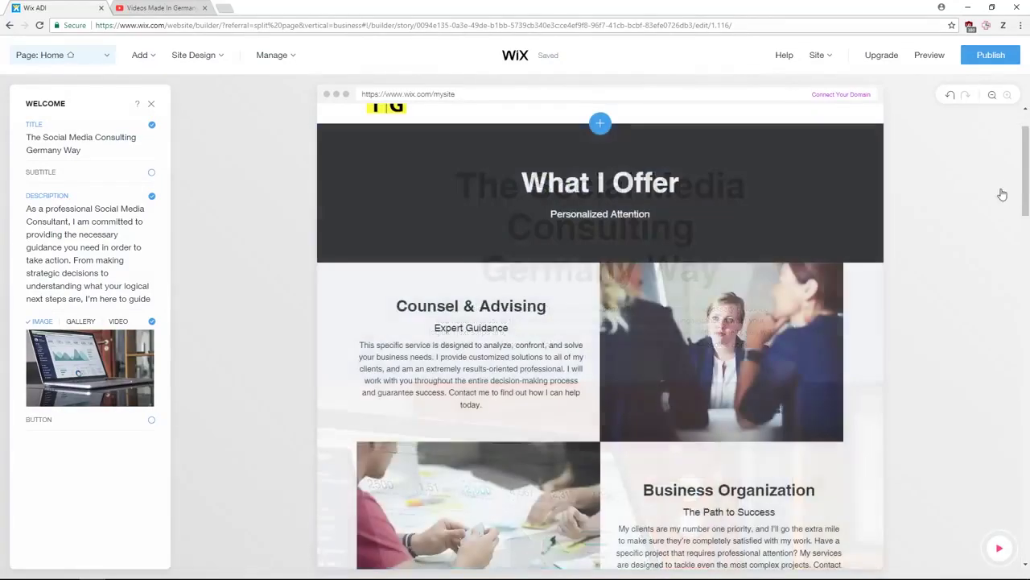
{"action": "scroll", "coordinate": [644, 217], "scroll_direction": "up", "scroll_amount": 10}
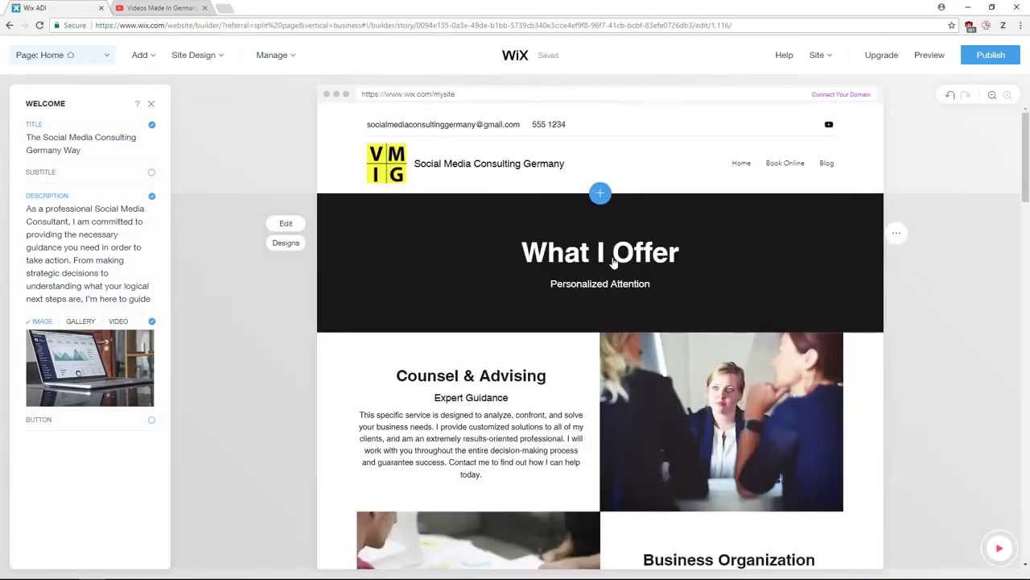
{"action": "scroll", "coordinate": [624, 245], "scroll_direction": "down", "scroll_amount": 10}
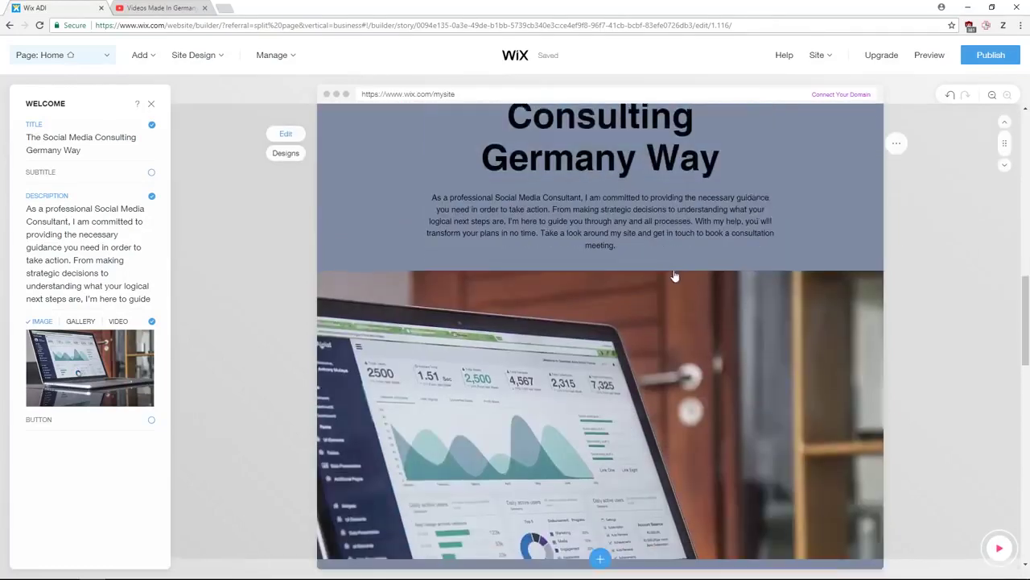
{"action": "scroll", "coordinate": [805, 246], "scroll_direction": "up", "scroll_amount": 2}
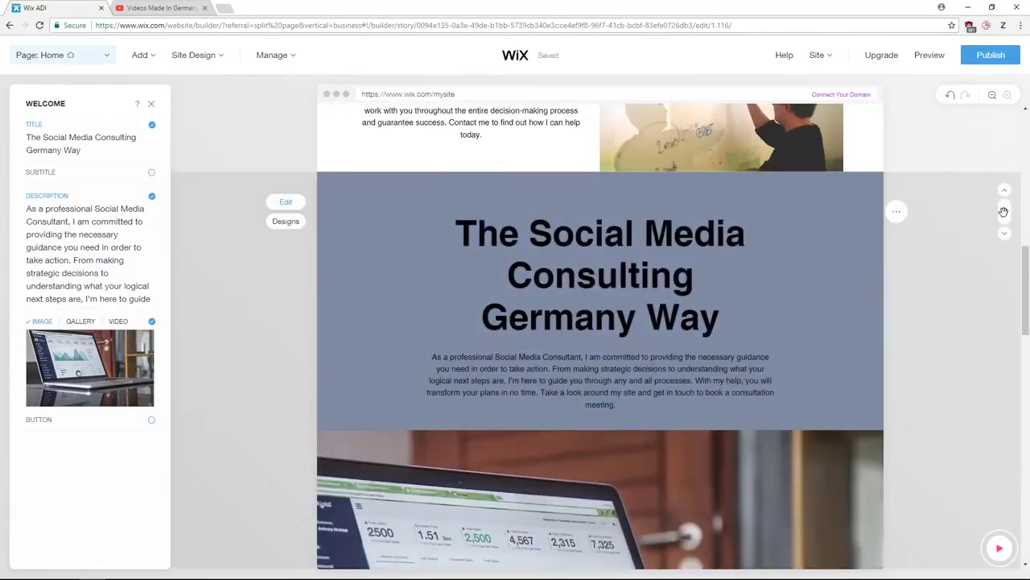
{"action": "left_click_drag", "start_coordinate": [1003, 212], "coordinate": [628, 163]}
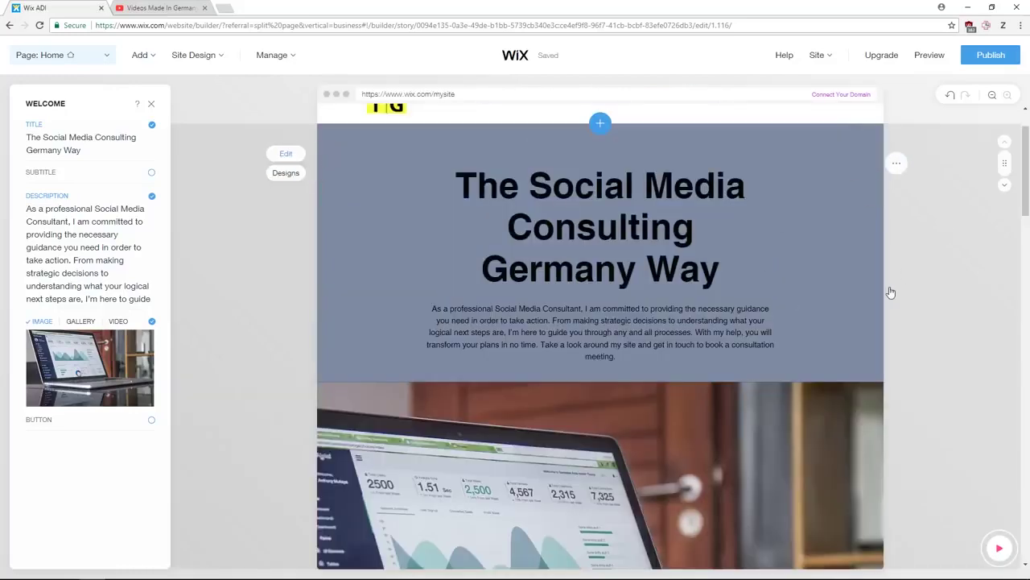
{"action": "scroll", "coordinate": [906, 297], "scroll_direction": "down", "scroll_amount": 10}
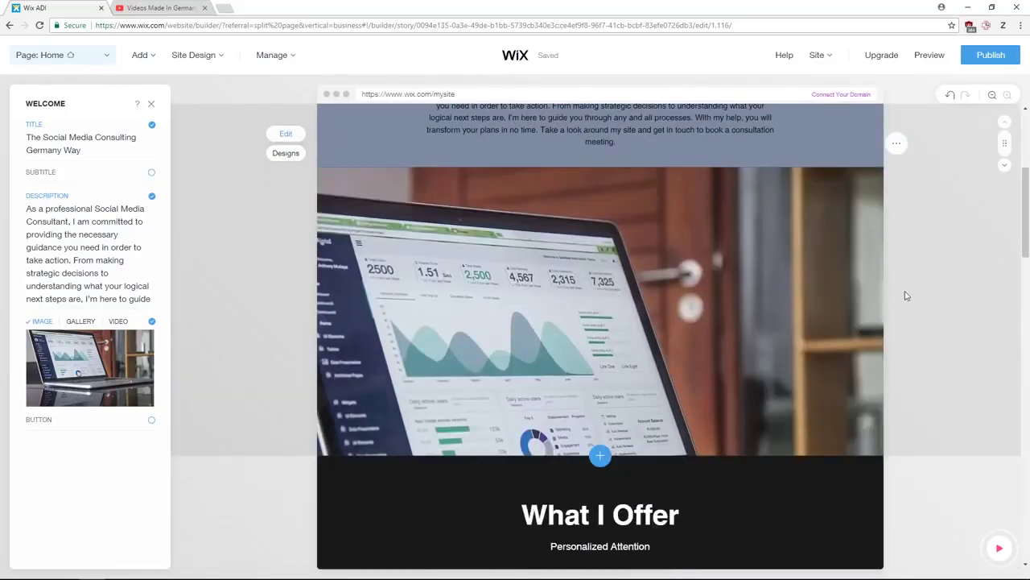
{"action": "scroll", "coordinate": [845, 316], "scroll_direction": "down", "scroll_amount": 7}
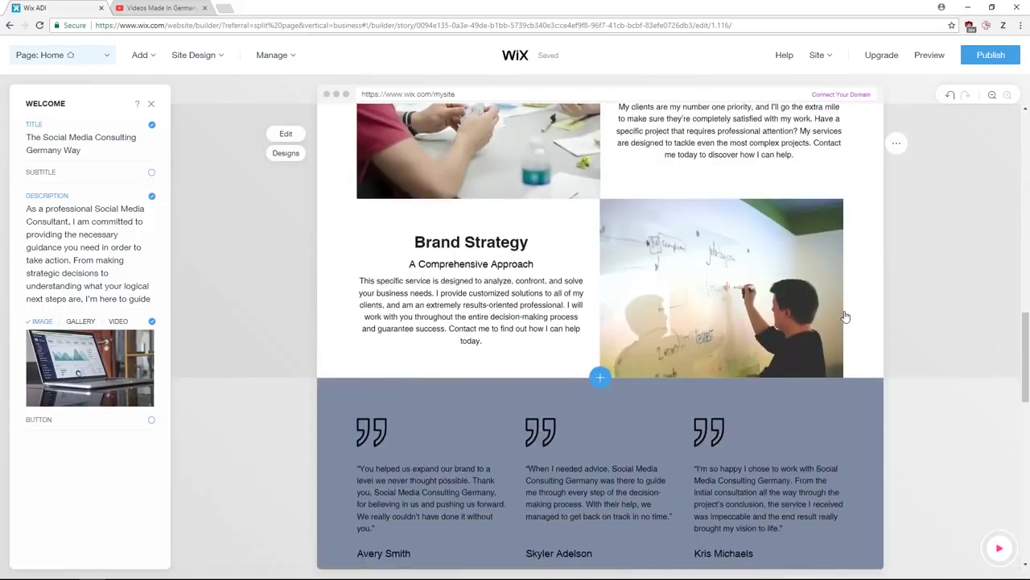
- Delete the testimonials section from the homepage
{"action": "scroll", "coordinate": [706, 271], "scroll_direction": "up", "scroll_amount": 2}
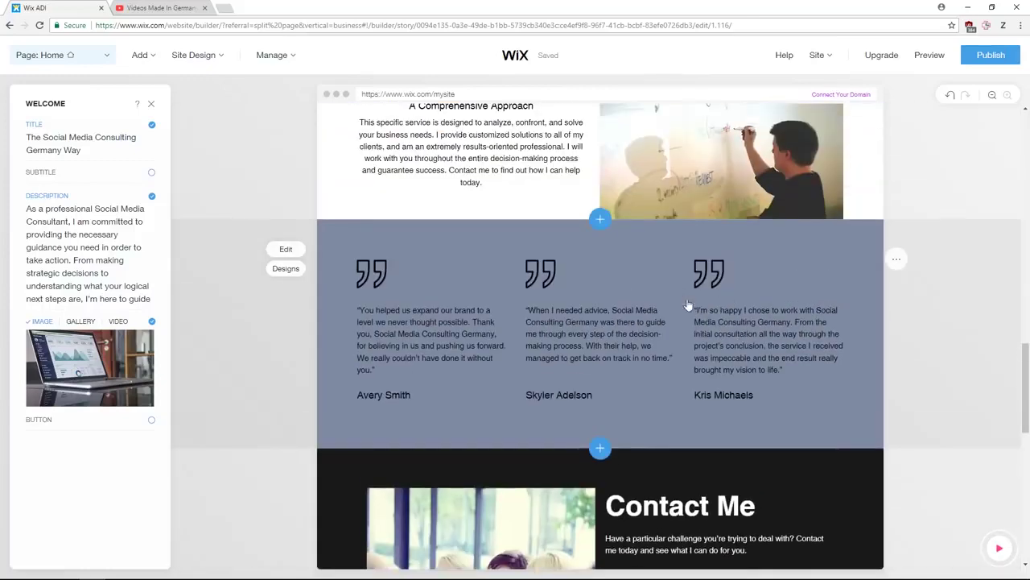
{"action": "left_click", "coordinate": [896, 258]}
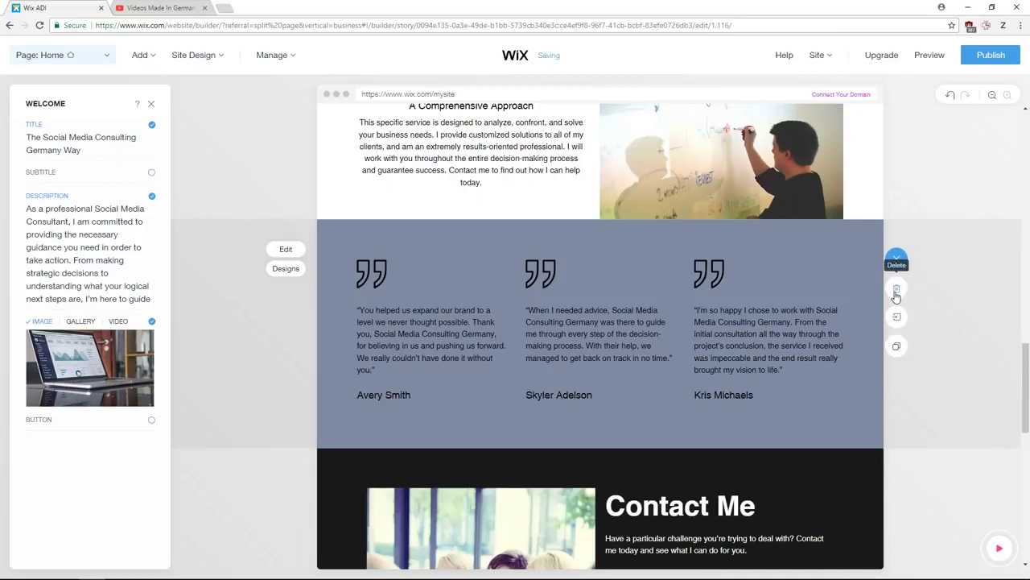
{"action": "left_click", "coordinate": [897, 290]}
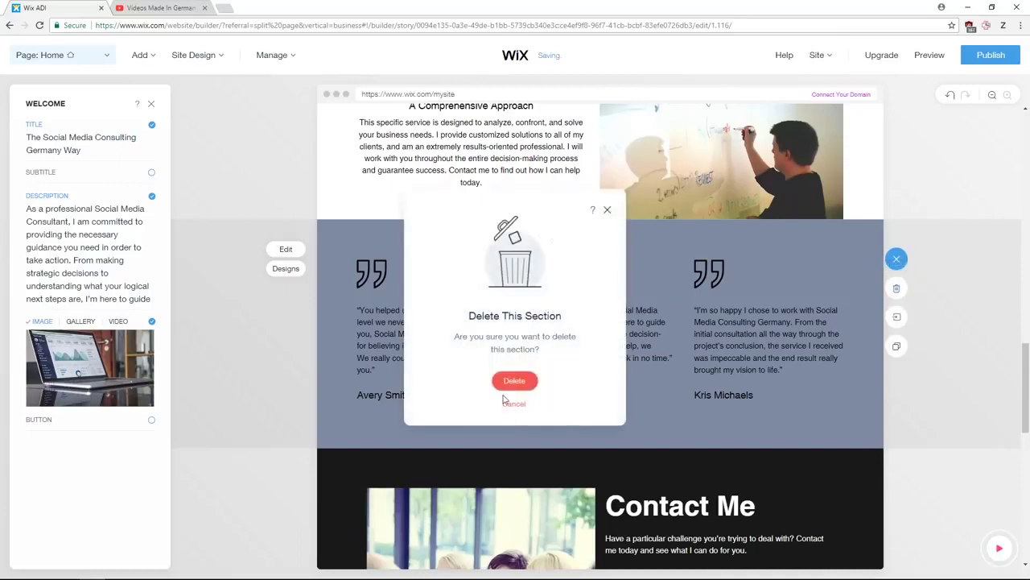
{"action": "left_click", "coordinate": [515, 382]}
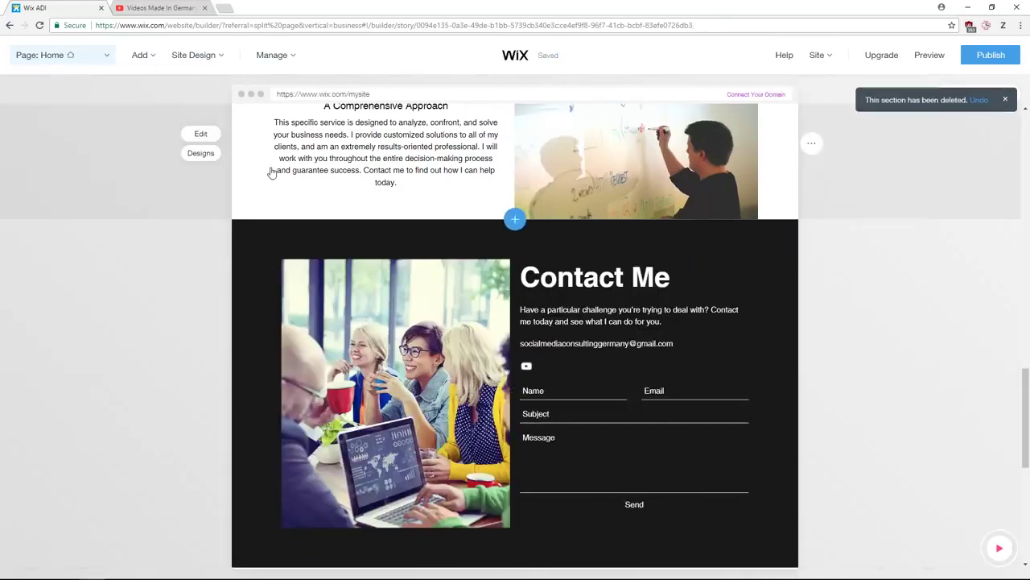
- Add a Clients logo section with Dapco, Shorted and Tinto below Contact Me
{"action": "left_click", "coordinate": [139, 54]}
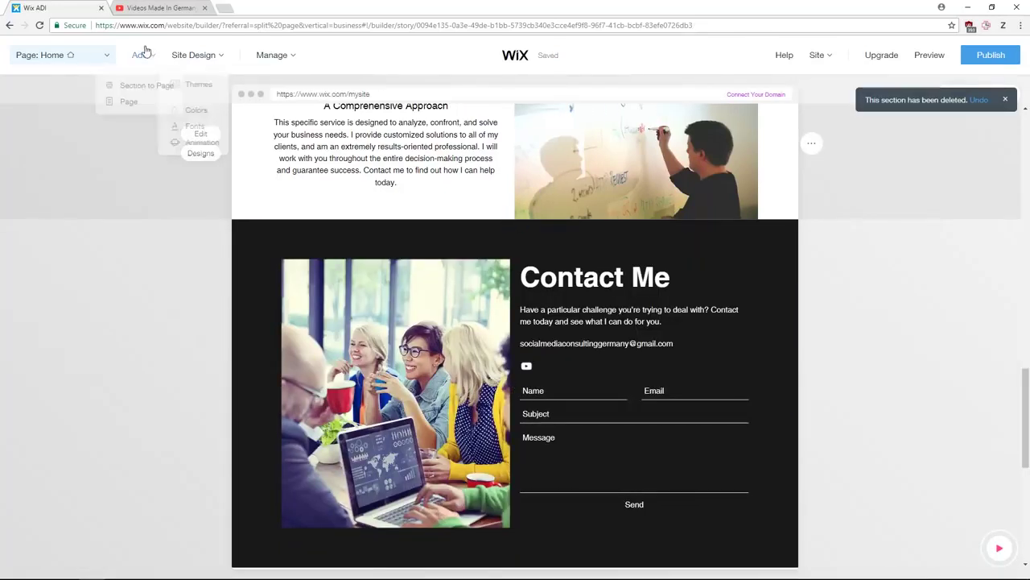
{"action": "left_click", "coordinate": [150, 86]}
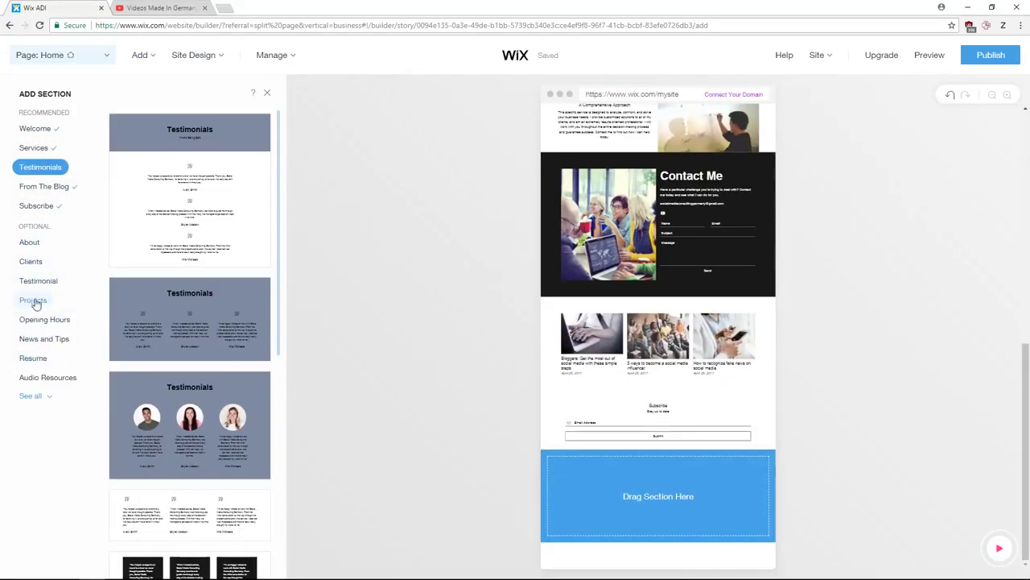
{"action": "left_click", "coordinate": [31, 261]}
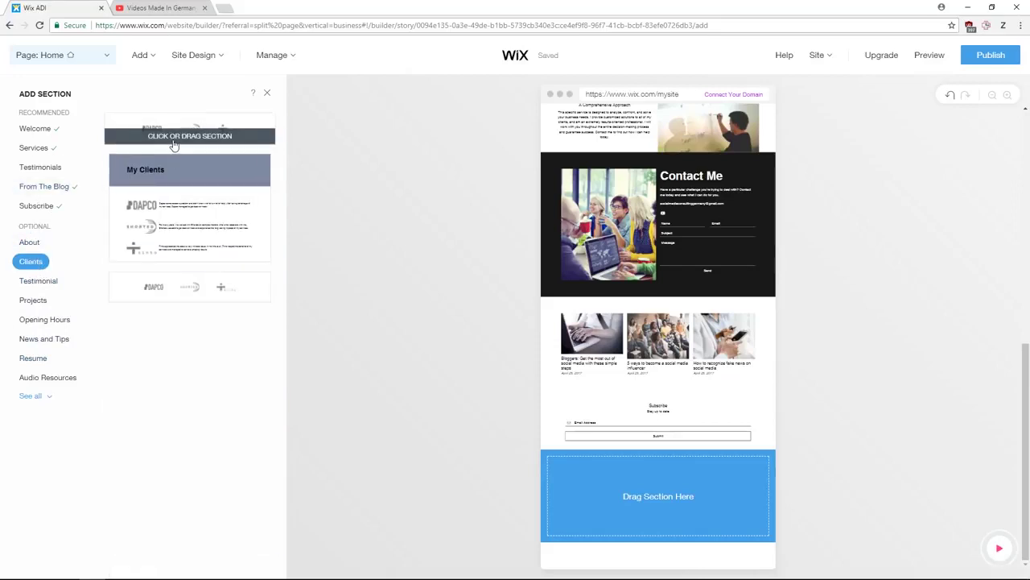
{"action": "left_click_drag", "start_coordinate": [173, 143], "coordinate": [672, 333]}
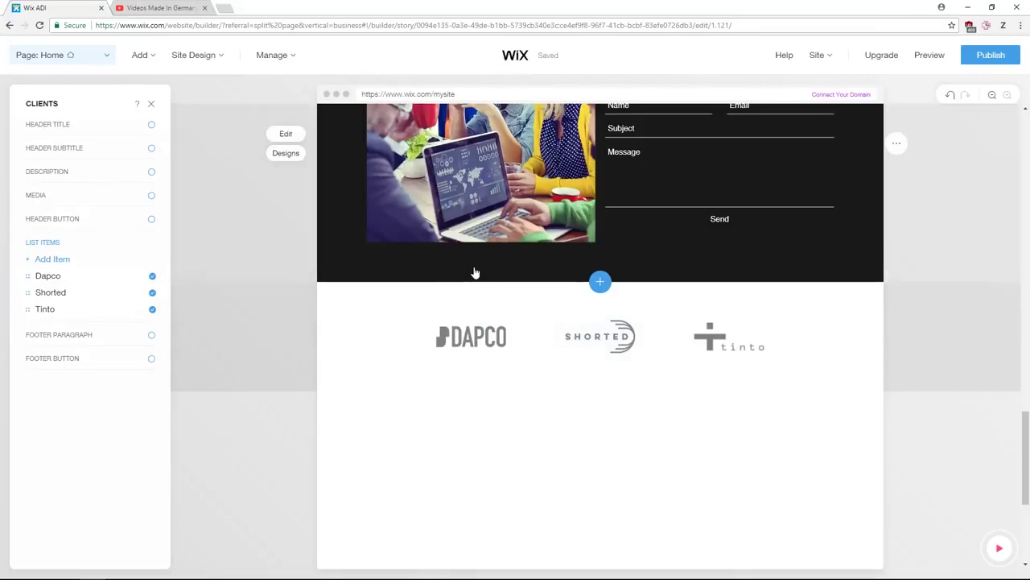
- Bring up the Contact Me section's settings panel
{"action": "scroll", "coordinate": [471, 266], "scroll_direction": "up", "scroll_amount": 10}
{"action": "scroll", "coordinate": [472, 262], "scroll_direction": "up", "scroll_amount": 6}
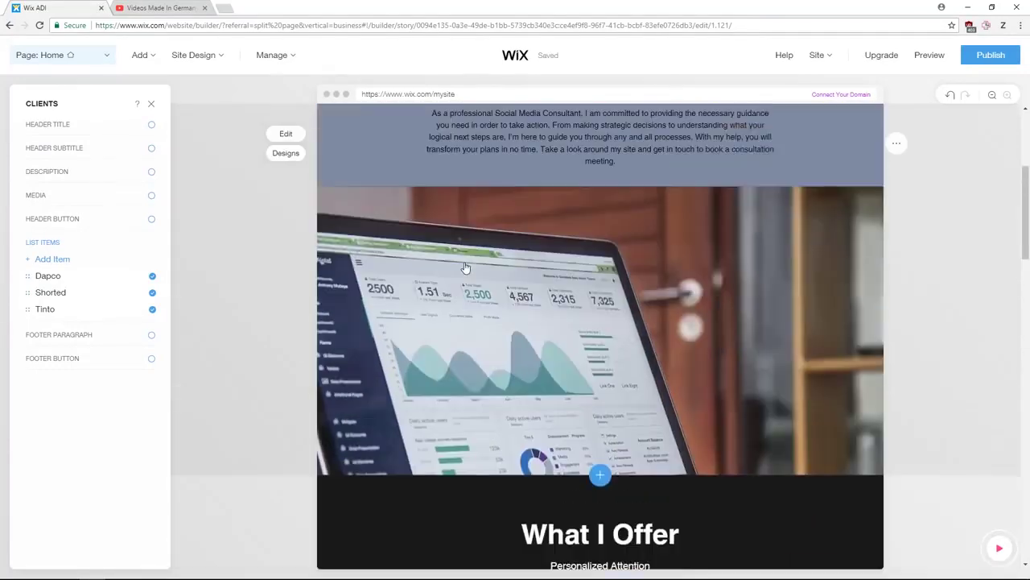
{"action": "scroll", "coordinate": [474, 260], "scroll_direction": "down", "scroll_amount": 6}
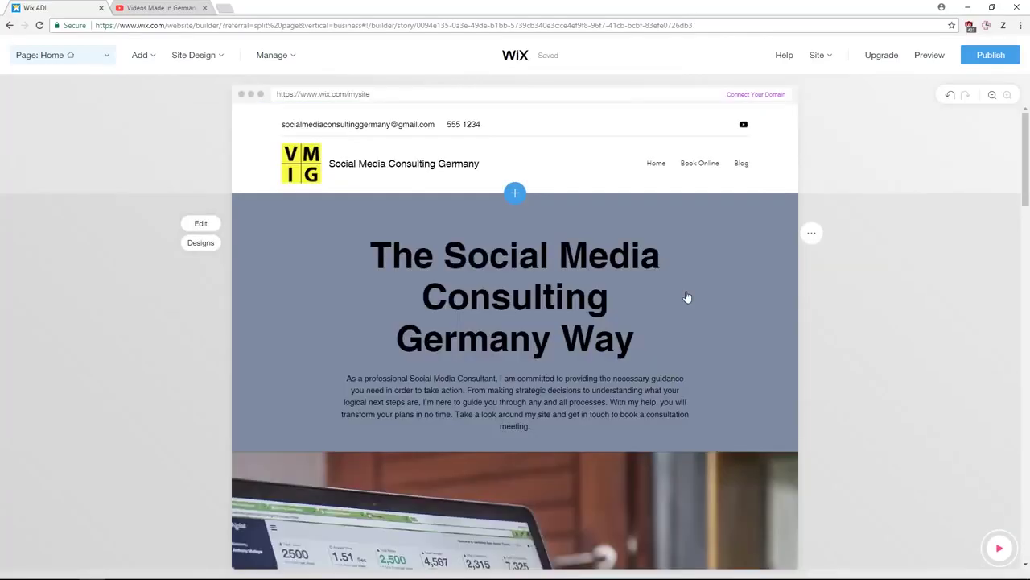
{"action": "scroll", "coordinate": [688, 297], "scroll_direction": "down", "scroll_amount": 15}
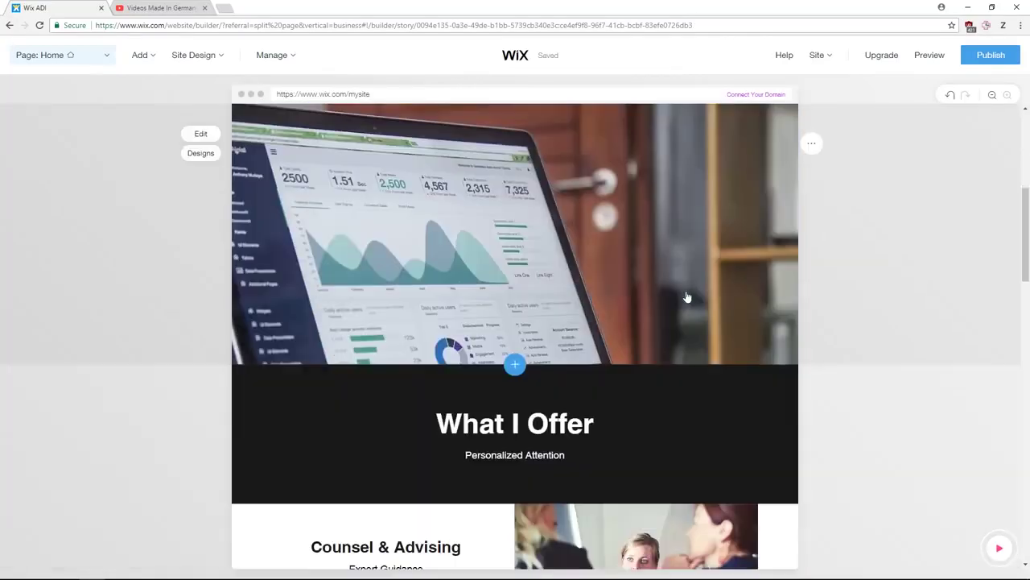
{"action": "scroll", "coordinate": [603, 282], "scroll_direction": "up", "scroll_amount": 2}
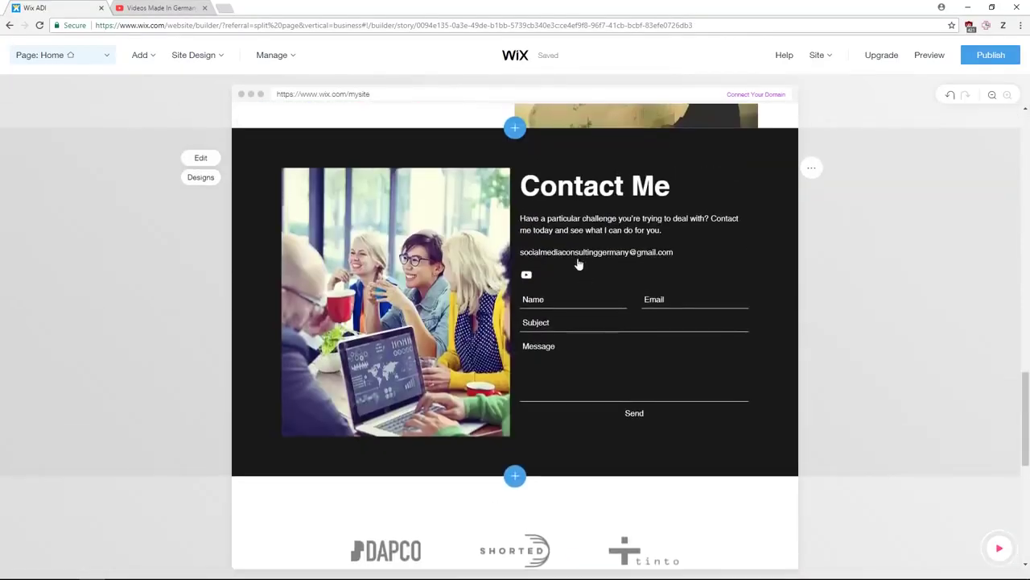
{"action": "left_click", "coordinate": [588, 264]}
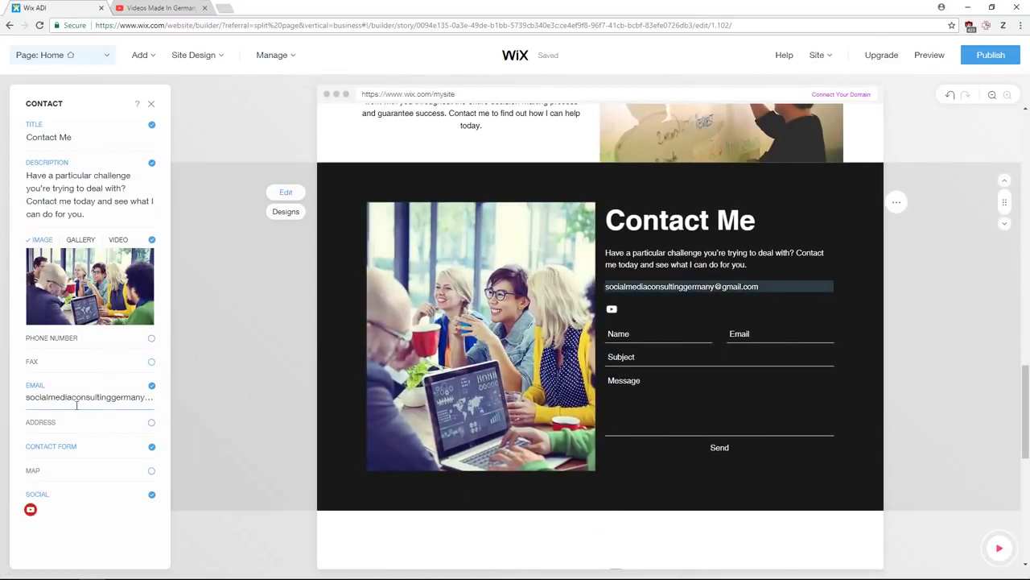
- Drop the map from Contact Me, keeping photo, email, YouTube link and form, then preview
{"action": "left_click", "coordinate": [53, 397]}
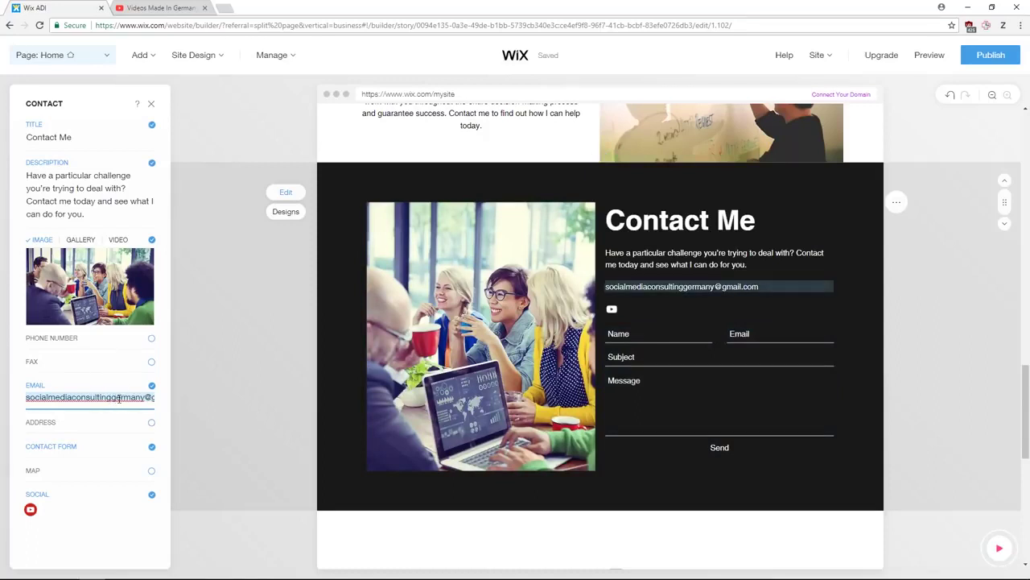
{"action": "left_click", "coordinate": [152, 470]}
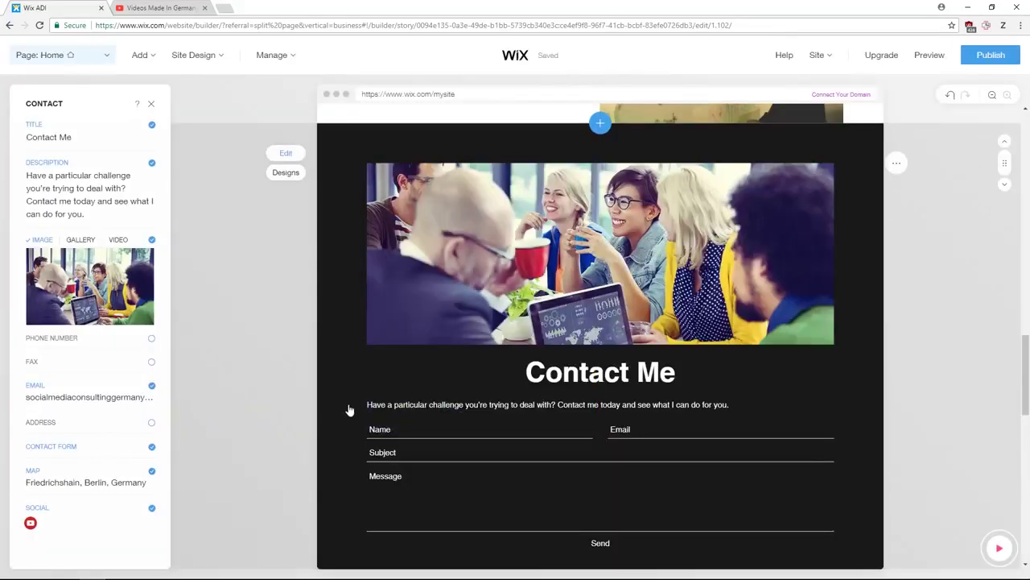
{"action": "scroll", "coordinate": [350, 411], "scroll_direction": "down", "scroll_amount": 3}
{"action": "scroll", "coordinate": [395, 391], "scroll_direction": "down", "scroll_amount": 2}
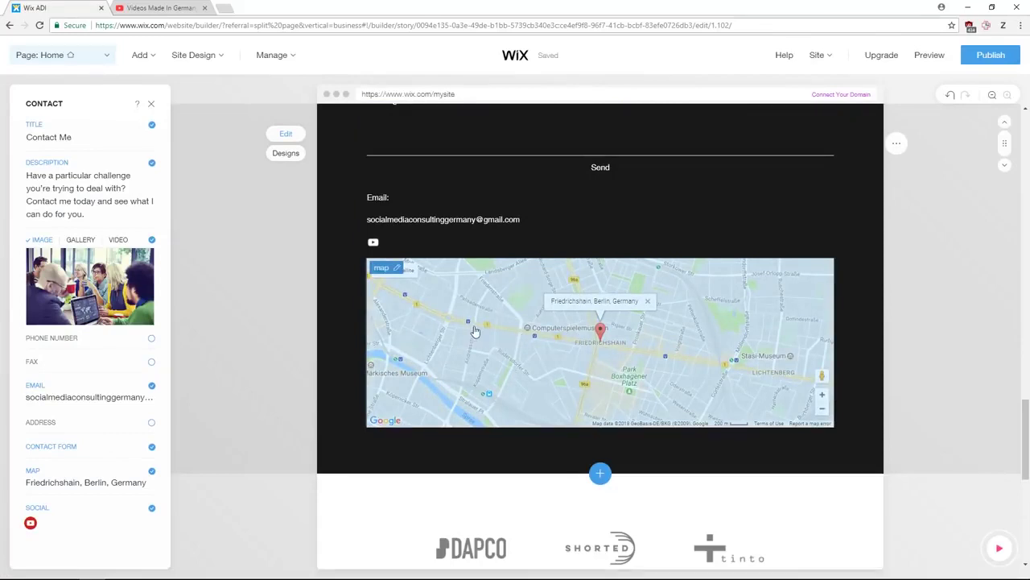
{"action": "scroll", "coordinate": [218, 375], "scroll_direction": "up", "scroll_amount": 3}
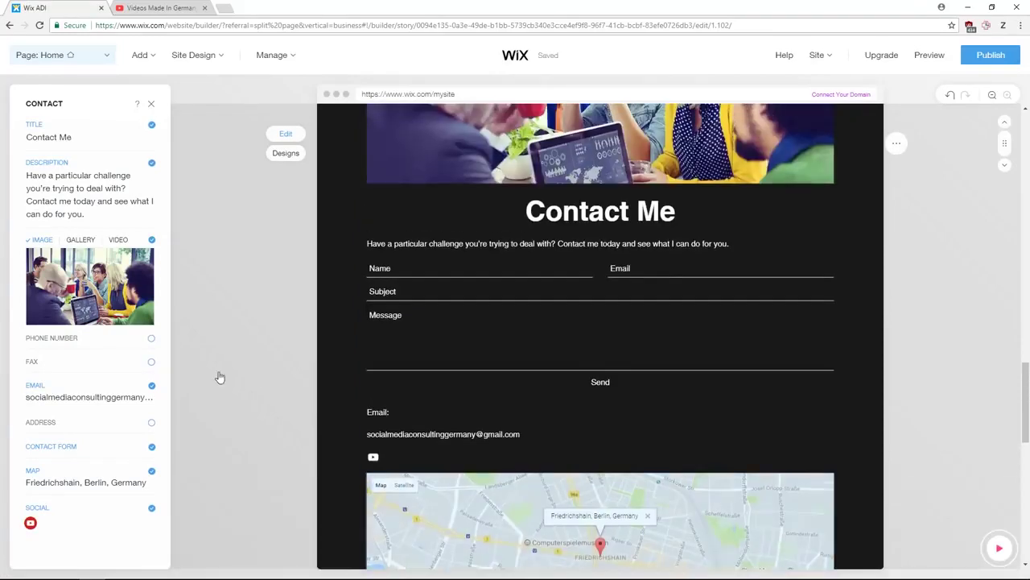
{"action": "left_click", "coordinate": [152, 471]}
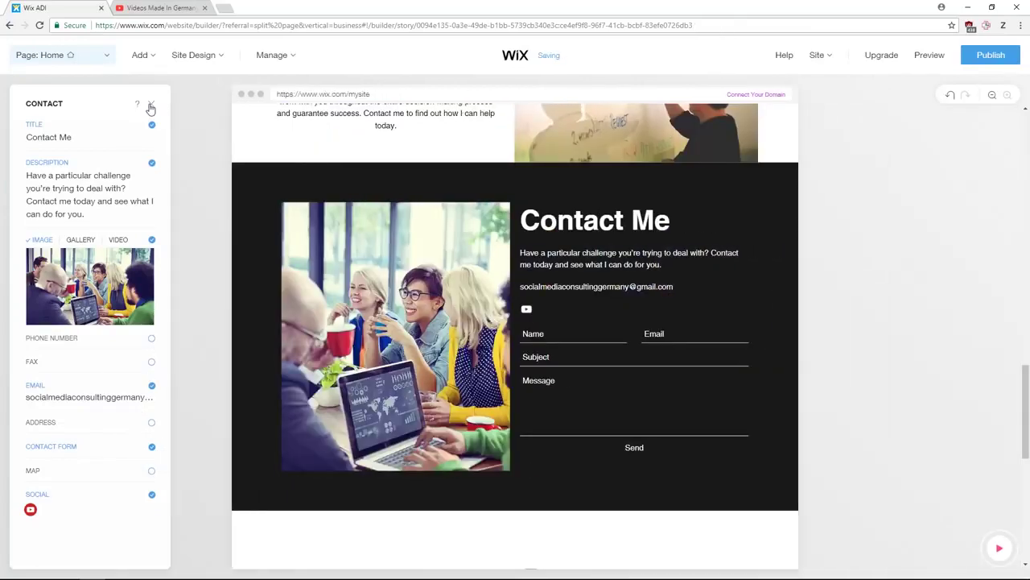
{"action": "left_click", "coordinate": [150, 106]}
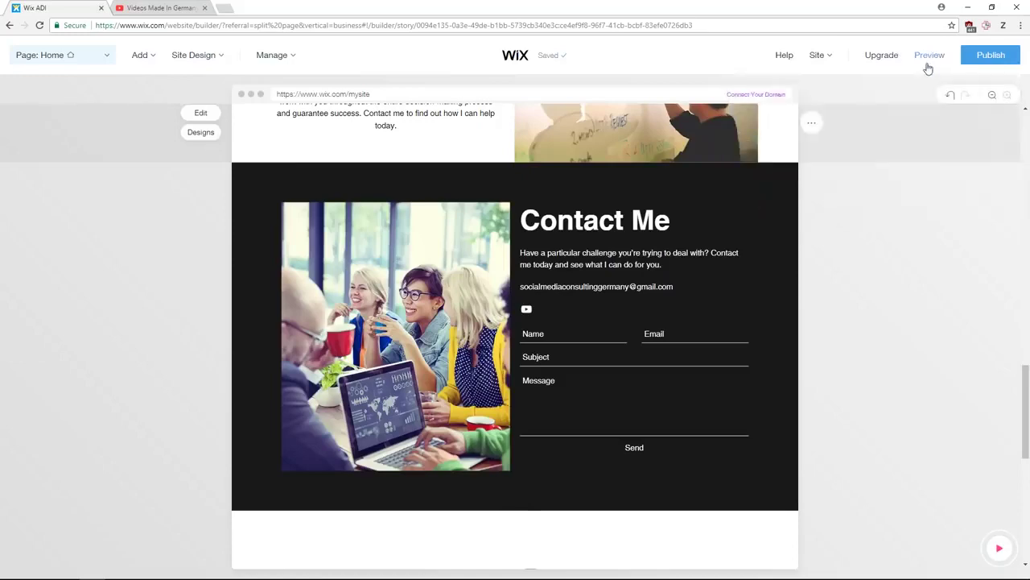
{"action": "left_click", "coordinate": [929, 59]}
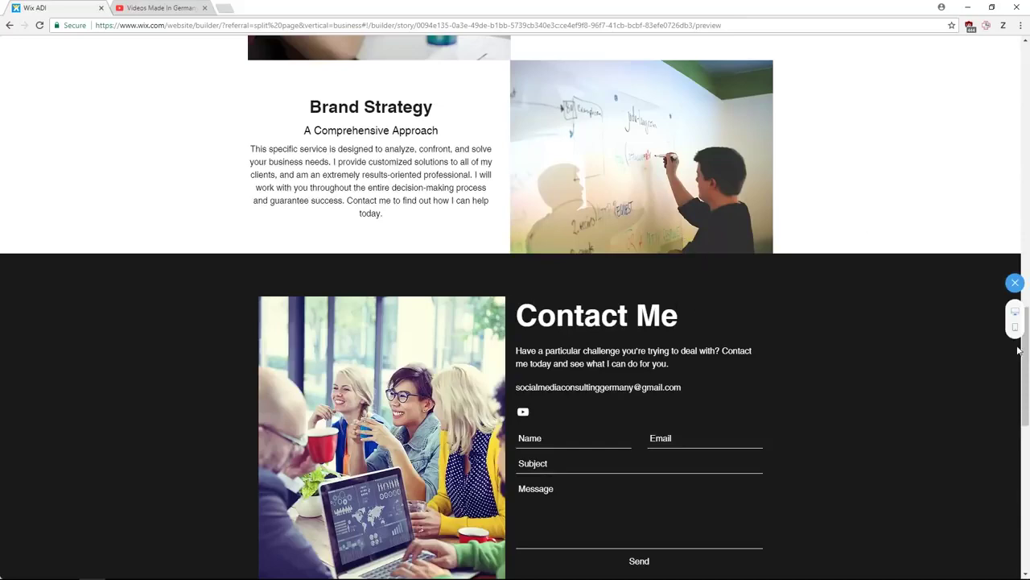
- Preview the Book Online and Blog pages, scroll the blog posts, then return to the editor
{"action": "left_click_drag", "start_coordinate": [1025, 351], "coordinate": [1026, 86]}
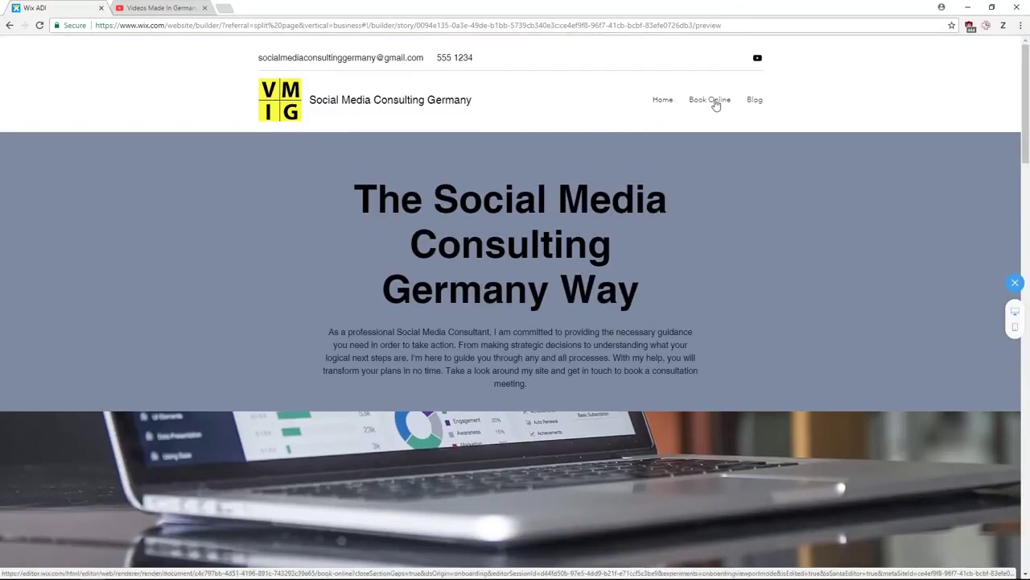
{"action": "left_click", "coordinate": [716, 102]}
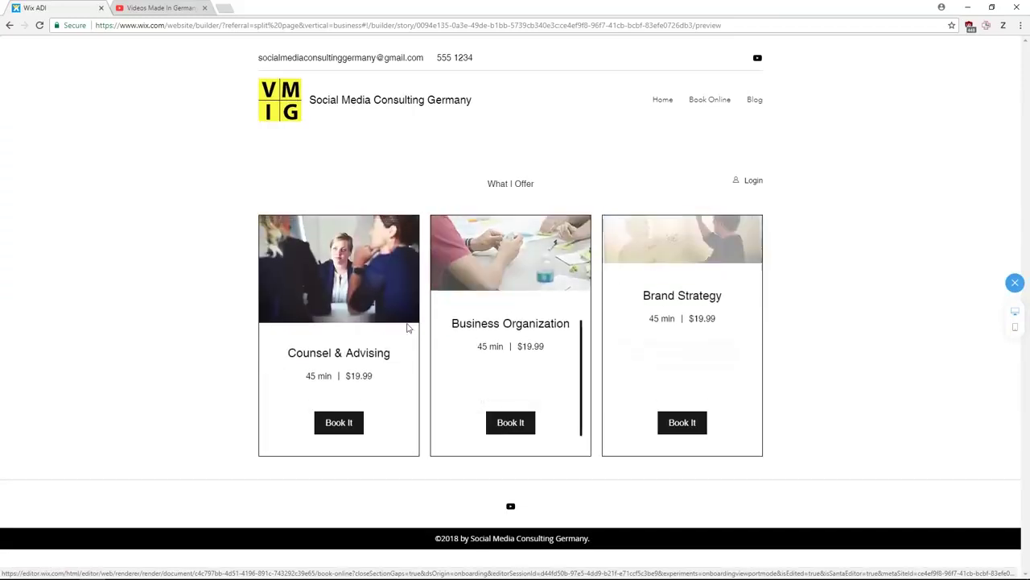
{"action": "left_click", "coordinate": [754, 99]}
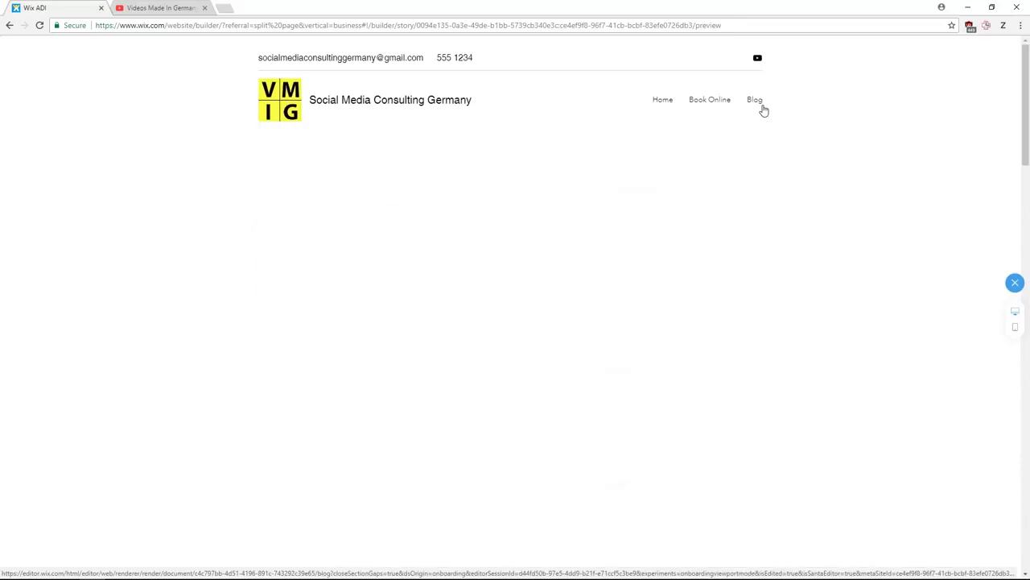
{"action": "scroll", "coordinate": [473, 241], "scroll_direction": "down", "scroll_amount": 4}
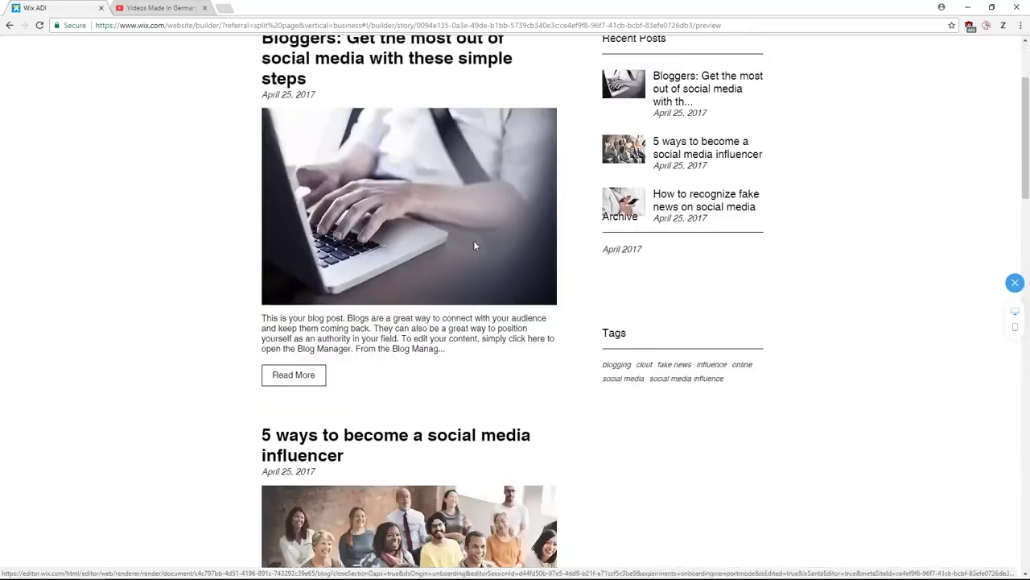
{"action": "scroll", "coordinate": [361, 258], "scroll_direction": "down", "scroll_amount": 5}
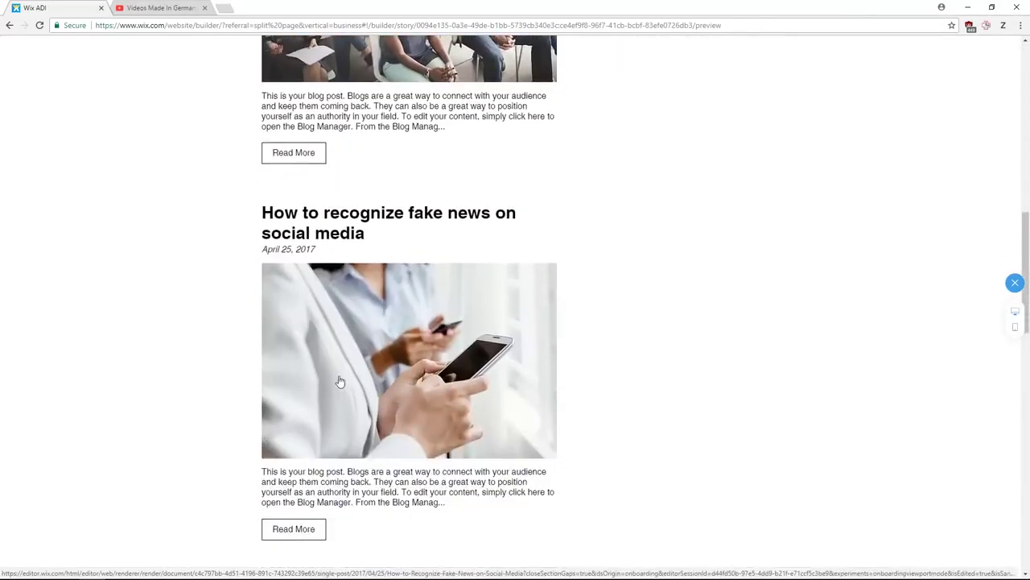
{"action": "scroll", "coordinate": [471, 351], "scroll_direction": "up", "scroll_amount": 9}
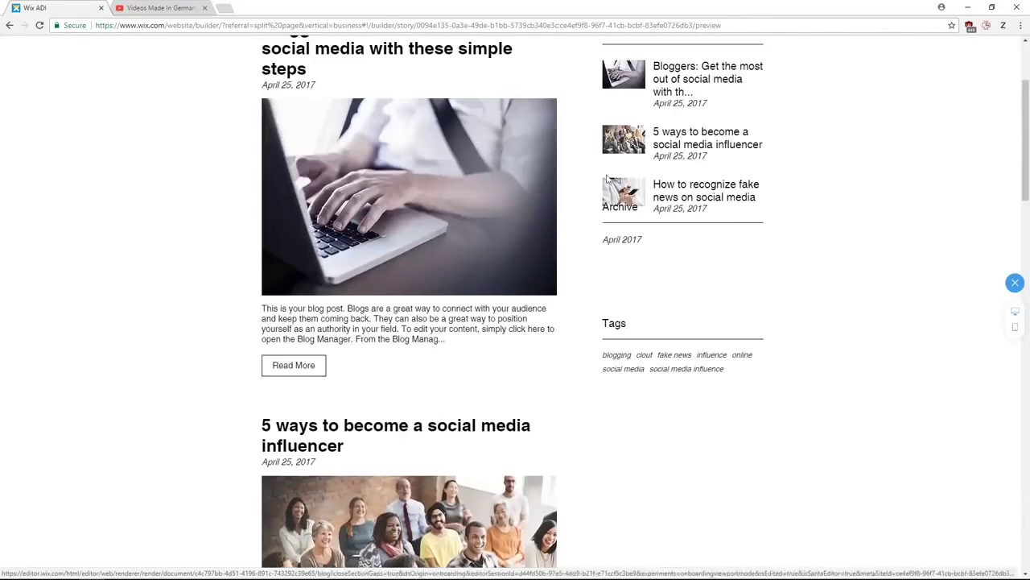
{"action": "left_click", "coordinate": [1015, 283]}
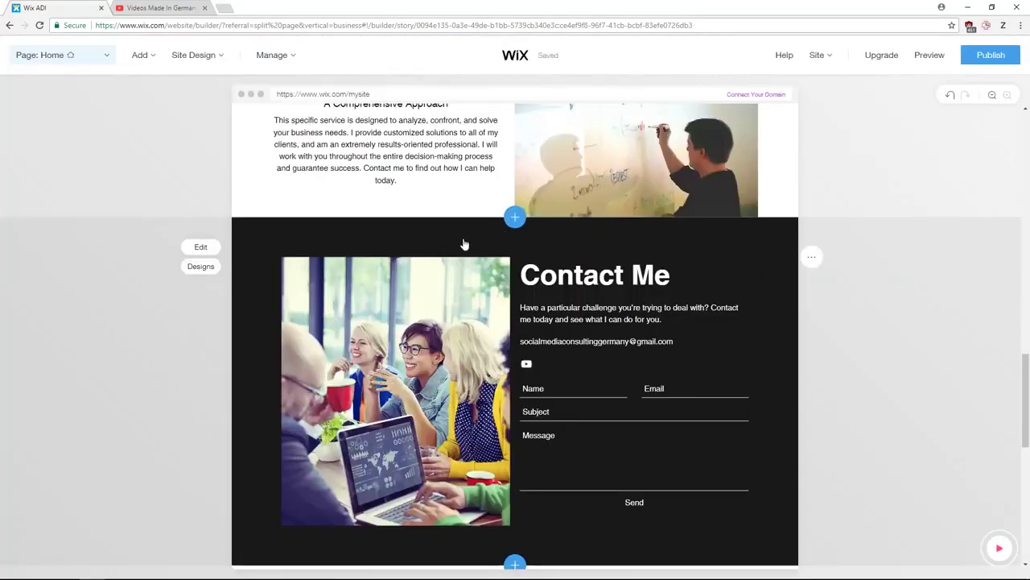
- Switch the editor to the Book Online page to review it
{"action": "scroll", "coordinate": [549, 254], "scroll_direction": "up", "scroll_amount": 15}
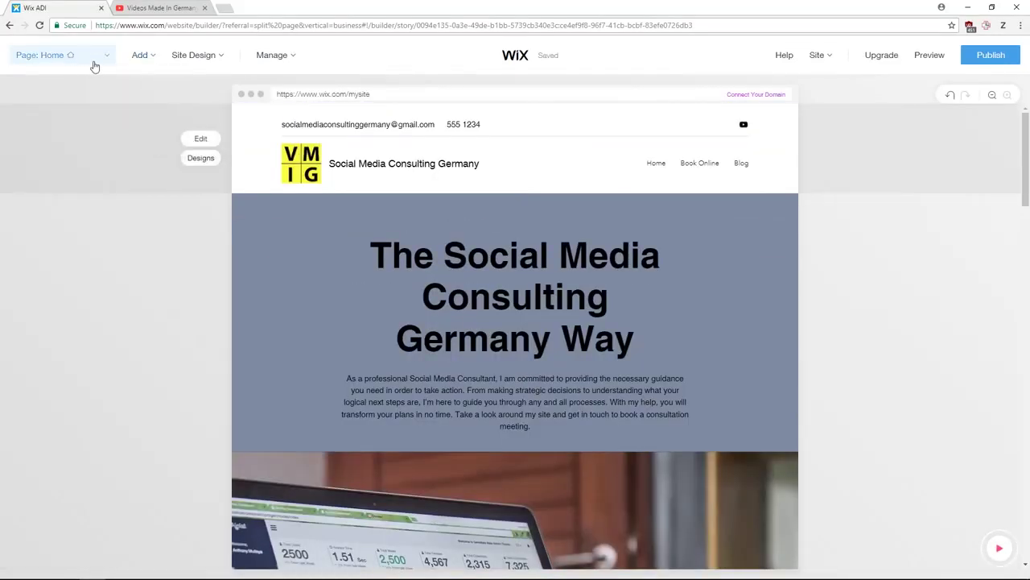
{"action": "left_click", "coordinate": [105, 54]}
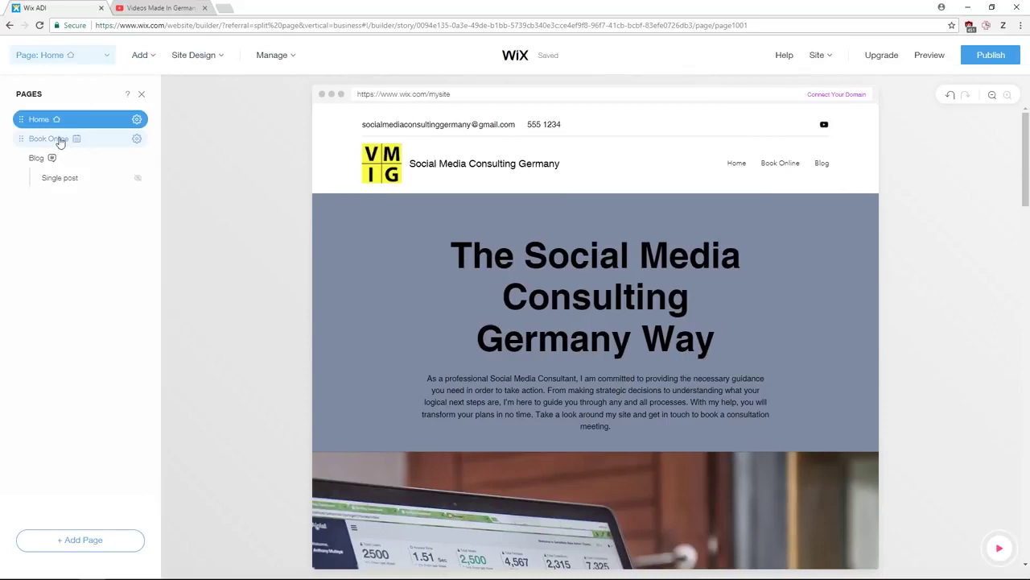
{"action": "left_click", "coordinate": [55, 140]}
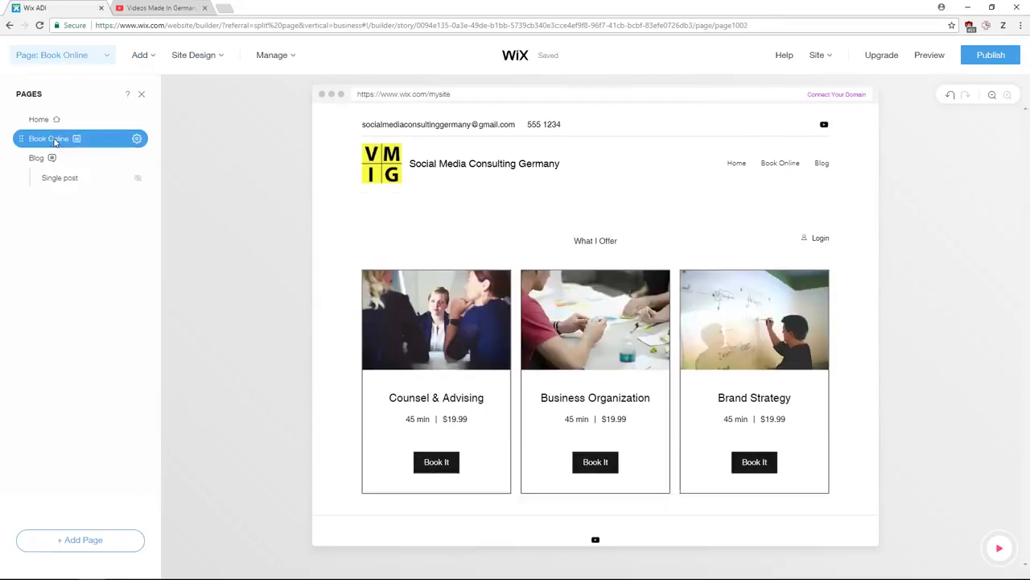
{"action": "left_click", "coordinate": [140, 94]}
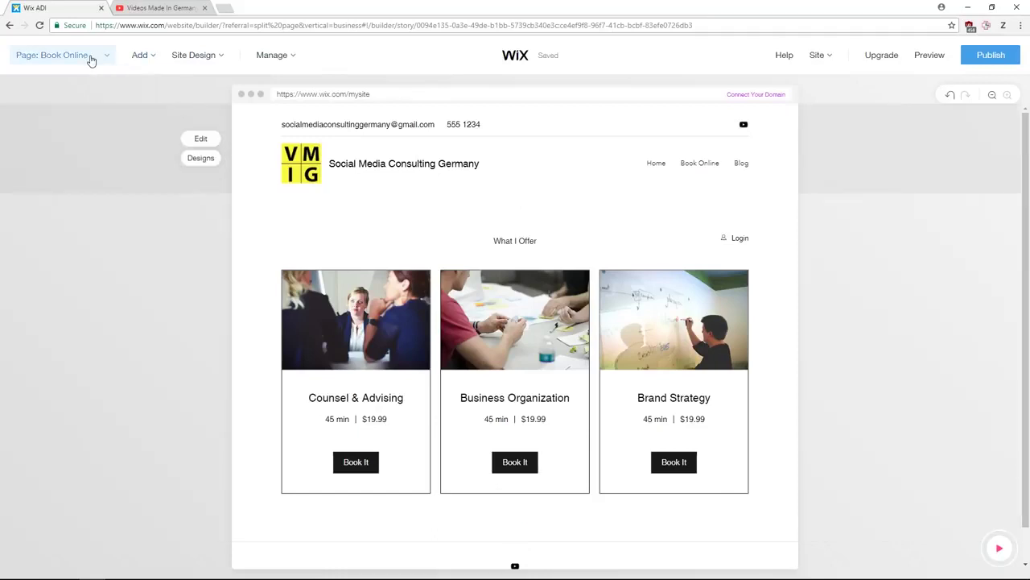
- Review the Blog page, return to Home and bring up the What's Next guide
{"action": "left_click", "coordinate": [88, 56]}
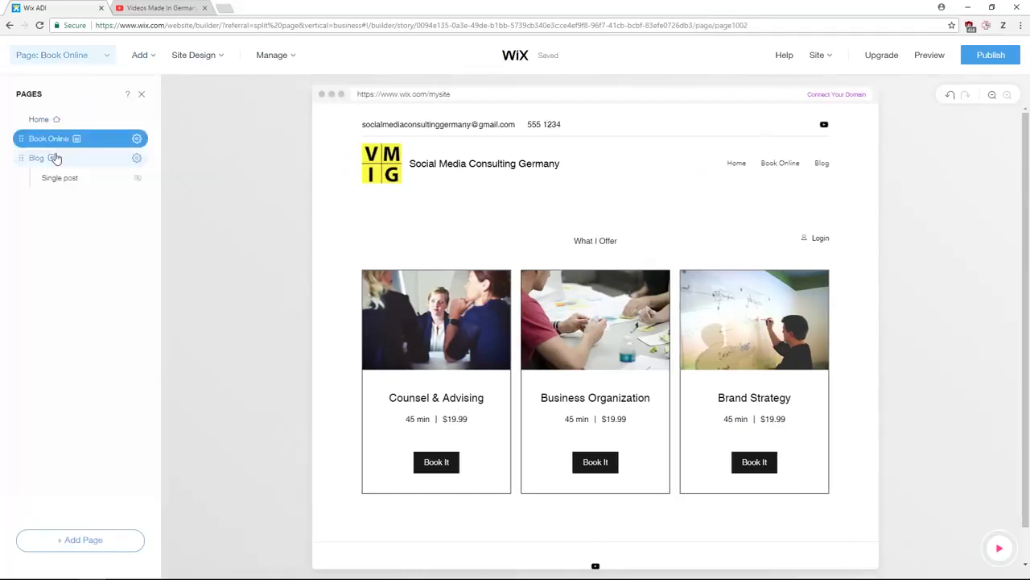
{"action": "left_click", "coordinate": [55, 158]}
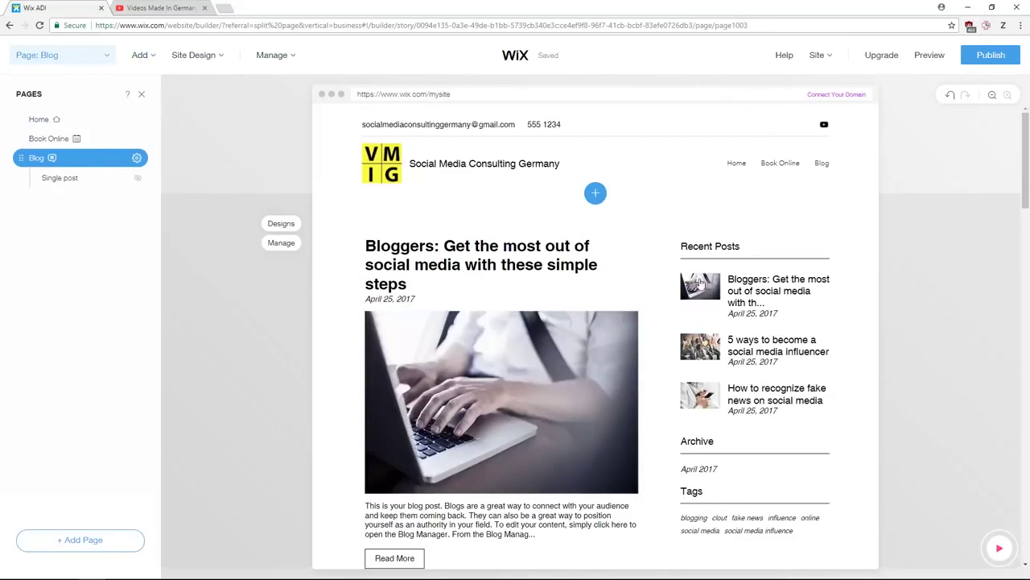
{"action": "scroll", "coordinate": [640, 330], "scroll_direction": "down", "scroll_amount": 1}
{"action": "scroll", "coordinate": [640, 330], "scroll_direction": "down", "scroll_amount": 10}
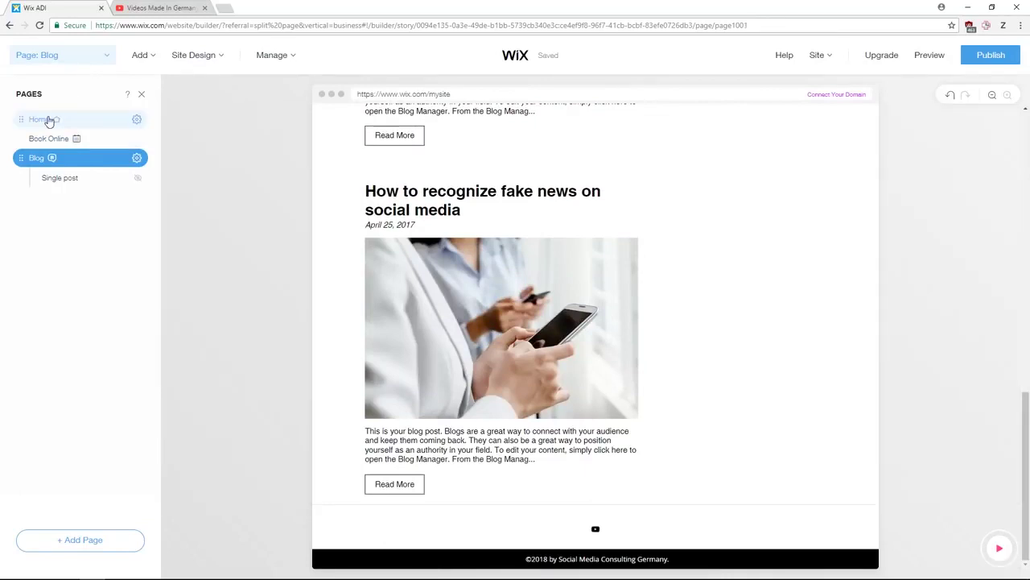
{"action": "left_click", "coordinate": [49, 120]}
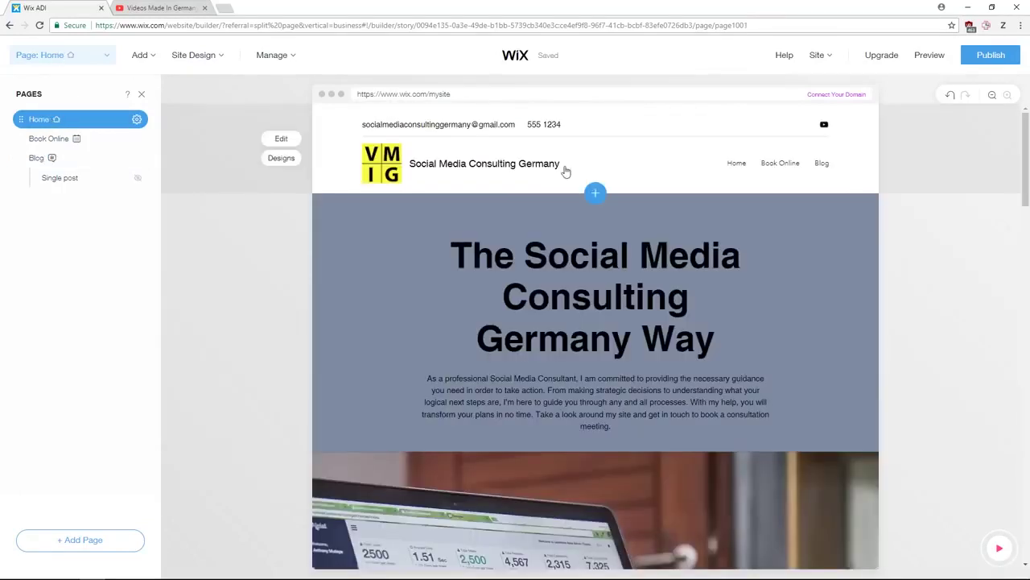
{"action": "left_click", "coordinate": [999, 548]}
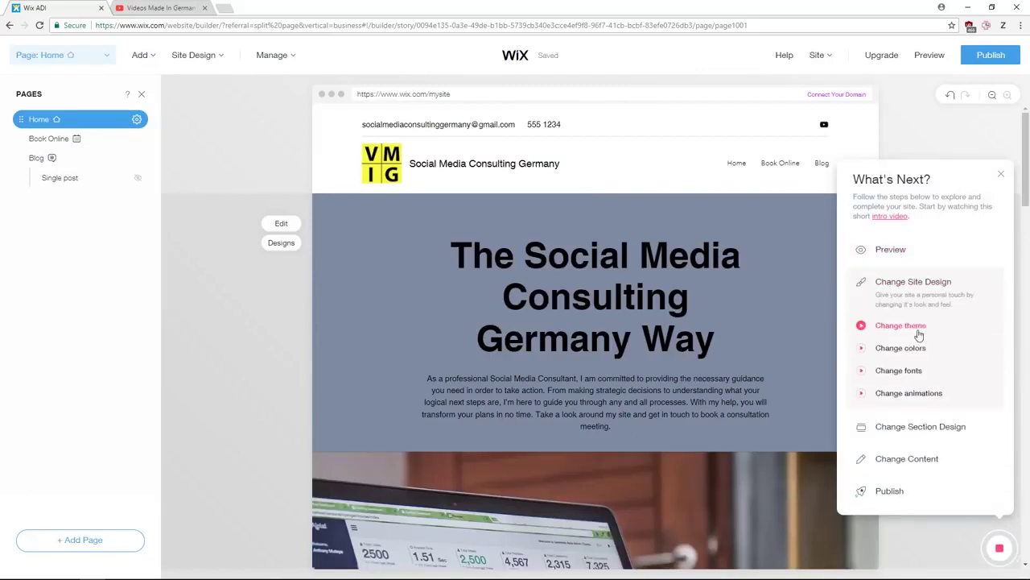
- Expand the Publish item in the What's Next checklist, then close the guide
{"action": "mouse_move", "coordinate": [908, 334]}
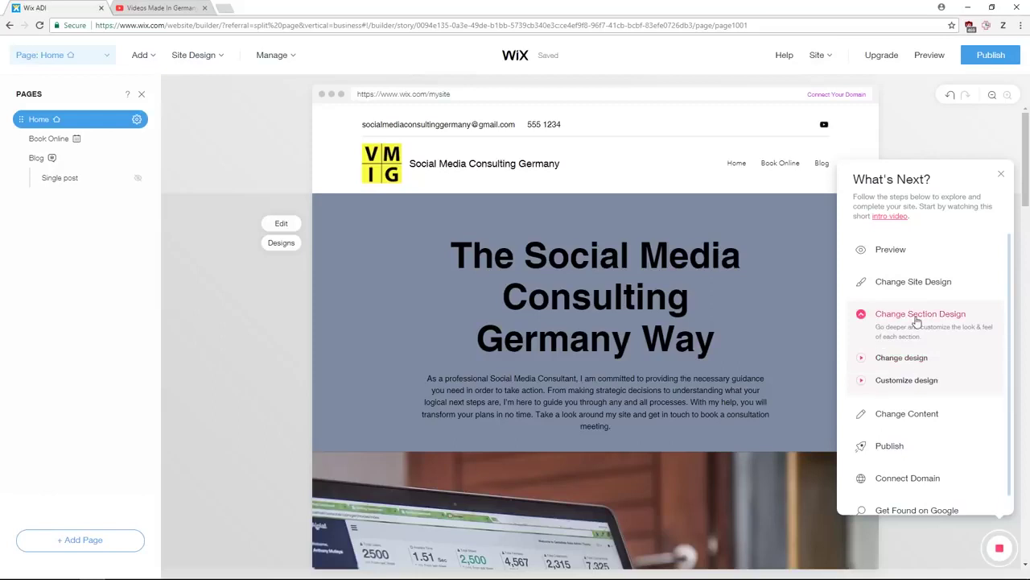
{"action": "mouse_move", "coordinate": [891, 410]}
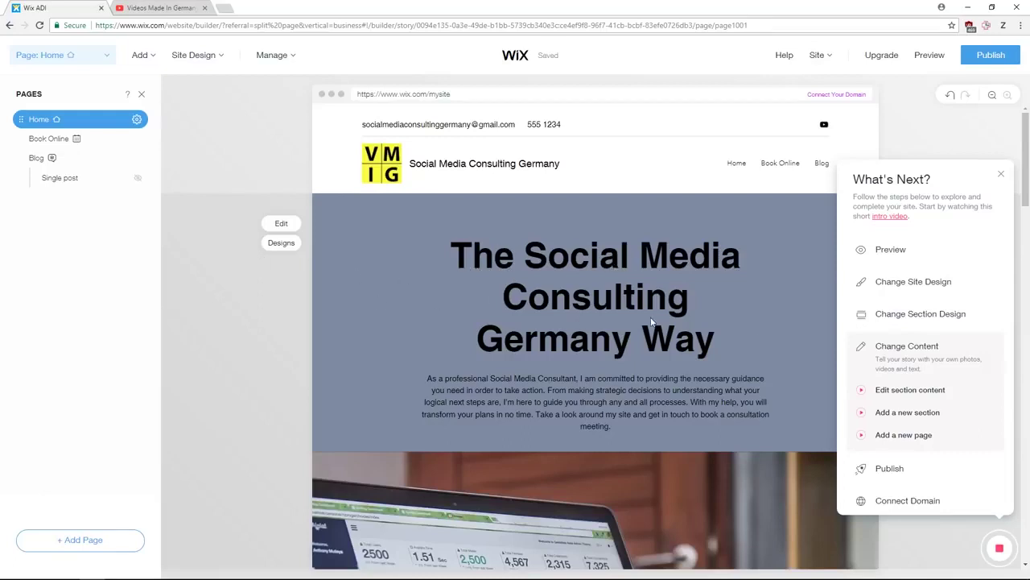
{"action": "scroll", "coordinate": [889, 393], "scroll_direction": "down", "scroll_amount": 1}
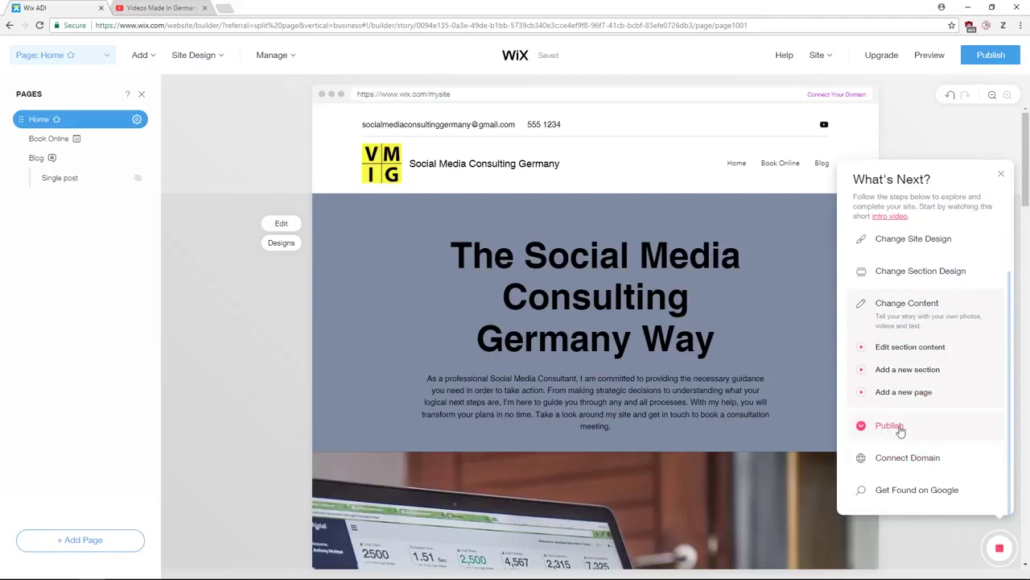
{"action": "left_click", "coordinate": [891, 427]}
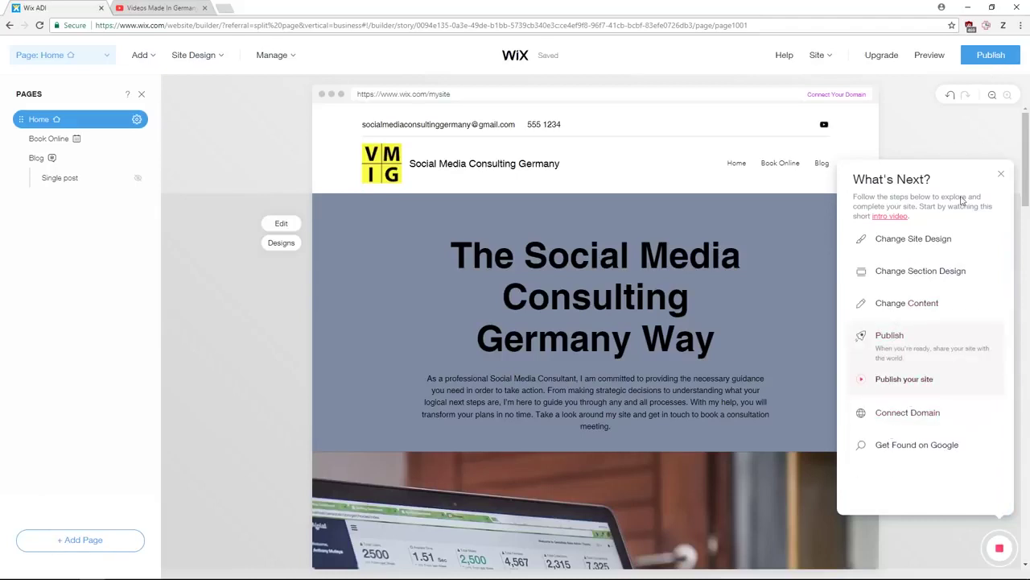
{"action": "scroll", "coordinate": [962, 200], "scroll_direction": "up", "scroll_amount": 1}
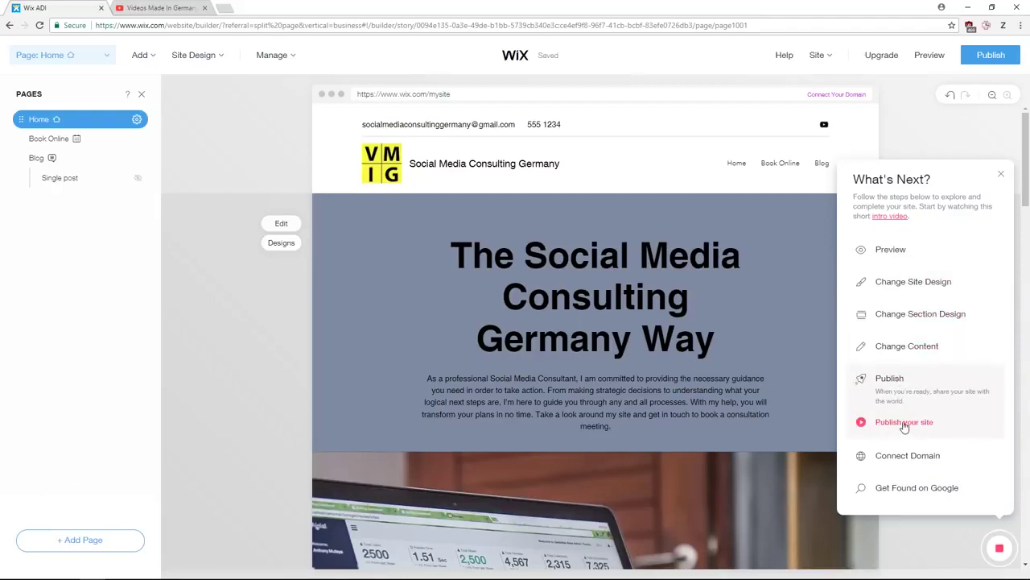
{"action": "left_click", "coordinate": [1000, 176]}
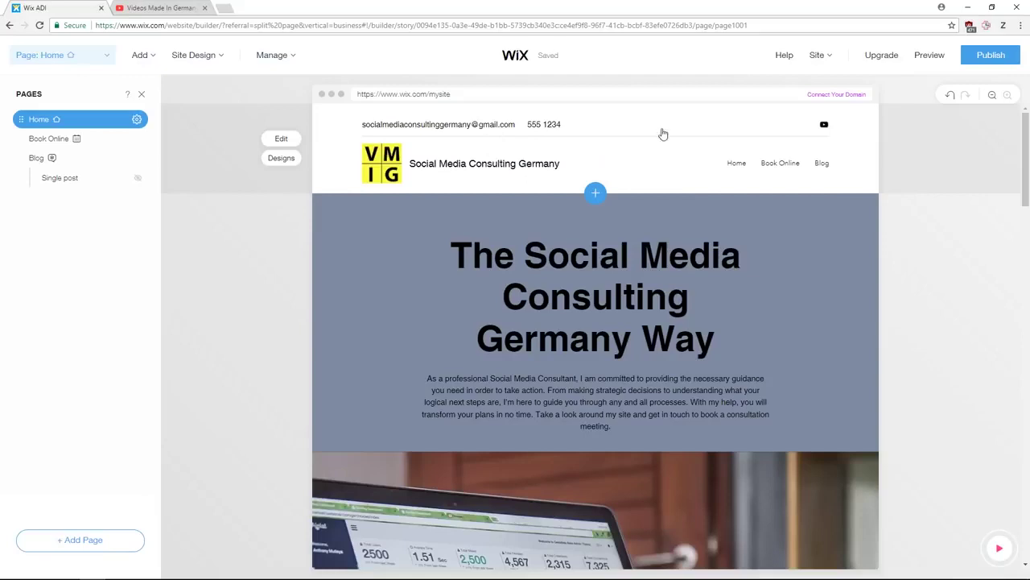
- Move the site from ADI into the full Wix Editor via Site > Go To Editor
{"action": "mouse_move", "coordinate": [818, 58]}
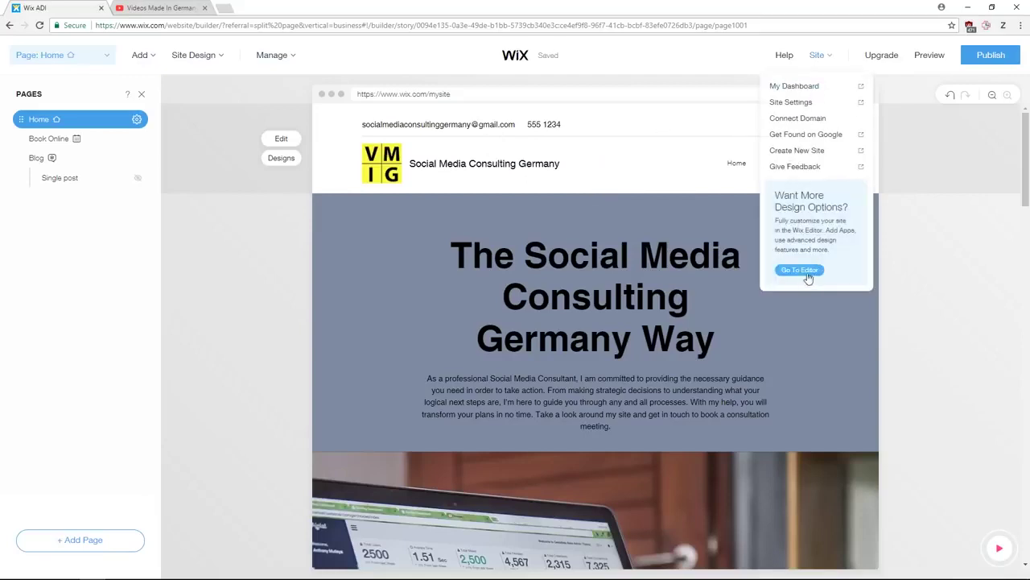
{"action": "left_click", "coordinate": [808, 274]}
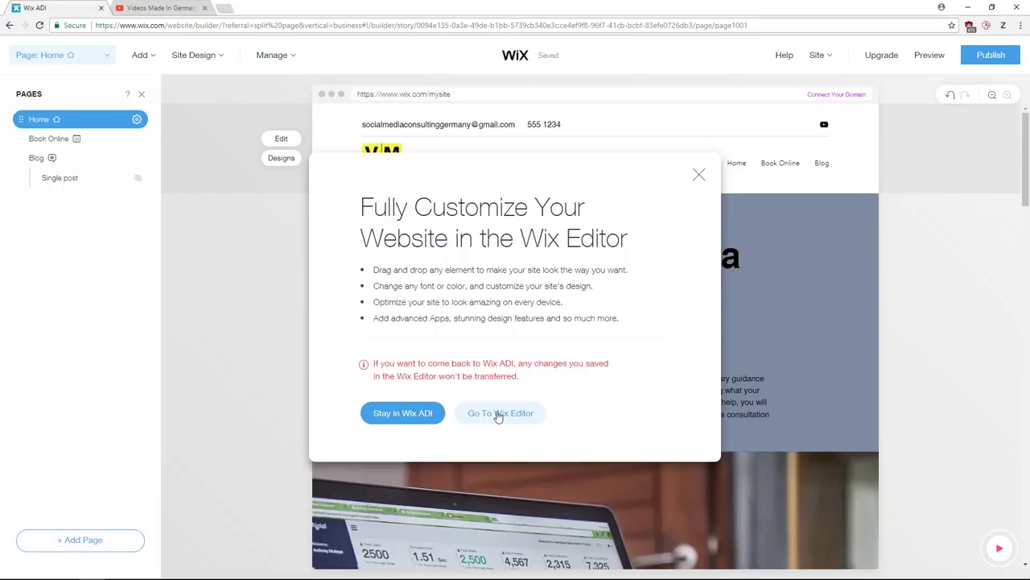
{"action": "left_click", "coordinate": [499, 413]}
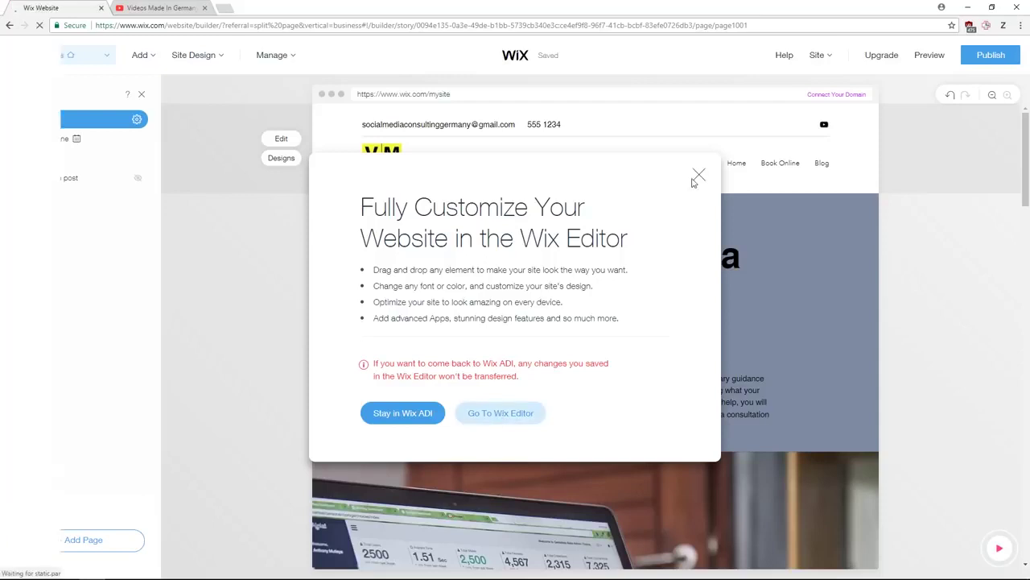
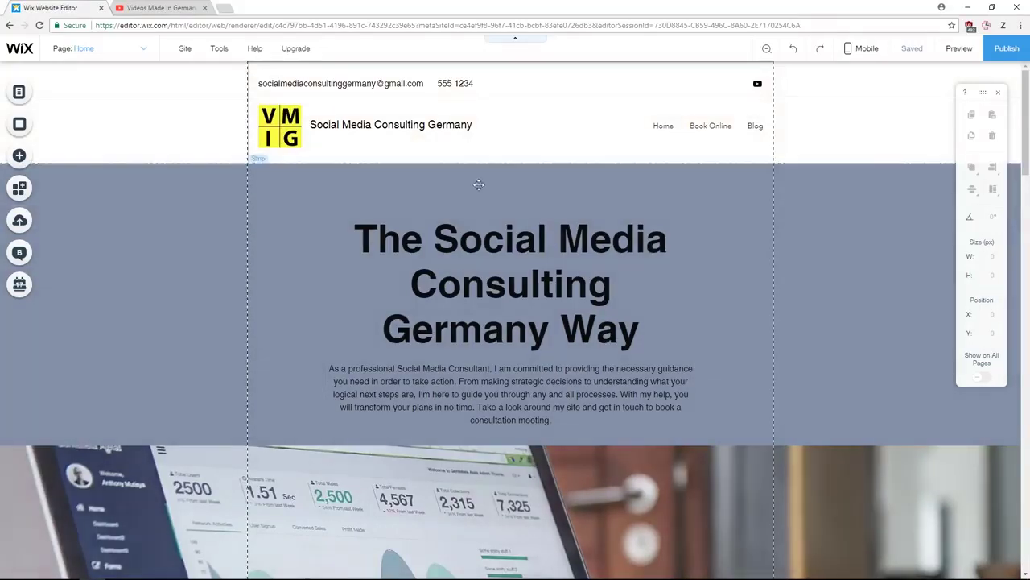
- Set the header's contact email text to the Kepler font
{"action": "left_click", "coordinate": [337, 85]}
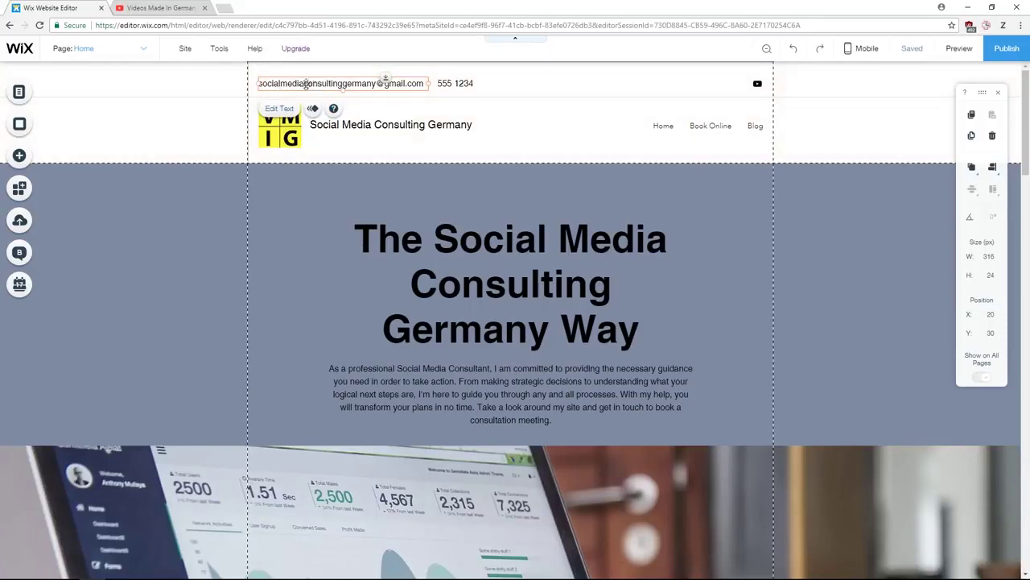
{"action": "left_click", "coordinate": [280, 110]}
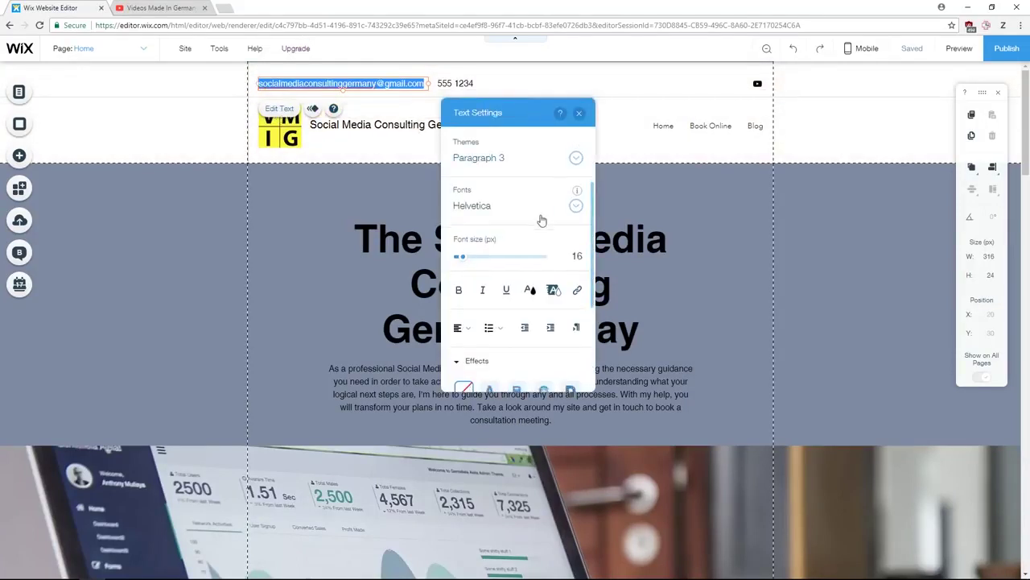
{"action": "scroll", "coordinate": [542, 266], "scroll_direction": "down", "scroll_amount": 3}
{"action": "scroll", "coordinate": [553, 298], "scroll_direction": "up", "scroll_amount": 3}
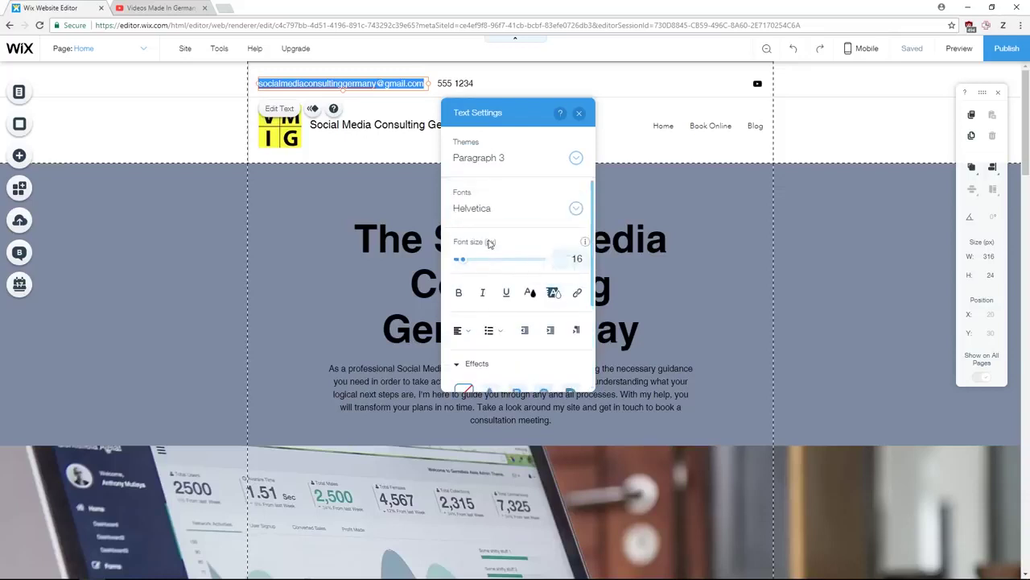
{"action": "left_click", "coordinate": [570, 214]}
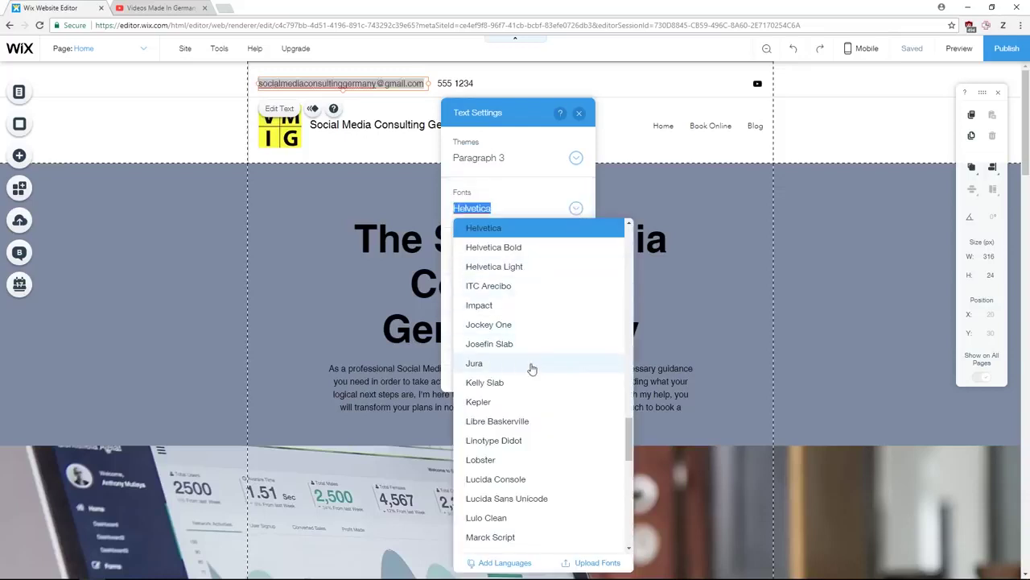
{"action": "left_click", "coordinate": [520, 400]}
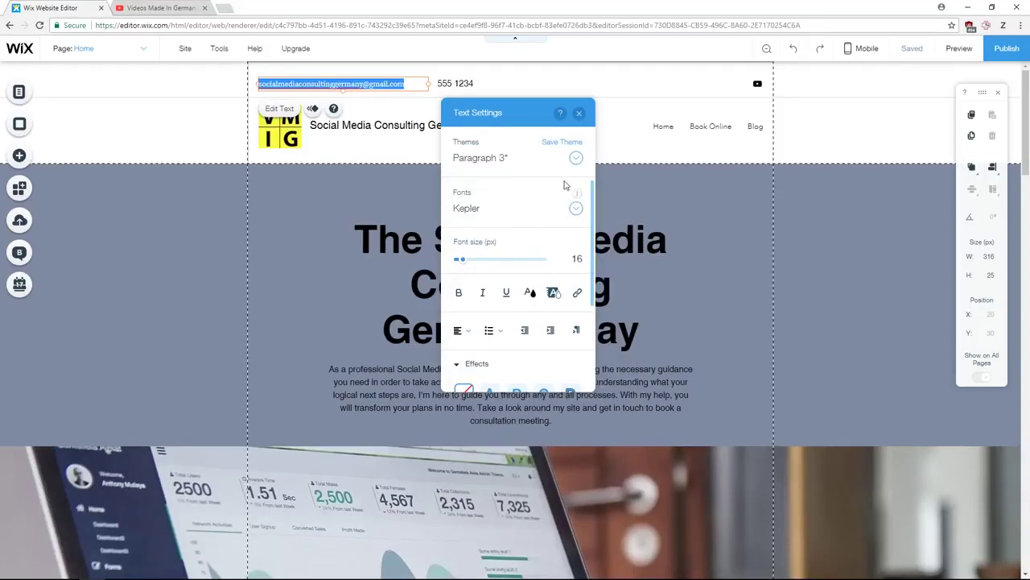
{"action": "left_click", "coordinate": [579, 112]}
- Delete the phone number text from the header
{"action": "left_click_drag", "start_coordinate": [393, 93], "coordinate": [349, 81]}
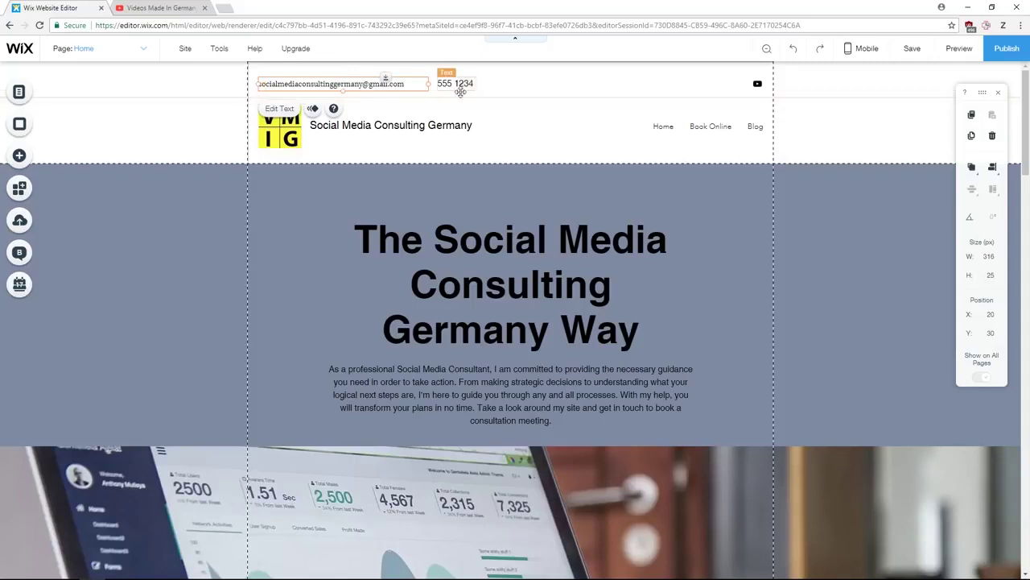
{"action": "left_click", "coordinate": [458, 85]}
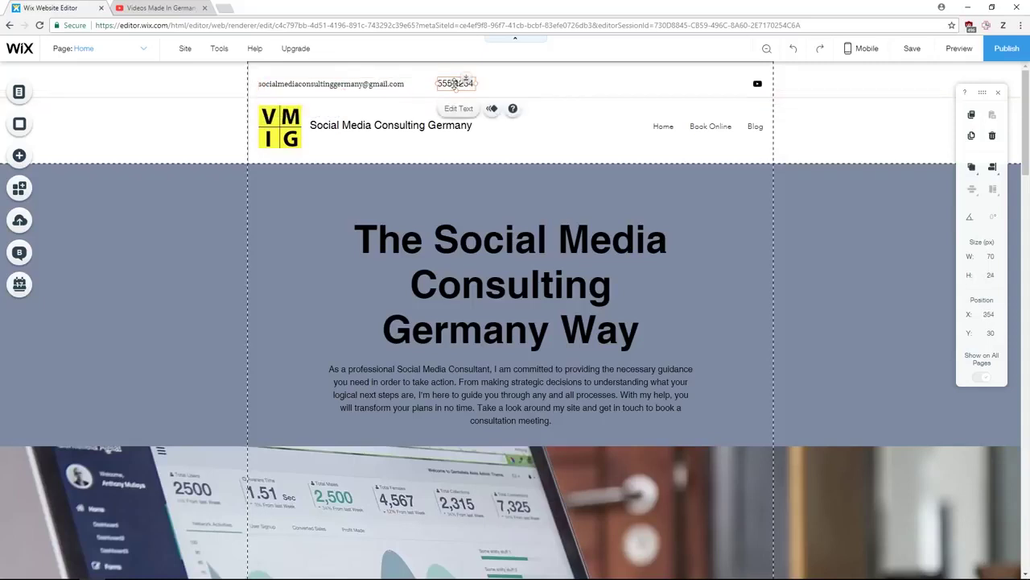
{"action": "right_click", "coordinate": [455, 83]}
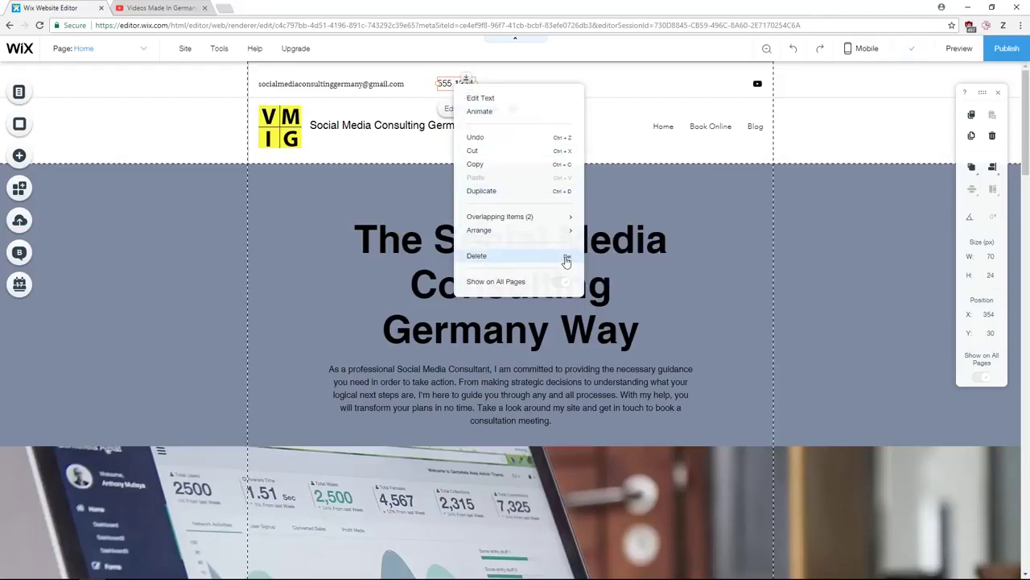
{"action": "left_click", "coordinate": [476, 255]}
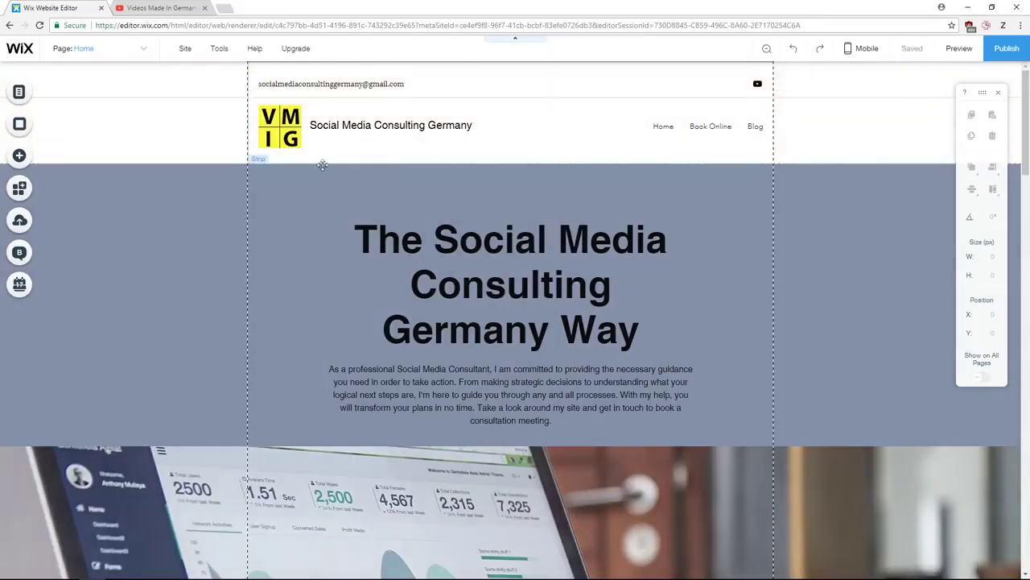
- Open the laptop-photo strip's background image choices and switch to free Wix images
{"action": "scroll", "coordinate": [599, 269], "scroll_direction": "down", "scroll_amount": 3}
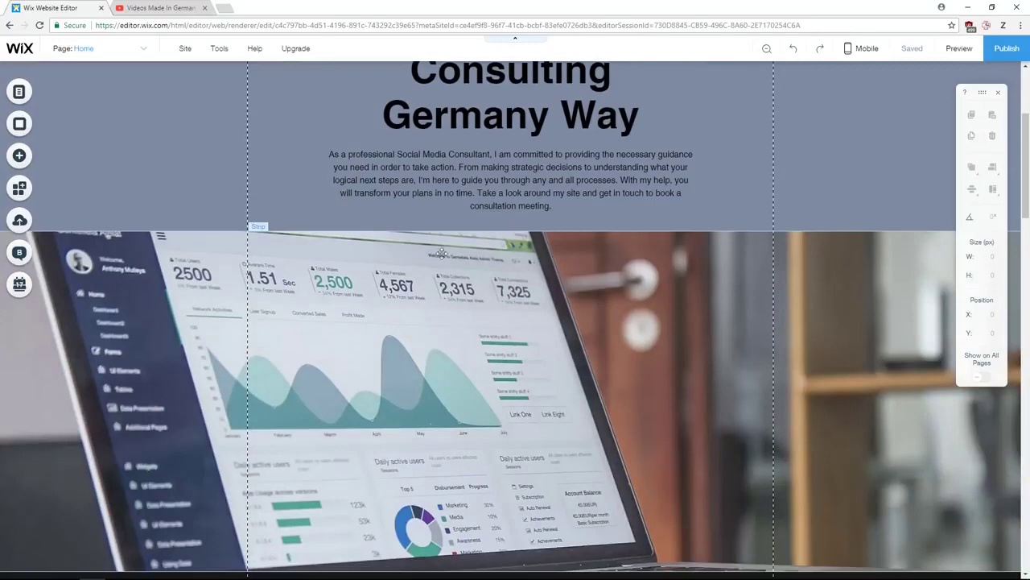
{"action": "left_click", "coordinate": [616, 328]}
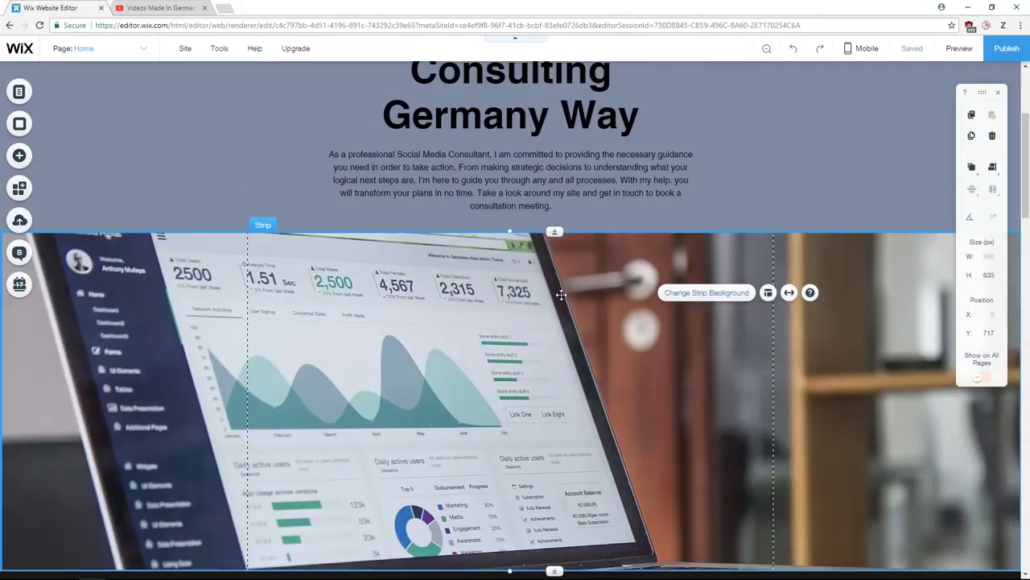
{"action": "left_click", "coordinate": [710, 293]}
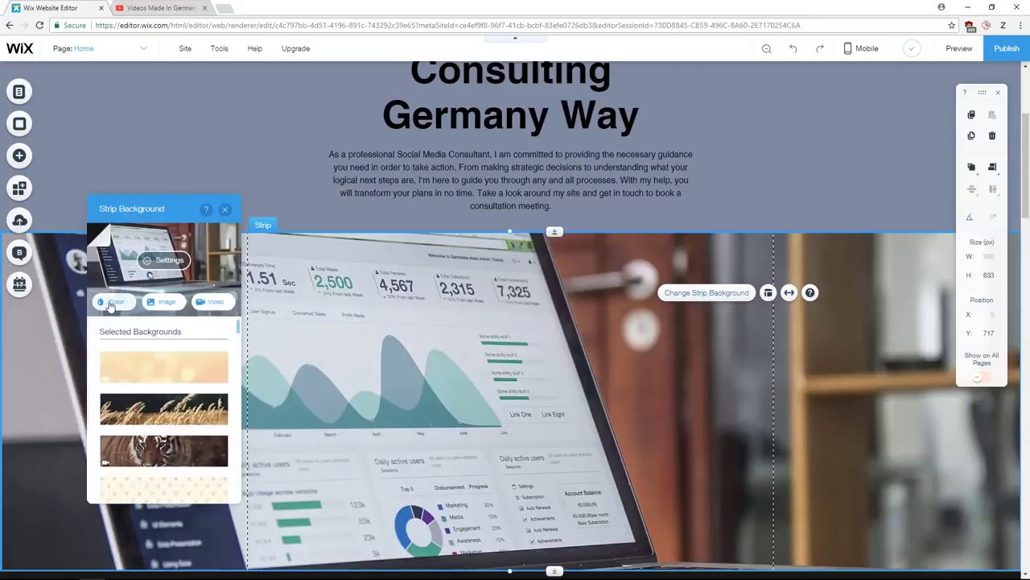
{"action": "left_click", "coordinate": [112, 301]}
{"action": "left_click", "coordinate": [211, 314]}
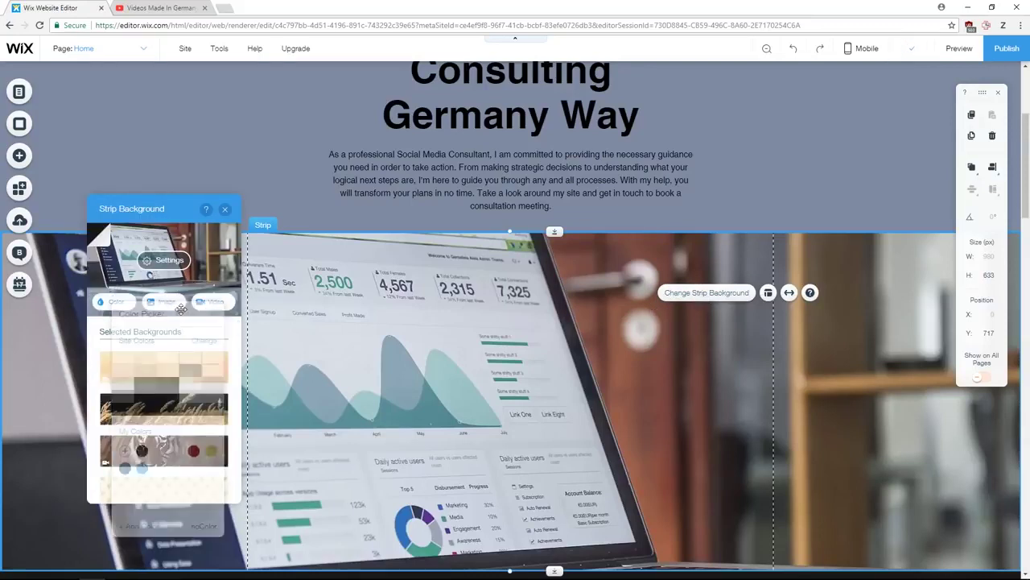
{"action": "left_click", "coordinate": [165, 304]}
{"action": "left_click", "coordinate": [233, 159]}
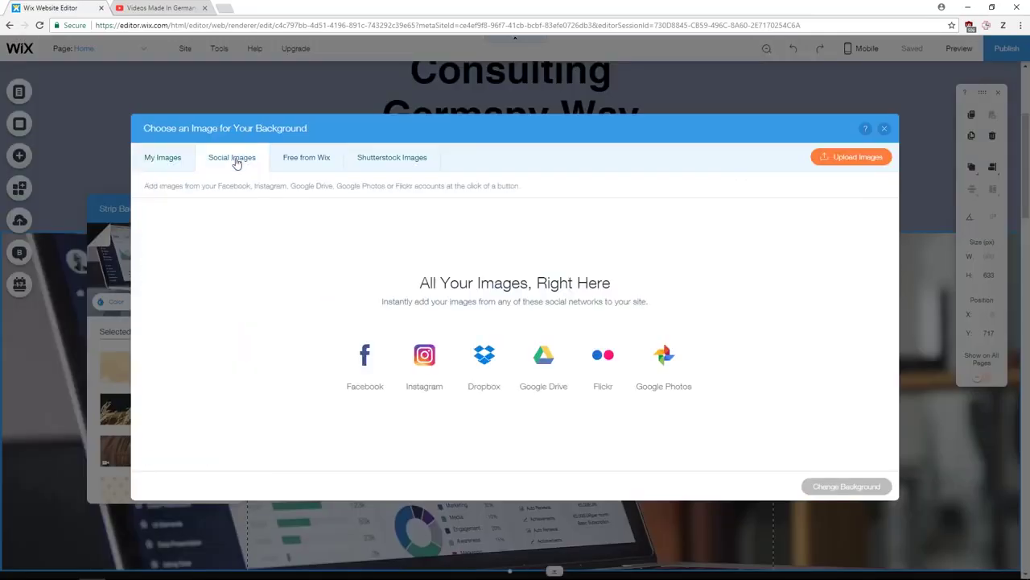
{"action": "left_click", "coordinate": [294, 160]}
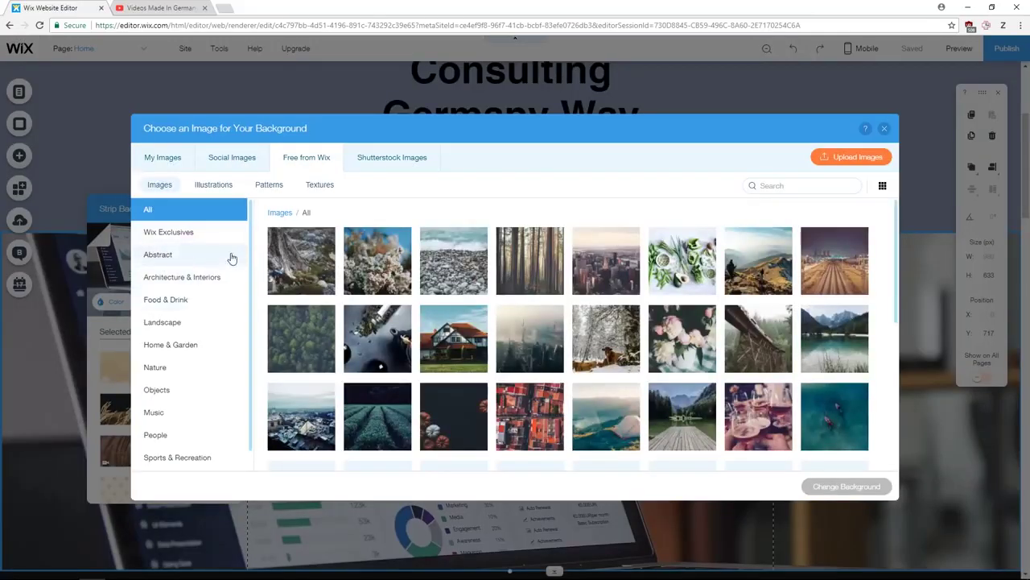
- Search the free images for 'bus' and apply the glass skyscraper photo as background
{"action": "left_click", "coordinate": [773, 185]}
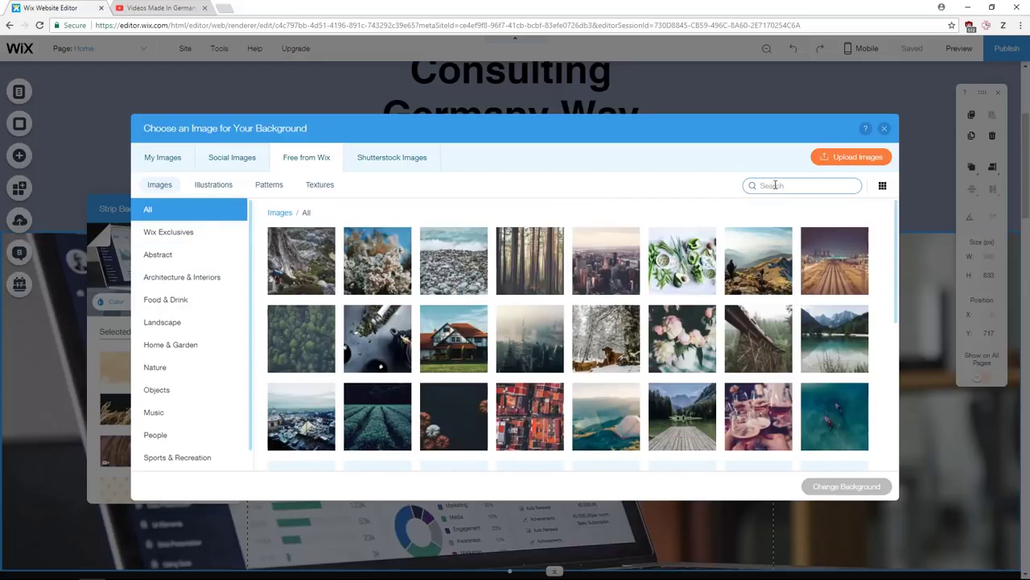
{"action": "type", "text": "business"}
{"action": "key", "text": "Return"}
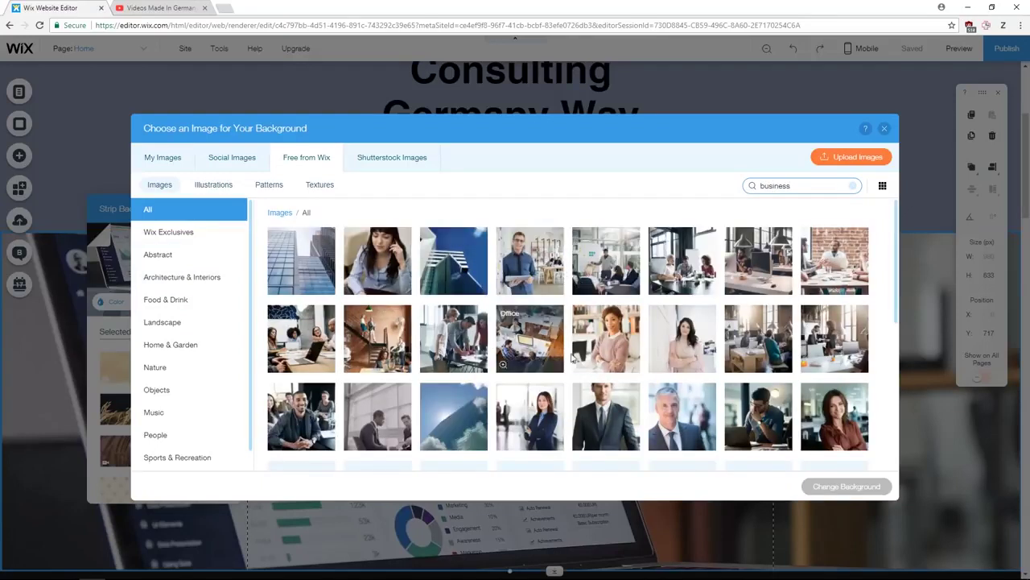
{"action": "left_click", "coordinate": [462, 414]}
{"action": "left_click", "coordinate": [883, 493]}
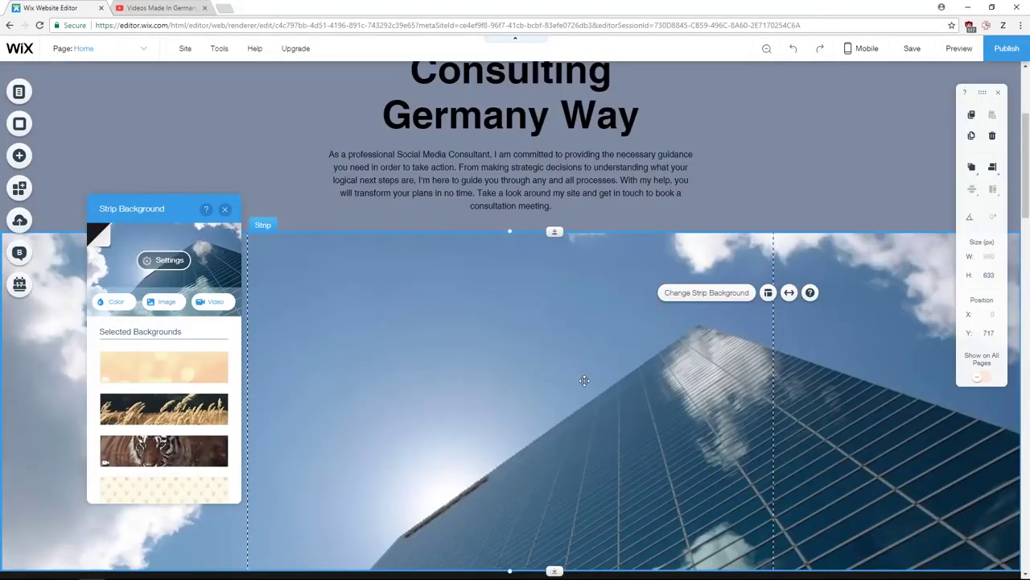
- Widen the heading-and-paragraph group slightly, drag it left, and nudge it 2 px further left
{"action": "scroll", "coordinate": [487, 342], "scroll_direction": "up", "scroll_amount": 3}
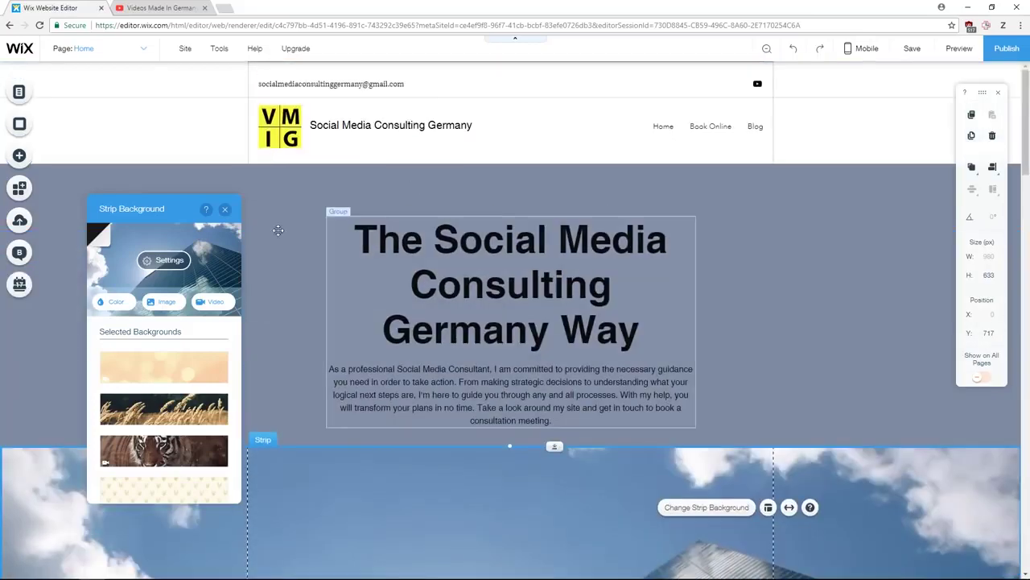
{"action": "left_click", "coordinate": [226, 210]}
{"action": "left_click", "coordinate": [498, 283]}
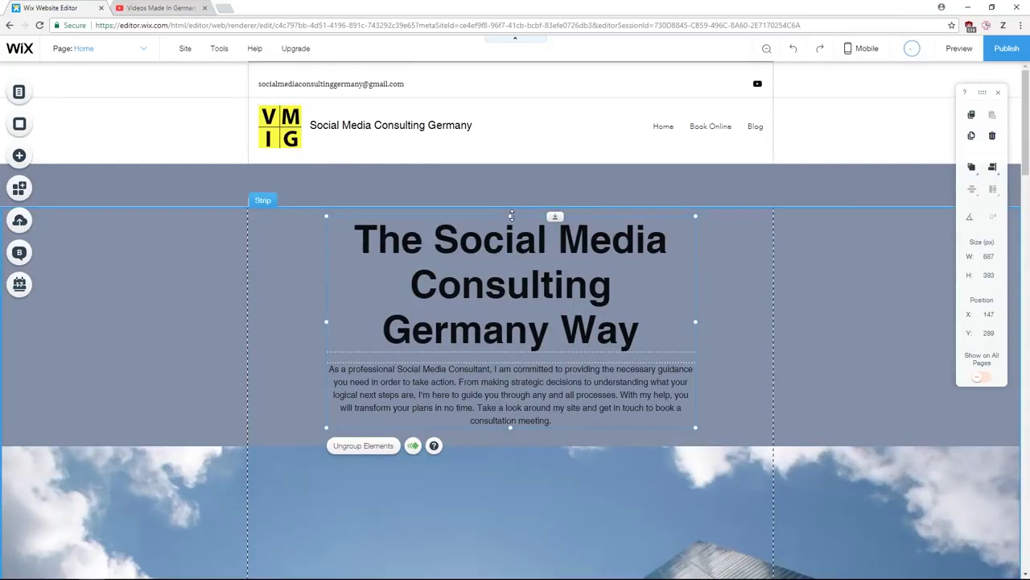
{"action": "mouse_move", "coordinate": [696, 321]}
{"action": "left_mouse_down"}
{"action": "mouse_move", "coordinate": [621, 324]}
{"action": "mouse_move", "coordinate": [690, 333]}
{"action": "mouse_move", "coordinate": [708, 322]}
{"action": "left_mouse_up"}
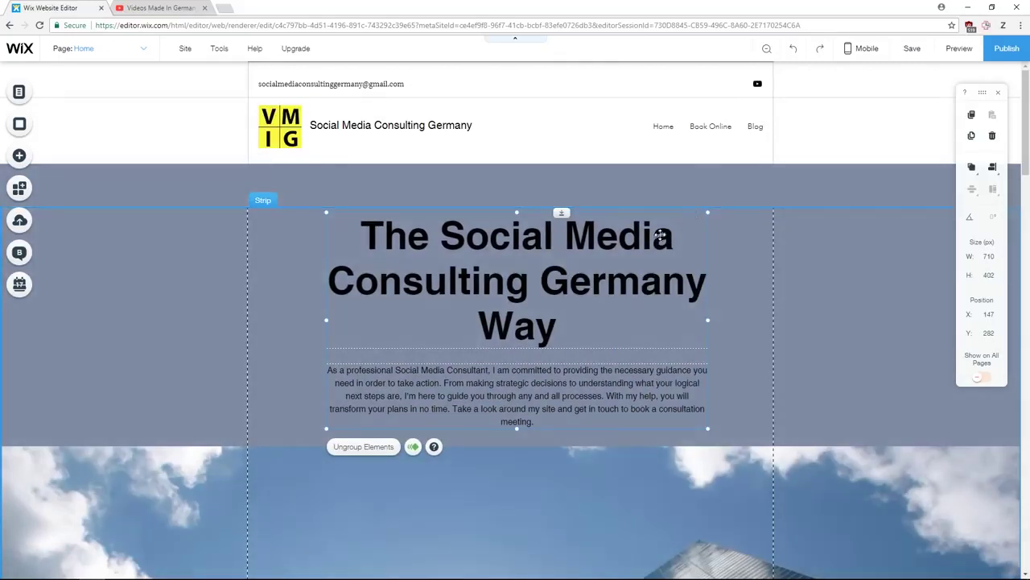
{"action": "left_click_drag", "start_coordinate": [530, 285], "coordinate": [464, 294]}
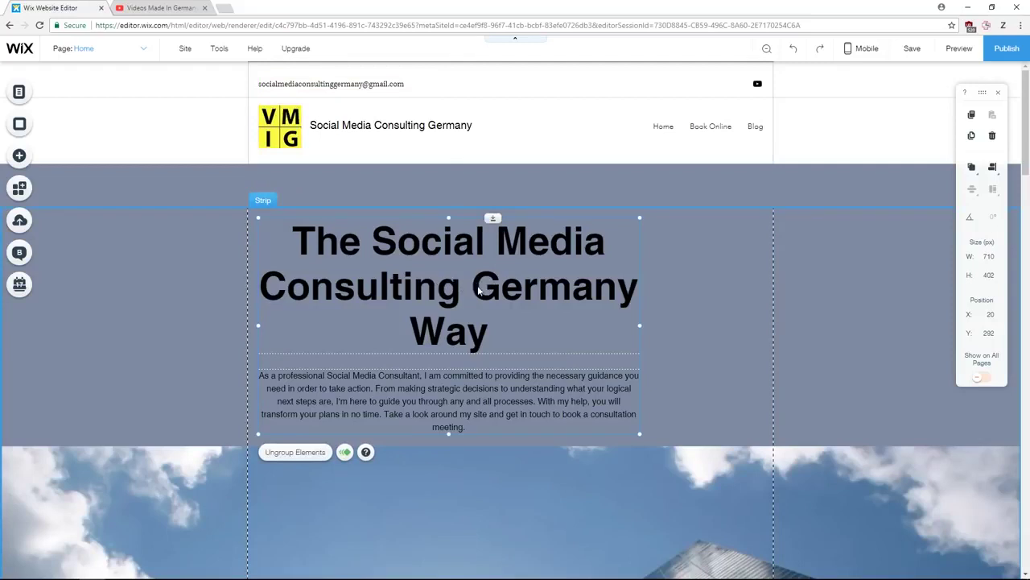
{"action": "key", "text": "Left"}
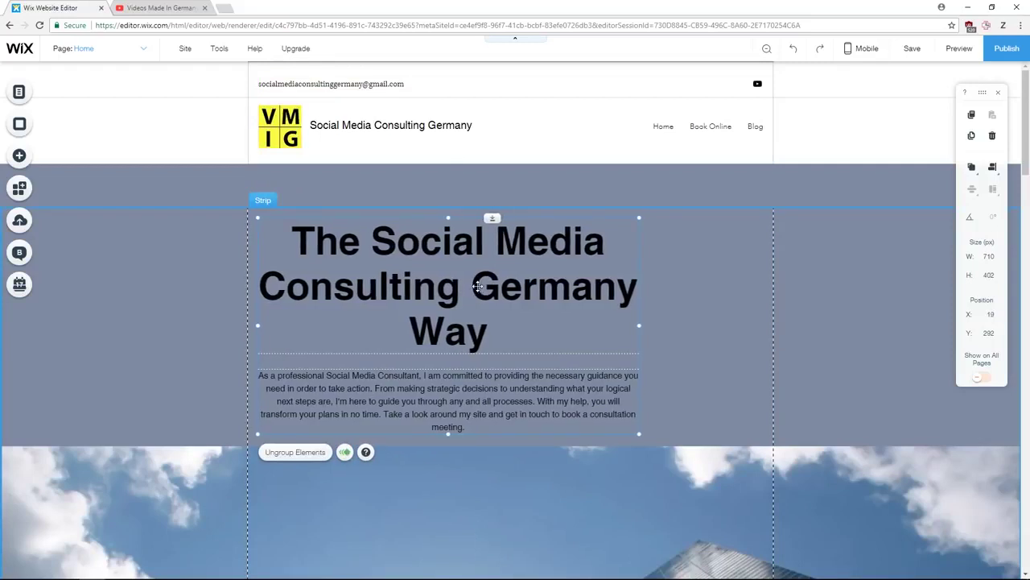
{"action": "key", "text": "Left"}
{"action": "key", "text": "Escape"}
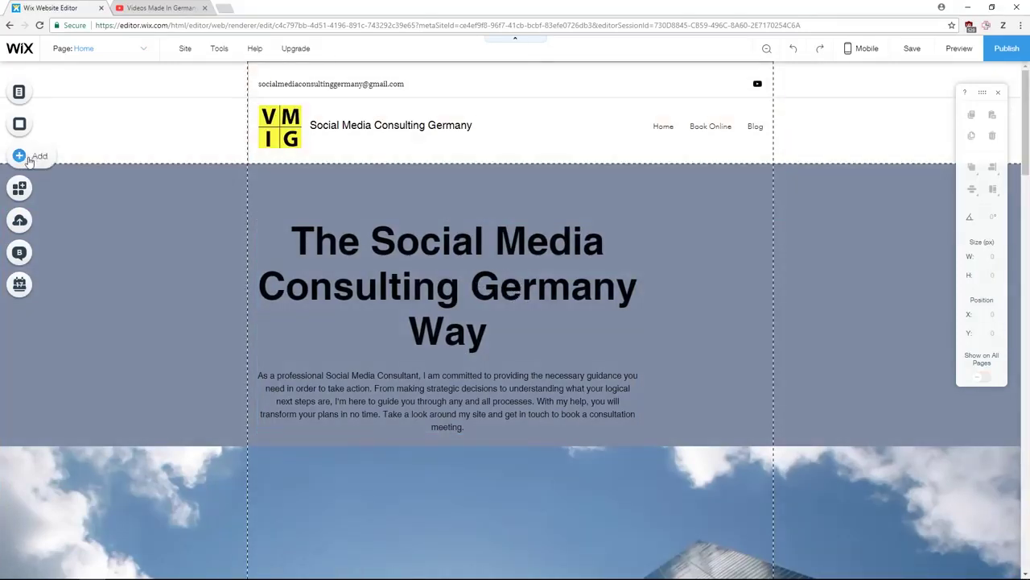
- Add a Contact Us button from the button designs onto the hero strip
{"action": "left_click", "coordinate": [18, 157]}
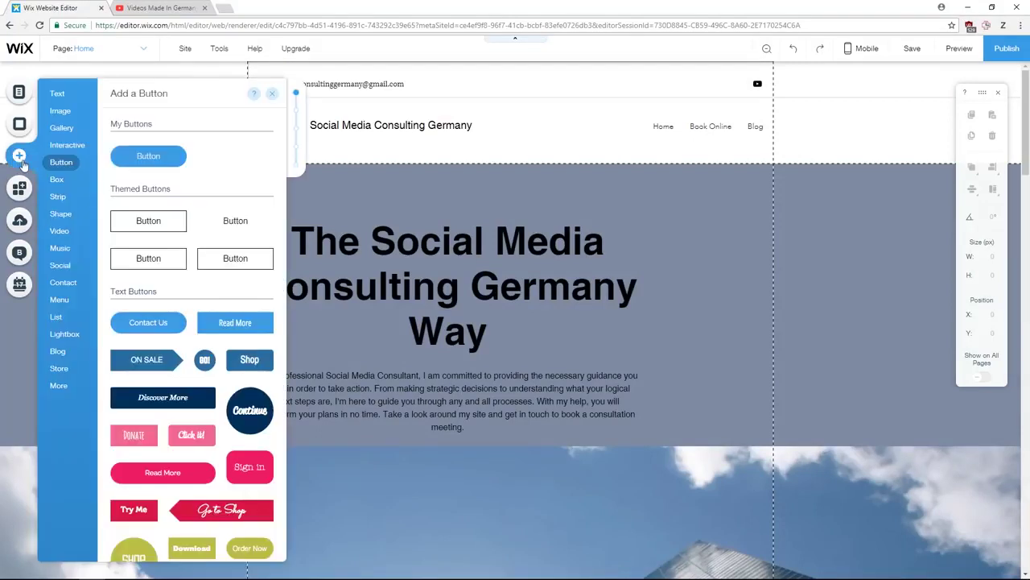
{"action": "left_click", "coordinate": [61, 162]}
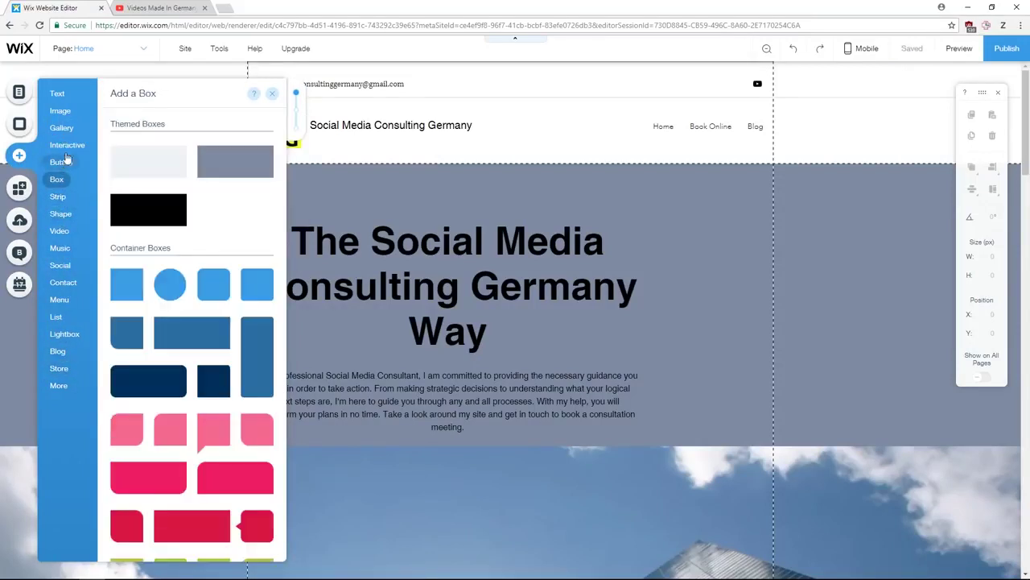
{"action": "mouse_move", "coordinate": [69, 166]}
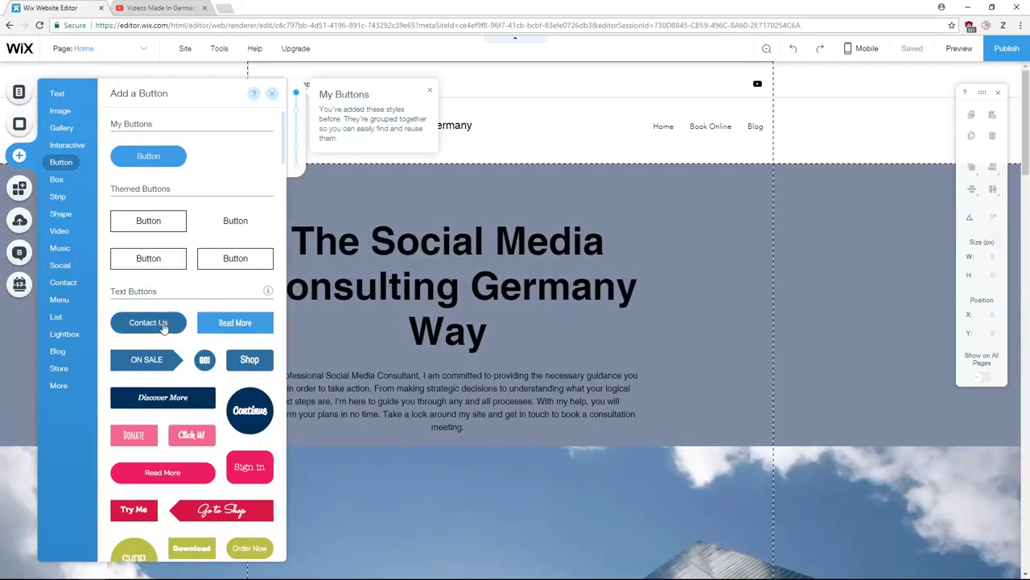
{"action": "left_click_drag", "start_coordinate": [171, 330], "coordinate": [709, 324]}
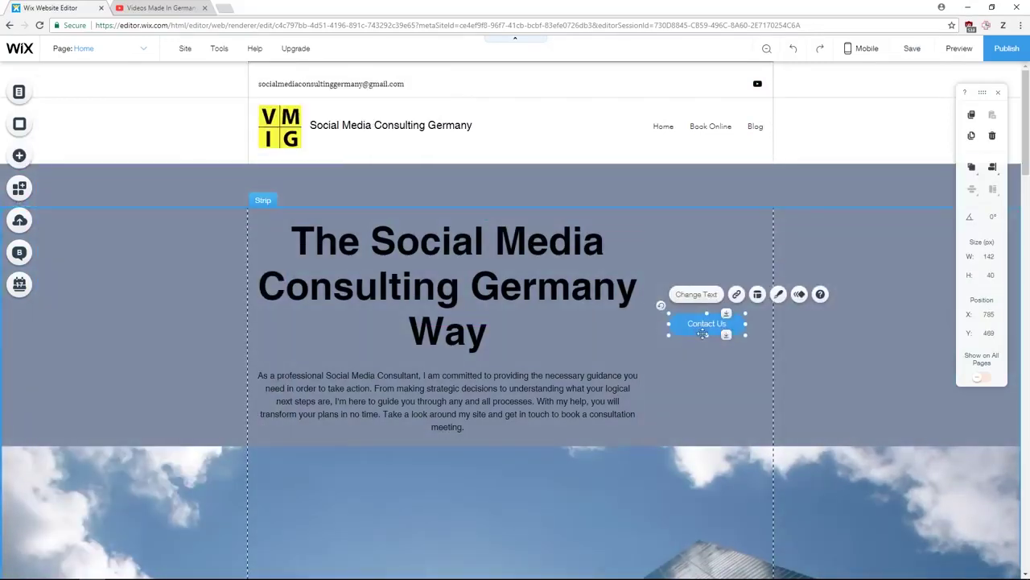
- Link the Contact Us button to the Book Online page
{"action": "left_click", "coordinate": [670, 356]}
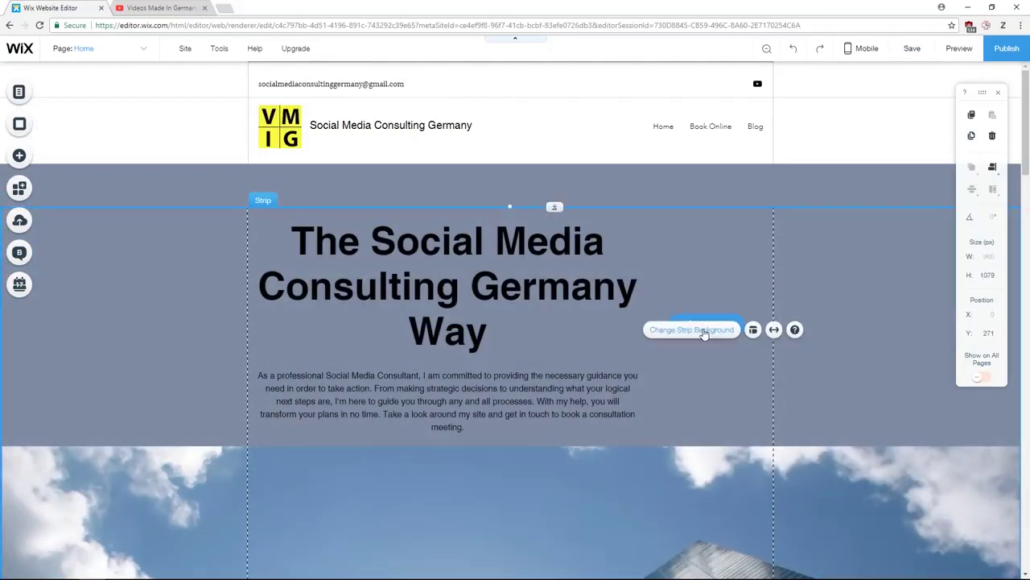
{"action": "left_click", "coordinate": [701, 330]}
{"action": "left_click", "coordinate": [689, 324]}
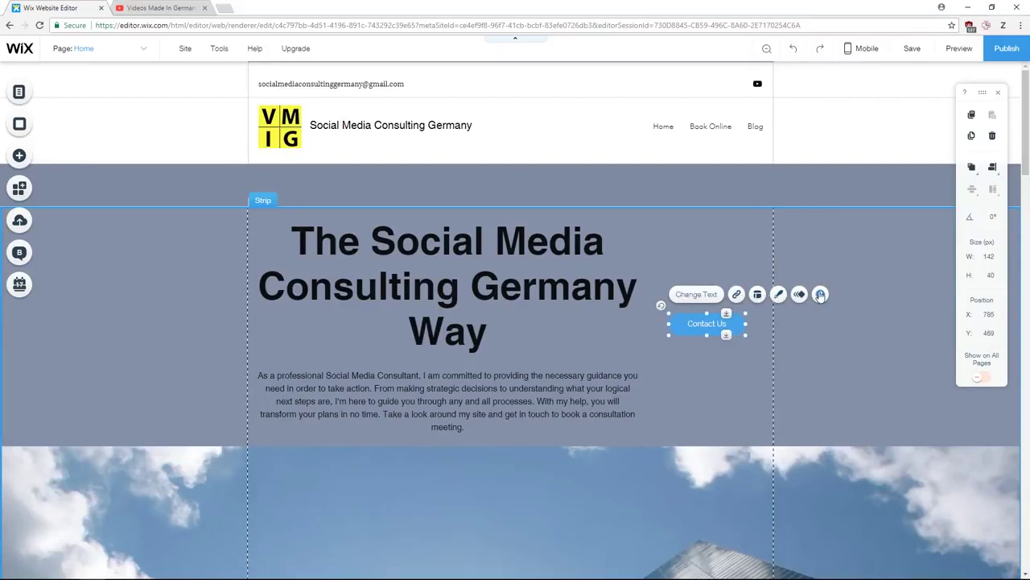
{"action": "left_click", "coordinate": [737, 294]}
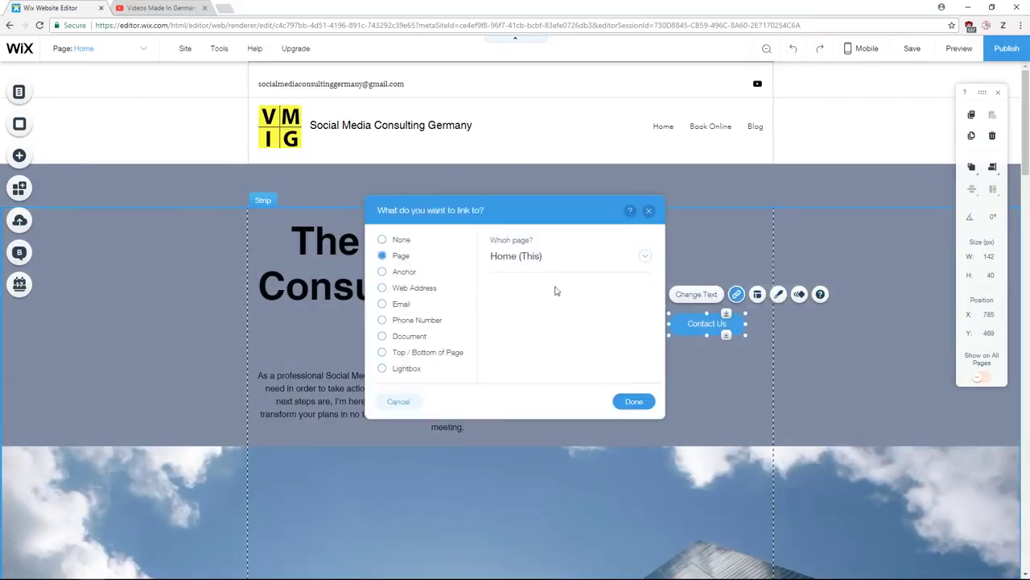
{"action": "left_click", "coordinate": [643, 264]}
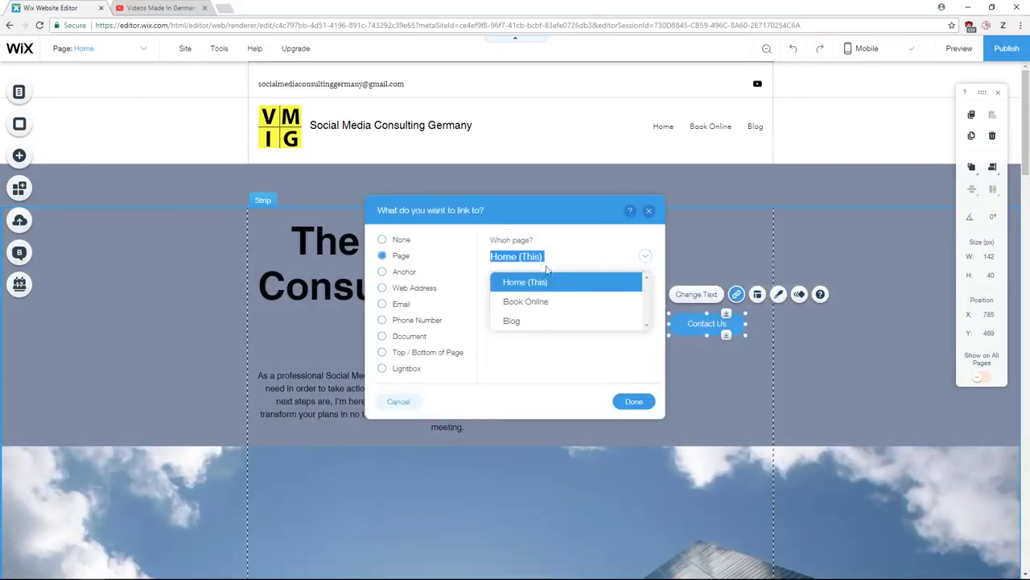
{"action": "left_click", "coordinate": [555, 302]}
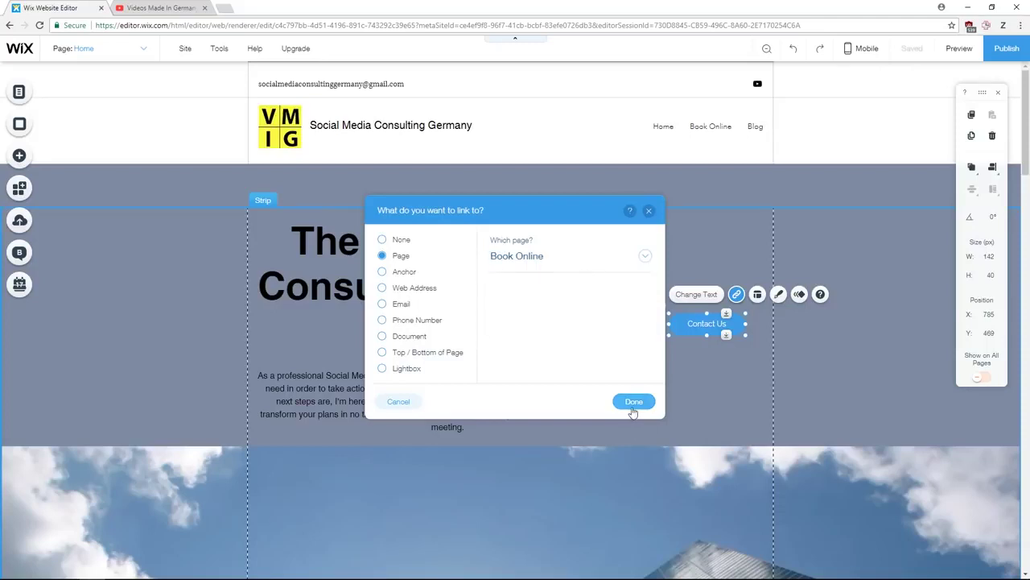
{"action": "left_click", "coordinate": [644, 401]}
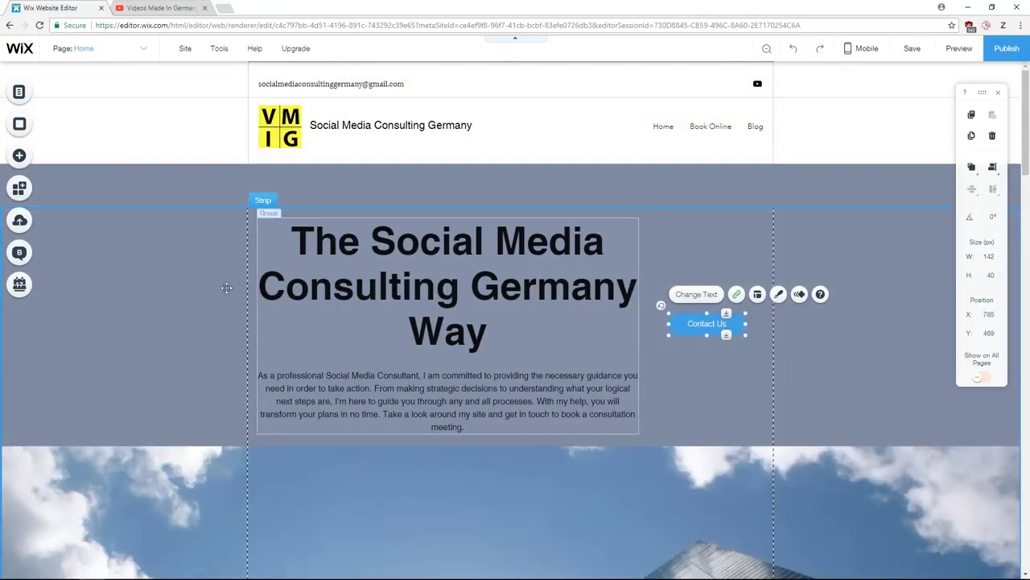
- In Zoom Out & Reorder view, drag the Contact Me section below Subscribe, just above the footer
{"action": "left_click", "coordinate": [767, 52]}
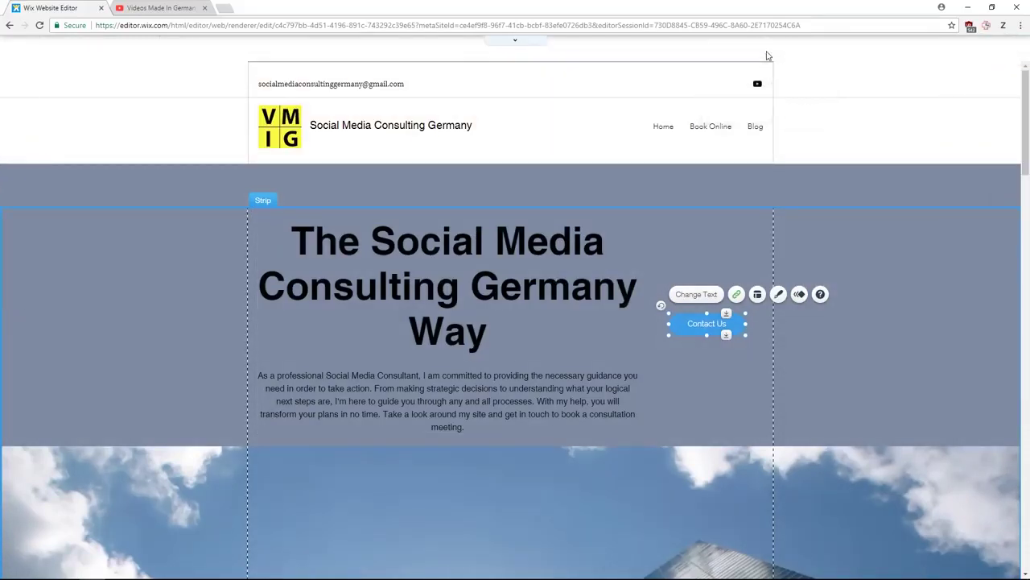
{"action": "scroll", "coordinate": [479, 201], "scroll_direction": "down", "scroll_amount": 10}
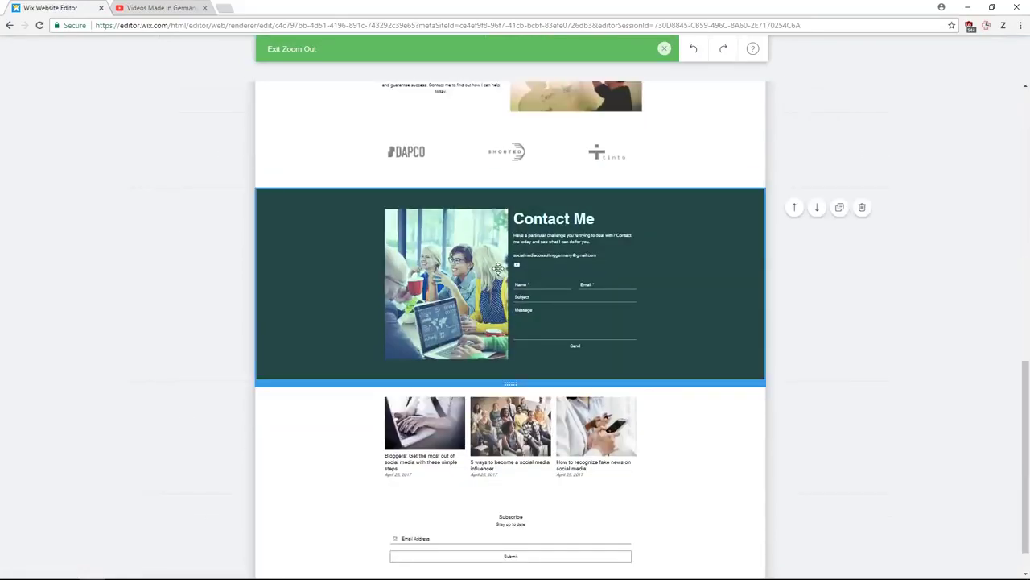
{"action": "left_click_drag", "start_coordinate": [617, 210], "coordinate": [572, 132]}
{"action": "left_click_drag", "start_coordinate": [563, 258], "coordinate": [573, 473]}
{"action": "scroll", "coordinate": [574, 472], "scroll_direction": "down", "scroll_amount": 2}
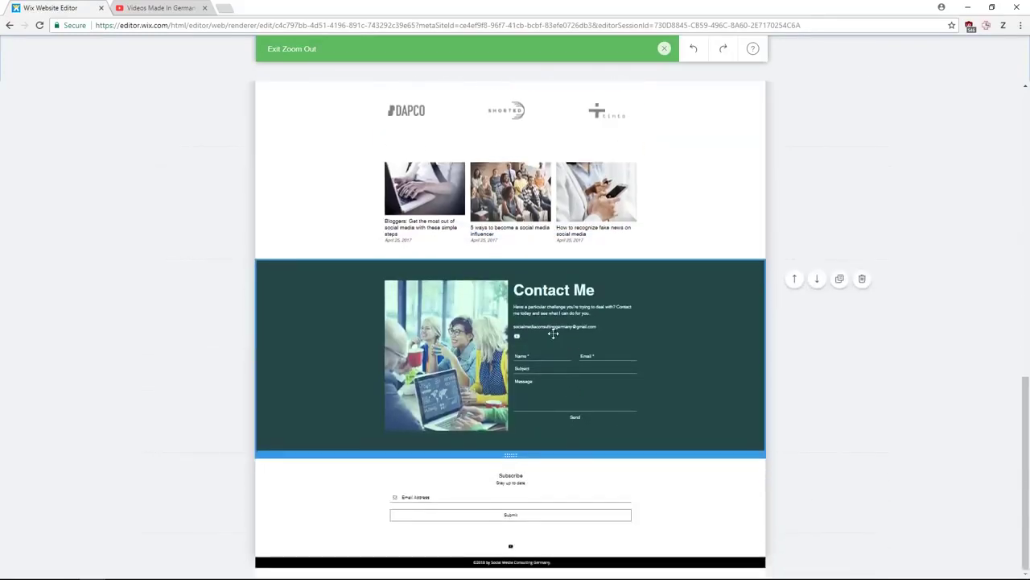
{"action": "left_click_drag", "start_coordinate": [553, 332], "coordinate": [567, 496]}
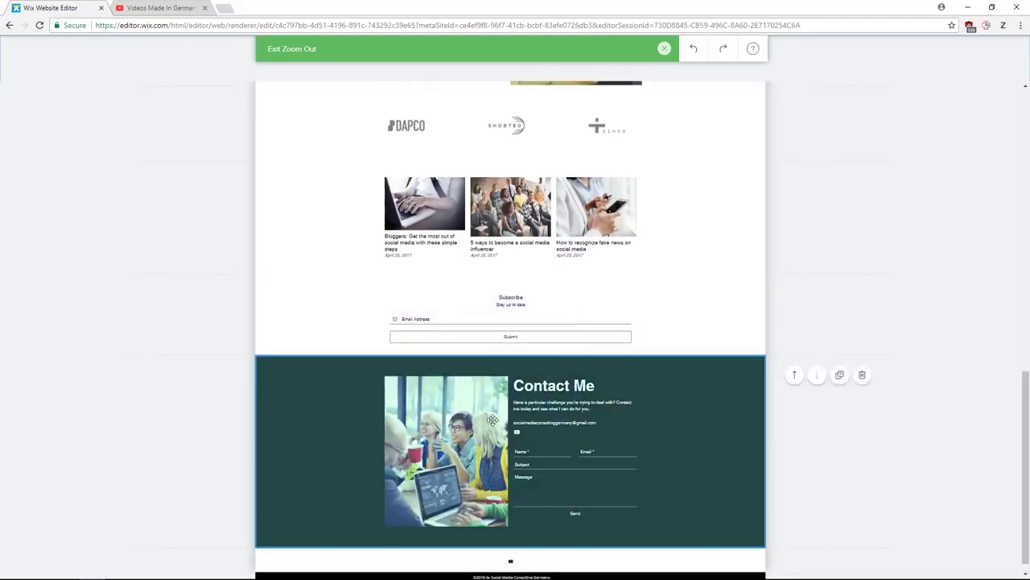
{"action": "left_click_drag", "start_coordinate": [444, 318], "coordinate": [555, 350]}
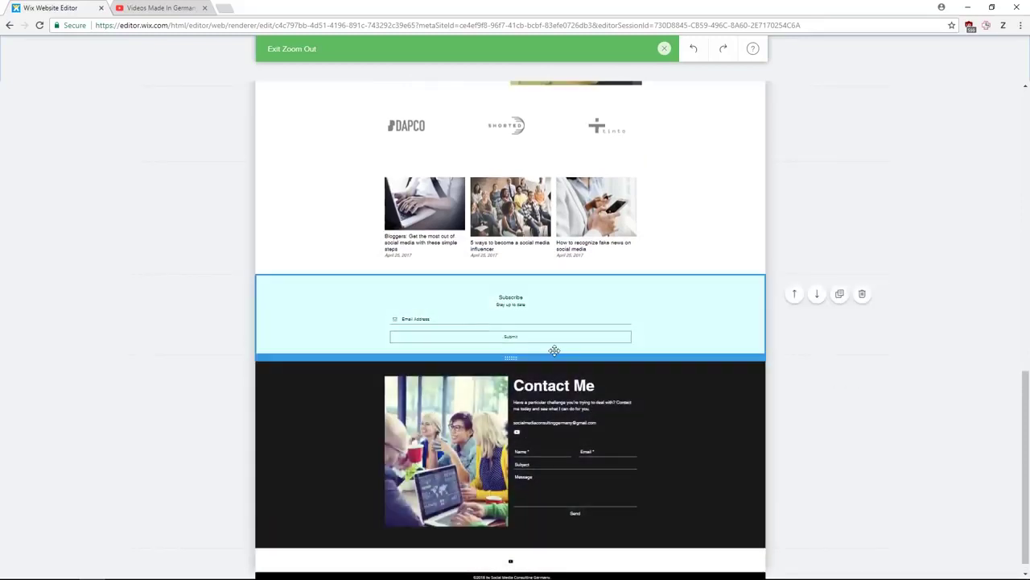
{"action": "left_click", "coordinate": [665, 48]}
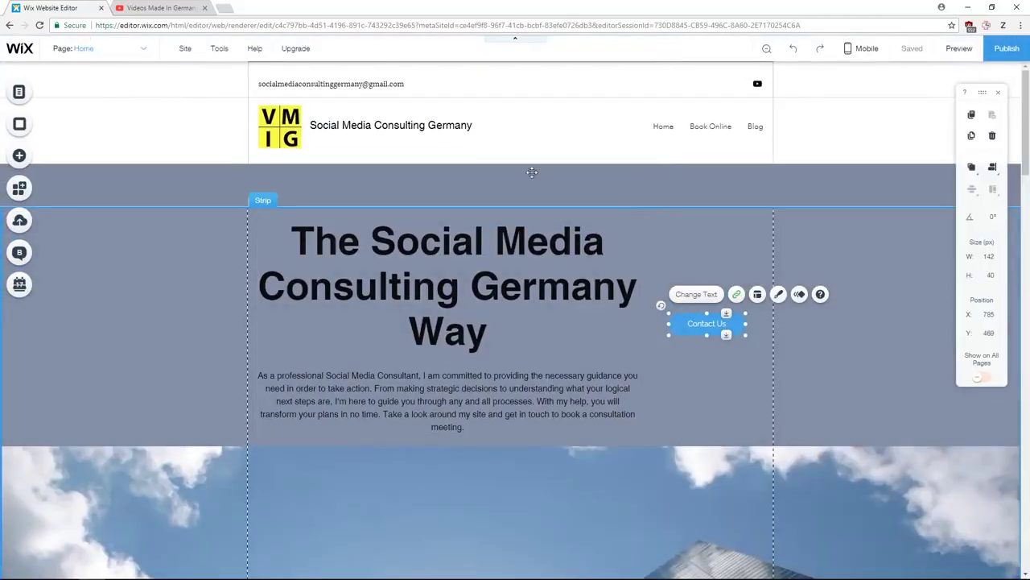
- Add a blank page named New Page from Manage Pages in the Site Menu
{"action": "left_click", "coordinate": [143, 53]}
{"action": "left_click", "coordinate": [99, 182]}
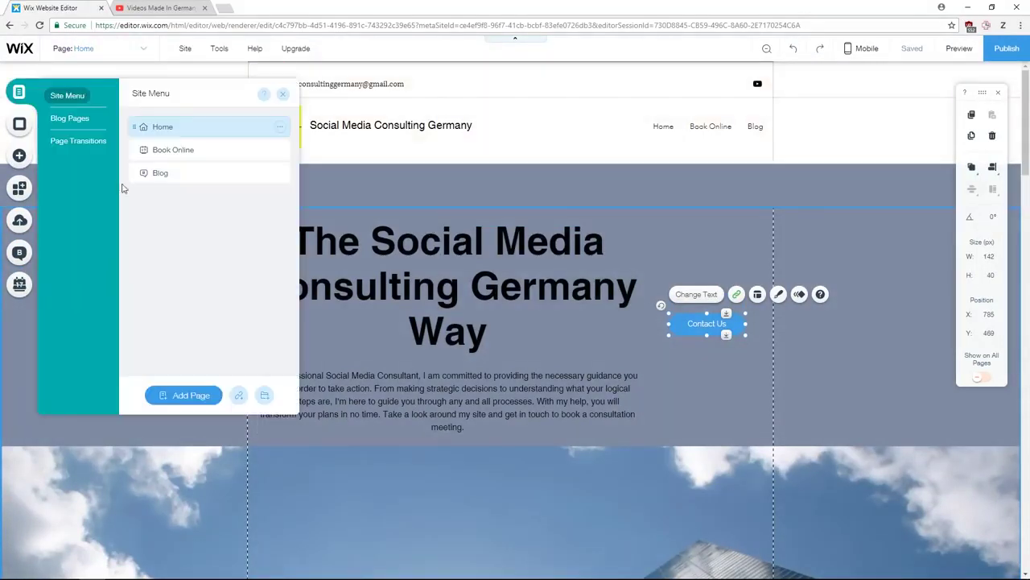
{"action": "left_click", "coordinate": [193, 395]}
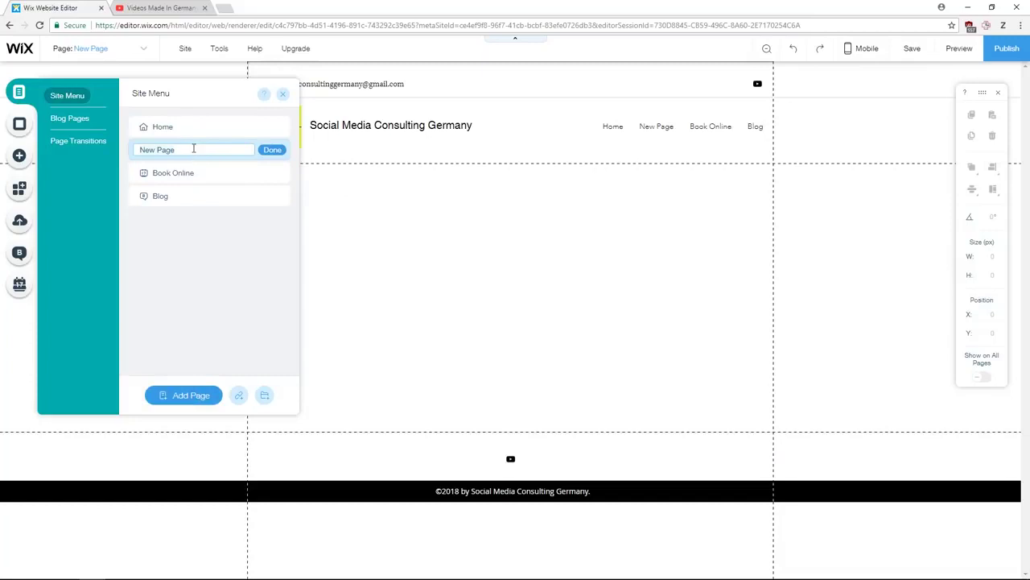
- Keep the name New Page, then add a Classic (Black) strip and stretch it to 513 px tall
{"action": "left_click", "coordinate": [273, 150]}
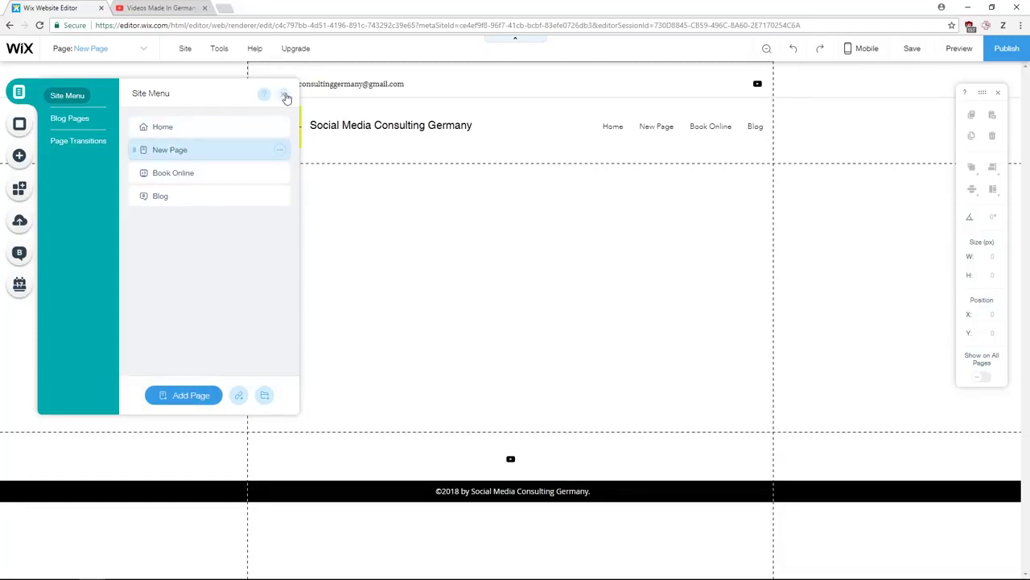
{"action": "left_click", "coordinate": [285, 97]}
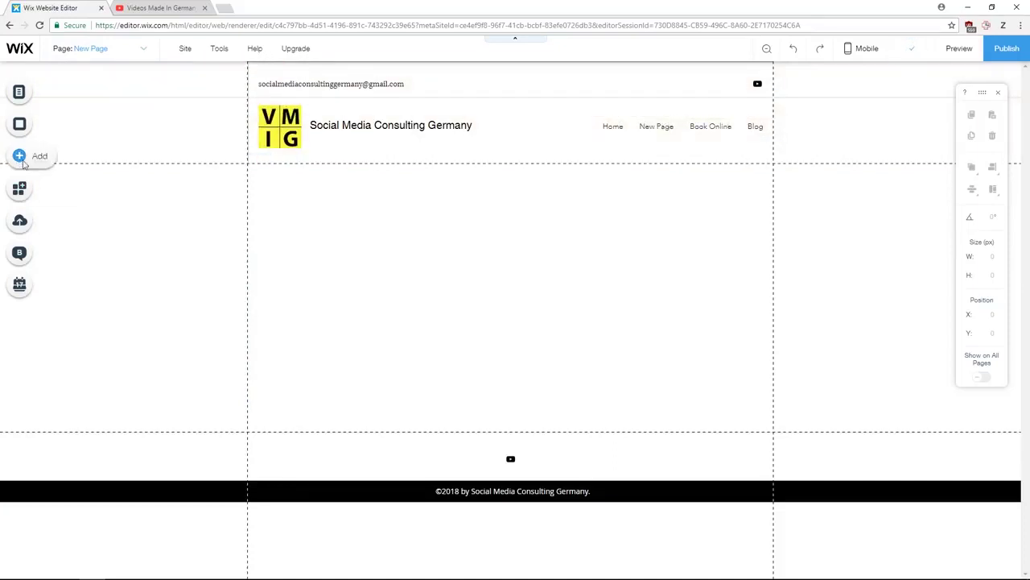
{"action": "left_click", "coordinate": [22, 161]}
{"action": "mouse_move", "coordinate": [55, 197]}
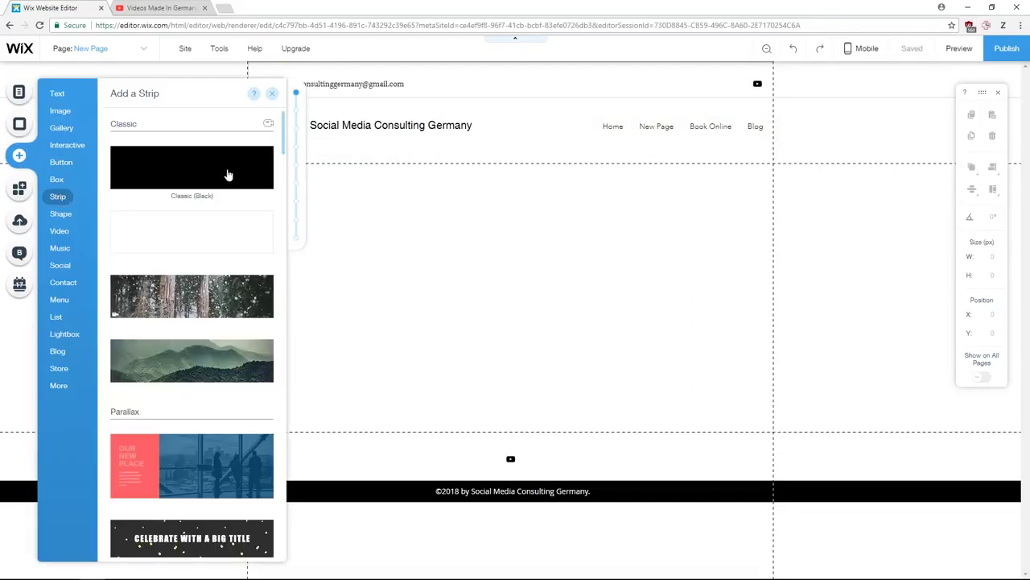
{"action": "left_click_drag", "start_coordinate": [228, 175], "coordinate": [521, 257]}
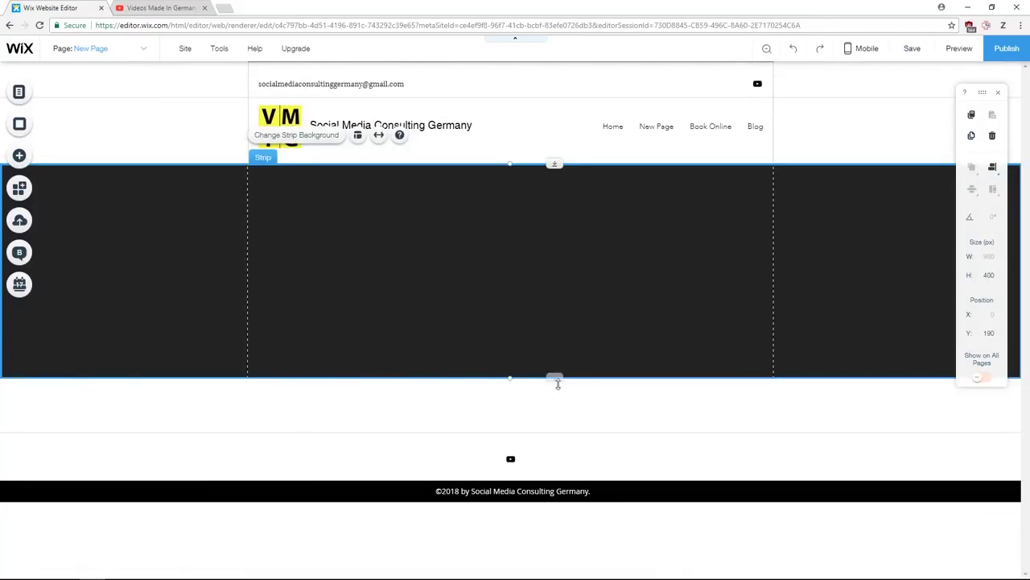
{"action": "left_click_drag", "start_coordinate": [555, 379], "coordinate": [563, 443]}
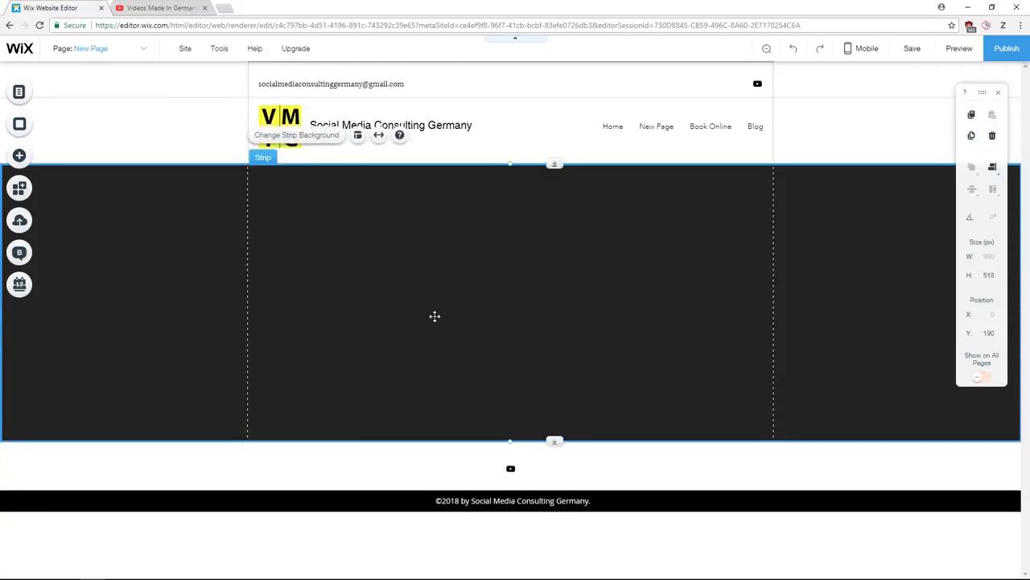
{"action": "left_click", "coordinate": [26, 157]}
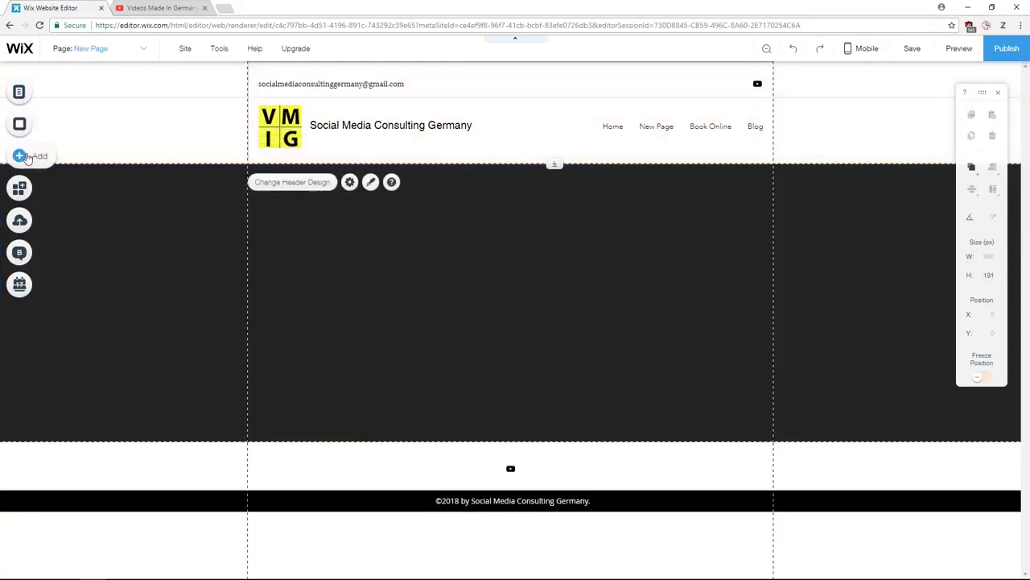
- Place a Page Title heading near the top of the black strip
{"action": "left_click", "coordinate": [24, 157]}
{"action": "left_click", "coordinate": [62, 102]}
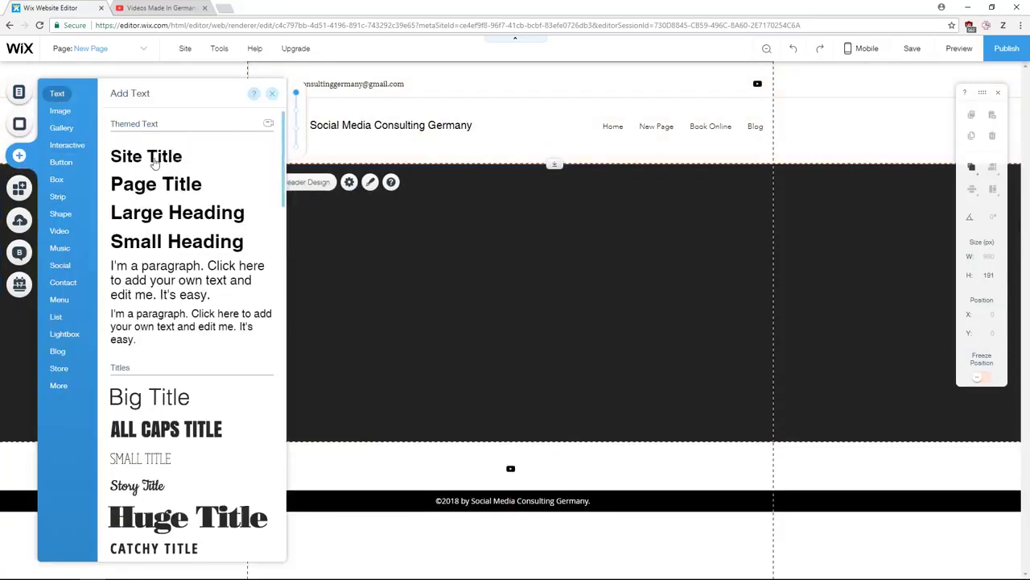
{"action": "left_click_drag", "start_coordinate": [152, 184], "coordinate": [472, 216]}
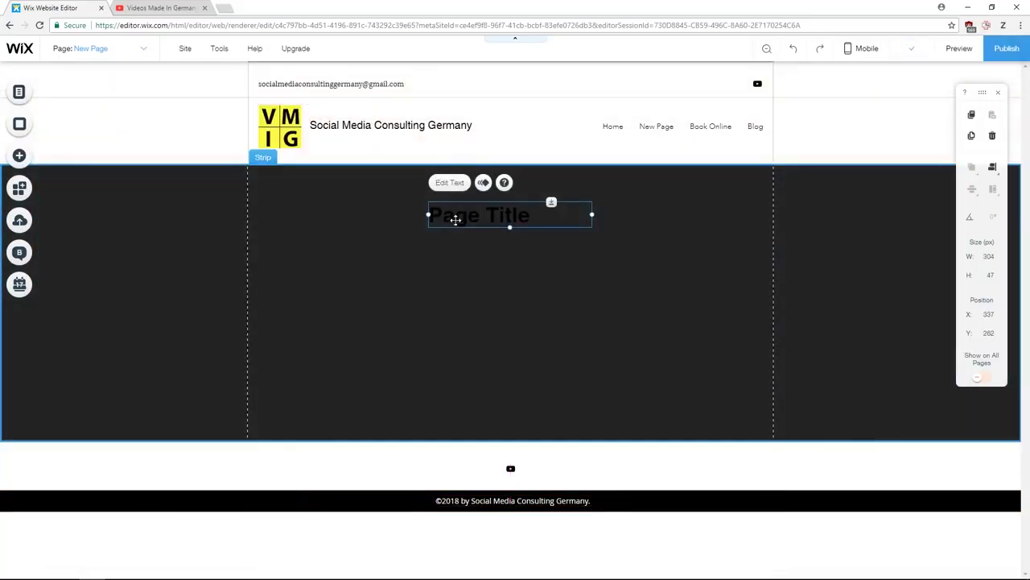
{"action": "mouse_move", "coordinate": [222, 58]}
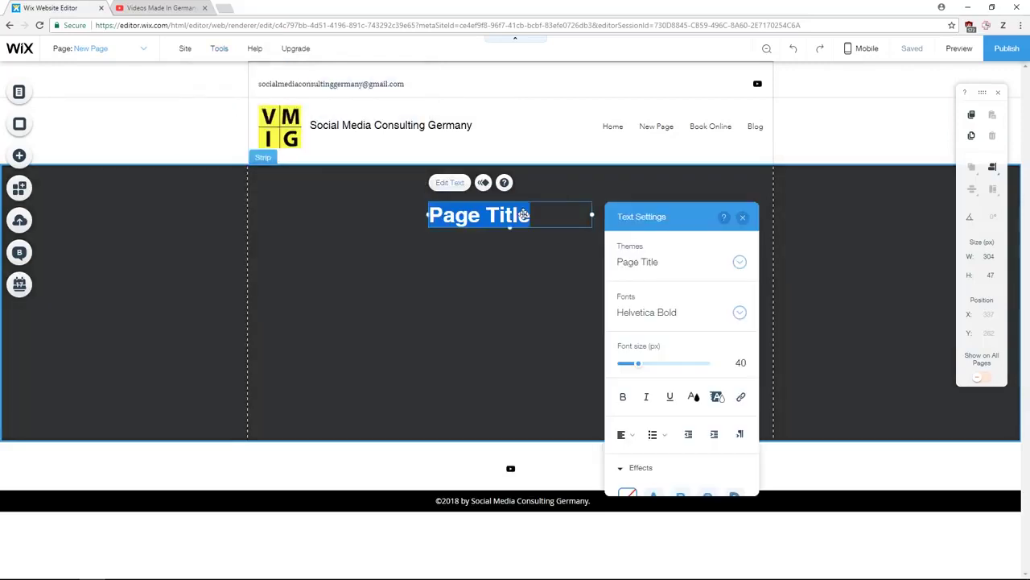
- Recolour the Page Title heading text white
{"action": "left_click", "coordinate": [452, 183]}
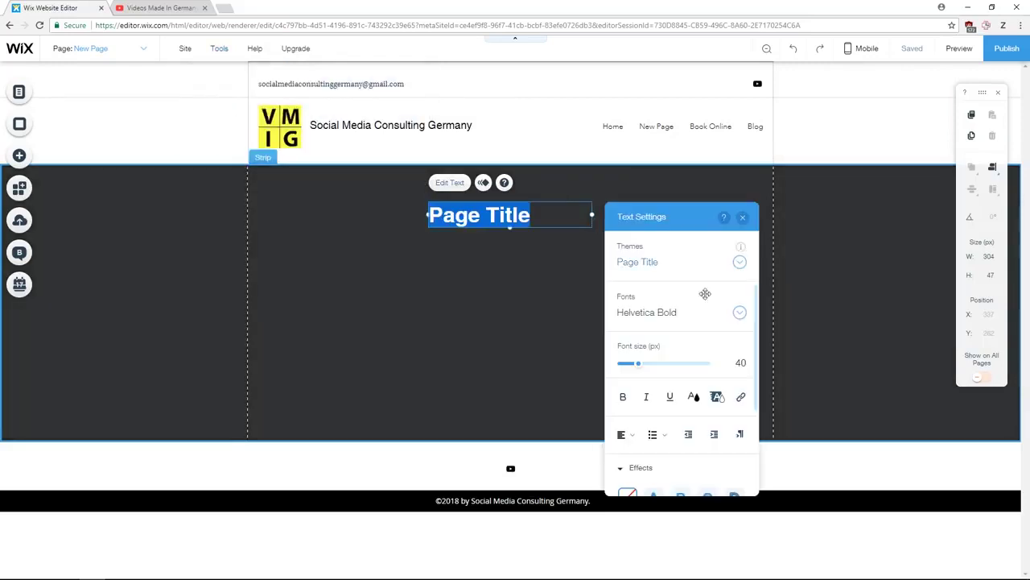
{"action": "scroll", "coordinate": [658, 382], "scroll_direction": "down", "scroll_amount": 3}
{"action": "scroll", "coordinate": [658, 382], "scroll_direction": "up", "scroll_amount": 2}
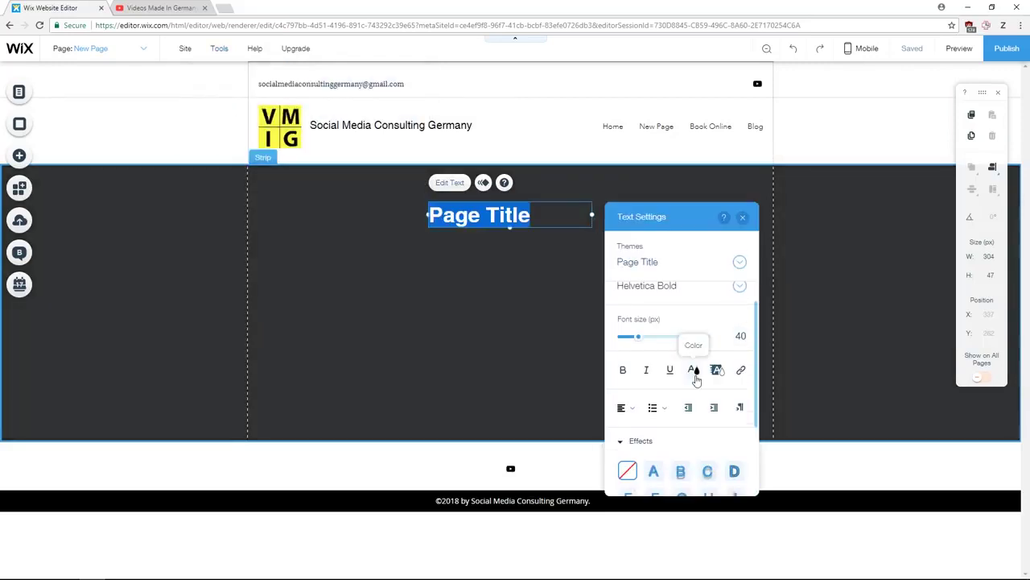
{"action": "left_click", "coordinate": [693, 370]}
{"action": "left_click", "coordinate": [646, 391]}
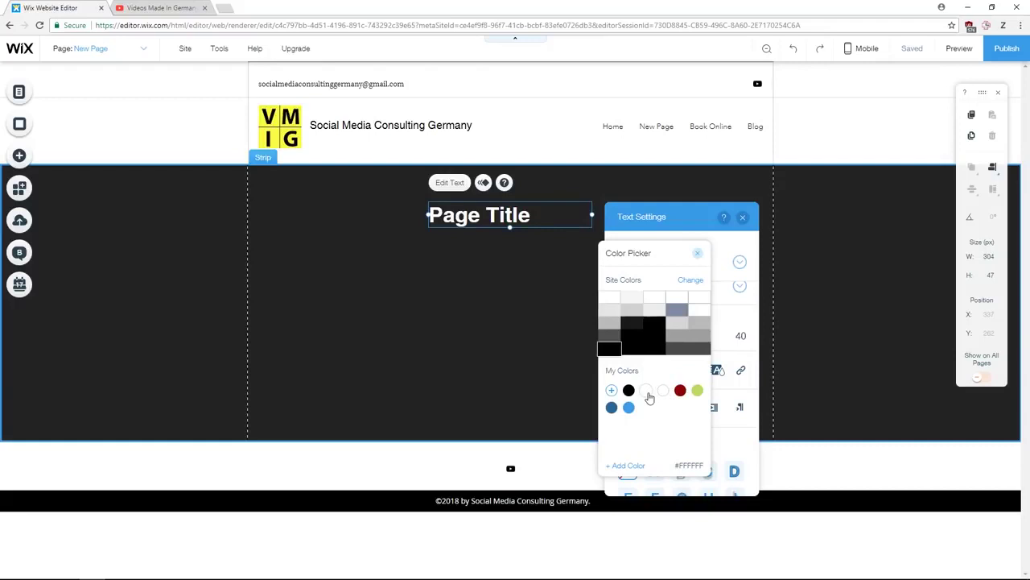
{"action": "left_click", "coordinate": [705, 251]}
{"action": "left_click", "coordinate": [521, 258]}
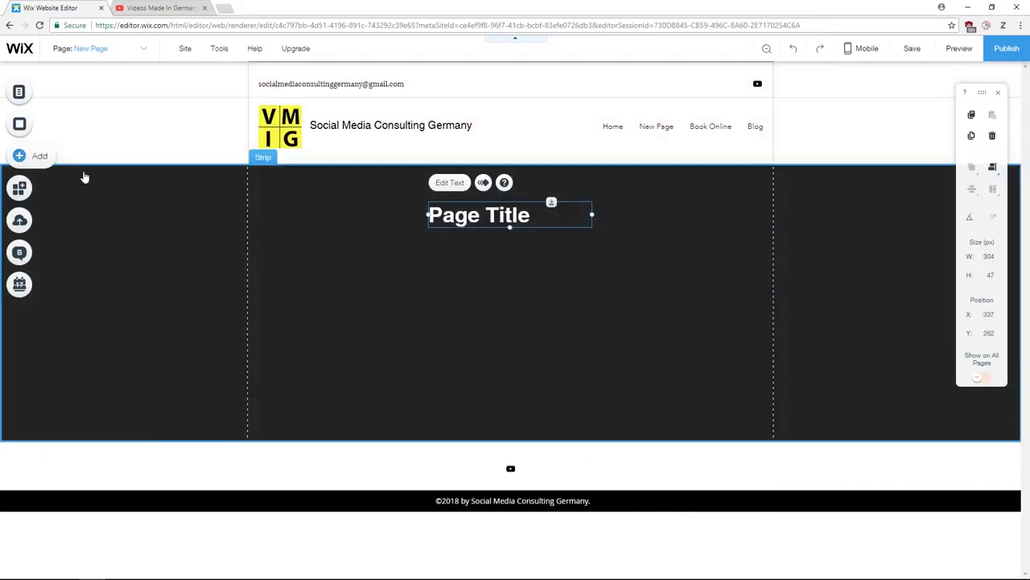
{"action": "left_click", "coordinate": [24, 161]}
- Add the free Abstract blue network image (600 × 338 px) and position it under the Page Title
{"action": "left_click", "coordinate": [63, 111]}
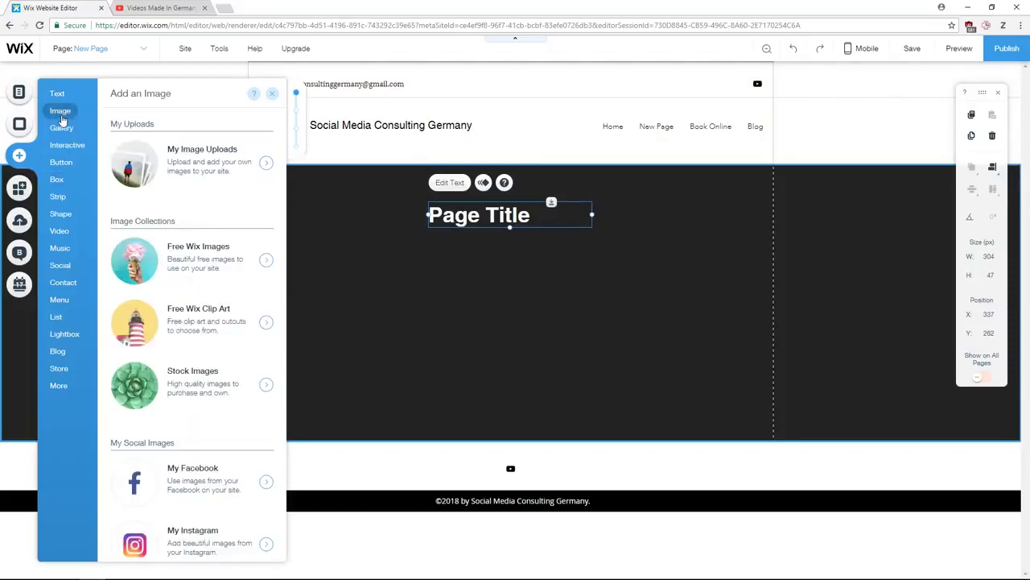
{"action": "left_click", "coordinate": [171, 273]}
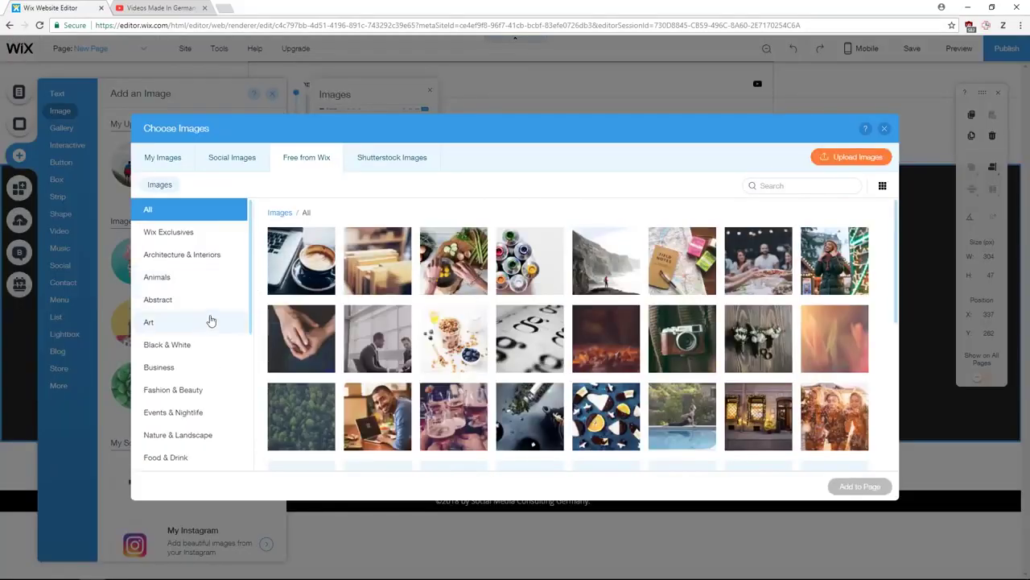
{"action": "left_click", "coordinate": [200, 304]}
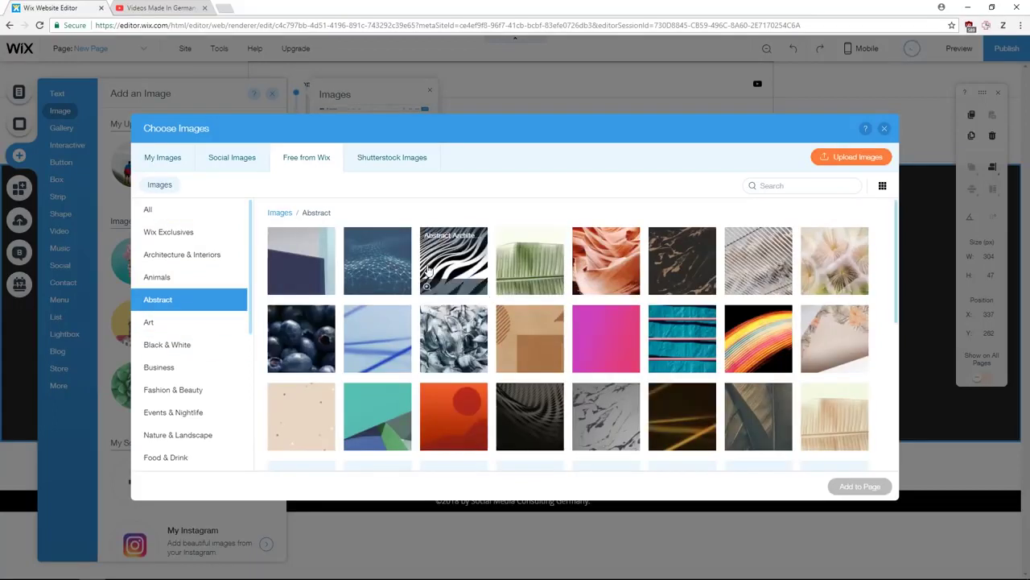
{"action": "left_click", "coordinate": [378, 264]}
{"action": "left_click", "coordinate": [865, 486]}
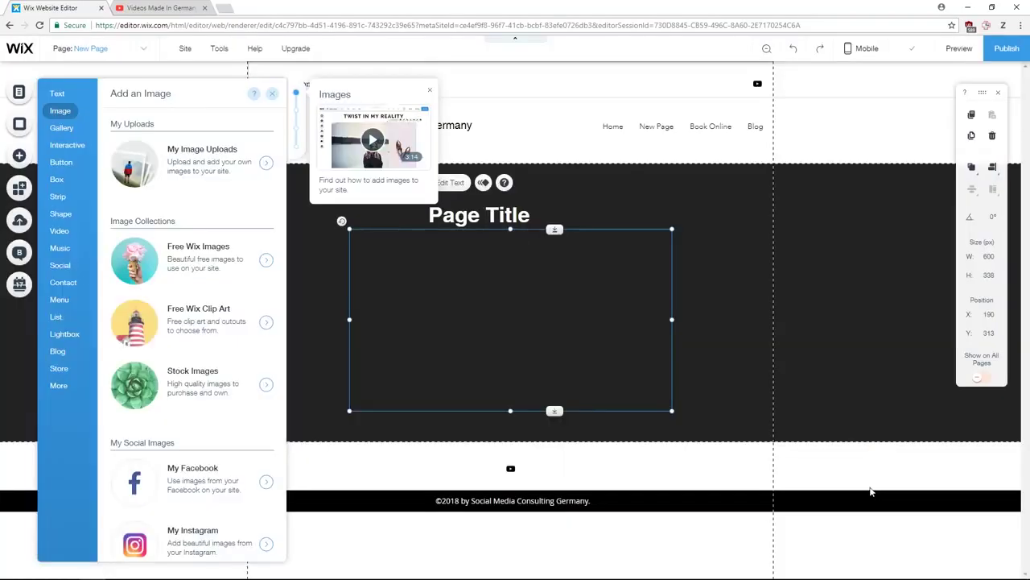
{"action": "mouse_move", "coordinate": [495, 320]}
{"action": "left_mouse_down"}
{"action": "mouse_move", "coordinate": [472, 325]}
{"action": "mouse_move", "coordinate": [502, 328]}
{"action": "left_mouse_up"}
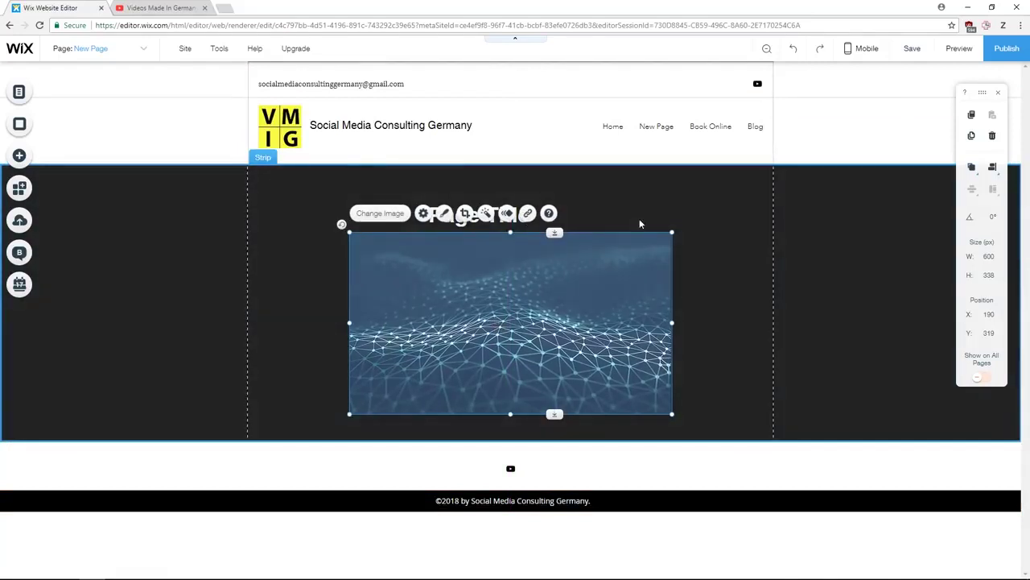
{"action": "left_click", "coordinate": [641, 216]}
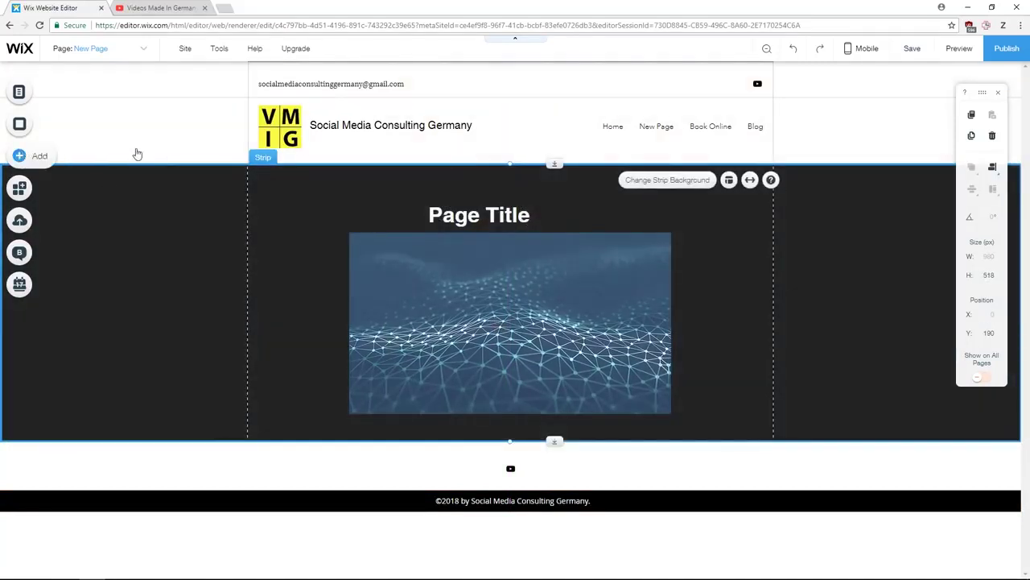
- Add a white strip below the black strip on New Page
{"action": "left_click", "coordinate": [40, 155]}
{"action": "left_click", "coordinate": [57, 197]}
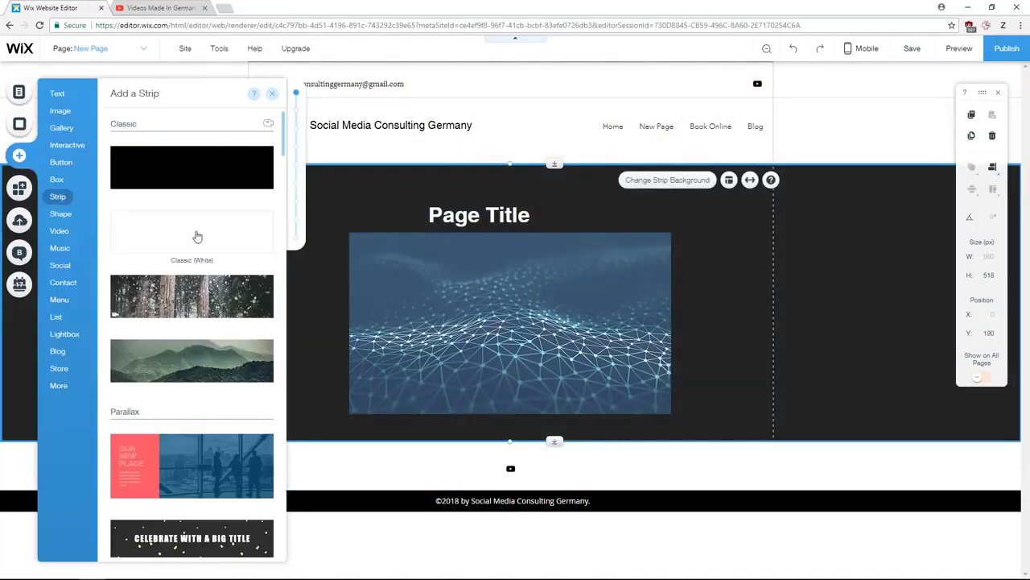
{"action": "left_click_drag", "start_coordinate": [196, 234], "coordinate": [570, 467]}
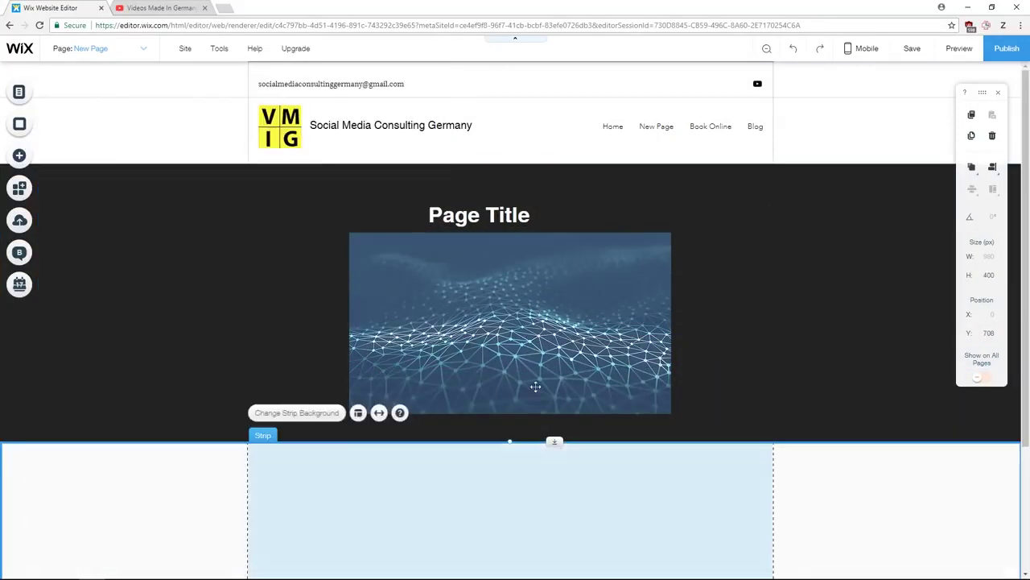
- Set the white strip's background to the free Rolling Tide beach-sunset video
{"action": "left_click", "coordinate": [303, 246]}
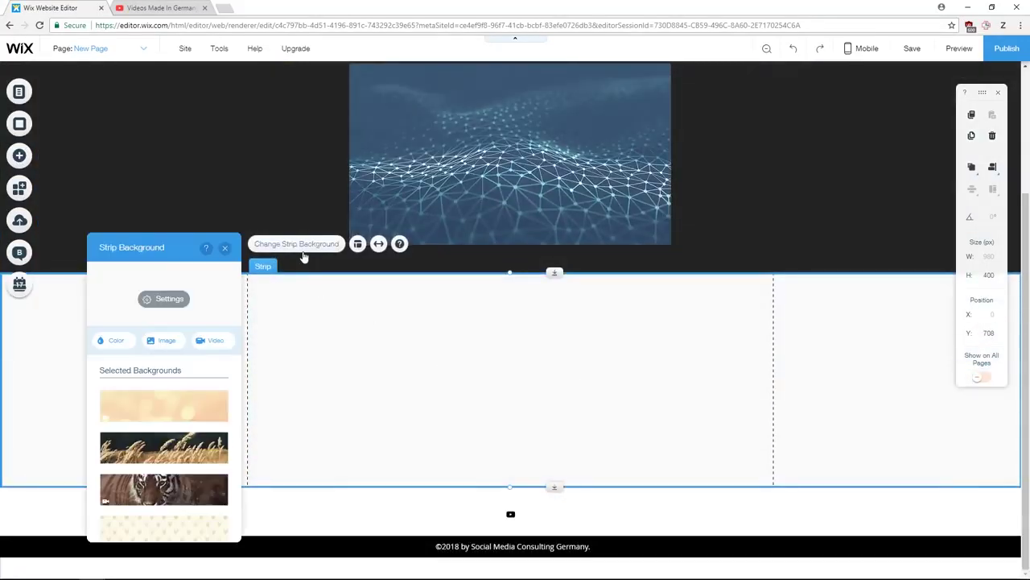
{"action": "left_click", "coordinate": [216, 341]}
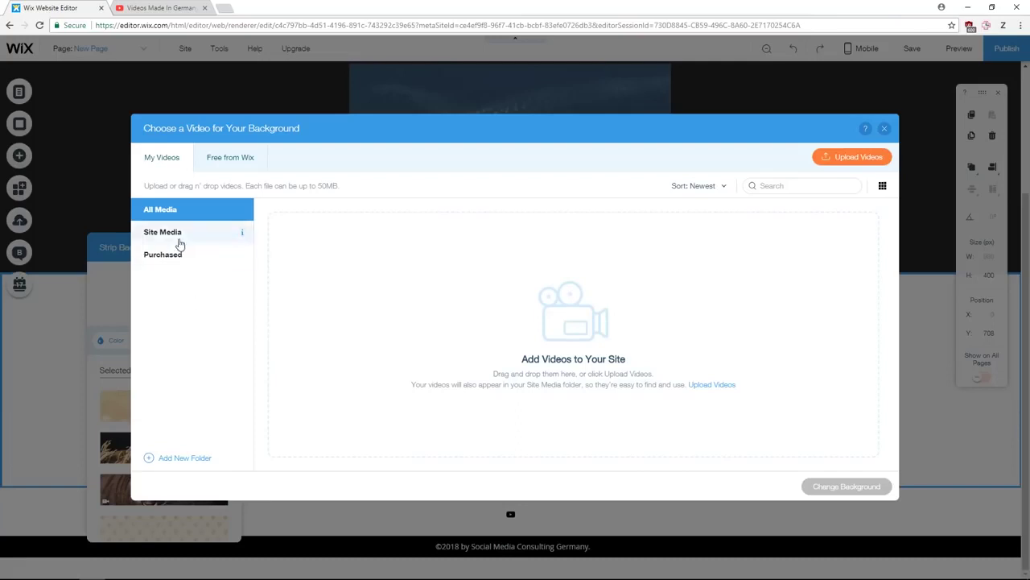
{"action": "left_click", "coordinate": [223, 163]}
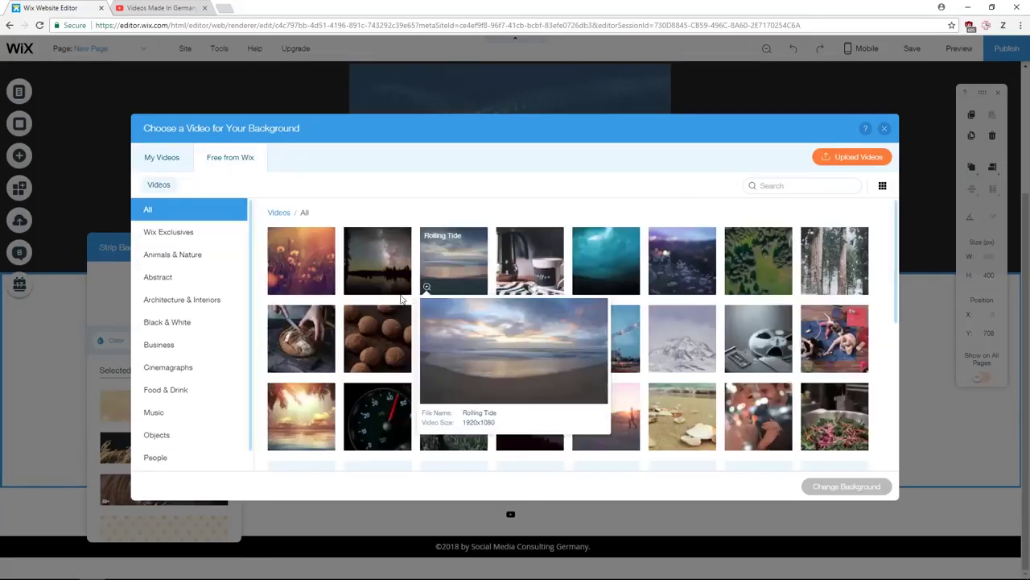
{"action": "left_click", "coordinate": [474, 259]}
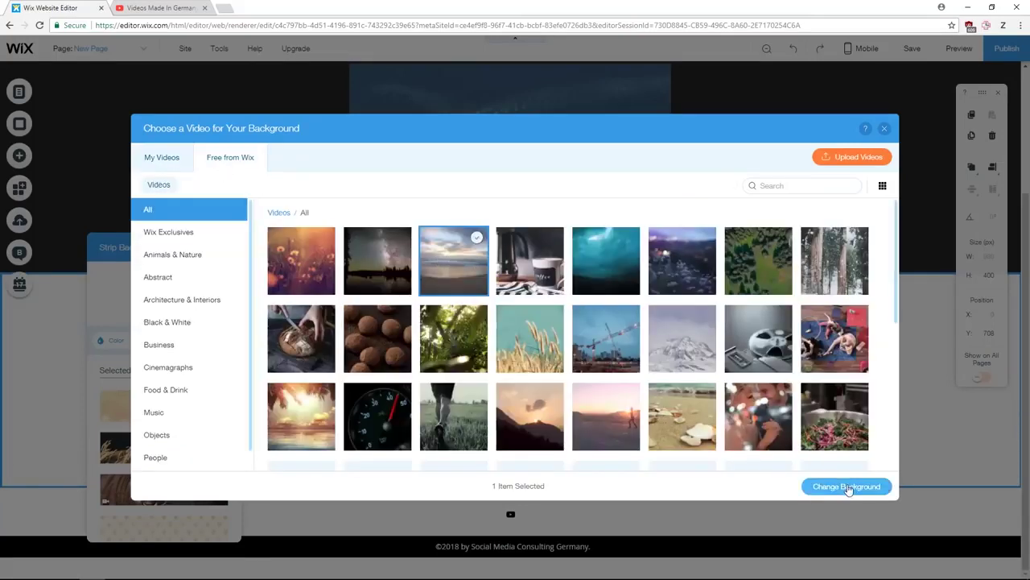
{"action": "left_click", "coordinate": [846, 487]}
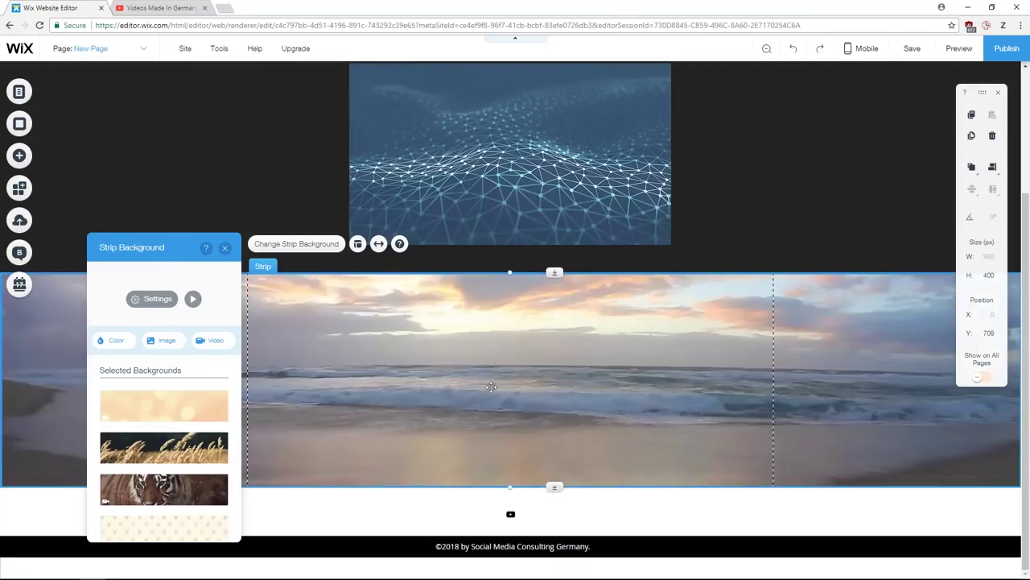
{"action": "left_click", "coordinate": [130, 299]}
{"action": "scroll", "coordinate": [219, 328], "scroll_direction": "down", "scroll_amount": 3}
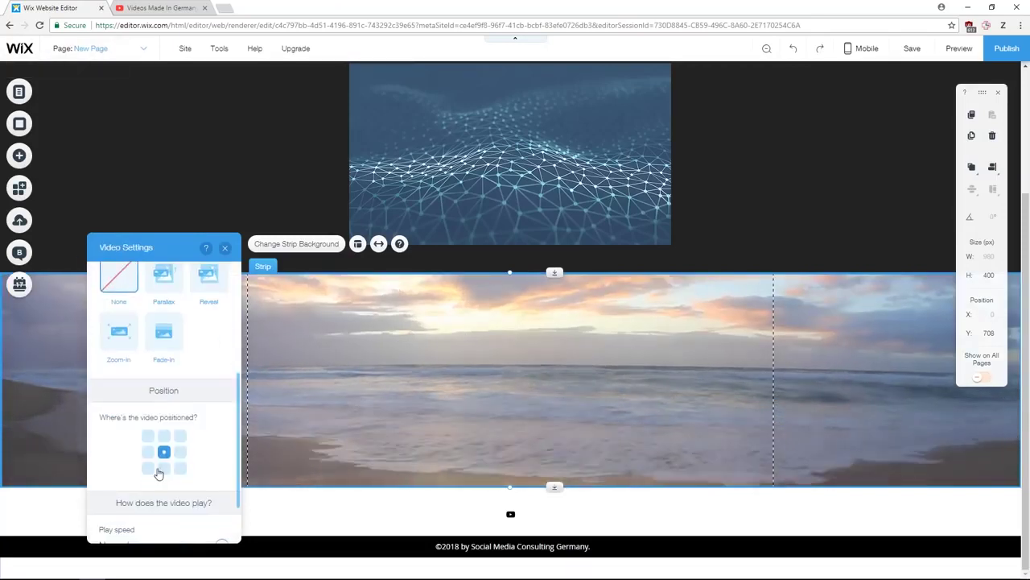
{"action": "scroll", "coordinate": [217, 459], "scroll_direction": "down", "scroll_amount": 1}
{"action": "scroll", "coordinate": [166, 397], "scroll_direction": "up", "scroll_amount": 5}
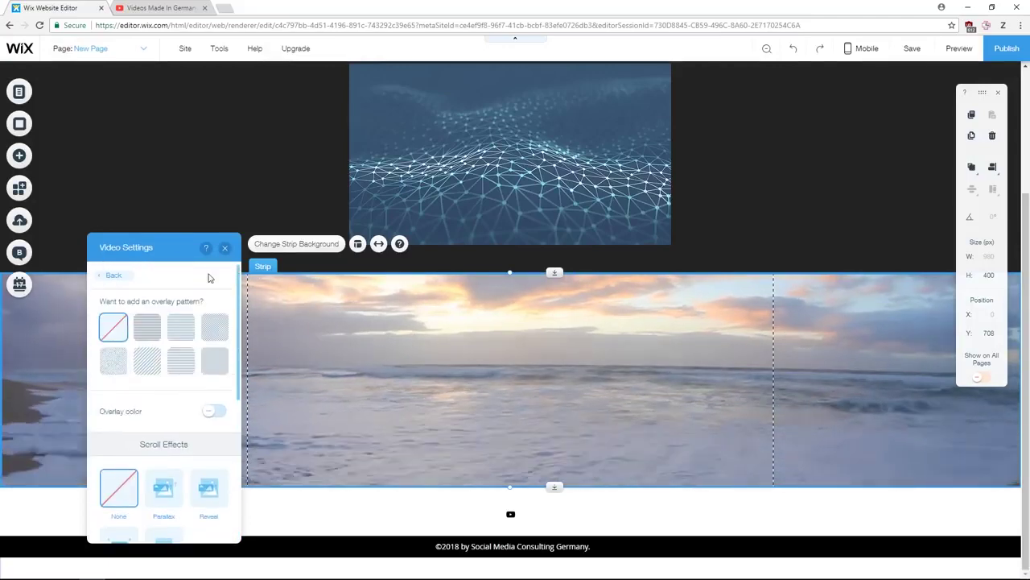
{"action": "left_click", "coordinate": [106, 276]}
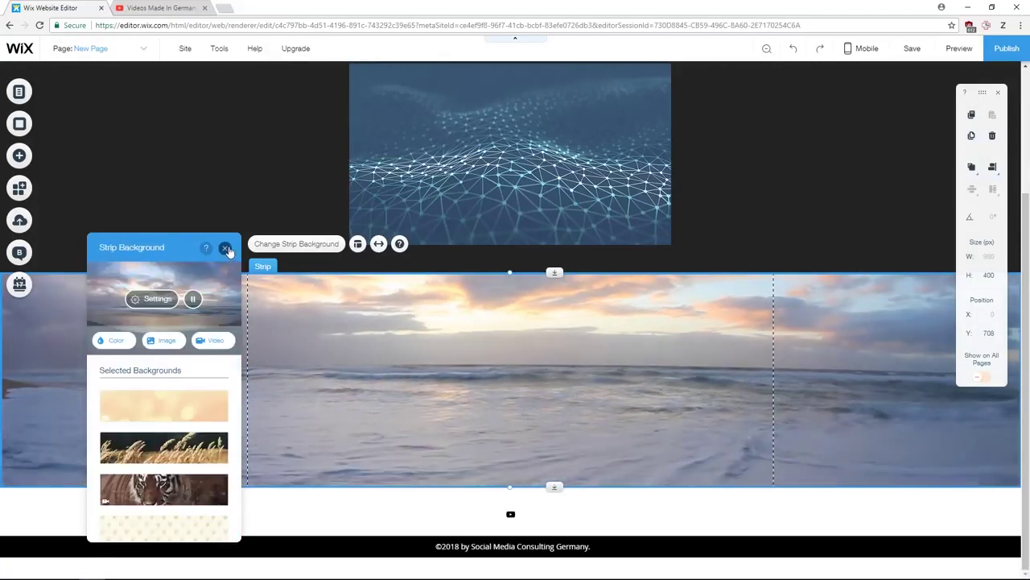
{"action": "left_click", "coordinate": [225, 249]}
{"action": "scroll", "coordinate": [574, 337], "scroll_direction": "up", "scroll_amount": 3}
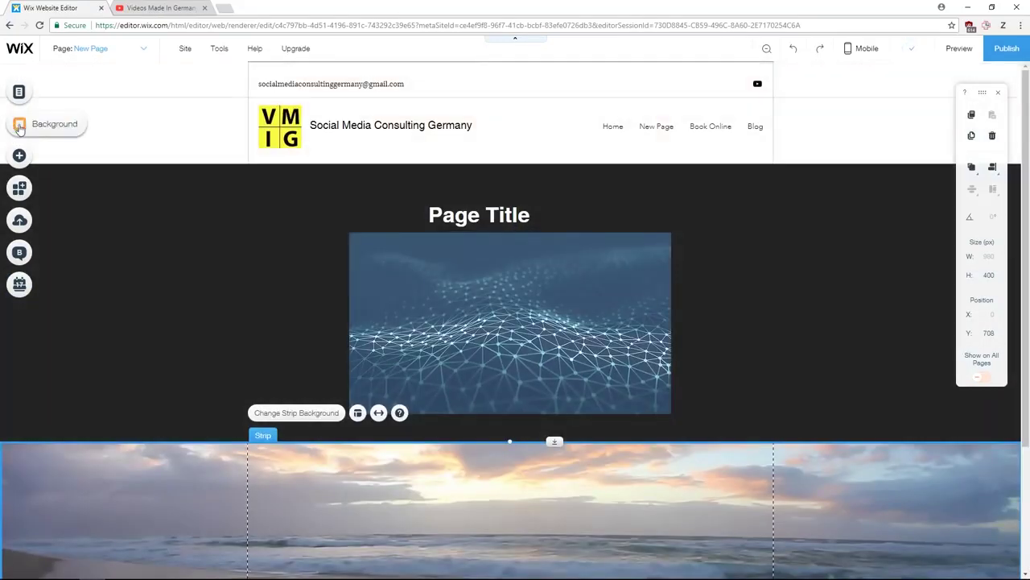
- In Zoom Out, try the Page Title section below the beach video, then return it to the top
{"action": "left_click", "coordinate": [20, 125]}
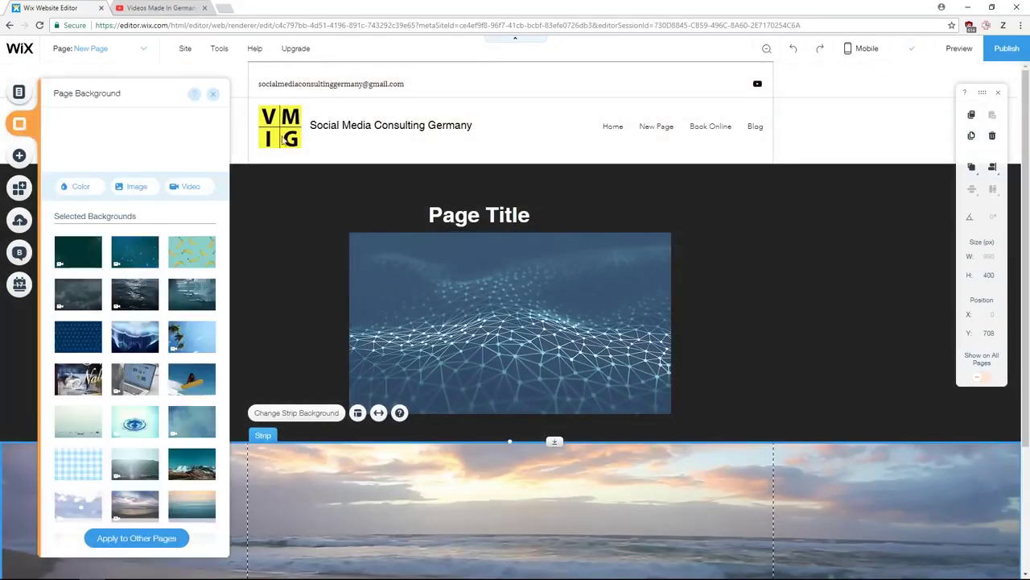
{"action": "left_click", "coordinate": [213, 95]}
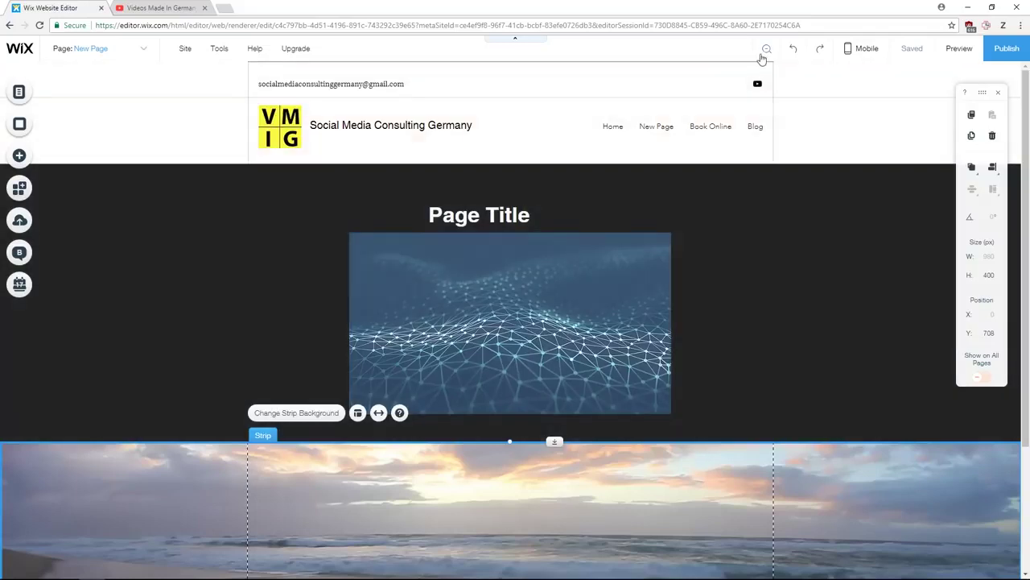
{"action": "left_click", "coordinate": [766, 49]}
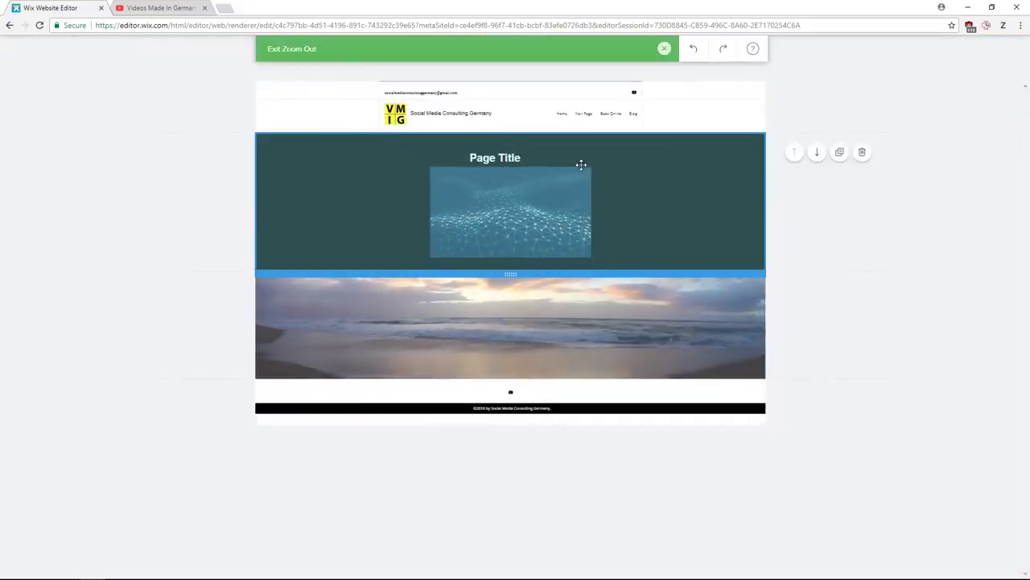
{"action": "left_click_drag", "start_coordinate": [581, 164], "coordinate": [564, 395]}
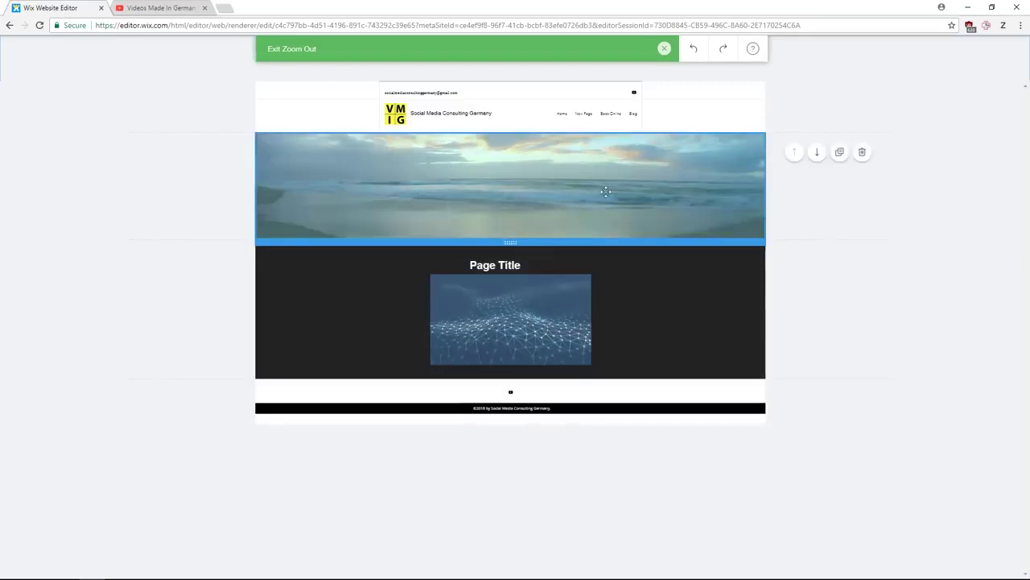
{"action": "left_click_drag", "start_coordinate": [604, 341], "coordinate": [563, 216]}
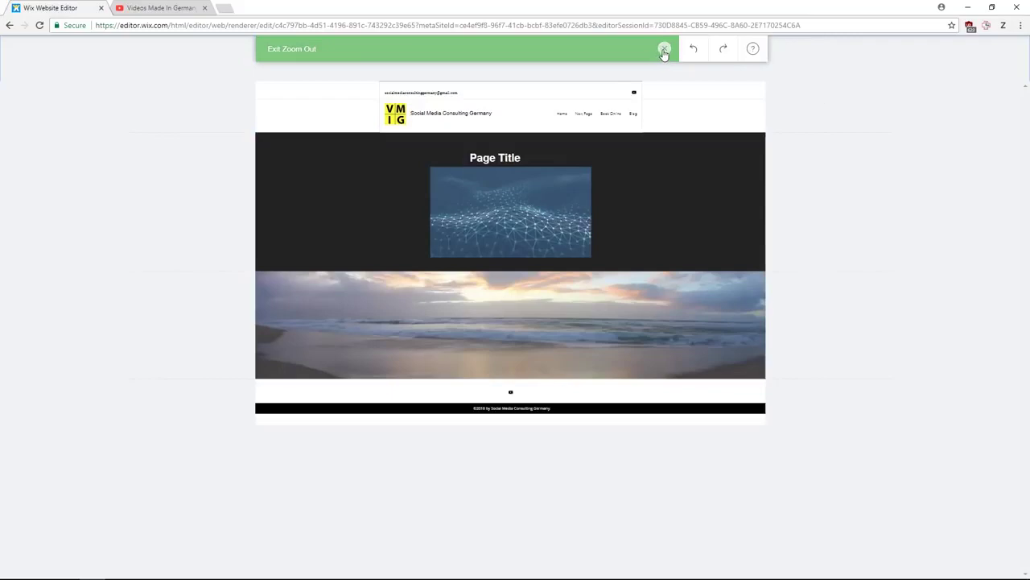
{"action": "left_click", "coordinate": [664, 50]}
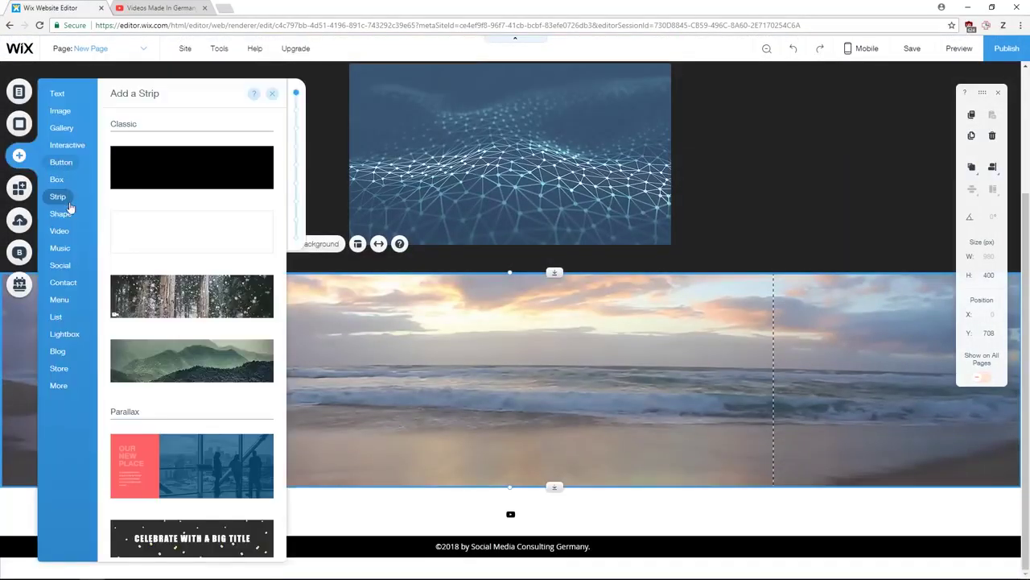
- Add a Classic strip below the image section and make its background white
{"action": "left_click_drag", "start_coordinate": [165, 183], "coordinate": [582, 425]}
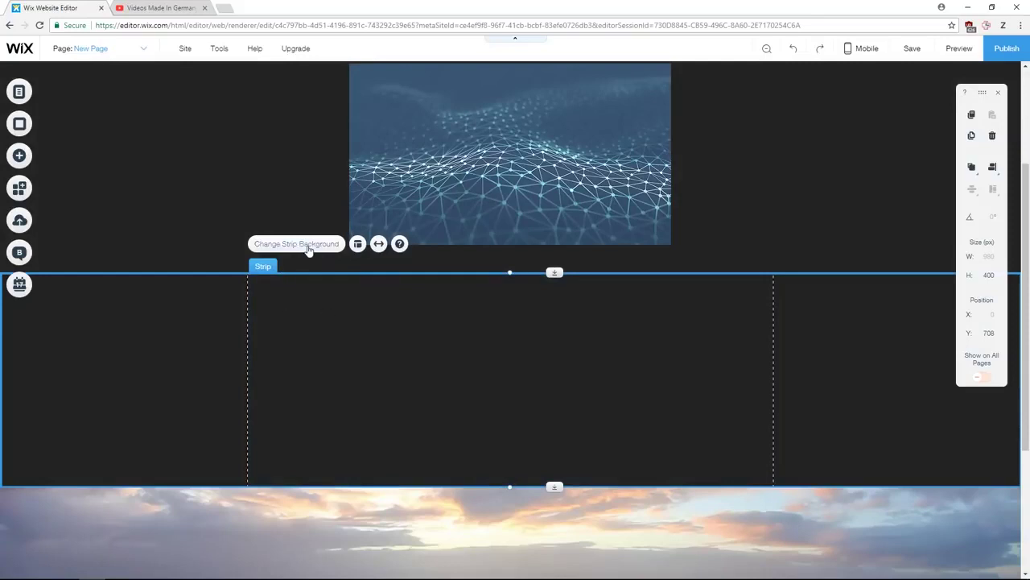
{"action": "left_click", "coordinate": [316, 256]}
{"action": "left_click", "coordinate": [120, 341]}
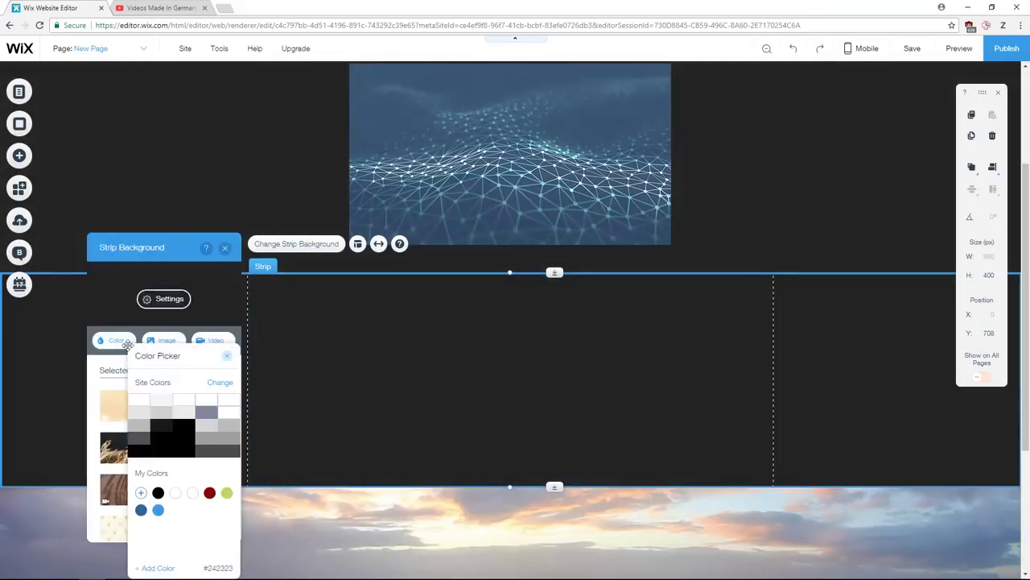
{"action": "left_click", "coordinate": [141, 405]}
{"action": "left_click", "coordinate": [233, 266]}
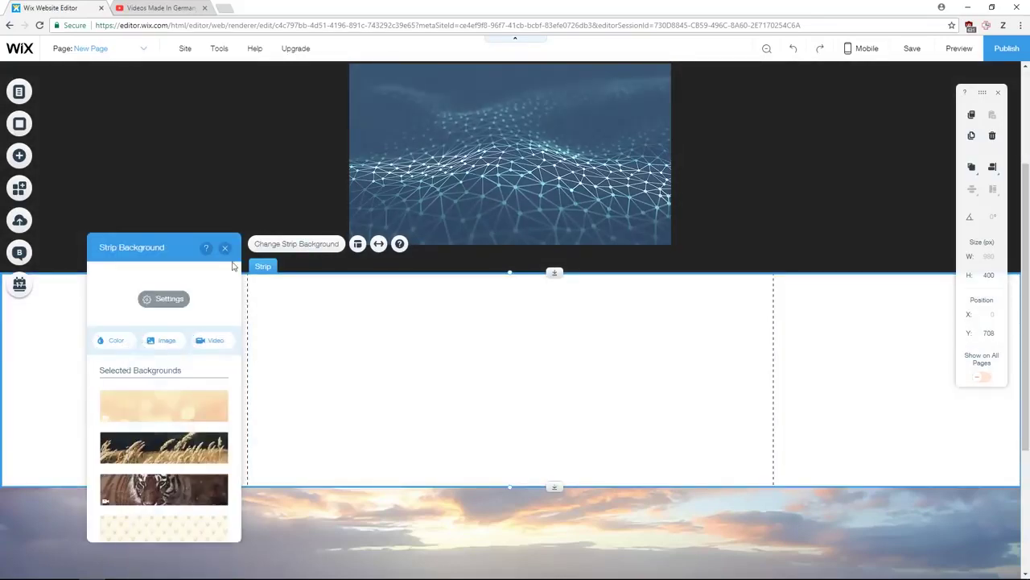
{"action": "left_click", "coordinate": [226, 248]}
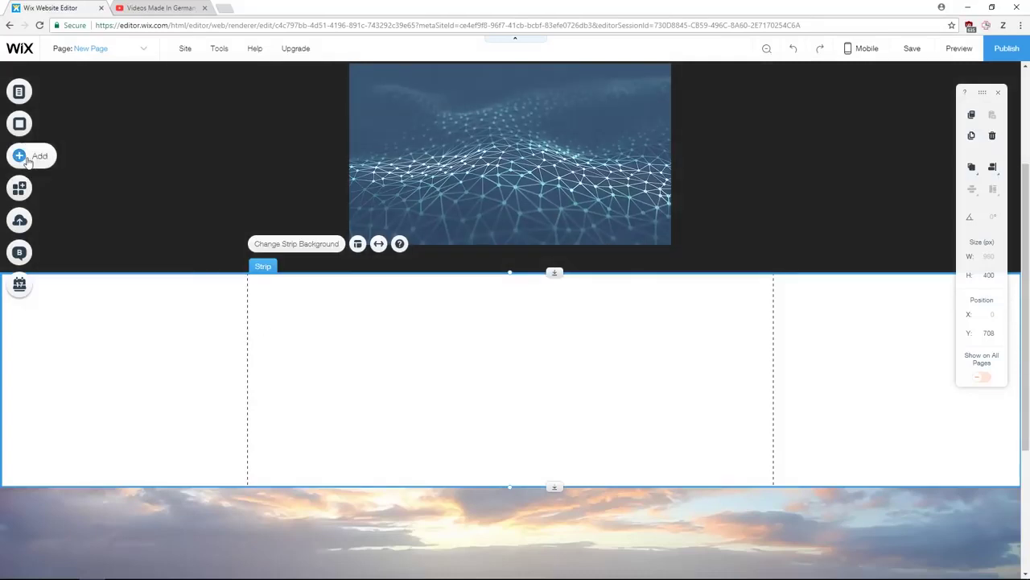
- Place a dark blue circle shape and a microphone icon on the white strip
{"action": "left_click", "coordinate": [19, 155]}
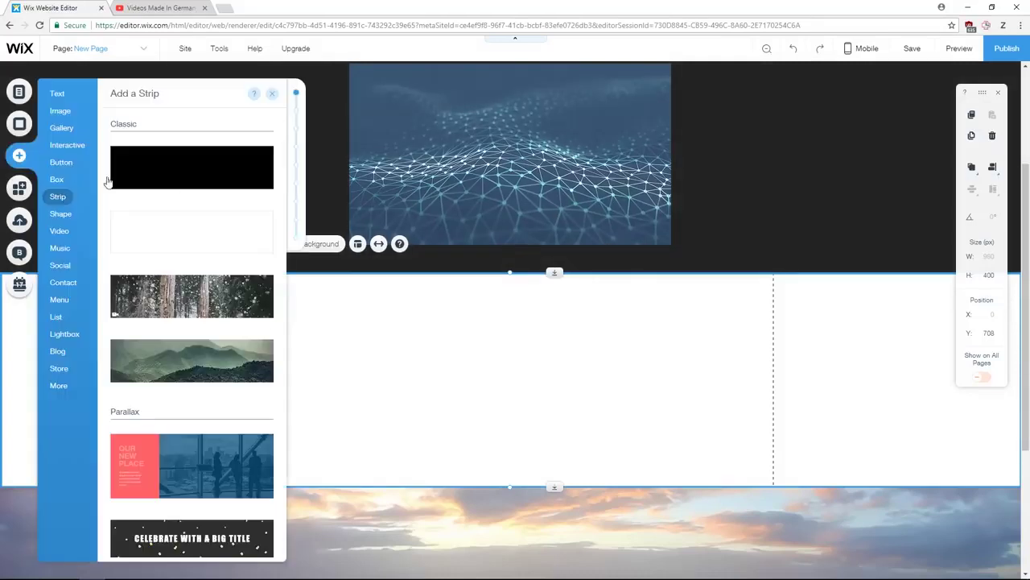
{"action": "left_click", "coordinate": [62, 214]}
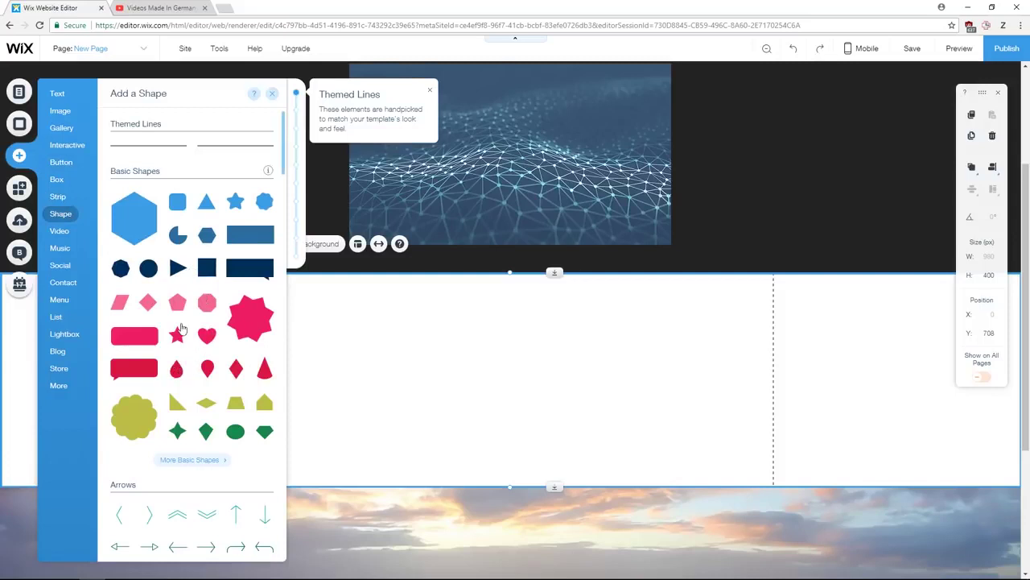
{"action": "left_click_drag", "start_coordinate": [148, 273], "coordinate": [375, 336]}
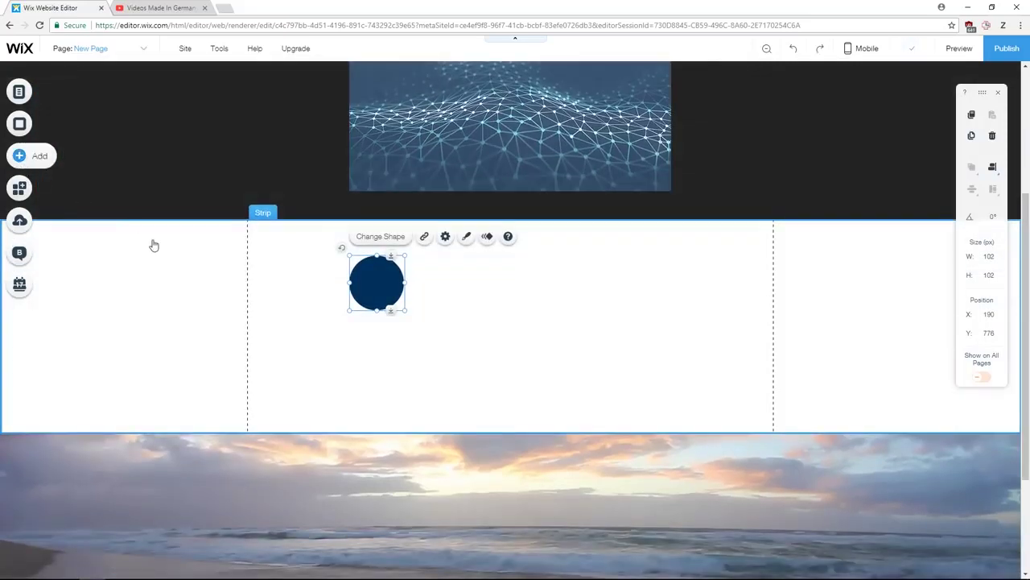
{"action": "left_click", "coordinate": [19, 156]}
{"action": "scroll", "coordinate": [214, 327], "scroll_direction": "down", "scroll_amount": 10}
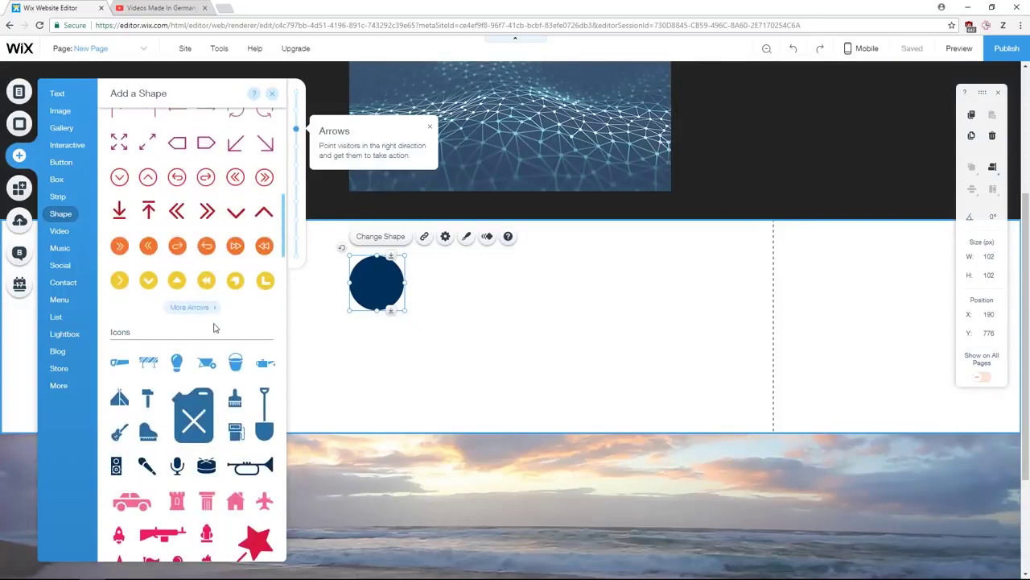
{"action": "scroll", "coordinate": [214, 327], "scroll_direction": "down", "scroll_amount": 3}
{"action": "left_click_drag", "start_coordinate": [179, 362], "coordinate": [356, 289]}
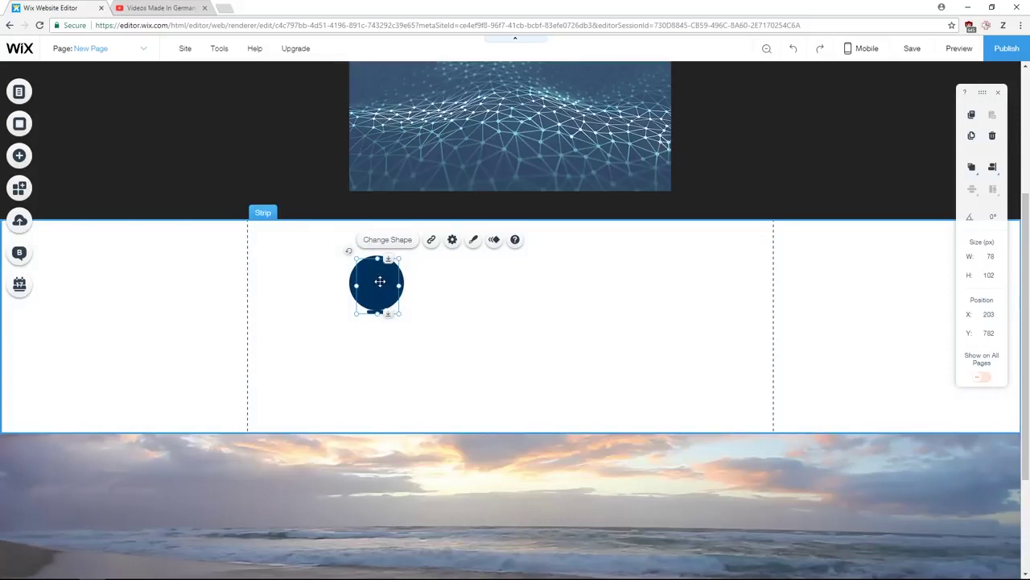
- Send the circle behind the microphone icon
{"action": "right_click", "coordinate": [381, 284]}
{"action": "mouse_move", "coordinate": [414, 265]}
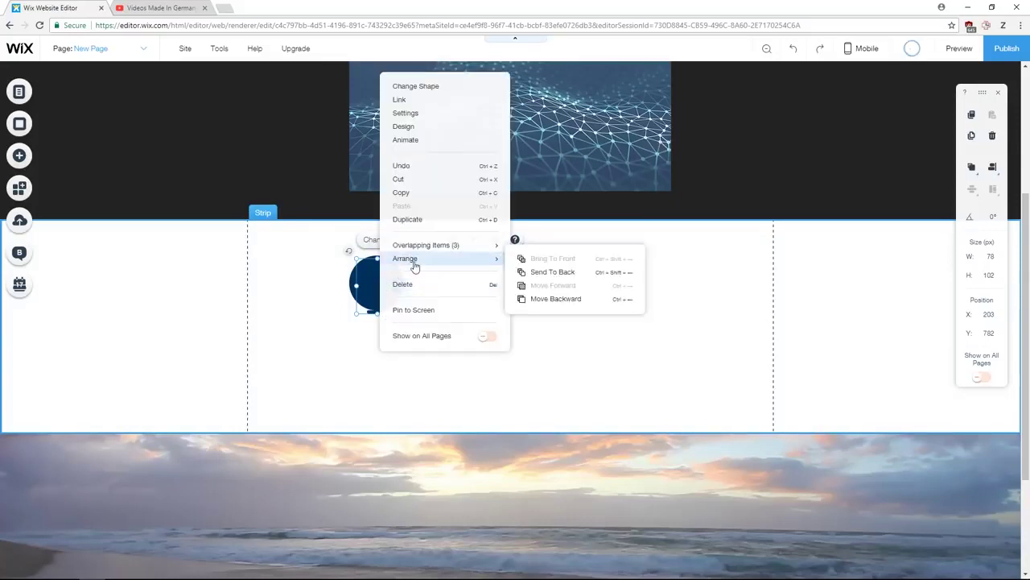
{"action": "left_click", "coordinate": [538, 276]}
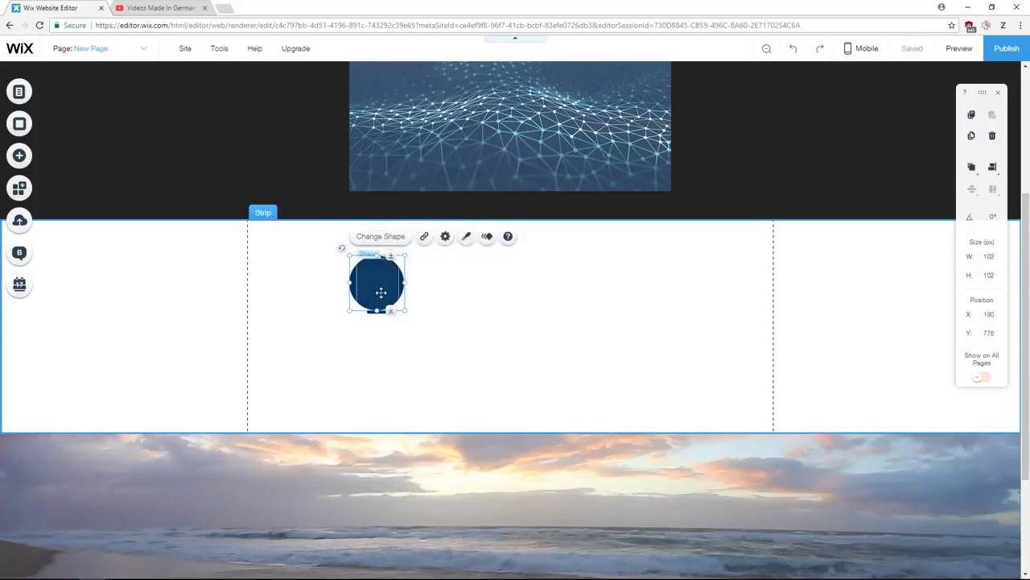
- Make the microphone icon white, shrink it to fit the circle, and save the site
{"action": "left_click", "coordinate": [382, 292]}
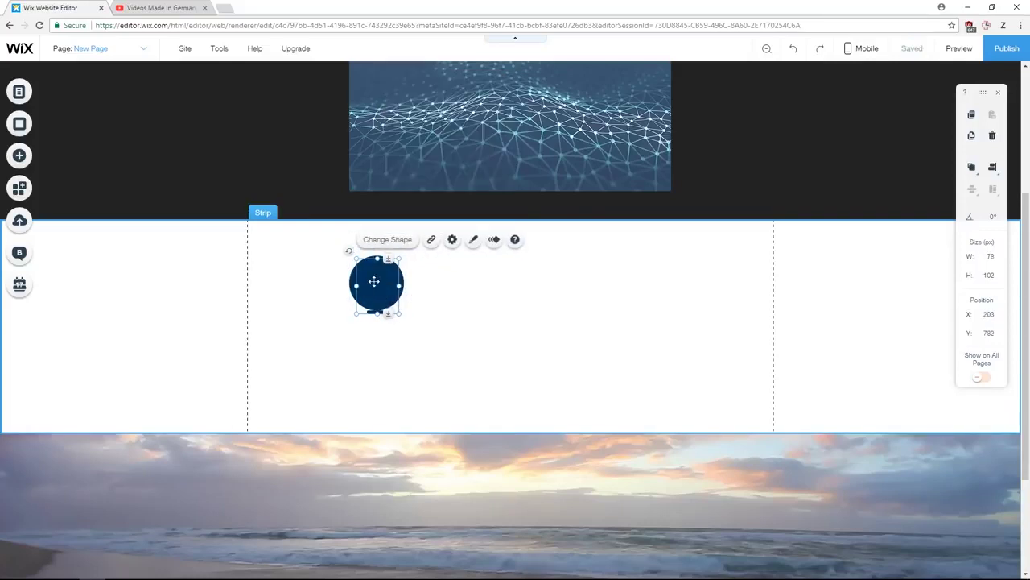
{"action": "left_click", "coordinate": [474, 242]}
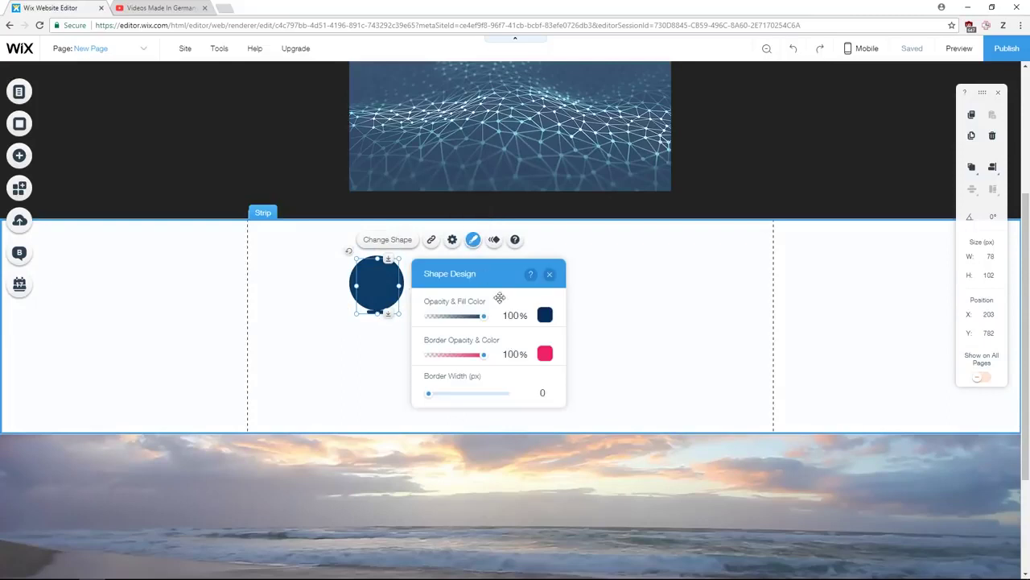
{"action": "left_click", "coordinate": [545, 316]}
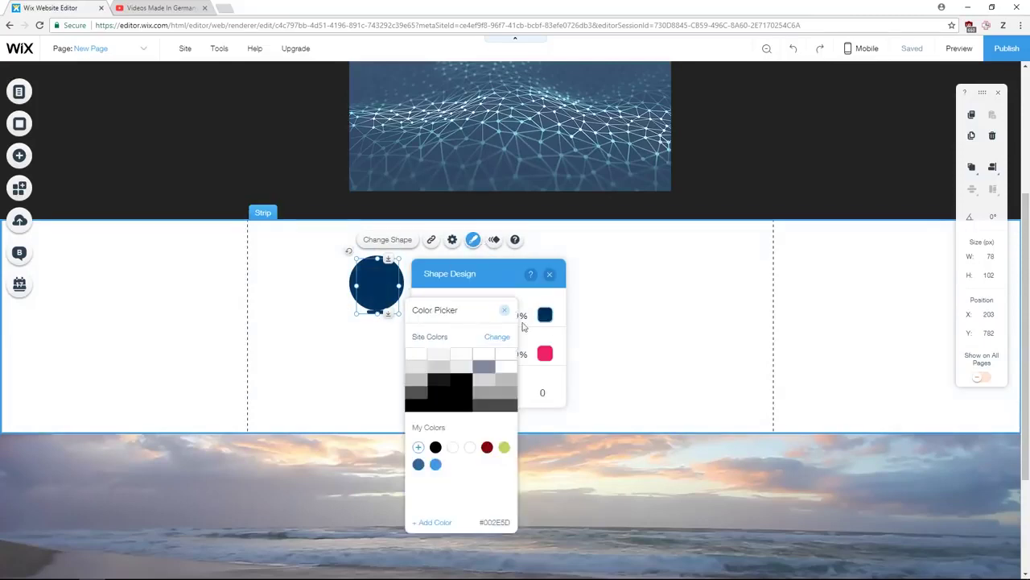
{"action": "left_click", "coordinate": [434, 355]}
{"action": "left_click", "coordinate": [506, 311]}
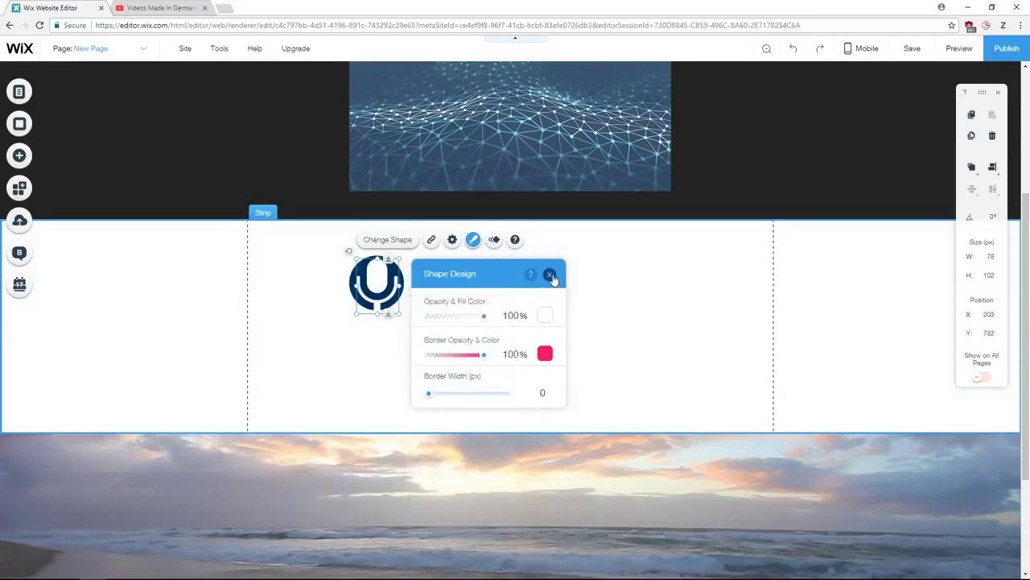
{"action": "left_click", "coordinate": [550, 274]}
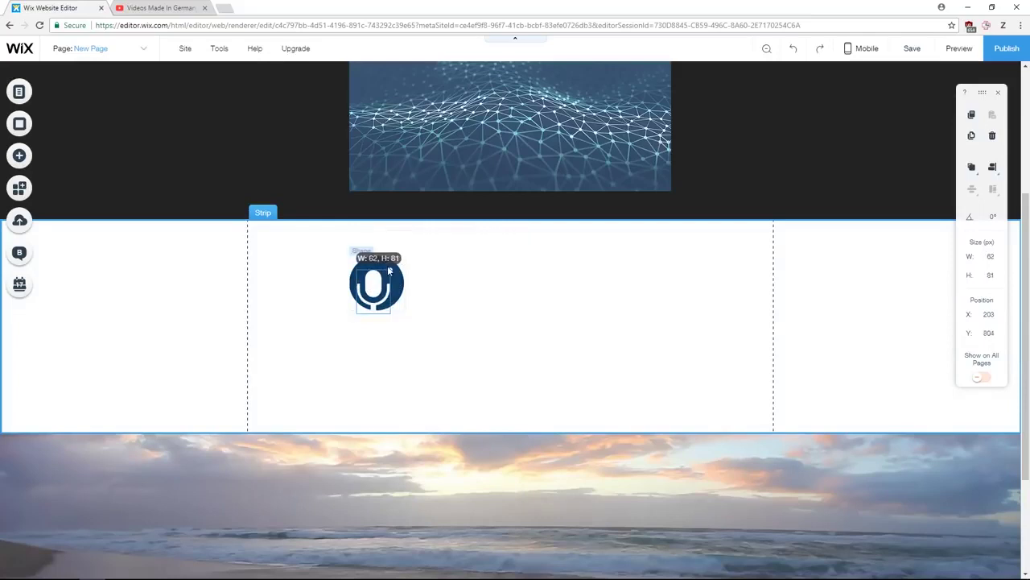
{"action": "left_click_drag", "start_coordinate": [387, 268], "coordinate": [382, 288]}
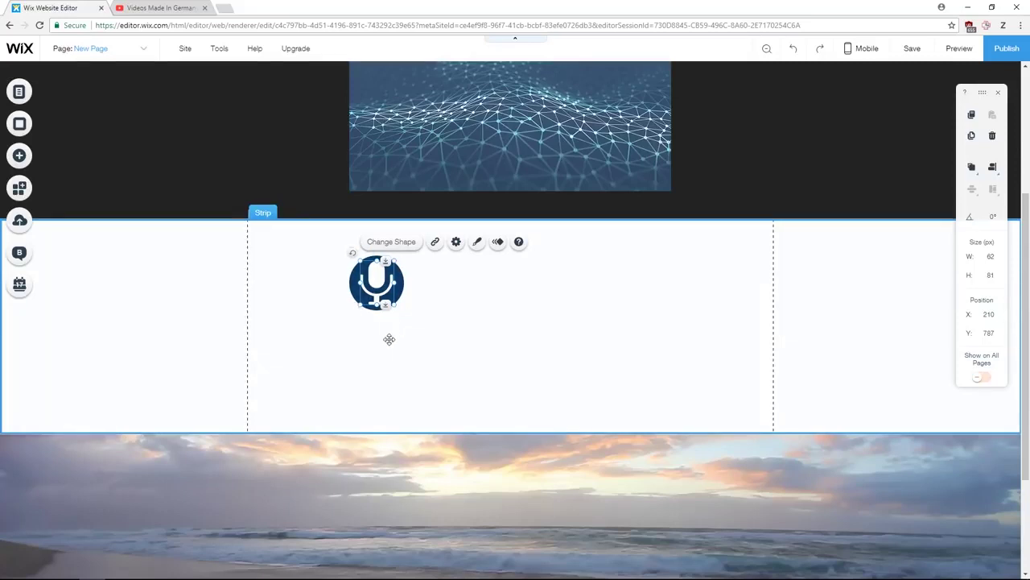
{"action": "key", "text": "ctrl+s"}
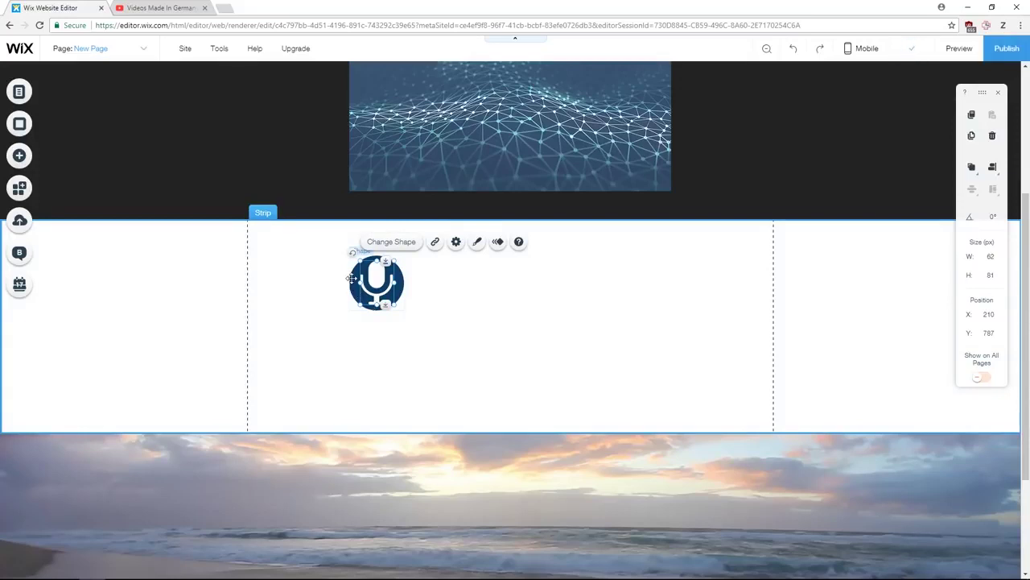
- Group the microphone with its circle, nudge the group left, and copy it alongside
{"action": "left_click", "coordinate": [352, 278], "text": "shift"}
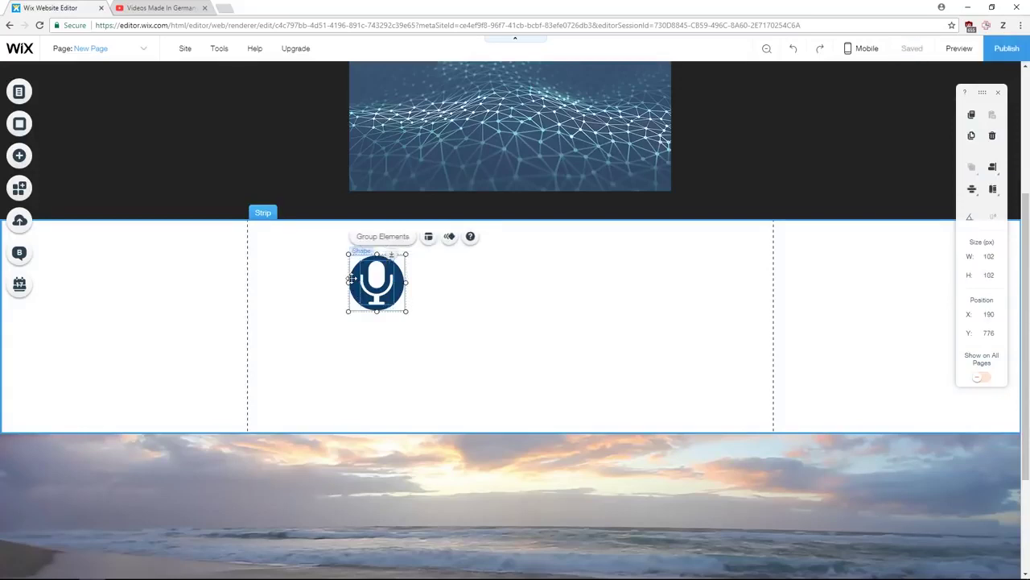
{"action": "left_click", "coordinate": [380, 238]}
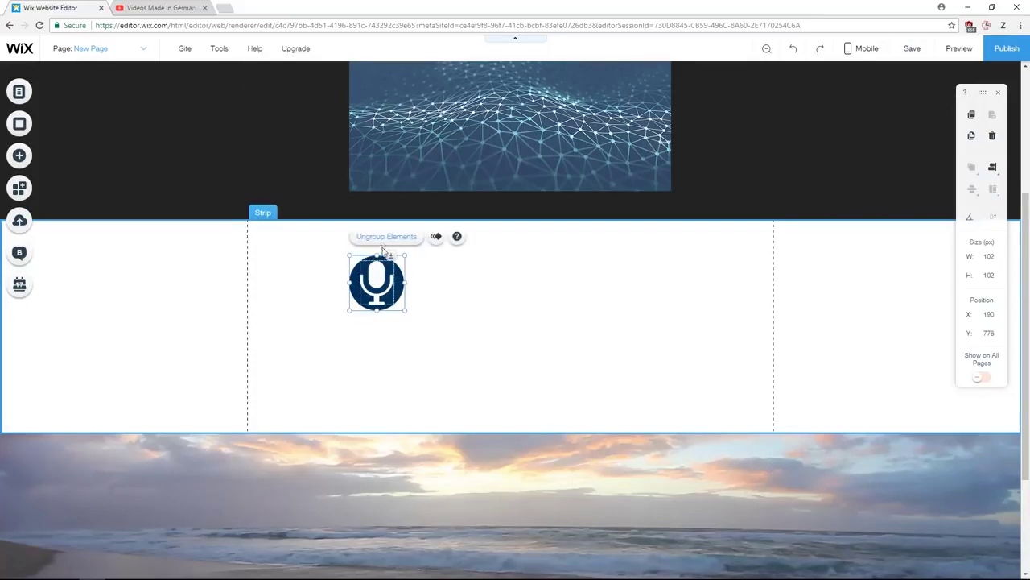
{"action": "mouse_move", "coordinate": [397, 282]}
{"action": "left_mouse_down"}
{"action": "mouse_move", "coordinate": [513, 292]}
{"action": "mouse_move", "coordinate": [475, 344]}
{"action": "mouse_move", "coordinate": [349, 274]}
{"action": "mouse_move", "coordinate": [429, 322]}
{"action": "mouse_move", "coordinate": [351, 271]}
{"action": "mouse_move", "coordinate": [432, 273]}
{"action": "mouse_move", "coordinate": [385, 282]}
{"action": "left_mouse_up"}
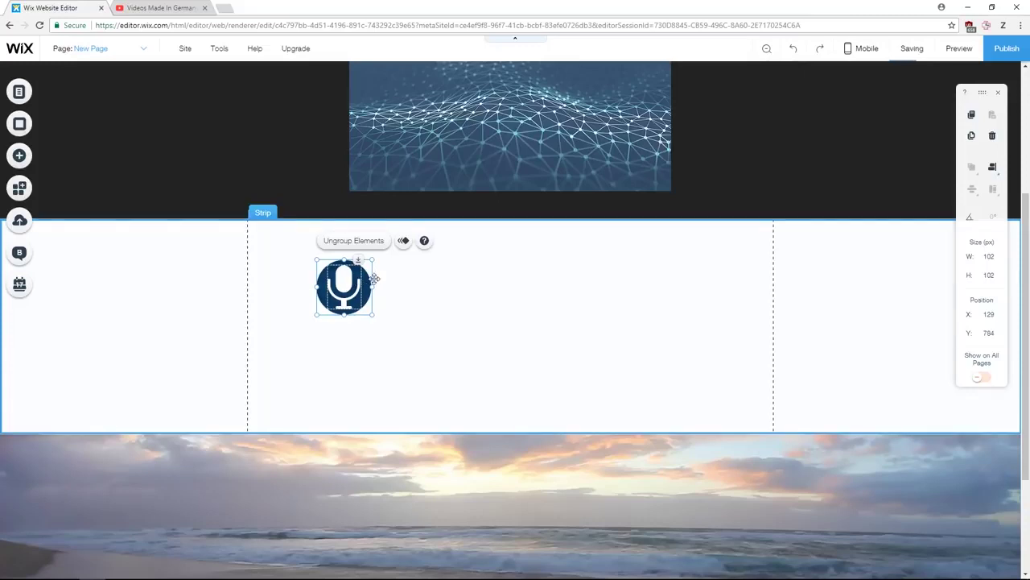
{"action": "left_click_drag", "start_coordinate": [375, 278], "coordinate": [521, 290]}
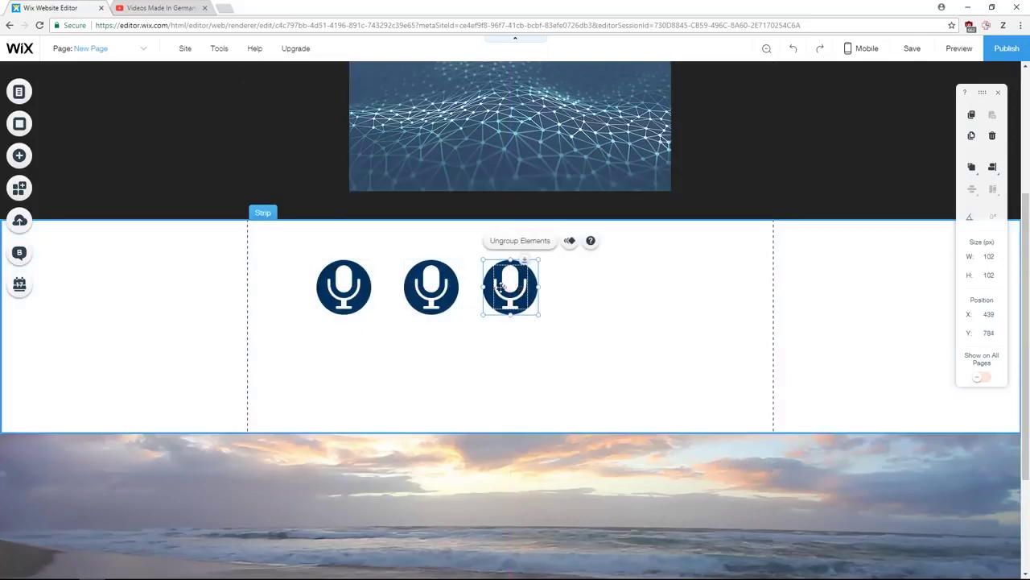
- Select the middle microphone shape and search the shape library for 'microphone' and 'audio'
{"action": "left_click", "coordinate": [431, 288]}
{"action": "left_click", "coordinate": [435, 291]}
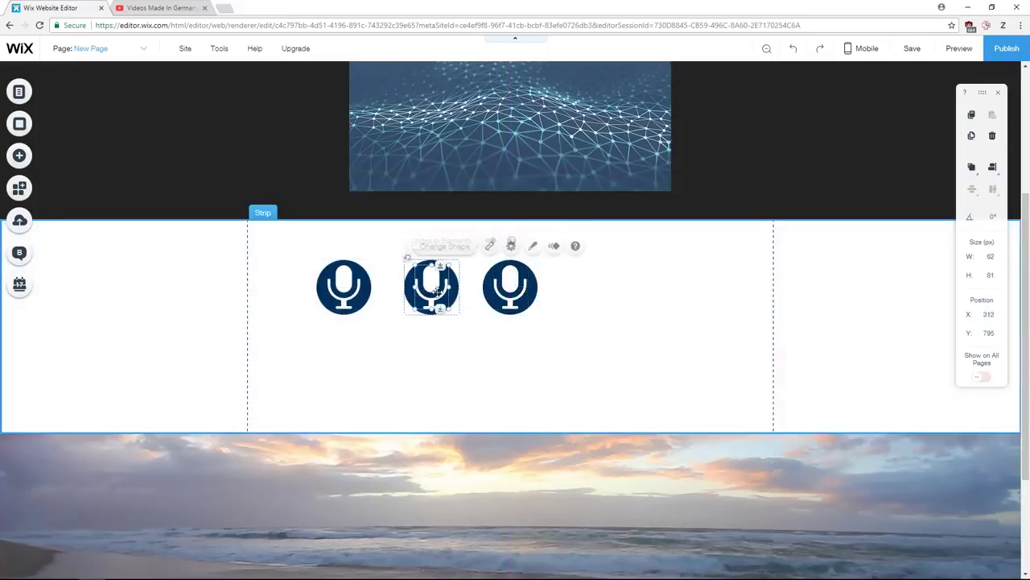
{"action": "left_click", "coordinate": [453, 249]}
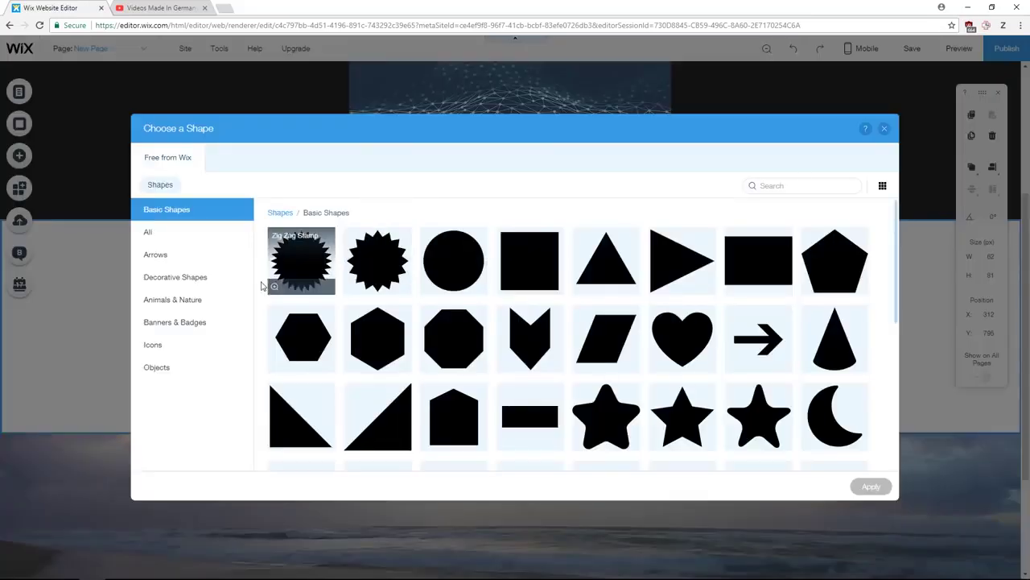
{"action": "left_click", "coordinate": [191, 235]}
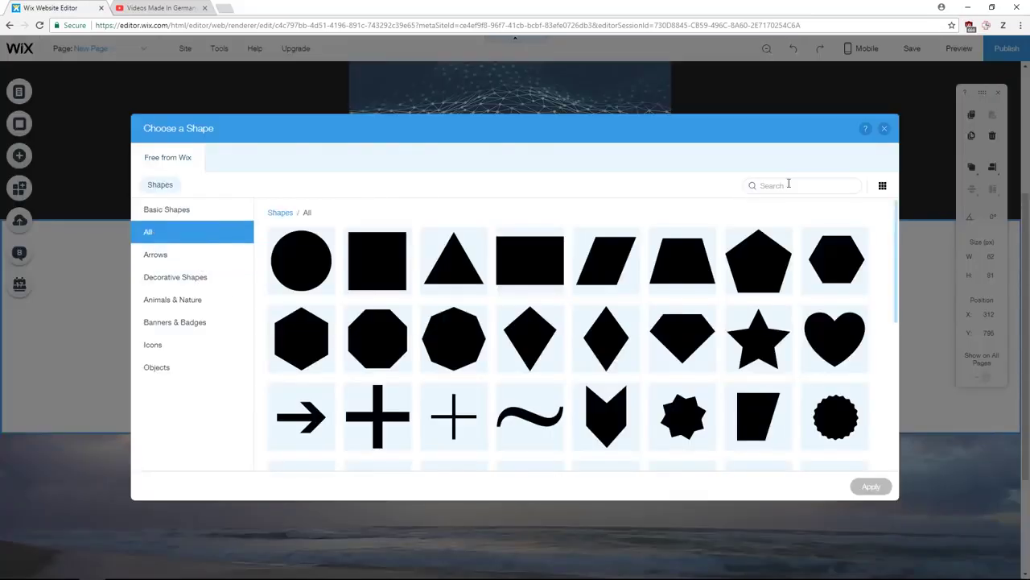
{"action": "left_click", "coordinate": [789, 184]}
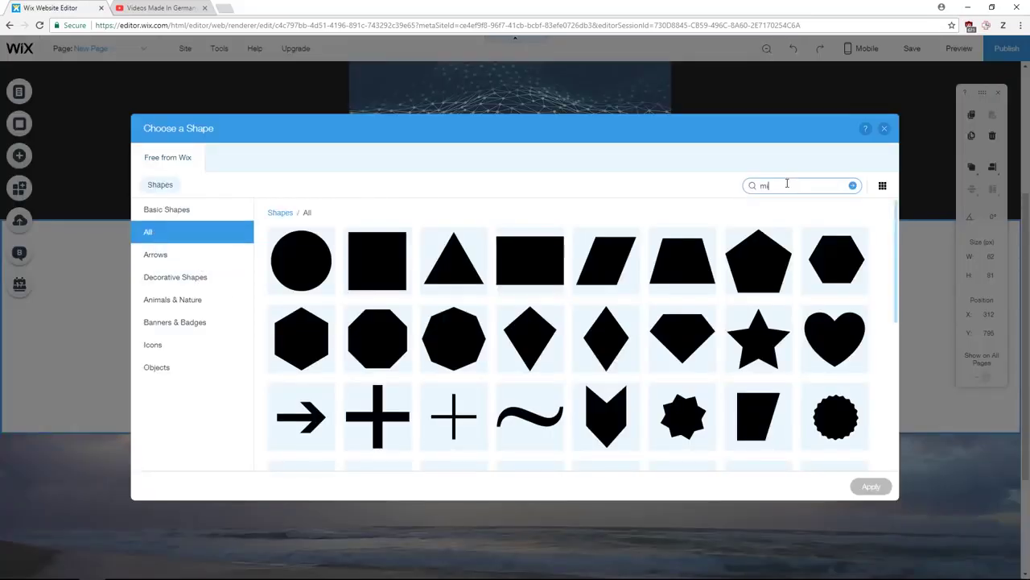
{"action": "type", "text": "microphone"}
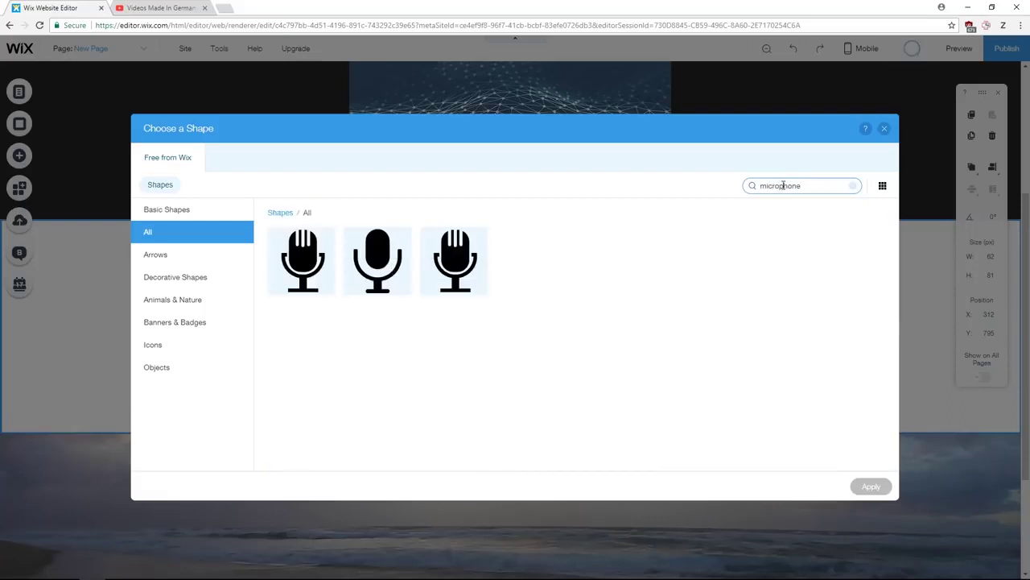
{"action": "double_click", "coordinate": [792, 190]}
{"action": "type", "text": "audio"}
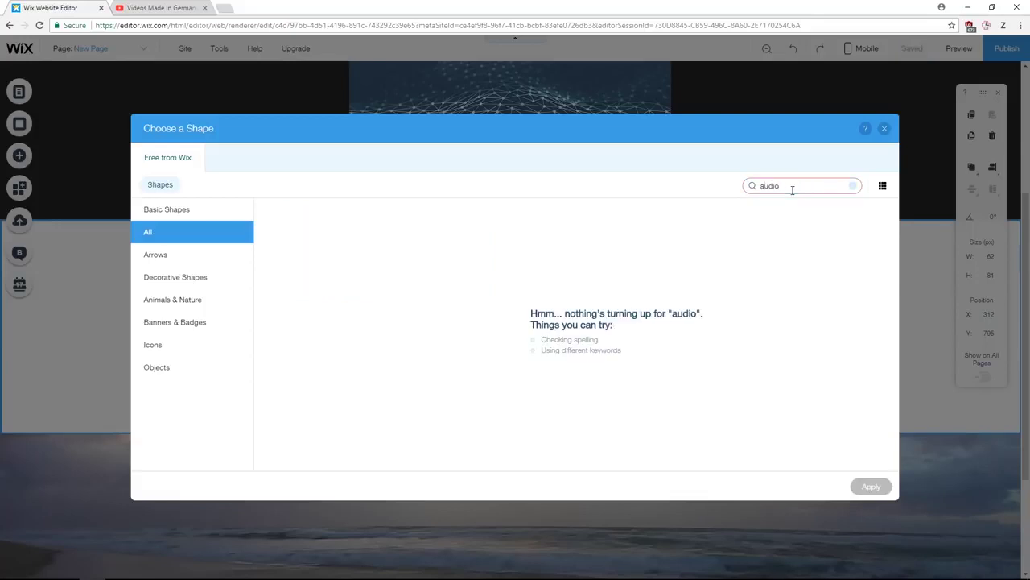
{"action": "double_click", "coordinate": [790, 190]}
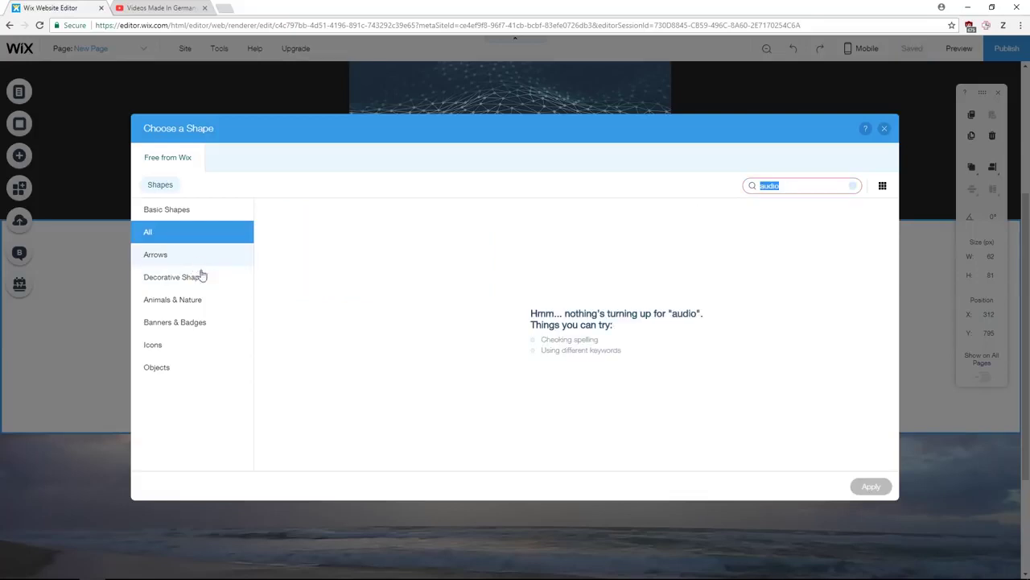
- Replace the middle microphone with the Quote bubble icon from the Icons category
{"action": "left_click", "coordinate": [149, 346]}
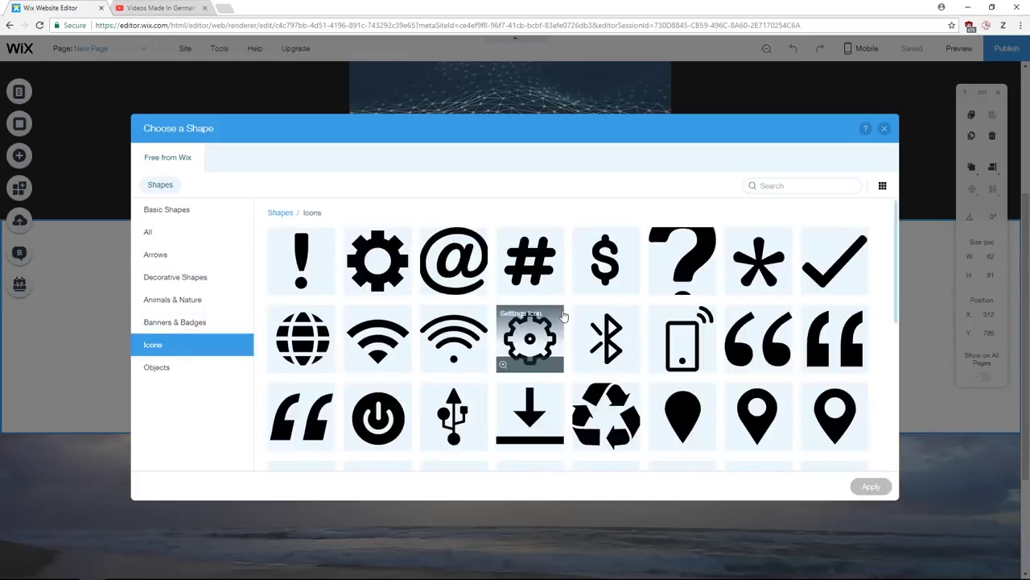
{"action": "scroll", "coordinate": [636, 332], "scroll_direction": "down", "scroll_amount": 5}
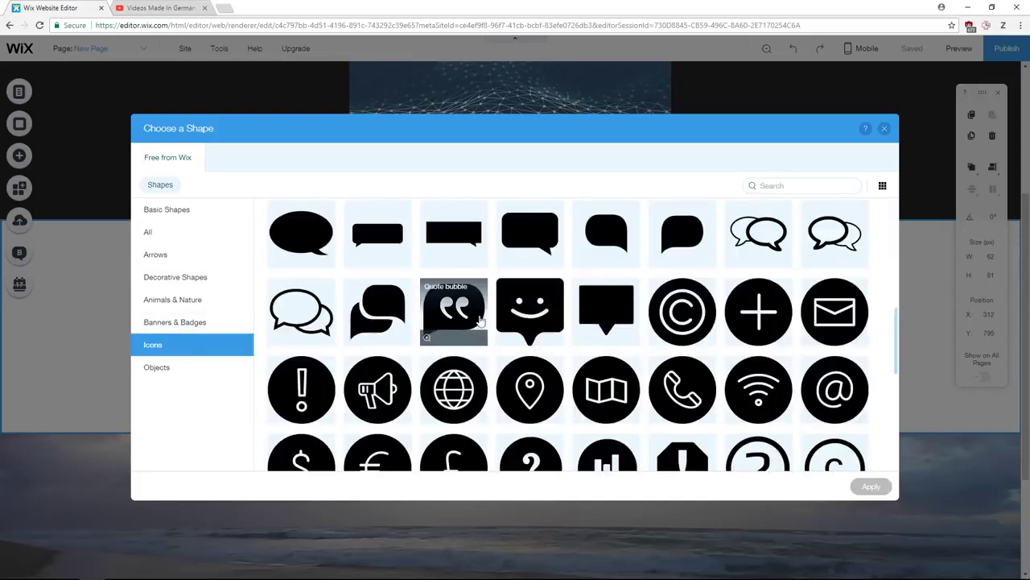
{"action": "left_click", "coordinate": [368, 390]}
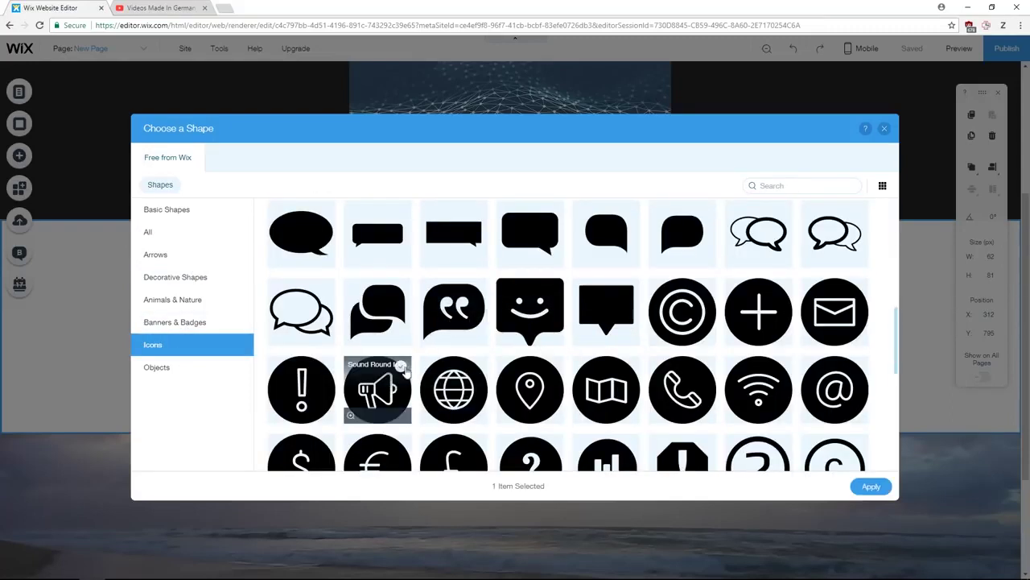
{"action": "left_click", "coordinate": [453, 310]}
{"action": "left_click", "coordinate": [871, 487]}
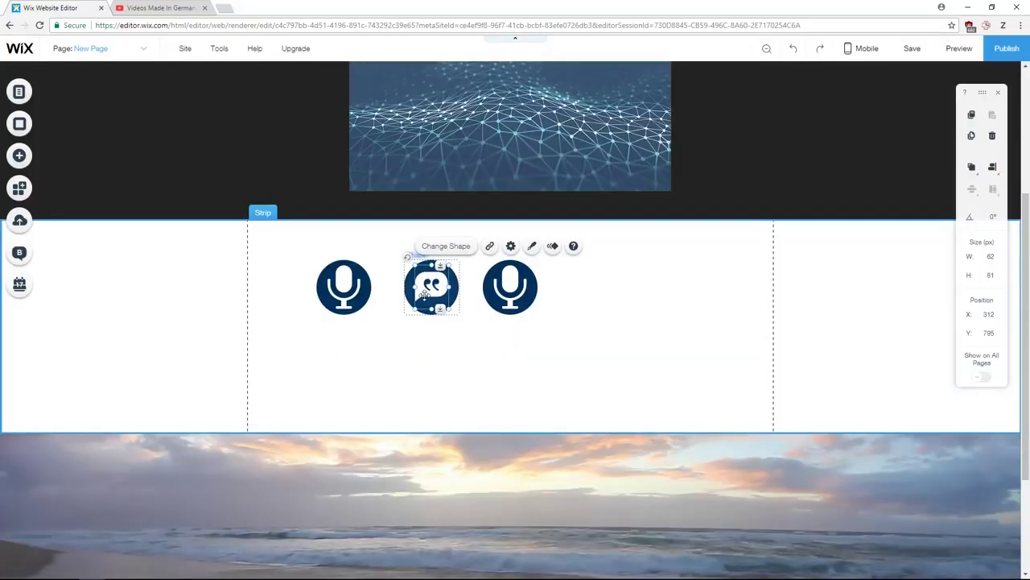
- Select all three icon circles and scale them together into a 428 × 106 px row
{"action": "left_click", "coordinate": [346, 288]}
{"action": "left_click", "coordinate": [431, 286]}
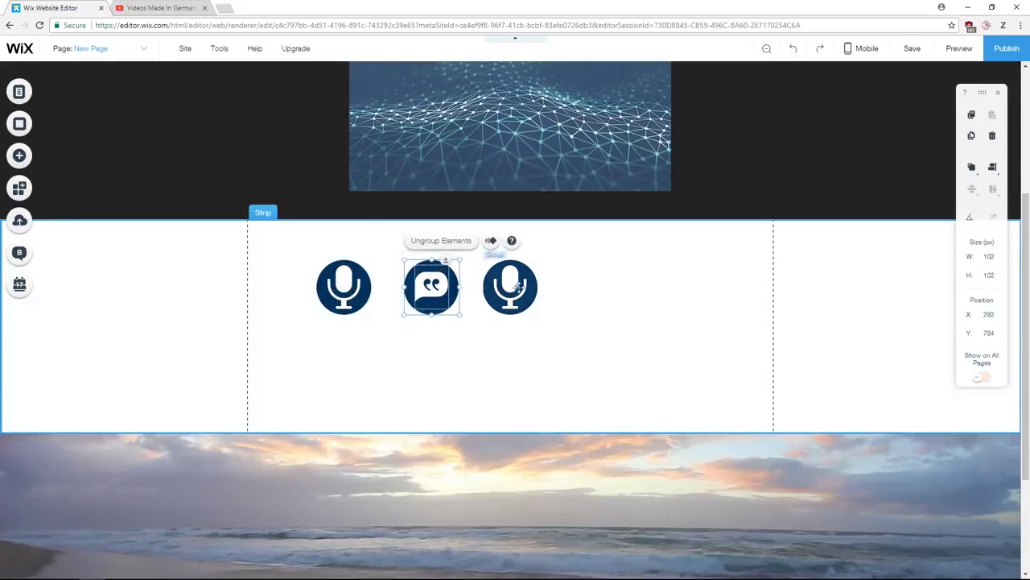
{"action": "left_click", "coordinate": [515, 285]}
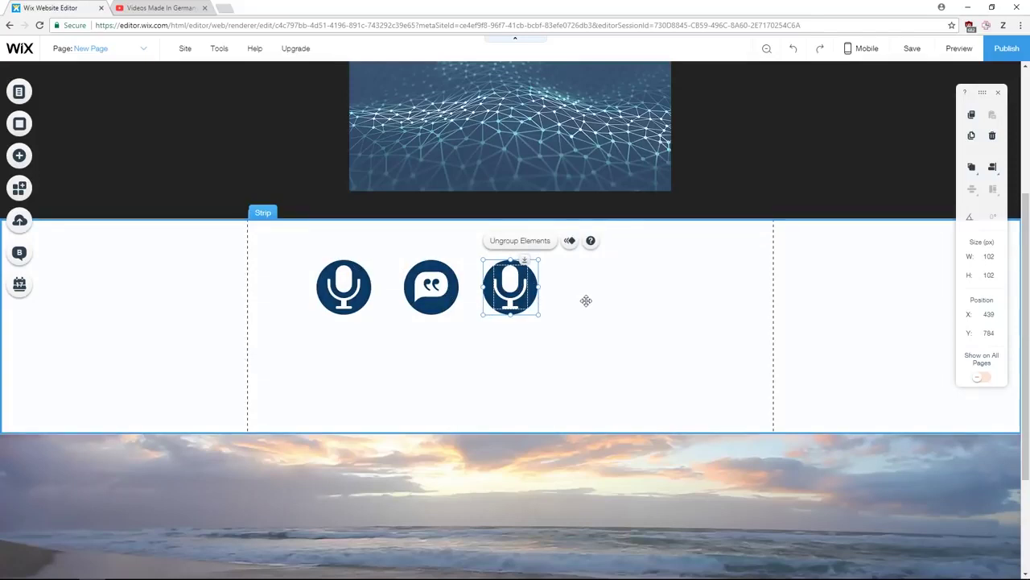
{"action": "left_click", "coordinate": [445, 286], "text": "shift"}
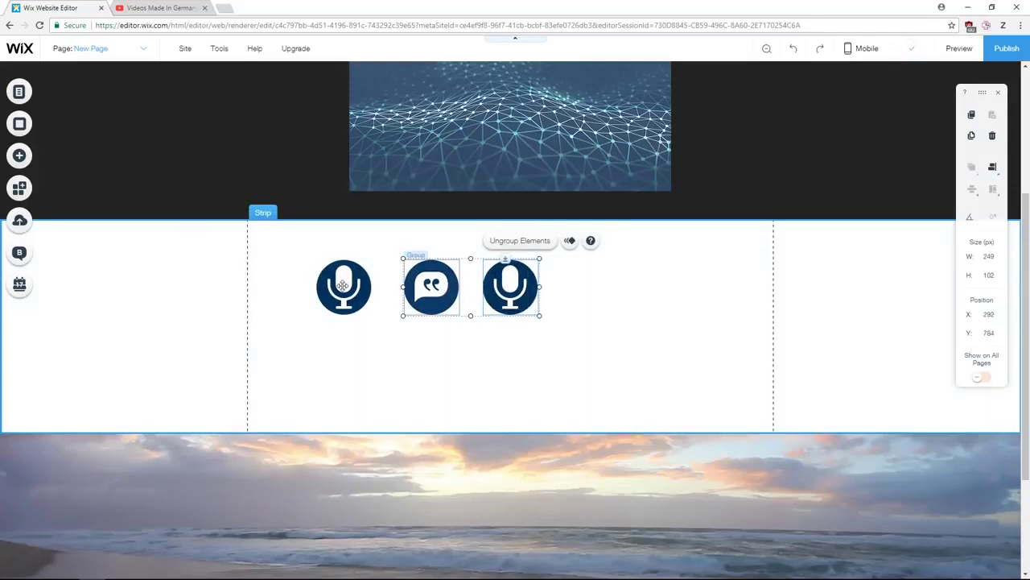
{"action": "left_click", "coordinate": [343, 285], "text": "shift"}
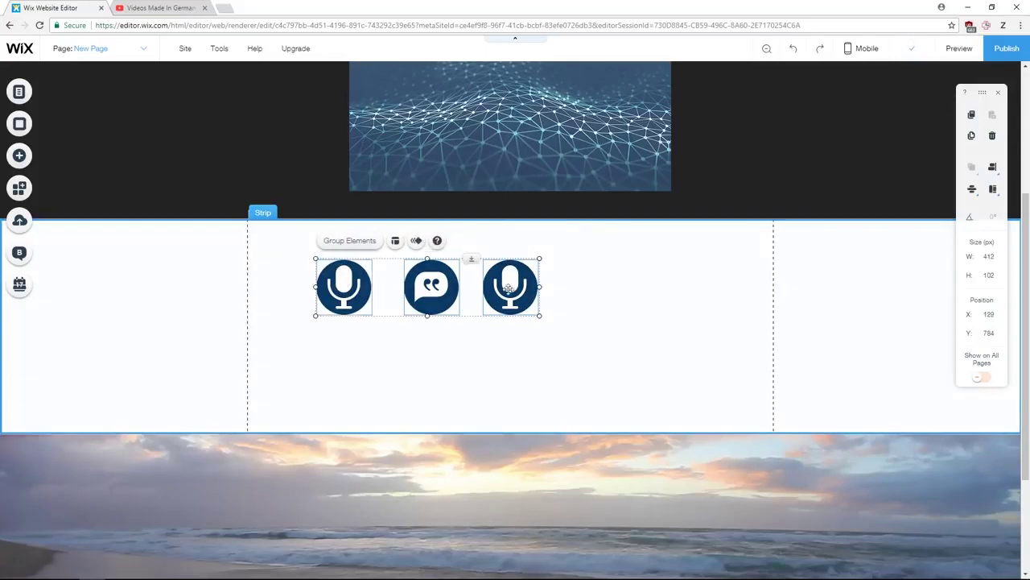
{"action": "mouse_move", "coordinate": [544, 318]}
{"action": "left_mouse_down"}
{"action": "mouse_move", "coordinate": [667, 404]}
{"action": "mouse_move", "coordinate": [608, 333]}
{"action": "mouse_move", "coordinate": [548, 322]}
{"action": "left_mouse_up"}
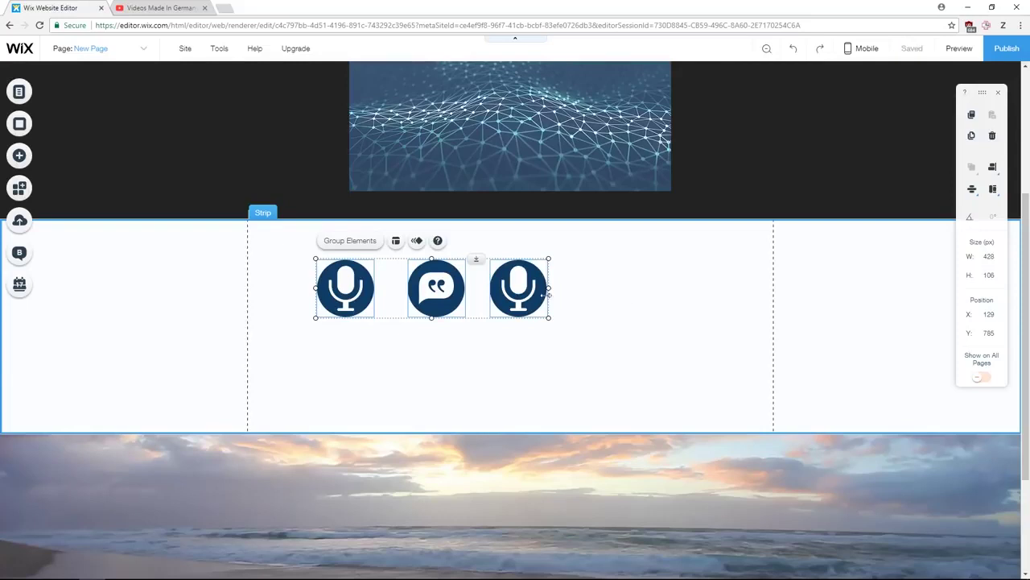
{"action": "left_click", "coordinate": [631, 303]}
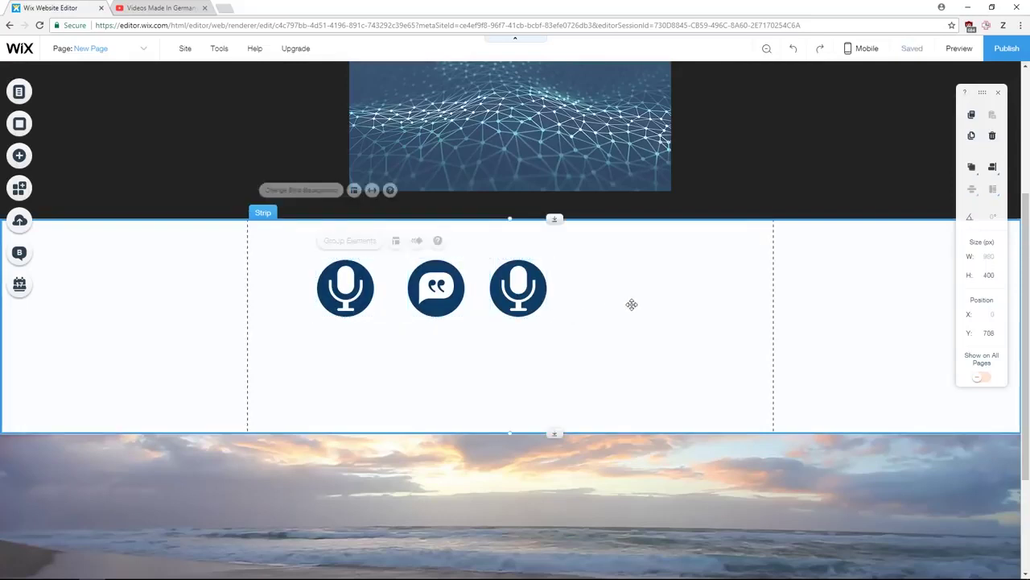
{"action": "scroll", "coordinate": [283, 214], "scroll_direction": "up", "scroll_amount": 3}
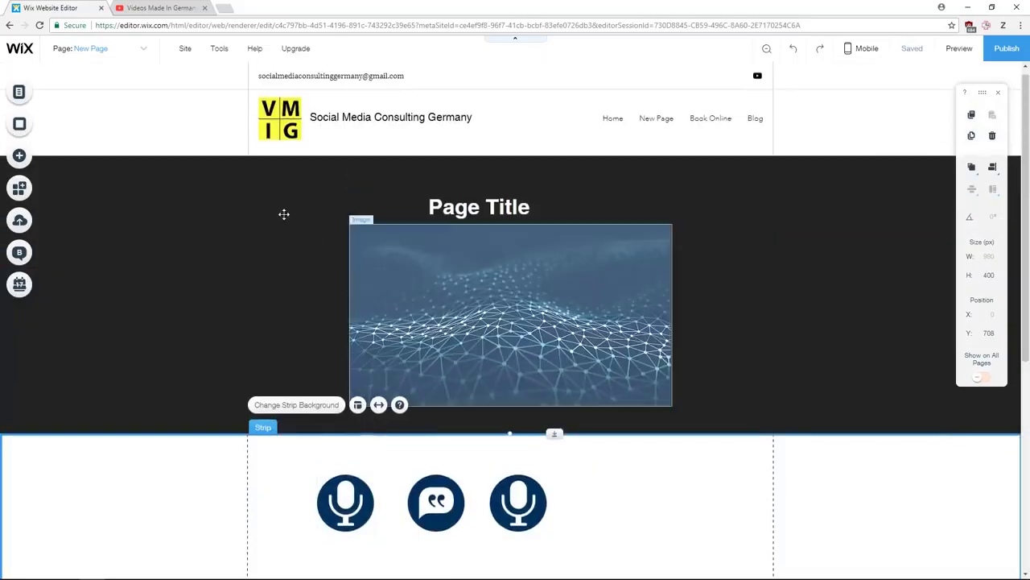
{"action": "scroll", "coordinate": [282, 214], "scroll_direction": "down", "scroll_amount": 1}
{"action": "scroll", "coordinate": [481, 308], "scroll_direction": "down", "scroll_amount": 2}
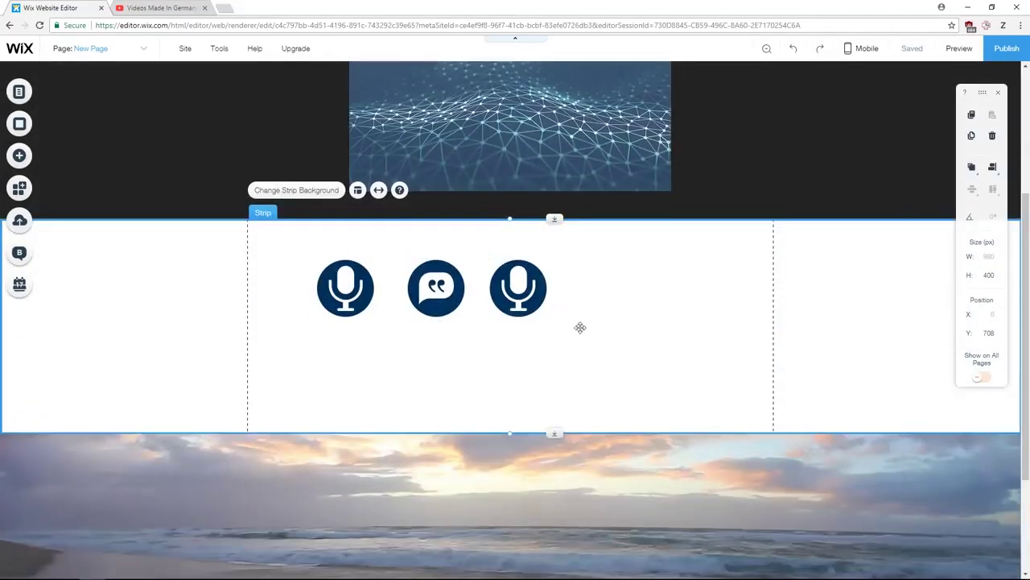
- Place a themed music player and upload Fly With Me.mp3, closing the chooser without adding it
{"action": "left_click", "coordinate": [20, 158]}
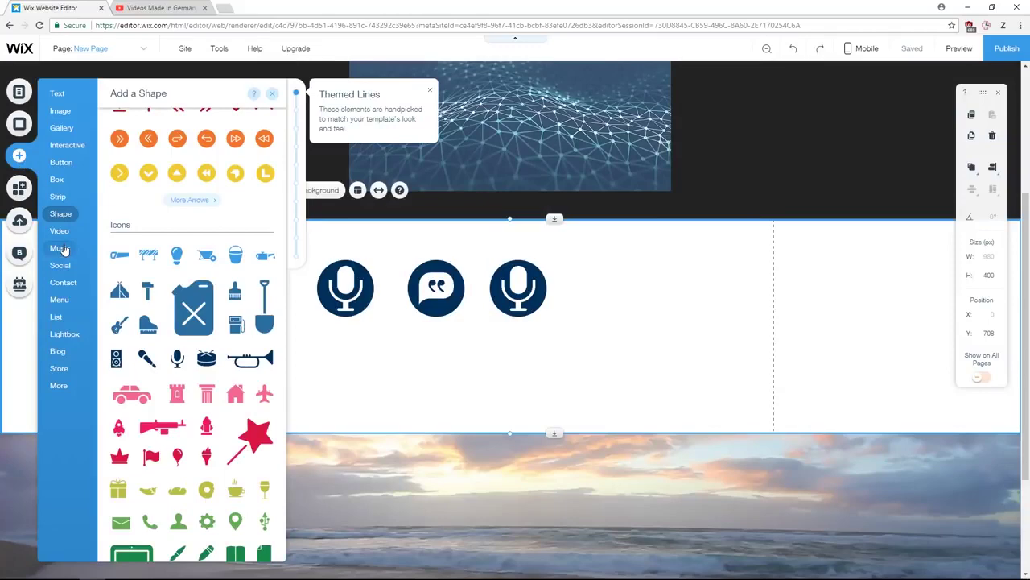
{"action": "left_click", "coordinate": [63, 250]}
{"action": "left_click_drag", "start_coordinate": [169, 164], "coordinate": [607, 381]}
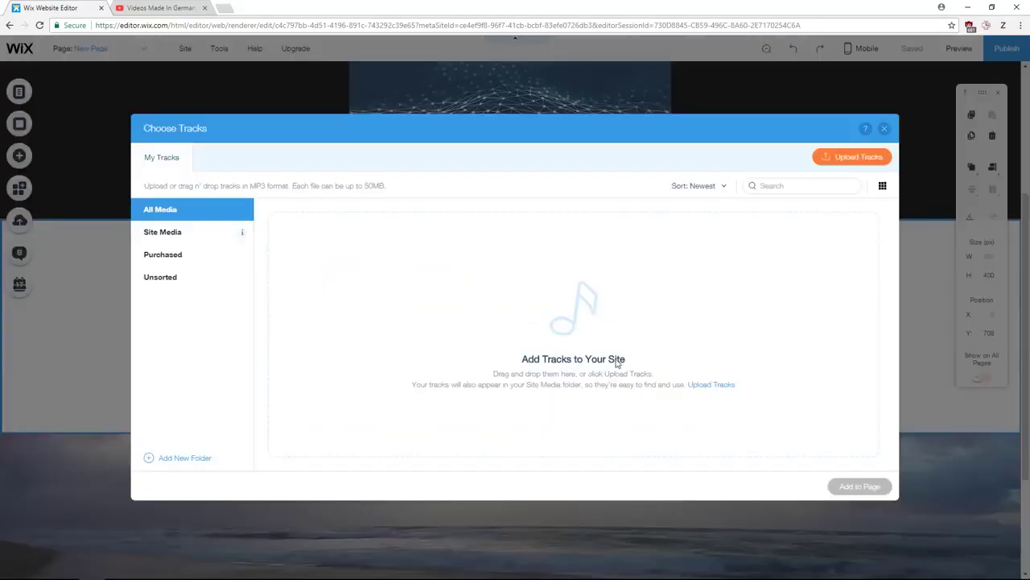
{"action": "left_click", "coordinate": [832, 159]}
{"action": "left_click", "coordinate": [185, 86]}
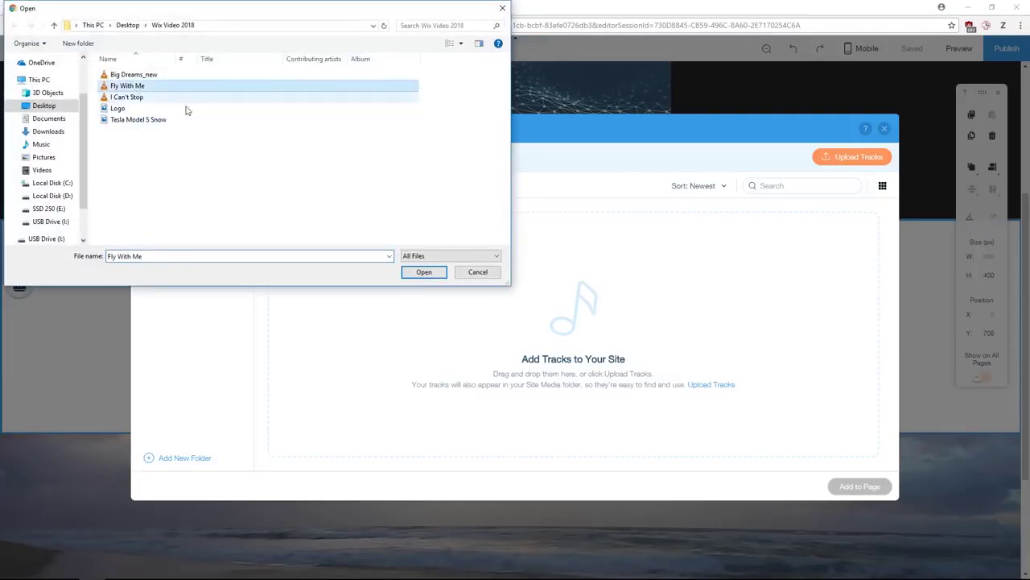
{"action": "left_click", "coordinate": [424, 272]}
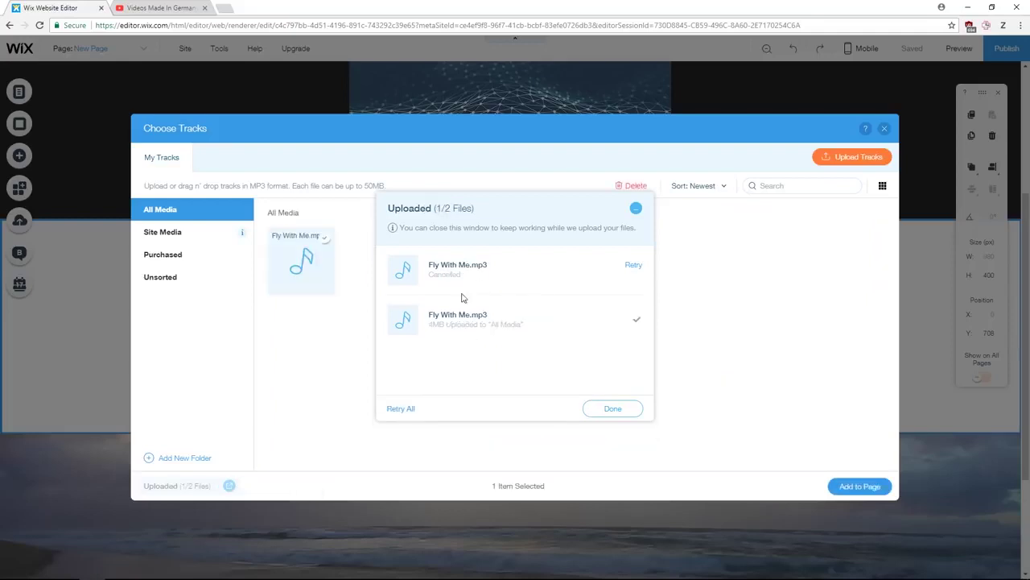
{"action": "left_click", "coordinate": [613, 408]}
{"action": "left_click", "coordinate": [328, 271]}
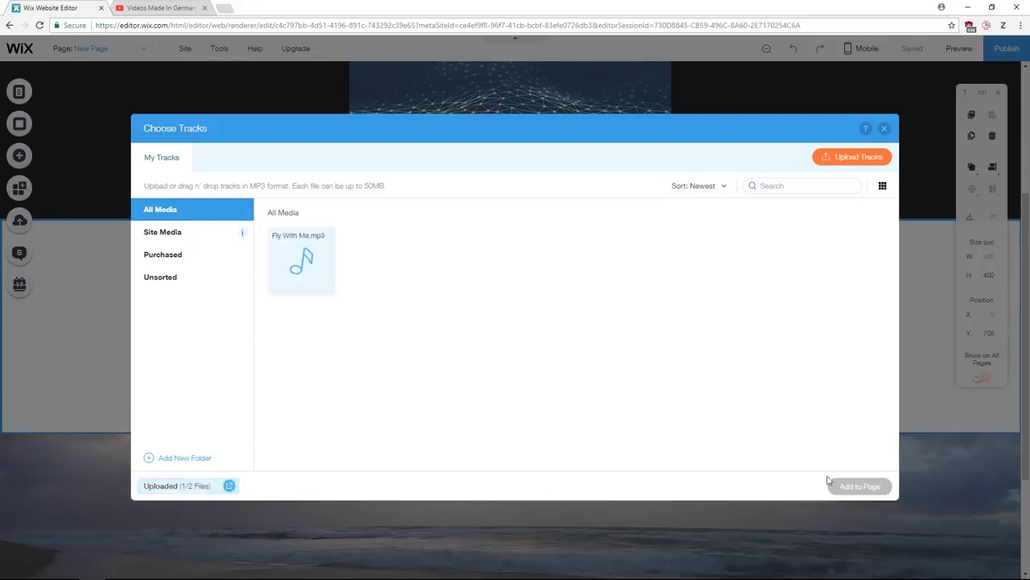
{"action": "left_click", "coordinate": [884, 128]}
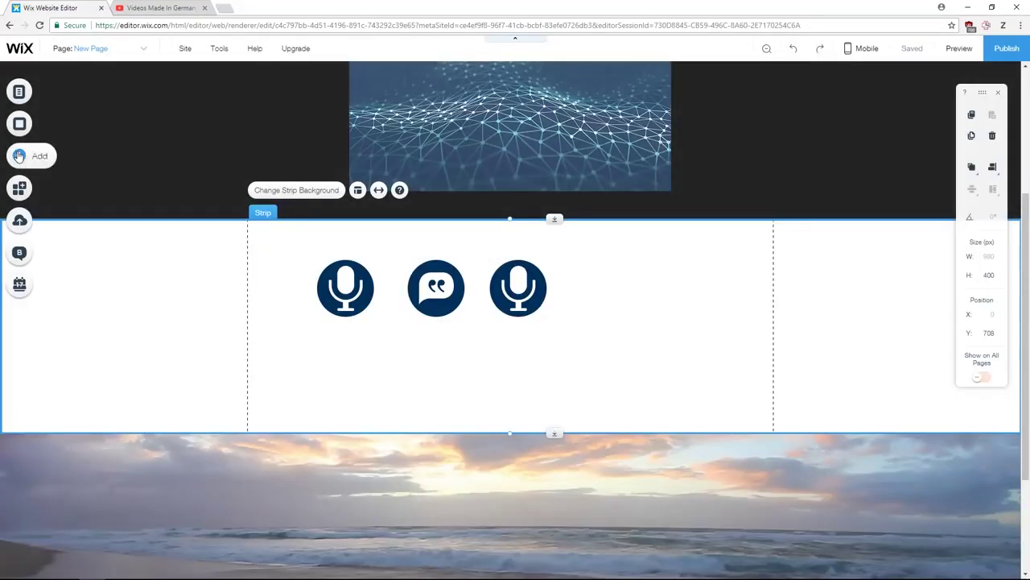
- Add a mini music player with Fly With Me.mp3 to the strip and move it left
{"action": "left_click", "coordinate": [37, 156]}
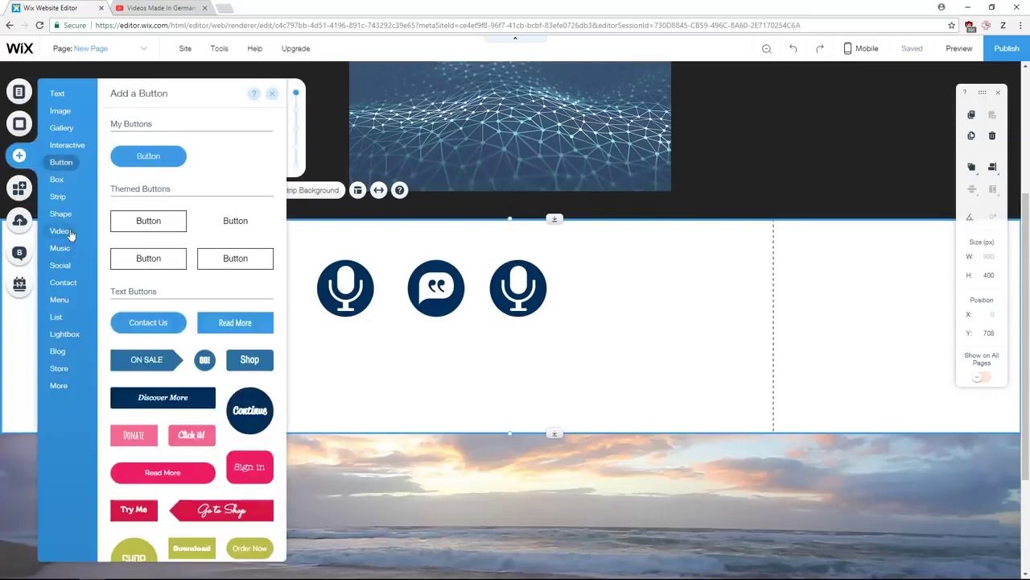
{"action": "mouse_move", "coordinate": [65, 248]}
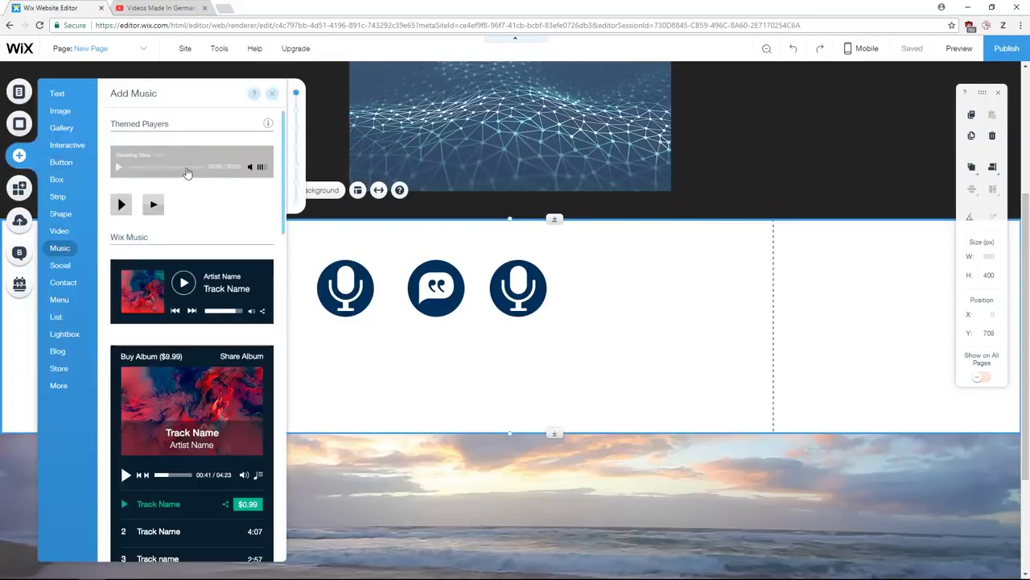
{"action": "left_click_drag", "start_coordinate": [121, 206], "coordinate": [807, 405]}
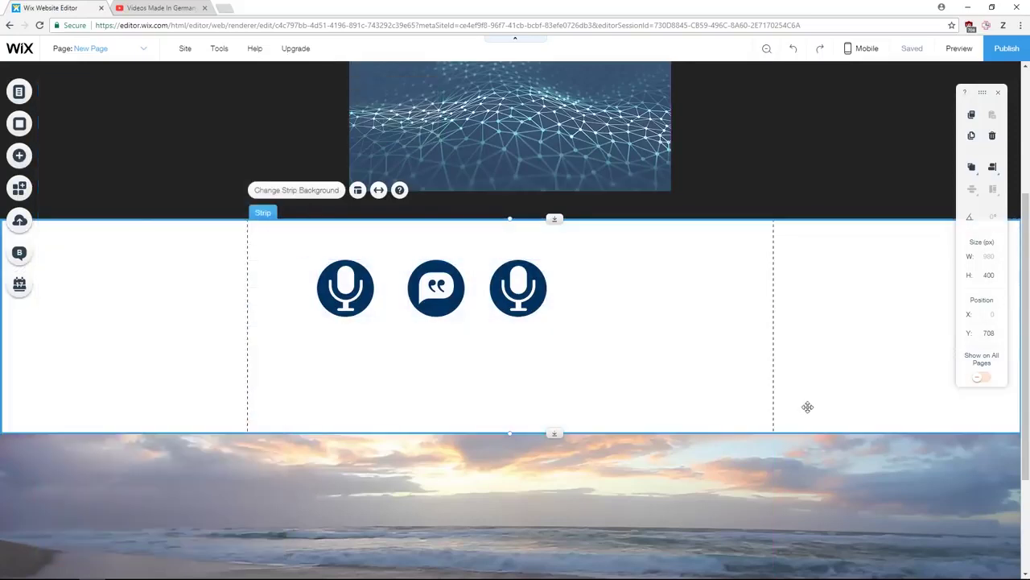
{"action": "left_click", "coordinate": [300, 262]}
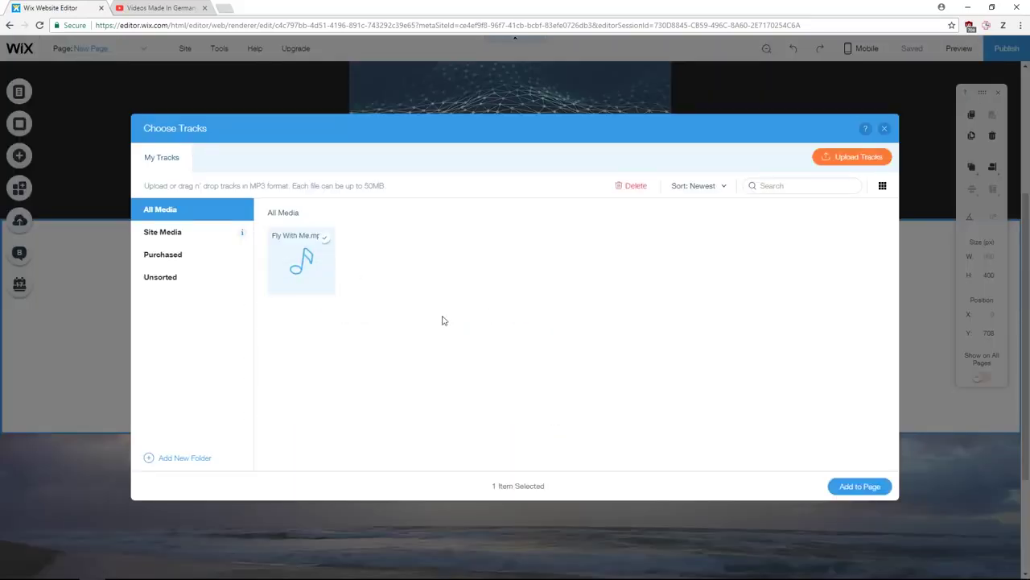
{"action": "left_click", "coordinate": [860, 486]}
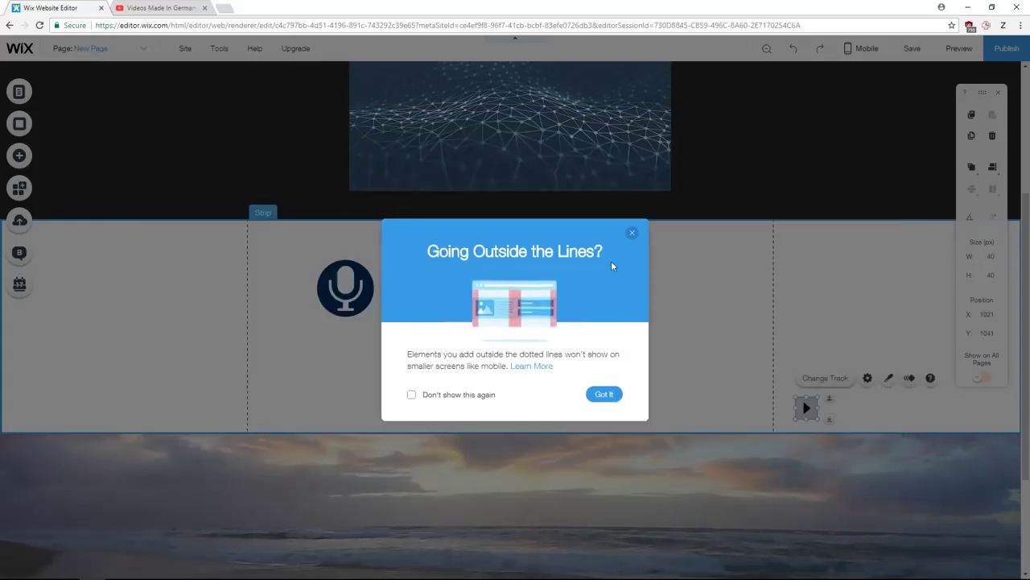
{"action": "left_click", "coordinate": [632, 235]}
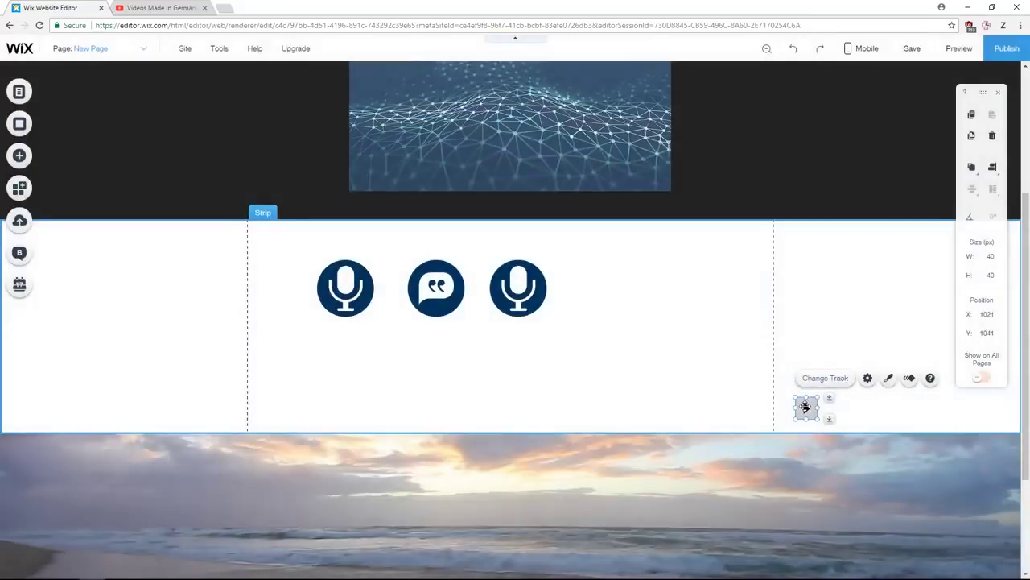
{"action": "left_click_drag", "start_coordinate": [805, 408], "coordinate": [693, 396]}
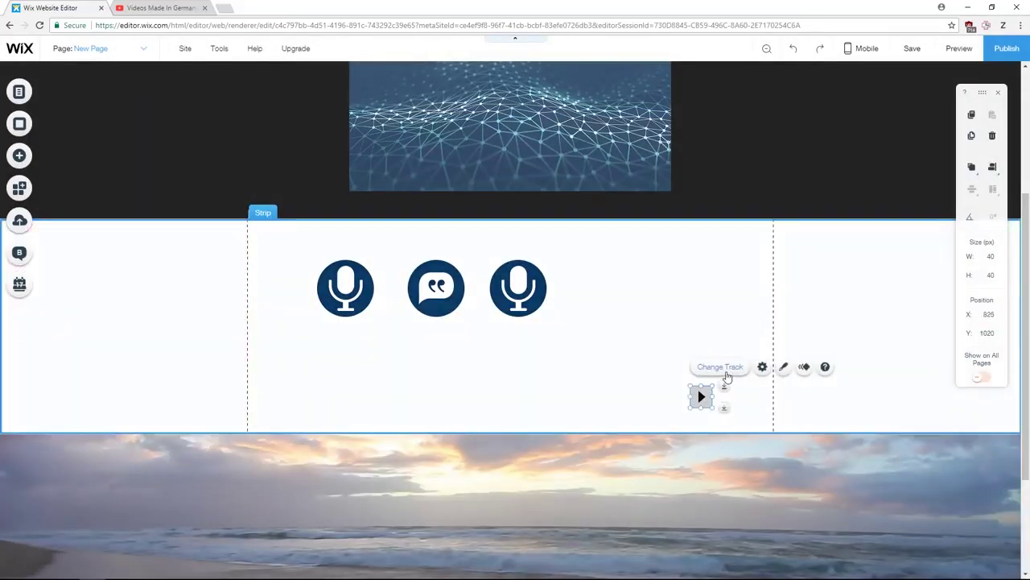
- Confirm Fly With Me.mp3 as the player's track and enable Autoplays on loading
{"action": "left_click", "coordinate": [727, 376]}
{"action": "left_click", "coordinate": [358, 271]}
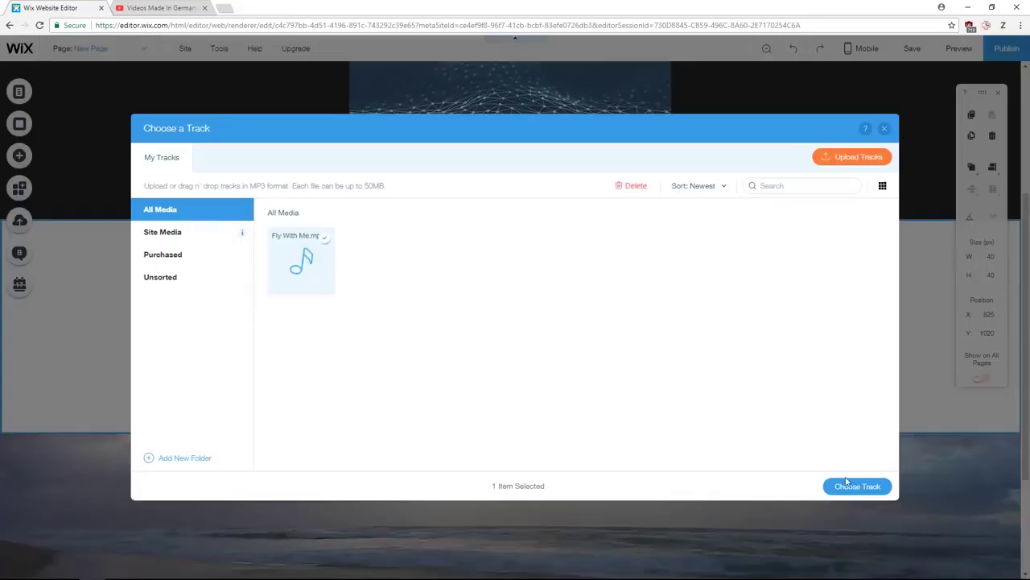
{"action": "left_click", "coordinate": [846, 485]}
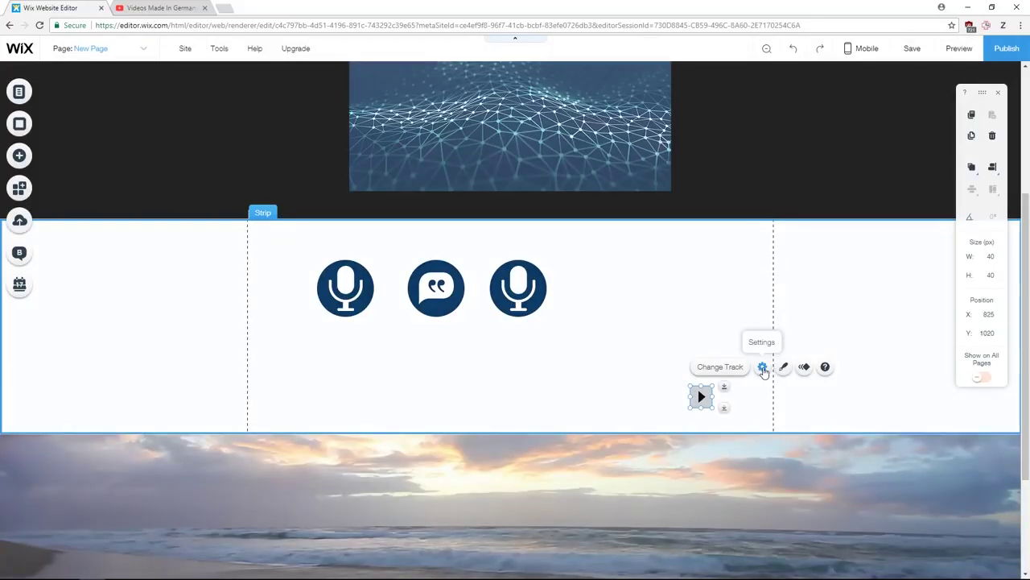
{"action": "left_click", "coordinate": [762, 367]}
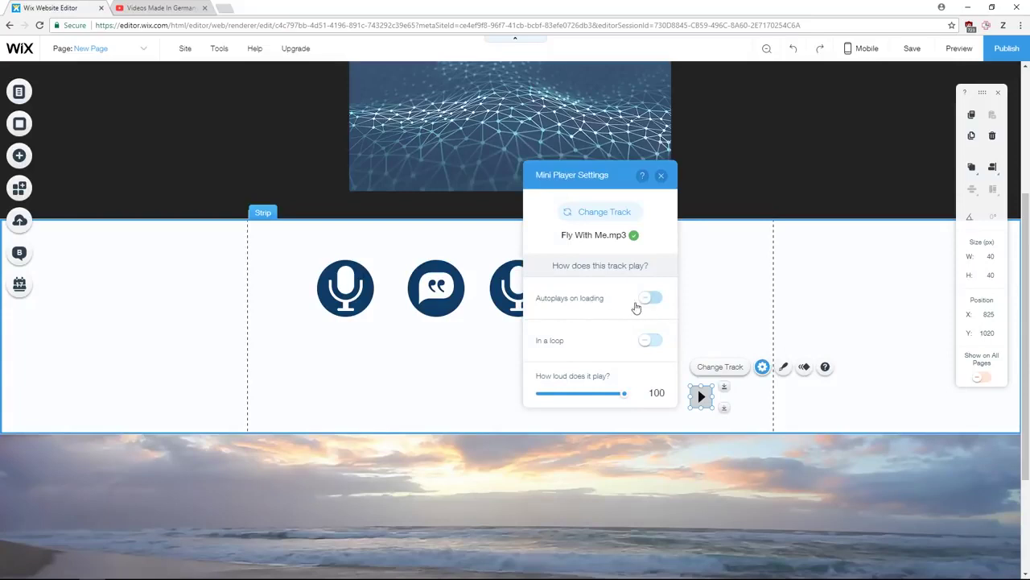
{"action": "left_click", "coordinate": [650, 298]}
{"action": "left_click", "coordinate": [661, 174]}
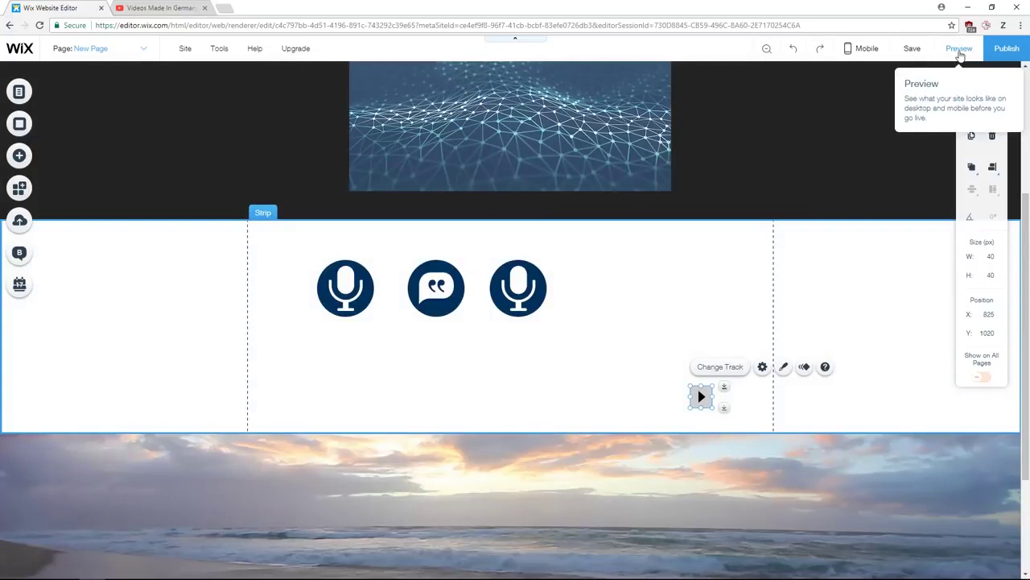
- Preview the site, pause the autoplaying music, and return to the editor
{"action": "left_click", "coordinate": [958, 49]}
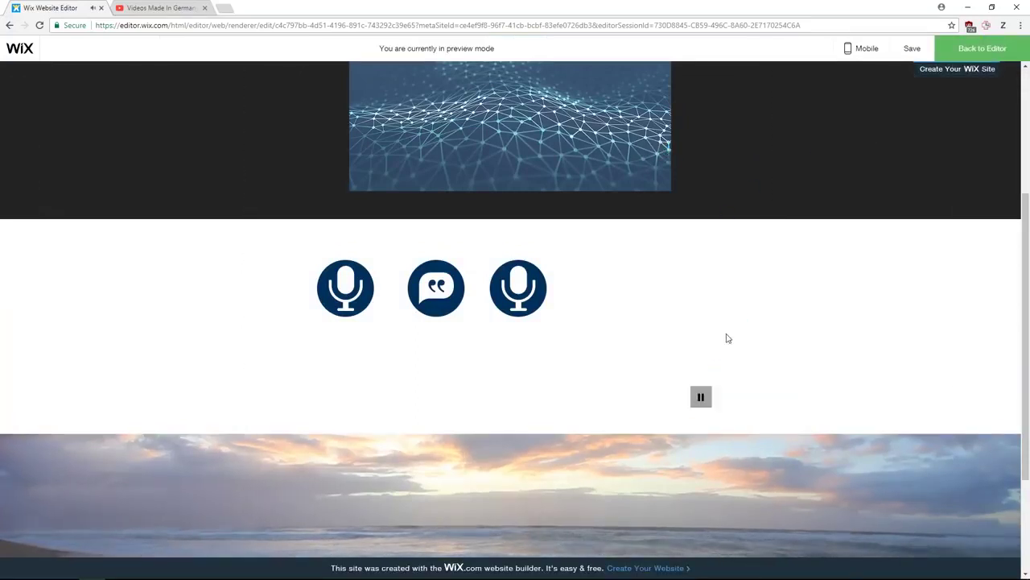
{"action": "left_click", "coordinate": [701, 396]}
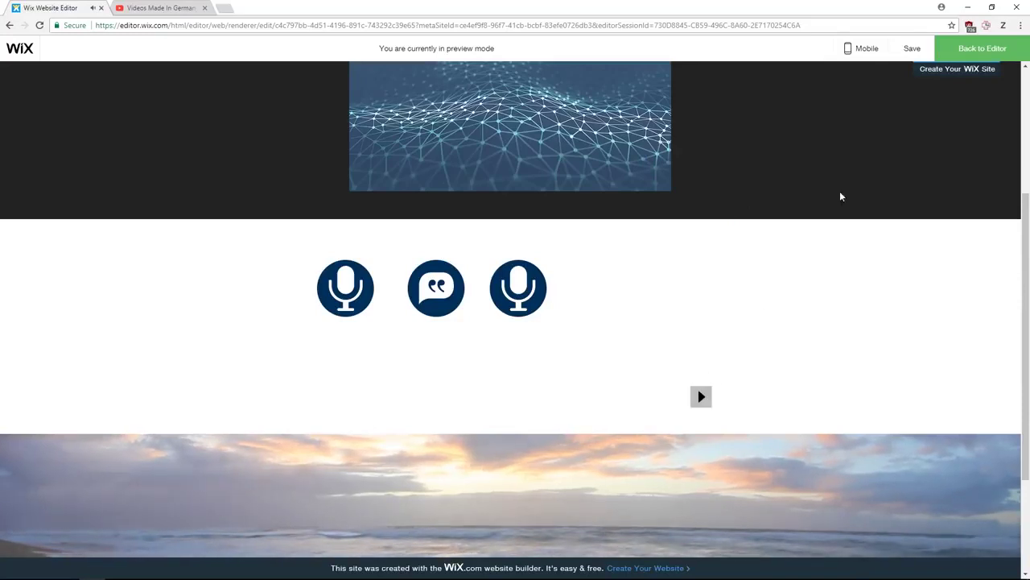
{"action": "left_click", "coordinate": [978, 53]}
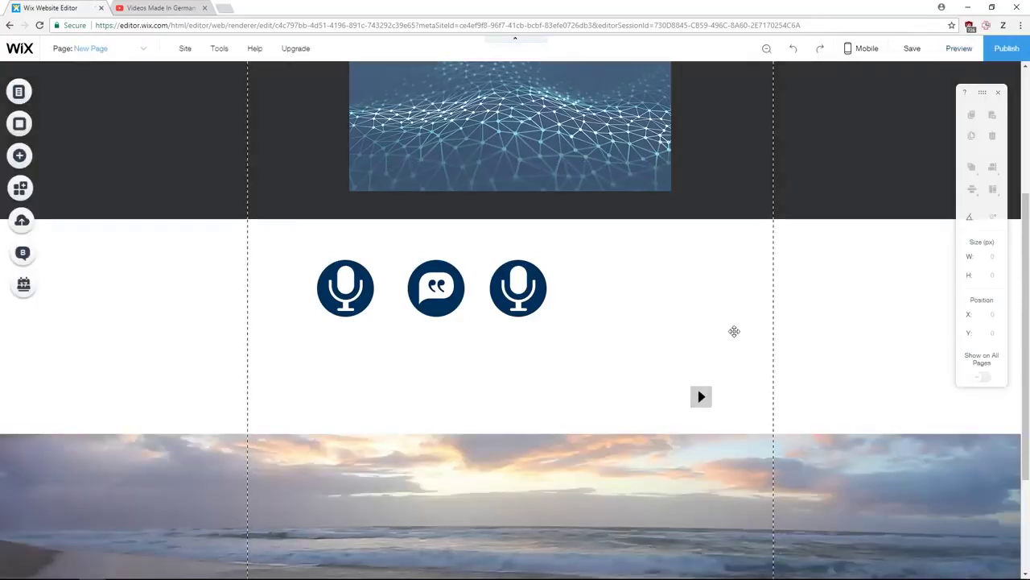
- Turn off Autoplays on loading in the mini music player's settings
{"action": "left_click", "coordinate": [701, 395]}
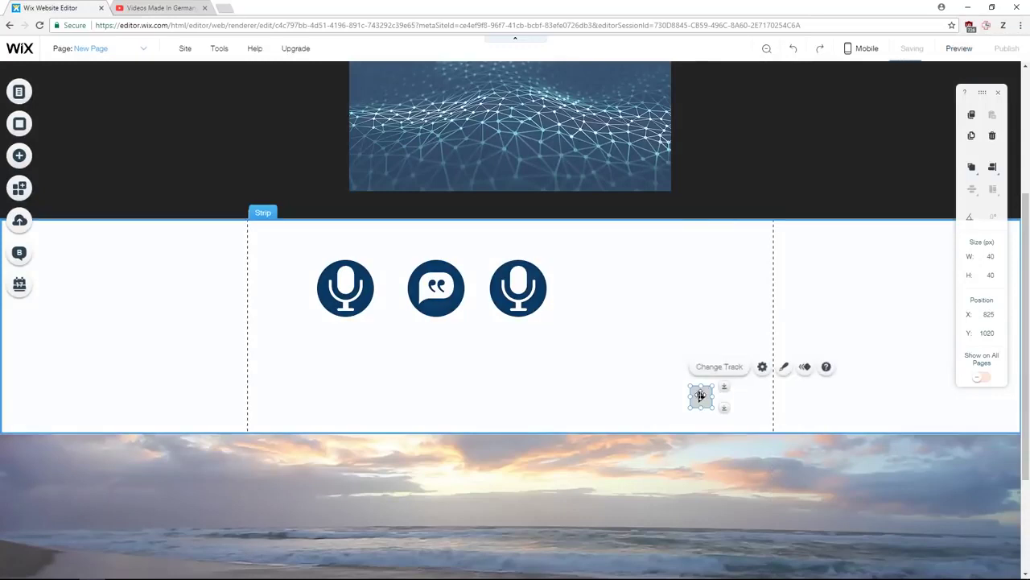
{"action": "left_click", "coordinate": [771, 368]}
{"action": "left_click", "coordinate": [648, 298]}
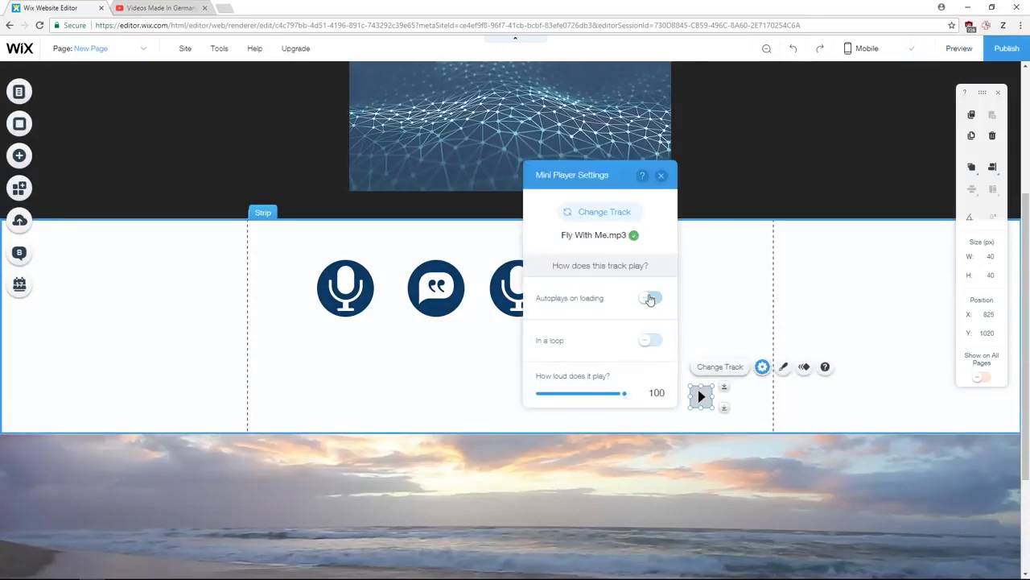
{"action": "left_click", "coordinate": [660, 176]}
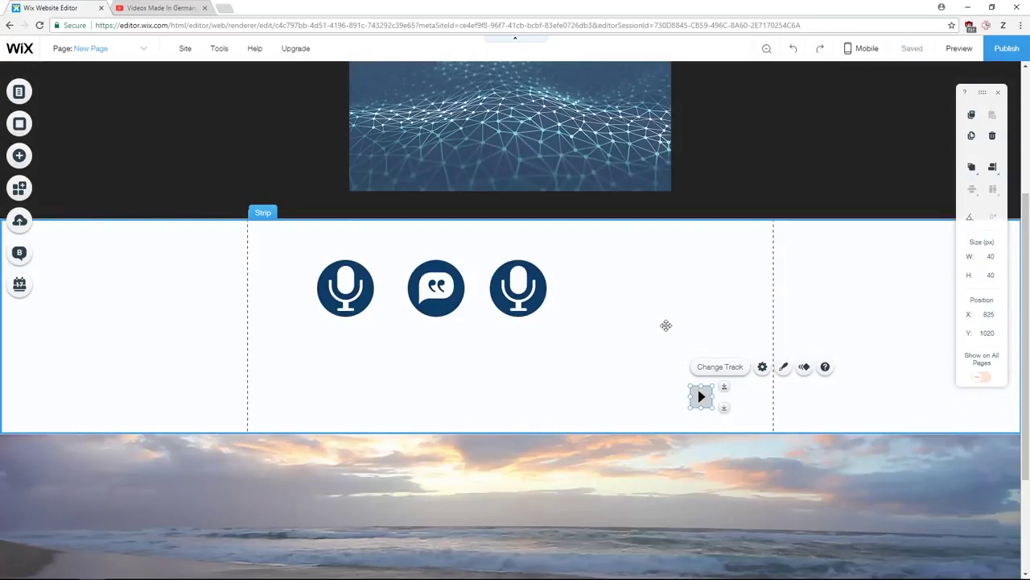
{"action": "scroll", "coordinate": [666, 325], "scroll_direction": "up", "scroll_amount": 3}
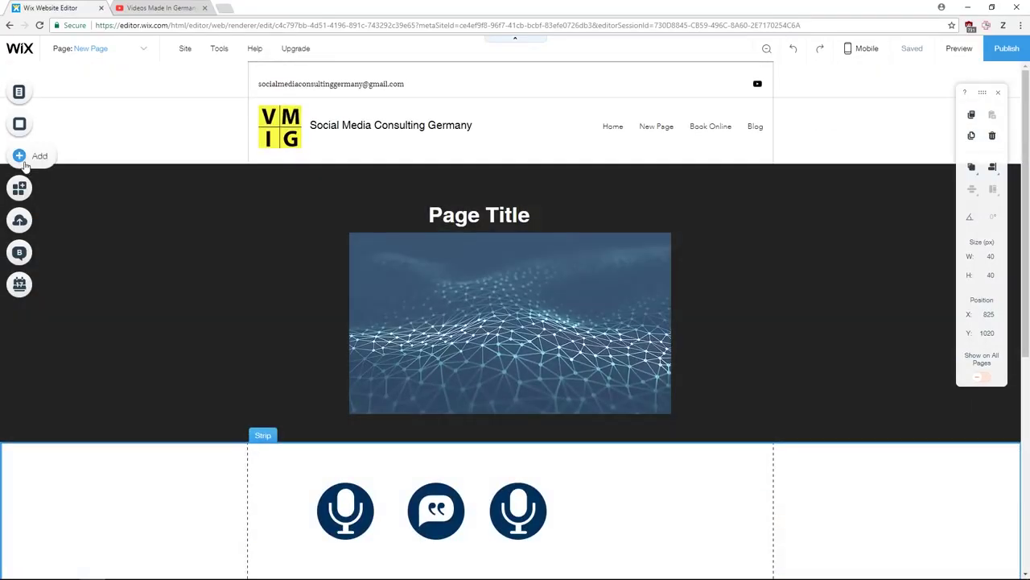
- Add the Welcome (Full Screen) lightbox template to the site
{"action": "left_click", "coordinate": [22, 158]}
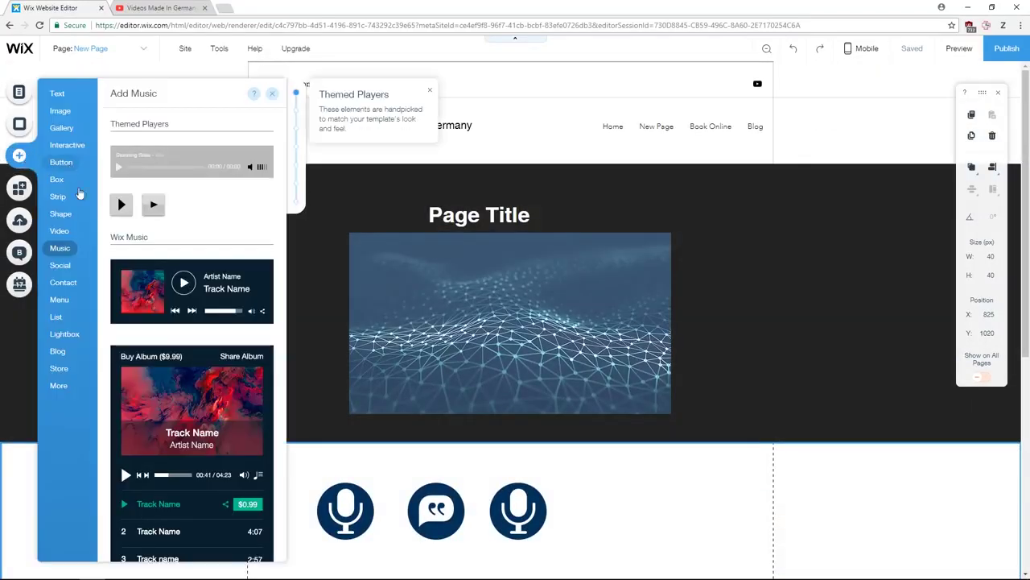
{"action": "left_click", "coordinate": [62, 335]}
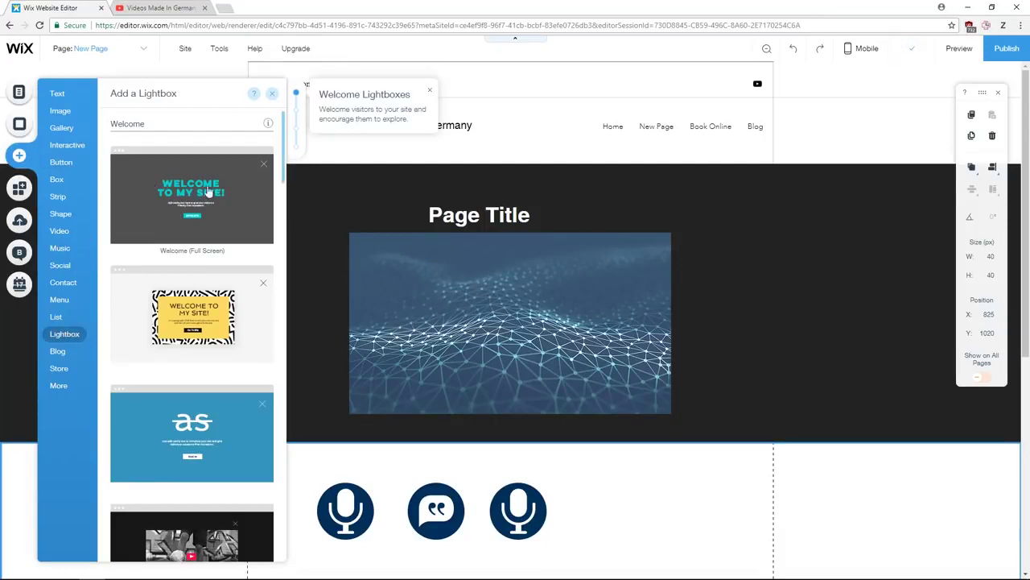
{"action": "left_click_drag", "start_coordinate": [191, 190], "coordinate": [539, 249]}
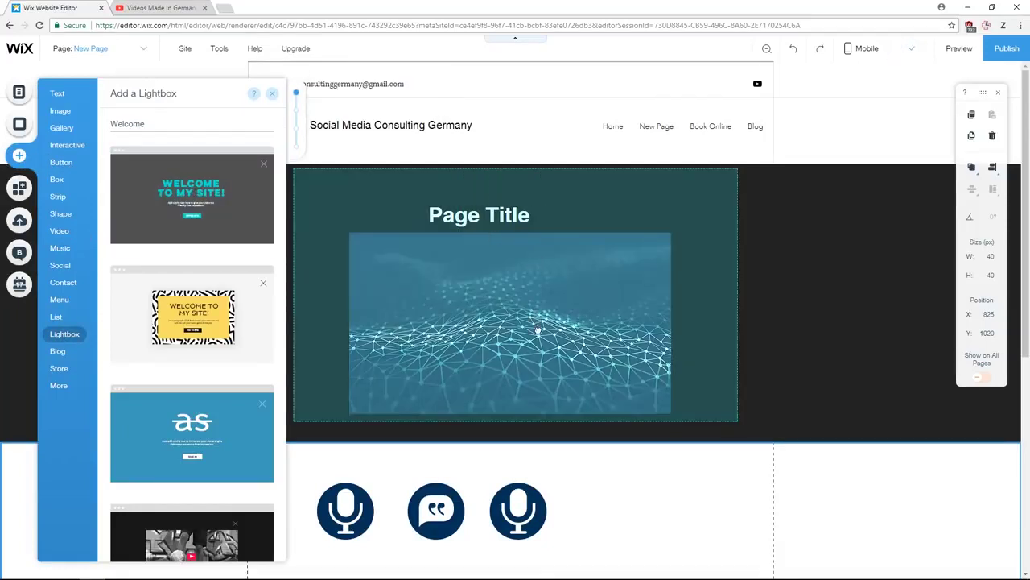
{"action": "left_click_drag", "start_coordinate": [537, 329], "coordinate": [538, 330]}
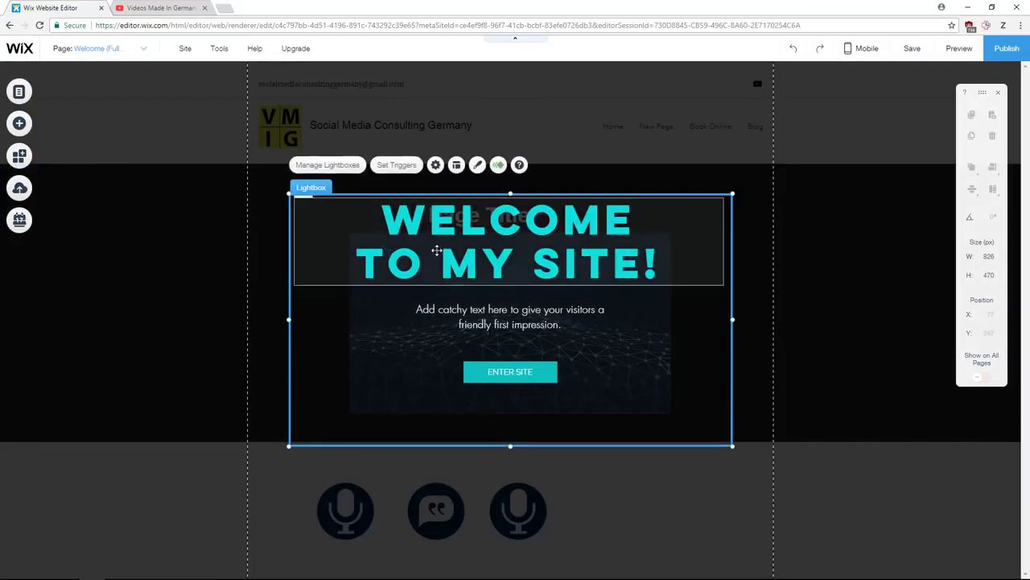
- Check the lightbox settings: opens automatically on New Page after 2 seconds
{"action": "left_click", "coordinate": [141, 49]}
{"action": "left_click", "coordinate": [435, 164]}
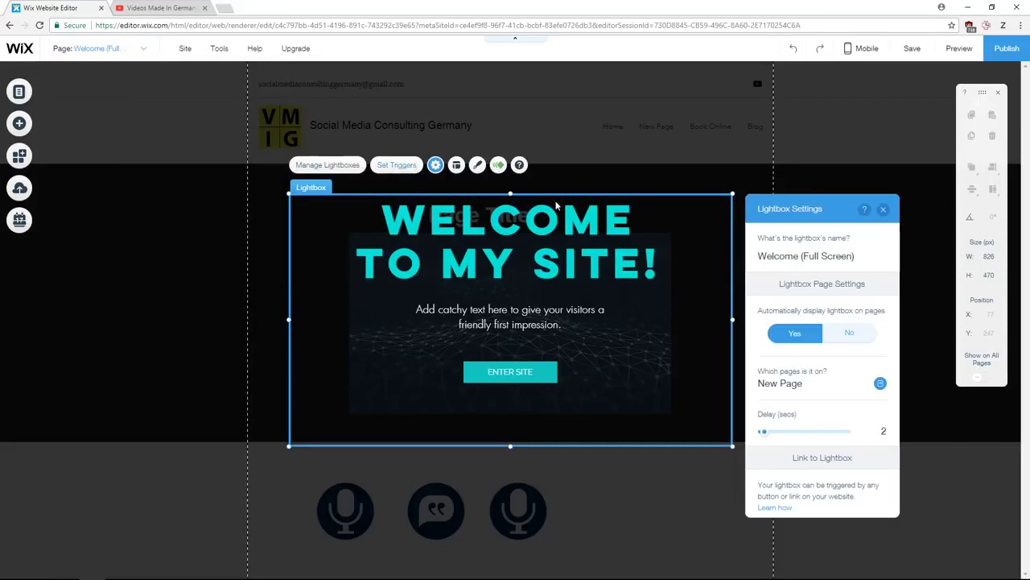
{"action": "left_click", "coordinate": [883, 211]}
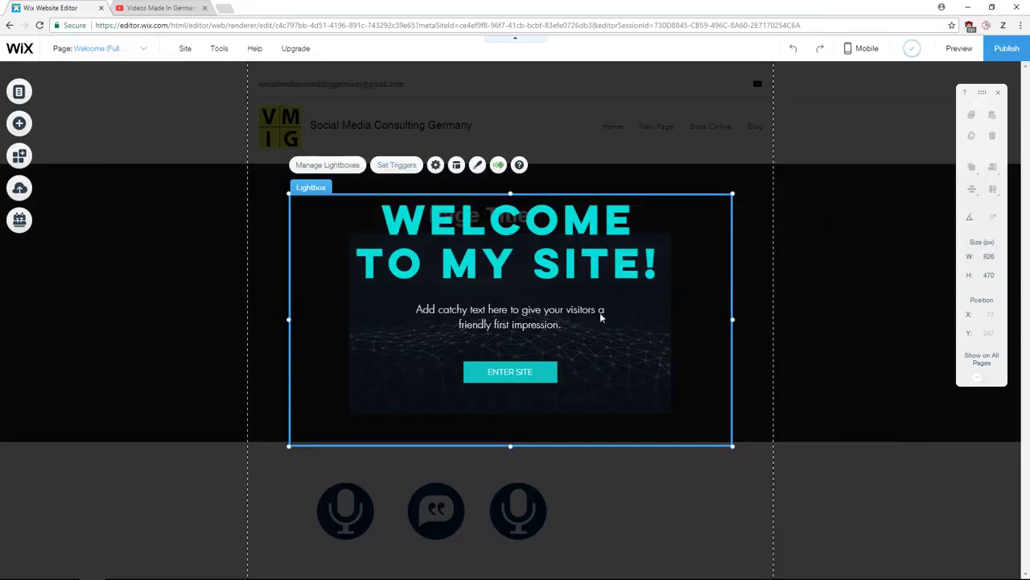
{"action": "left_click", "coordinate": [959, 48]}
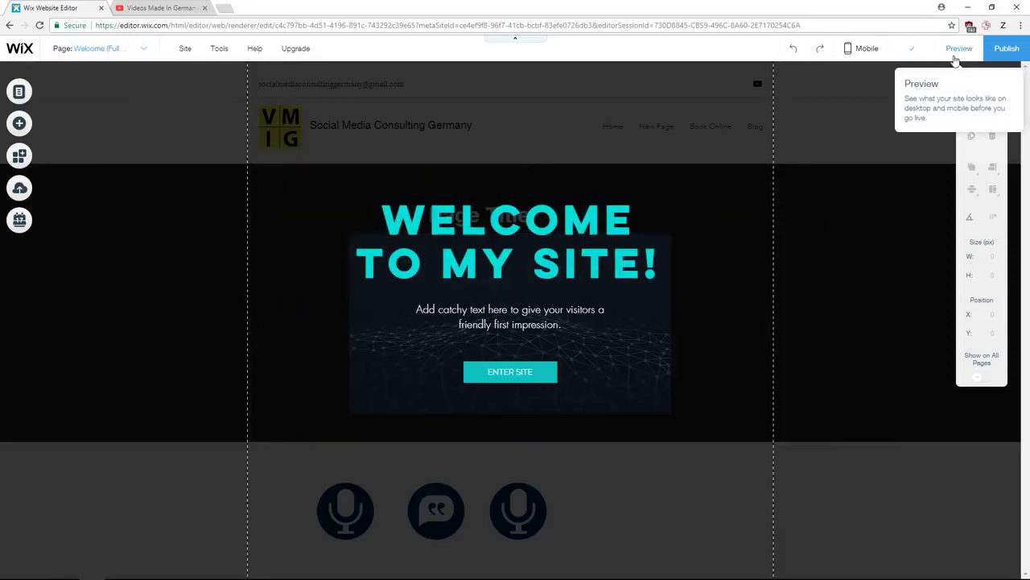
- Dismiss the Welcome lightbox in two previews, scrolling the page in one, then return to editing
{"action": "left_click", "coordinate": [977, 103]}
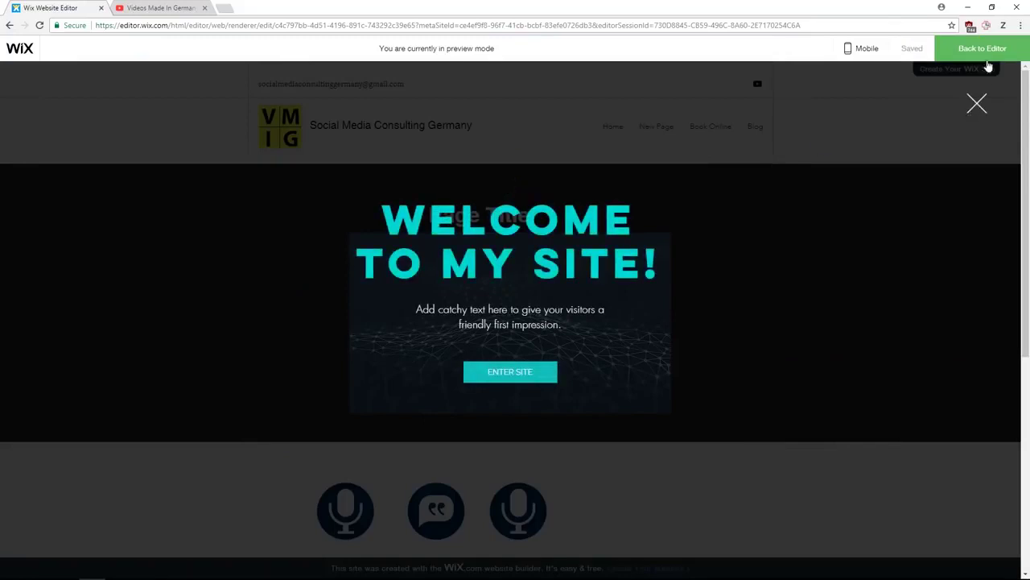
{"action": "left_click", "coordinate": [984, 48]}
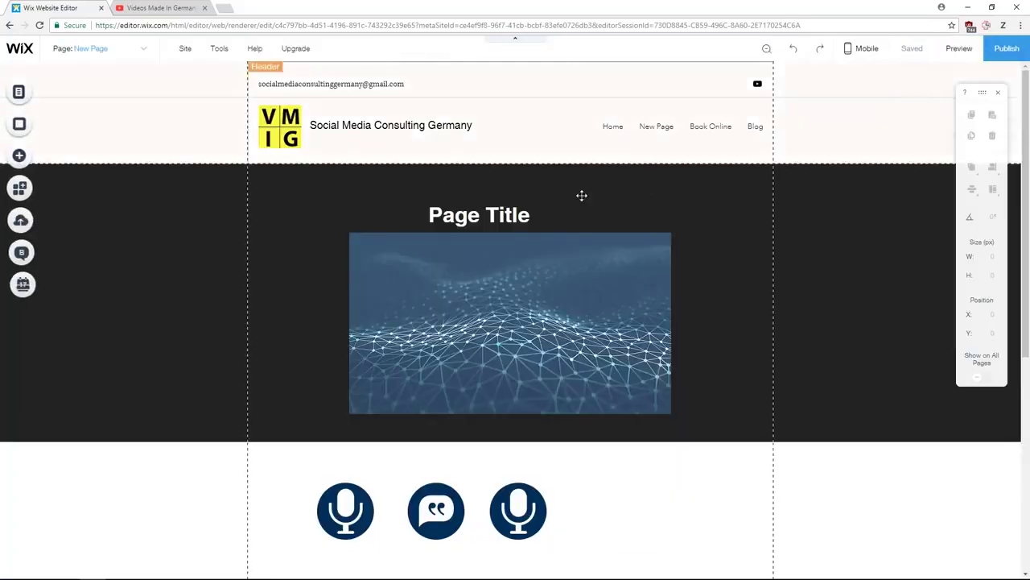
{"action": "left_click", "coordinate": [954, 50]}
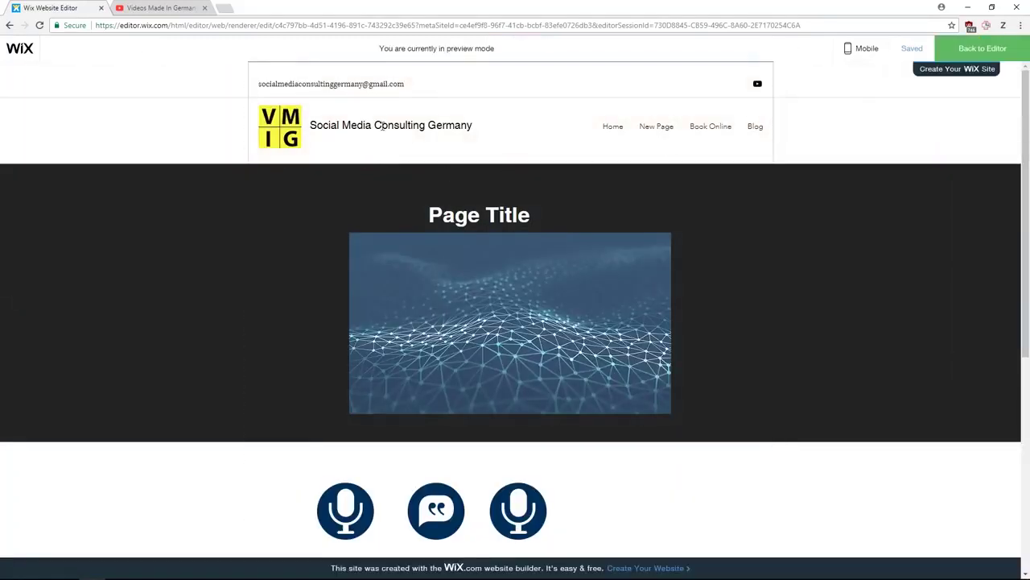
{"action": "scroll", "coordinate": [516, 184], "scroll_direction": "down", "scroll_amount": 5}
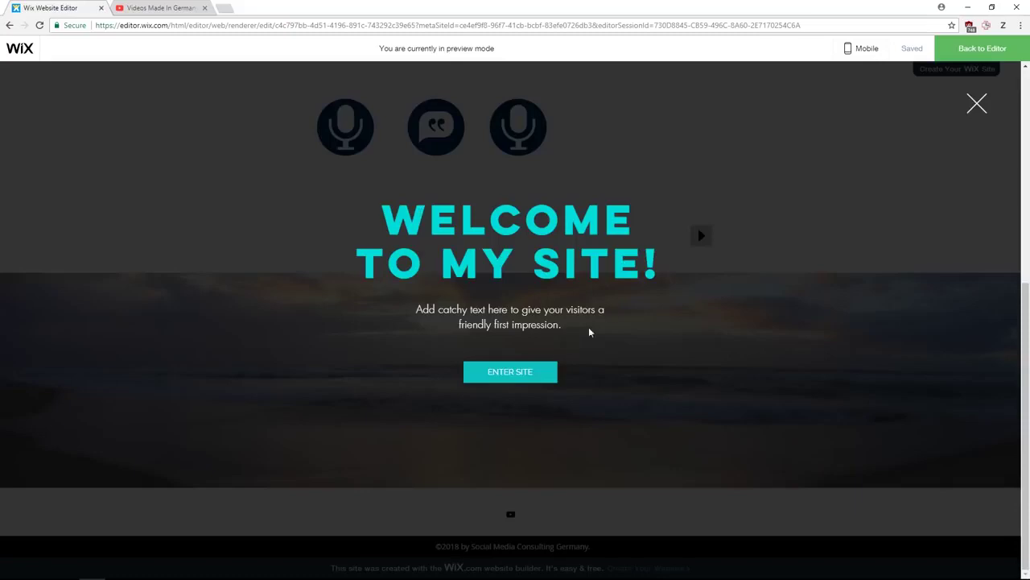
{"action": "left_click", "coordinate": [979, 103]}
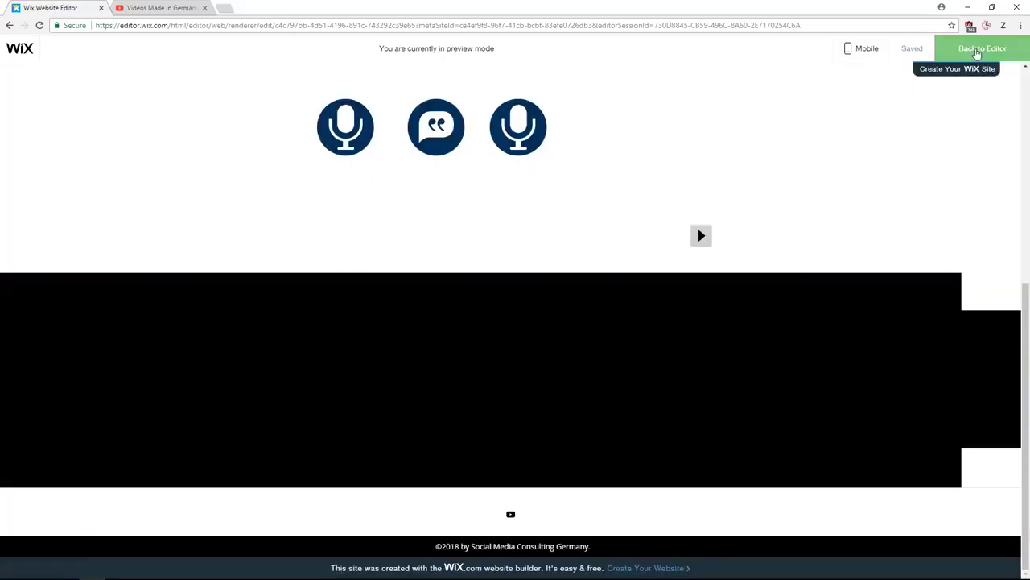
{"action": "left_click", "coordinate": [979, 50]}
{"action": "scroll", "coordinate": [443, 166], "scroll_direction": "up", "scroll_amount": 4}
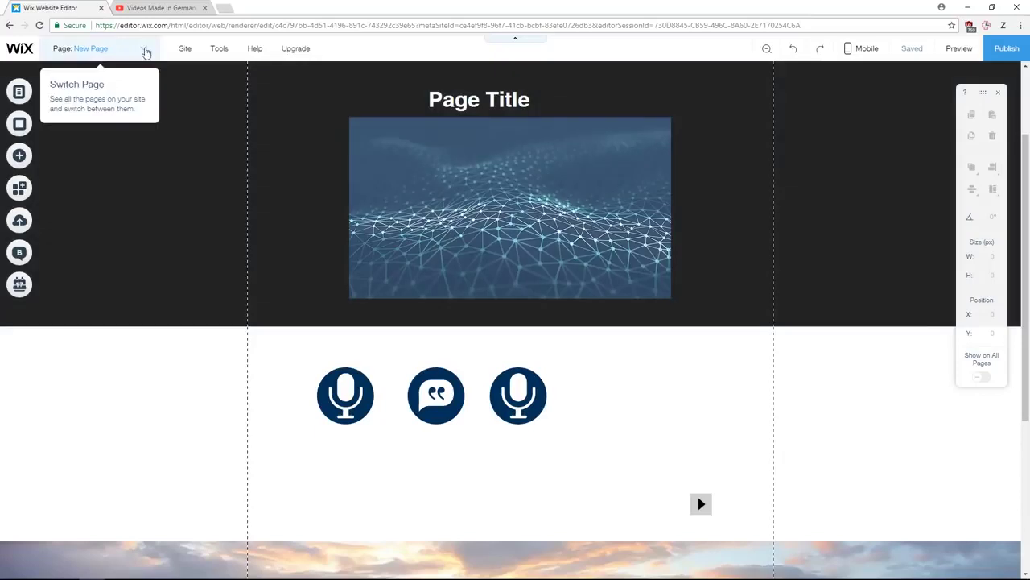
- Open the Welcome (Full Screen) lightbox and select its container
{"action": "left_click", "coordinate": [143, 49]}
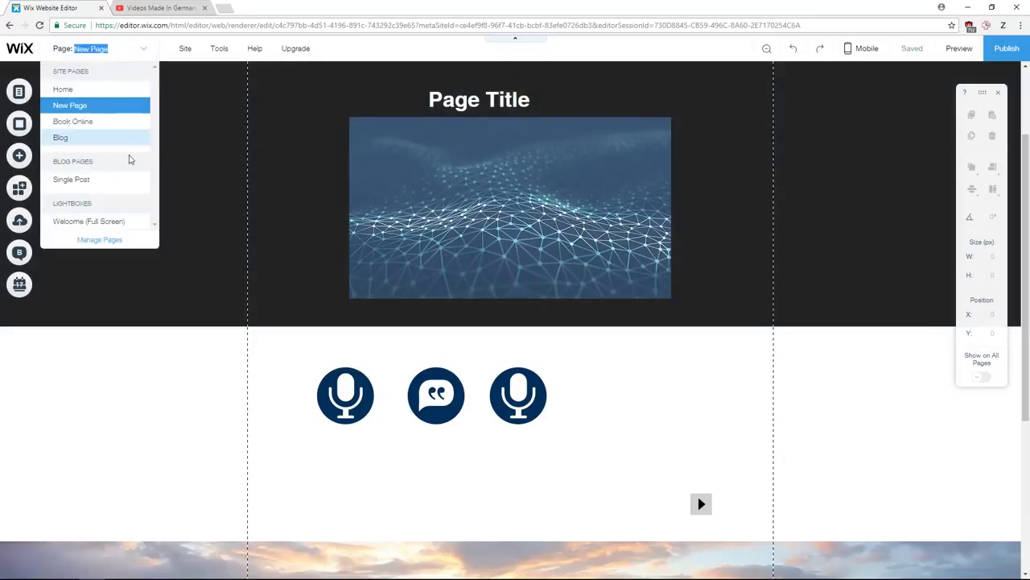
{"action": "left_click", "coordinate": [89, 221]}
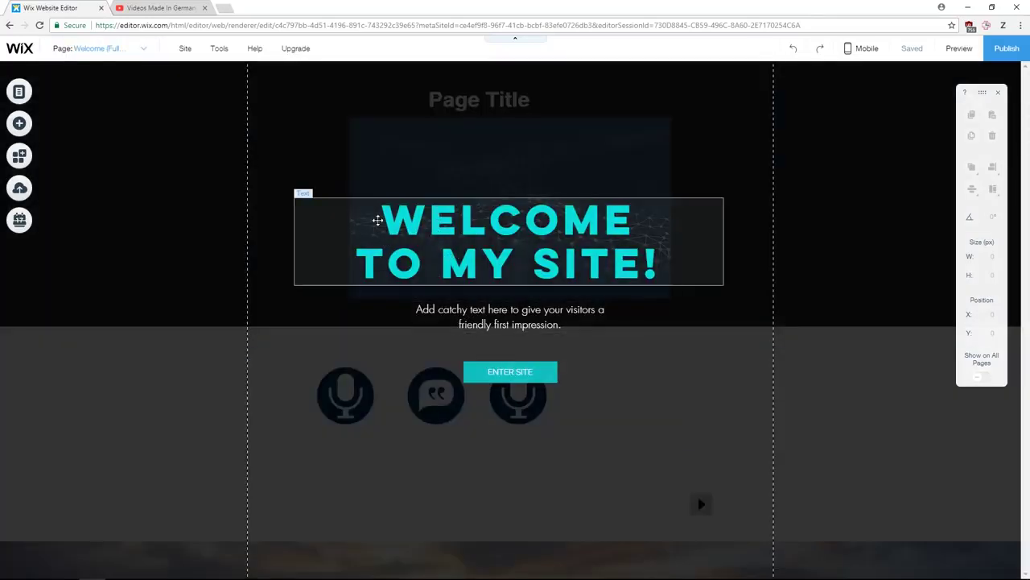
{"action": "left_click", "coordinate": [445, 226]}
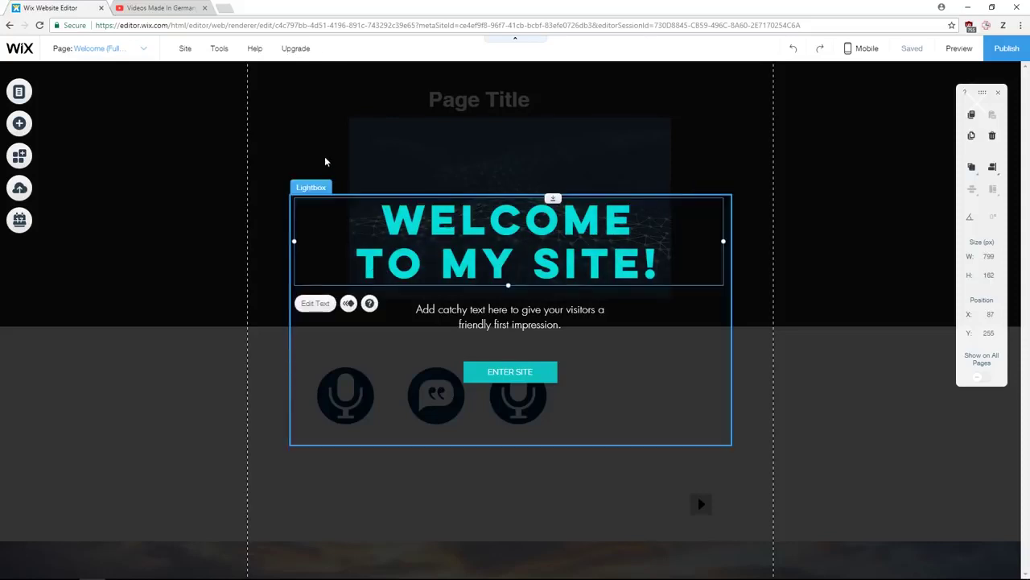
{"action": "left_click", "coordinate": [314, 192]}
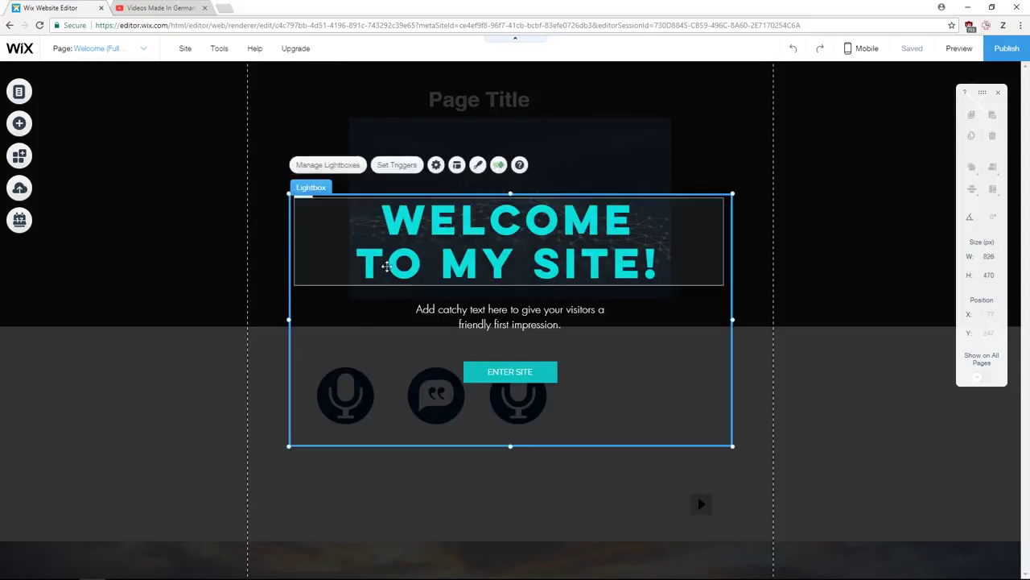
- Set the Welcome lightbox to appear after a 7-second delay, only on New Page
{"action": "left_click", "coordinate": [405, 170]}
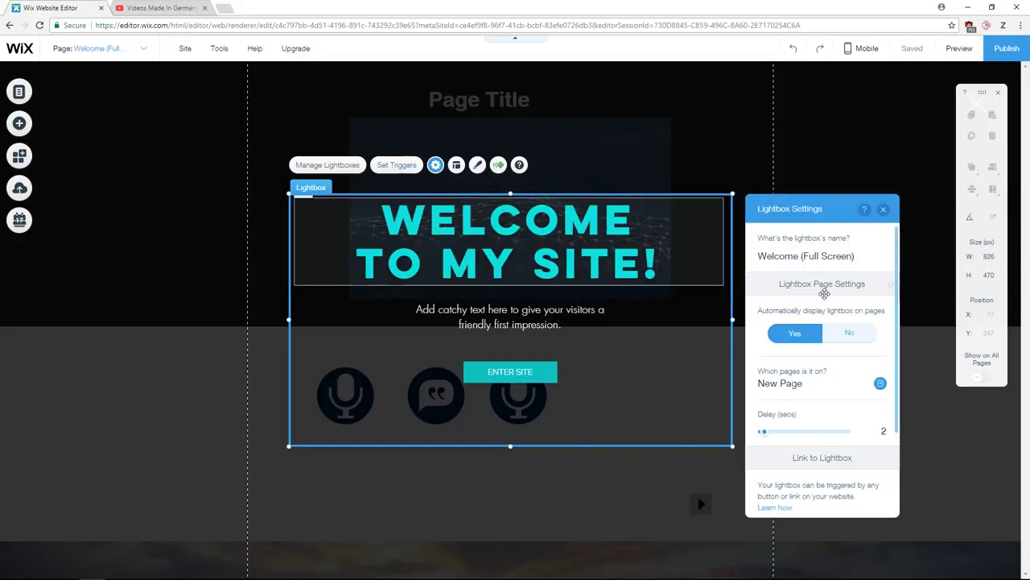
{"action": "scroll", "coordinate": [840, 394], "scroll_direction": "down", "scroll_amount": 2}
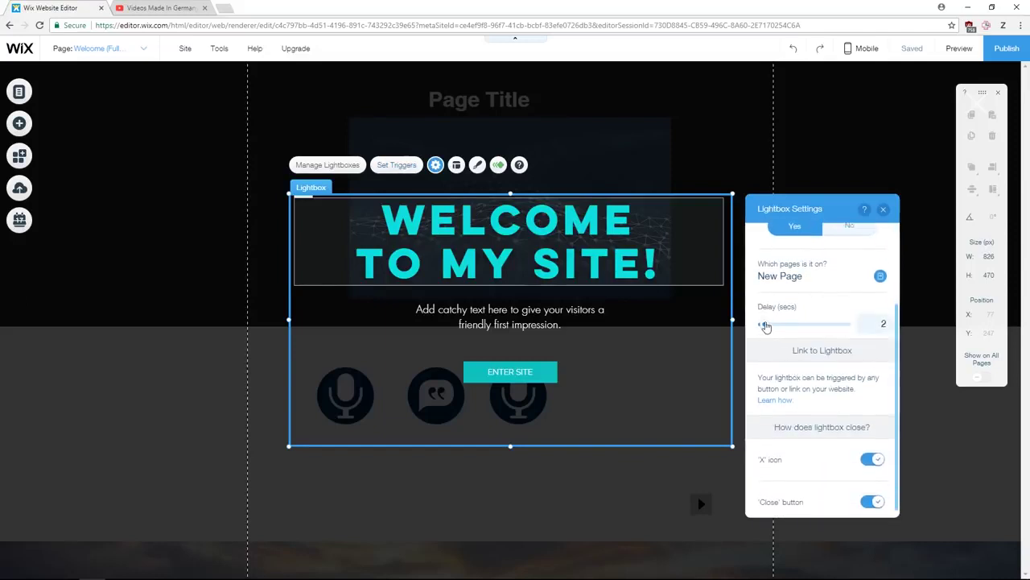
{"action": "mouse_move", "coordinate": [767, 326]}
{"action": "left_mouse_down"}
{"action": "mouse_move", "coordinate": [811, 326]}
{"action": "mouse_move", "coordinate": [773, 327]}
{"action": "left_mouse_up"}
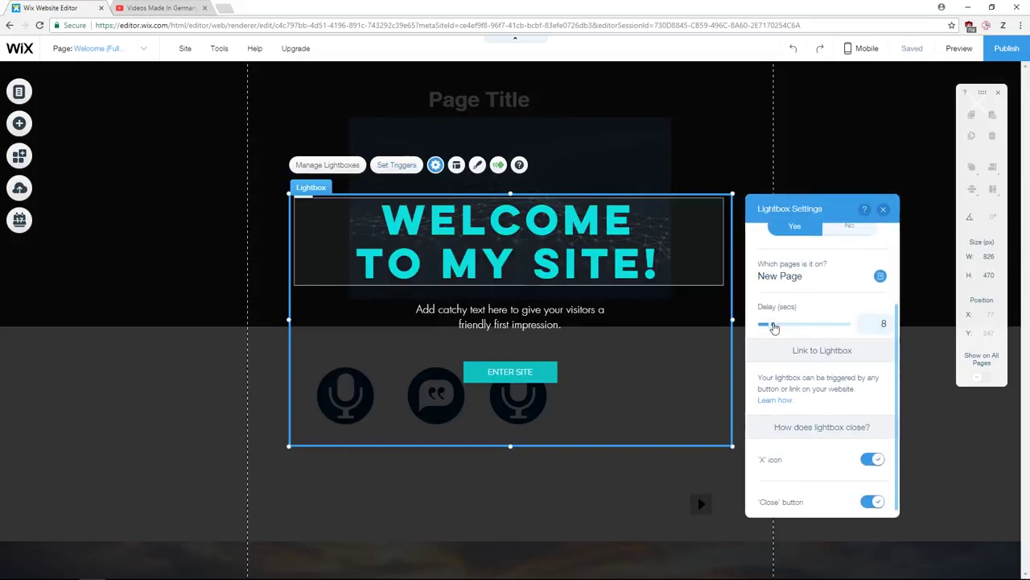
{"action": "left_click", "coordinate": [880, 276]}
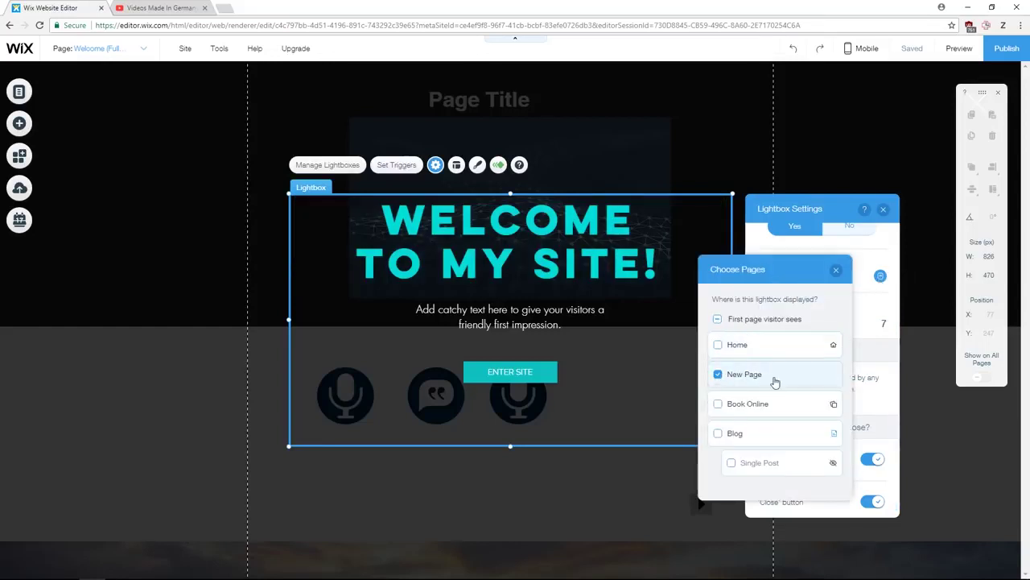
{"action": "left_click", "coordinate": [836, 270]}
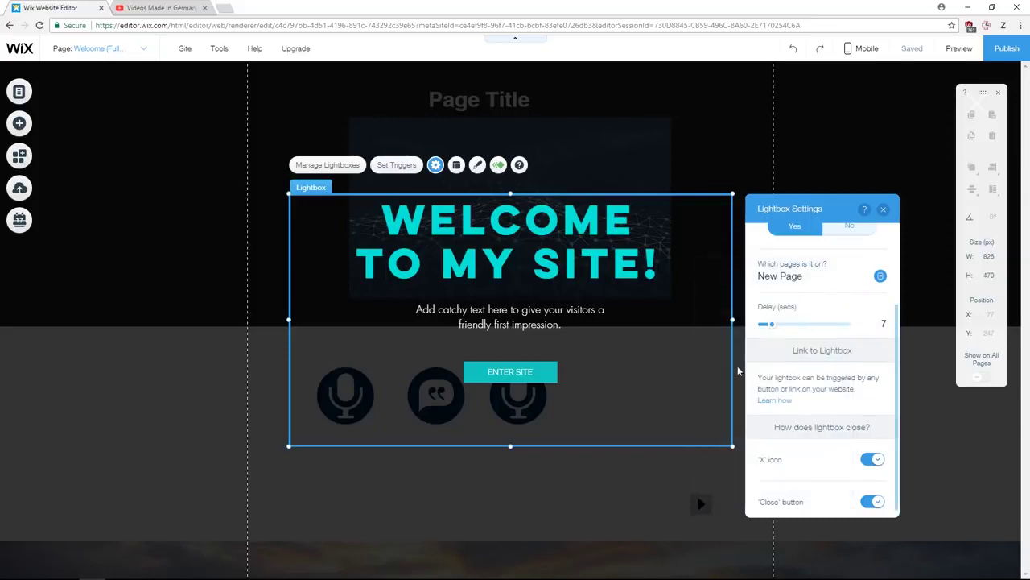
{"action": "left_click", "coordinate": [885, 210]}
{"action": "left_click", "coordinate": [143, 49]}
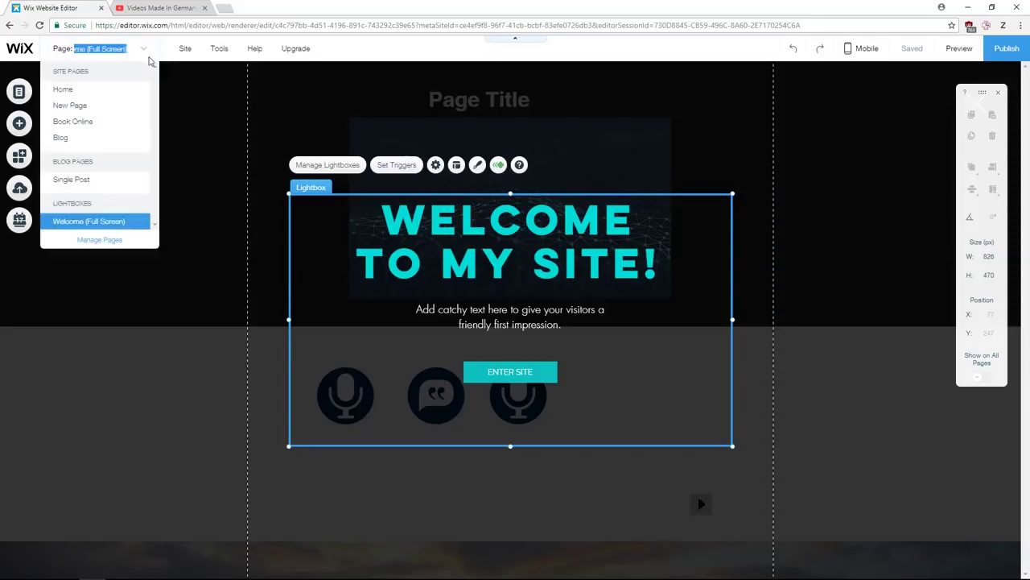
- On New Page, duplicate the Page Title text, then delete the copy
{"action": "left_click", "coordinate": [108, 109]}
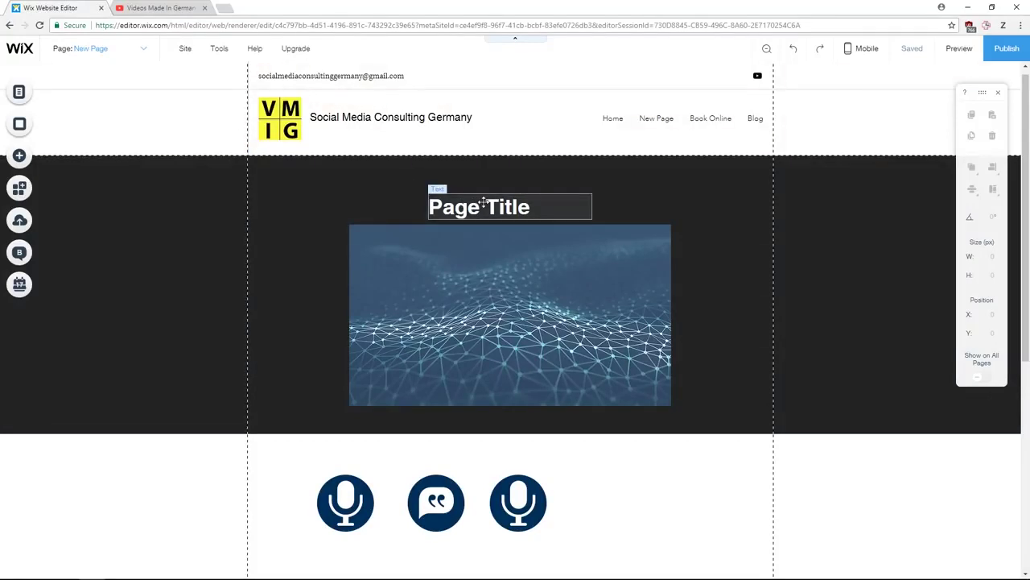
{"action": "left_click", "coordinate": [484, 206]}
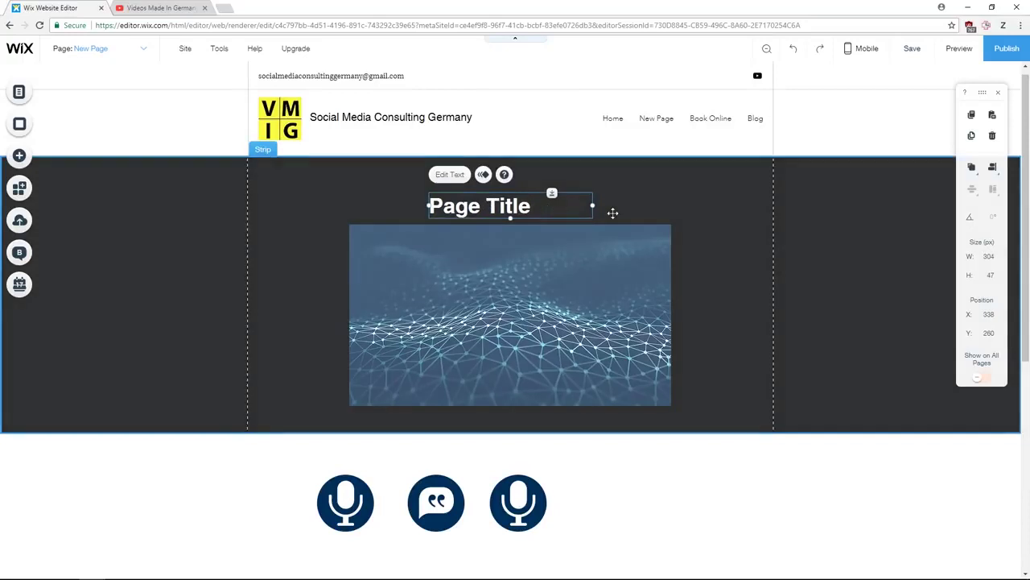
{"action": "key", "text": "ctrl+d"}
{"action": "left_click_drag", "start_coordinate": [613, 228], "coordinate": [684, 211]}
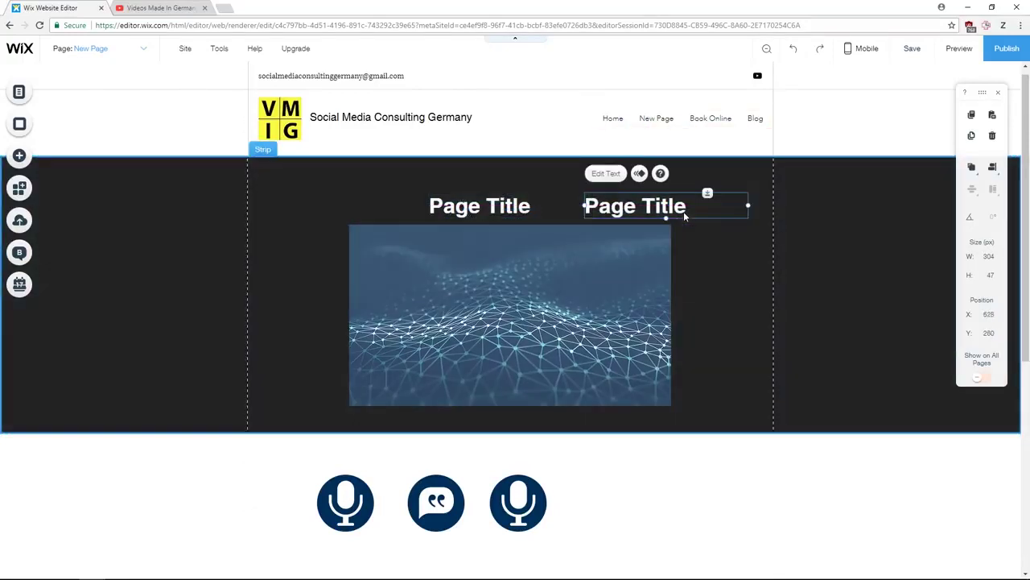
{"action": "key", "text": "Delete"}
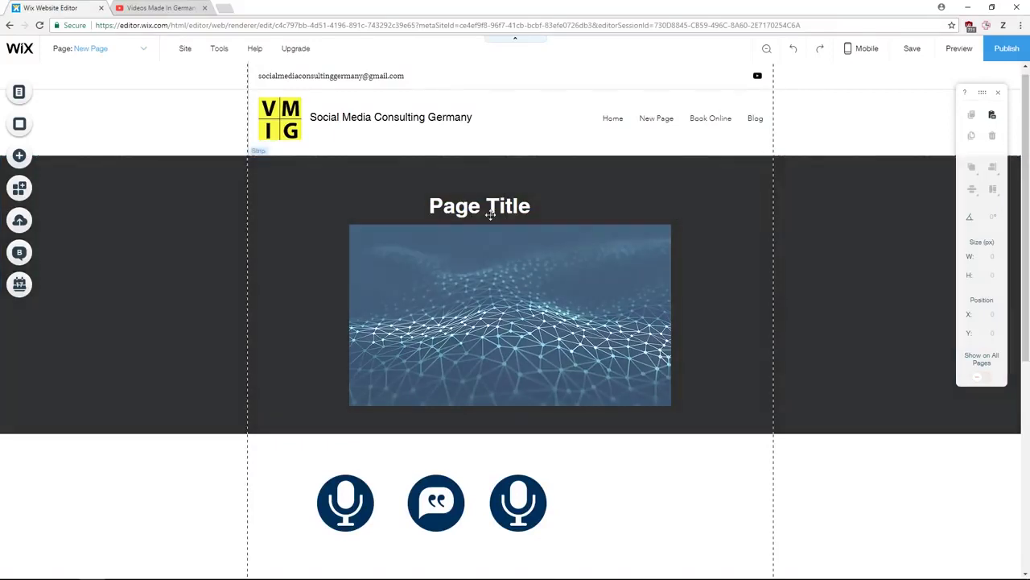
- Move the Page Title up and right, then undo it back to its original spot
{"action": "left_click_drag", "start_coordinate": [490, 207], "coordinate": [634, 187]}
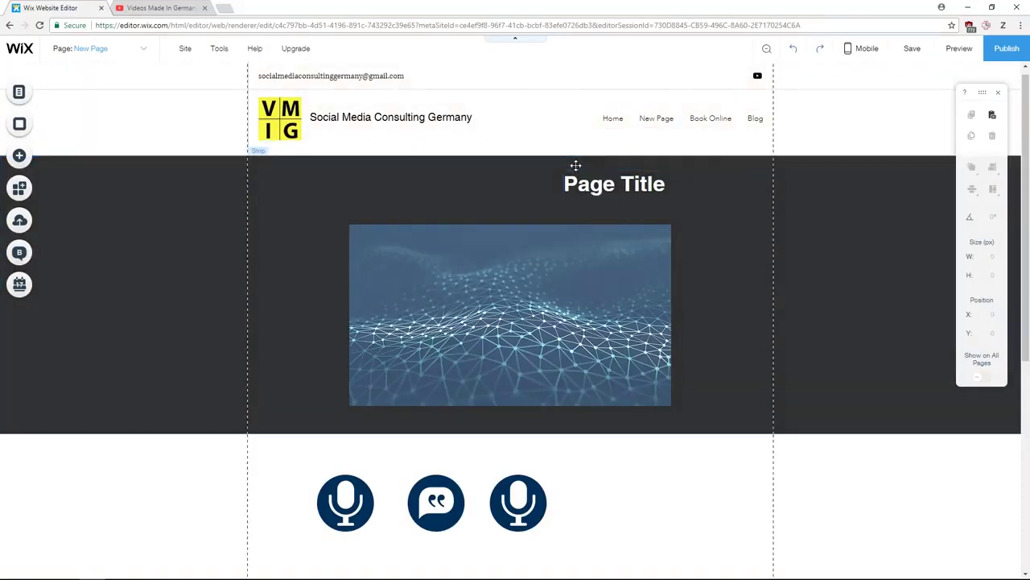
{"action": "key", "text": "ctrl+z"}
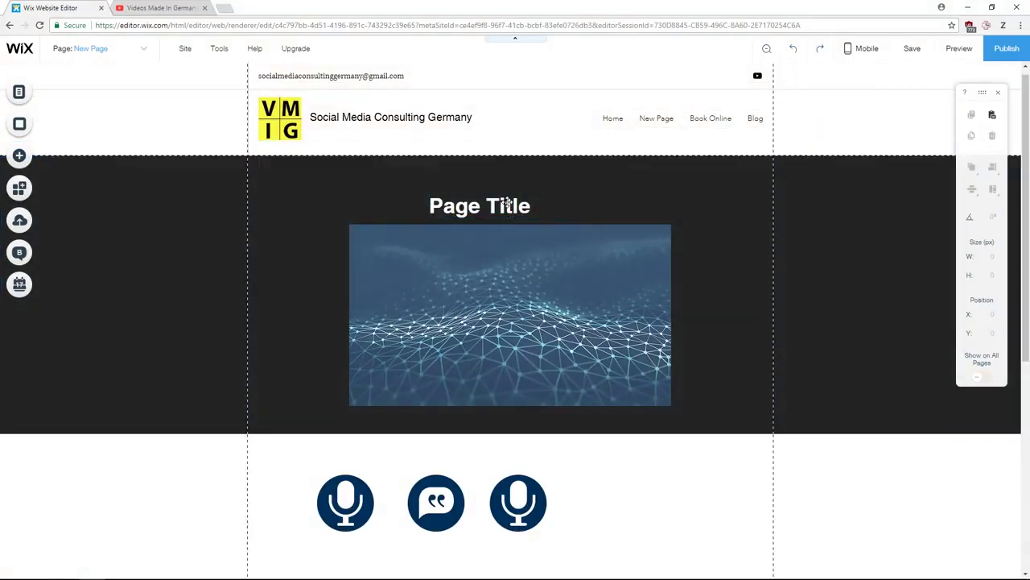
{"action": "key", "text": "ctrl+y"}
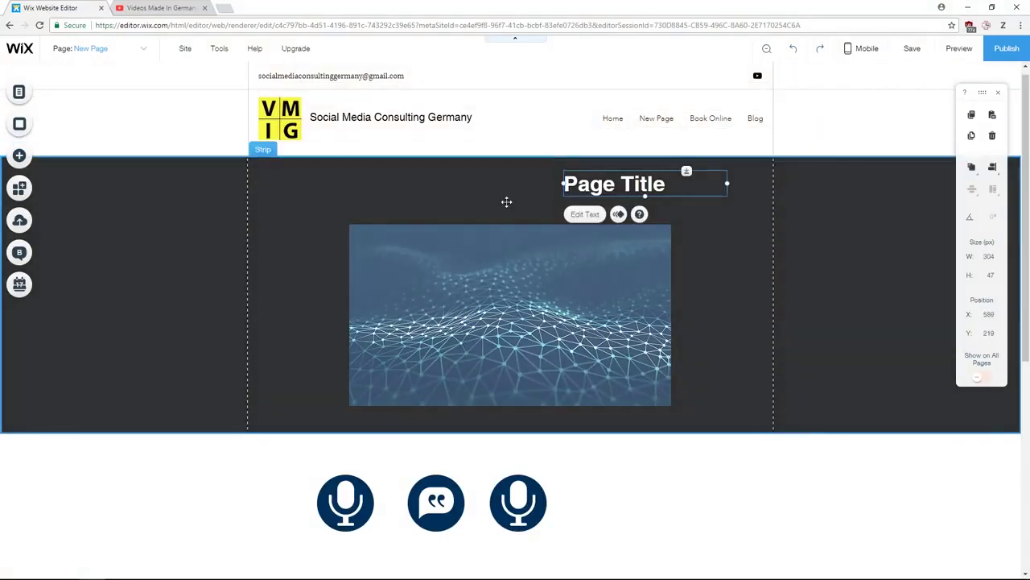
{"action": "key", "text": "ctrl+z"}
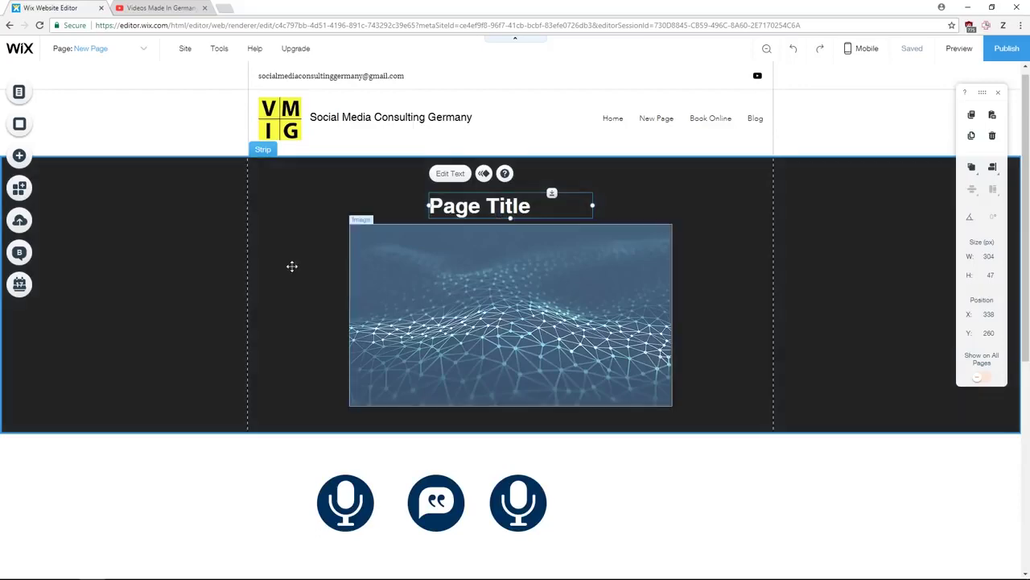
{"action": "scroll", "coordinate": [579, 302], "scroll_direction": "down", "scroll_amount": 1}
{"action": "scroll", "coordinate": [552, 377], "scroll_direction": "down", "scroll_amount": 3}
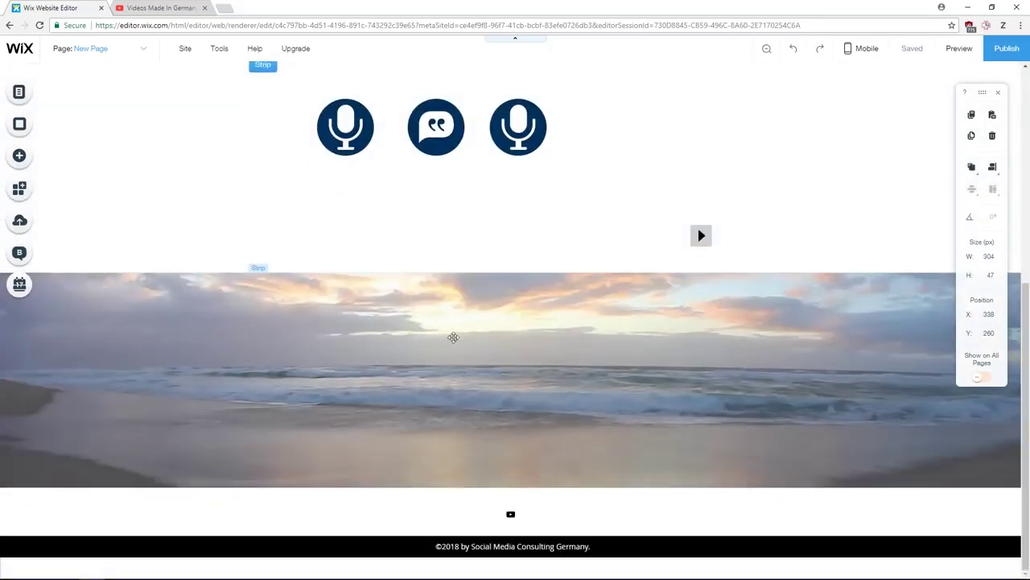
{"action": "scroll", "coordinate": [521, 352], "scroll_direction": "up", "scroll_amount": 4}
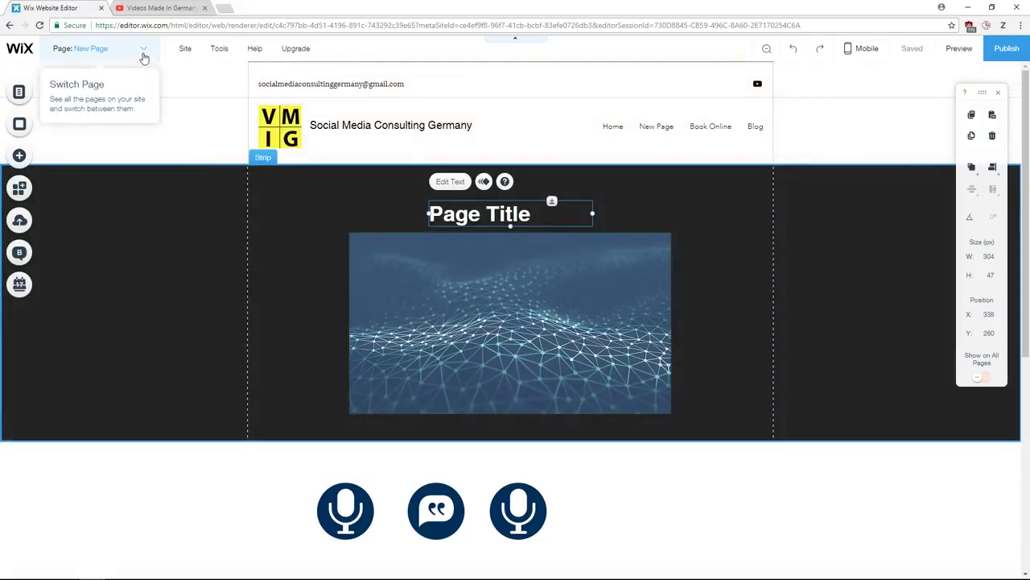
- Switch to Home and preview it, scrolling past the hero to What I Offer and back up
{"action": "left_click", "coordinate": [143, 50]}
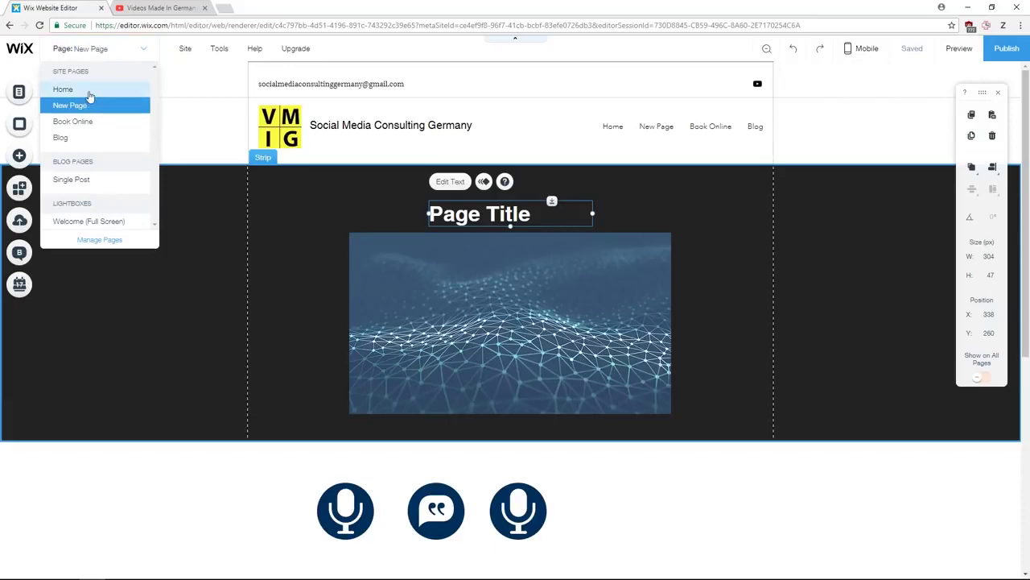
{"action": "left_click", "coordinate": [90, 94]}
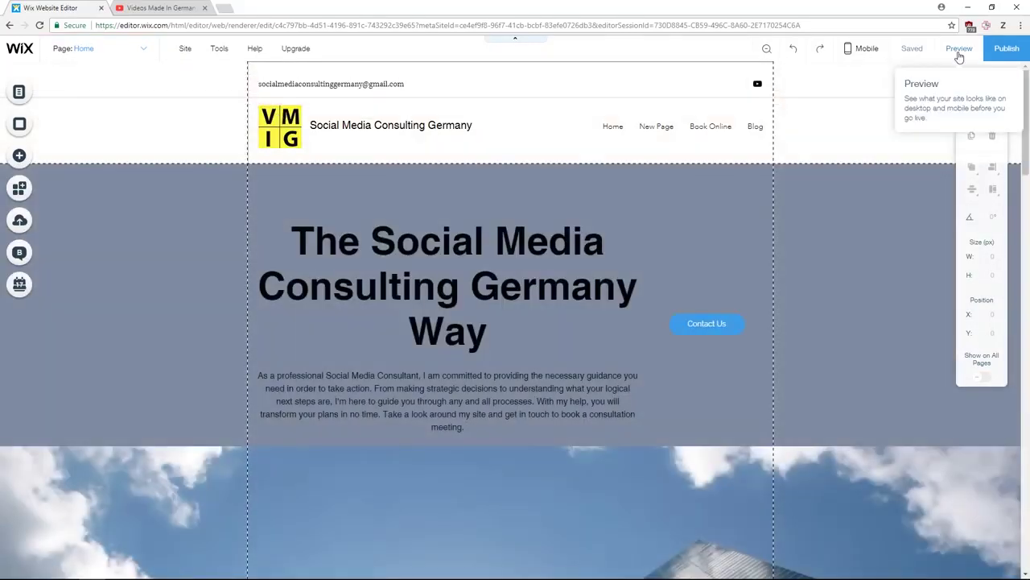
{"action": "left_click", "coordinate": [933, 70]}
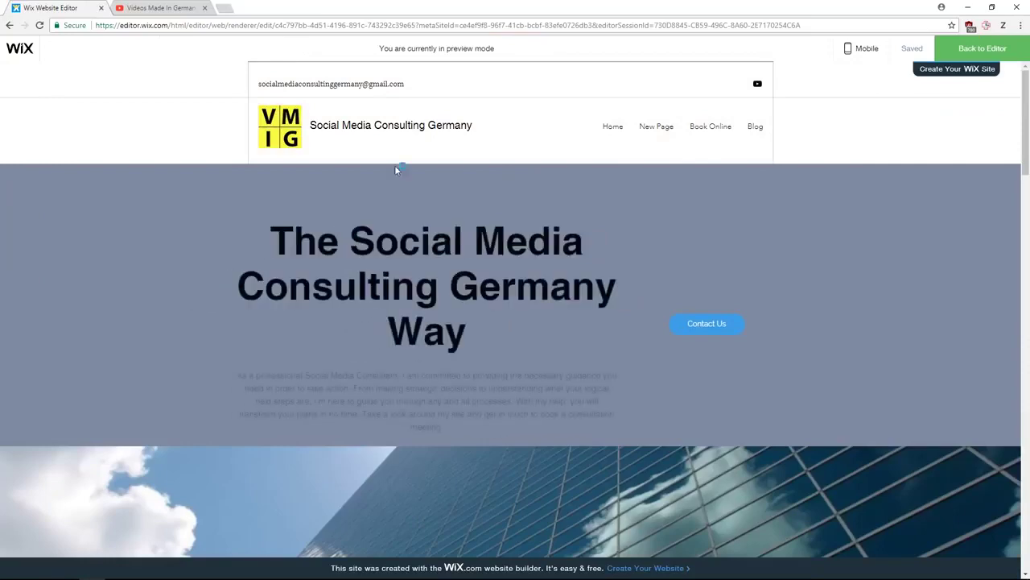
{"action": "scroll", "coordinate": [441, 194], "scroll_direction": "down", "scroll_amount": 4}
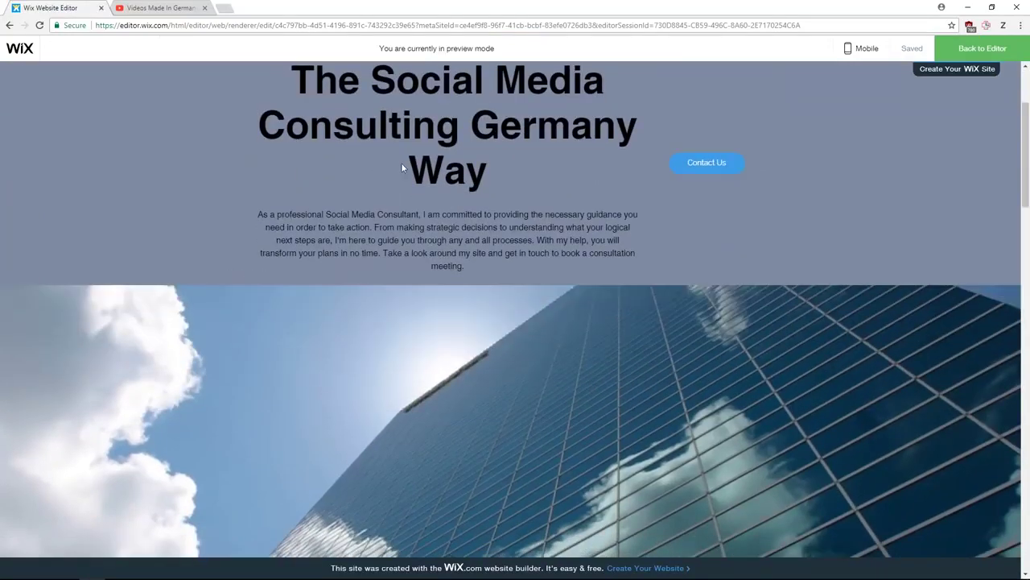
{"action": "scroll", "coordinate": [449, 195], "scroll_direction": "down", "scroll_amount": 5}
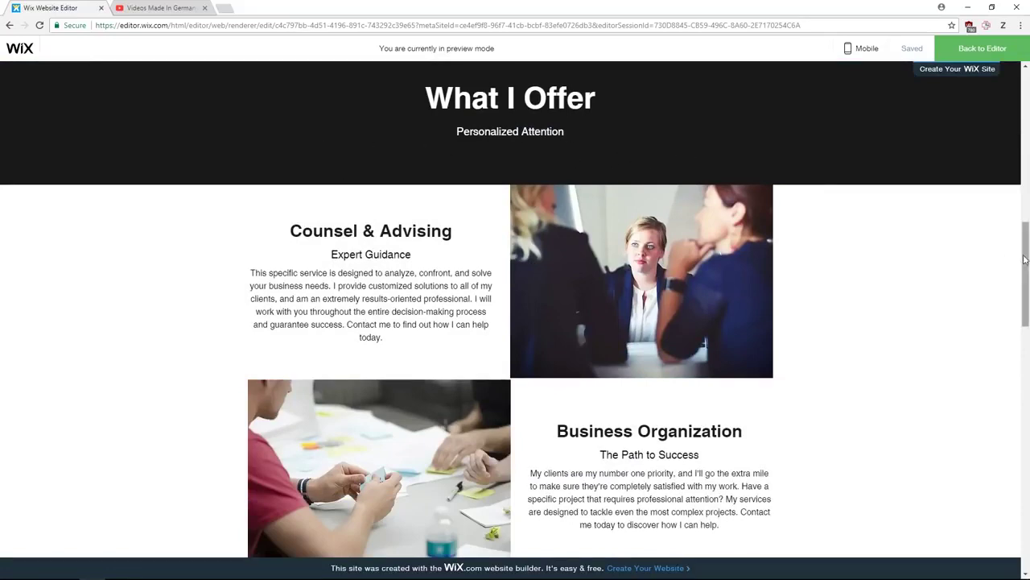
{"action": "left_click_drag", "start_coordinate": [1020, 260], "coordinate": [1022, 106]}
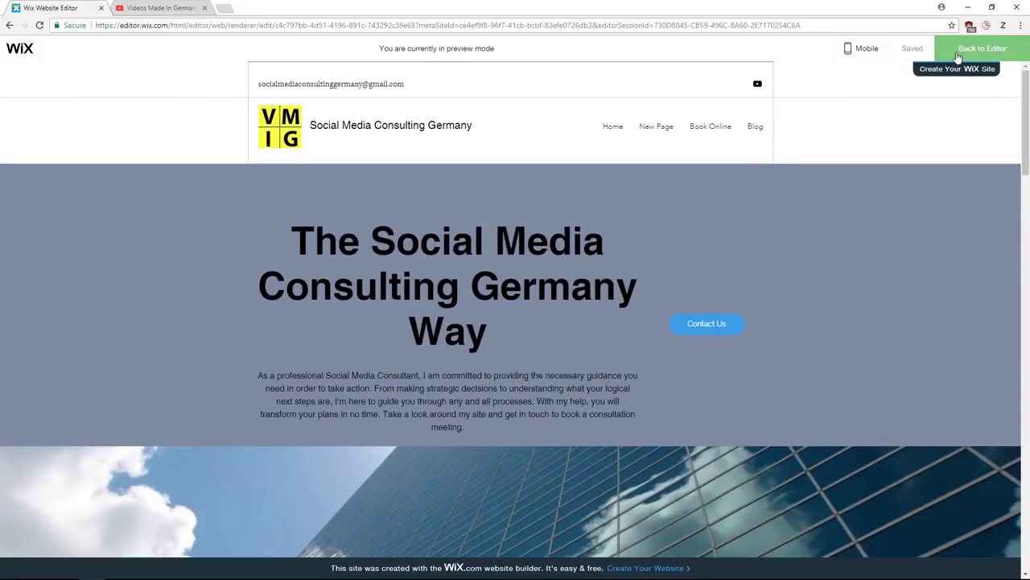
{"action": "left_click", "coordinate": [980, 48]}
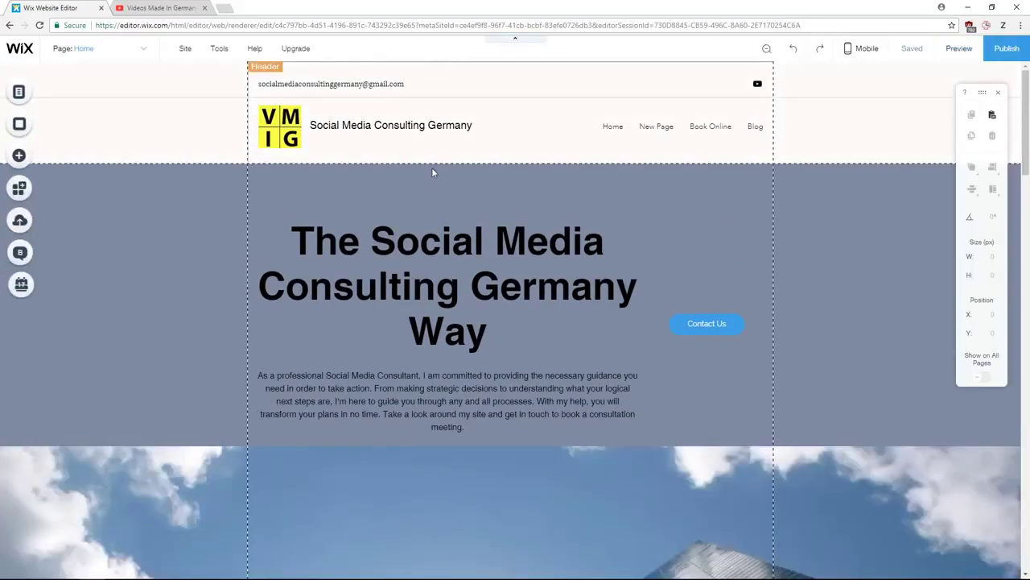
{"action": "left_click", "coordinate": [410, 69]}
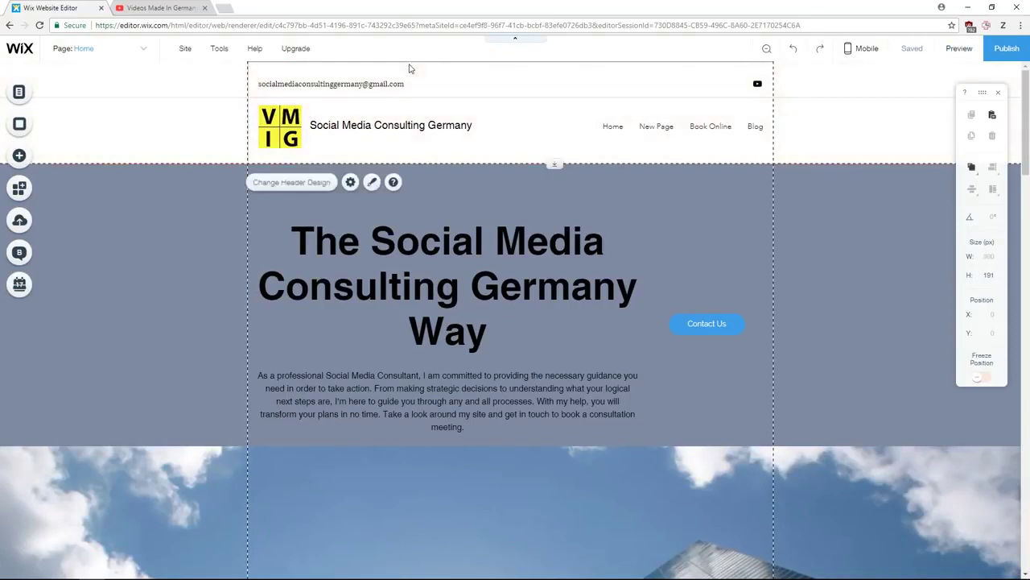
{"action": "left_click", "coordinate": [348, 182]}
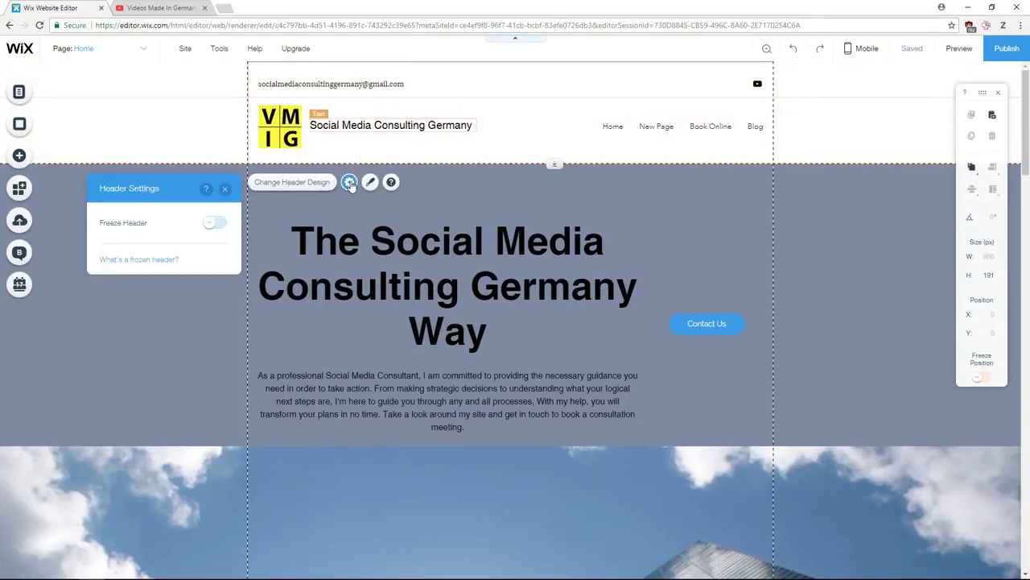
{"action": "left_click", "coordinate": [211, 223]}
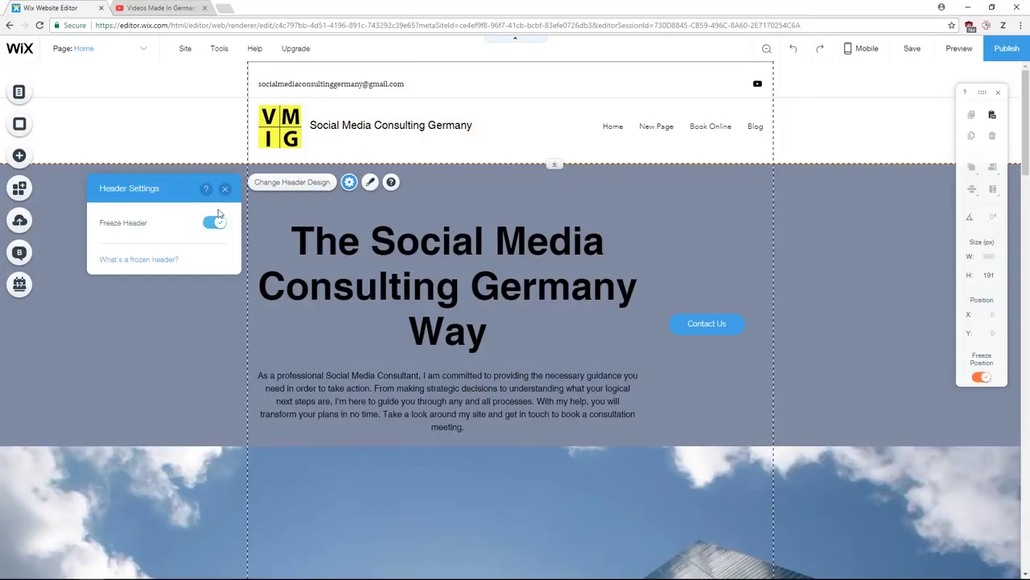
{"action": "left_click", "coordinate": [224, 188]}
{"action": "left_click", "coordinate": [966, 58]}
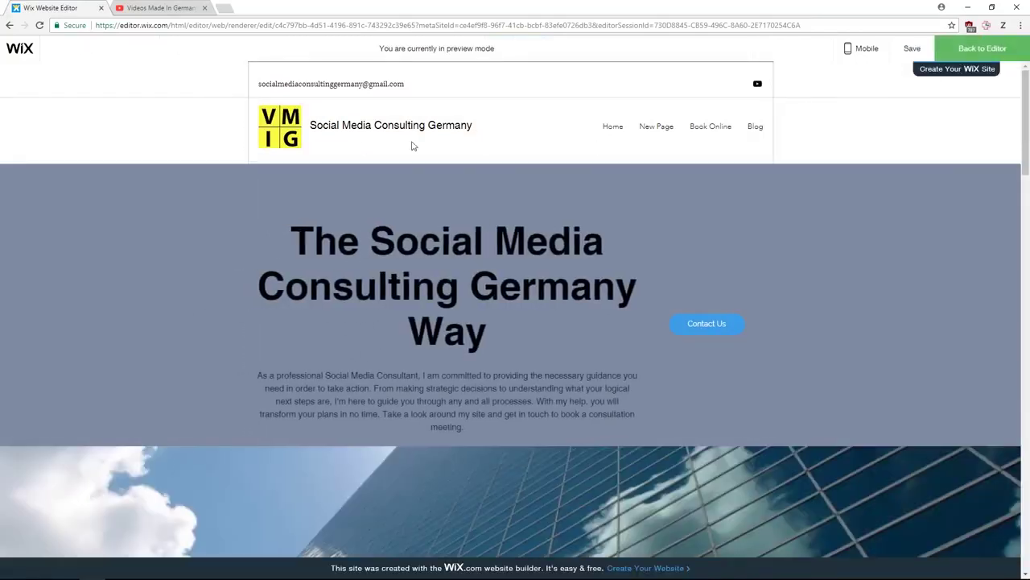
{"action": "scroll", "coordinate": [492, 184], "scroll_direction": "down", "scroll_amount": 8}
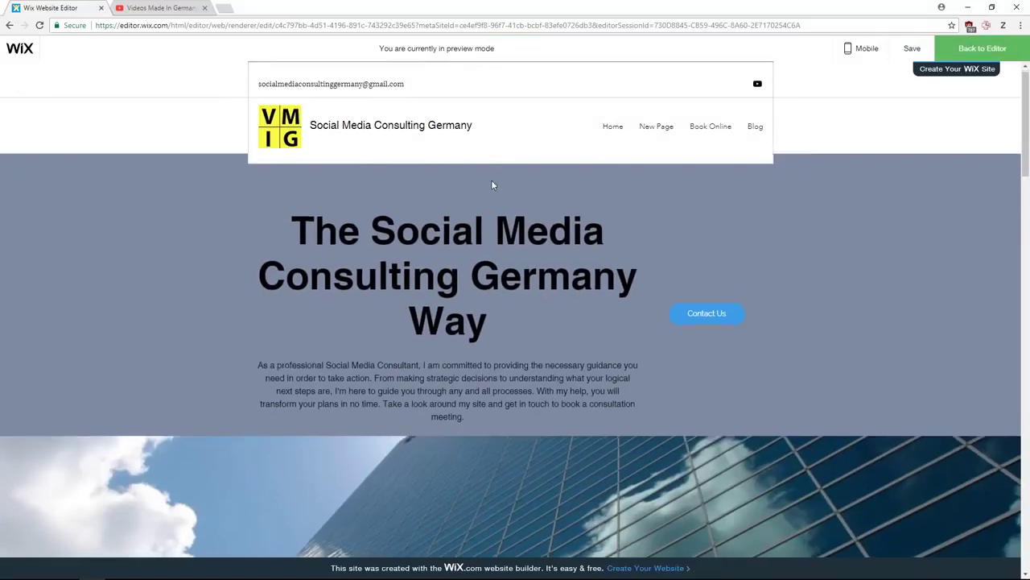
{"action": "scroll", "coordinate": [574, 194], "scroll_direction": "down", "scroll_amount": 8}
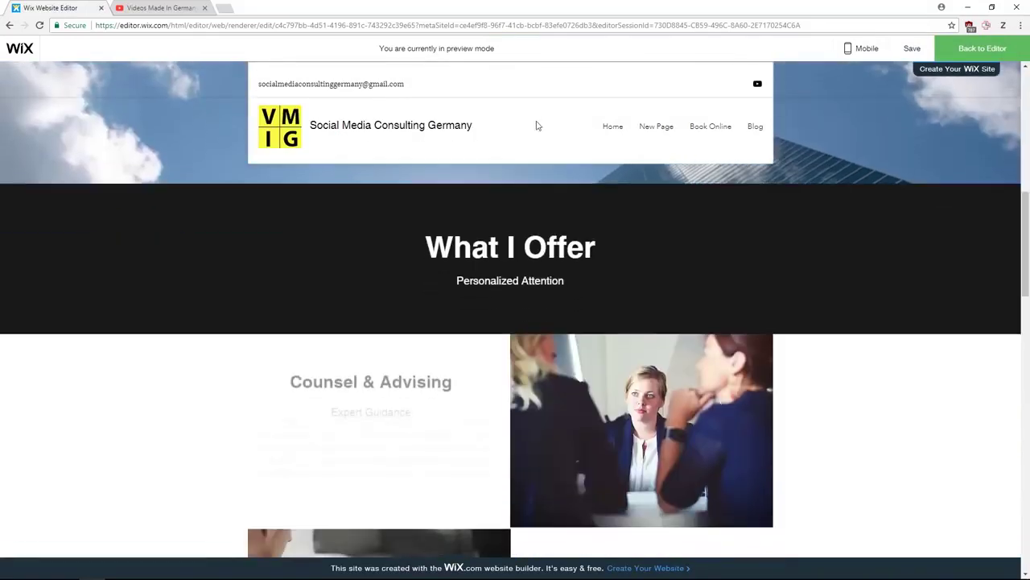
{"action": "scroll", "coordinate": [561, 279], "scroll_direction": "down", "scroll_amount": 3}
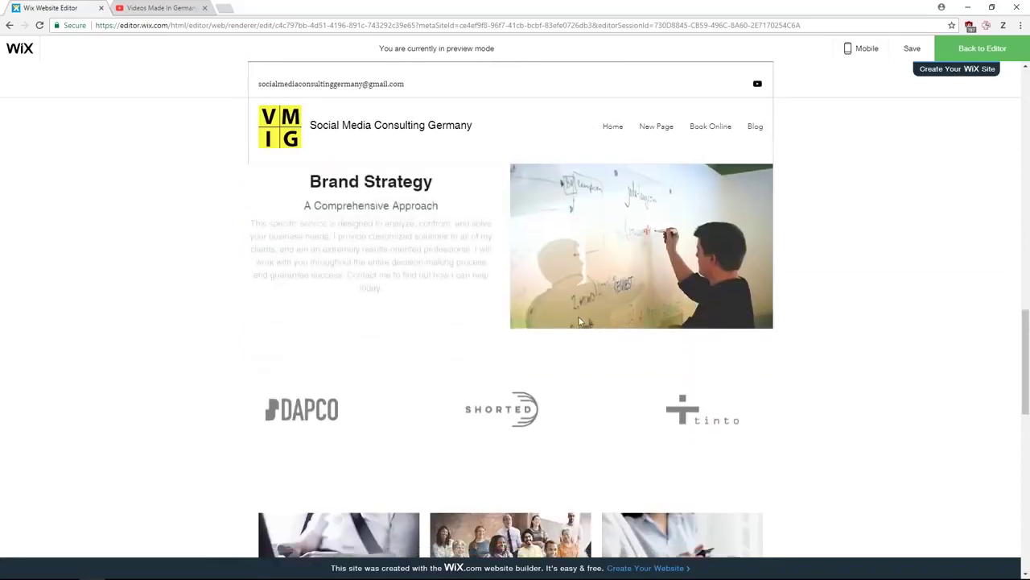
{"action": "scroll", "coordinate": [581, 327], "scroll_direction": "up", "scroll_amount": 6}
{"action": "scroll", "coordinate": [581, 327], "scroll_direction": "up", "scroll_amount": 10}
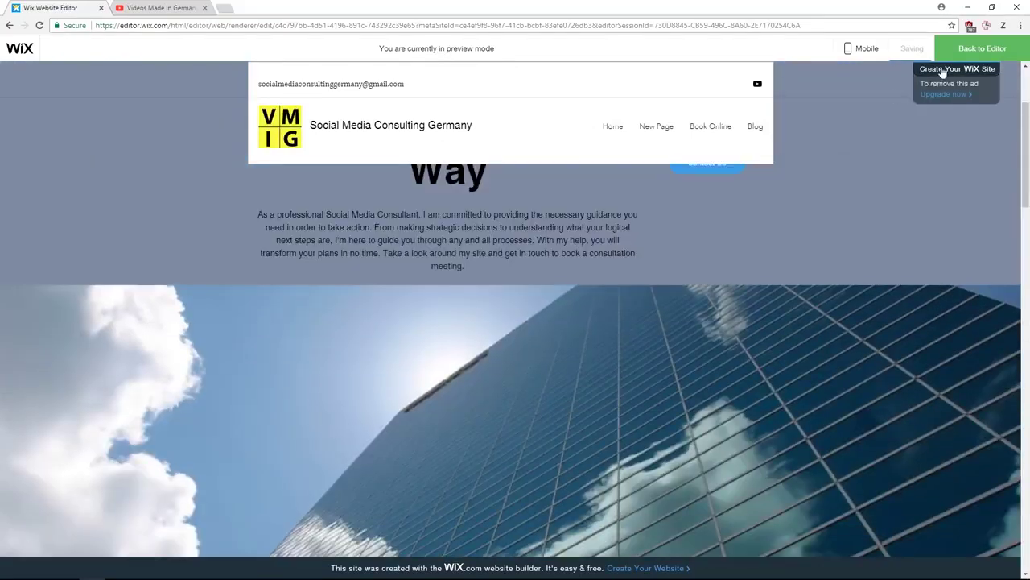
{"action": "left_click", "coordinate": [970, 60]}
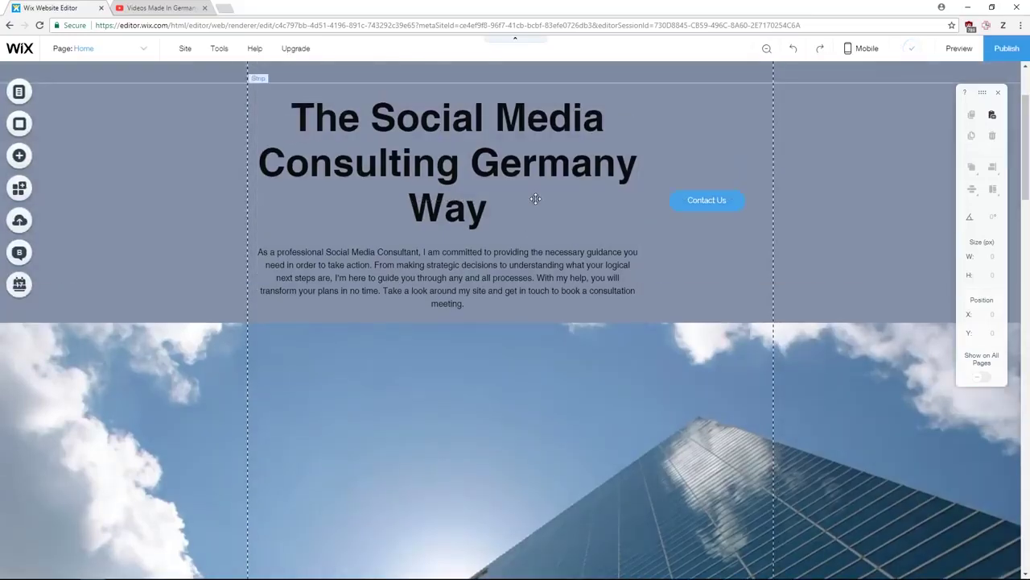
{"action": "scroll", "coordinate": [515, 263], "scroll_direction": "down", "scroll_amount": 20}
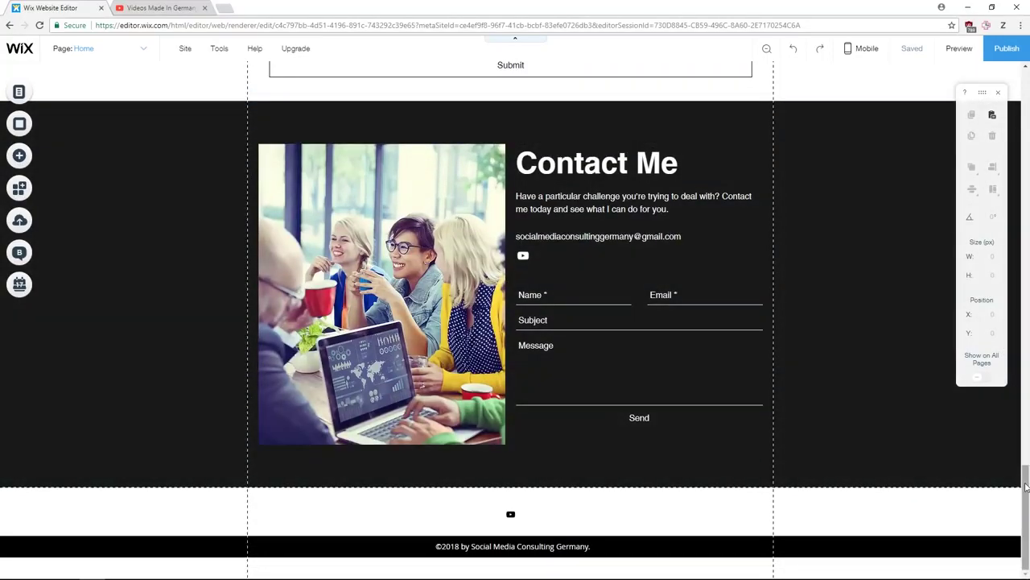
{"action": "left_click", "coordinate": [1028, 389]}
{"action": "scroll", "coordinate": [1028, 389], "scroll_direction": "up", "scroll_amount": 20}
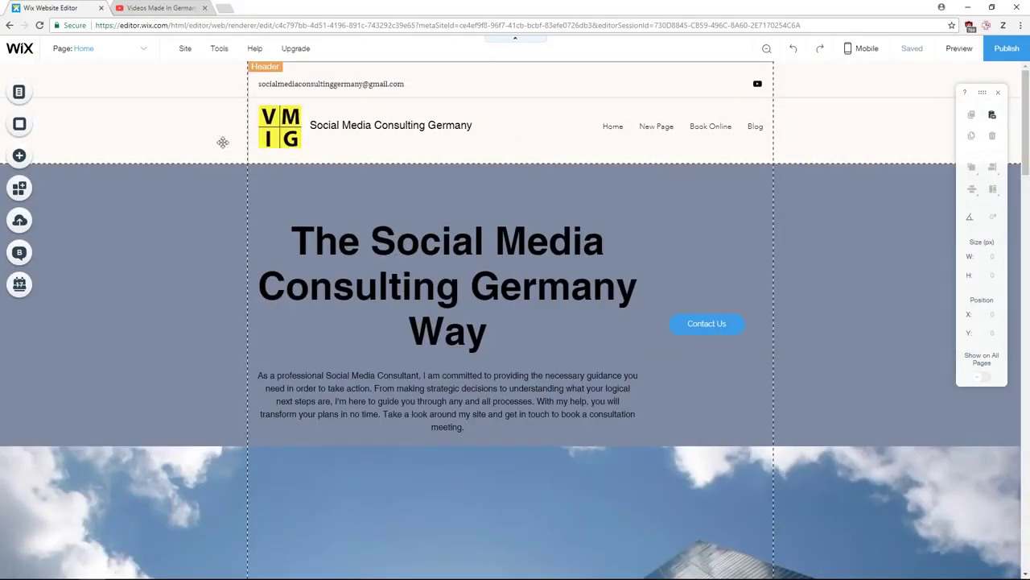
- Drop an anchor at the top of the Home hero section and rename it 'Our Way'
{"action": "left_click", "coordinate": [21, 156]}
{"action": "left_click", "coordinate": [65, 388]}
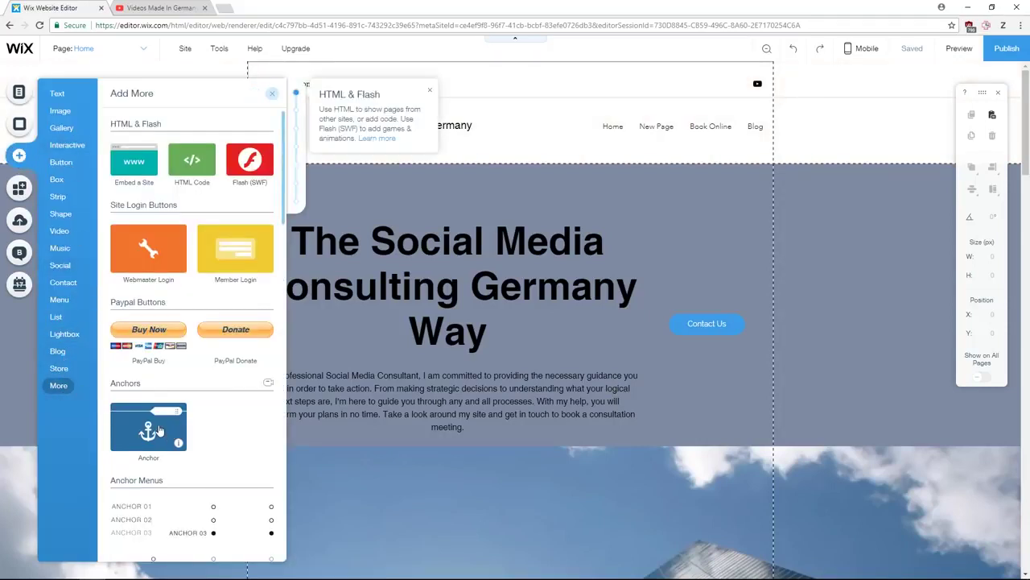
{"action": "left_click_drag", "start_coordinate": [159, 431], "coordinate": [876, 167]}
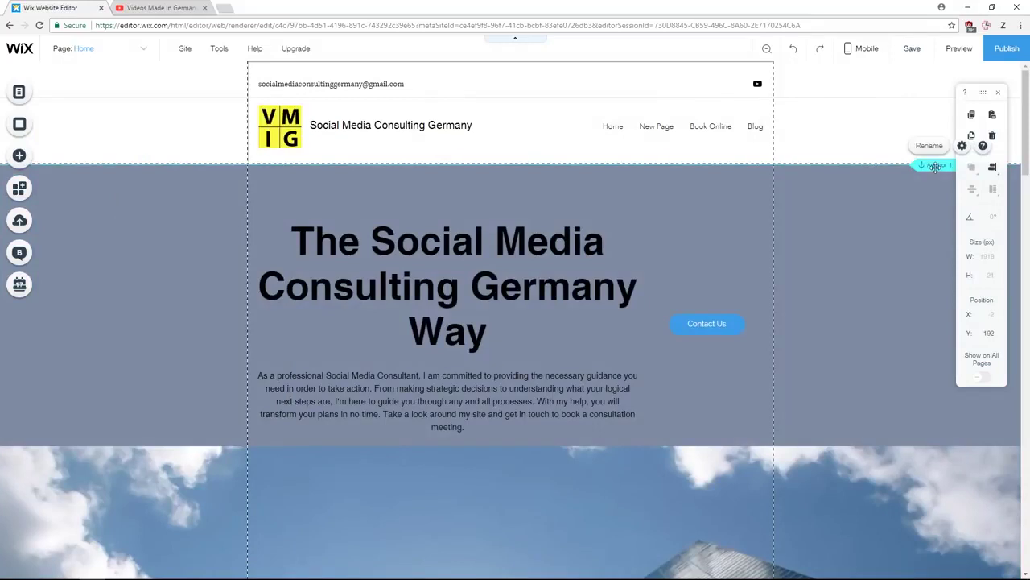
{"action": "left_click", "coordinate": [934, 148]}
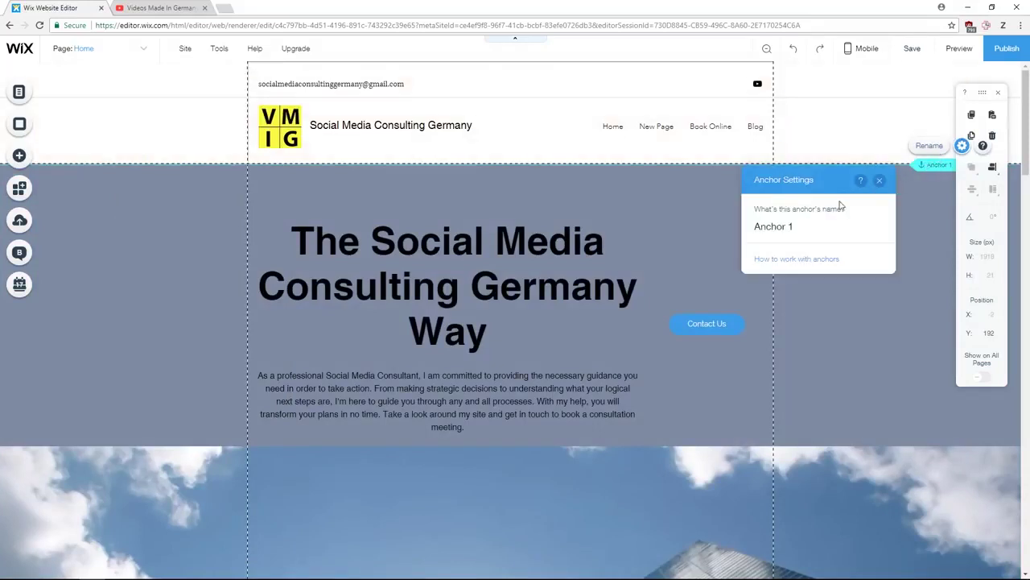
{"action": "left_click", "coordinate": [796, 227]}
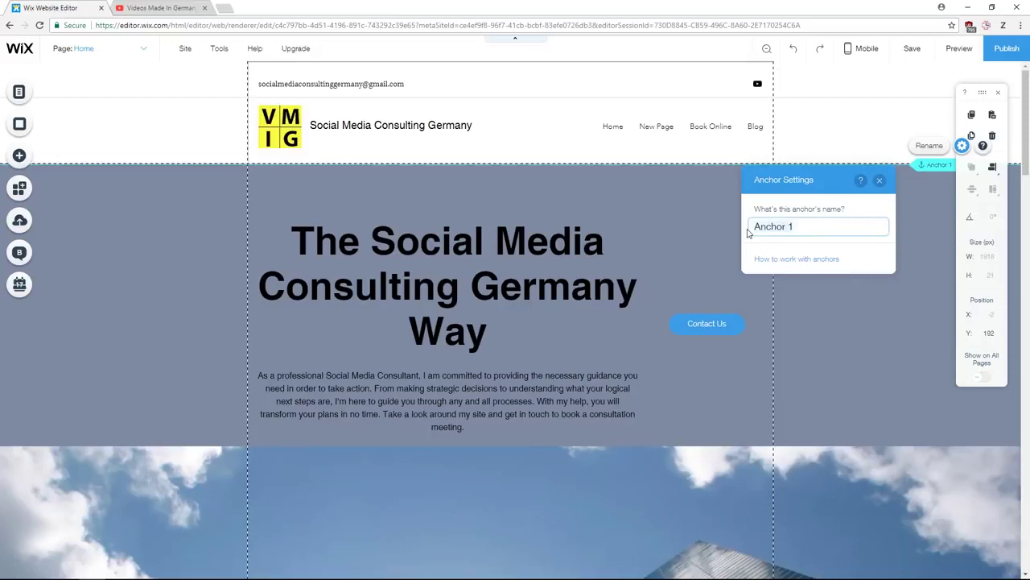
{"action": "key", "text": "ctrl+a"}
{"action": "type", "text": "Our Way"}
{"action": "left_click", "coordinate": [879, 180]}
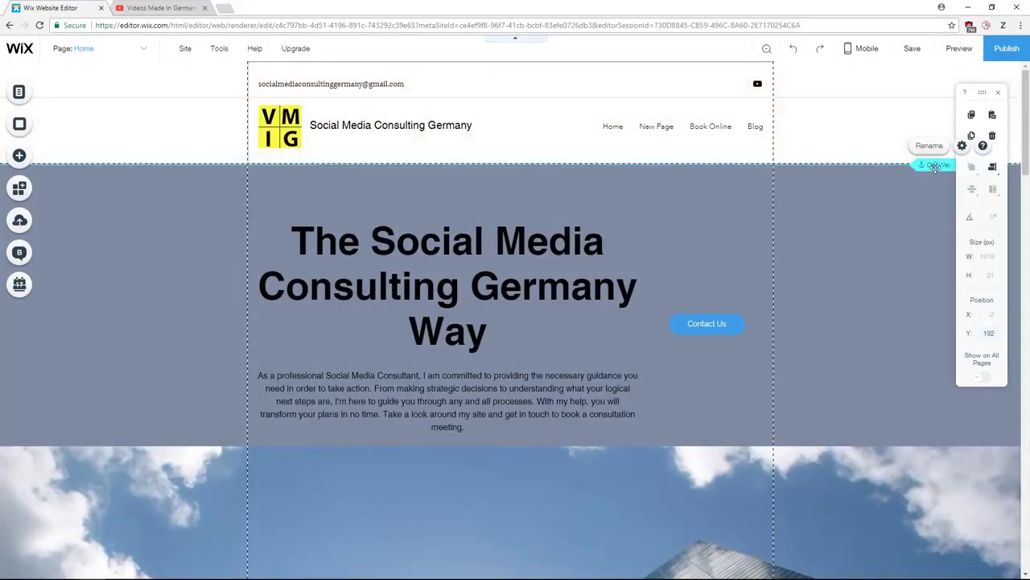
- Add an 'Our Way' site menu link that targets the Our Way anchor on Home
{"action": "left_click", "coordinate": [148, 48]}
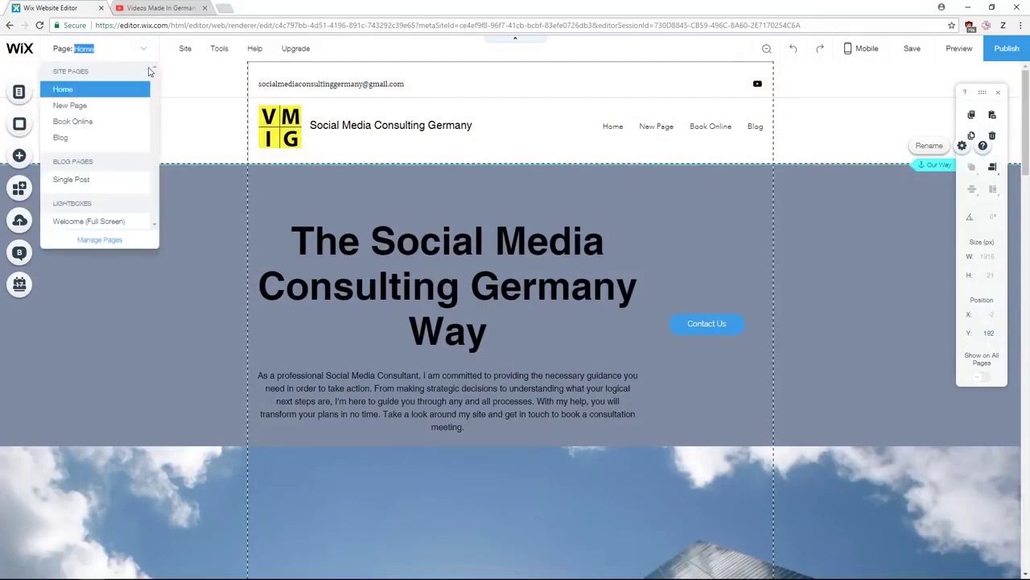
{"action": "left_click", "coordinate": [111, 239]}
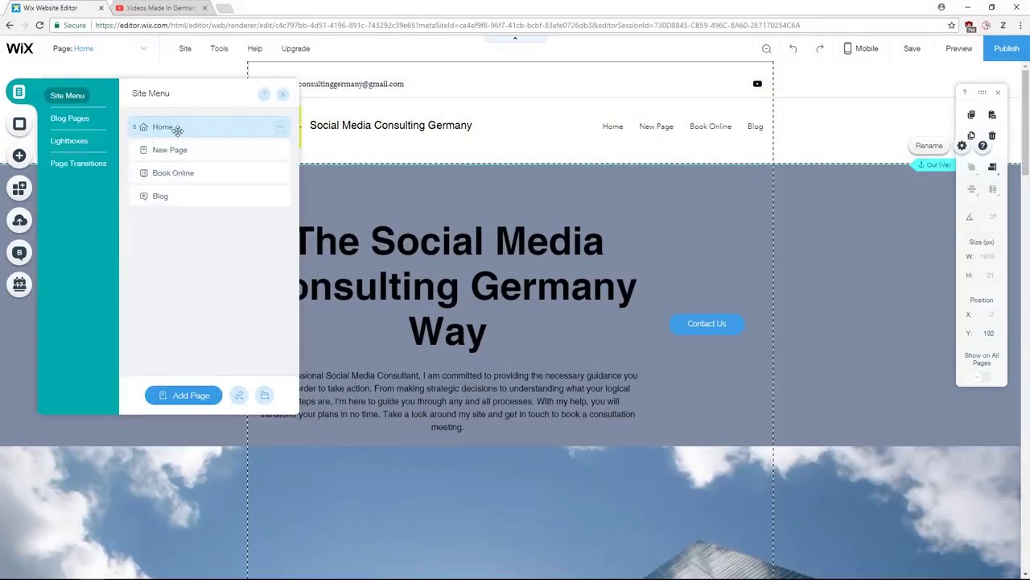
{"action": "left_click", "coordinate": [240, 396]}
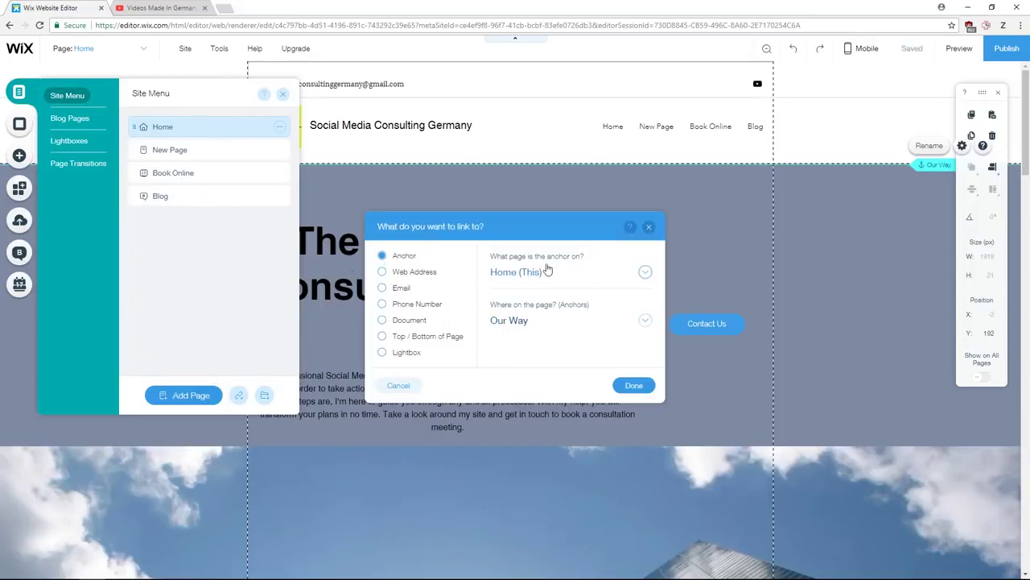
{"action": "left_click", "coordinate": [634, 385]}
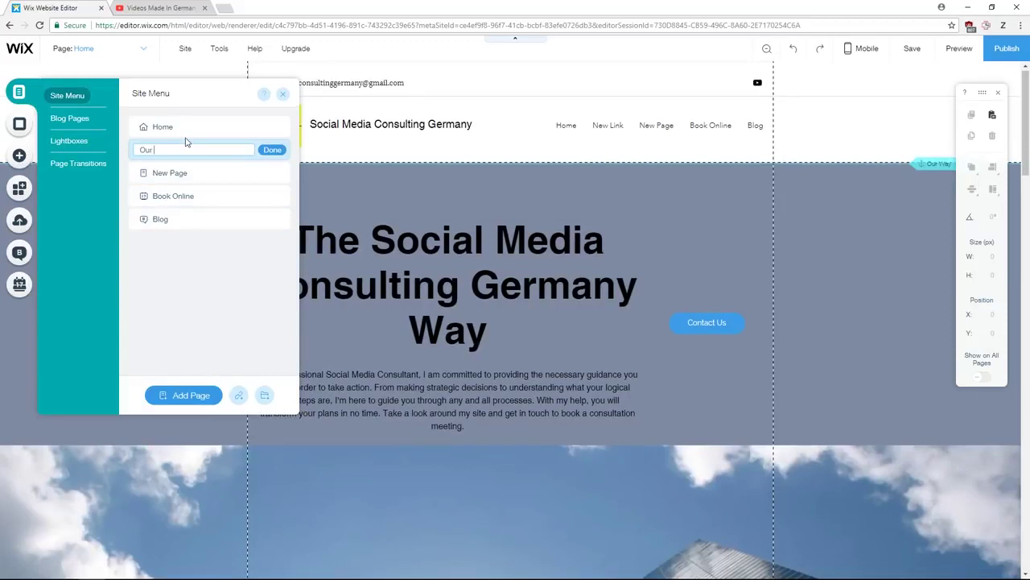
{"action": "left_click", "coordinate": [269, 151]}
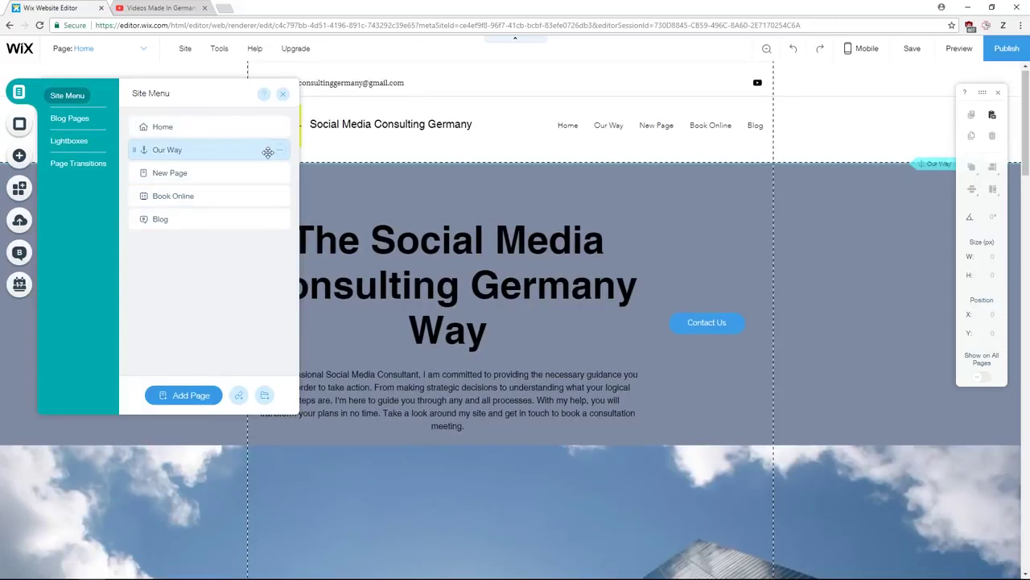
{"action": "left_click", "coordinate": [283, 93]}
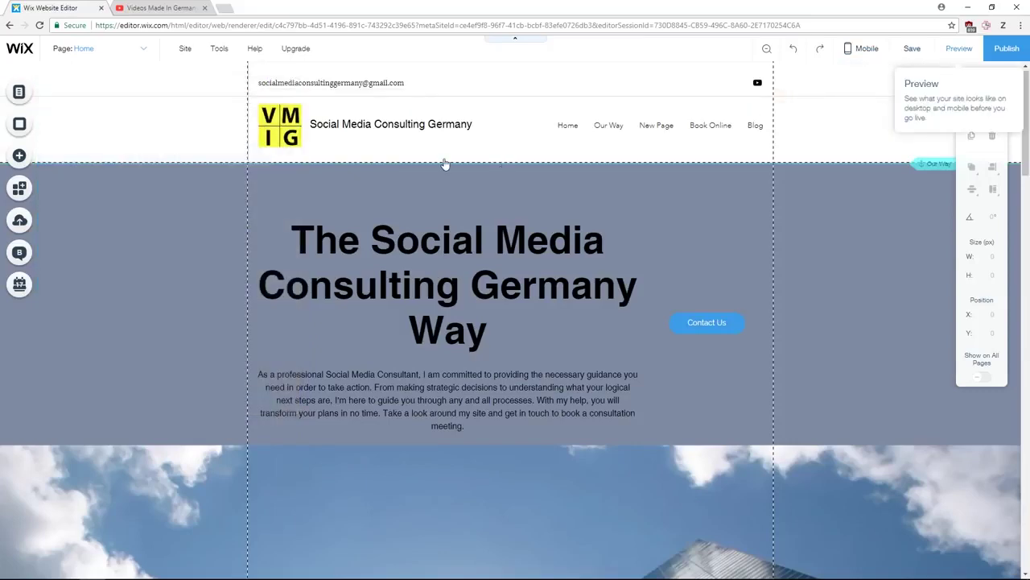
- Test the Our Way menu link in preview, then save the site
{"action": "scroll", "coordinate": [515, 177], "scroll_direction": "down", "scroll_amount": 15}
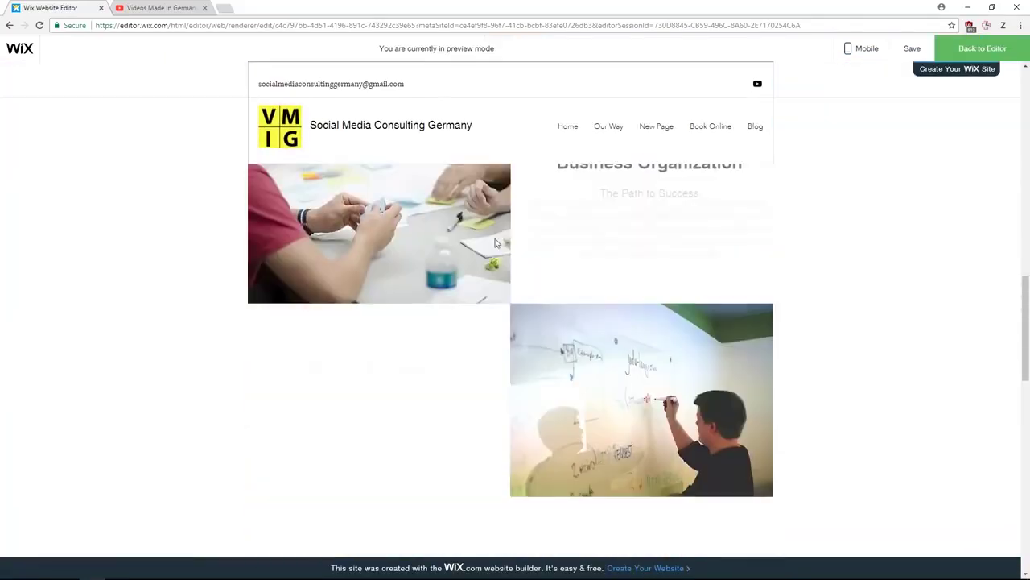
{"action": "left_click", "coordinate": [609, 128]}
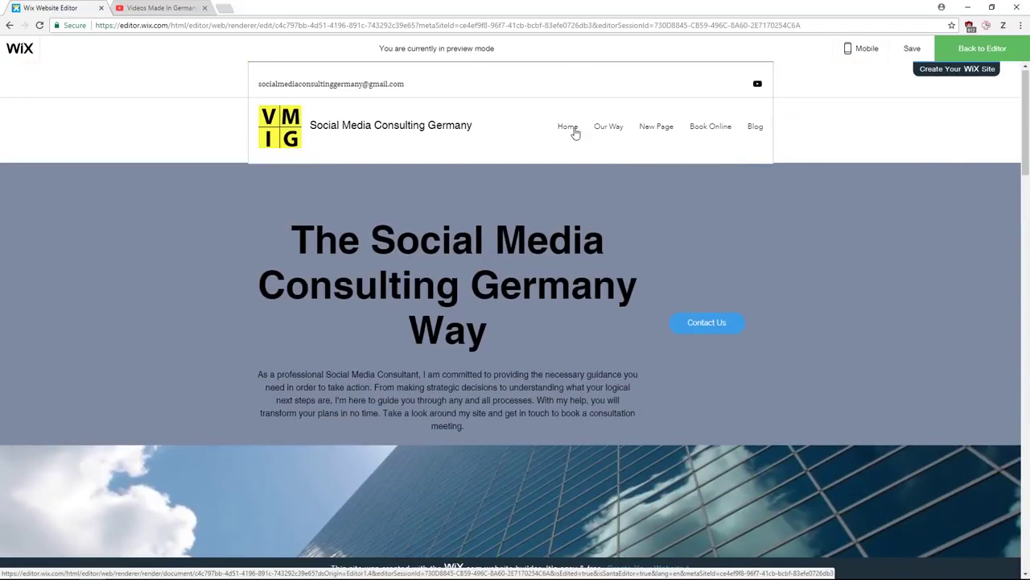
{"action": "key", "text": "ctrl+s"}
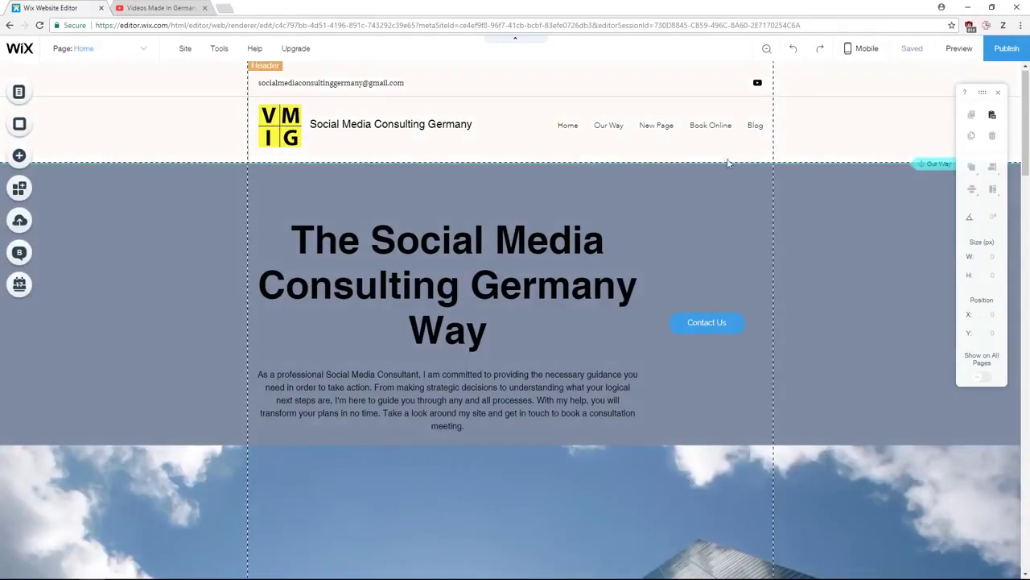
- Add a second anchor and align it with the top edge of the What I Offer strip
{"action": "scroll", "coordinate": [858, 269], "scroll_direction": "down", "scroll_amount": 5}
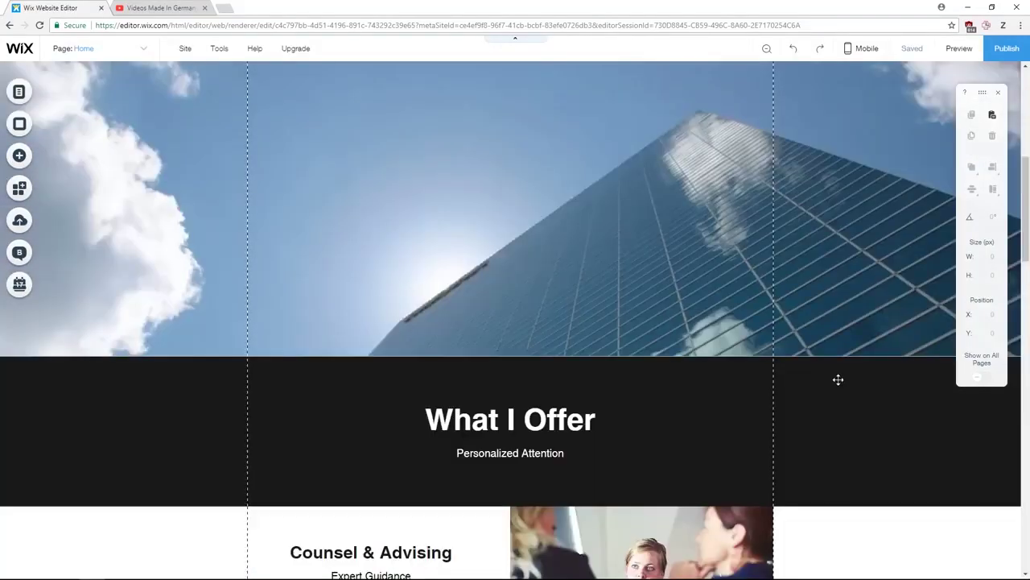
{"action": "scroll", "coordinate": [833, 396], "scroll_direction": "up", "scroll_amount": 3}
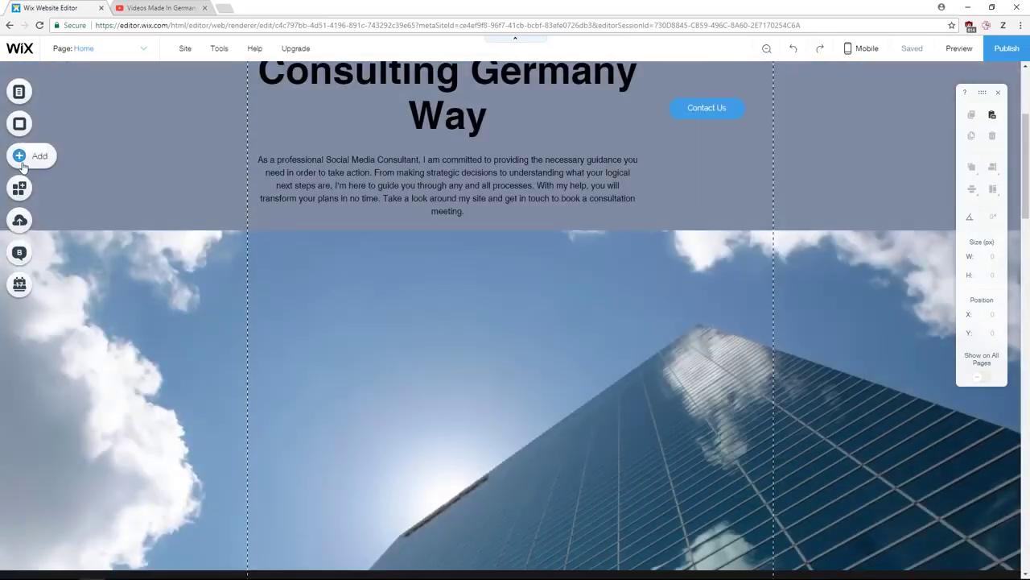
{"action": "left_click", "coordinate": [22, 163]}
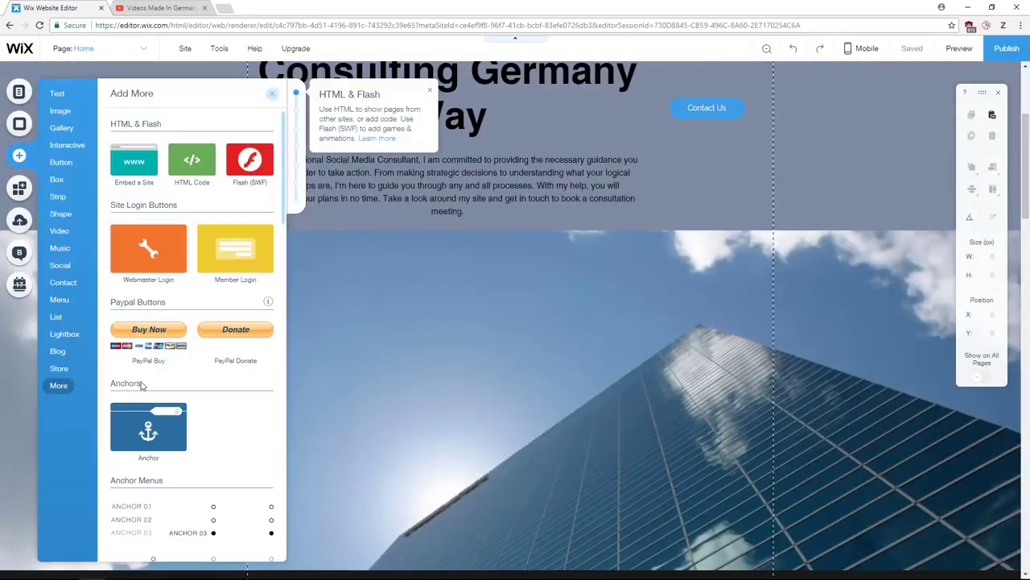
{"action": "left_click_drag", "start_coordinate": [184, 414], "coordinate": [886, 552]}
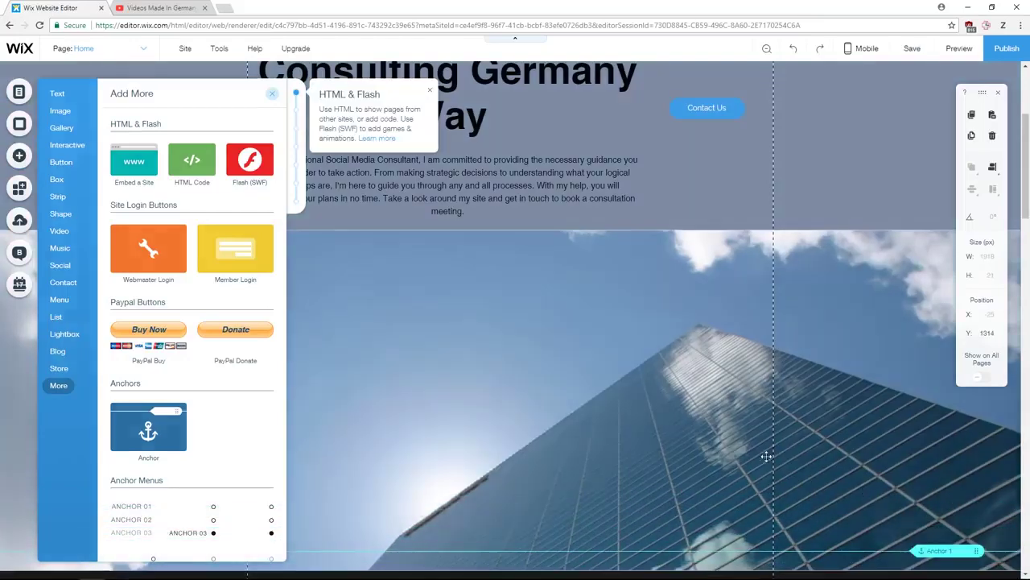
{"action": "scroll", "coordinate": [841, 451], "scroll_direction": "down", "scroll_amount": 2}
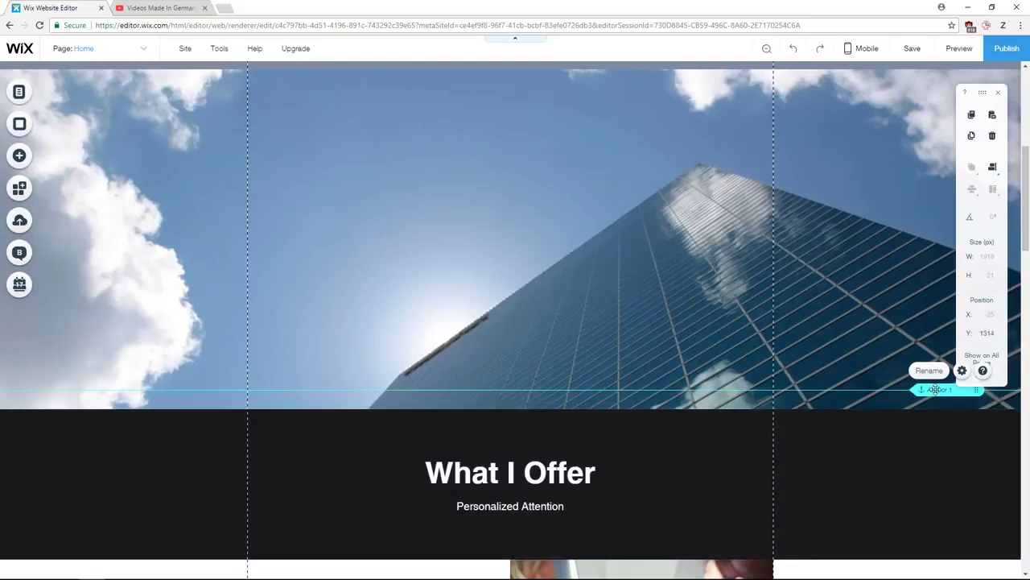
{"action": "left_click_drag", "start_coordinate": [931, 391], "coordinate": [932, 408]}
{"action": "left_click", "coordinate": [634, 429]}
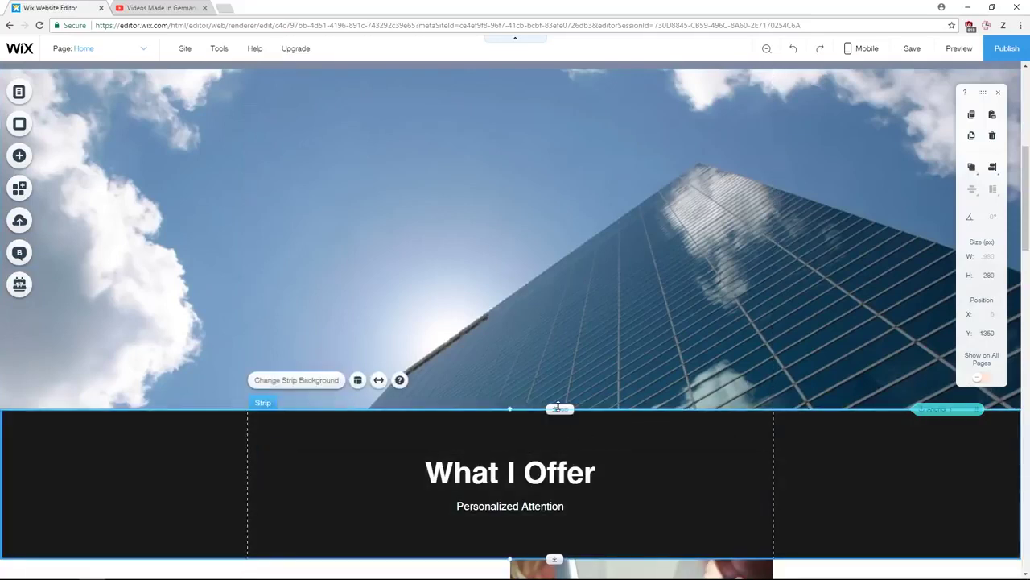
{"action": "mouse_move", "coordinate": [555, 410]}
{"action": "left_mouse_down"}
{"action": "mouse_move", "coordinate": [552, 462]}
{"action": "mouse_move", "coordinate": [565, 411]}
{"action": "left_mouse_up"}
- Open the new anchor's settings and start renaming it 'What'
{"action": "left_click", "coordinate": [934, 409]}
{"action": "left_click", "coordinate": [962, 390]}
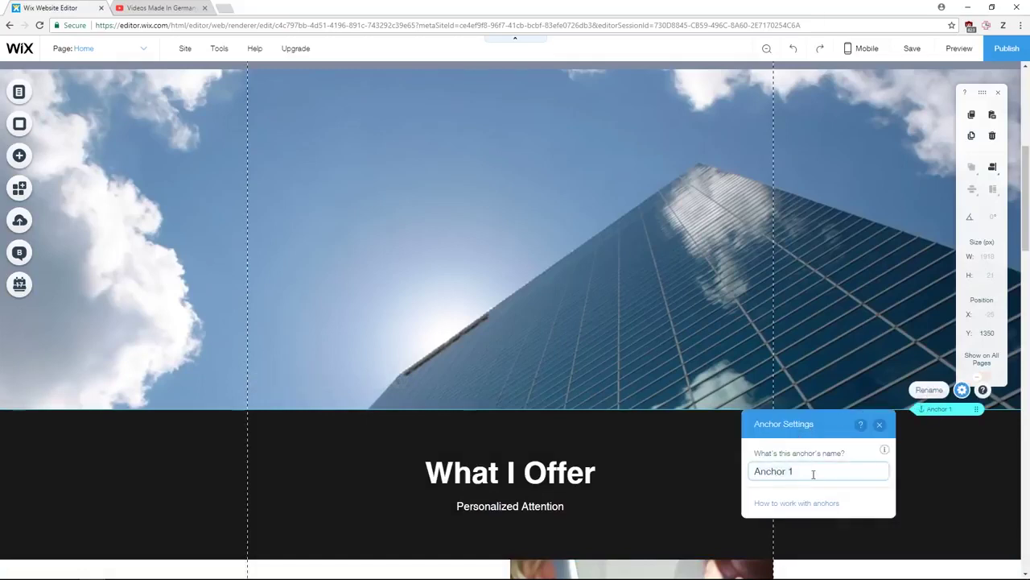
{"action": "key", "text": "BackSpace"}
{"action": "key", "text": "BackSpace"}
{"action": "key", "text": "BackSpace"}
{"action": "key", "text": "BackSpace"}
{"action": "key", "text": "BackSpace"}
{"action": "key", "text": "BackSpace"}
{"action": "key", "text": "BackSpace"}
{"action": "key", "text": "BackSpace"}
{"action": "type", "text": "What"}
- Finish the What I Offer anchor and add a 'What I Offer' menu link pointing to it
{"action": "left_click", "coordinate": [879, 424]}
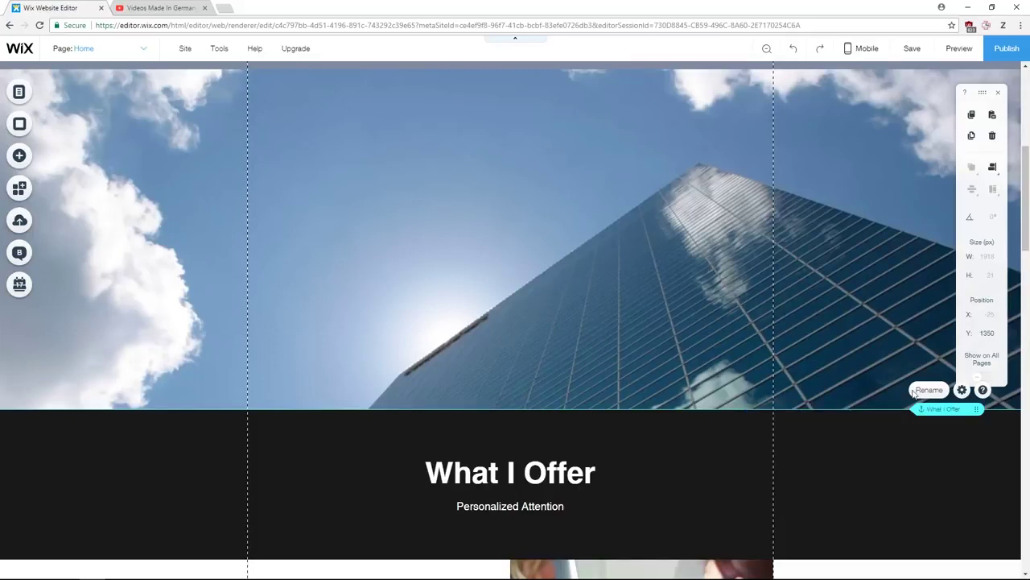
{"action": "left_click", "coordinate": [144, 52]}
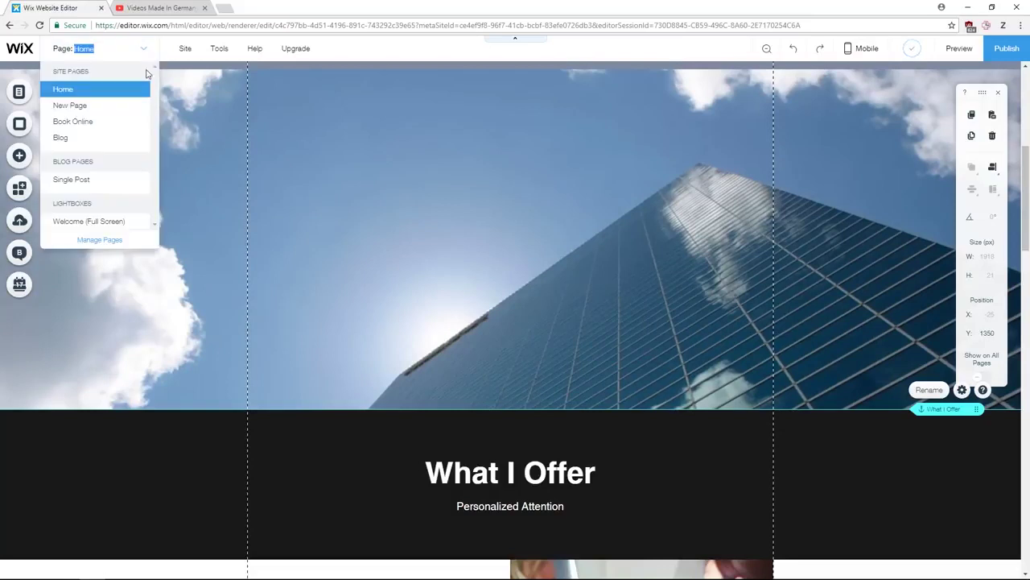
{"action": "left_click", "coordinate": [111, 240]}
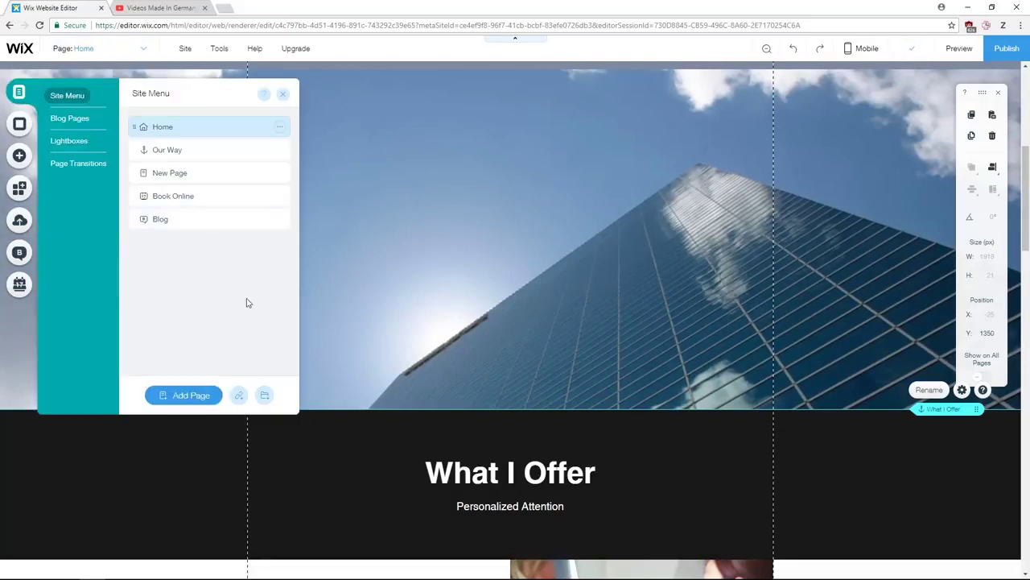
{"action": "left_click", "coordinate": [238, 394]}
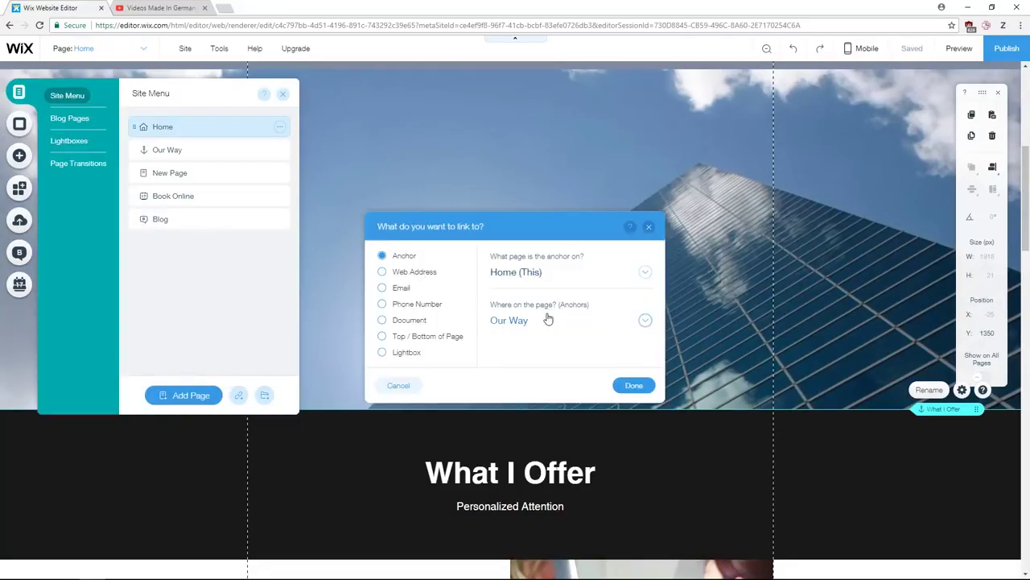
{"action": "left_click", "coordinate": [604, 320]}
{"action": "left_click", "coordinate": [576, 370]}
{"action": "left_click", "coordinate": [634, 385]}
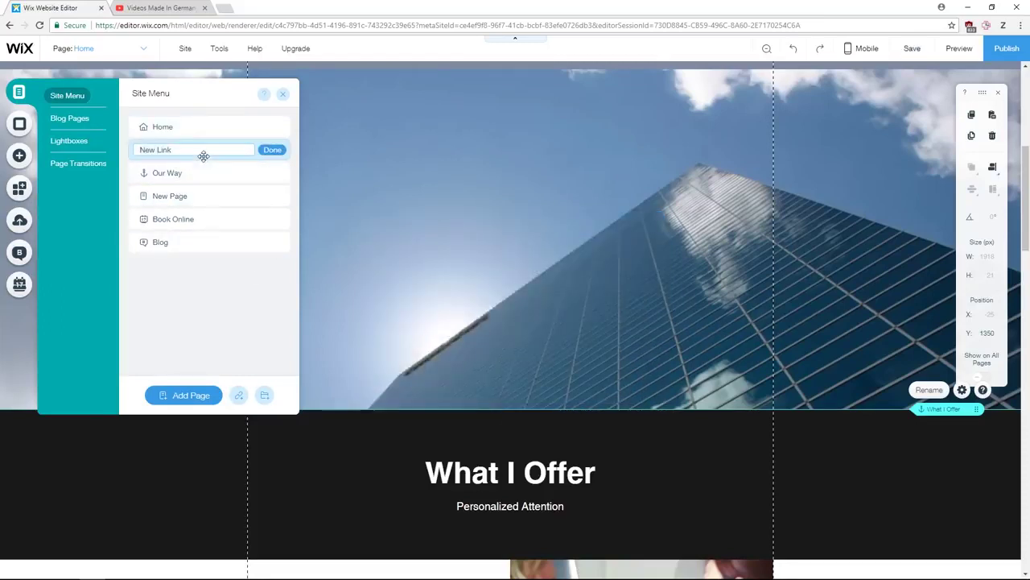
{"action": "type", "text": "What I Offer"}
{"action": "left_click", "coordinate": [272, 150]}
{"action": "left_click", "coordinate": [440, 188]}
{"action": "scroll", "coordinate": [439, 188], "scroll_direction": "up", "scroll_amount": 8}
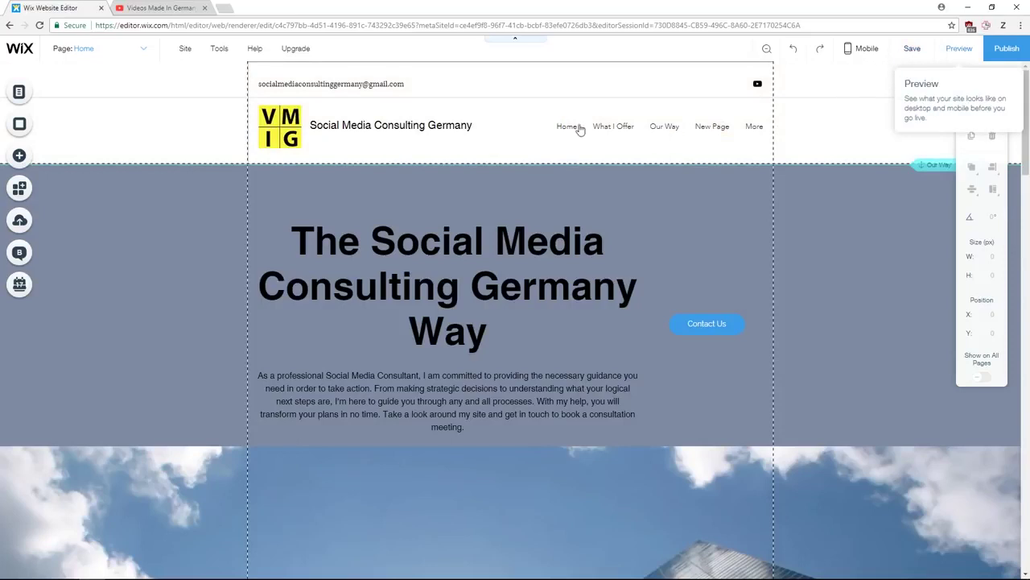
{"action": "mouse_move", "coordinate": [753, 130]}
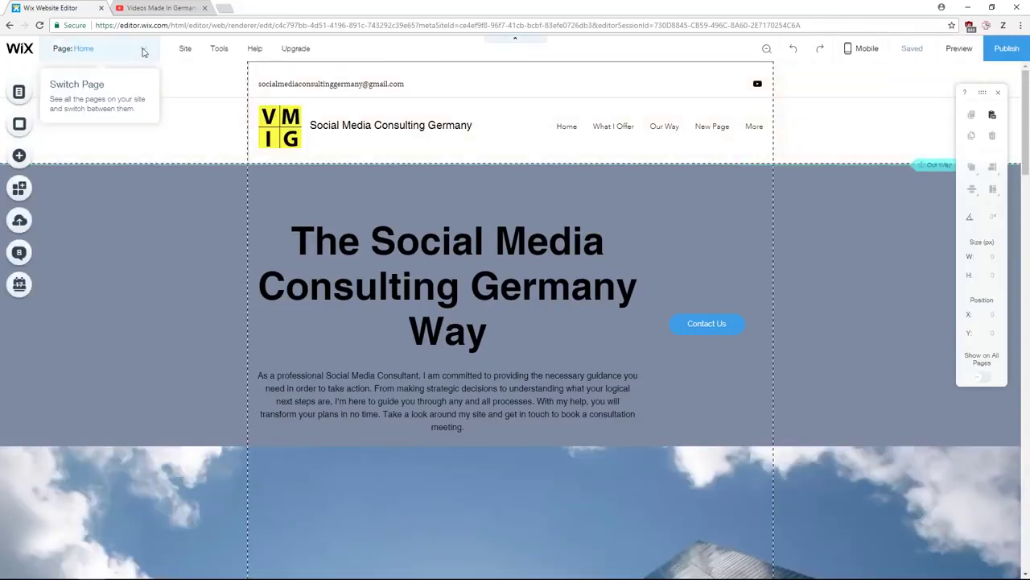
{"action": "left_click", "coordinate": [138, 49]}
{"action": "left_click", "coordinate": [97, 240]}
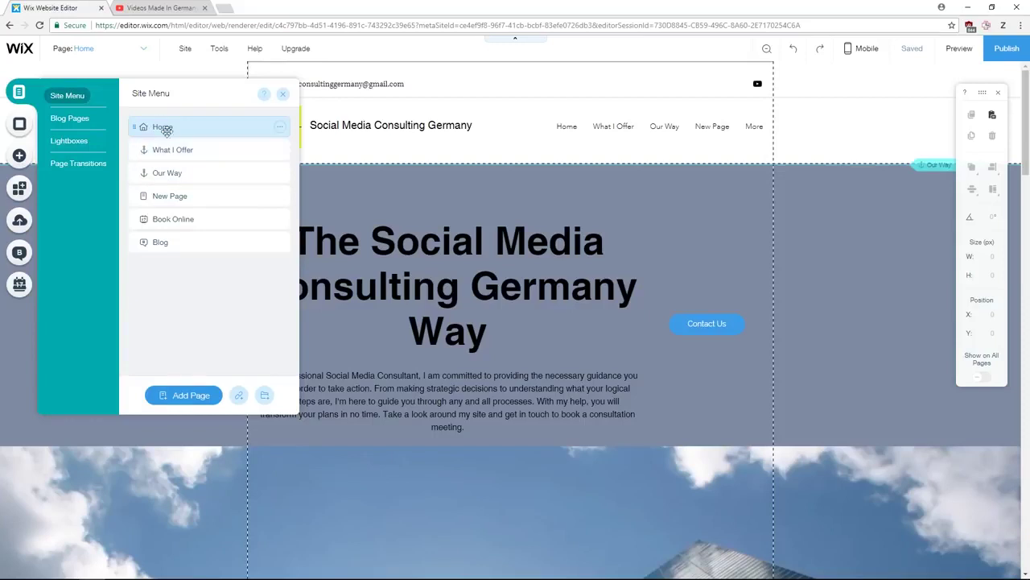
{"action": "left_click_drag", "start_coordinate": [139, 150], "coordinate": [173, 172]}
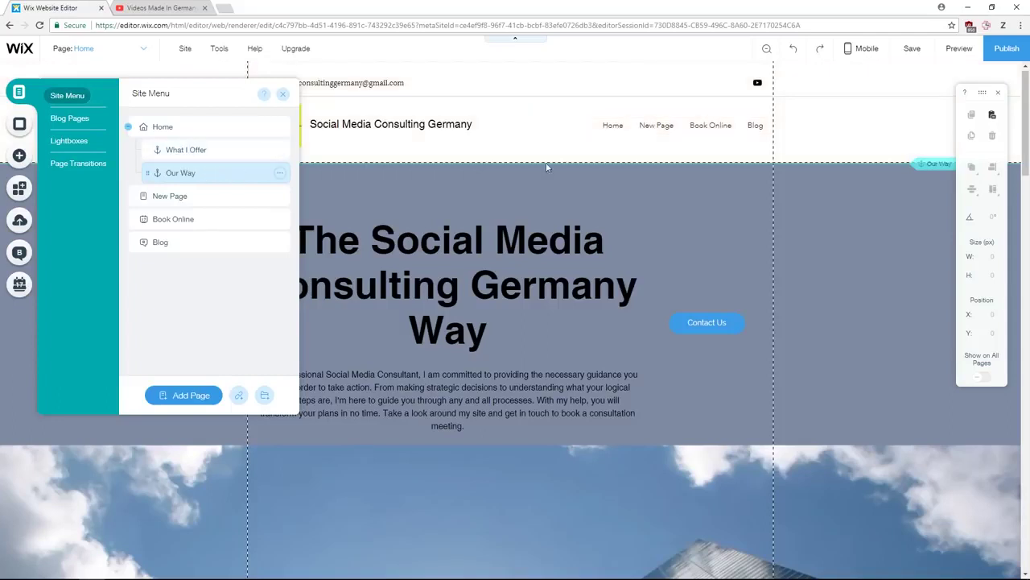
{"action": "left_click", "coordinate": [282, 93]}
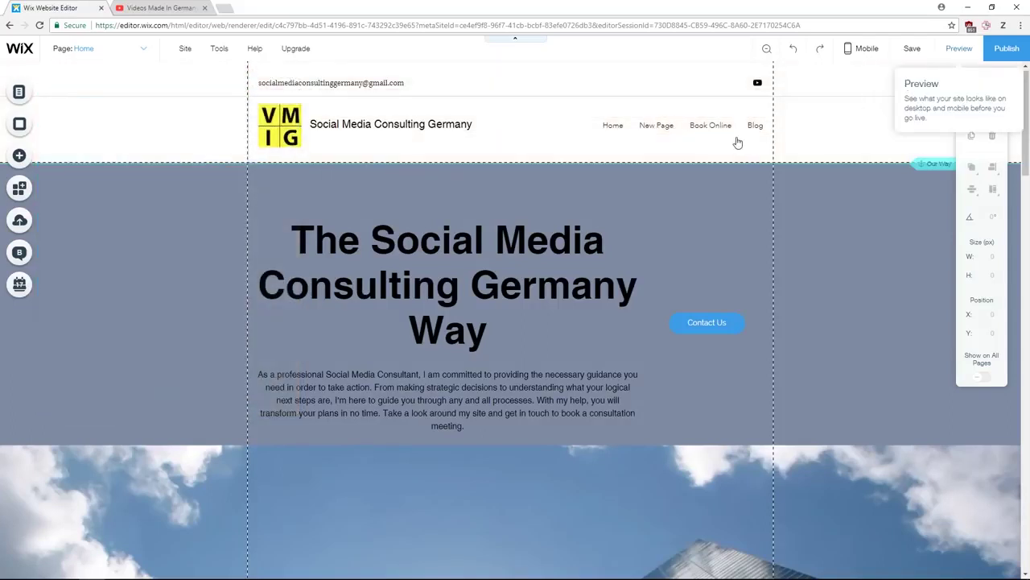
{"action": "left_click", "coordinate": [959, 48]}
{"action": "mouse_move", "coordinate": [617, 129]}
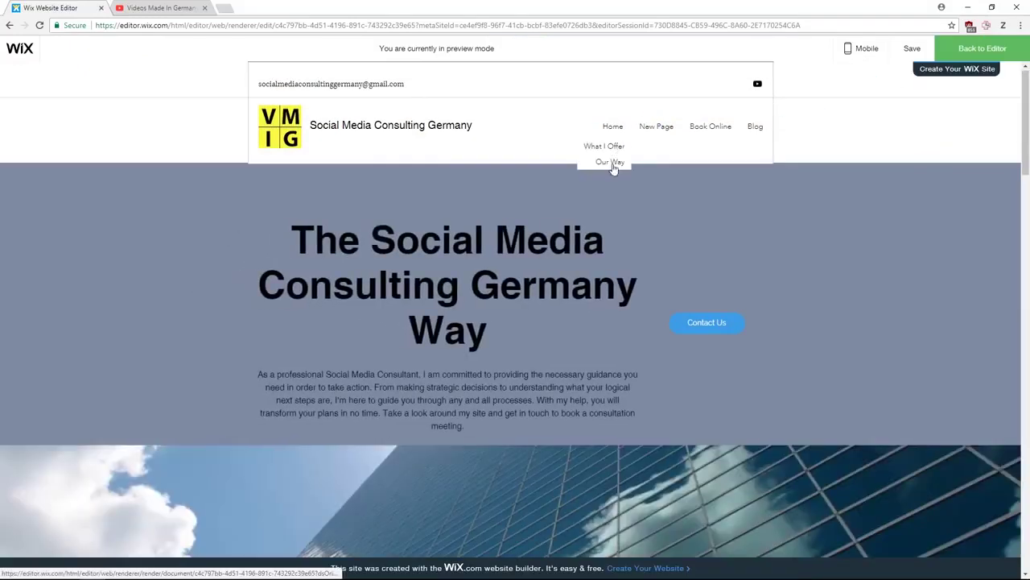
{"action": "left_click", "coordinate": [970, 50]}
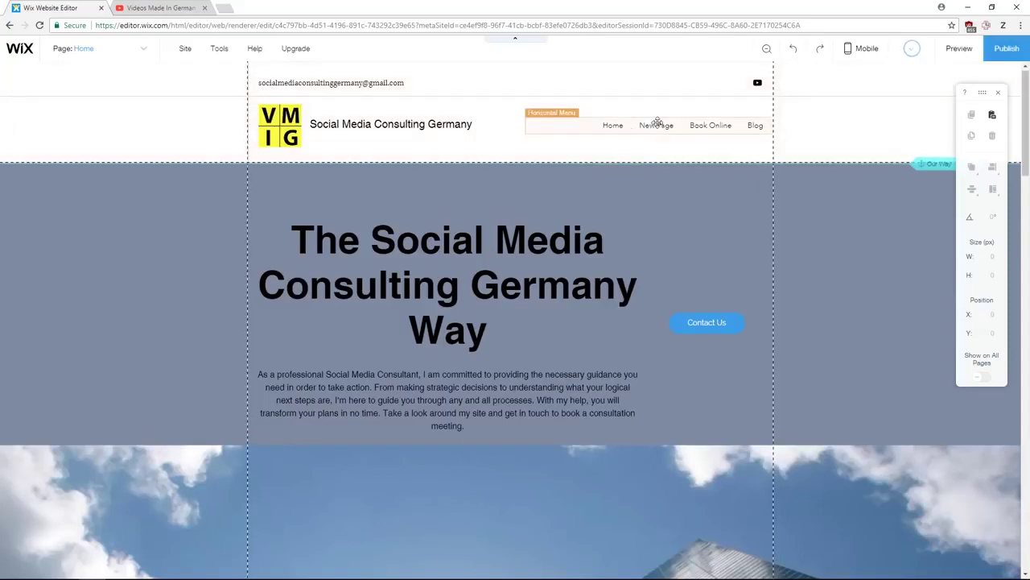
- Hide New Page from the site navigation using Manage Pages
{"action": "left_click", "coordinate": [151, 53]}
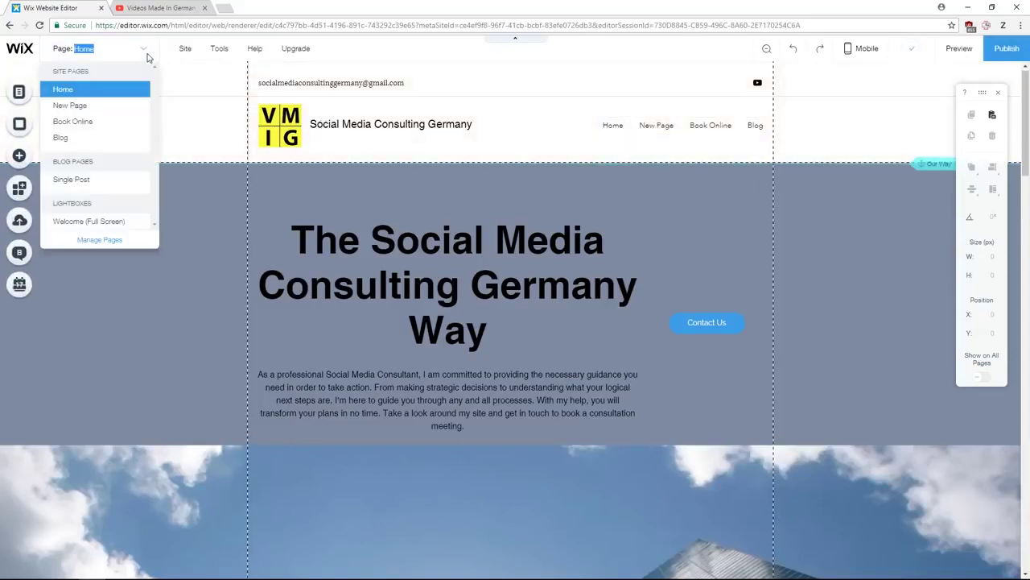
{"action": "left_click", "coordinate": [99, 240]}
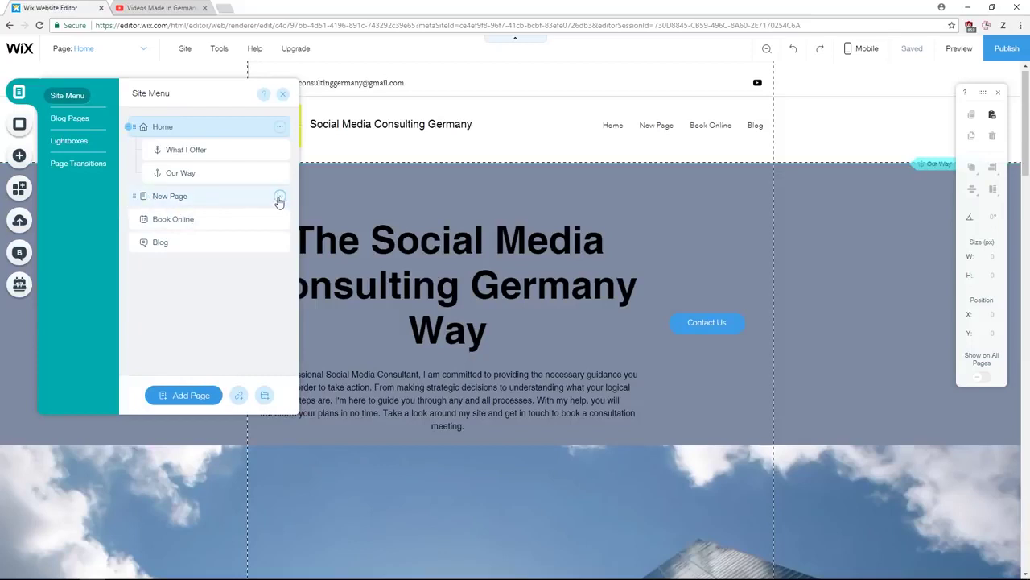
{"action": "left_click", "coordinate": [279, 197]}
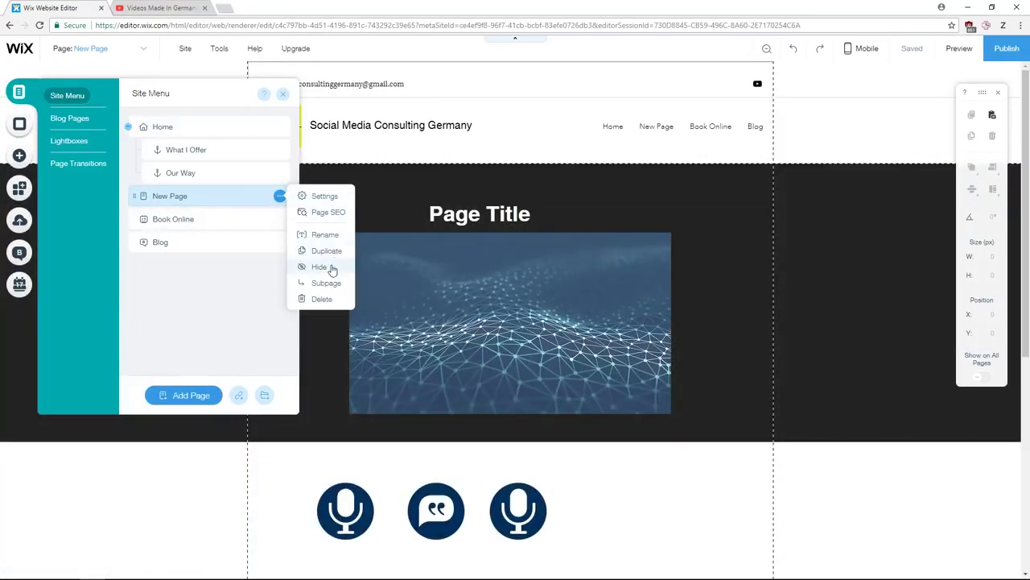
{"action": "left_click", "coordinate": [331, 267]}
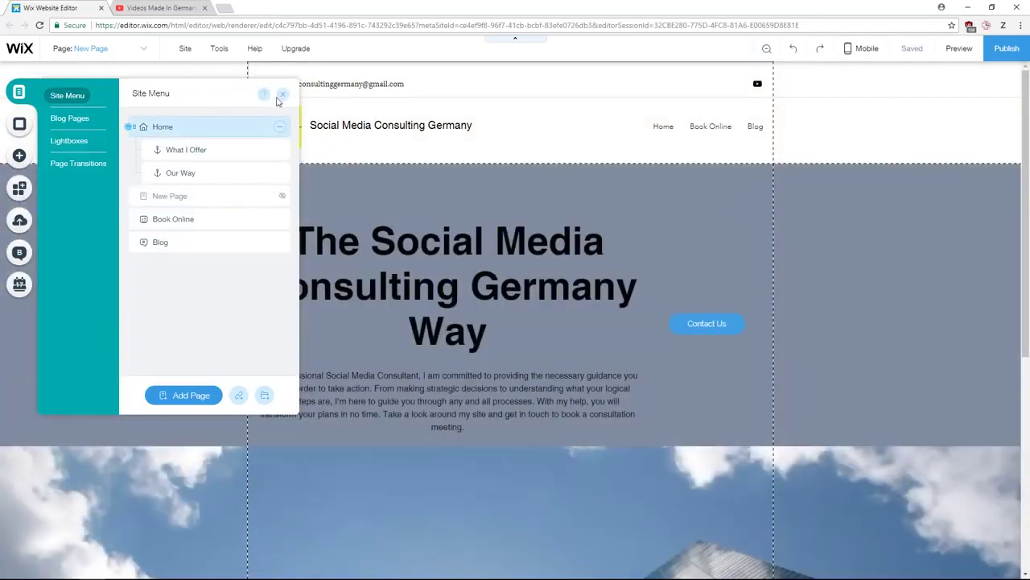
{"action": "left_click", "coordinate": [281, 98]}
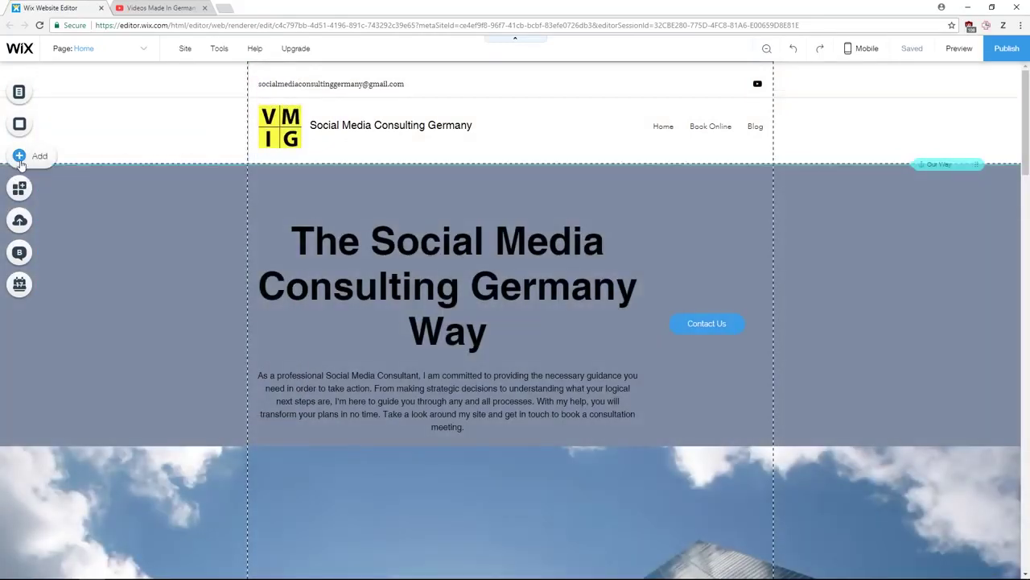
- Add a vertical dot anchor menu and set its text size to 24
{"action": "left_click", "coordinate": [20, 157]}
{"action": "scroll", "coordinate": [239, 405], "scroll_direction": "down", "scroll_amount": 3}
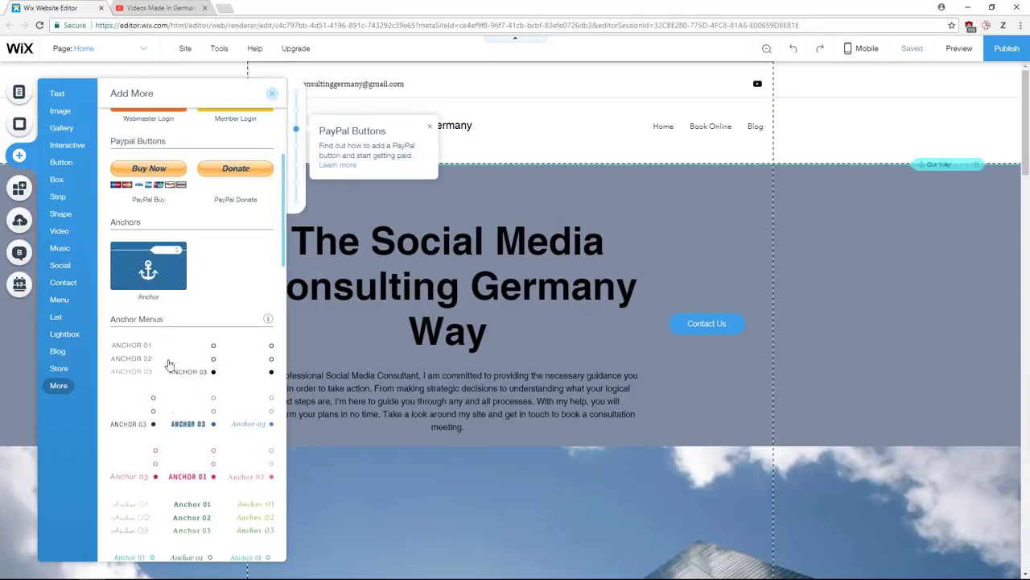
{"action": "left_click", "coordinate": [197, 367]}
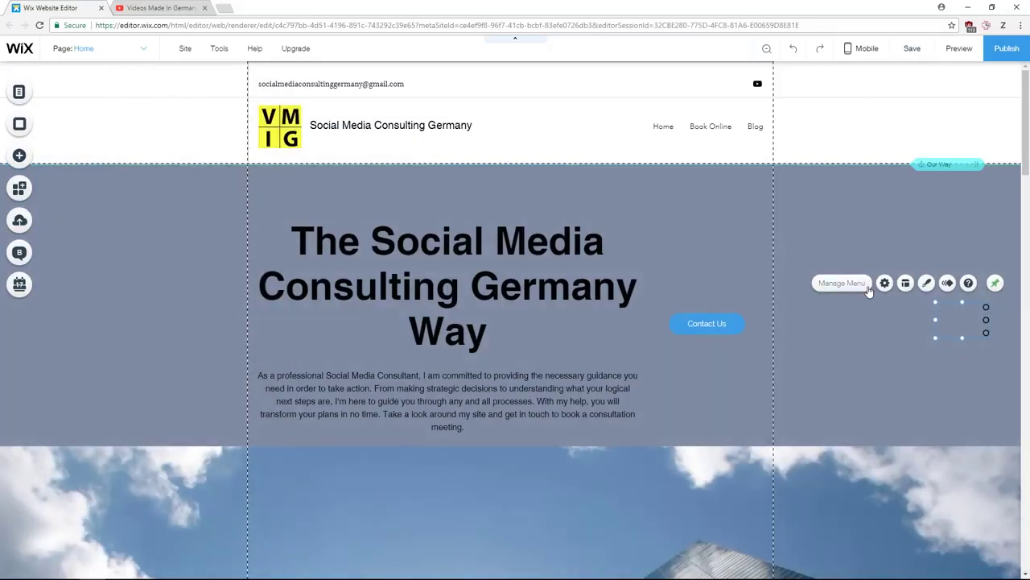
{"action": "left_click", "coordinate": [927, 283]}
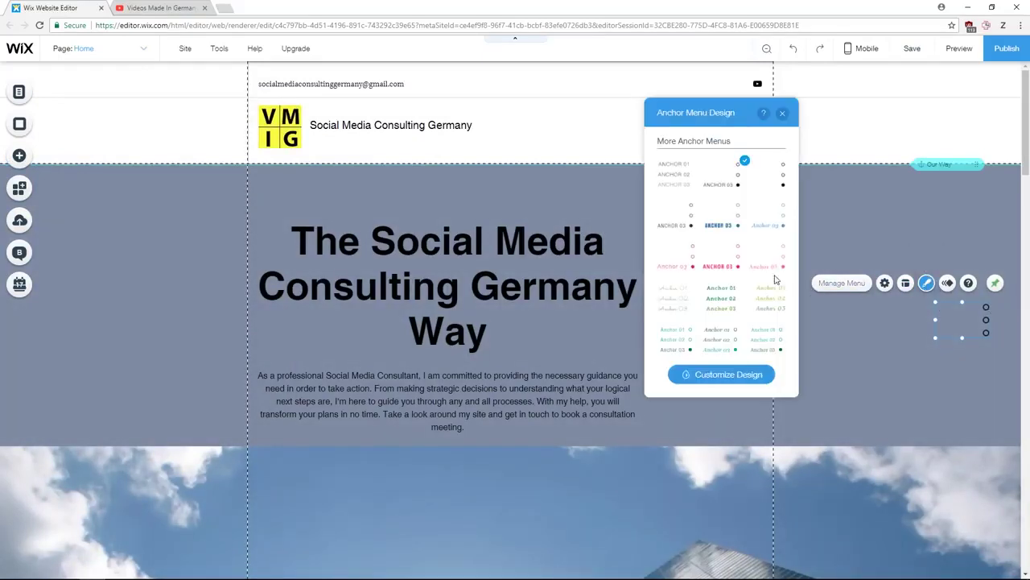
{"action": "left_click", "coordinate": [731, 375]}
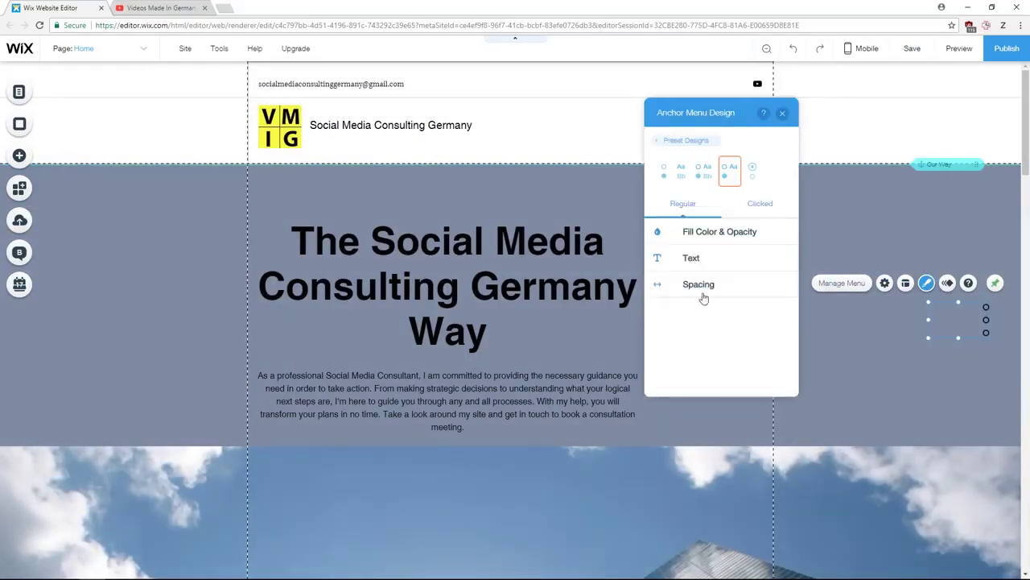
{"action": "left_click", "coordinate": [697, 261]}
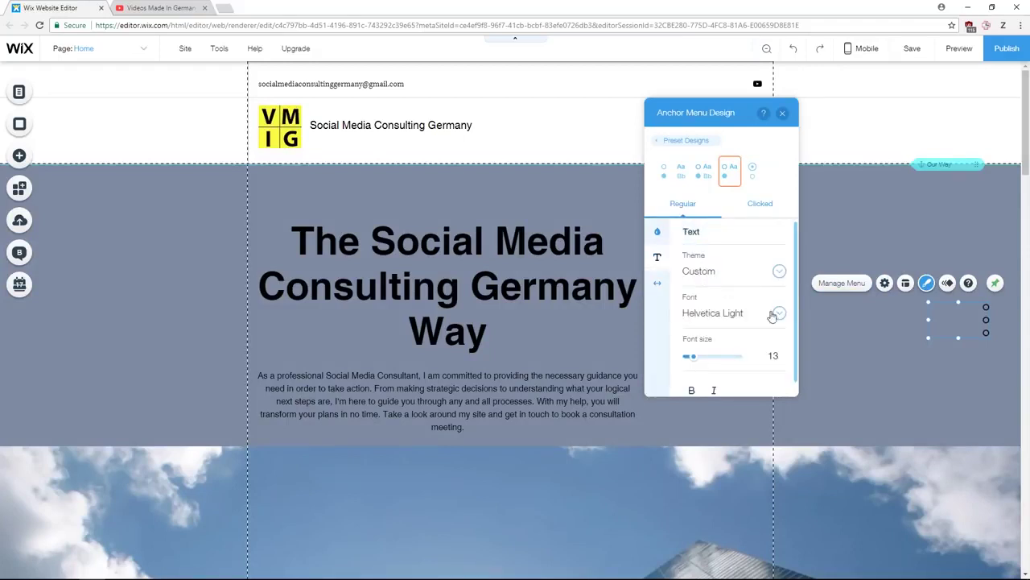
{"action": "left_click_drag", "start_coordinate": [720, 363], "coordinate": [712, 364]}
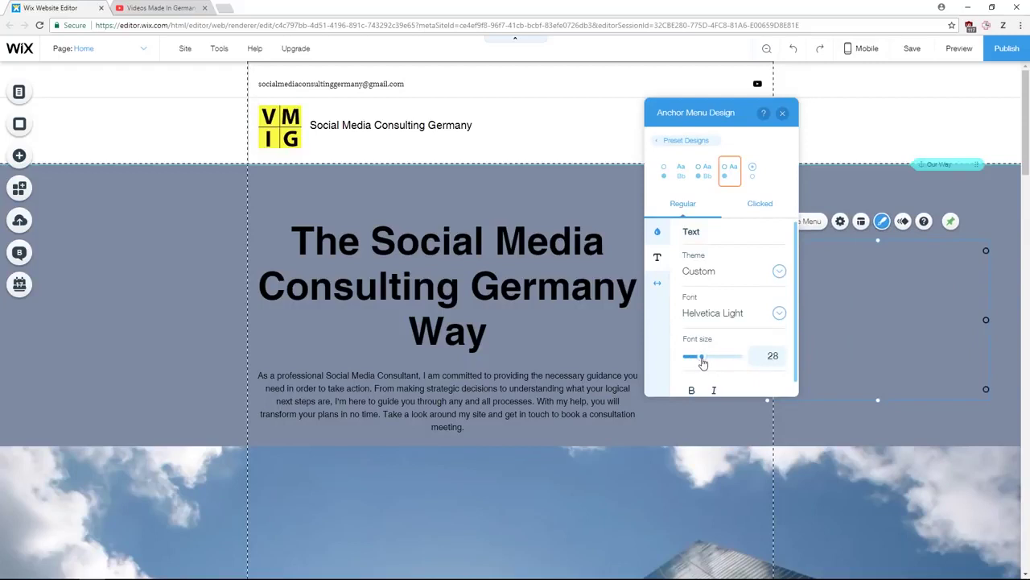
{"action": "scroll", "coordinate": [702, 363], "scroll_direction": "down", "scroll_amount": 1}
{"action": "scroll", "coordinate": [702, 355], "scroll_direction": "up", "scroll_amount": 1}
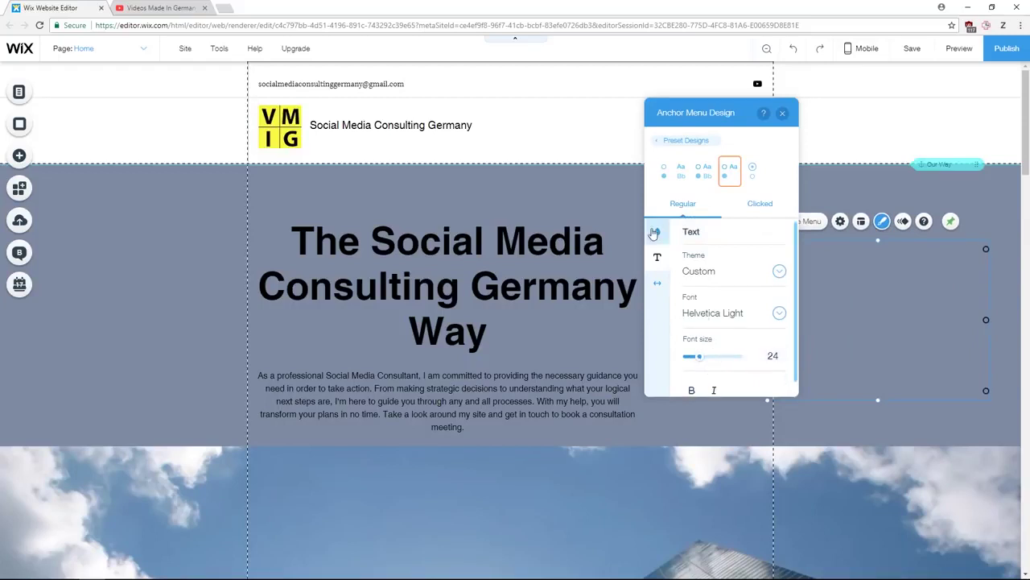
- Set the anchor menu fill colour to green #BADA55
{"action": "left_click", "coordinate": [658, 232]}
{"action": "left_click", "coordinate": [778, 270]}
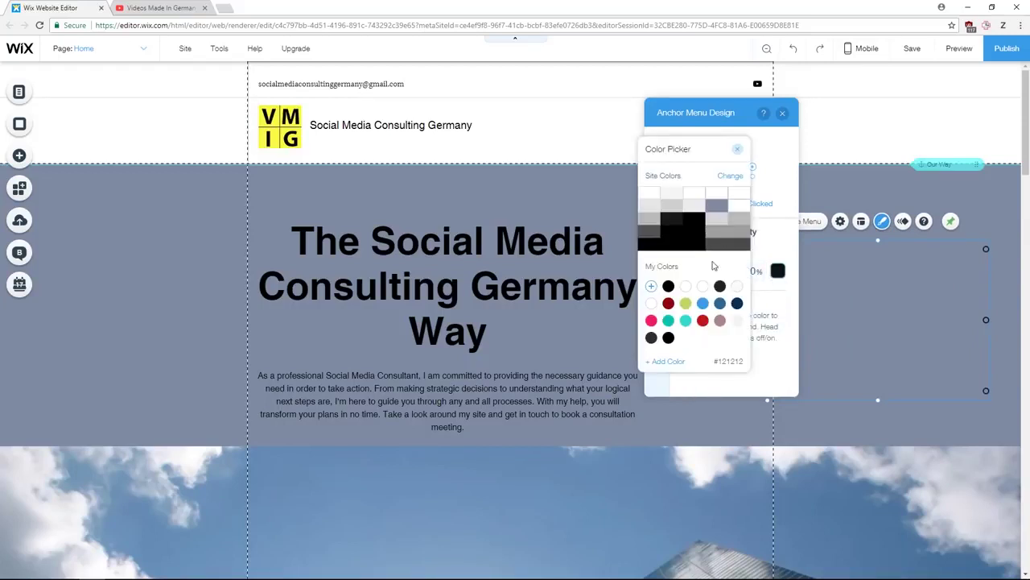
{"action": "left_click", "coordinate": [654, 196]}
{"action": "left_click", "coordinate": [673, 196]}
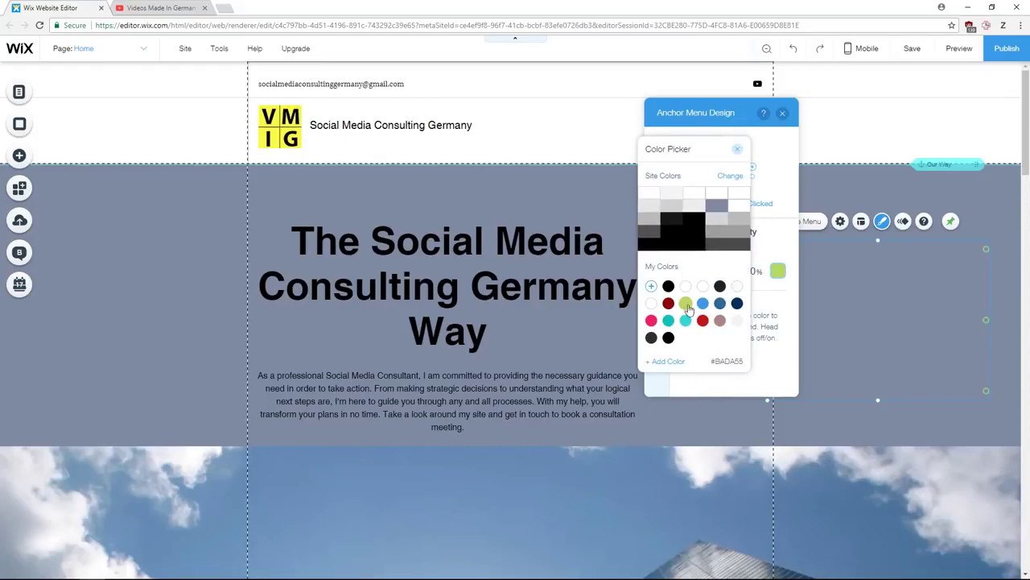
{"action": "left_click", "coordinate": [737, 149]}
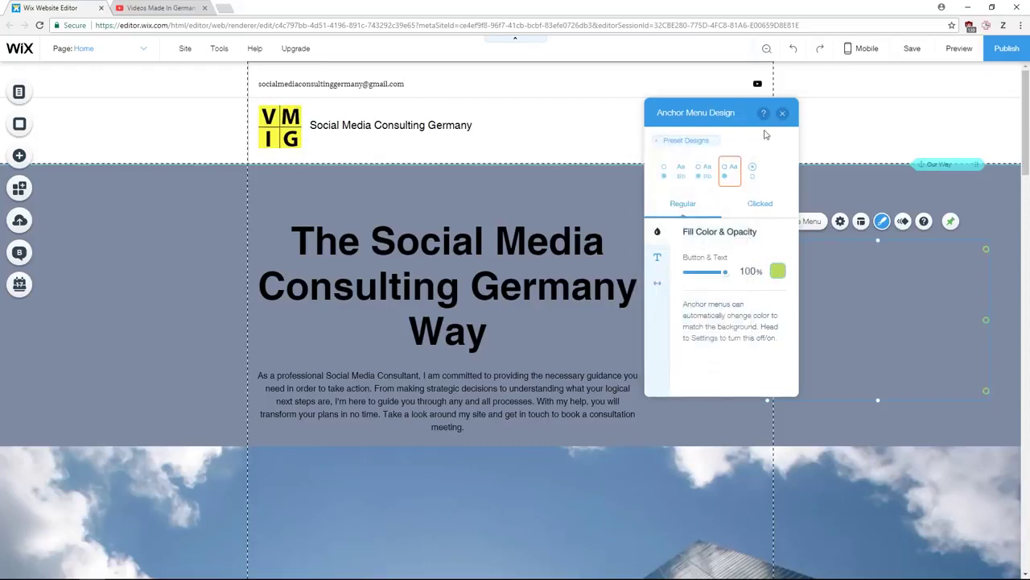
{"action": "left_click", "coordinate": [782, 114]}
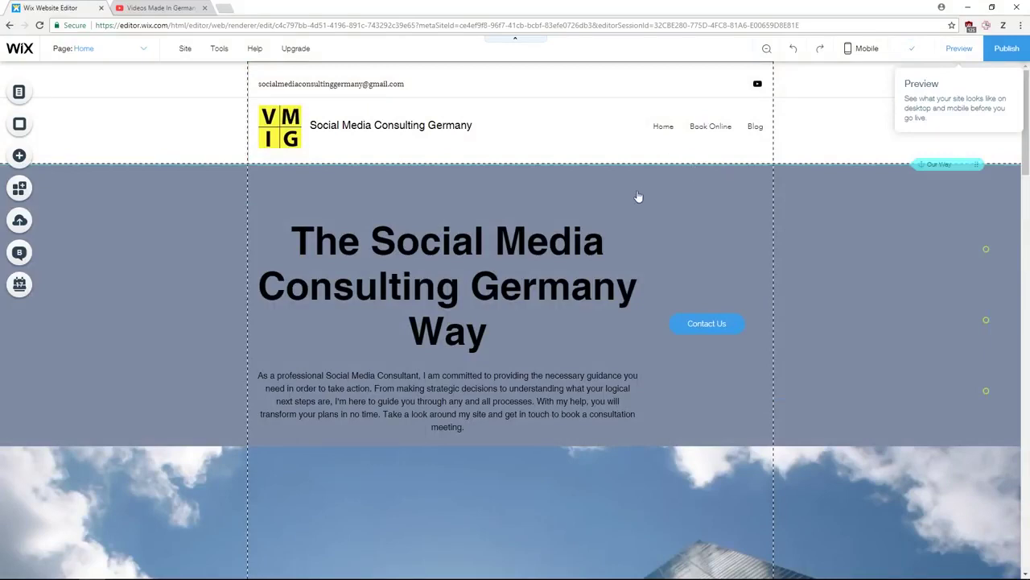
- Scroll the preview and test the anchor menu by jumping to the What I Offer section
{"action": "scroll", "coordinate": [446, 128], "scroll_direction": "down", "scroll_amount": 2}
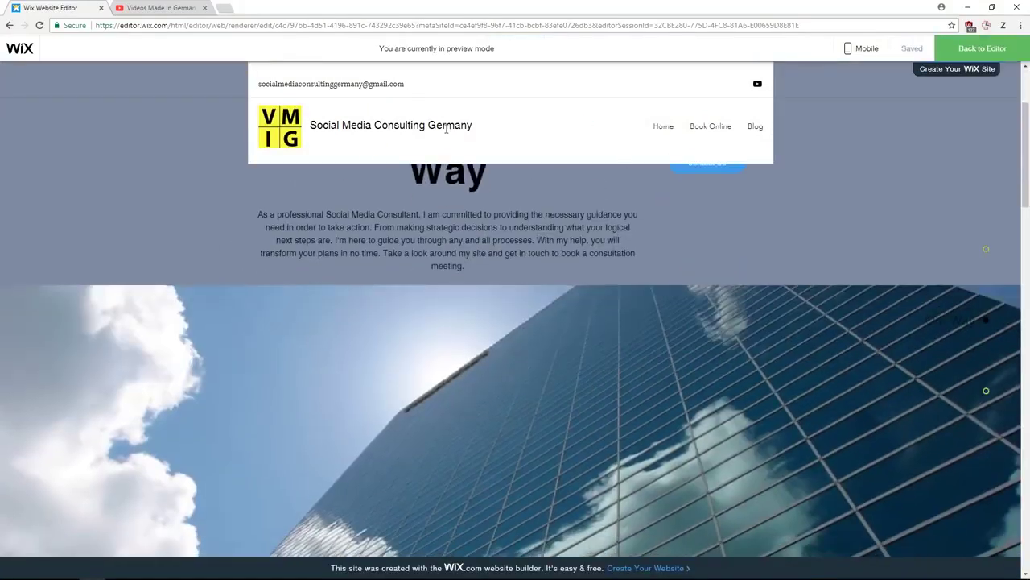
{"action": "scroll", "coordinate": [612, 181], "scroll_direction": "down", "scroll_amount": 2}
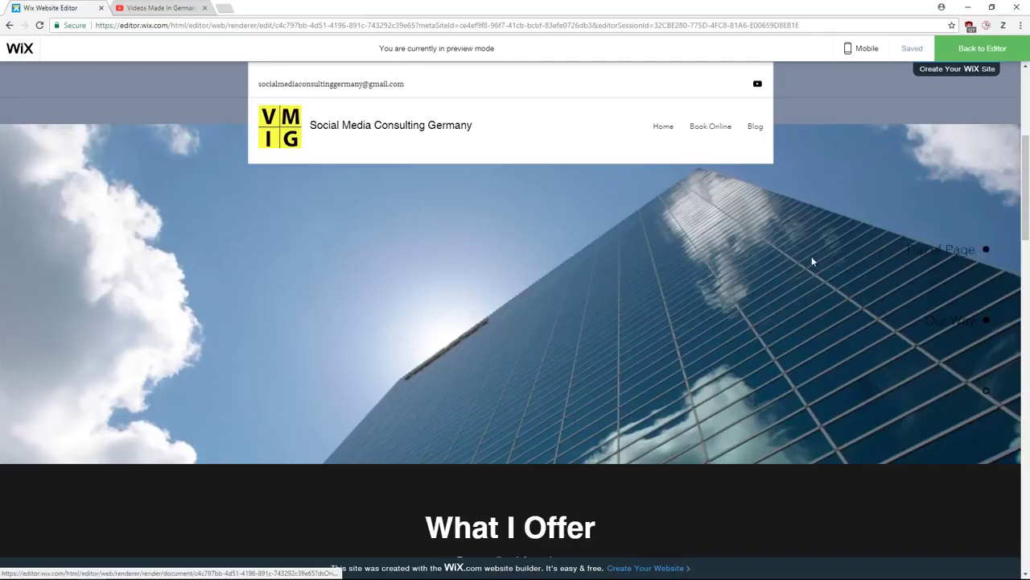
{"action": "scroll", "coordinate": [812, 260], "scroll_direction": "down", "scroll_amount": 2}
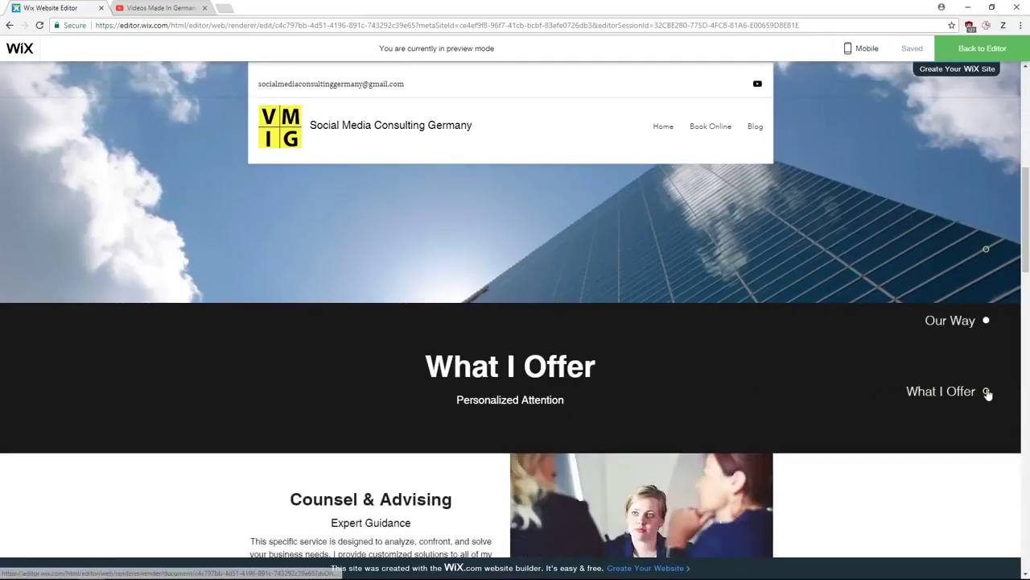
{"action": "scroll", "coordinate": [996, 393], "scroll_direction": "down", "scroll_amount": 2}
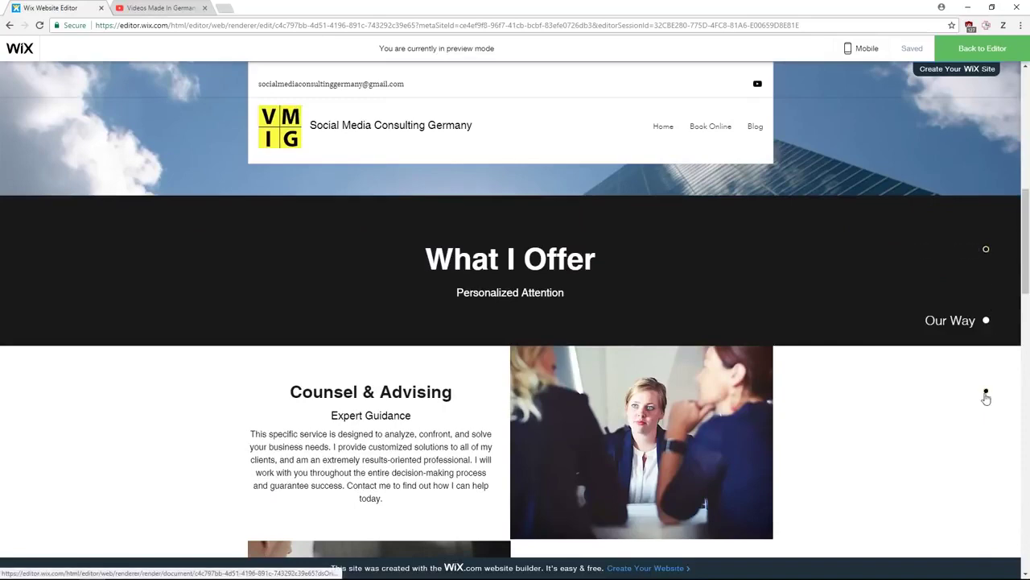
{"action": "left_click", "coordinate": [985, 392]}
{"action": "scroll", "coordinate": [971, 382], "scroll_direction": "up", "scroll_amount": 10}
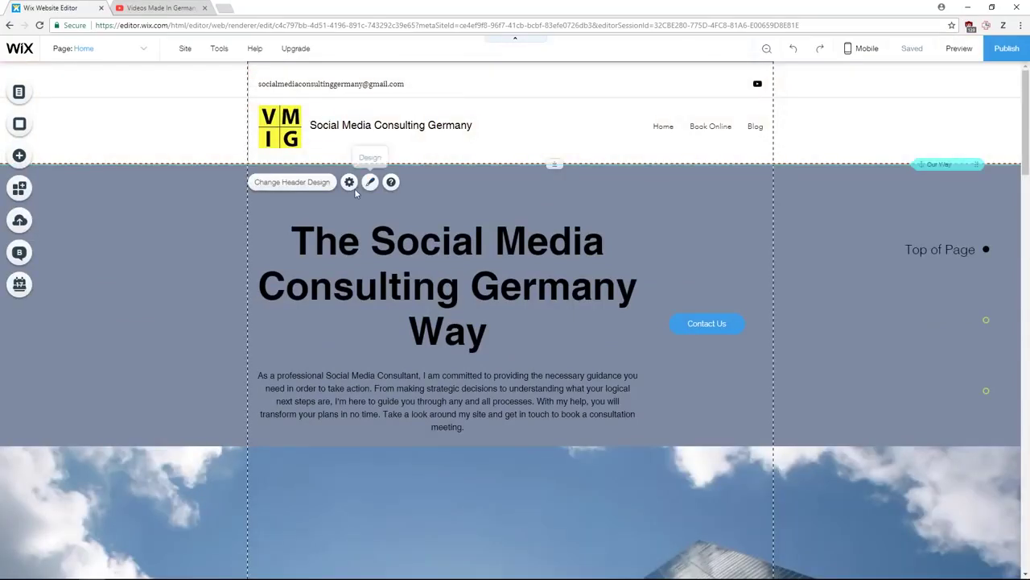
- Turn off Freeze Header in the header settings and scroll to confirm the header scrolls away
{"action": "left_click", "coordinate": [349, 182]}
{"action": "left_click", "coordinate": [216, 224]}
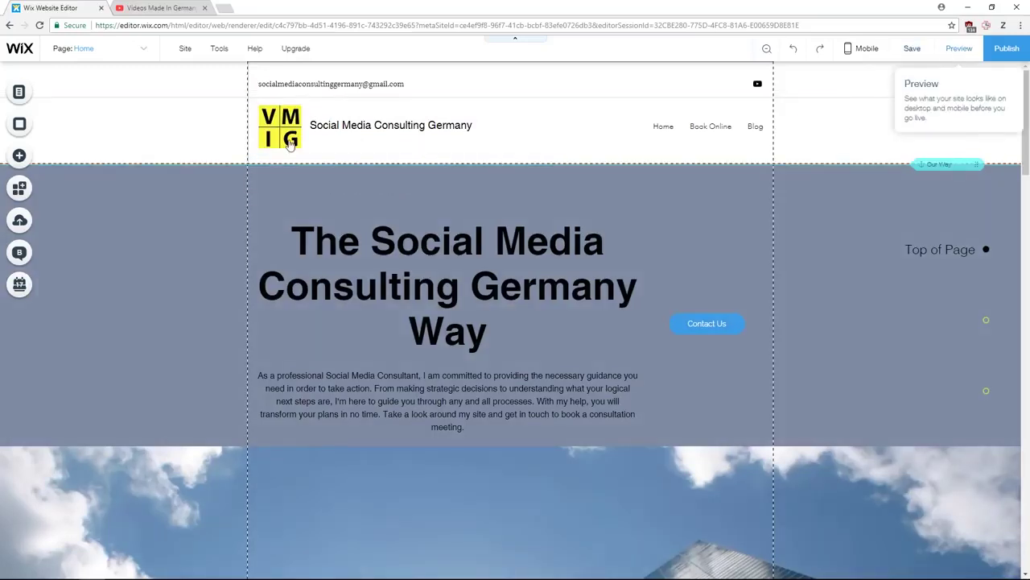
{"action": "scroll", "coordinate": [418, 135], "scroll_direction": "down", "scroll_amount": 2}
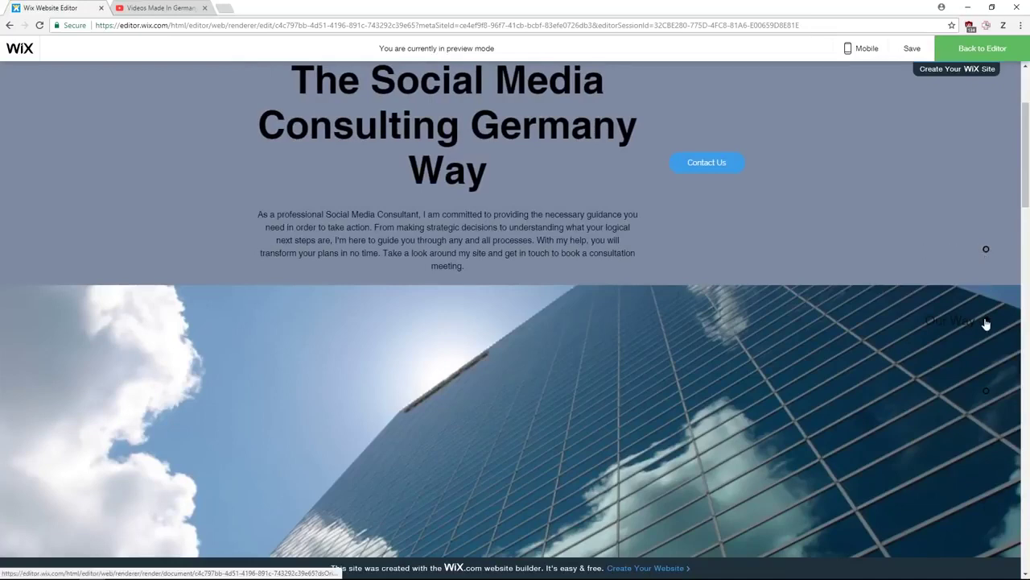
{"action": "scroll", "coordinate": [985, 387], "scroll_direction": "down", "scroll_amount": 6}
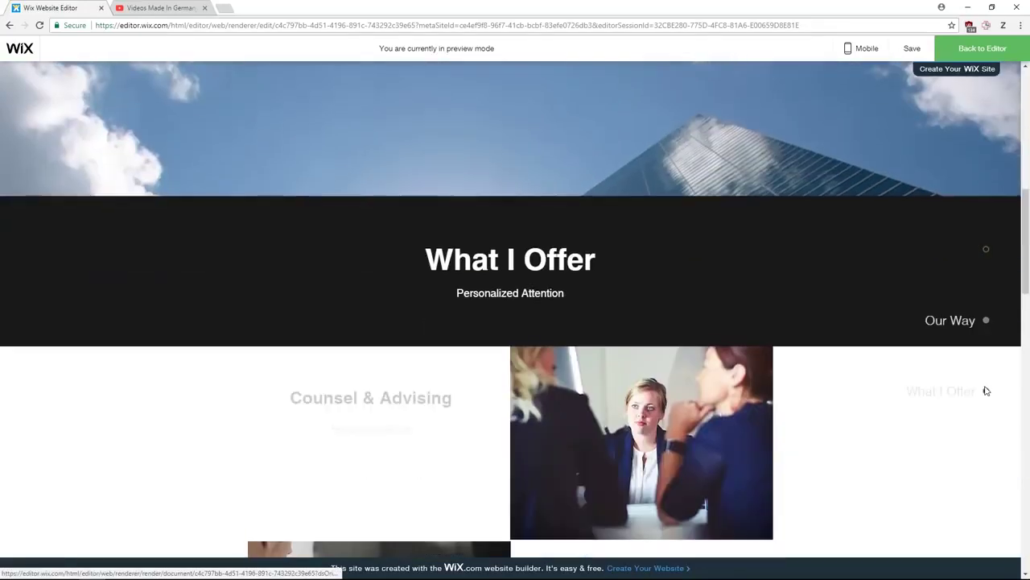
{"action": "scroll", "coordinate": [982, 380], "scroll_direction": "down", "scroll_amount": 3}
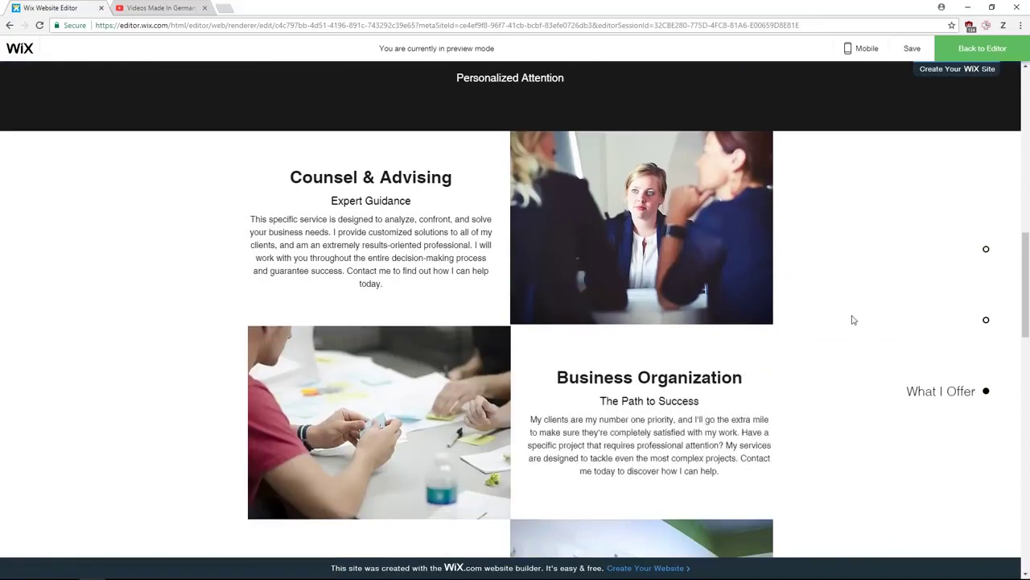
{"action": "scroll", "coordinate": [843, 330], "scroll_direction": "up", "scroll_amount": 9}
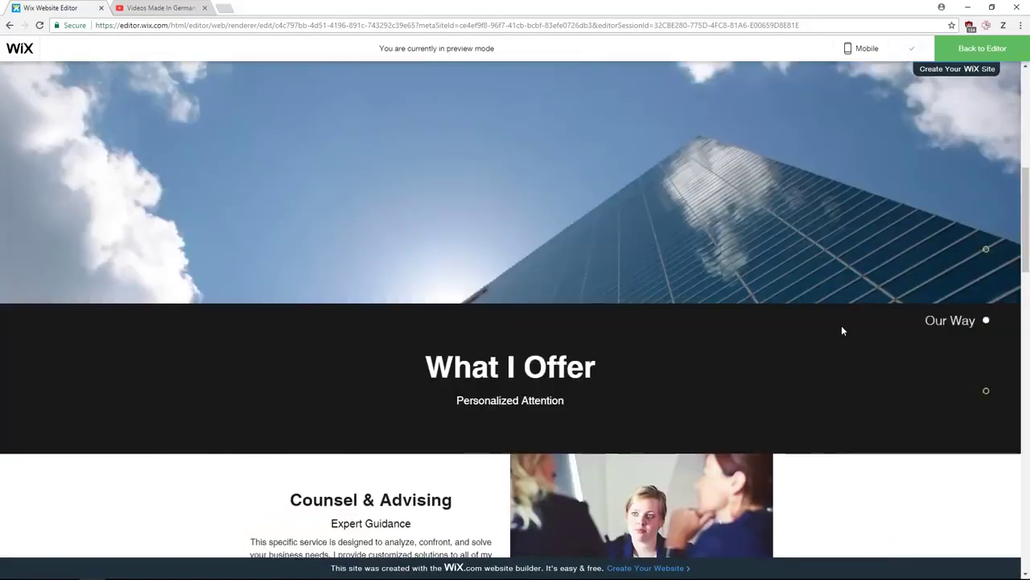
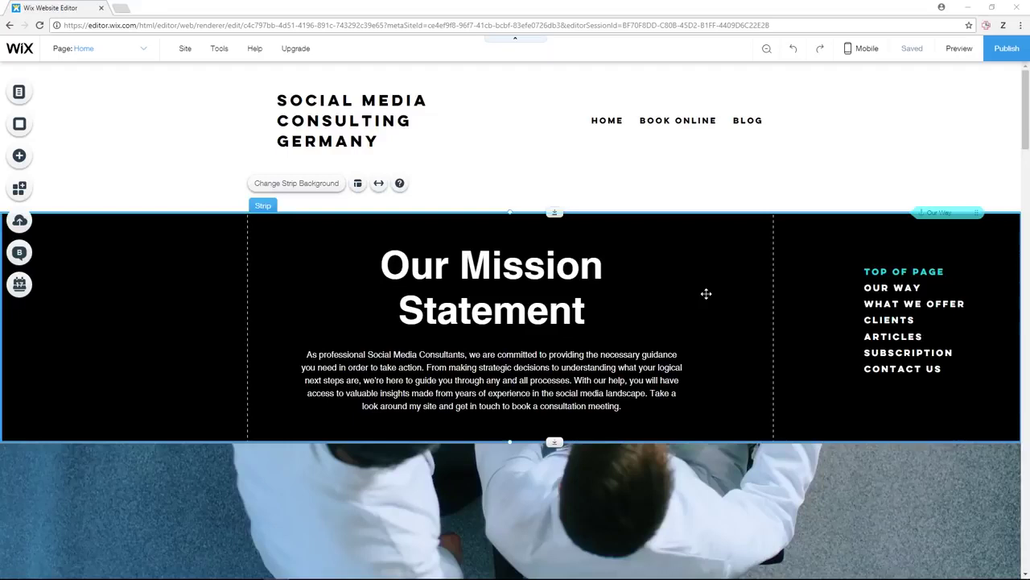
- Search the App Market for 'booking' apps
{"action": "left_click", "coordinate": [19, 189]}
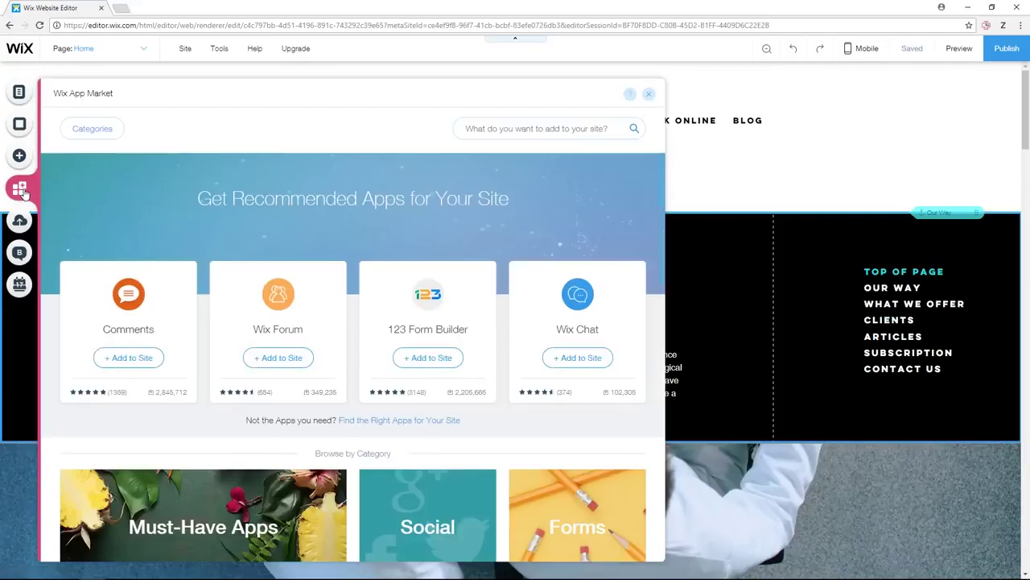
{"action": "scroll", "coordinate": [392, 189], "scroll_direction": "down", "scroll_amount": 3}
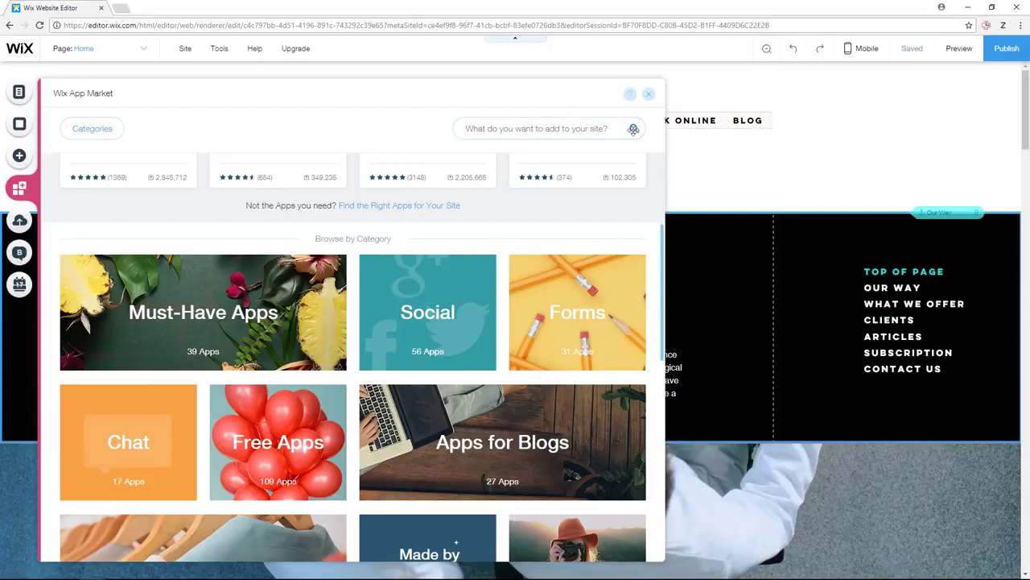
{"action": "left_click", "coordinate": [613, 131]}
{"action": "type", "text": "booking"}
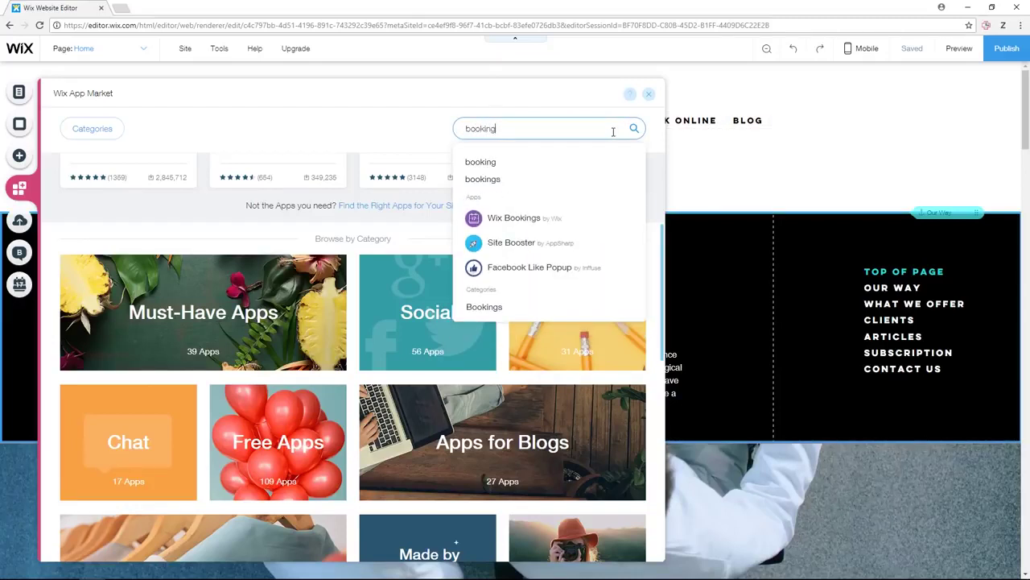
{"action": "key", "text": "Return"}
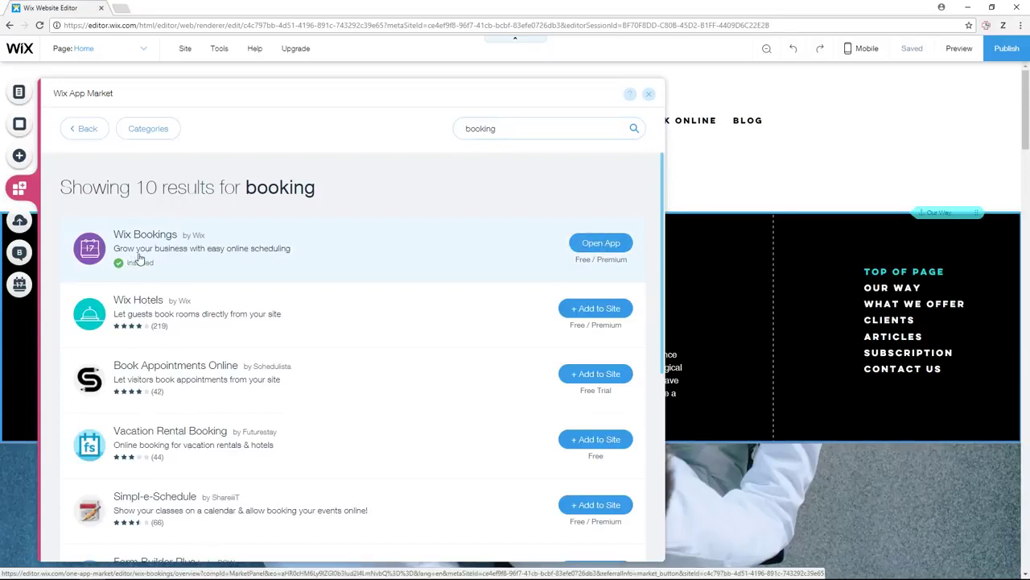
- Search for 'restaurant' instead and add Wix Restaurants Menus to the site
{"action": "left_click", "coordinate": [481, 131]}
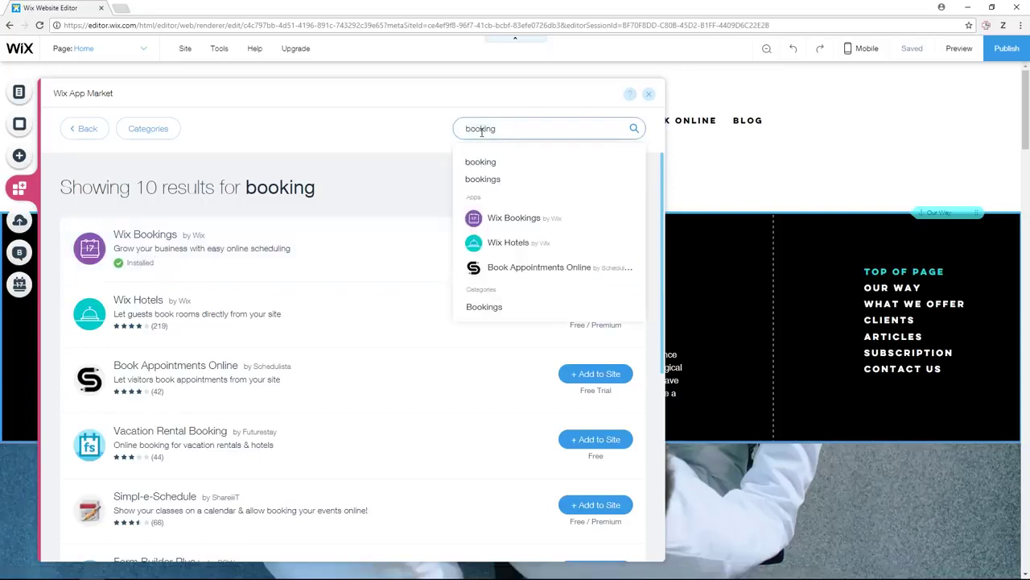
{"action": "key", "text": "ctrl+a"}
{"action": "type", "text": "restaurant"}
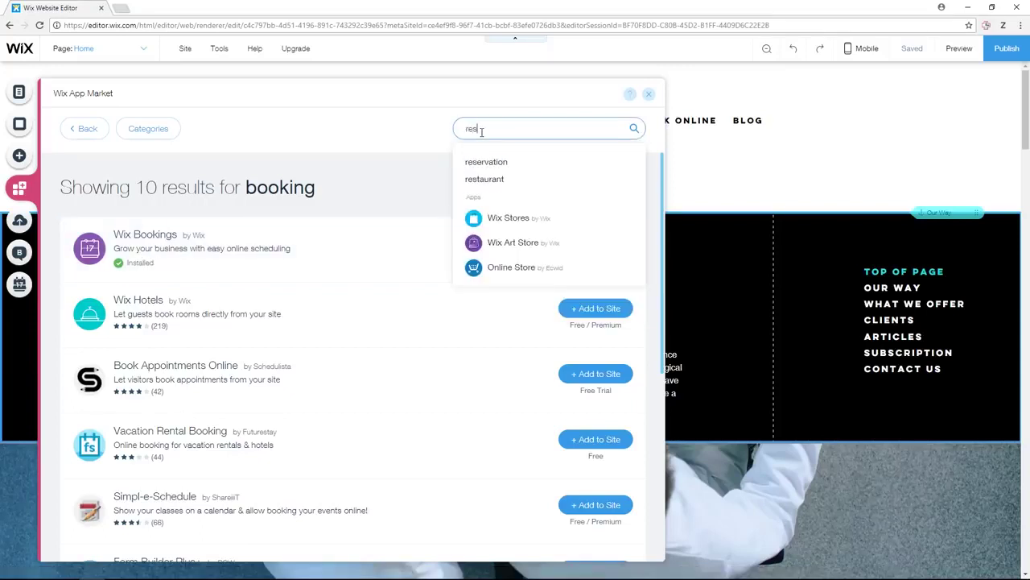
{"action": "key", "text": "Return"}
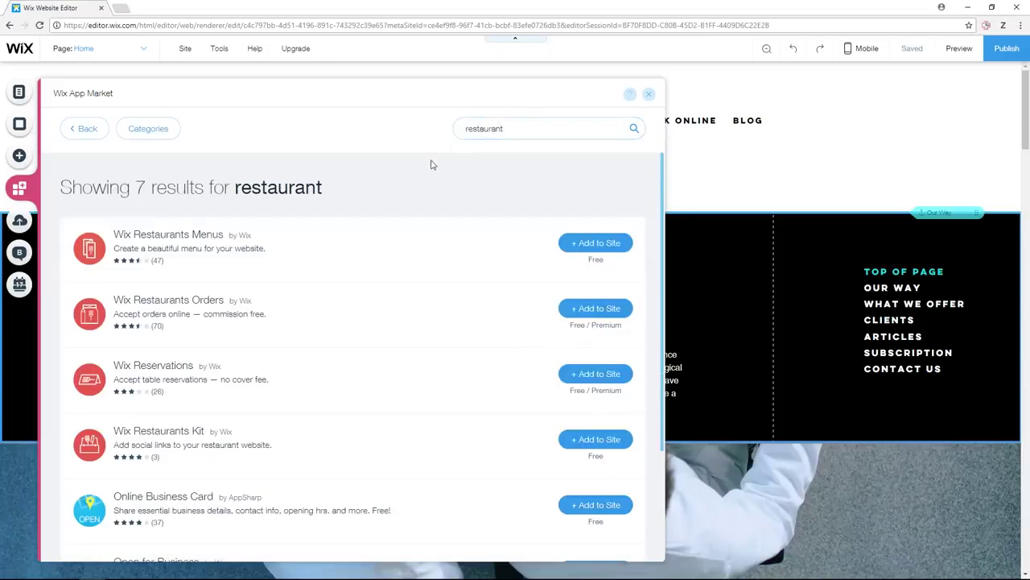
{"action": "left_click", "coordinate": [599, 244]}
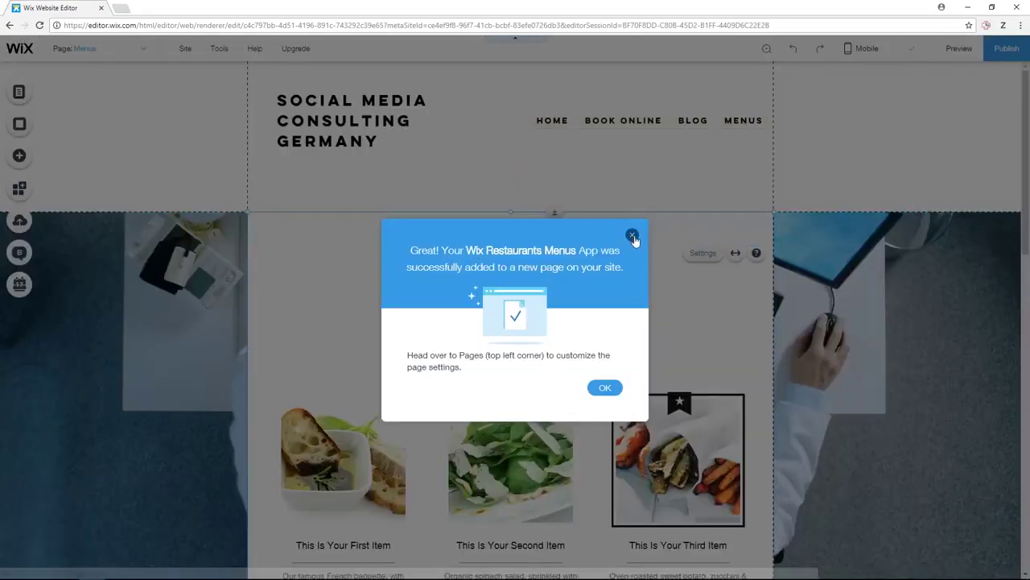
- Dismiss the app-added confirmation and scroll over the new Menus page
{"action": "left_click", "coordinate": [631, 235]}
{"action": "scroll", "coordinate": [407, 332], "scroll_direction": "down", "scroll_amount": 6}
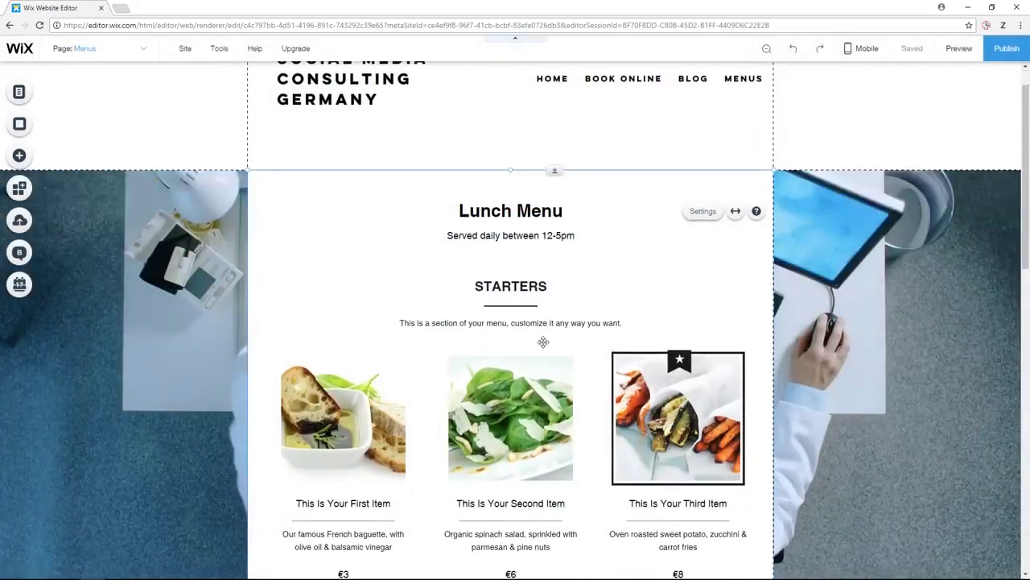
{"action": "scroll", "coordinate": [554, 281], "scroll_direction": "up", "scroll_amount": 4}
{"action": "scroll", "coordinate": [555, 281], "scroll_direction": "up", "scroll_amount": 2}
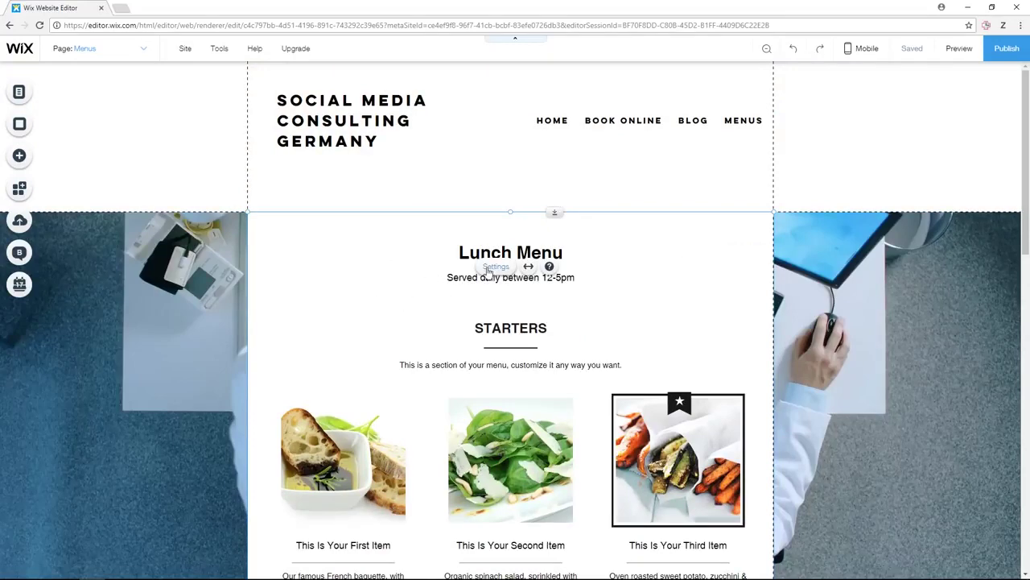
- Look at the menu's Settings and Edit Your Menu dashboard, then close both
{"action": "left_click", "coordinate": [494, 266]}
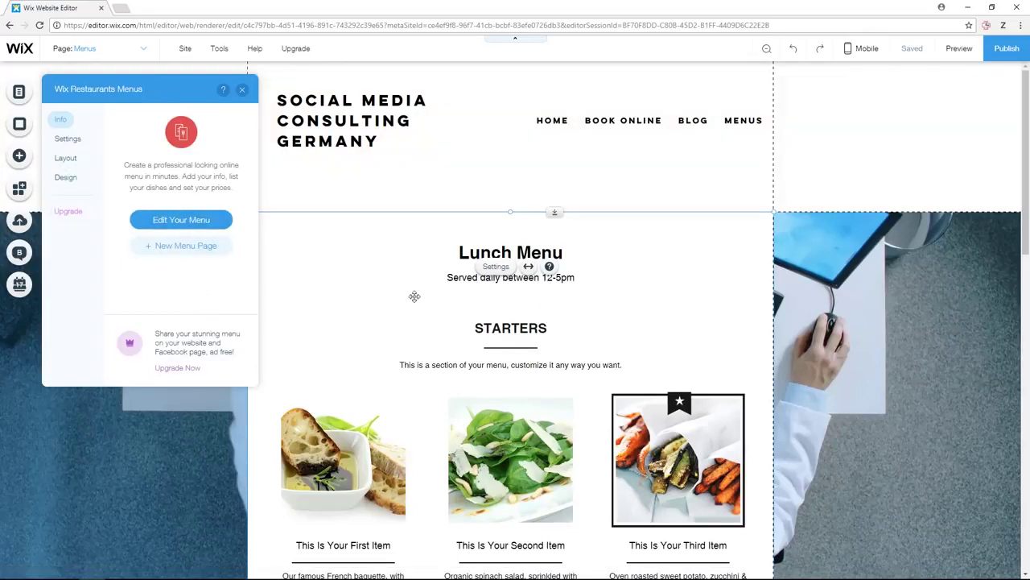
{"action": "left_click", "coordinate": [187, 224]}
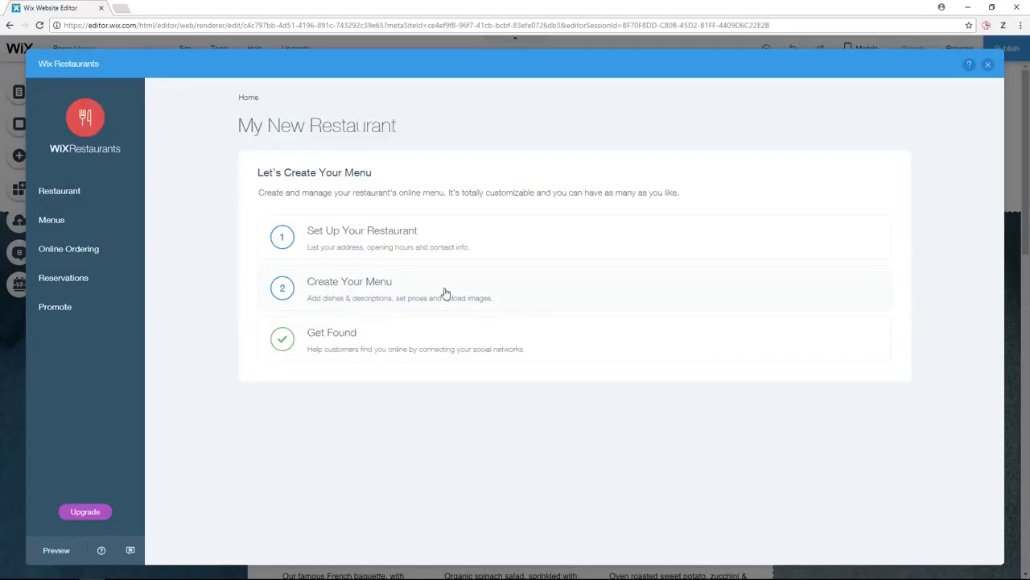
{"action": "left_click", "coordinate": [987, 63]}
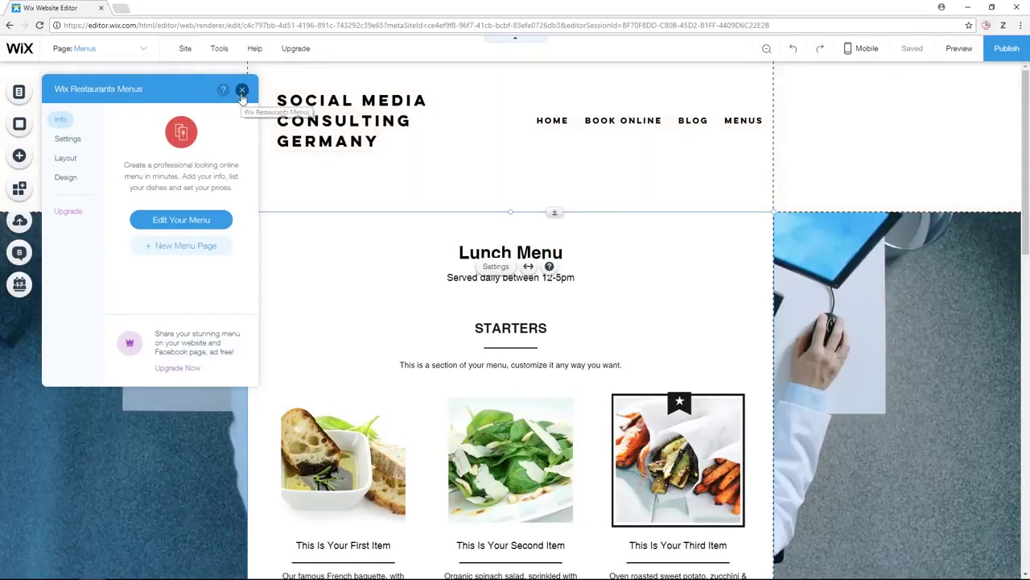
{"action": "left_click", "coordinate": [241, 90]}
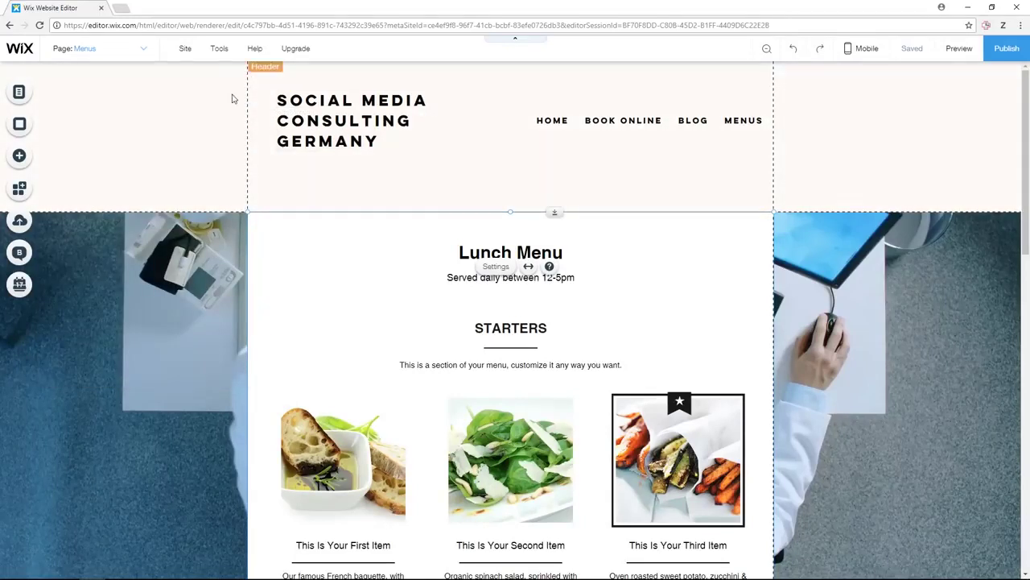
- Go to My Dashboard and choose Manage Restaurant on the Wix Restaurants card
{"action": "mouse_move", "coordinate": [191, 60]}
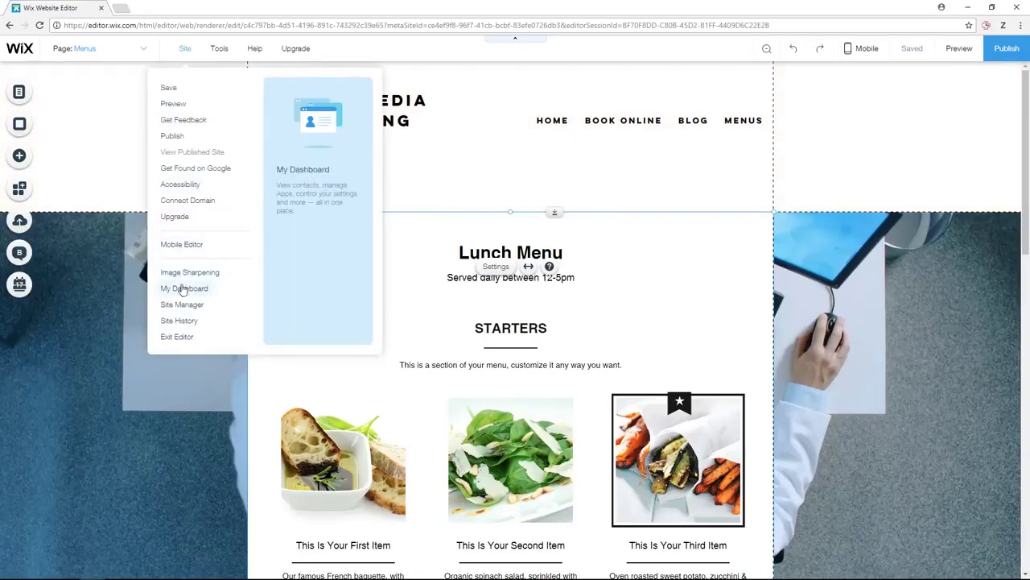
{"action": "left_click", "coordinate": [182, 289]}
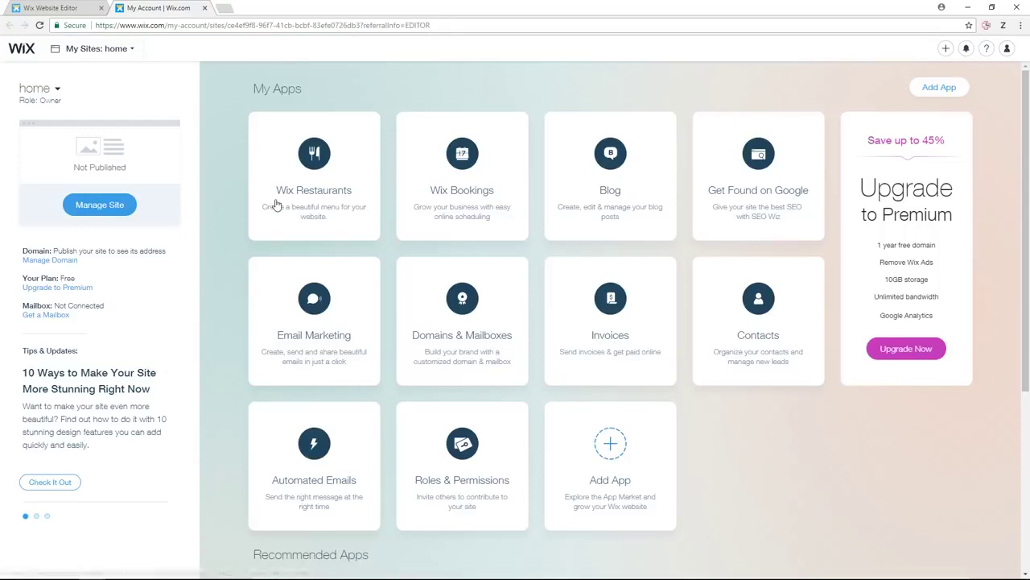
{"action": "mouse_move", "coordinate": [496, 240]}
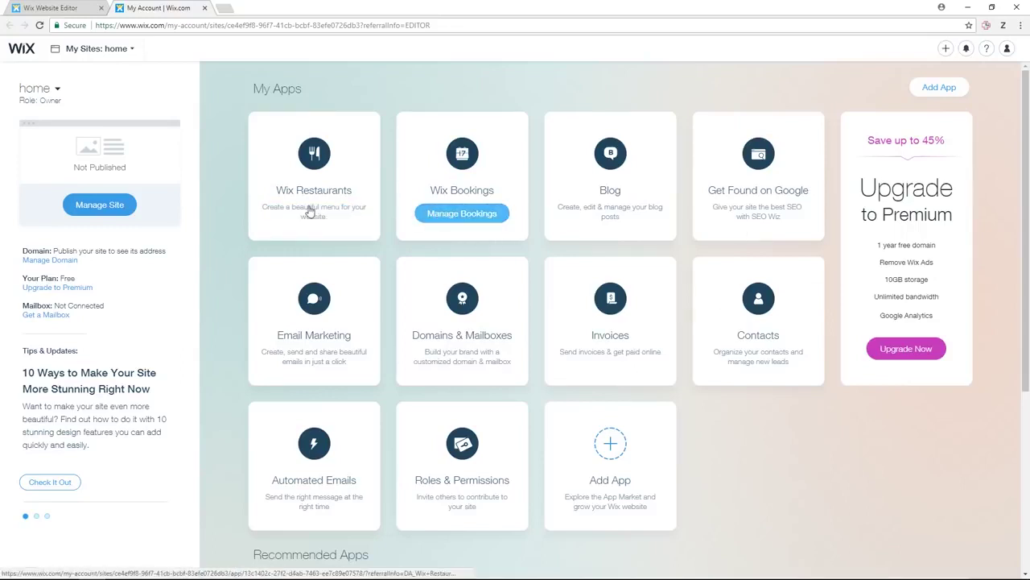
{"action": "left_click", "coordinate": [336, 215]}
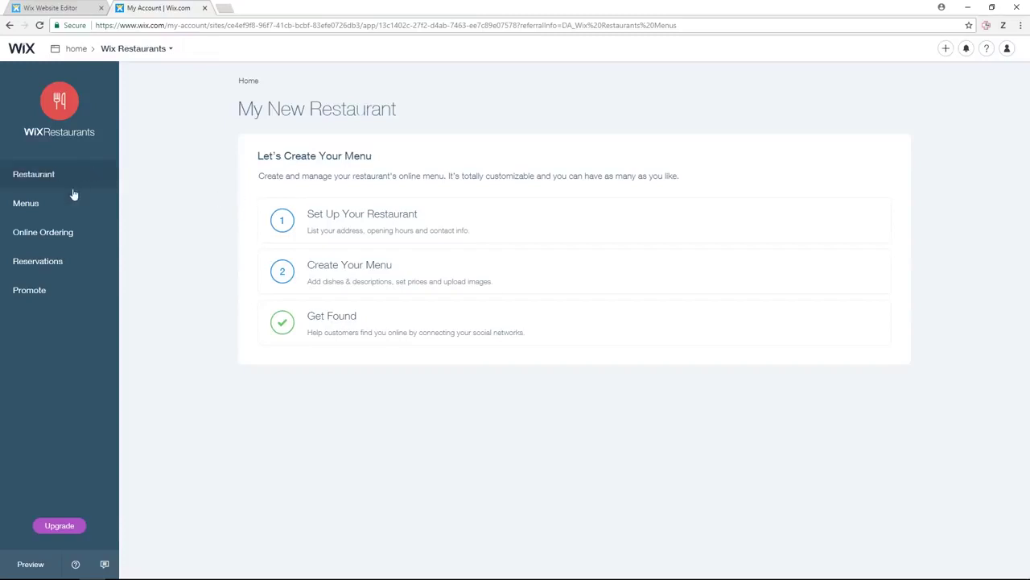
- Review the Lunch Menu dishes, opening 'This Is Your First Item' and cancelling without changes
{"action": "left_click", "coordinate": [58, 209]}
{"action": "scroll", "coordinate": [414, 326], "scroll_direction": "down", "scroll_amount": 3}
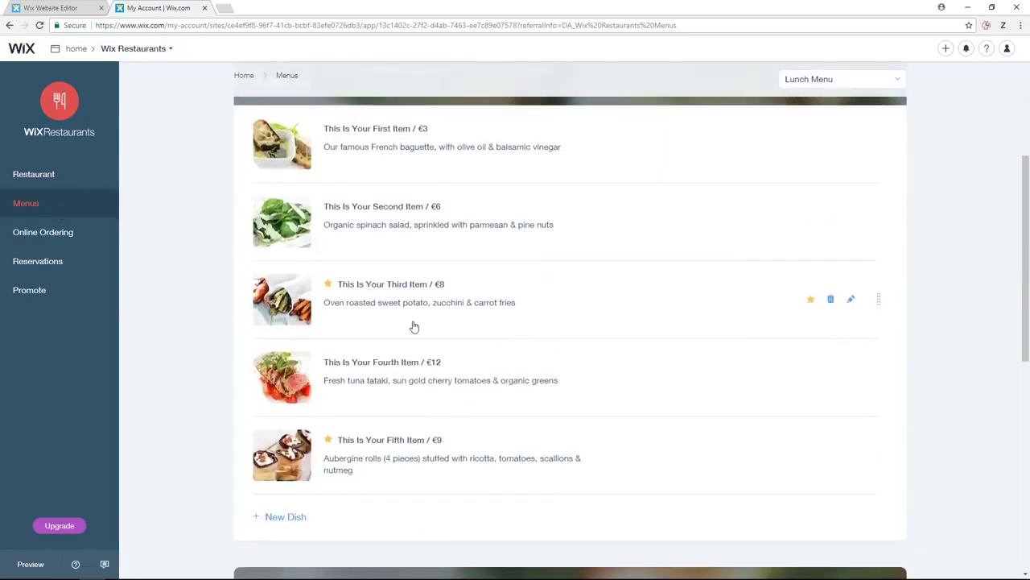
{"action": "scroll", "coordinate": [446, 290], "scroll_direction": "up", "scroll_amount": 2}
{"action": "left_click", "coordinate": [854, 305]}
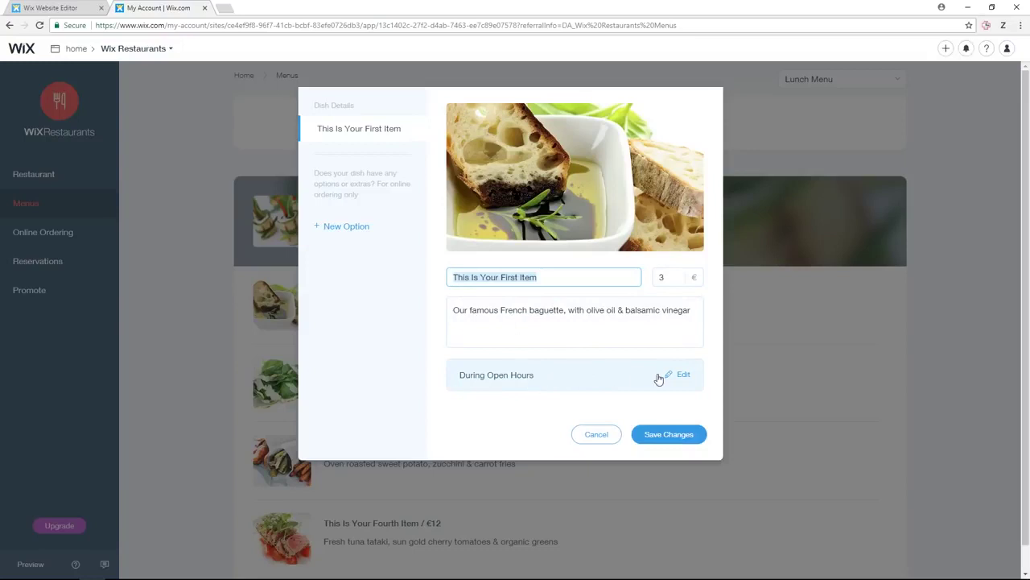
{"action": "left_click", "coordinate": [683, 375]}
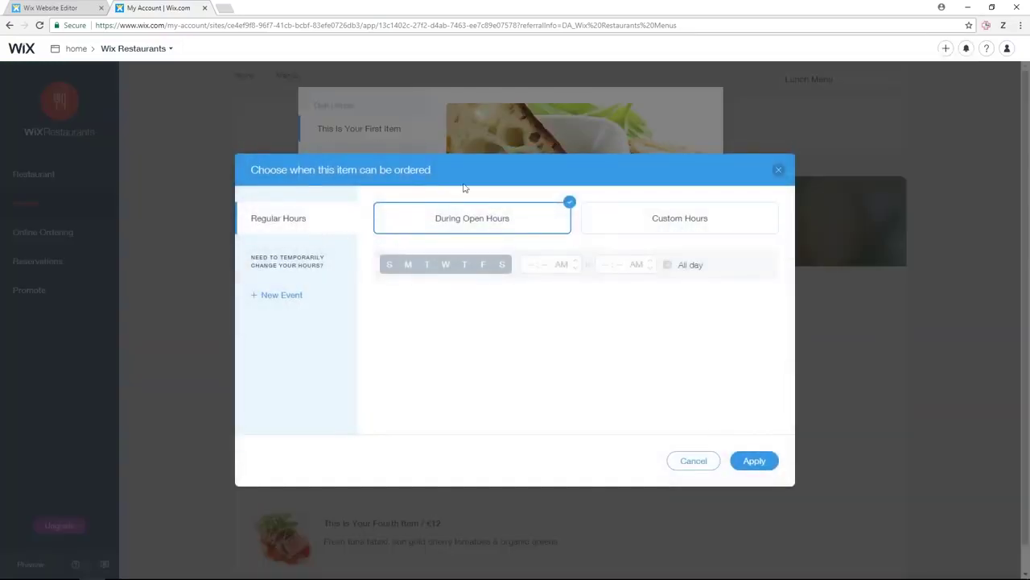
{"action": "left_click", "coordinate": [689, 460]}
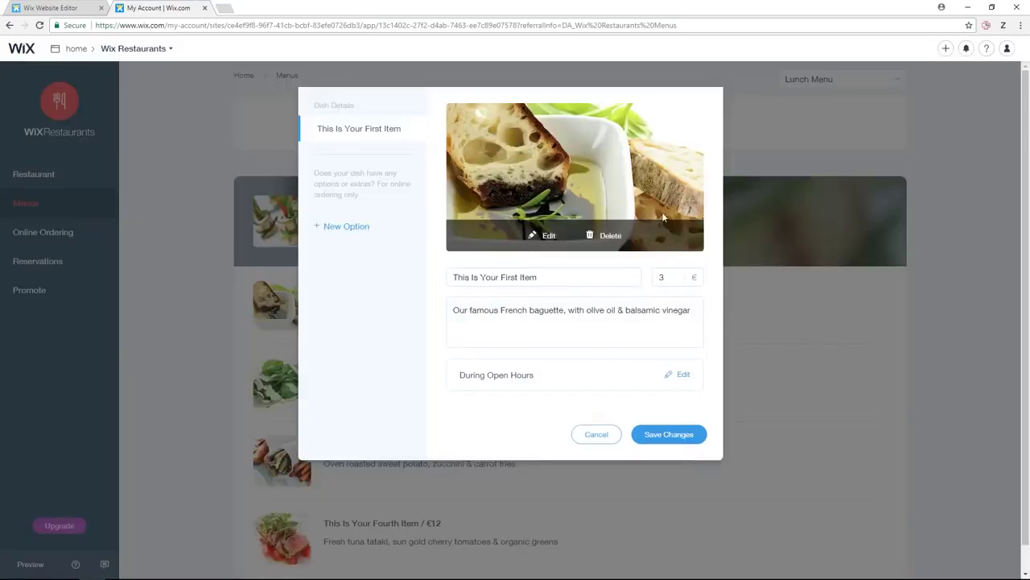
{"action": "left_click", "coordinate": [605, 436]}
- Browse Online Ordering, Reservations, Promote and Restaurant info, then go back to My Apps
{"action": "left_click", "coordinate": [44, 235]}
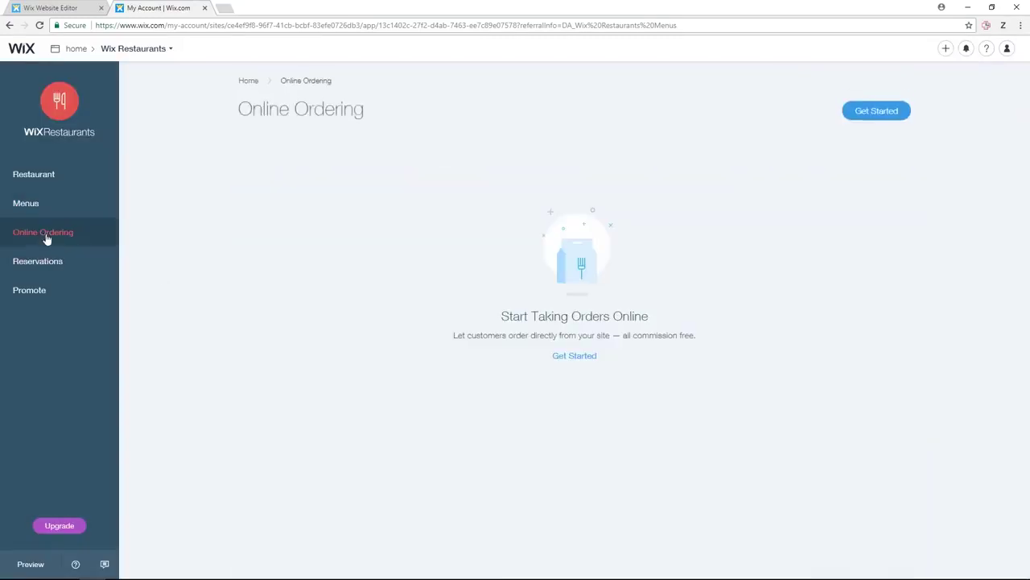
{"action": "left_click", "coordinate": [57, 264]}
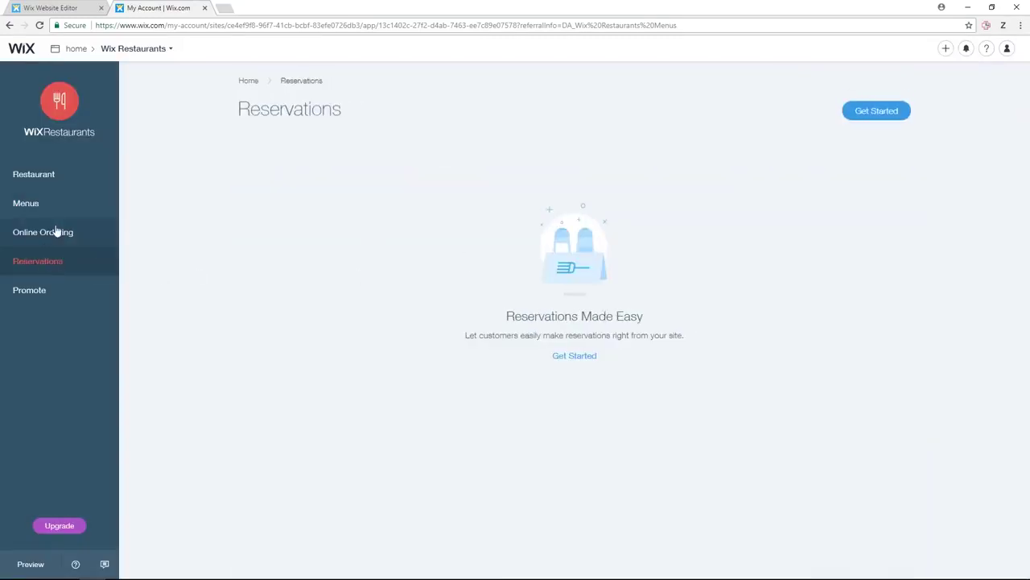
{"action": "left_click", "coordinate": [72, 290]}
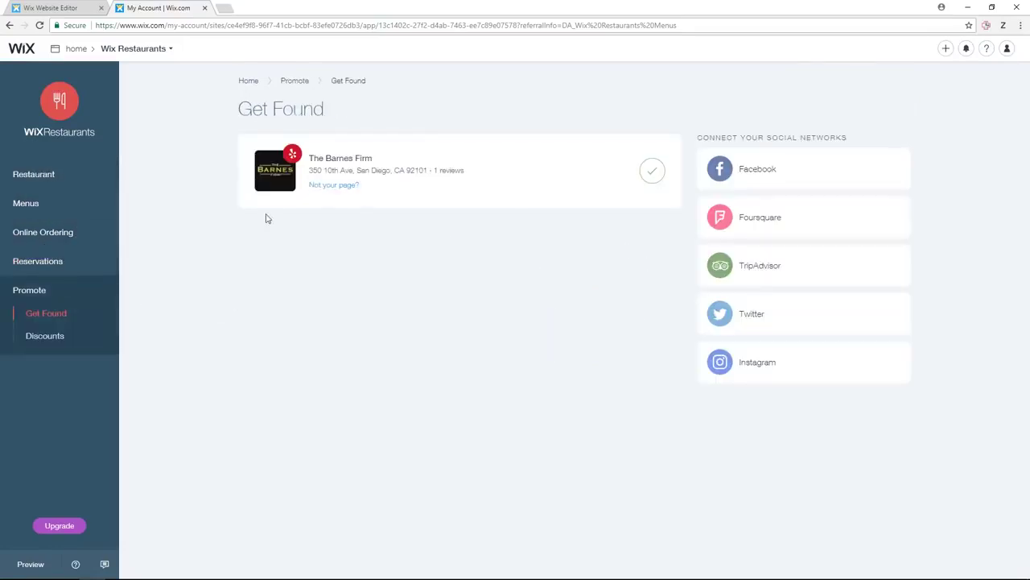
{"action": "left_click", "coordinate": [58, 177]}
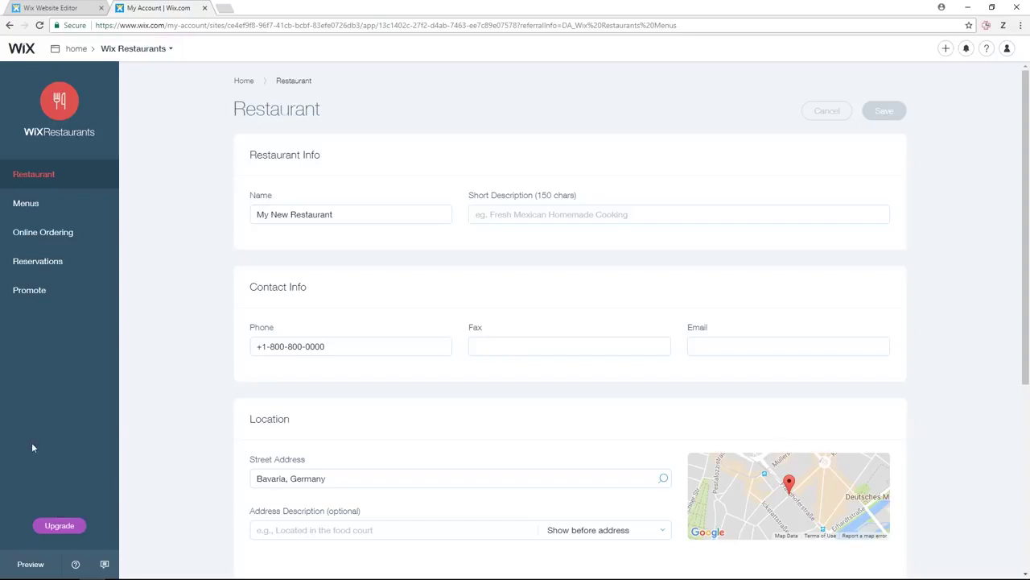
{"action": "left_click", "coordinate": [78, 48]}
- Go into Wix Bookings management and look at the staff calendar syncing setup
{"action": "mouse_move", "coordinate": [487, 198]}
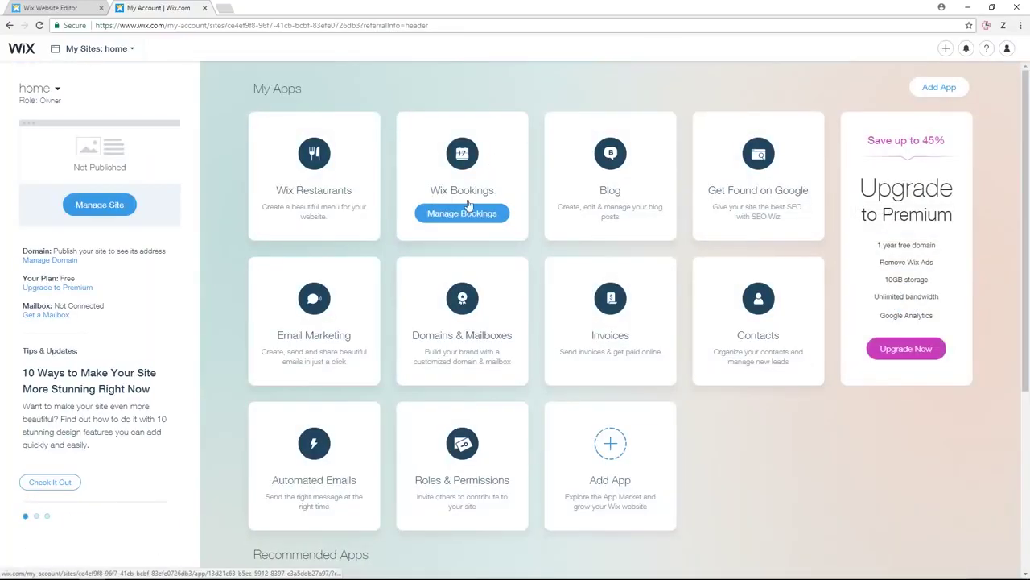
{"action": "left_click", "coordinate": [471, 214]}
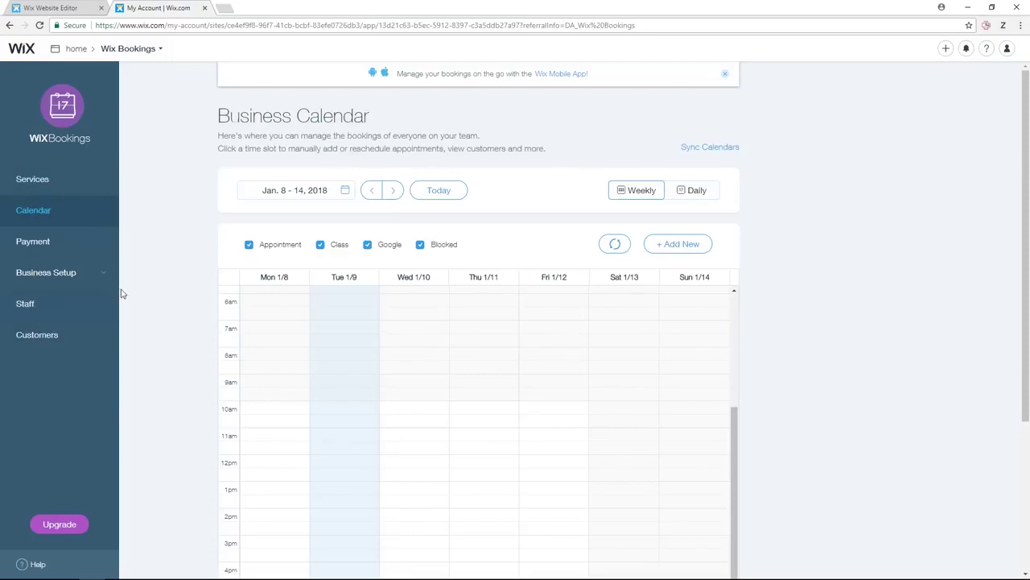
{"action": "scroll", "coordinate": [496, 335], "scroll_direction": "down", "scroll_amount": 3}
{"action": "scroll", "coordinate": [437, 301], "scroll_direction": "up", "scroll_amount": 5}
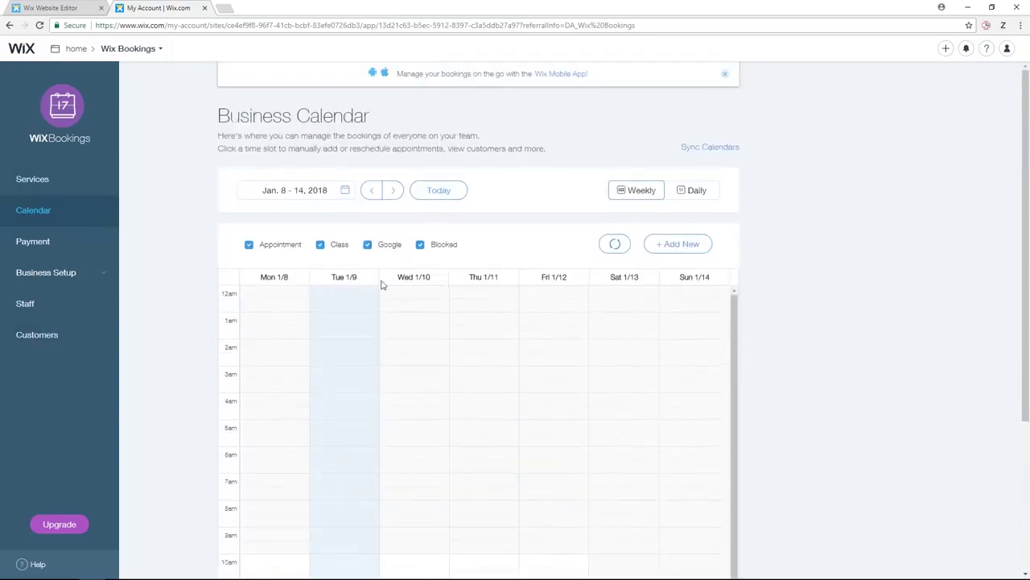
{"action": "left_click", "coordinate": [708, 148]}
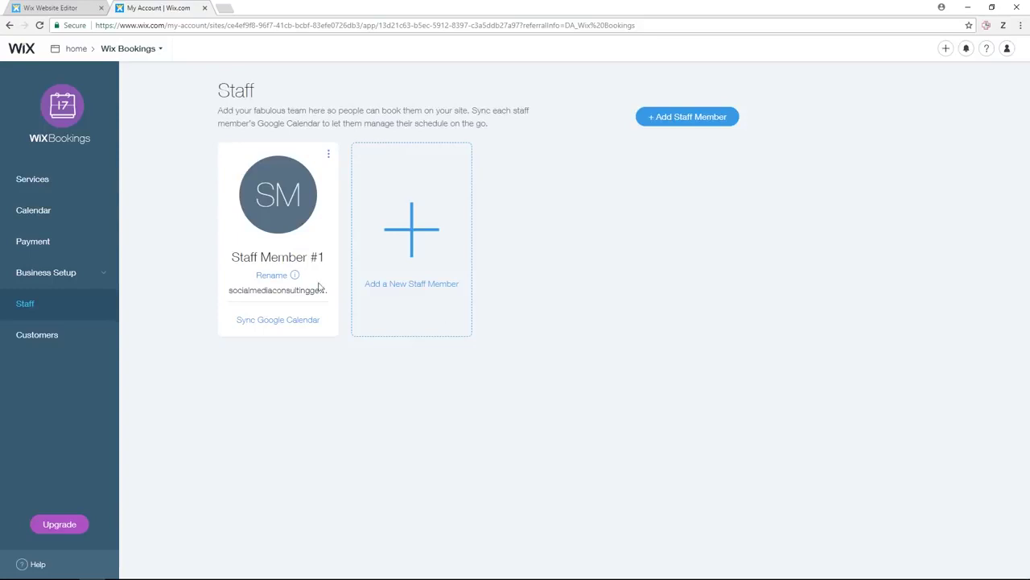
- Review Business Info, Payment methods and the Counsel & Advising service, then go back to My Apps
{"action": "left_click", "coordinate": [73, 273]}
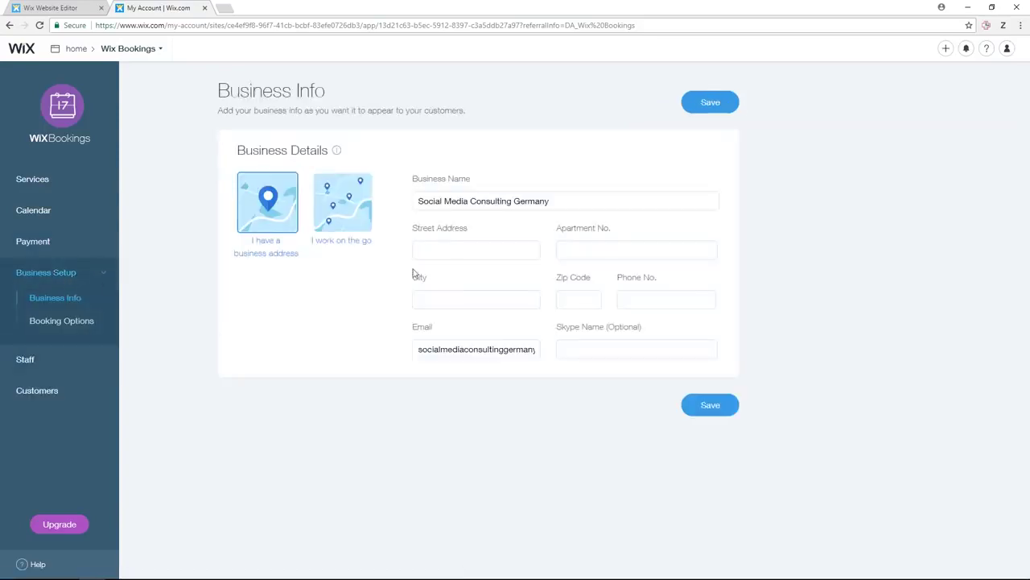
{"action": "left_click", "coordinate": [69, 252]}
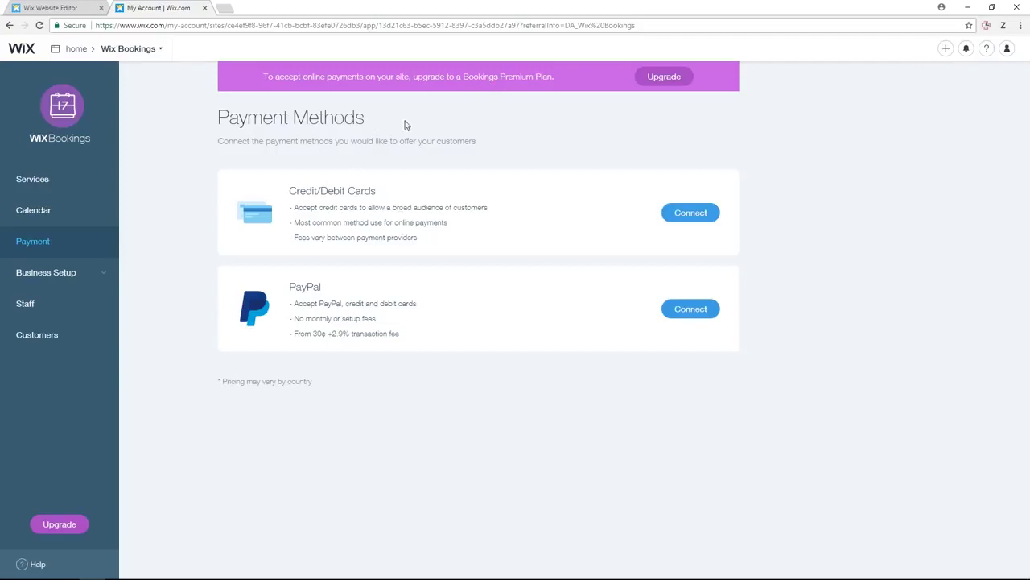
{"action": "left_click", "coordinate": [58, 185]}
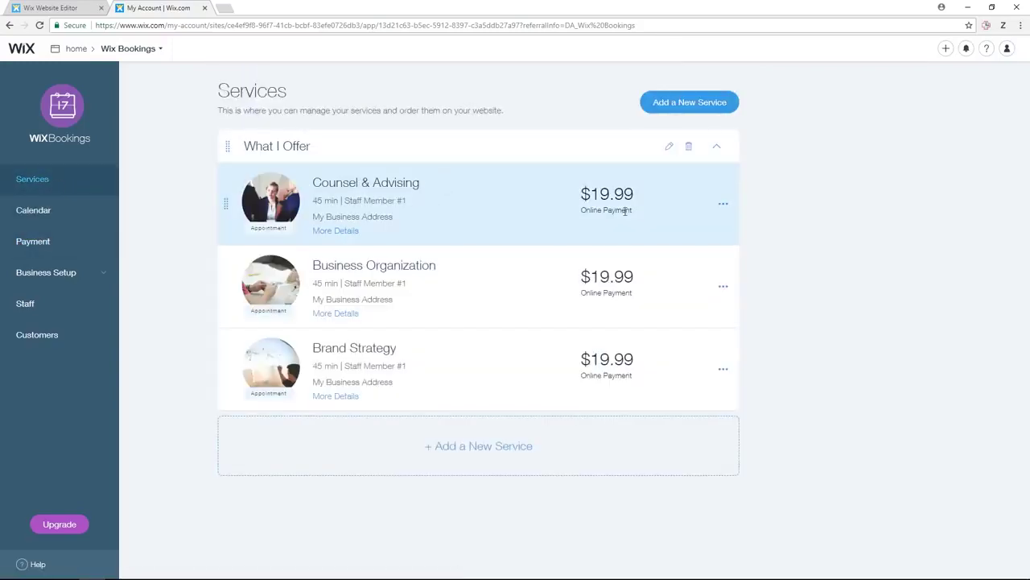
{"action": "left_click", "coordinate": [722, 205]}
{"action": "left_click", "coordinate": [670, 189]}
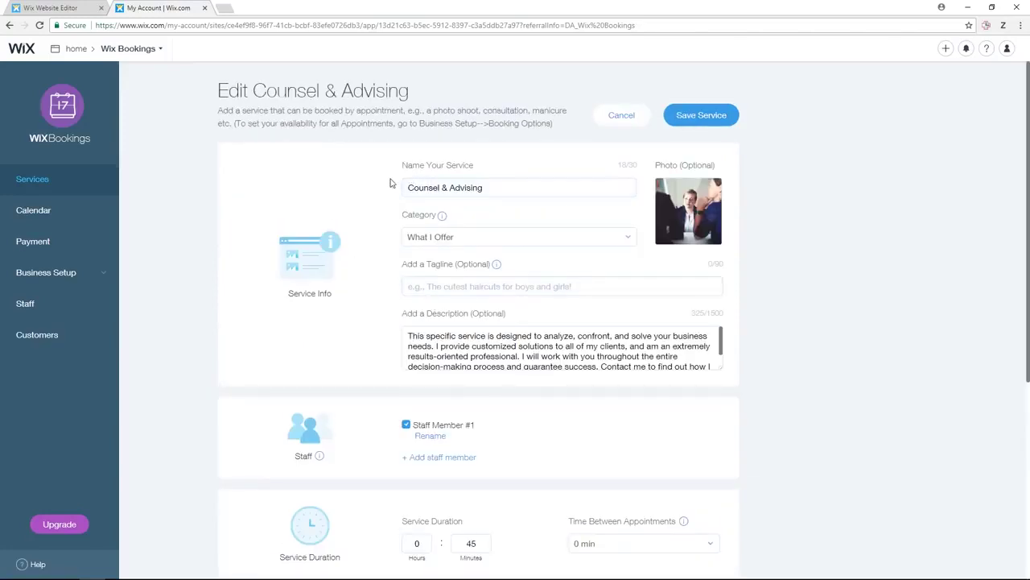
{"action": "left_click", "coordinate": [80, 49]}
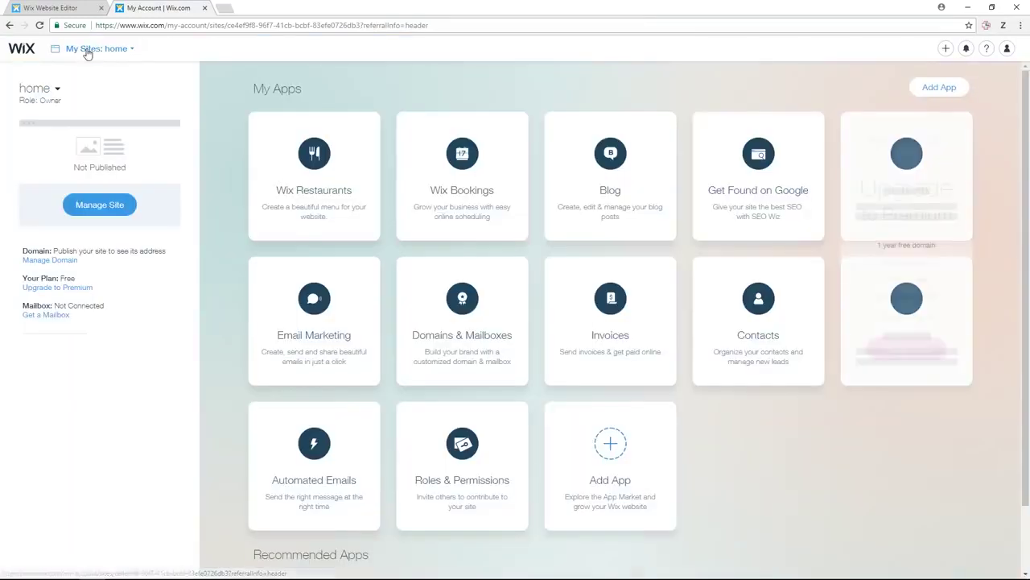
- Start a new blog post in Manage Blog titled 'Engaging Title'
{"action": "mouse_move", "coordinate": [617, 177]}
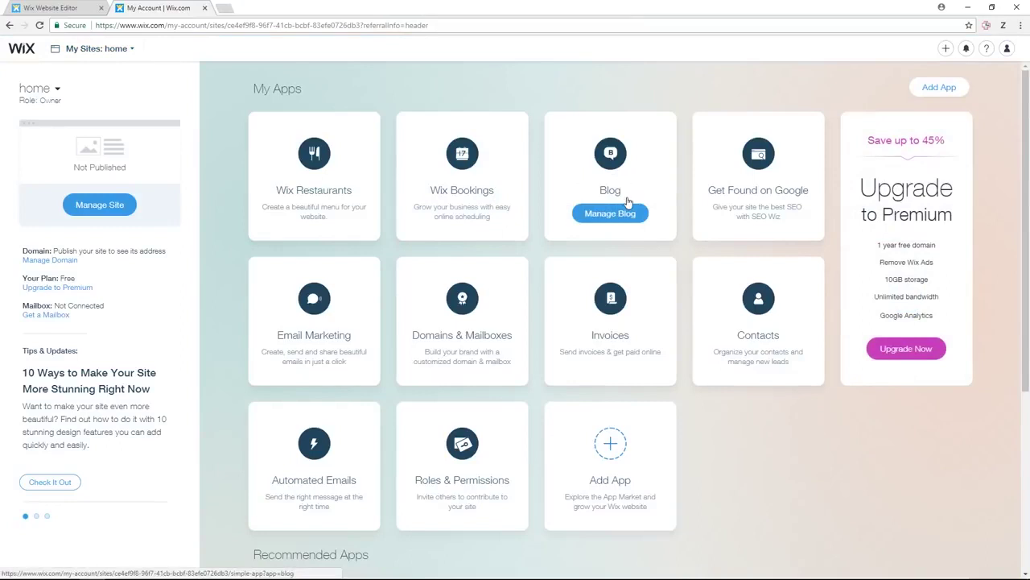
{"action": "left_click", "coordinate": [612, 213]}
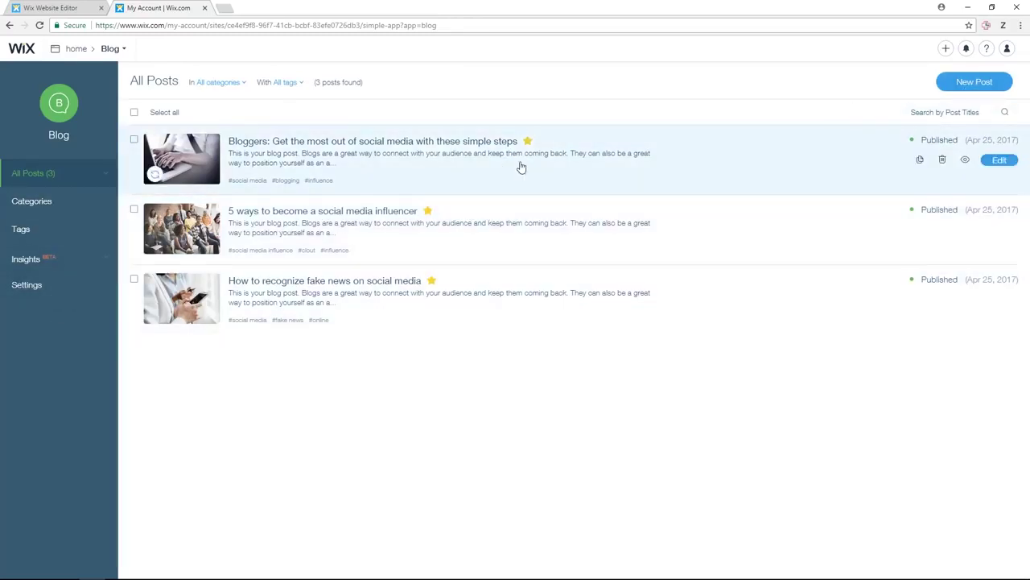
{"action": "left_click", "coordinate": [951, 90]}
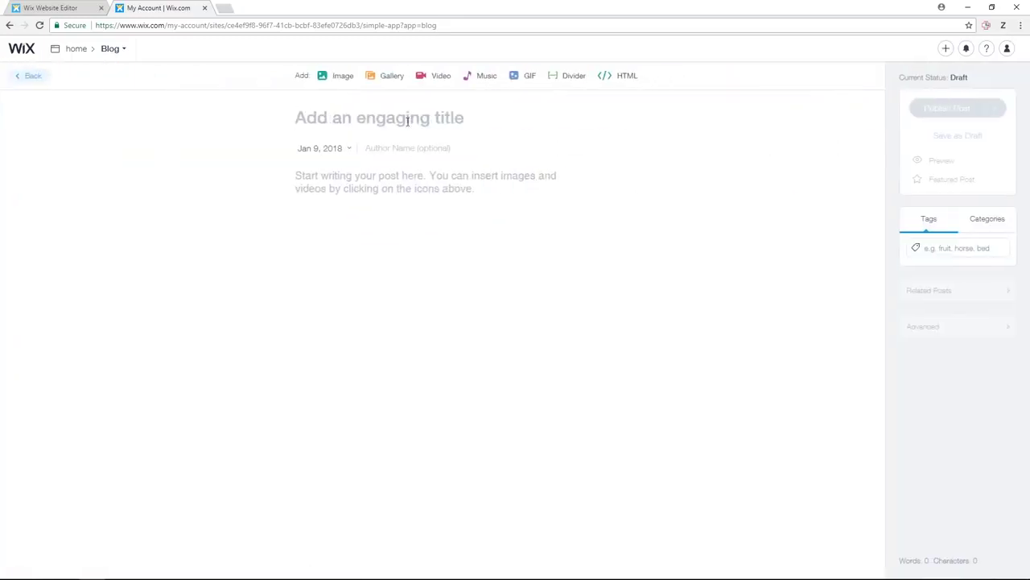
{"action": "type", "text": "Engaging "}
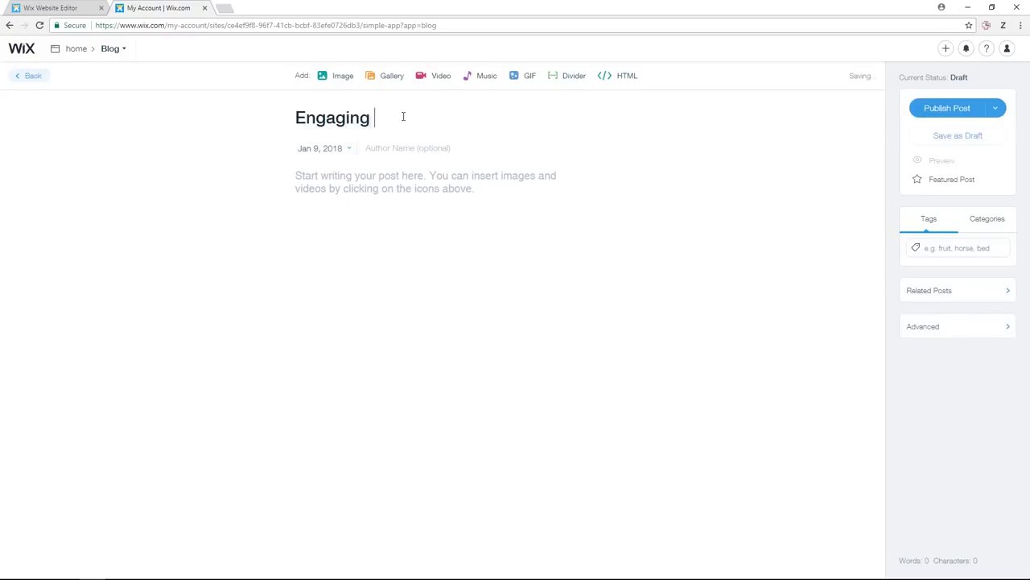
{"action": "type", "text": "Title"}
{"action": "left_click", "coordinate": [367, 177]}
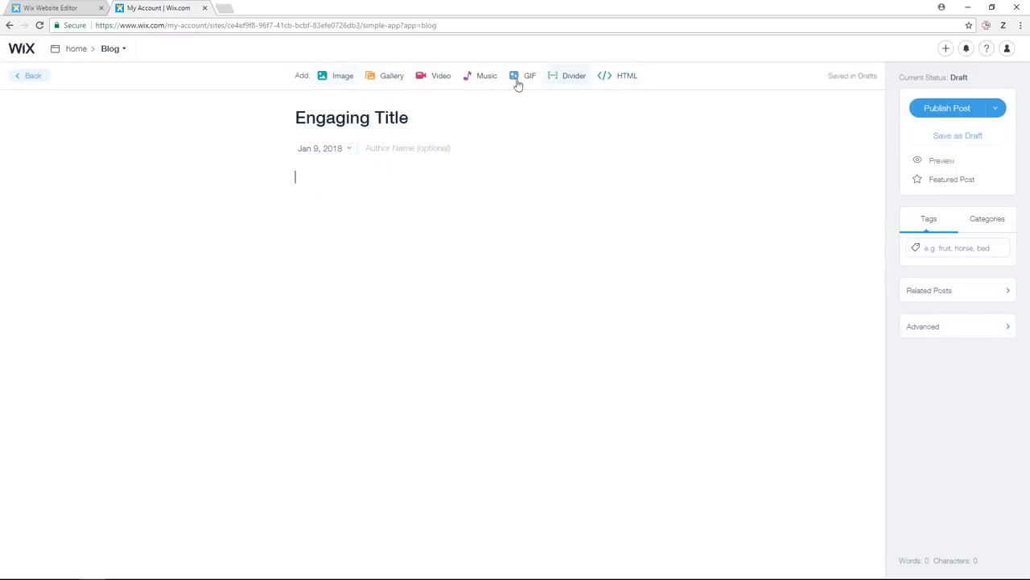
- Check the post's Publish options and Categories, then return to the dashboard
{"action": "left_click", "coordinate": [998, 109]}
{"action": "left_click", "coordinate": [998, 107]}
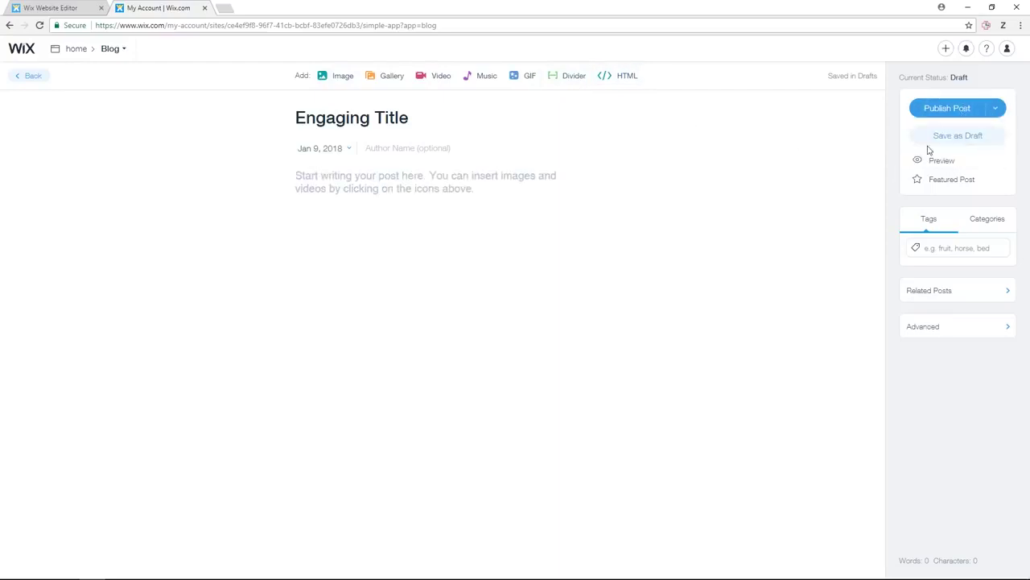
{"action": "left_click", "coordinate": [985, 221]}
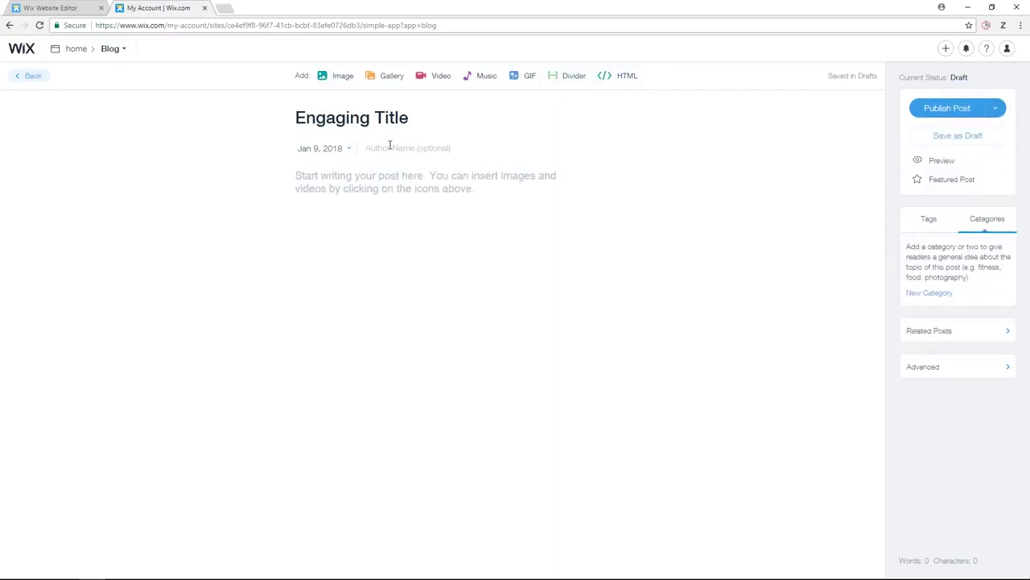
{"action": "left_click", "coordinate": [81, 53]}
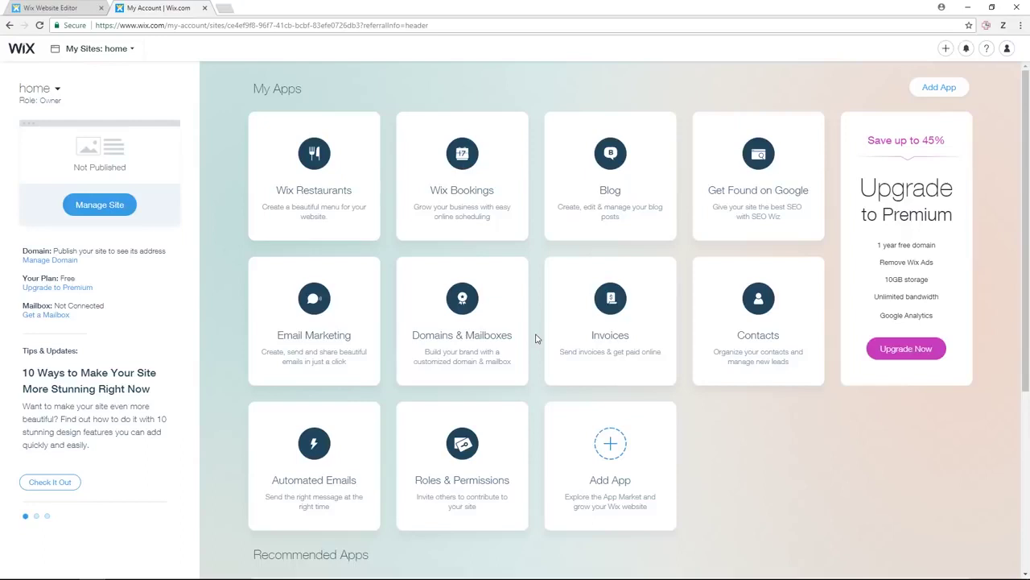
{"action": "mouse_move", "coordinate": [410, 347]}
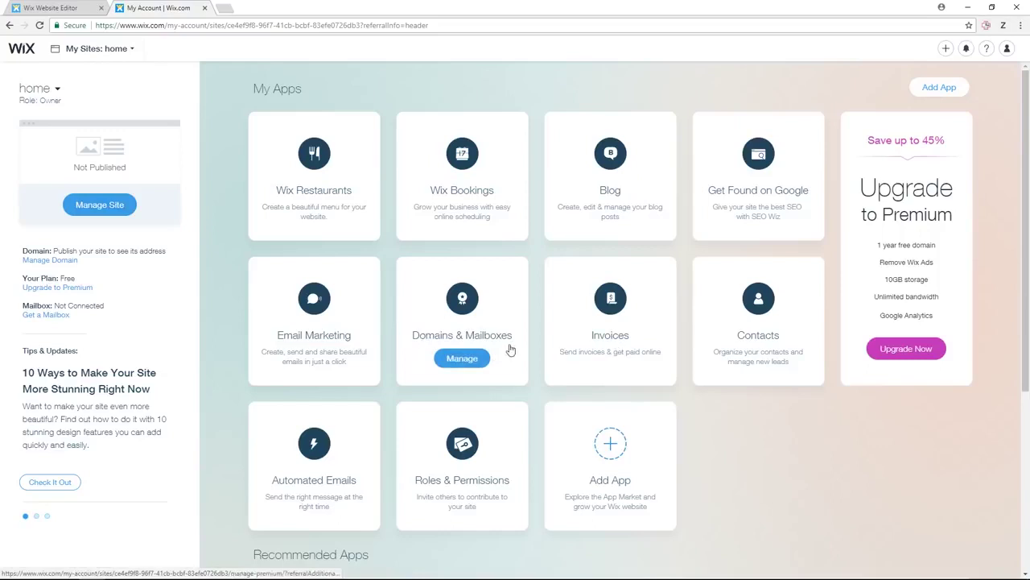
{"action": "mouse_move", "coordinate": [515, 421]}
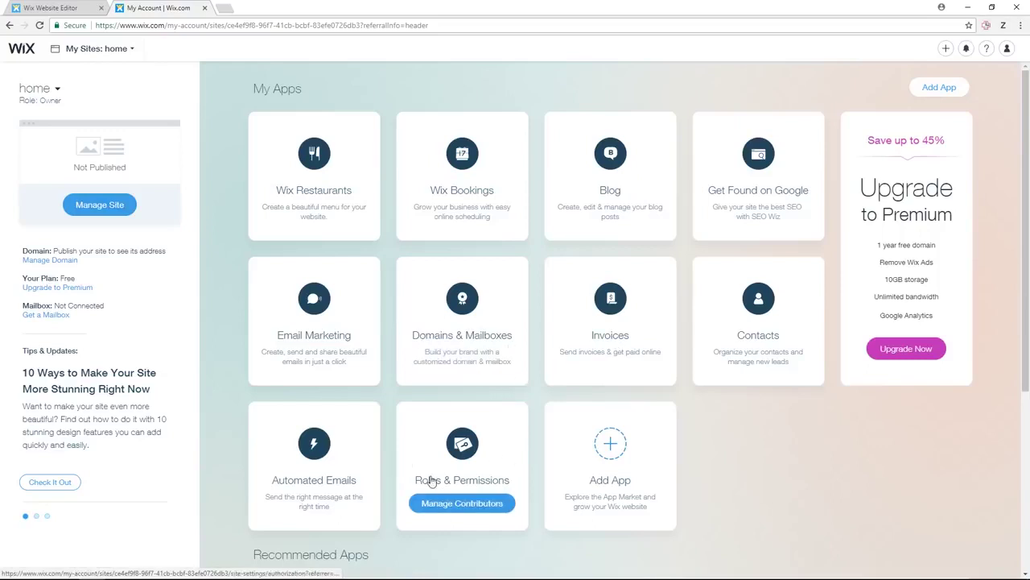
{"action": "left_click", "coordinate": [473, 503]}
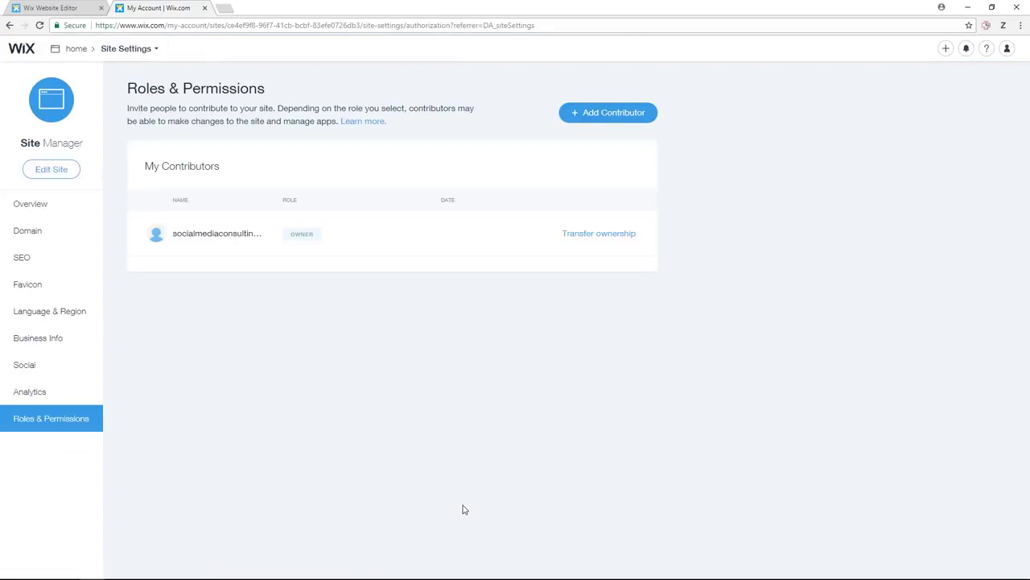
{"action": "left_click", "coordinate": [603, 119]}
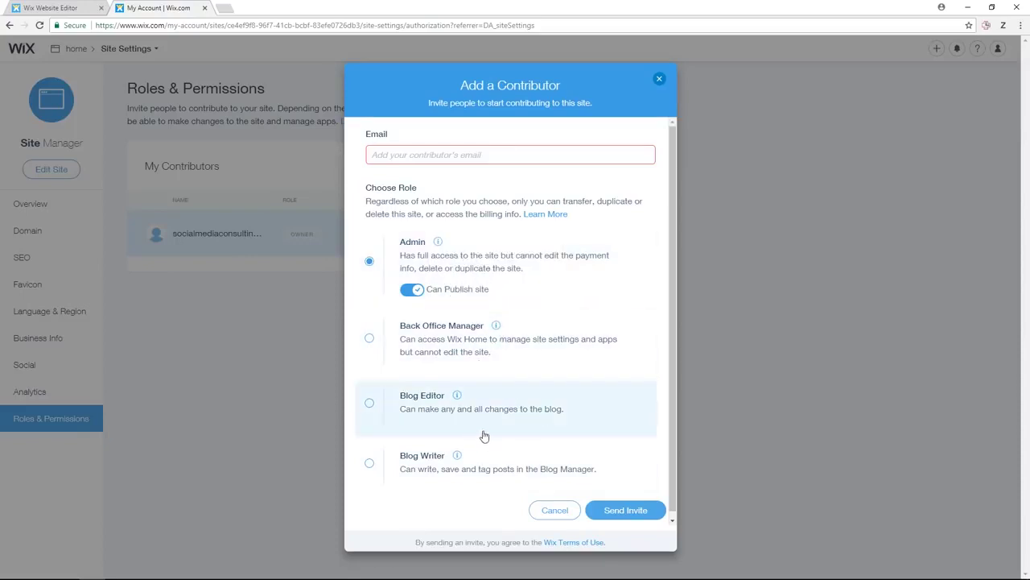
{"action": "left_click", "coordinate": [555, 512]}
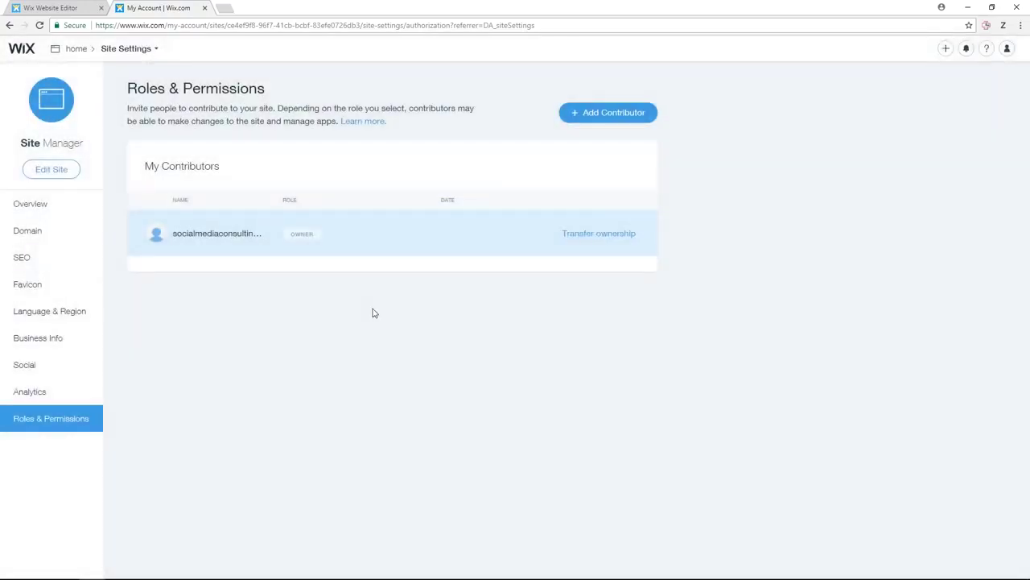
{"action": "left_click", "coordinate": [83, 50]}
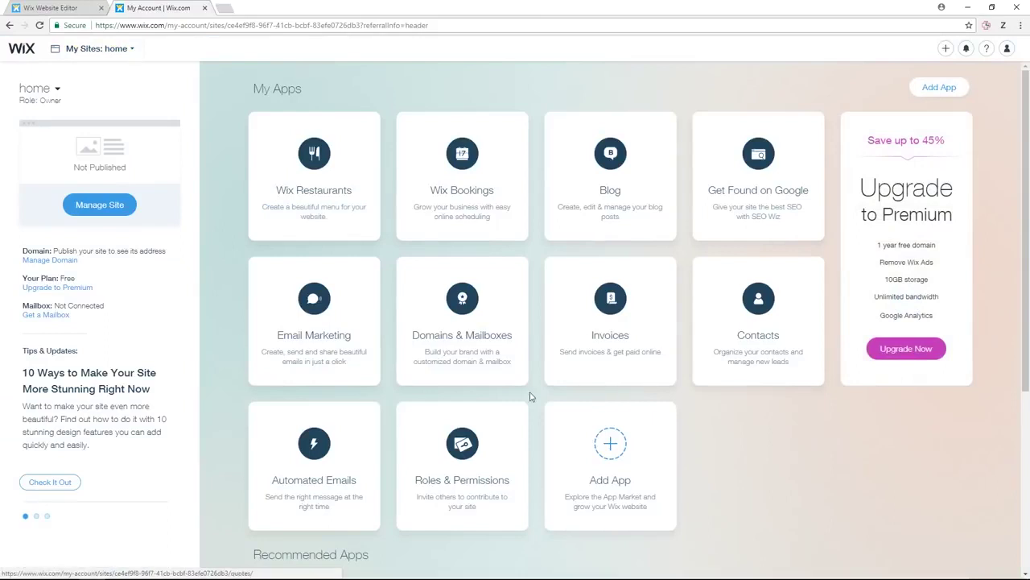
- Back in the editor, delete the Menus page from Manage Pages
{"action": "mouse_move", "coordinate": [601, 455]}
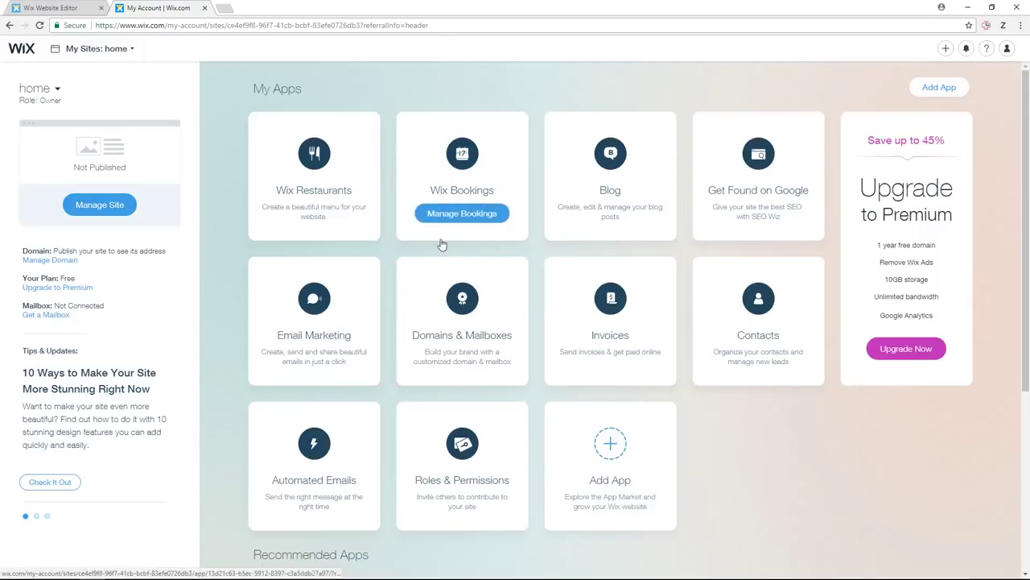
{"action": "left_click", "coordinate": [50, 8]}
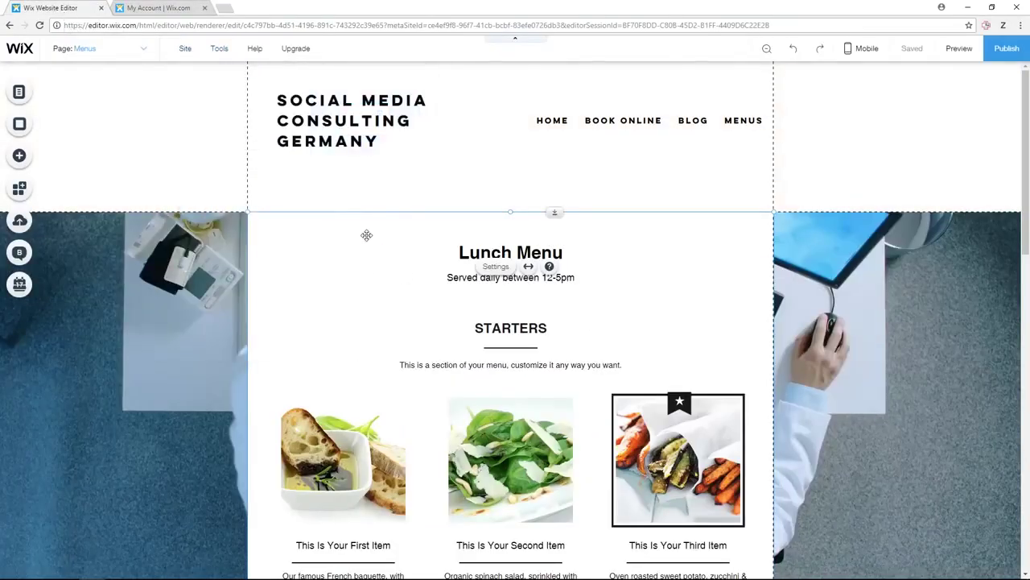
{"action": "left_click", "coordinate": [144, 49]}
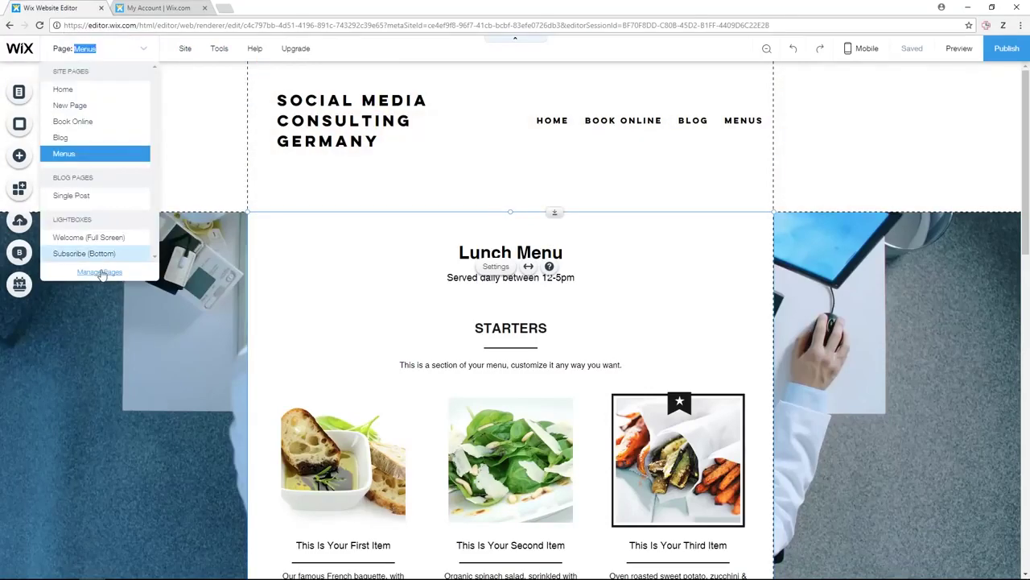
{"action": "left_click", "coordinate": [101, 272]}
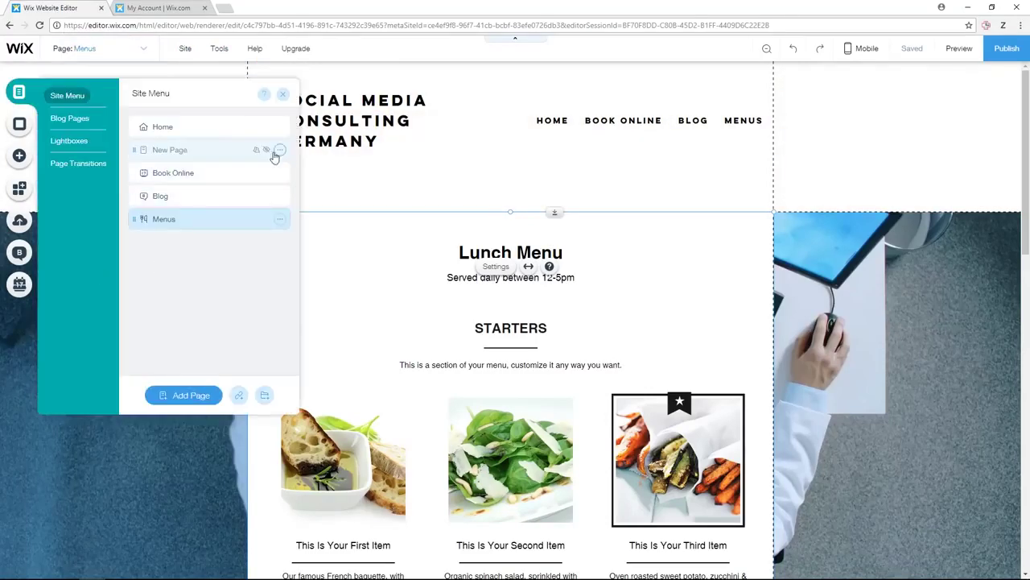
{"action": "left_click", "coordinate": [280, 224]}
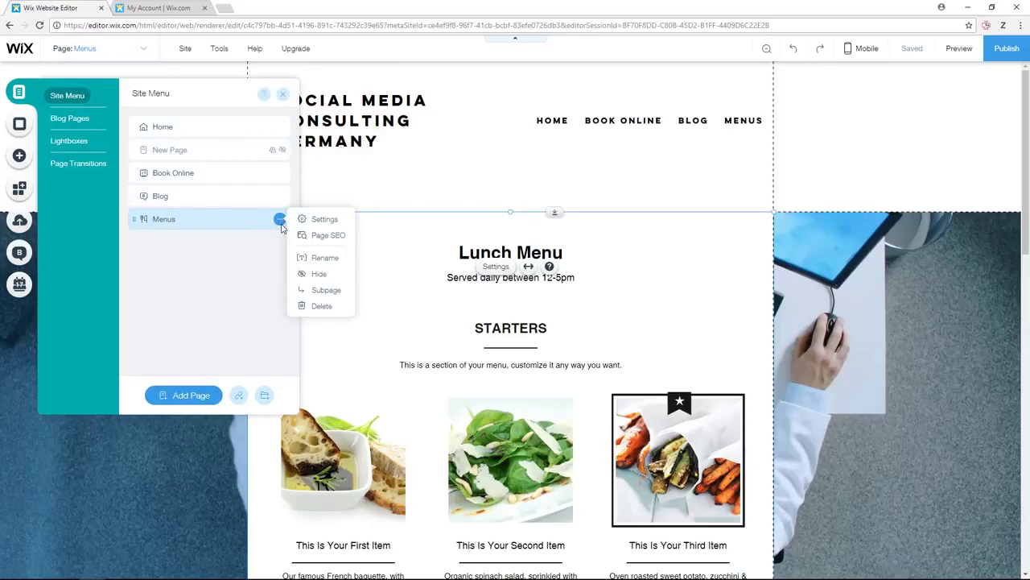
{"action": "left_click", "coordinate": [315, 305]}
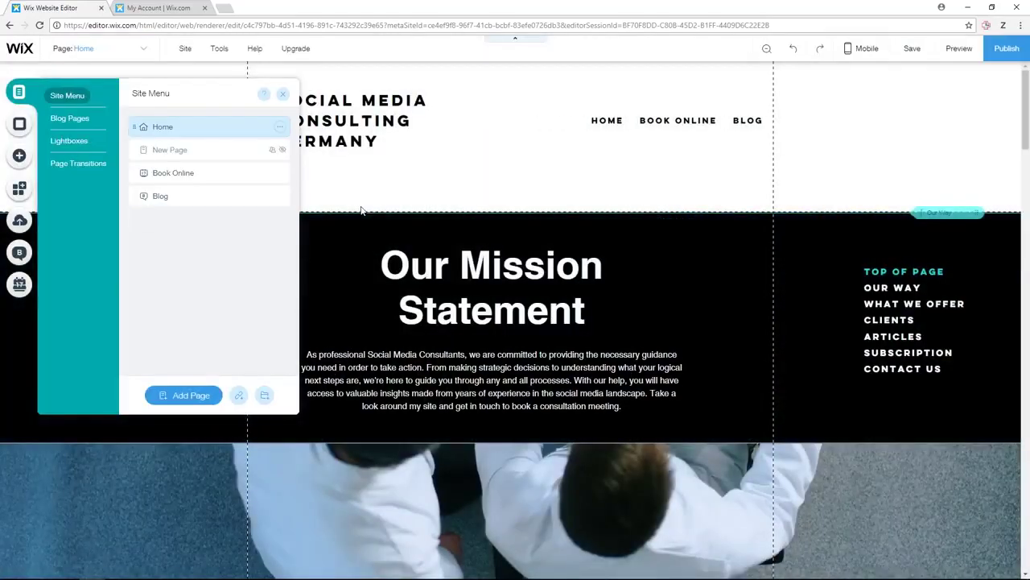
- Delete the Book Online page along with its bookings app, then close the panel
{"action": "left_click", "coordinate": [280, 175]}
{"action": "left_click", "coordinate": [325, 261]}
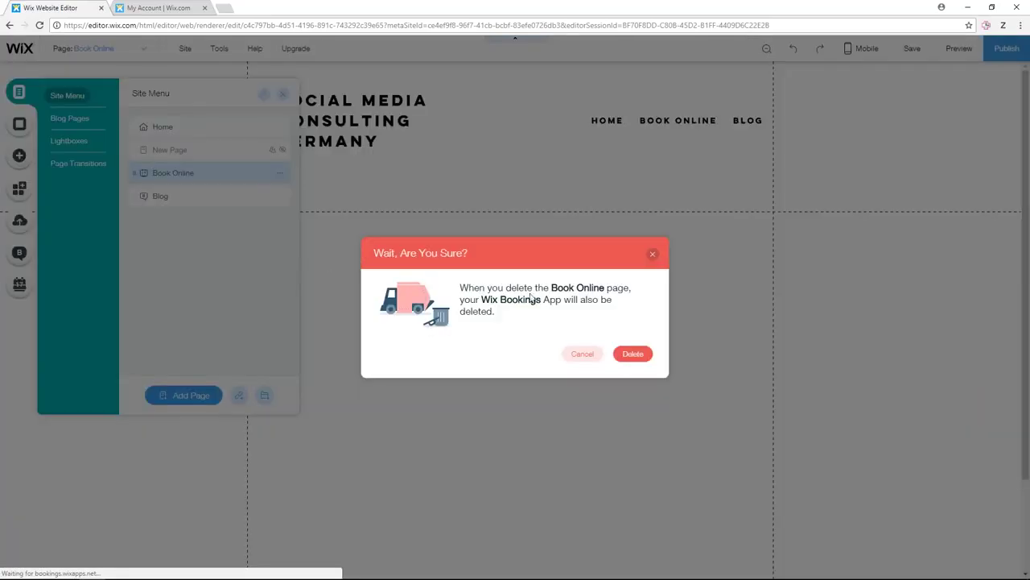
{"action": "left_click", "coordinate": [632, 354]}
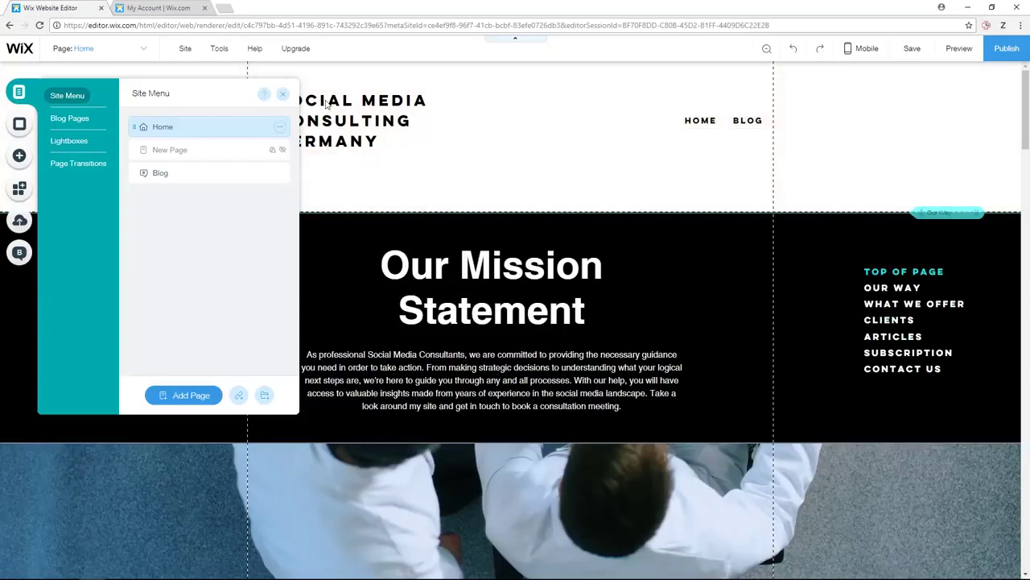
{"action": "left_click", "coordinate": [281, 97]}
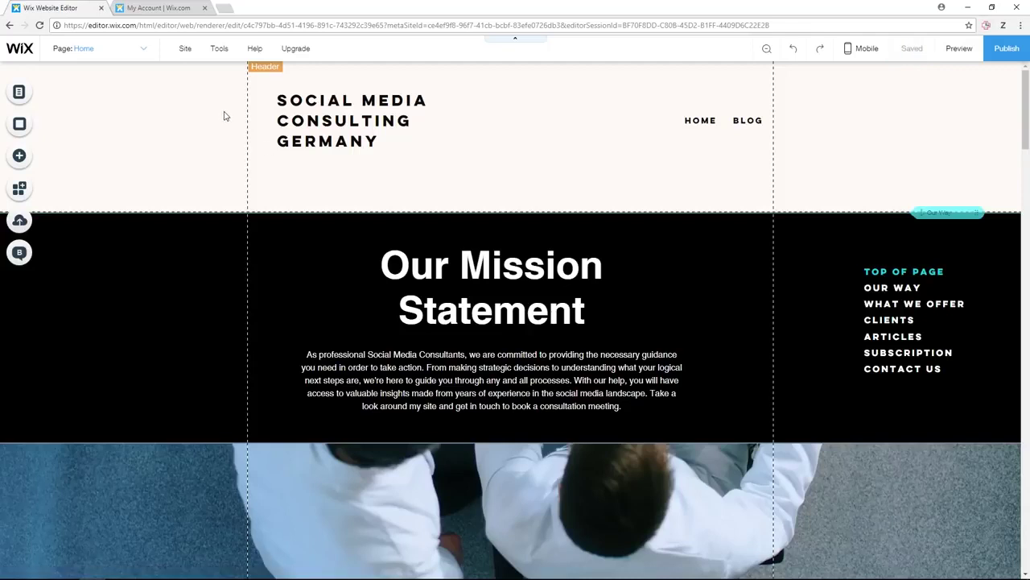
- Enable Developer Tools and add an onViewportEnter handler to the SOCIAL MEDIA CONSULTING GERMANY title
{"action": "mouse_move", "coordinate": [224, 53]}
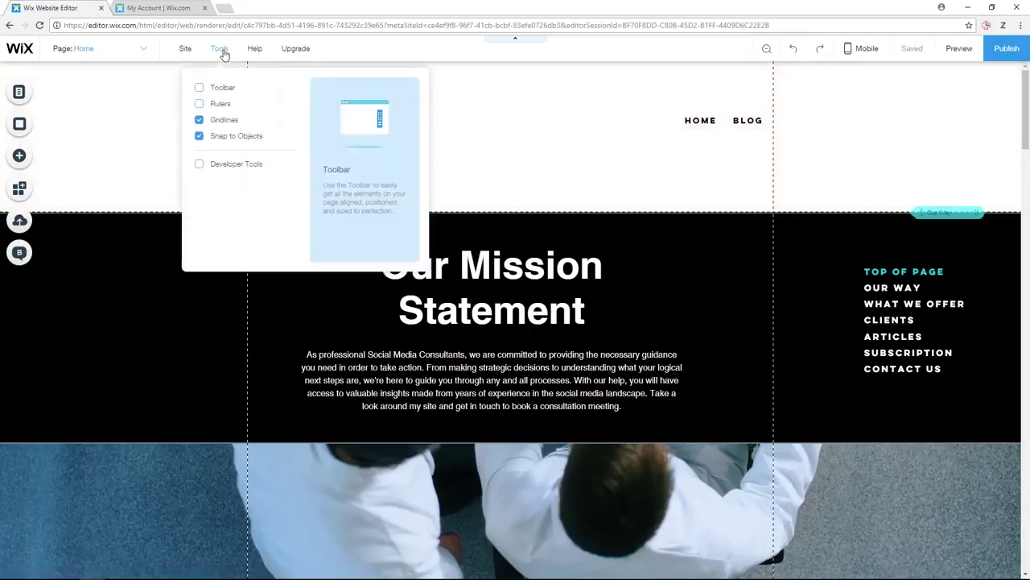
{"action": "left_click", "coordinate": [213, 165]}
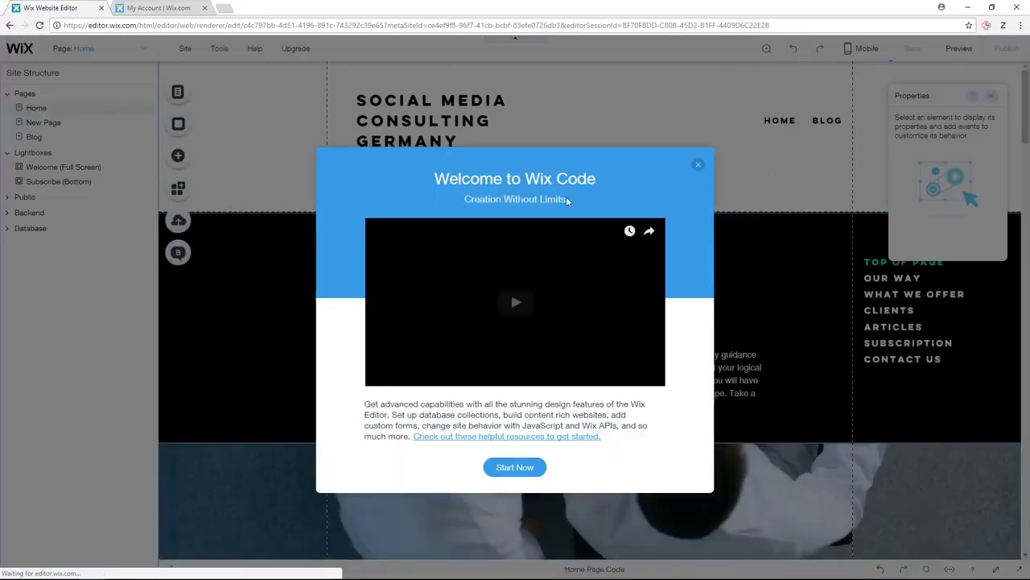
{"action": "left_click", "coordinate": [514, 469]}
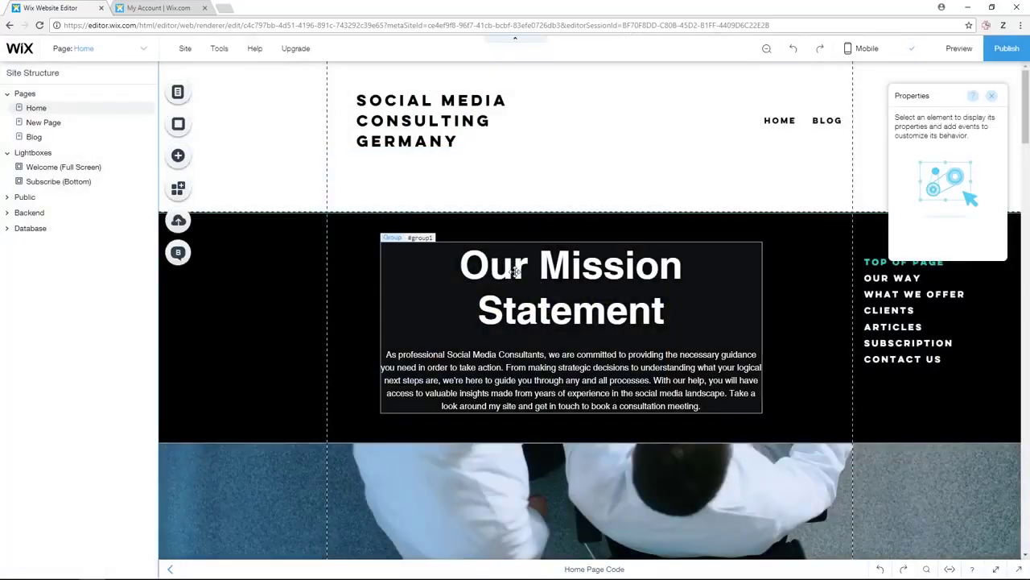
{"action": "left_click", "coordinate": [385, 121]}
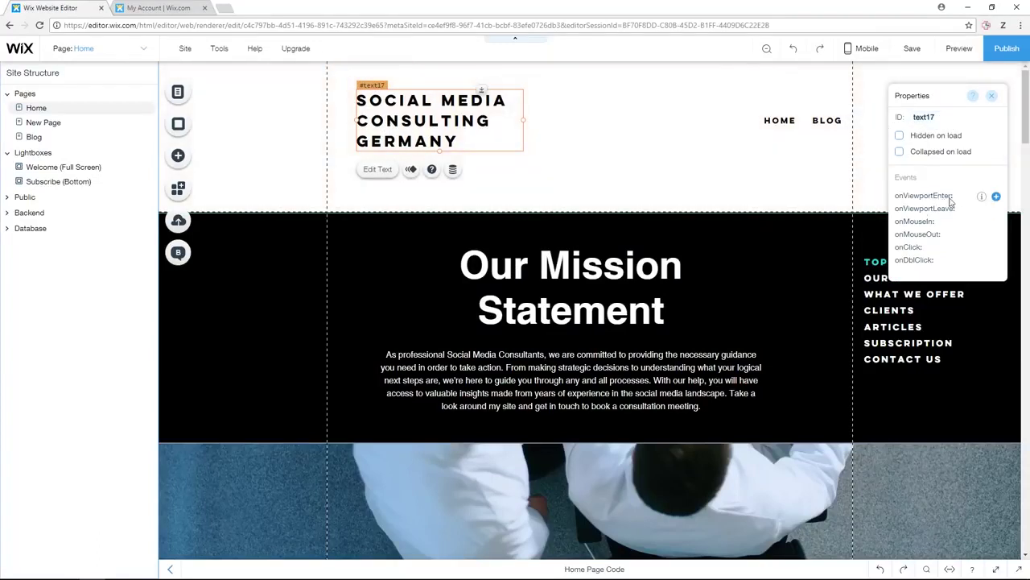
{"action": "left_click", "coordinate": [996, 197]}
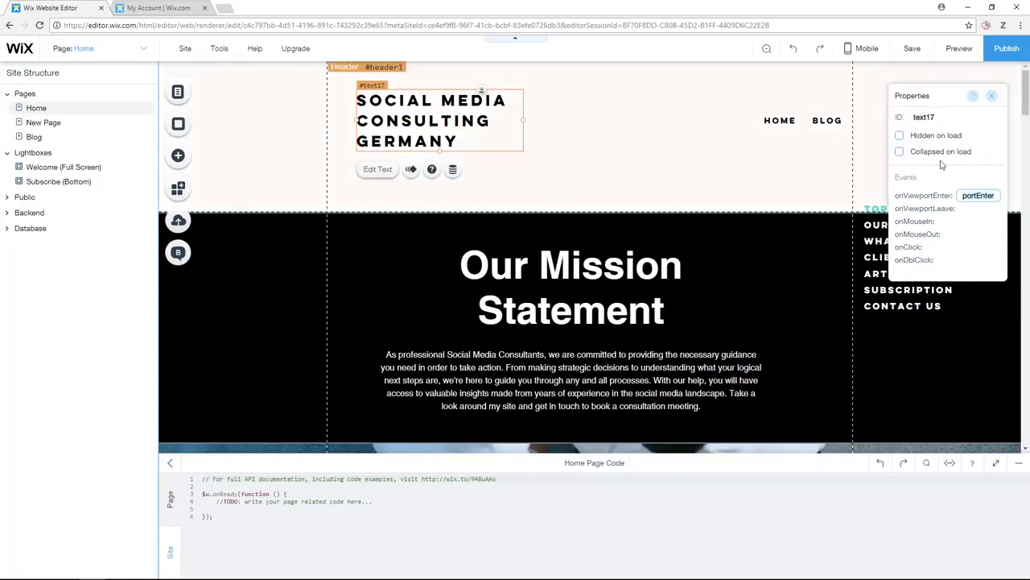
{"action": "left_click", "coordinate": [992, 97]}
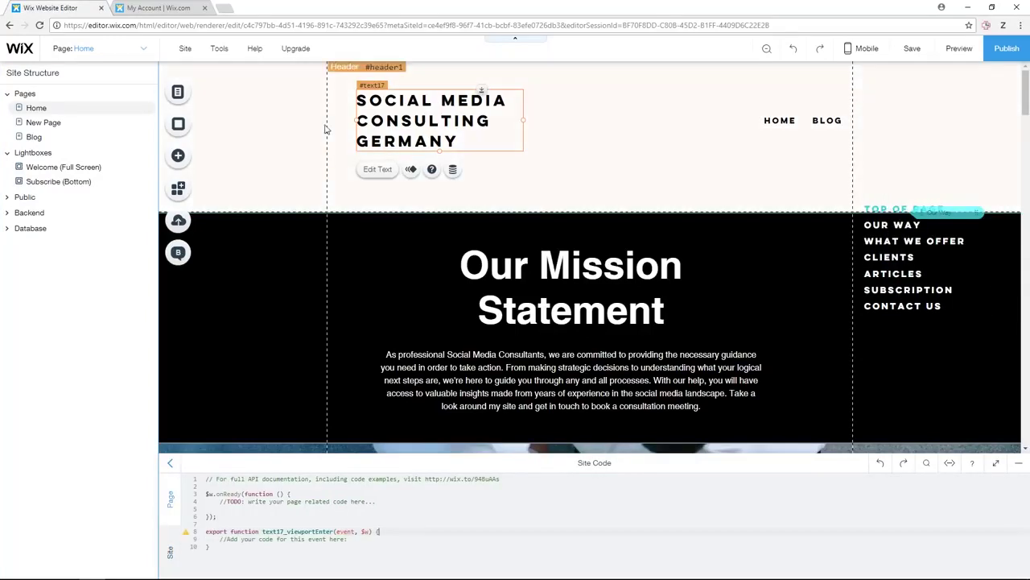
- Turn Developer Tools back off and check the Mission Statement strip and header title
{"action": "mouse_move", "coordinate": [219, 50]}
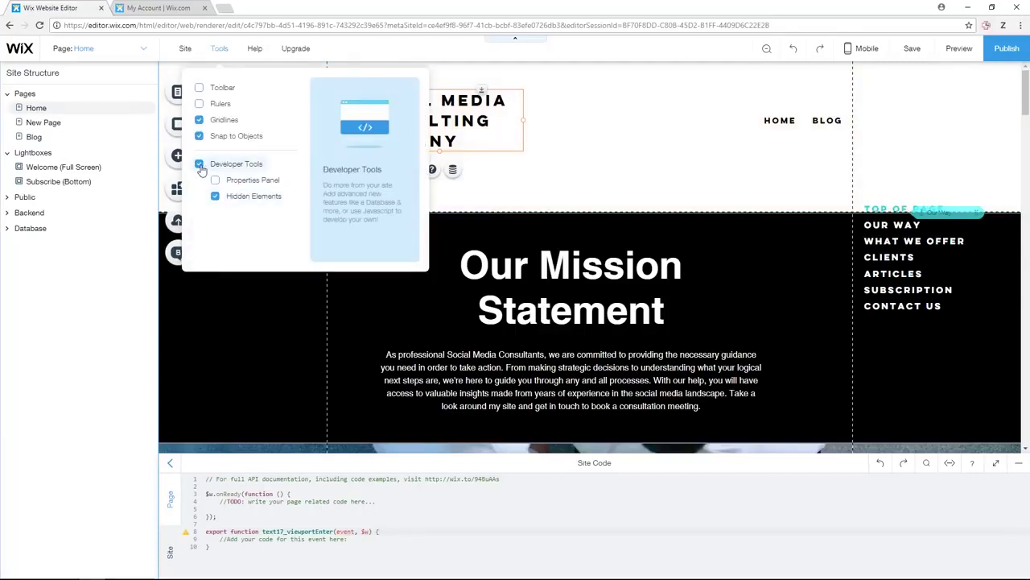
{"action": "left_click", "coordinate": [199, 228]}
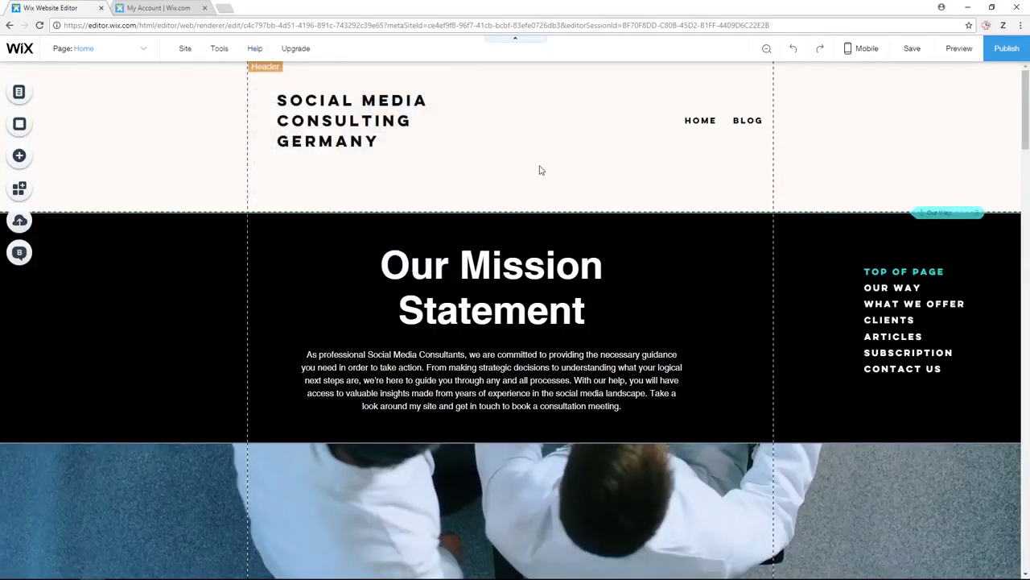
{"action": "left_click", "coordinate": [722, 243]}
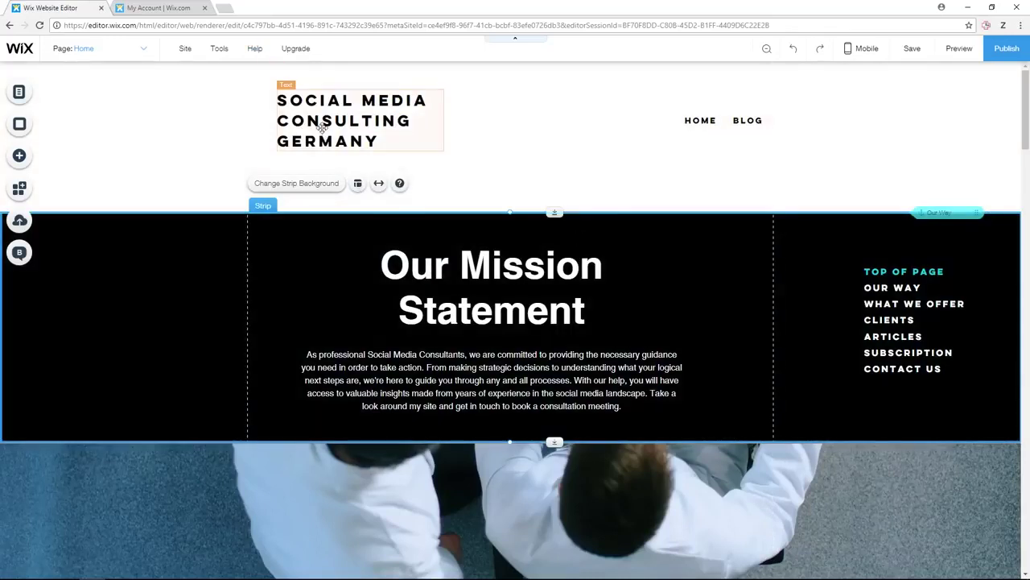
{"action": "left_click", "coordinate": [321, 127]}
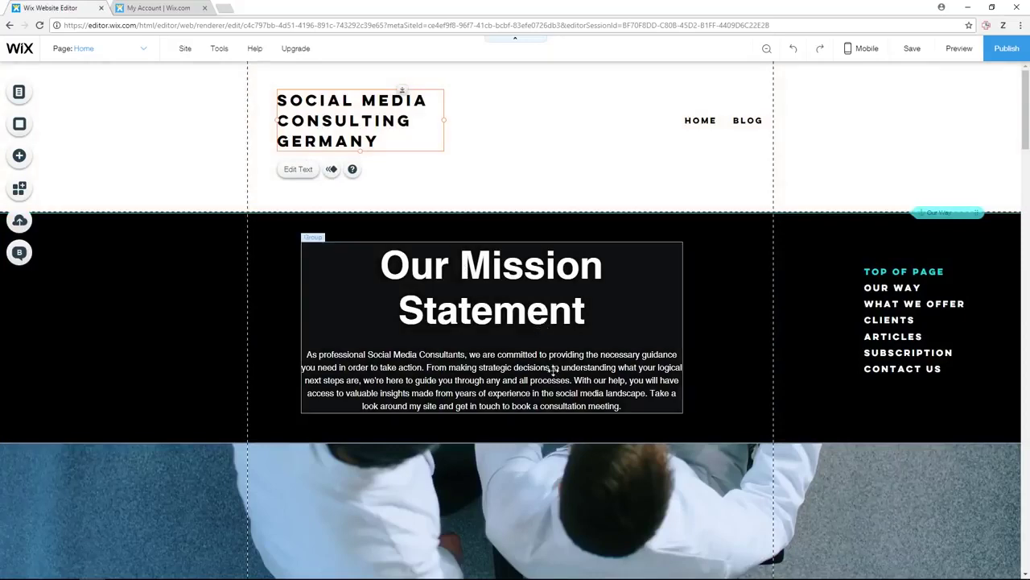
{"action": "scroll", "coordinate": [563, 386], "scroll_direction": "down", "scroll_amount": 2}
{"action": "scroll", "coordinate": [584, 402], "scroll_direction": "up", "scroll_amount": 2}
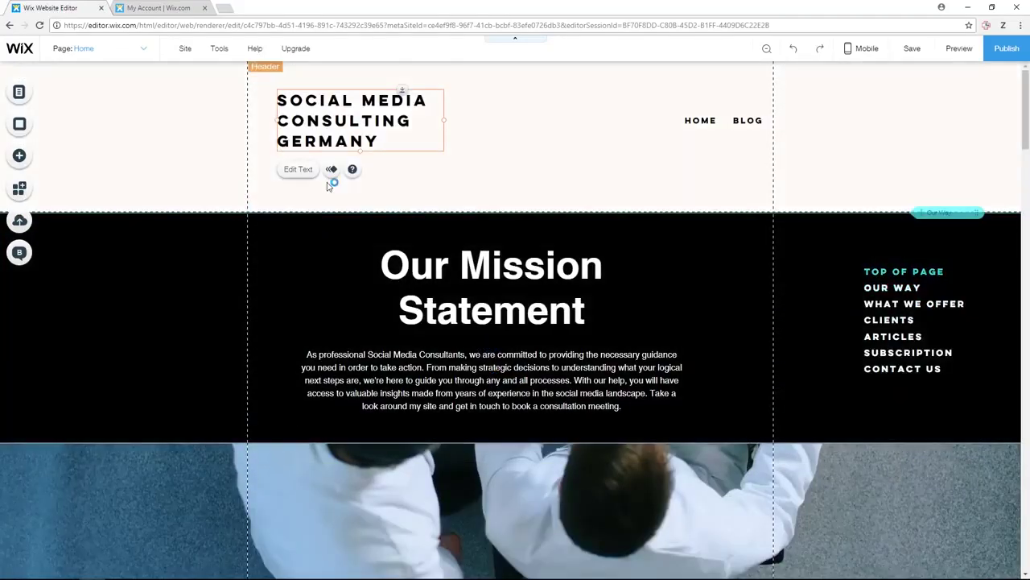
{"action": "mouse_move", "coordinate": [186, 54]}
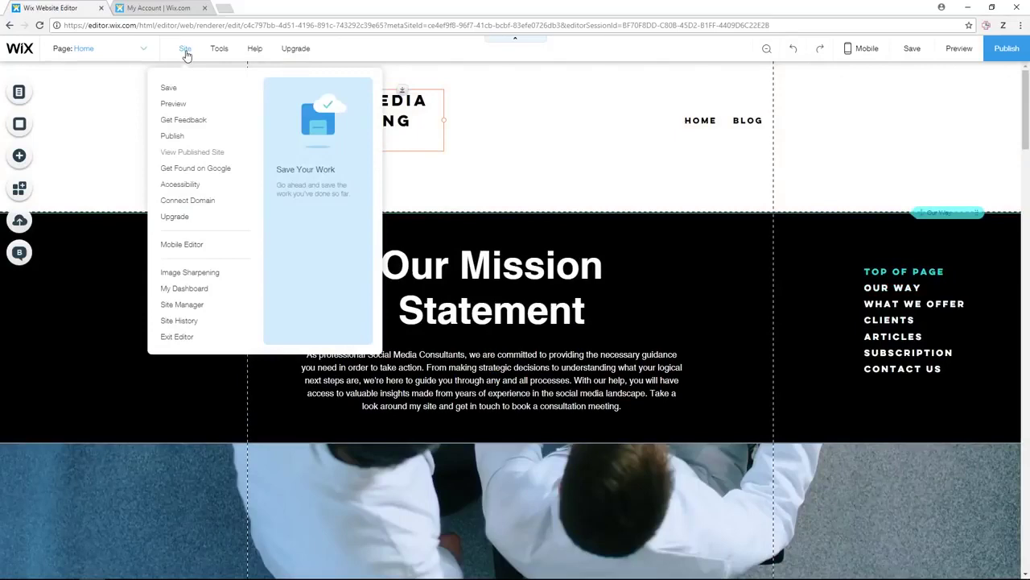
{"action": "left_click", "coordinate": [179, 321]}
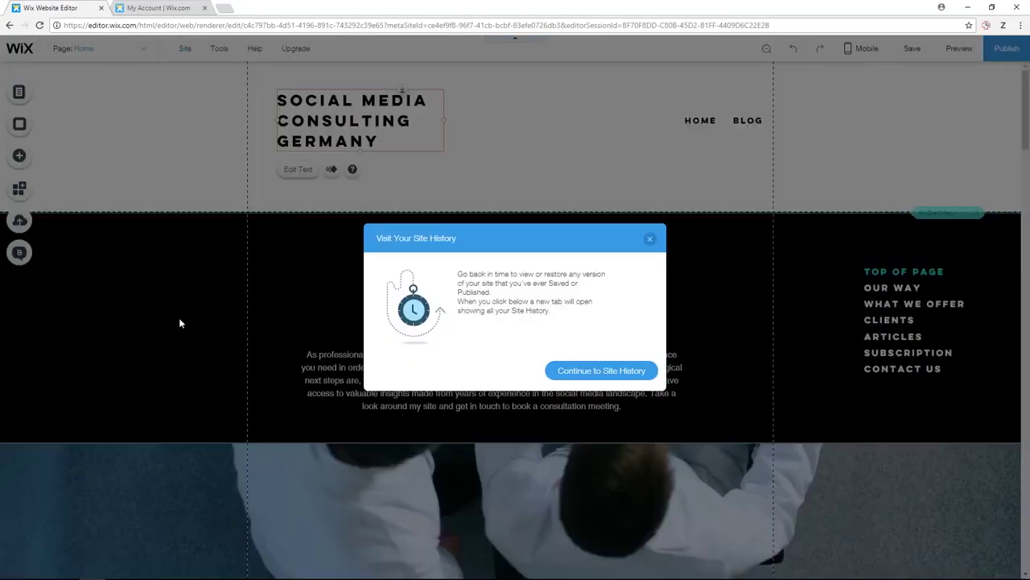
{"action": "left_click", "coordinate": [593, 370]}
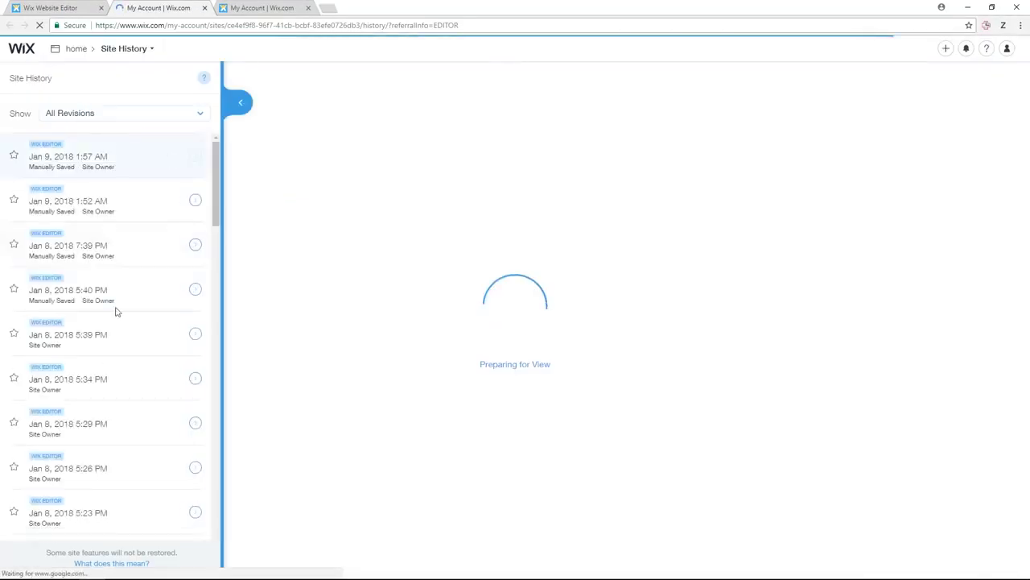
{"action": "scroll", "coordinate": [166, 234], "scroll_direction": "down", "scroll_amount": 3}
{"action": "scroll", "coordinate": [166, 237], "scroll_direction": "up", "scroll_amount": 3}
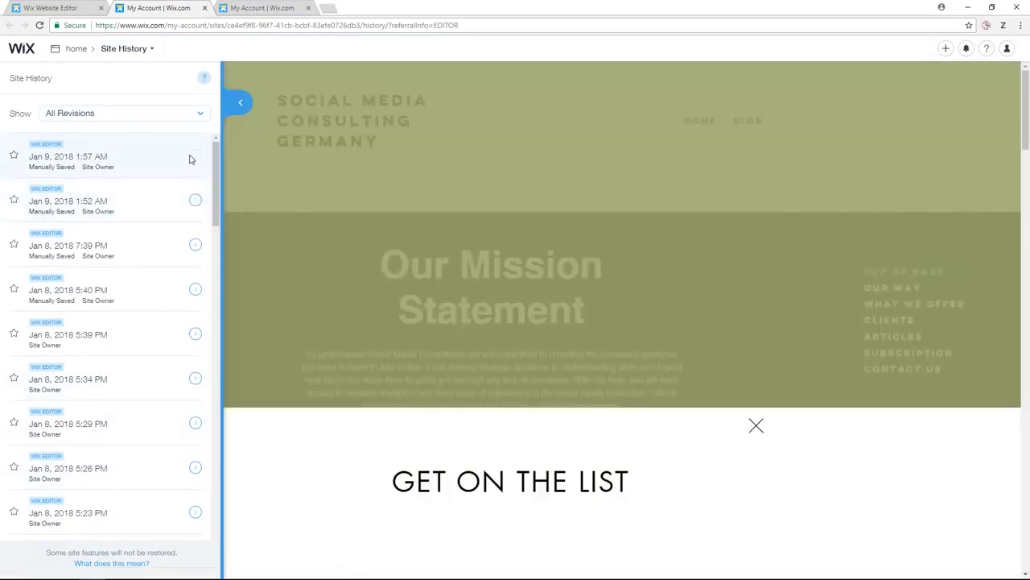
{"action": "left_click", "coordinate": [756, 425]}
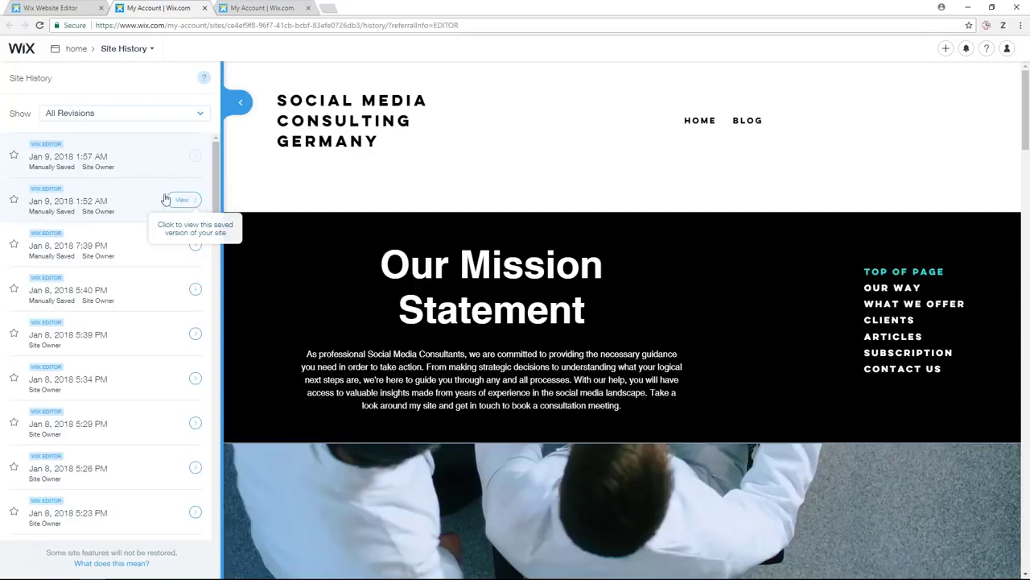
{"action": "left_click", "coordinate": [196, 204]}
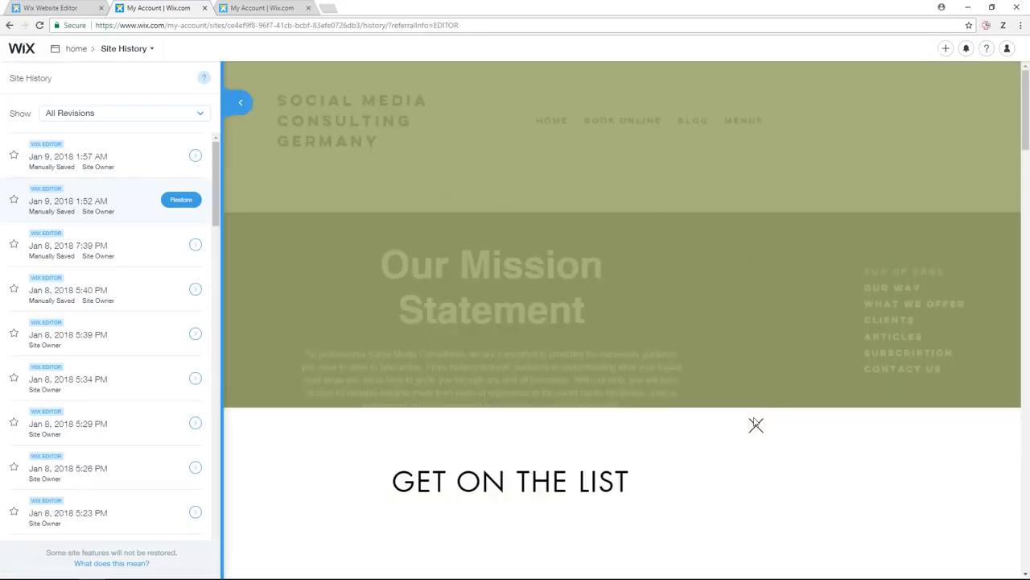
{"action": "left_click", "coordinate": [756, 428]}
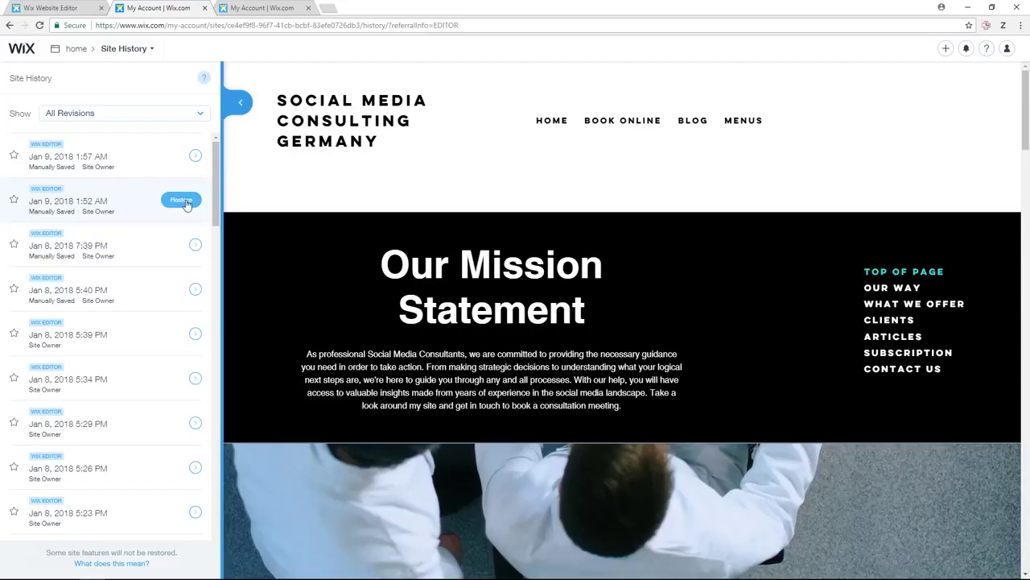
{"action": "left_click", "coordinate": [204, 10]}
{"action": "left_click", "coordinate": [40, 8]}
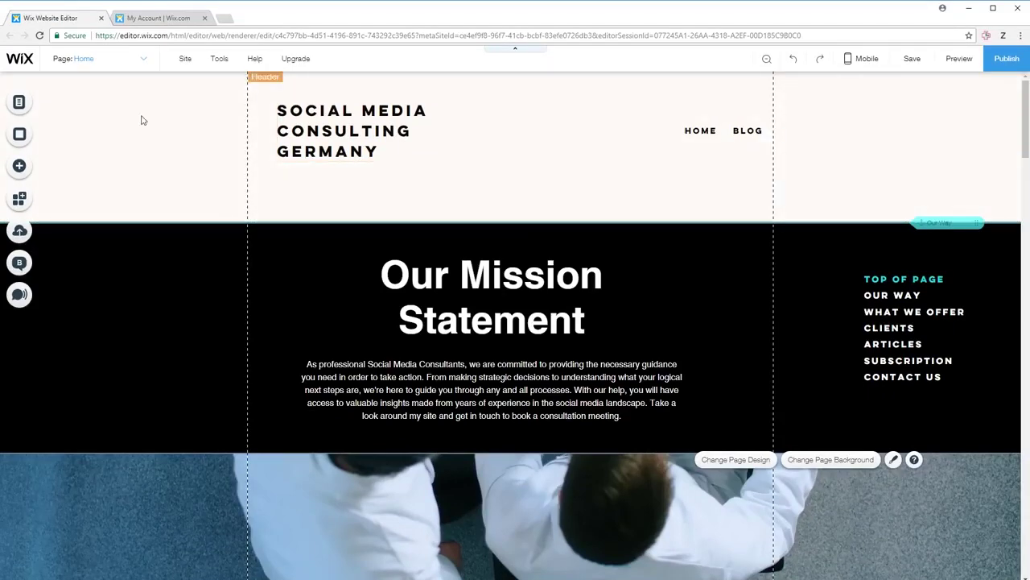
- Start Get Found on Google, keeping the prefilled business name and skipping location
{"action": "left_click", "coordinate": [188, 60]}
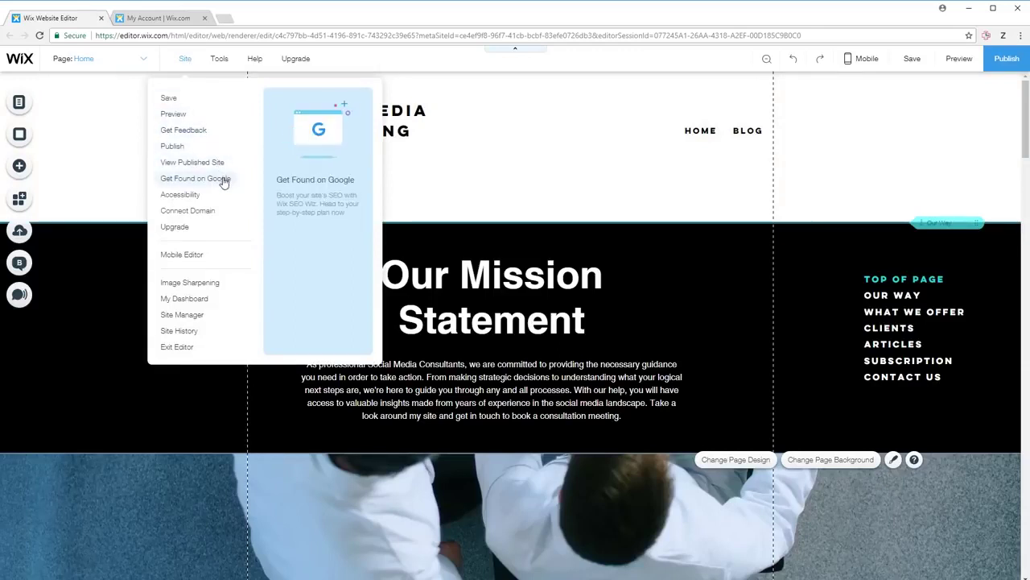
{"action": "left_click", "coordinate": [196, 179]}
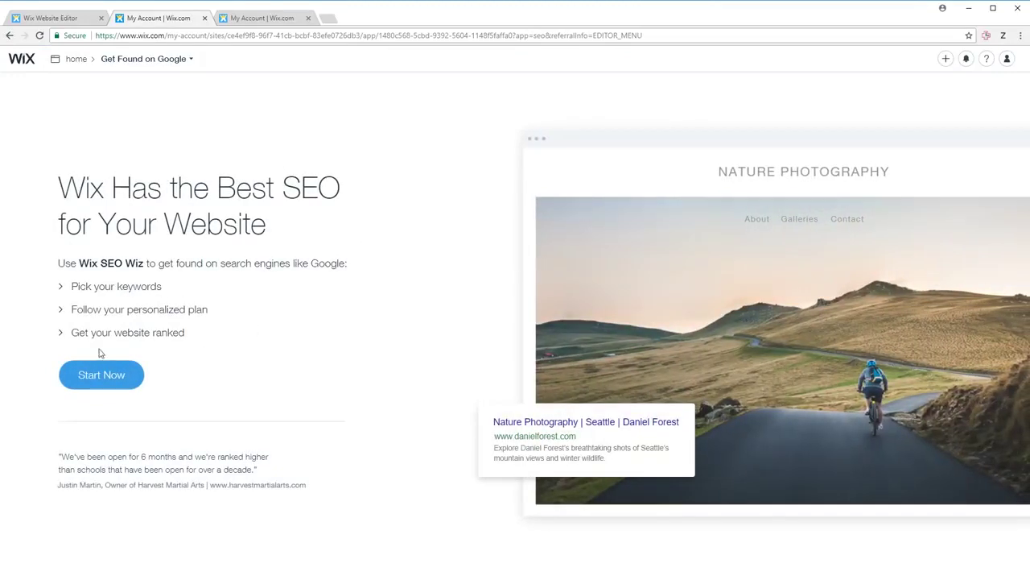
{"action": "left_click", "coordinate": [109, 377]}
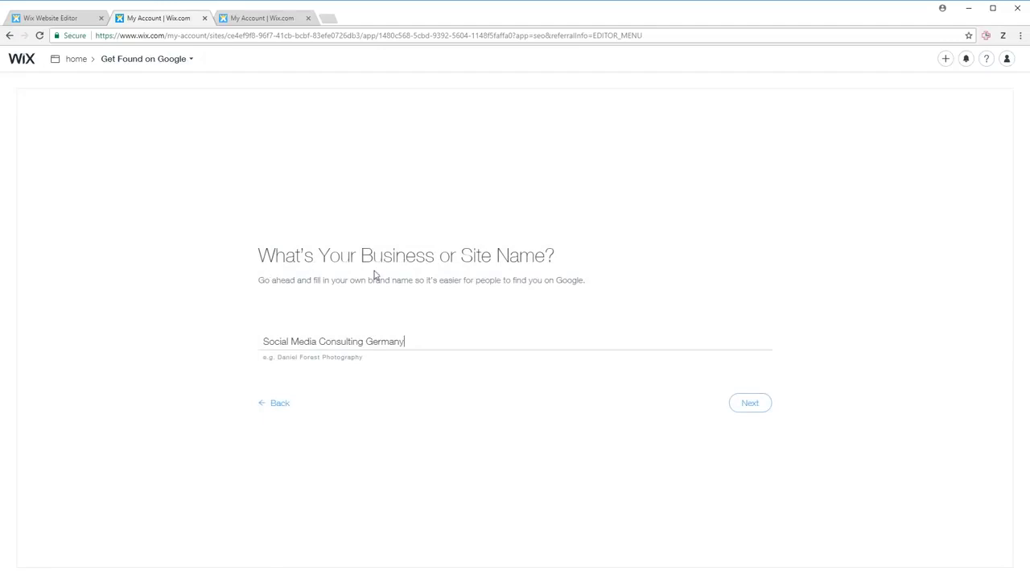
{"action": "left_click", "coordinate": [751, 402]}
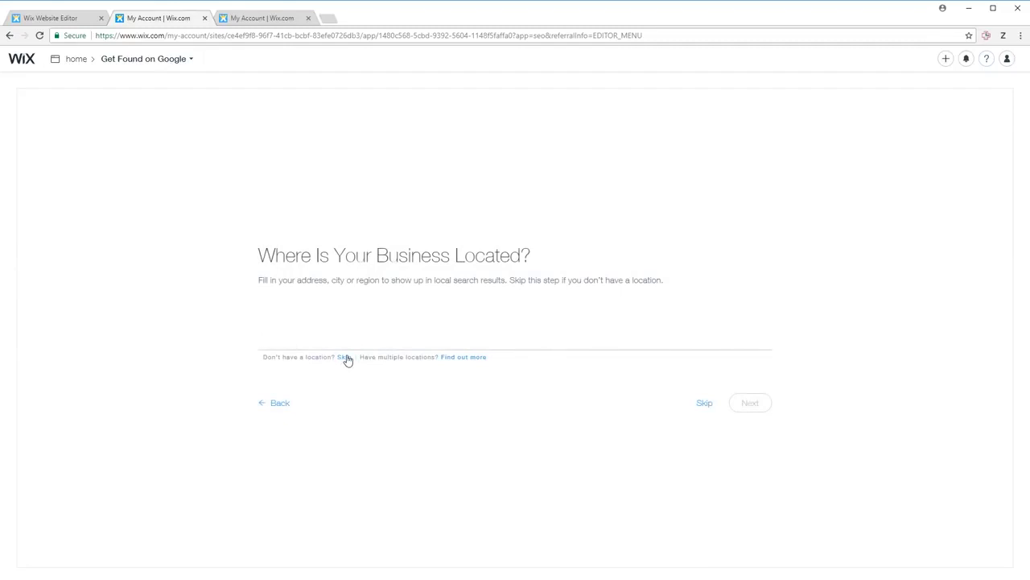
{"action": "left_click", "coordinate": [346, 358]}
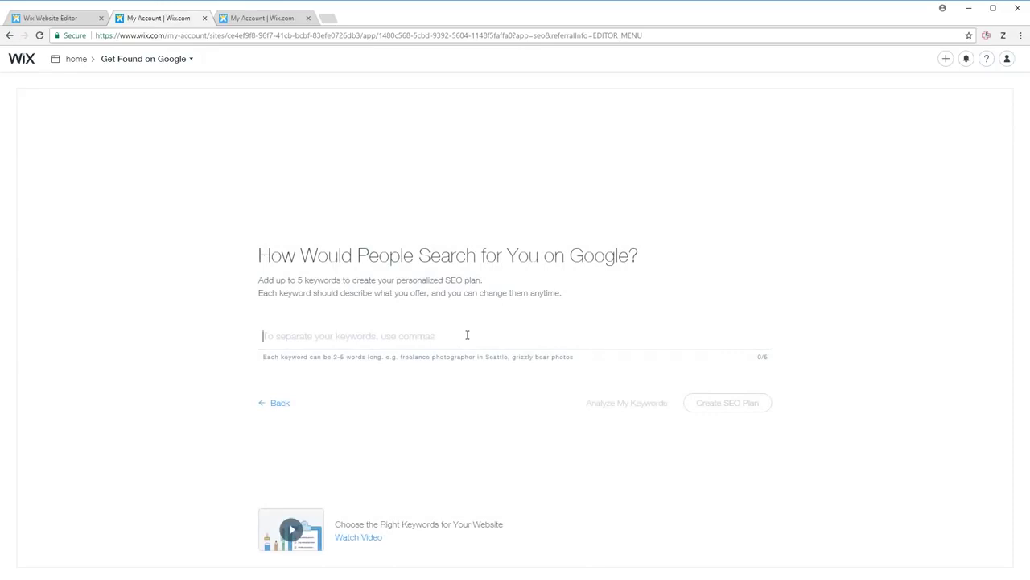
- Analyze keywords Social Media Consulting Germany, Social Media Consulting Berlin and Social Media Berlin, then create the plan
{"action": "type", "text": "Social Media Consulting"}
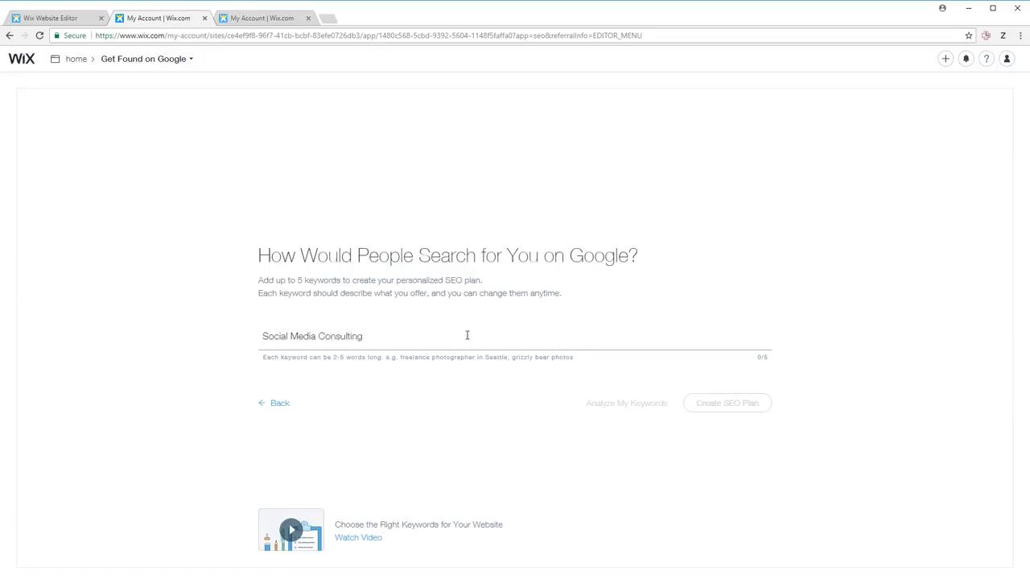
{"action": "type", "text": " Germany"}
{"action": "key", "text": "Return"}
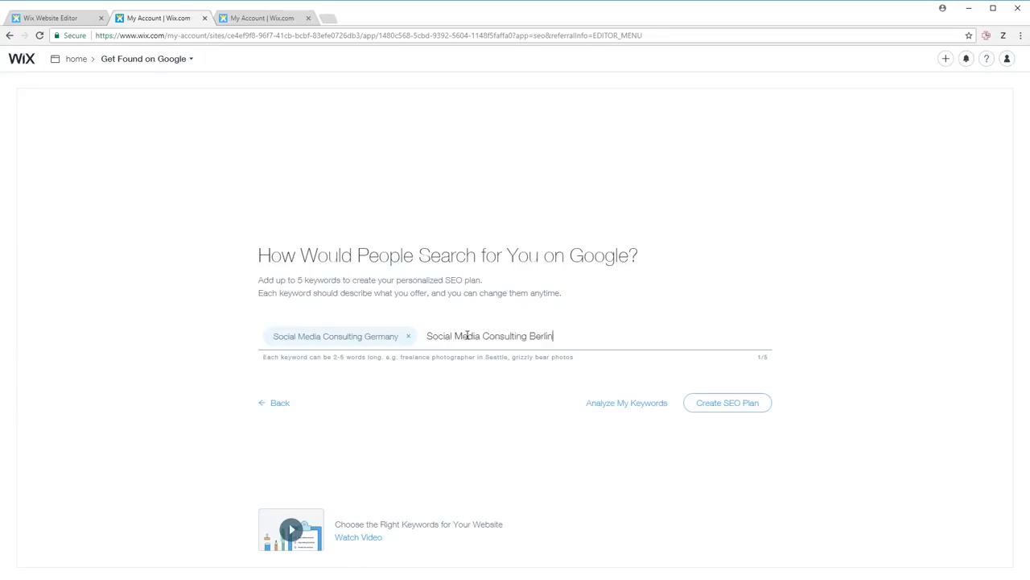
{"action": "key", "text": "Return"}
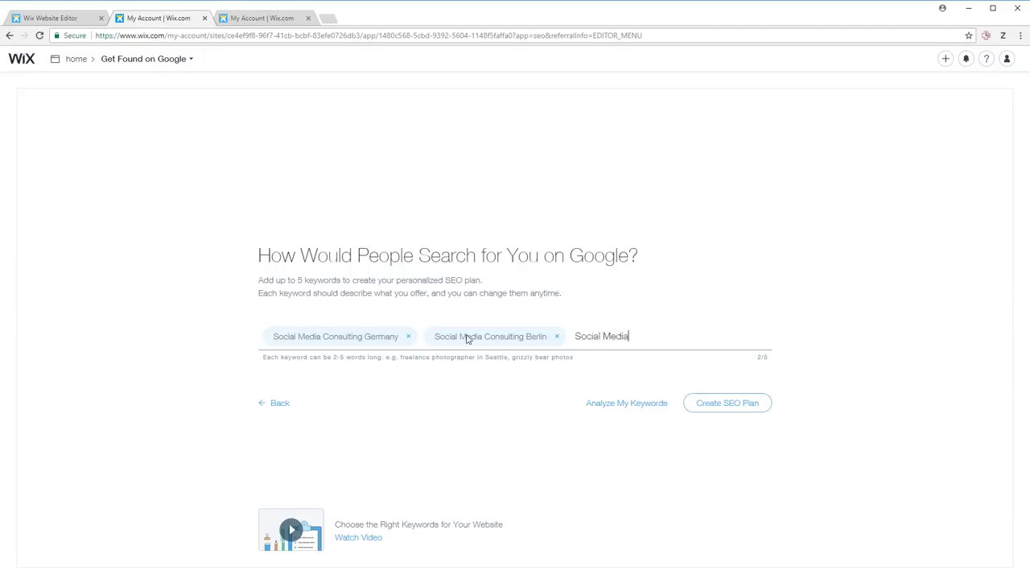
{"action": "type", "text": "Social Media Berlin"}
{"action": "key", "text": "Return"}
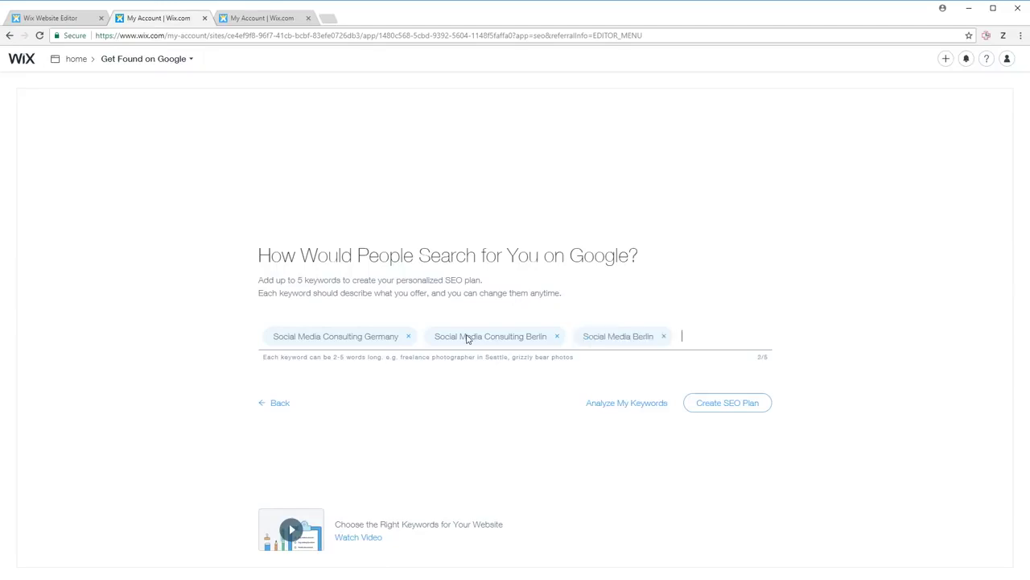
{"action": "left_click", "coordinate": [622, 406]}
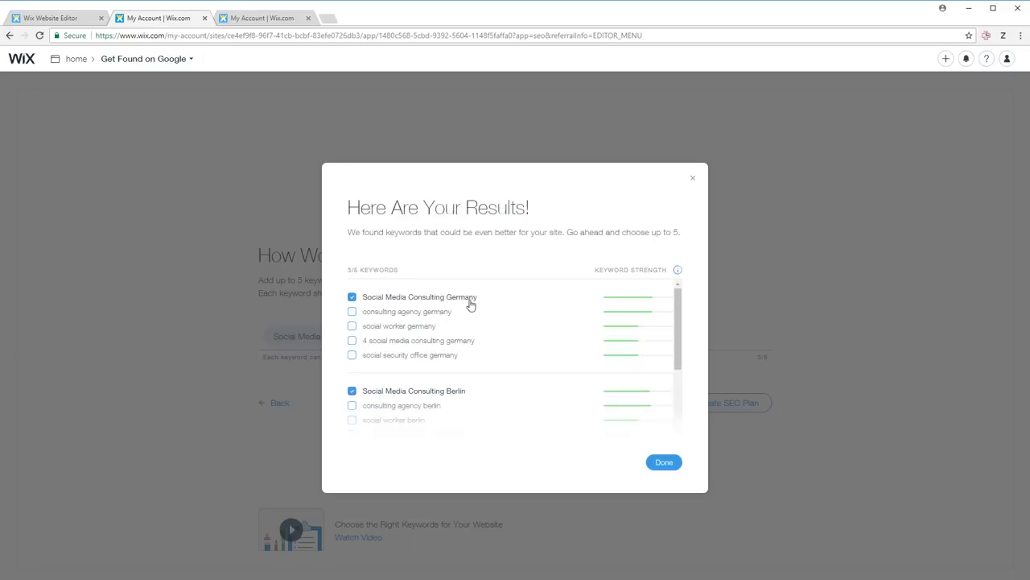
{"action": "scroll", "coordinate": [531, 321], "scroll_direction": "down", "scroll_amount": 2}
{"action": "scroll", "coordinate": [527, 362], "scroll_direction": "down", "scroll_amount": 1}
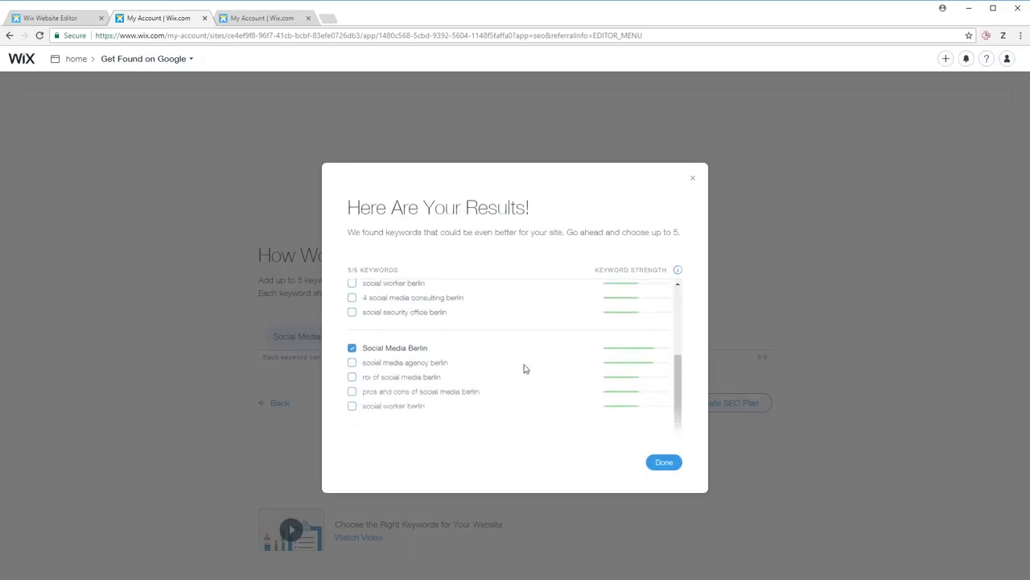
{"action": "left_click", "coordinate": [665, 461]}
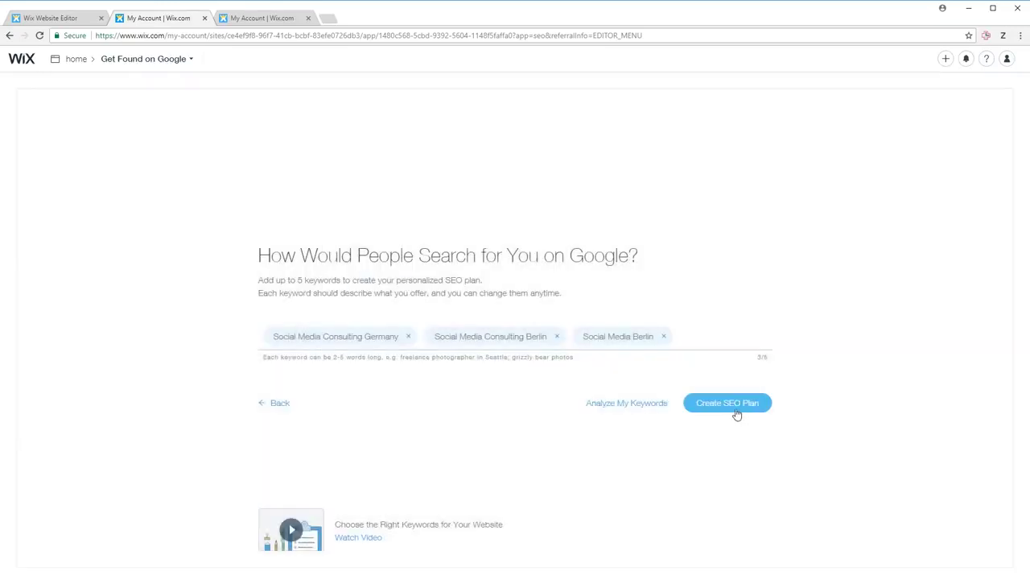
{"action": "left_click", "coordinate": [736, 412]}
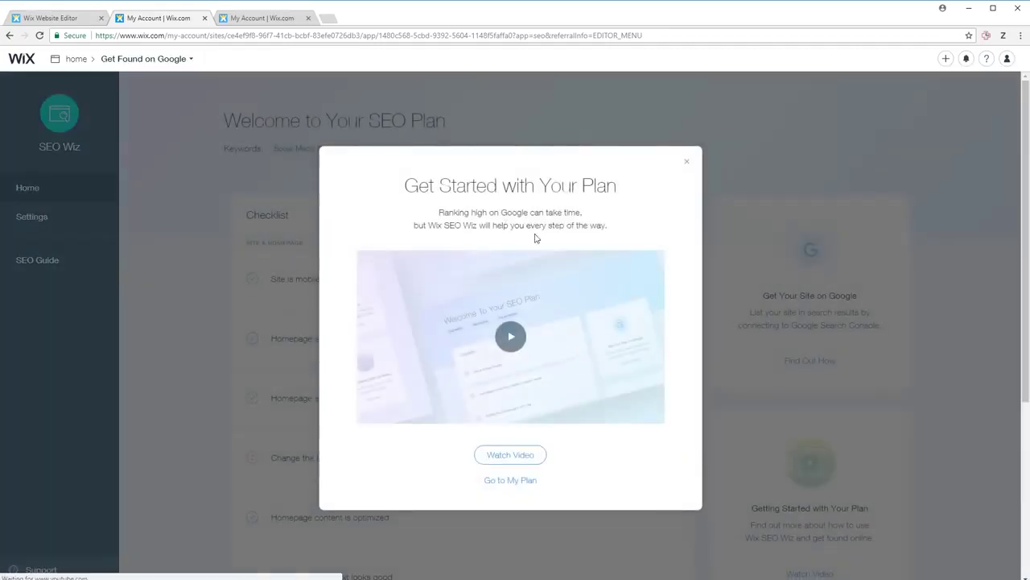
- Read the 'Change the Homepage's SEO description' task guidance, then return to the Website Editor
{"action": "left_click", "coordinate": [683, 165]}
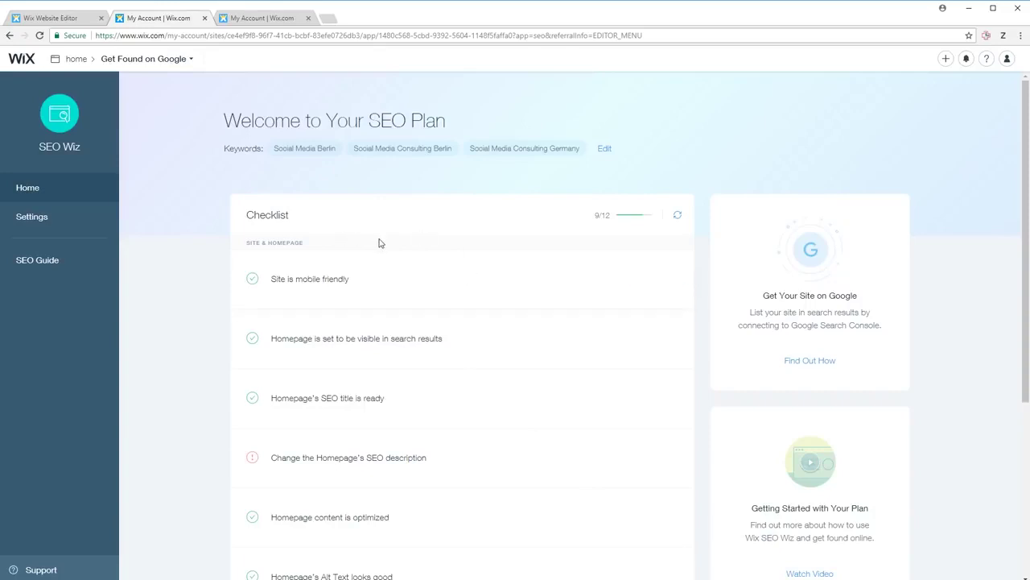
{"action": "scroll", "coordinate": [421, 295], "scroll_direction": "down", "scroll_amount": 1}
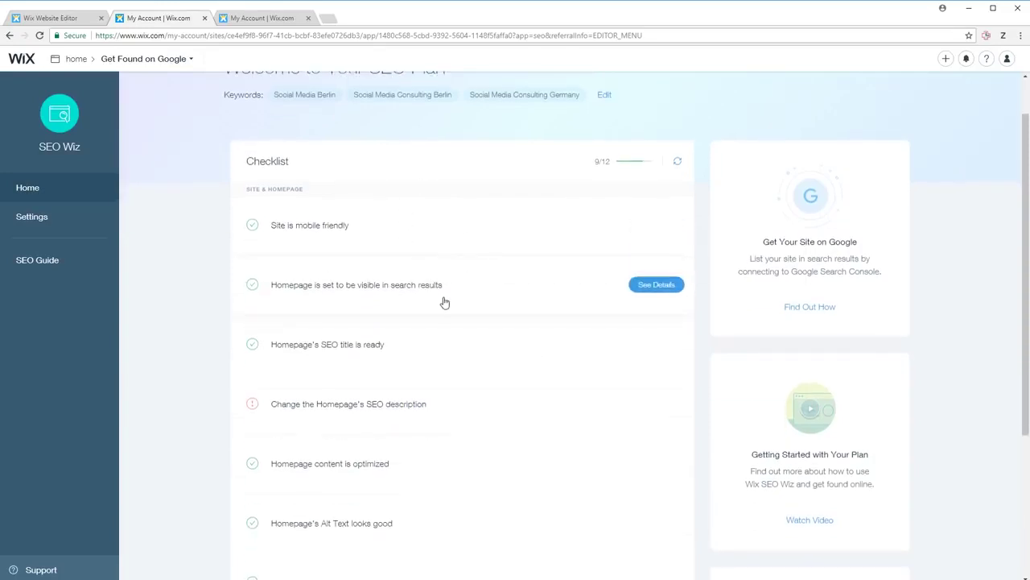
{"action": "scroll", "coordinate": [443, 294], "scroll_direction": "down", "scroll_amount": 1}
{"action": "scroll", "coordinate": [449, 291], "scroll_direction": "down", "scroll_amount": 1}
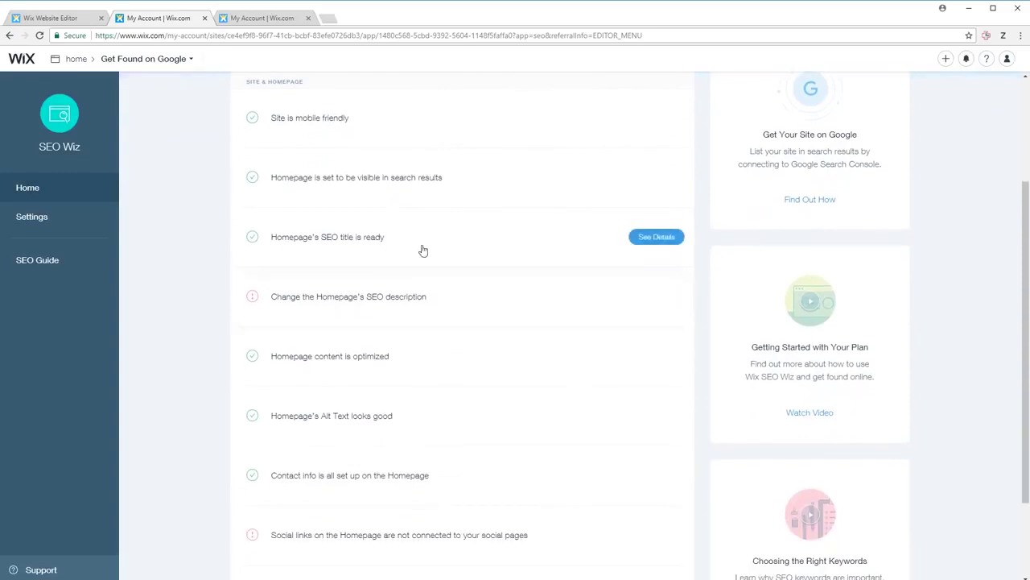
{"action": "scroll", "coordinate": [386, 314], "scroll_direction": "down", "scroll_amount": 2}
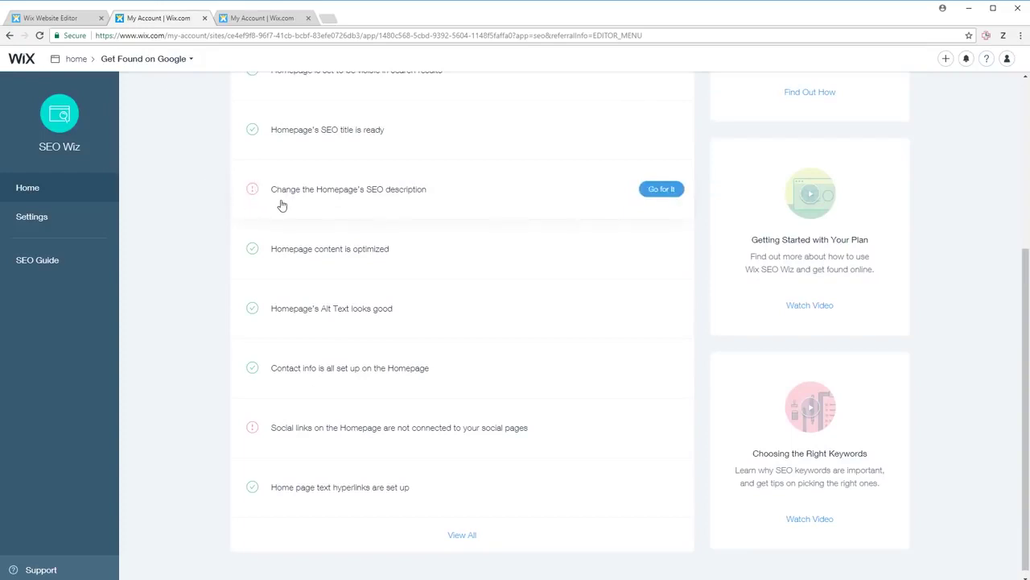
{"action": "left_click", "coordinate": [660, 190]}
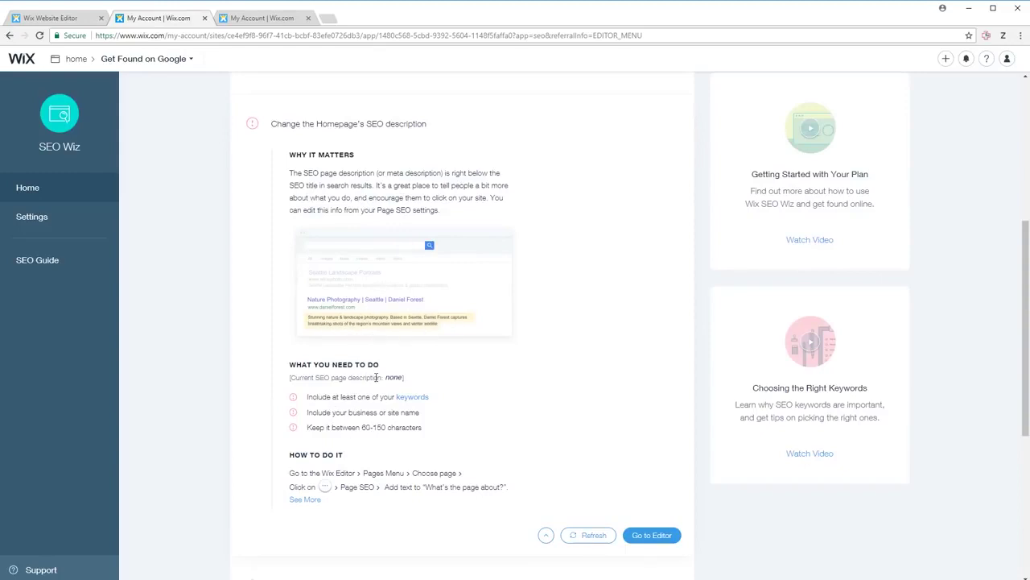
{"action": "scroll", "coordinate": [373, 409], "scroll_direction": "down", "scroll_amount": 2}
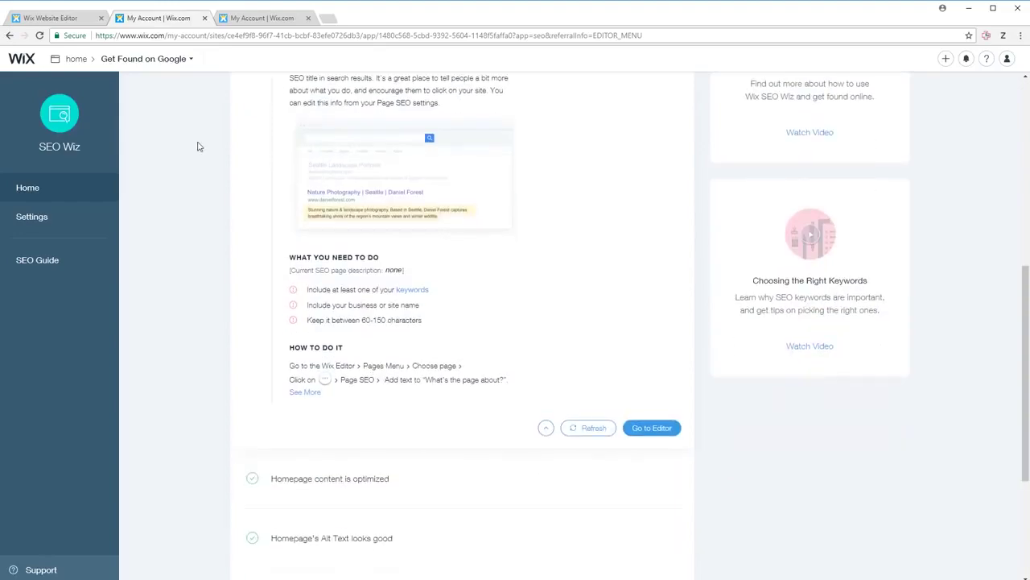
{"action": "scroll", "coordinate": [373, 291], "scroll_direction": "up", "scroll_amount": 2}
{"action": "left_click", "coordinate": [47, 22]}
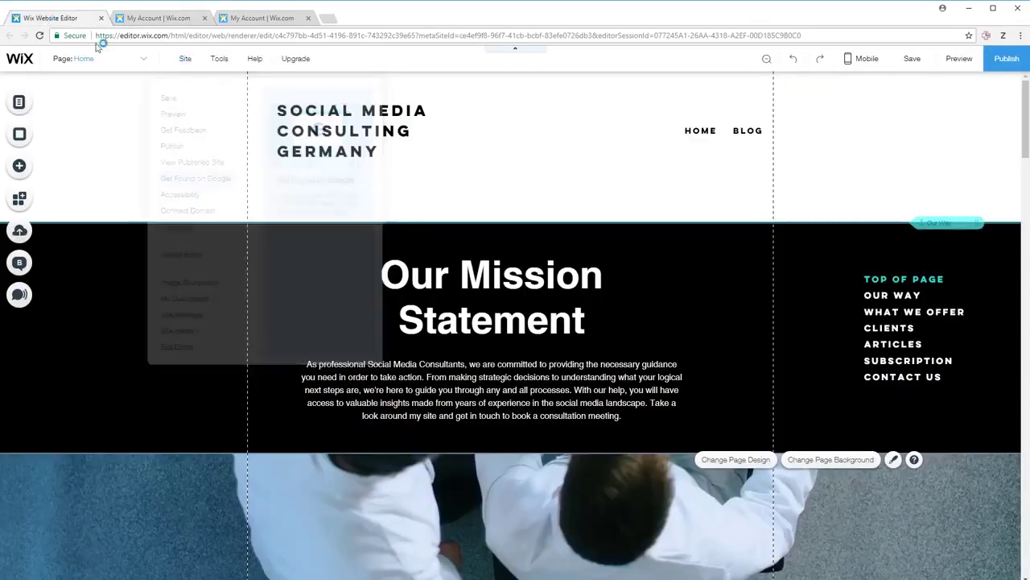
- Open the Home page's SEO settings from Manage Pages
{"action": "left_click", "coordinate": [142, 62]}
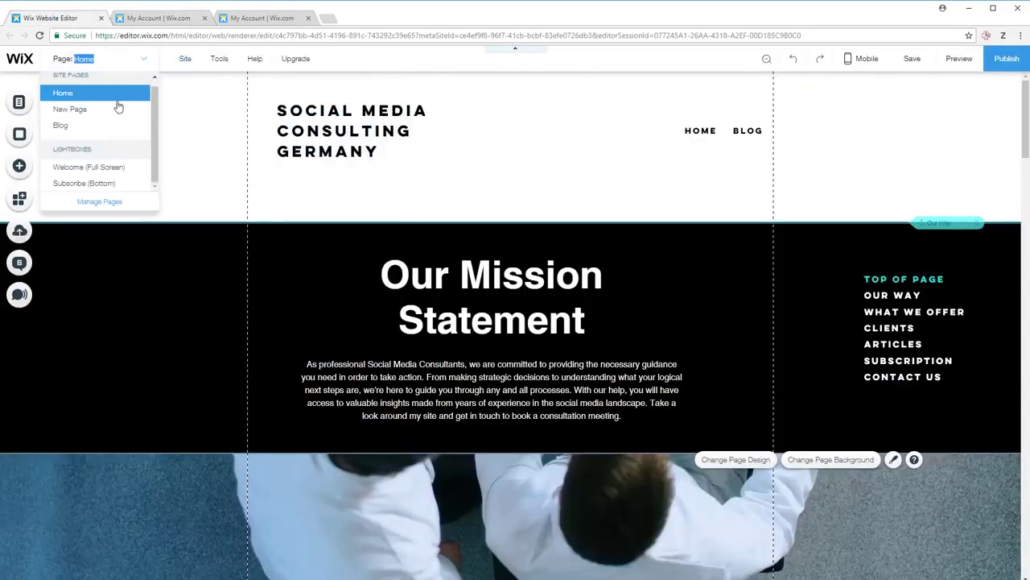
{"action": "left_click", "coordinate": [119, 201]}
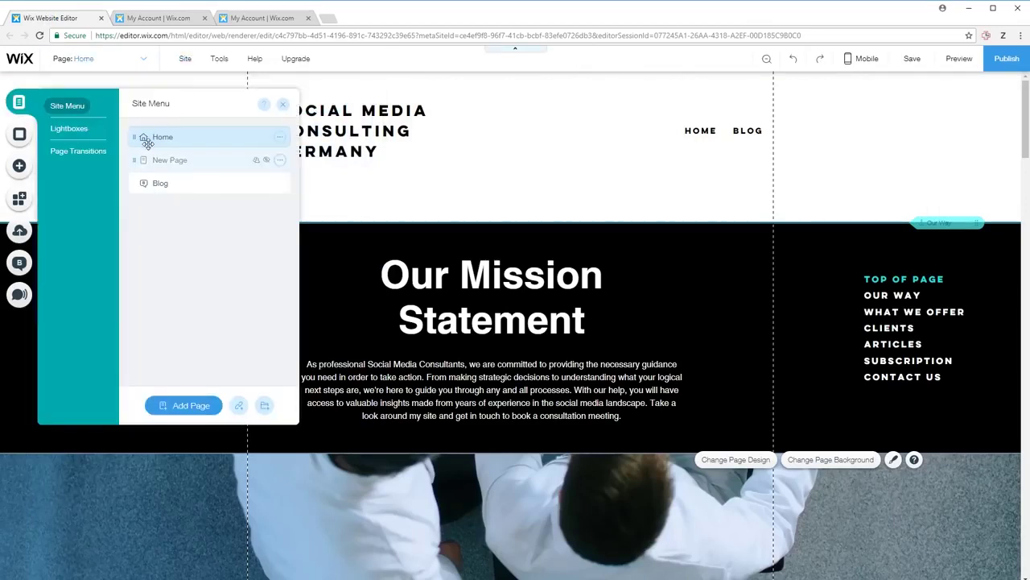
{"action": "left_click", "coordinate": [279, 137]}
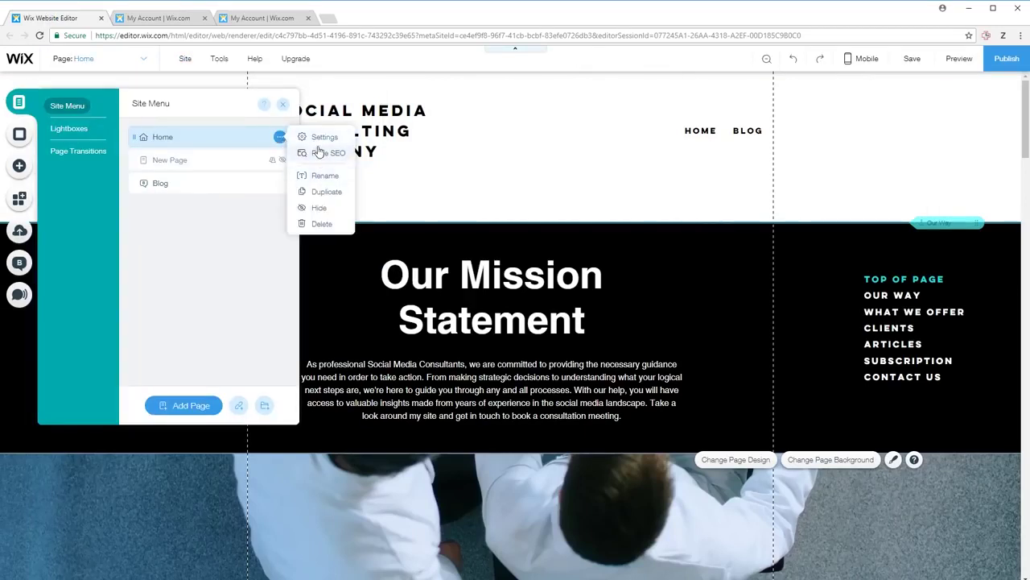
{"action": "left_click", "coordinate": [318, 153]}
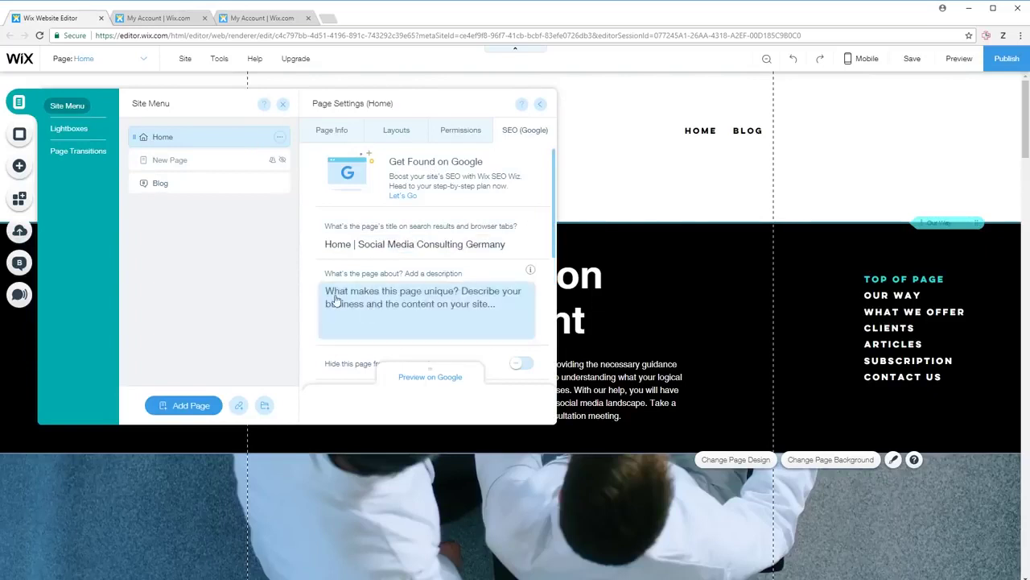
- Enter the description 'Social Media Consulting Germany, specialized in youtube consulting.' and return to the SEO checklist
{"action": "left_click", "coordinate": [436, 301]}
{"action": "type", "text": "Social Media Consulting Germany, with a lot of"}
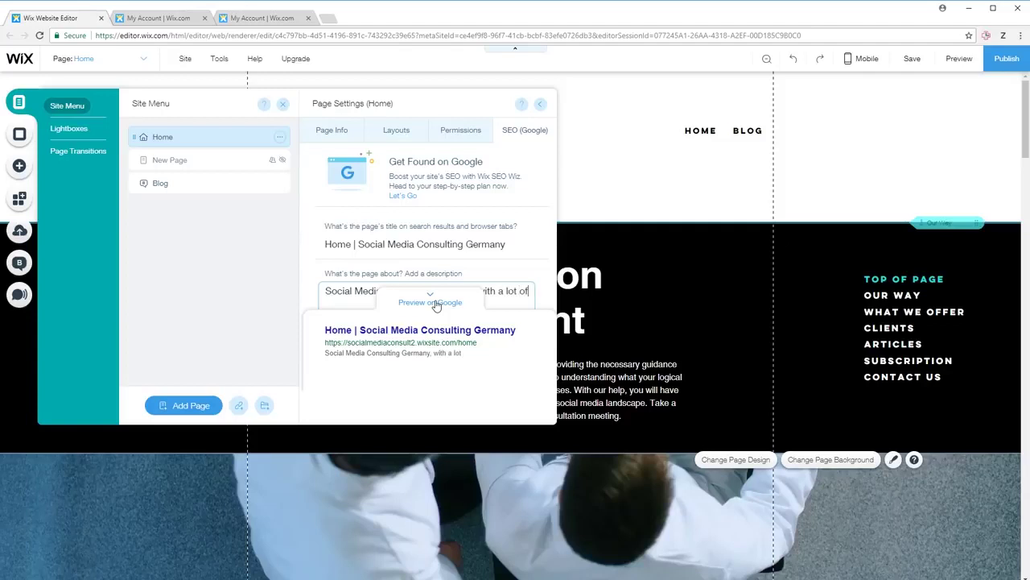
{"action": "type", "text": "perience"}
{"action": "key", "text": "BackSpace"}
{"action": "key", "text": "BackSpace"}
{"action": "key", "text": "BackSpace"}
{"action": "key", "text": "BackSpace"}
{"action": "key", "text": "BackSpace"}
{"action": "key", "text": "BackSpace"}
{"action": "key", "text": "BackSpace"}
{"action": "key", "text": "BackSpace"}
{"action": "key", "text": "BackSpace"}
{"action": "key", "text": "BackSpace"}
{"action": "key", "text": "BackSpace"}
{"action": "key", "text": "BackSpace"}
{"action": "key", "text": "BackSpace"}
{"action": "key", "text": "BackSpace"}
{"action": "key", "text": "BackSpace"}
{"action": "key", "text": "BackSpace"}
{"action": "key", "text": "BackSpace"}
{"action": "key", "text": "BackSpace"}
{"action": "key", "text": "BackSpace"}
{"action": "key", "text": "BackSpace"}
{"action": "type", "text": "specialized in you"}
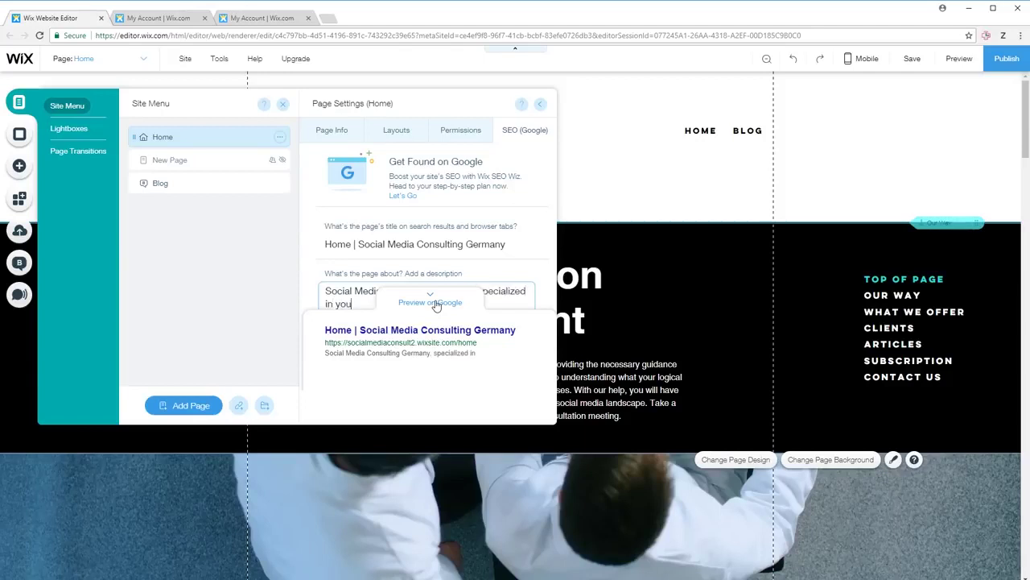
{"action": "type", "text": "tube consulting"}
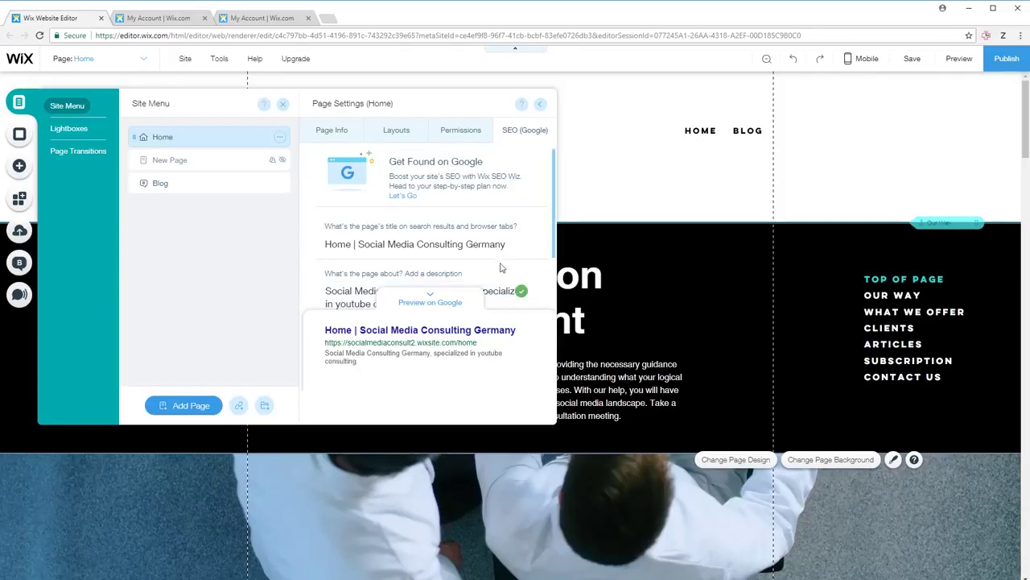
{"action": "left_click", "coordinate": [429, 301]}
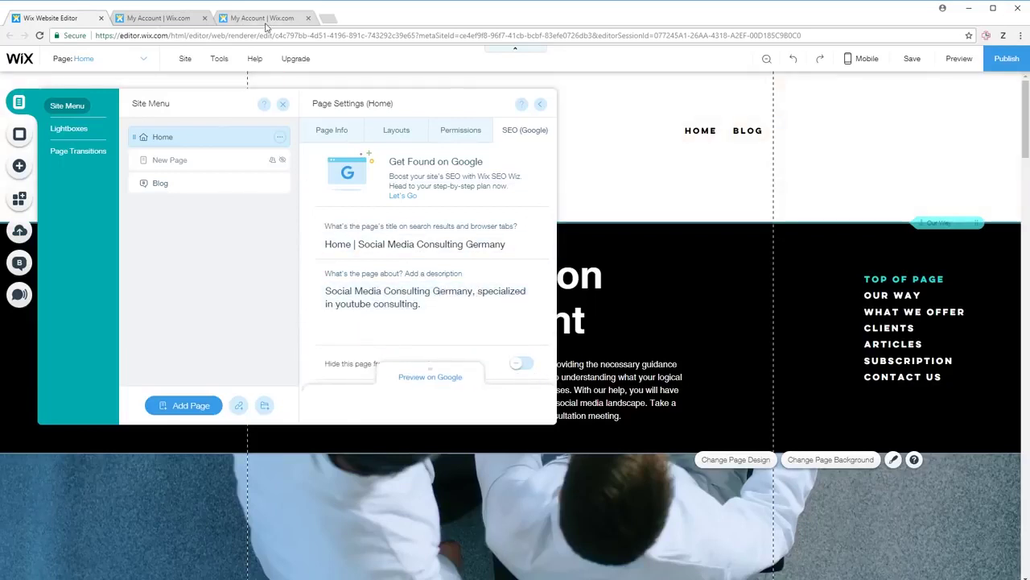
{"action": "key", "text": "ctrl+Tab"}
{"action": "scroll", "coordinate": [375, 298], "scroll_direction": "down", "scroll_amount": 3}
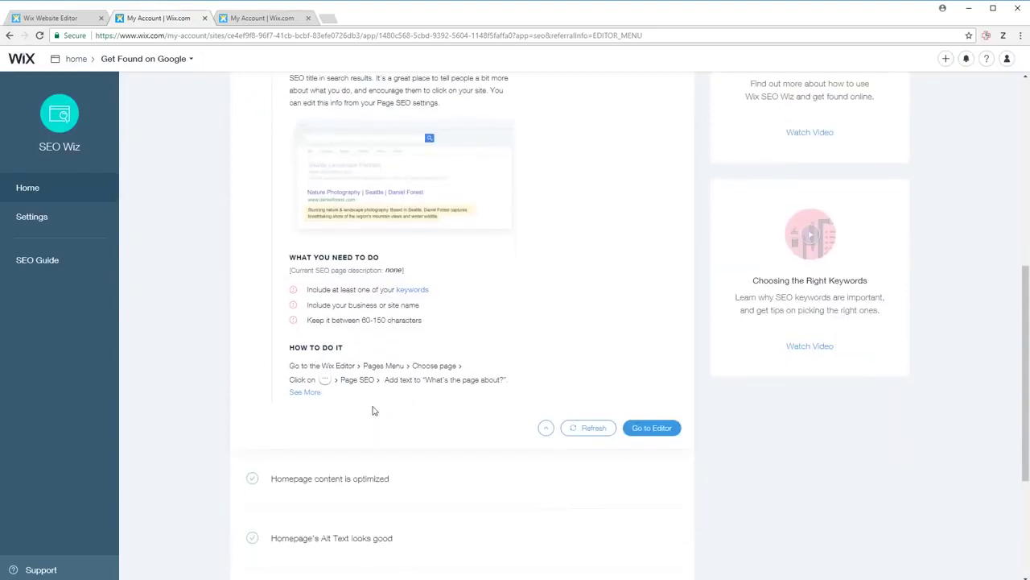
{"action": "scroll", "coordinate": [372, 410], "scroll_direction": "down", "scroll_amount": 4}
{"action": "left_click", "coordinate": [599, 266]}
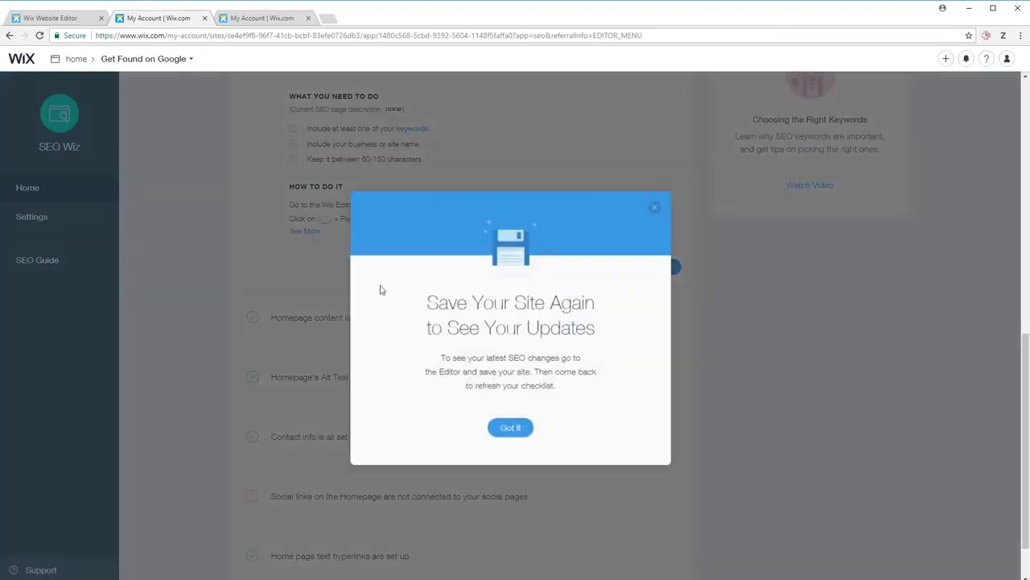
{"action": "left_click", "coordinate": [517, 430]}
{"action": "scroll", "coordinate": [398, 338], "scroll_direction": "up", "scroll_amount": 2}
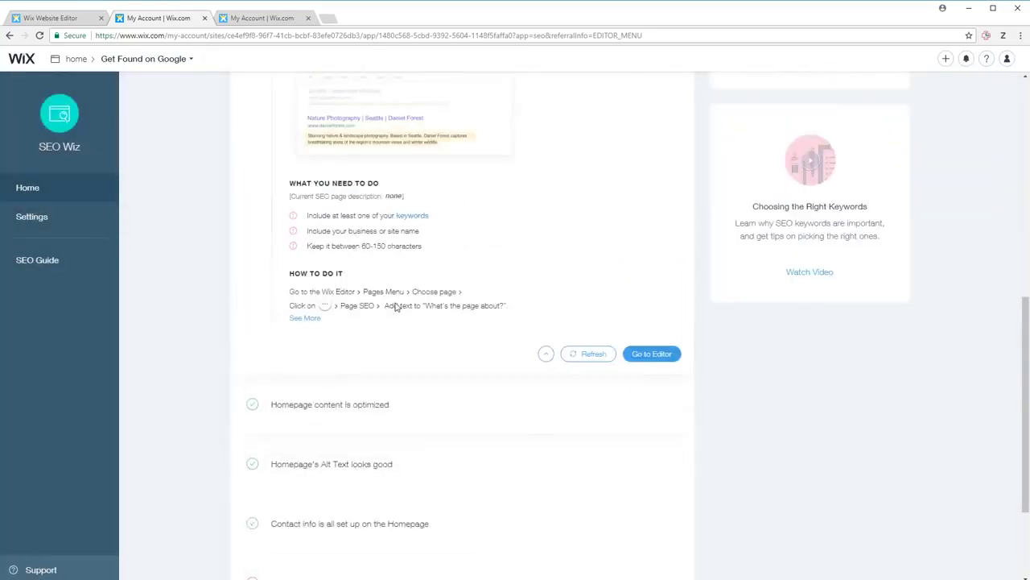
{"action": "scroll", "coordinate": [391, 295], "scroll_direction": "down", "scroll_amount": 5}
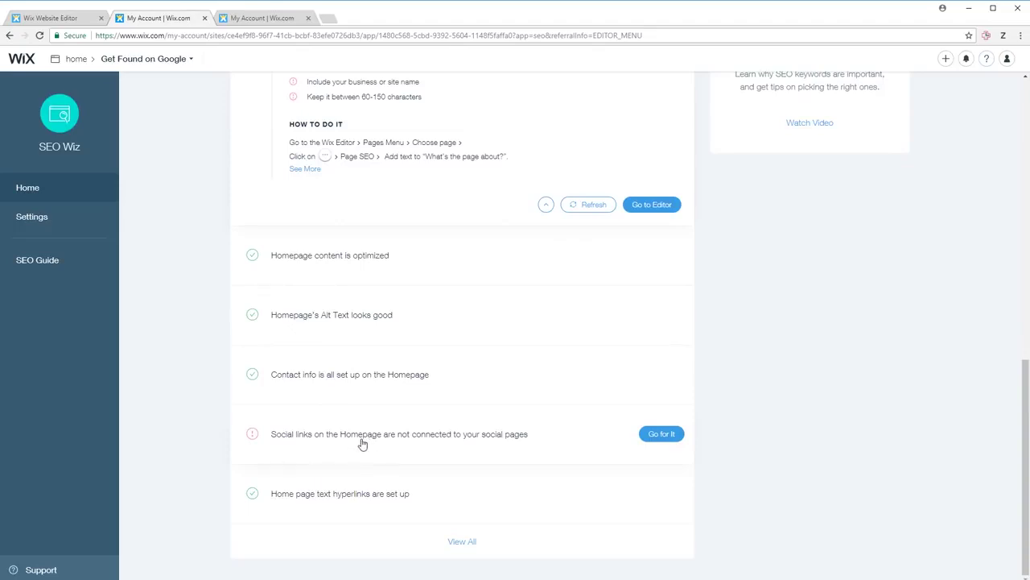
{"action": "scroll", "coordinate": [362, 443], "scroll_direction": "up", "scroll_amount": 10}
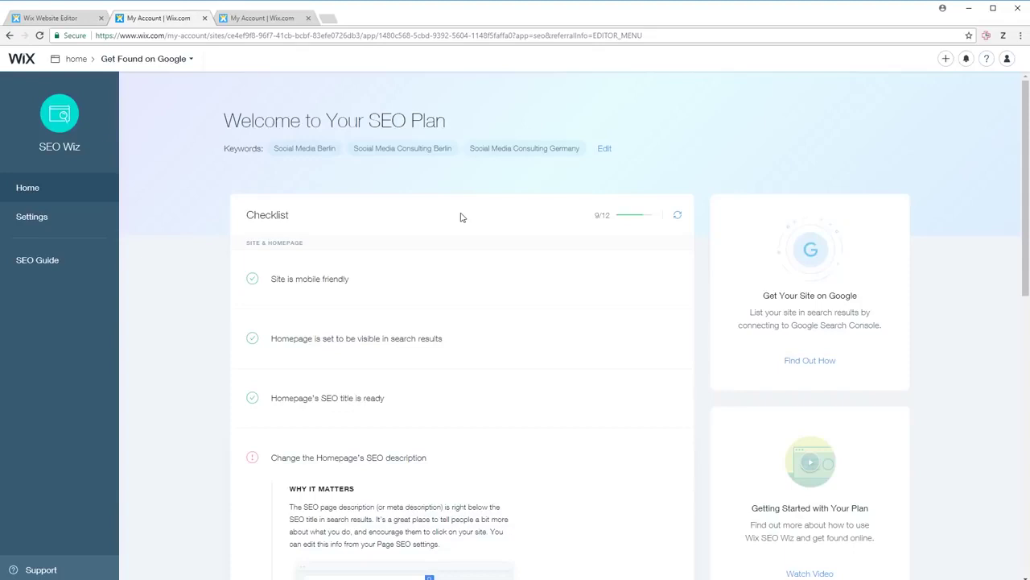
- Back in the editor, close the Home page SEO settings and the pages panel
{"action": "left_click", "coordinate": [58, 16]}
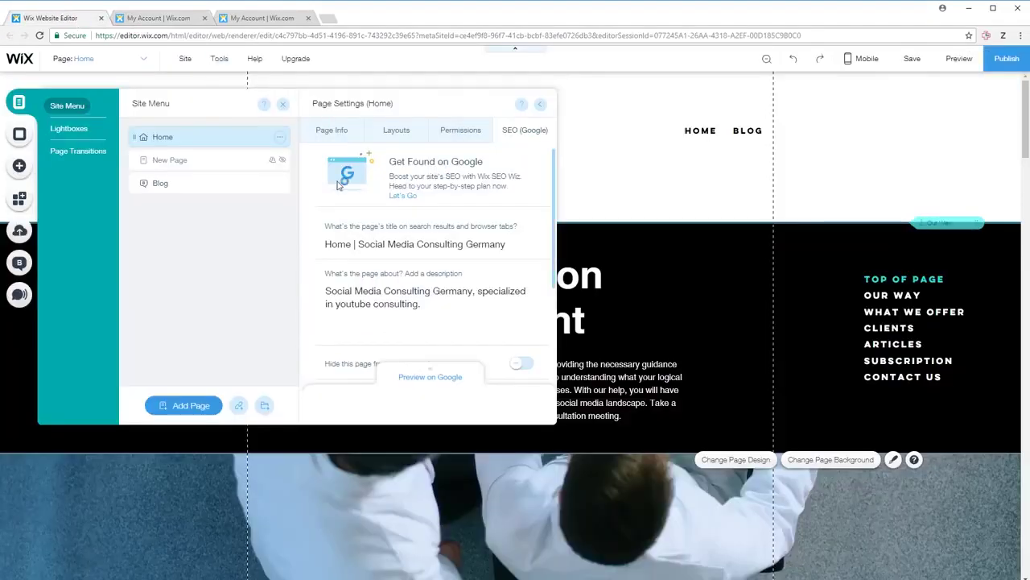
{"action": "left_click", "coordinate": [539, 104]}
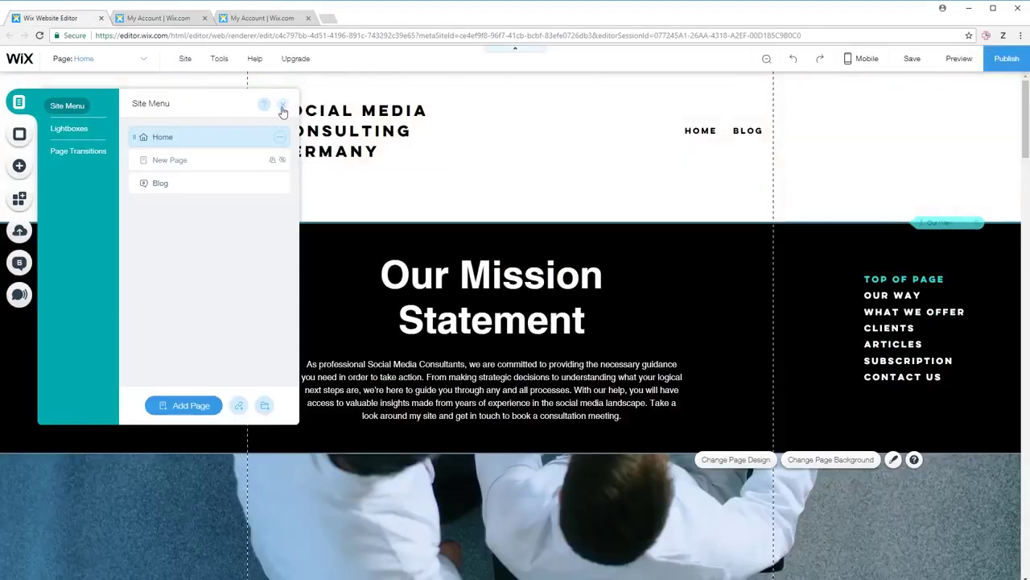
{"action": "left_click", "coordinate": [281, 105]}
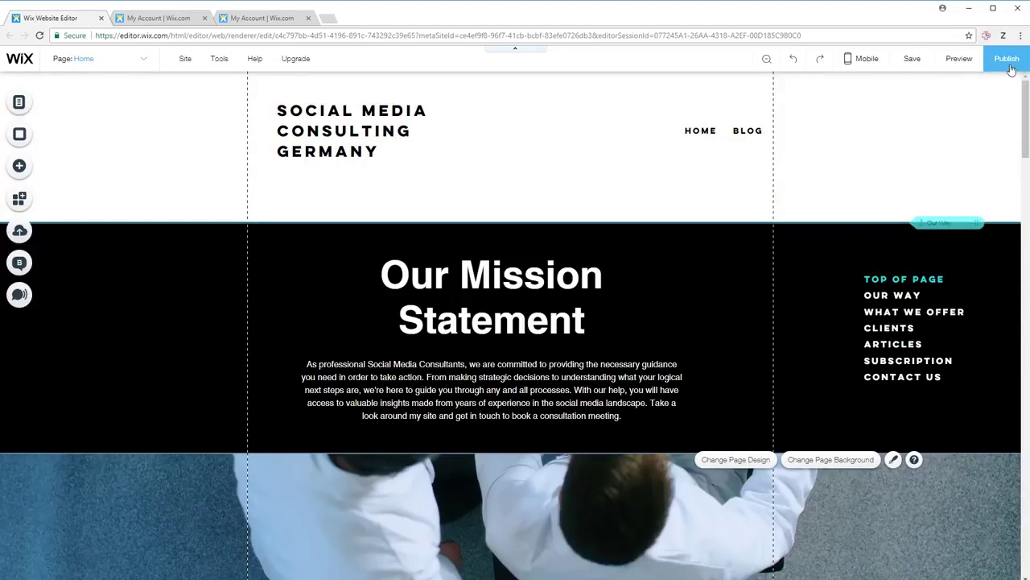
- Publish the site and open the live wixsite.com Home page in a new tab
{"action": "left_click", "coordinate": [1007, 64]}
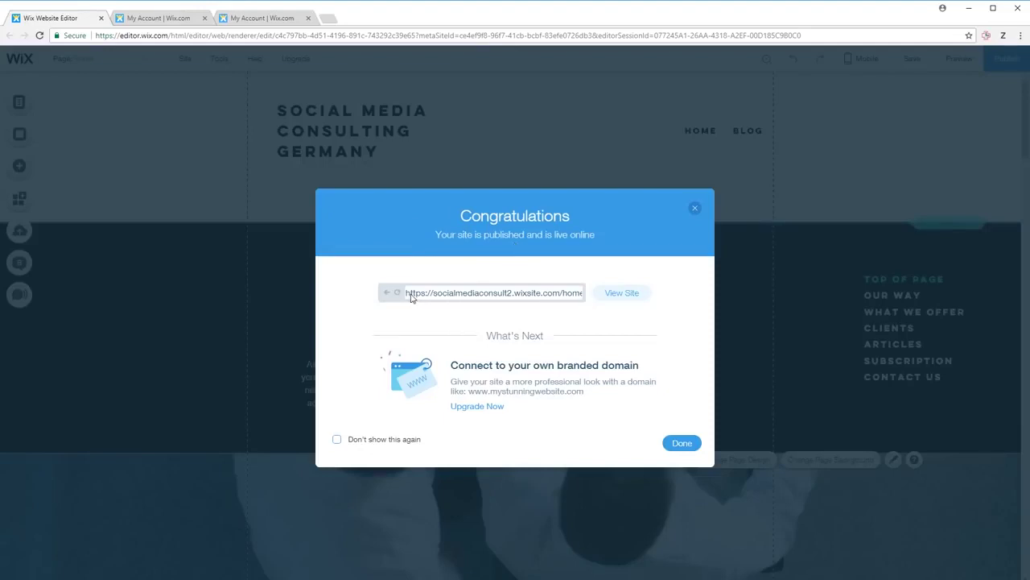
{"action": "left_click_drag", "start_coordinate": [407, 295], "coordinate": [590, 301]}
{"action": "left_click", "coordinate": [442, 299]}
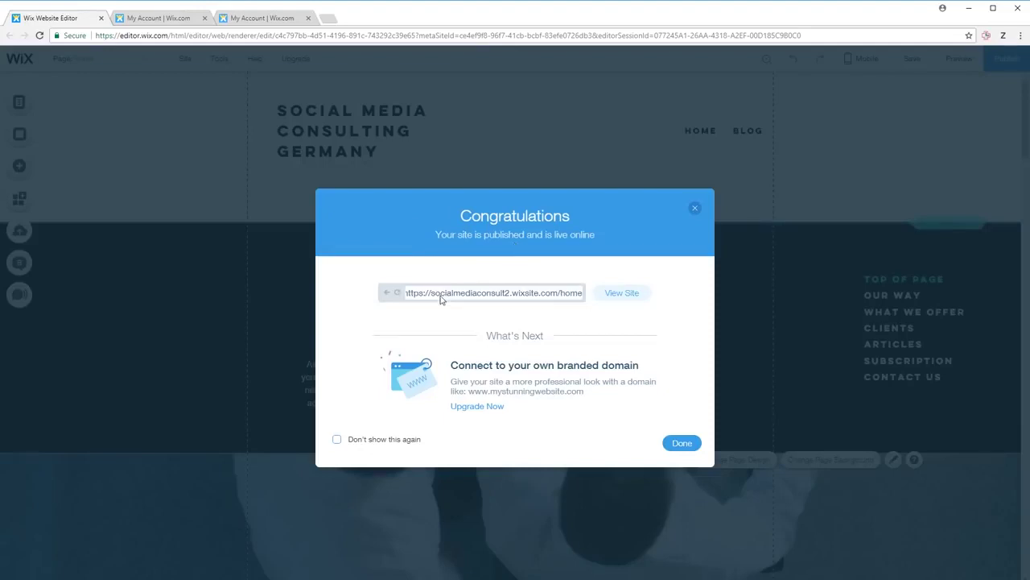
{"action": "left_click", "coordinate": [620, 293]}
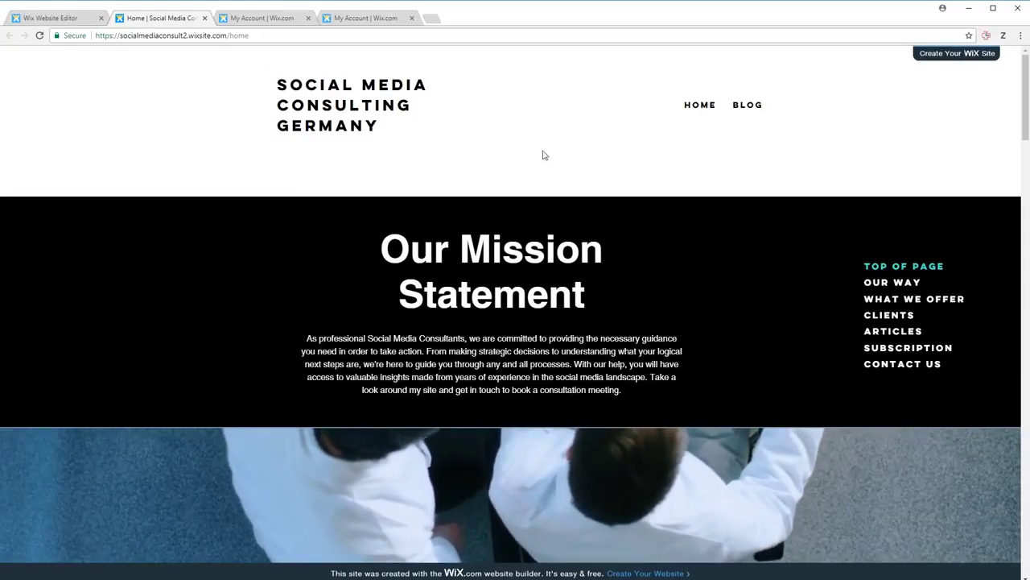
- Scroll the live Home page down through What We Offer to Our Clients and back up
{"action": "scroll", "coordinate": [543, 155], "scroll_direction": "down", "scroll_amount": 20}
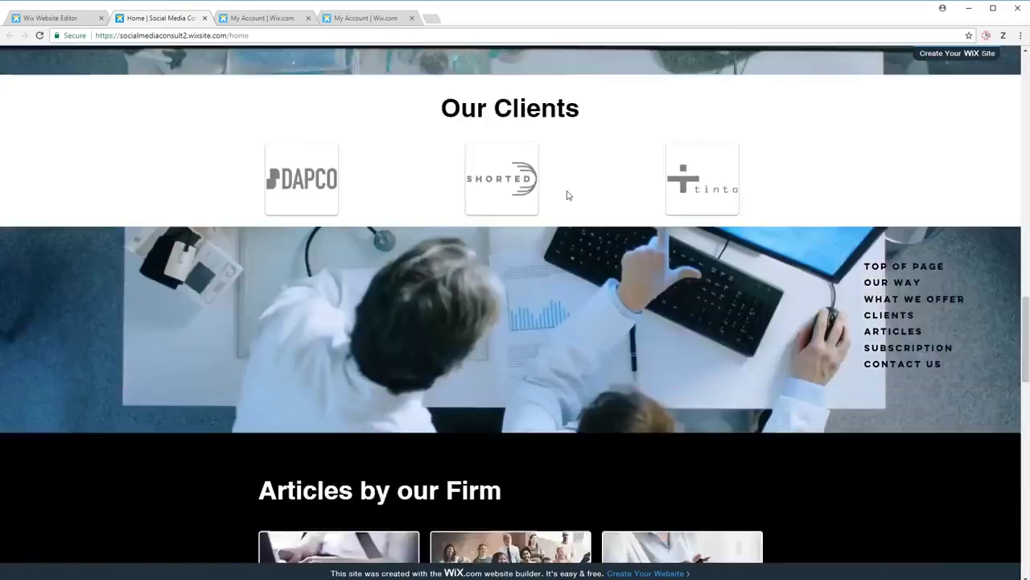
{"action": "scroll", "coordinate": [567, 195], "scroll_direction": "down", "scroll_amount": 15}
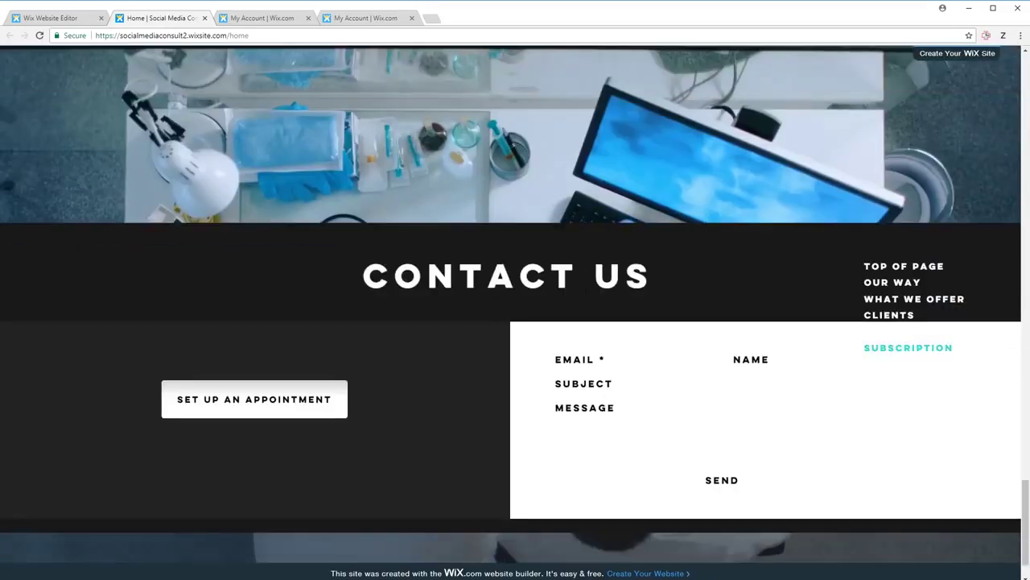
{"action": "scroll", "coordinate": [585, 293], "scroll_direction": "down", "scroll_amount": 1}
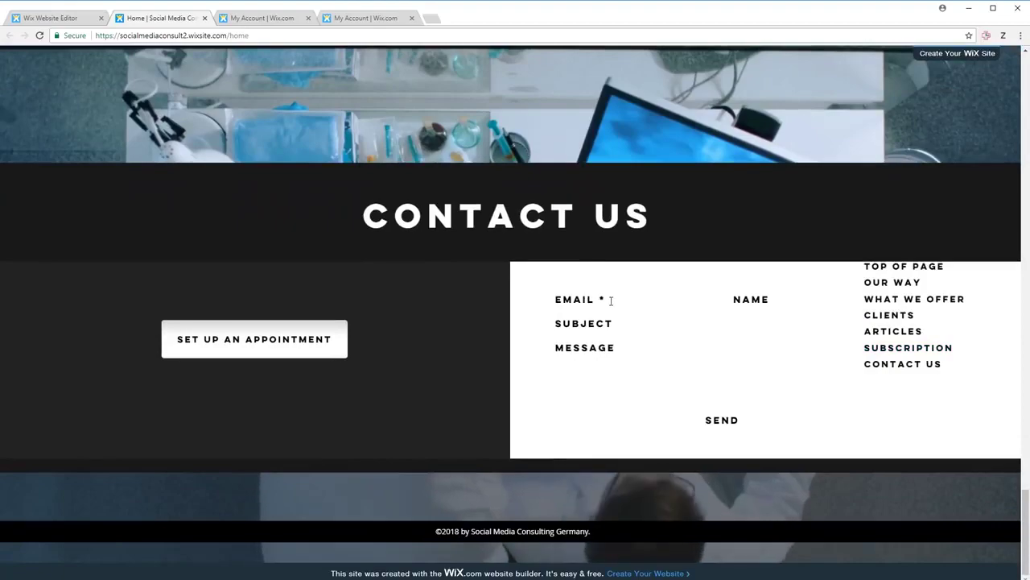
{"action": "scroll", "coordinate": [610, 299], "scroll_direction": "up", "scroll_amount": 10}
{"action": "scroll", "coordinate": [611, 304], "scroll_direction": "up", "scroll_amount": 15}
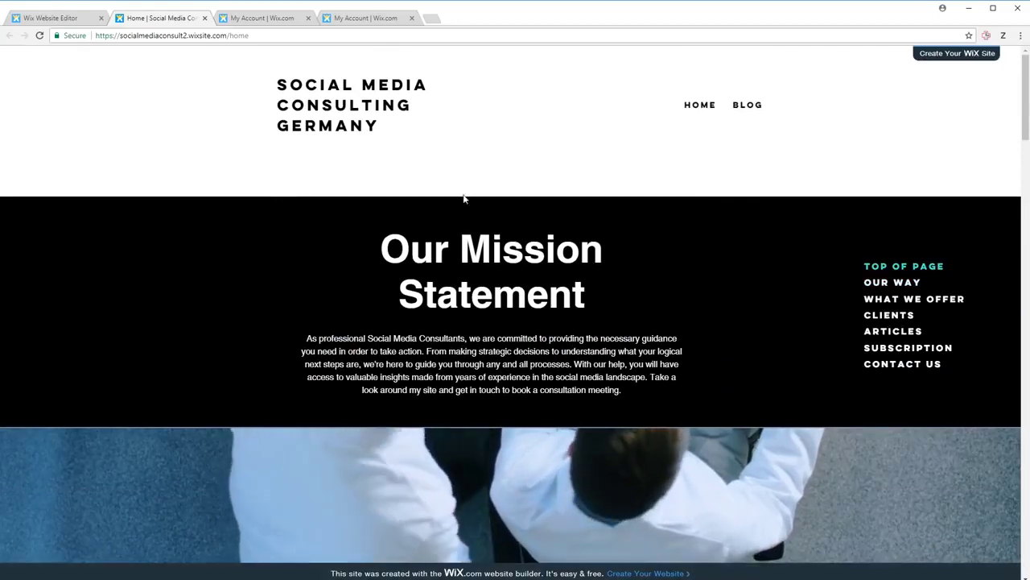
- Reload the live page, dismiss the GET ON THE LIST popup, and scroll through it again
{"action": "left_click_drag", "start_coordinate": [251, 36], "coordinate": [95, 36]}
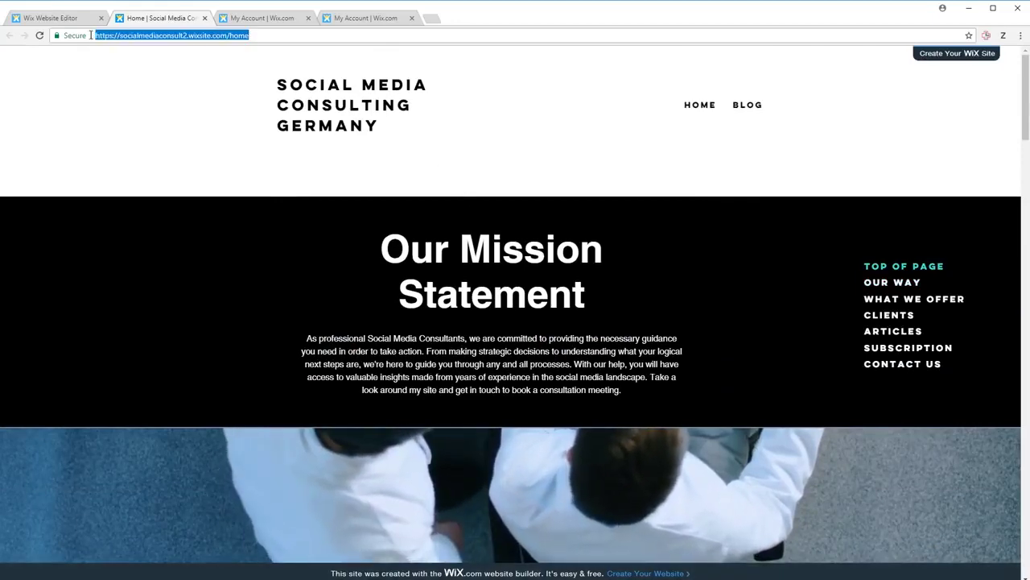
{"action": "key", "text": "Return"}
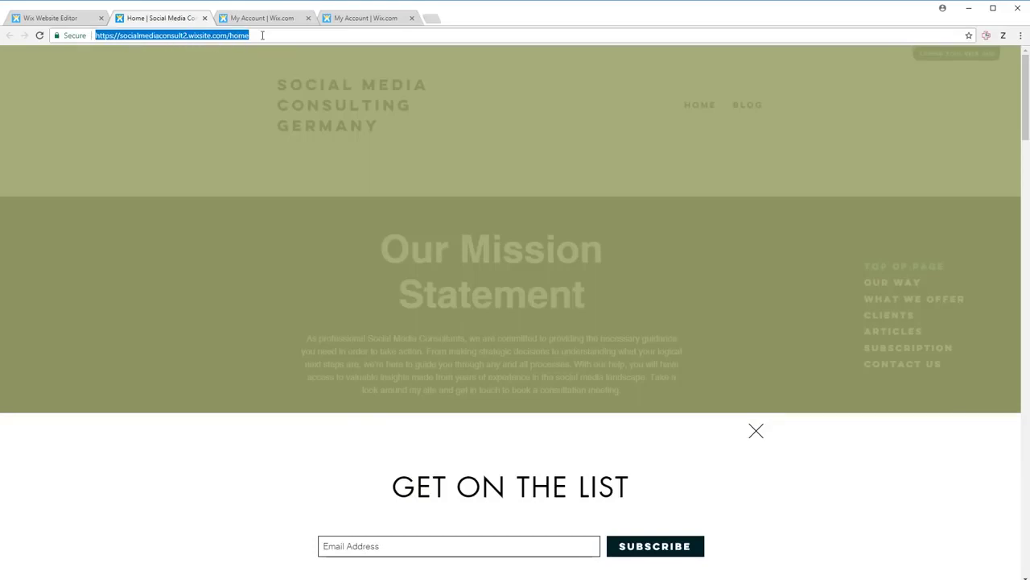
{"action": "left_click", "coordinate": [756, 433]}
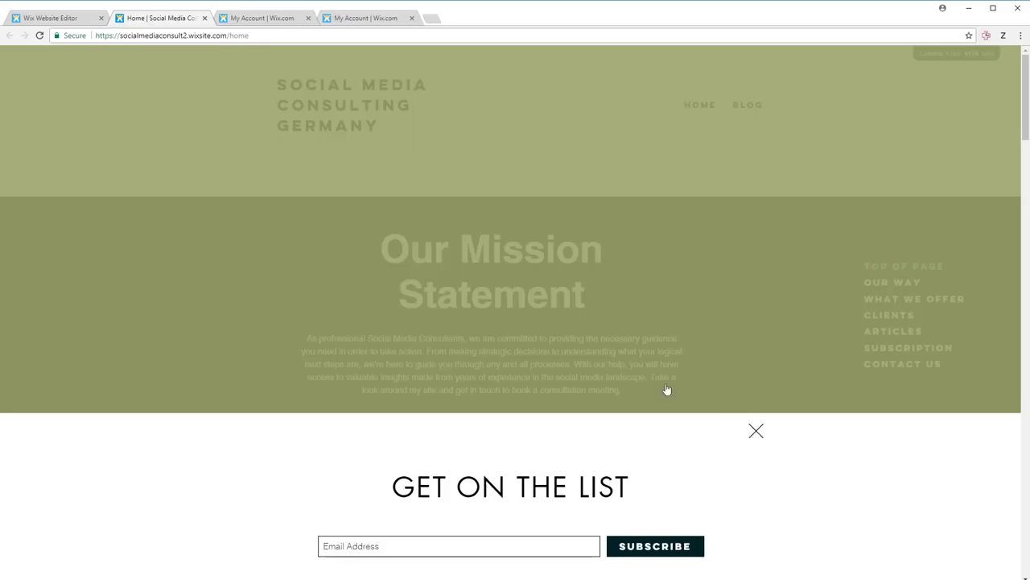
{"action": "left_click", "coordinate": [198, 38]}
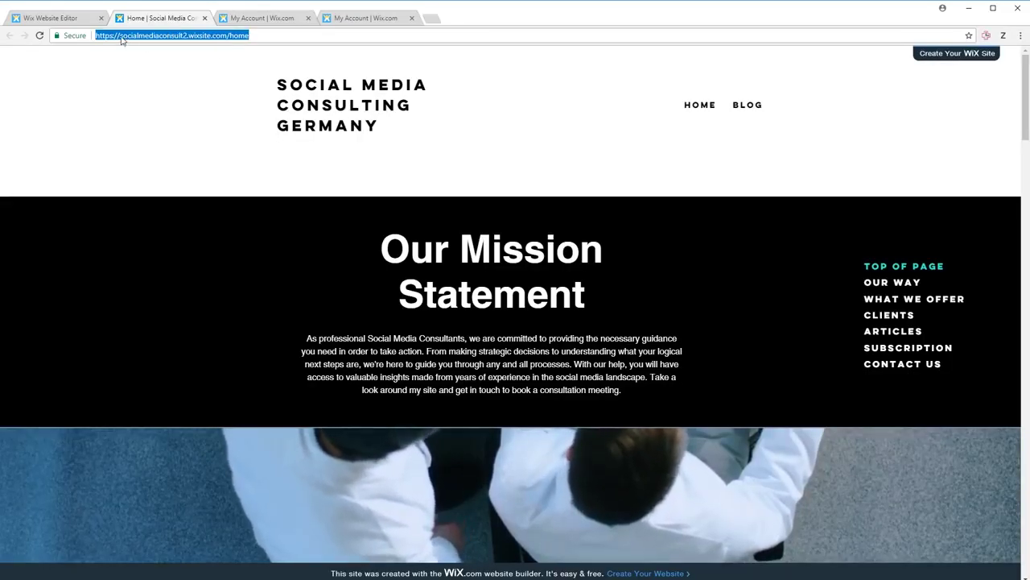
{"action": "left_click", "coordinate": [123, 36]}
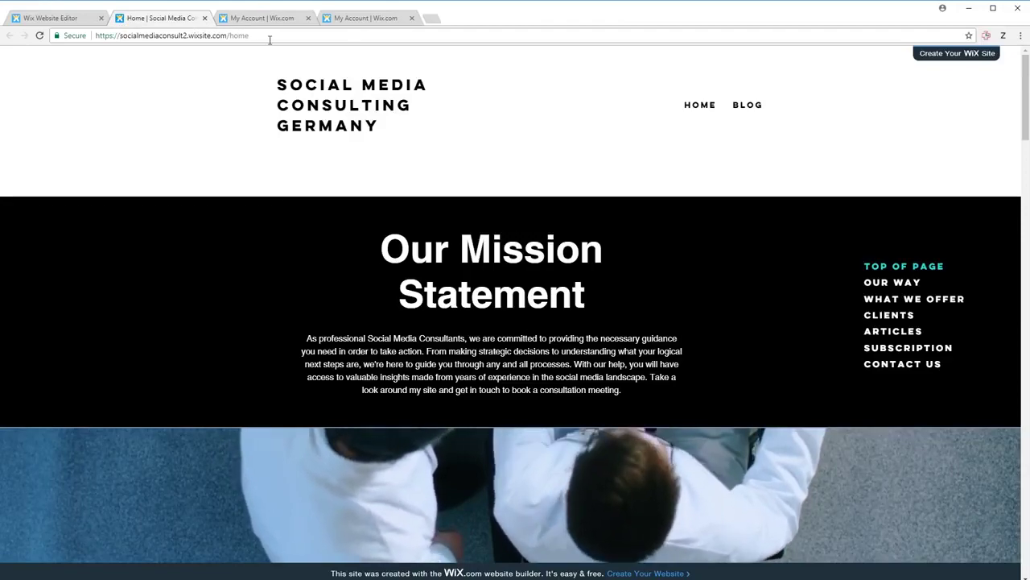
{"action": "scroll", "coordinate": [489, 129], "scroll_direction": "down", "scroll_amount": 5}
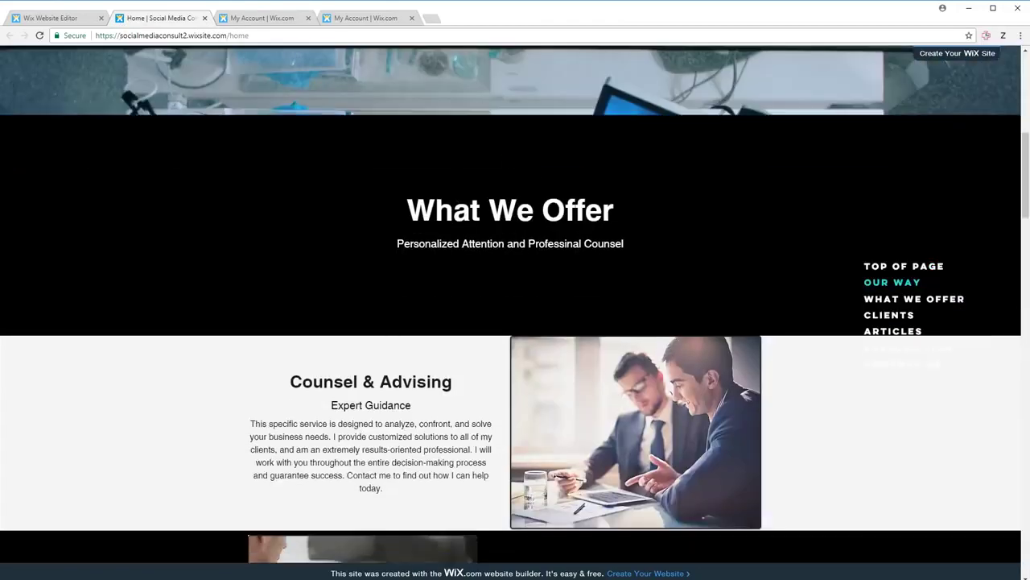
{"action": "scroll", "coordinate": [542, 226], "scroll_direction": "down", "scroll_amount": 12}
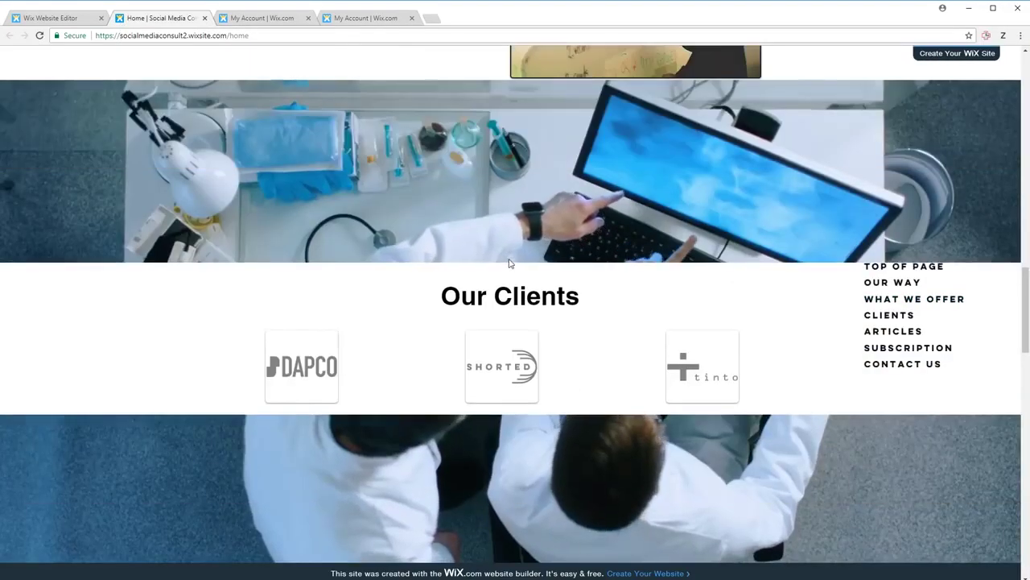
{"action": "scroll", "coordinate": [508, 261], "scroll_direction": "up", "scroll_amount": 15}
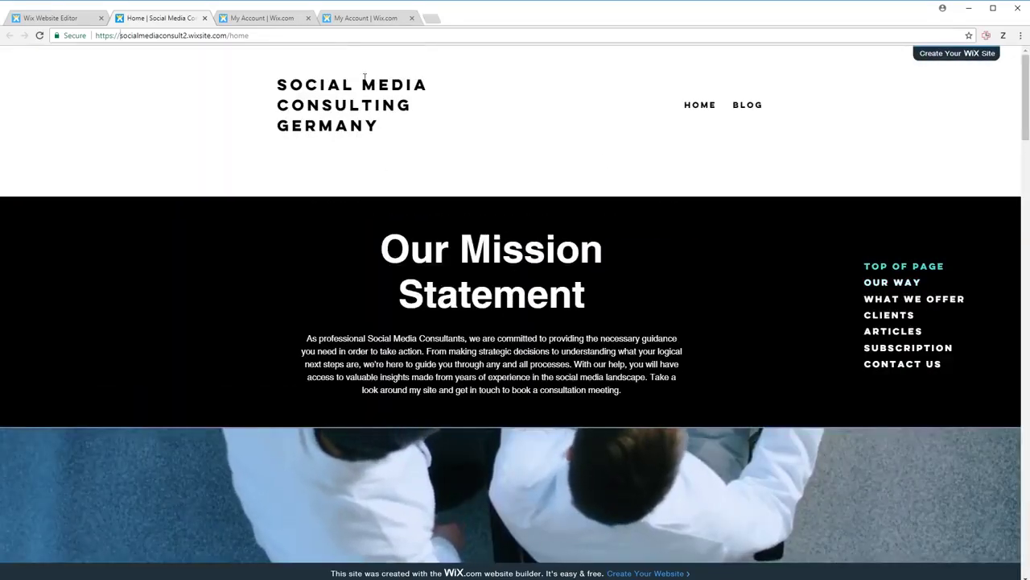
- Dismiss the site-published congratulations message in the editor
{"action": "left_click", "coordinate": [375, 19]}
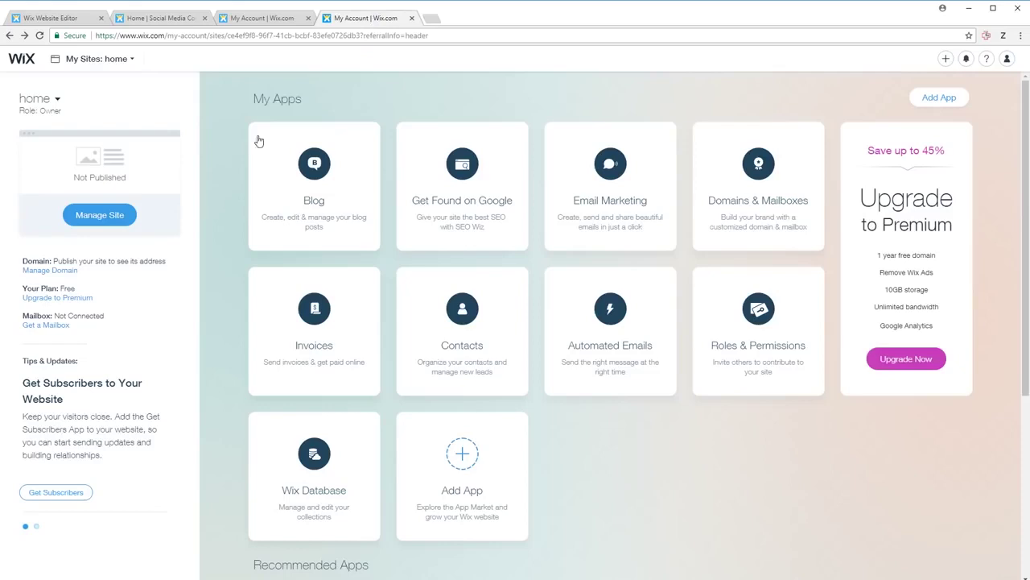
{"action": "left_click", "coordinate": [117, 221]}
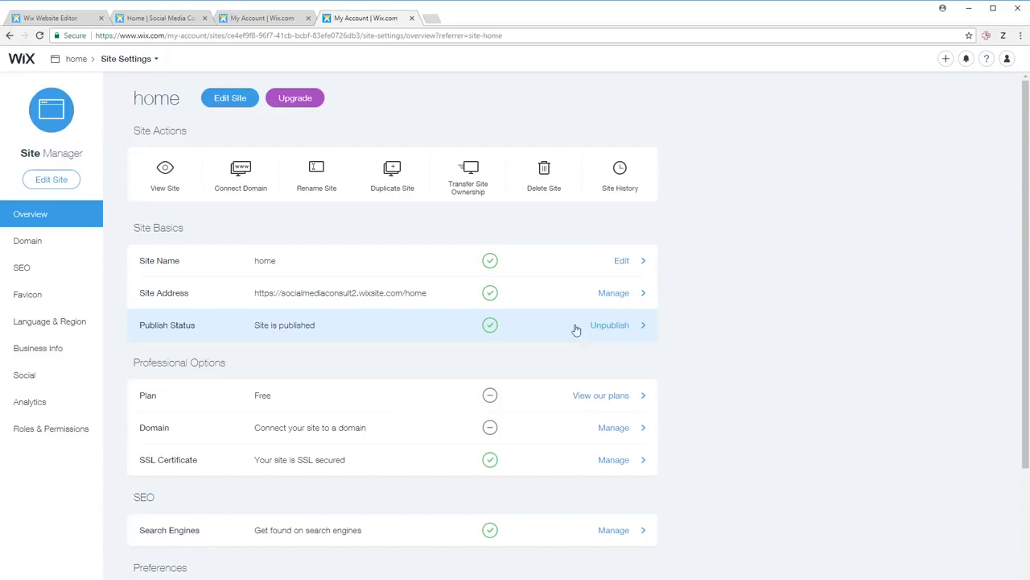
{"action": "left_click", "coordinate": [157, 18]}
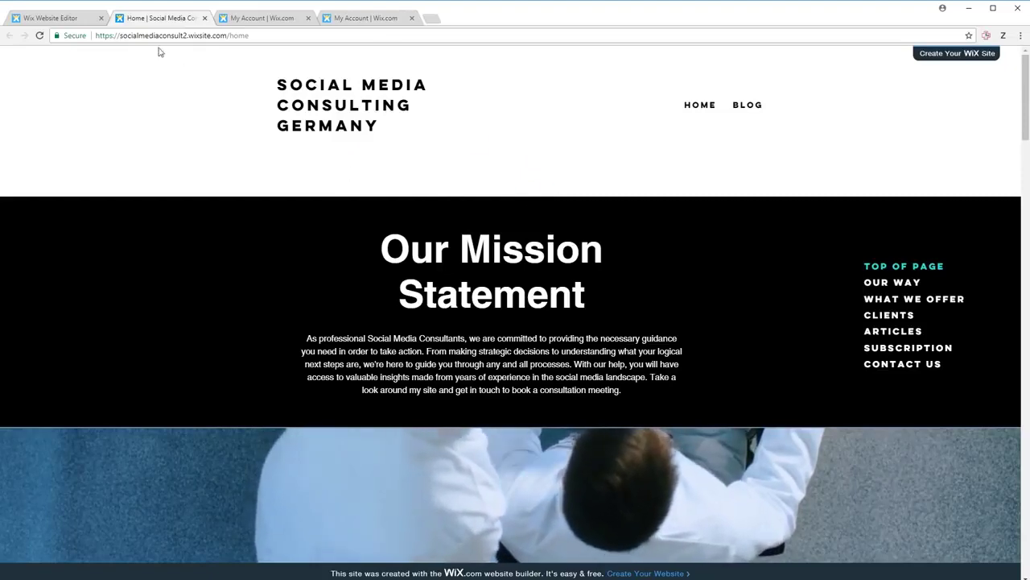
{"action": "left_click", "coordinate": [59, 19]}
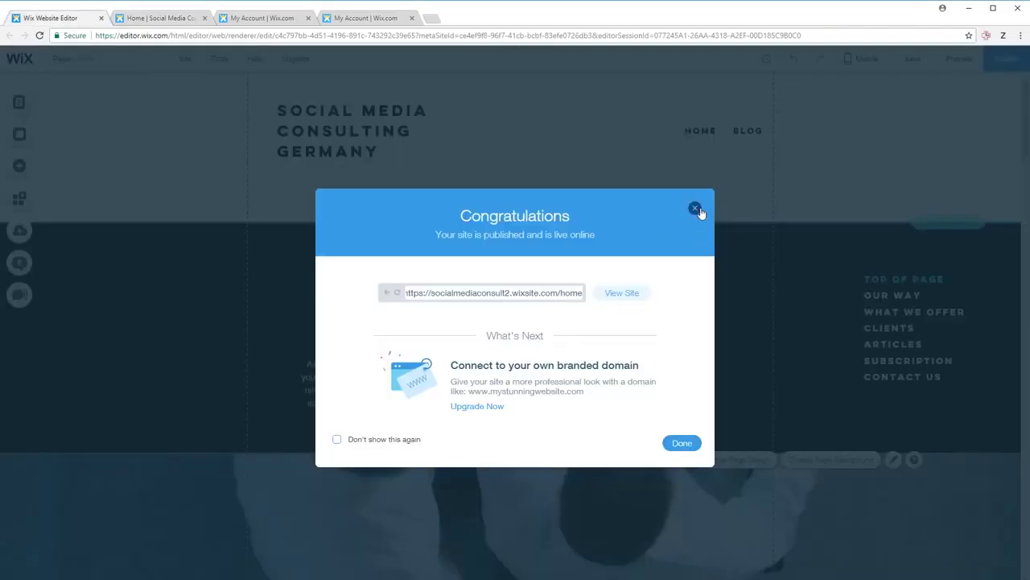
{"action": "left_click", "coordinate": [696, 209]}
- Return to the site's main dashboard and open the premium upgrade options
{"action": "mouse_move", "coordinate": [293, 68]}
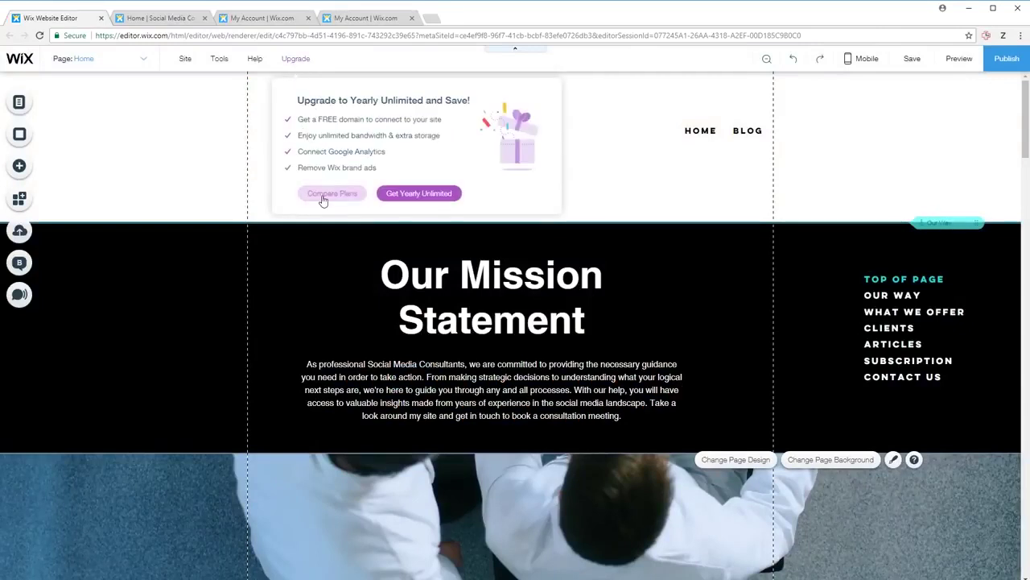
{"action": "left_click", "coordinate": [338, 23]}
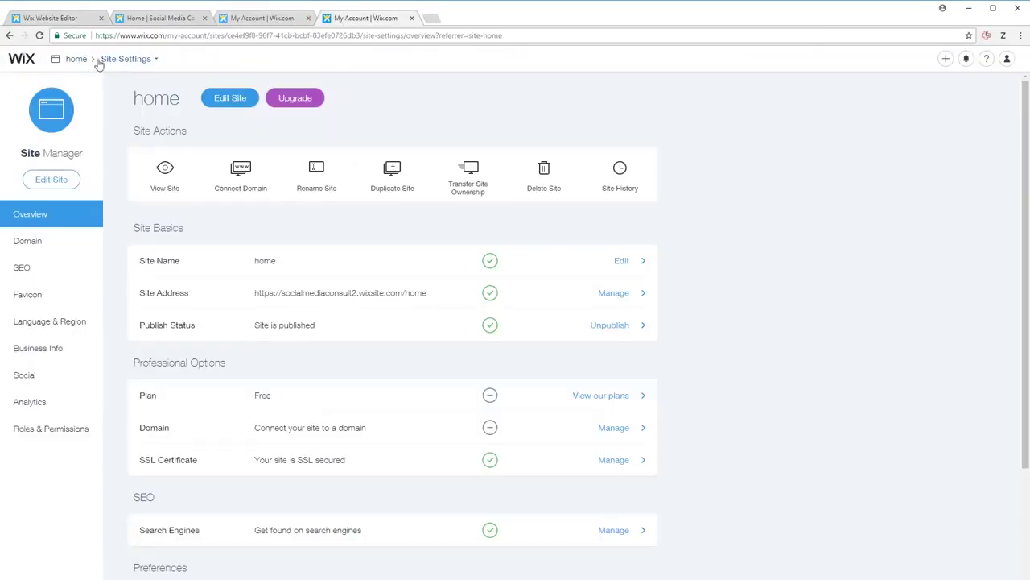
{"action": "left_click", "coordinate": [73, 61]}
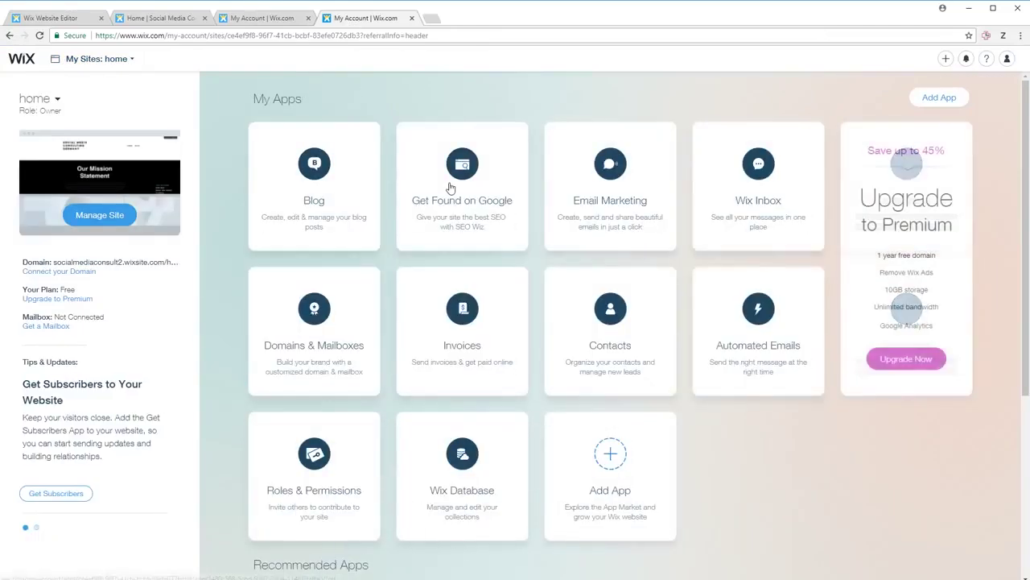
{"action": "left_click", "coordinate": [907, 359]}
- Bring up the premium plan comparison, noting the Combo plan's For Personal Use tagline
{"action": "scroll", "coordinate": [458, 257], "scroll_direction": "down", "scroll_amount": 1}
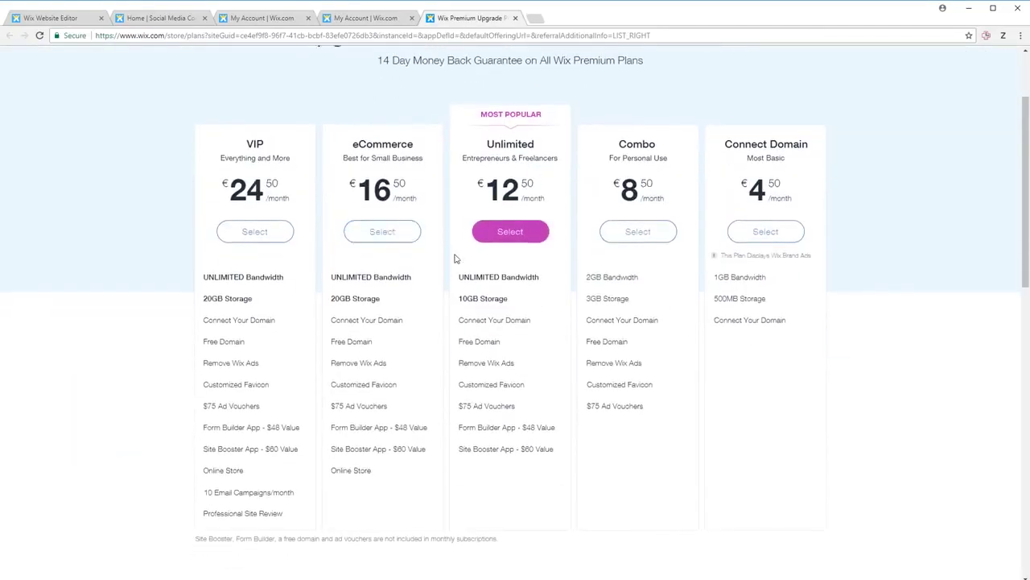
{"action": "left_click", "coordinate": [279, 189]}
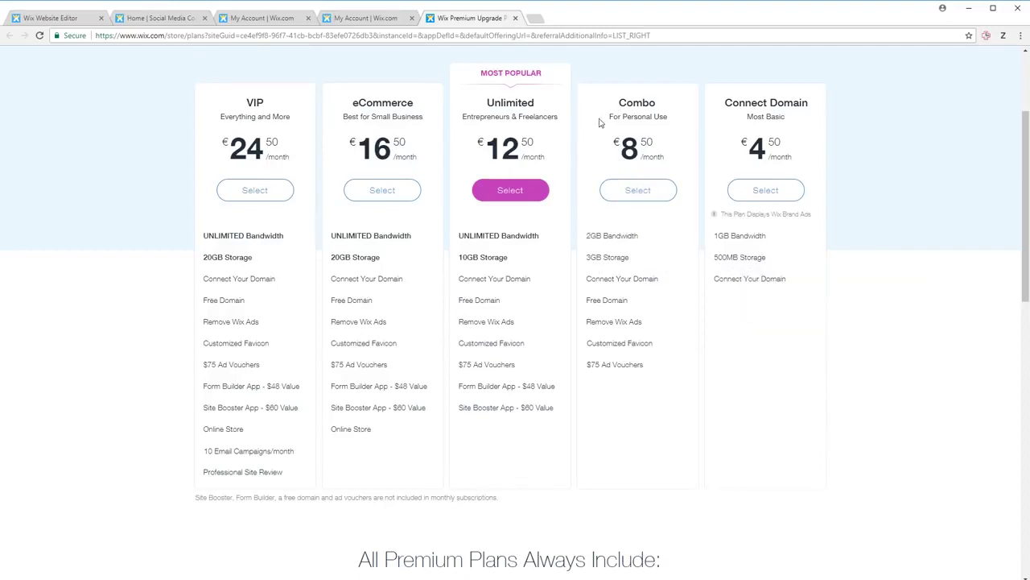
{"action": "left_click_drag", "start_coordinate": [618, 118], "coordinate": [667, 119]}
{"action": "left_click", "coordinate": [668, 119]}
- Read the feature tooltips for the VIP, Unlimited and Combo plans
{"action": "mouse_move", "coordinate": [599, 264]}
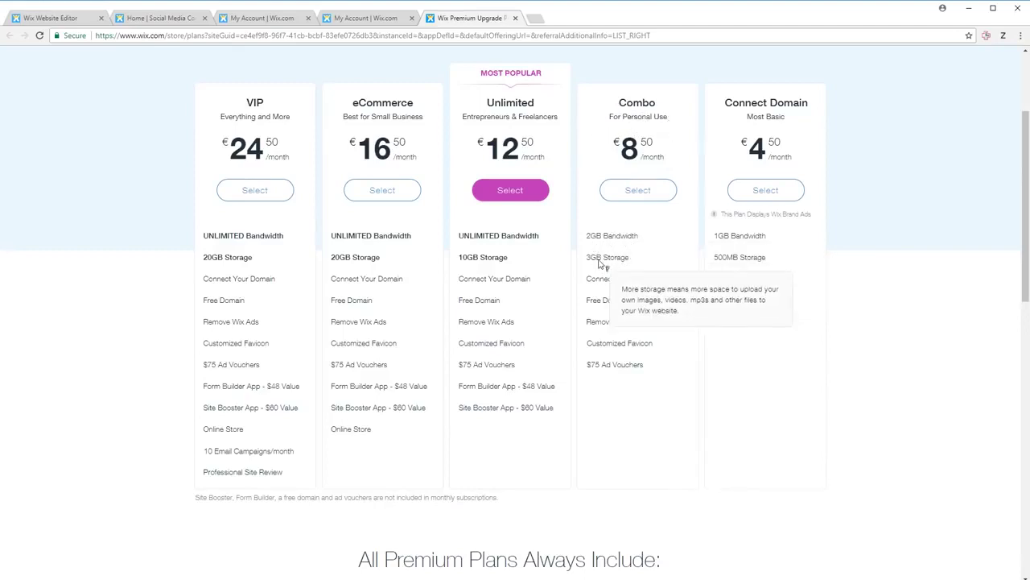
{"action": "mouse_move", "coordinate": [642, 288]}
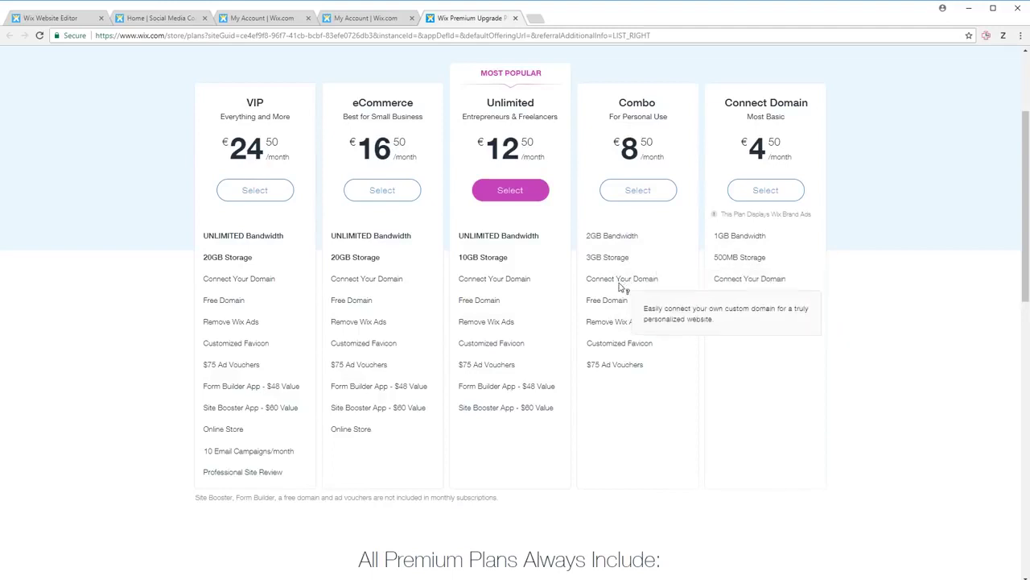
{"action": "mouse_move", "coordinate": [617, 305]}
{"action": "mouse_move", "coordinate": [619, 368]}
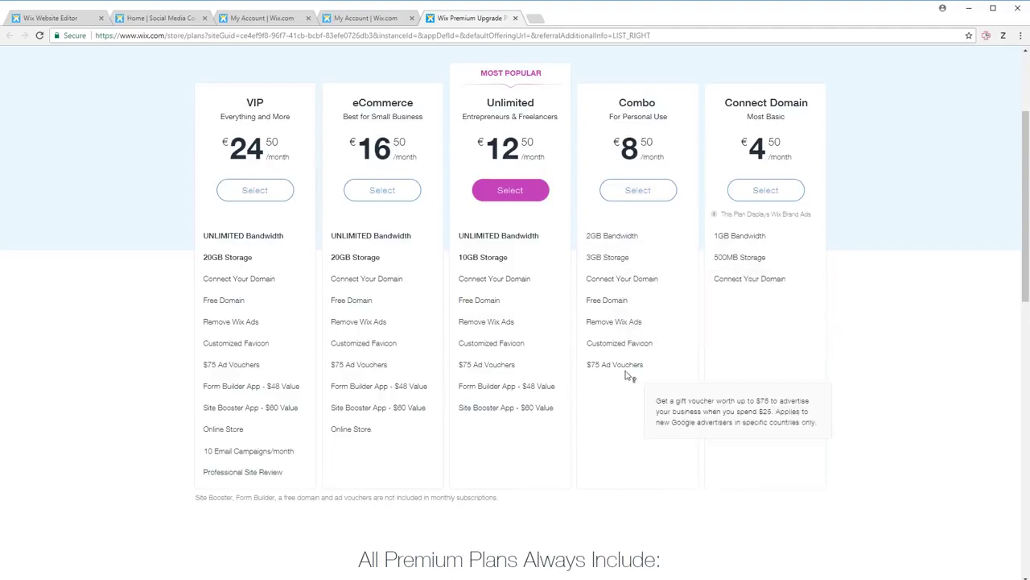
{"action": "mouse_move", "coordinate": [615, 325]}
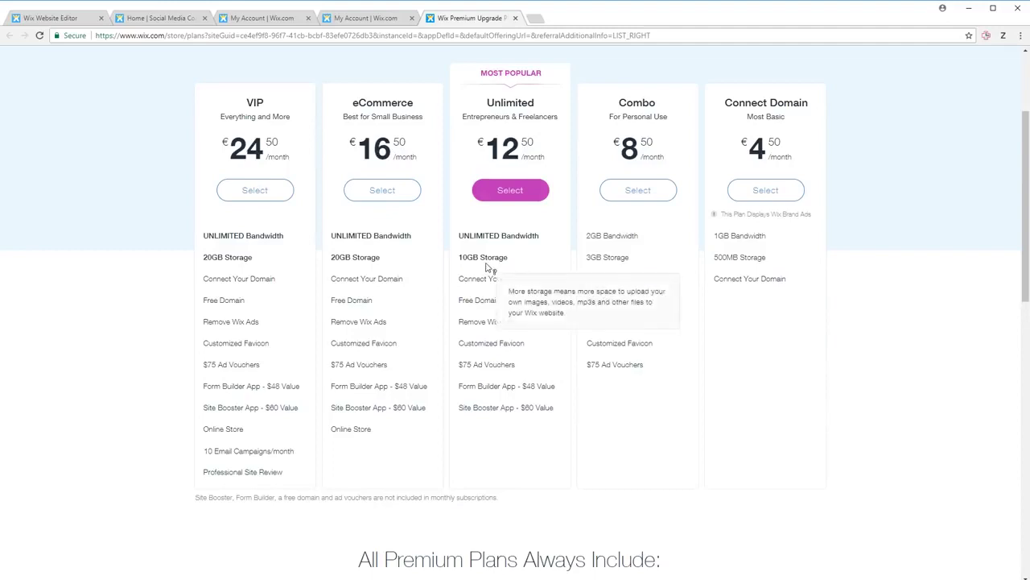
{"action": "mouse_move", "coordinate": [506, 263]}
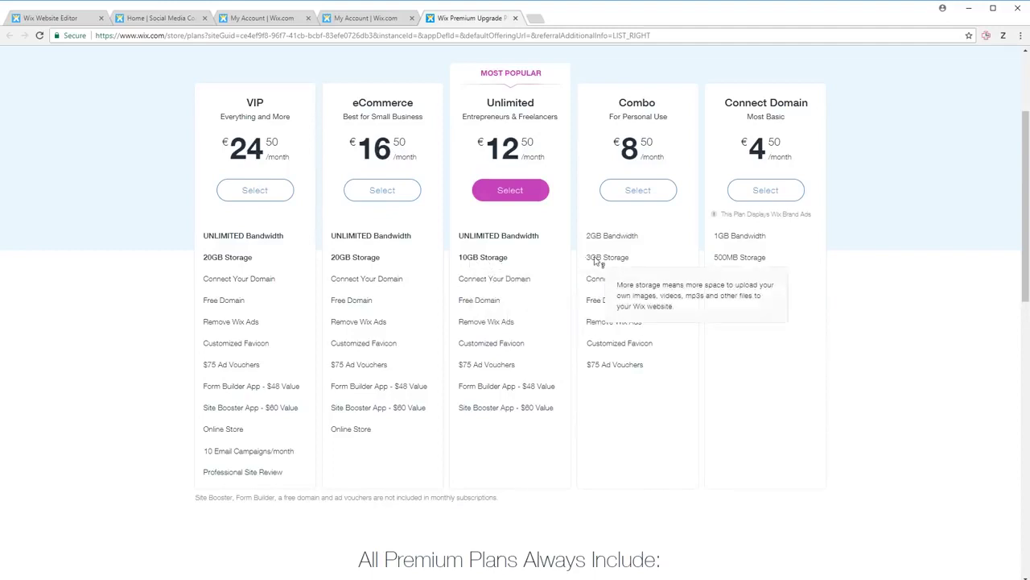
{"action": "mouse_move", "coordinate": [495, 235]}
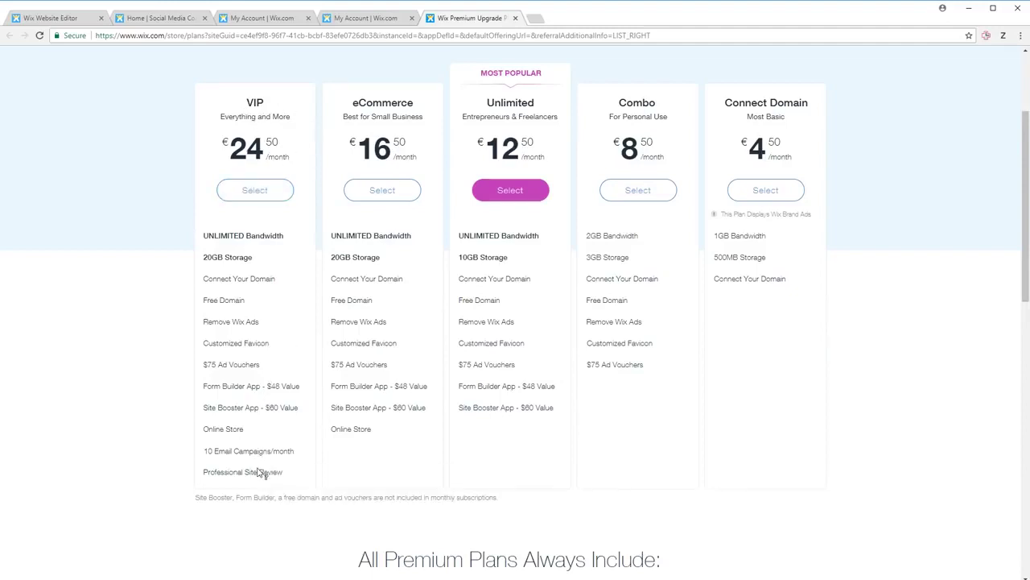
{"action": "mouse_move", "coordinate": [258, 477]}
{"action": "mouse_move", "coordinate": [238, 456]}
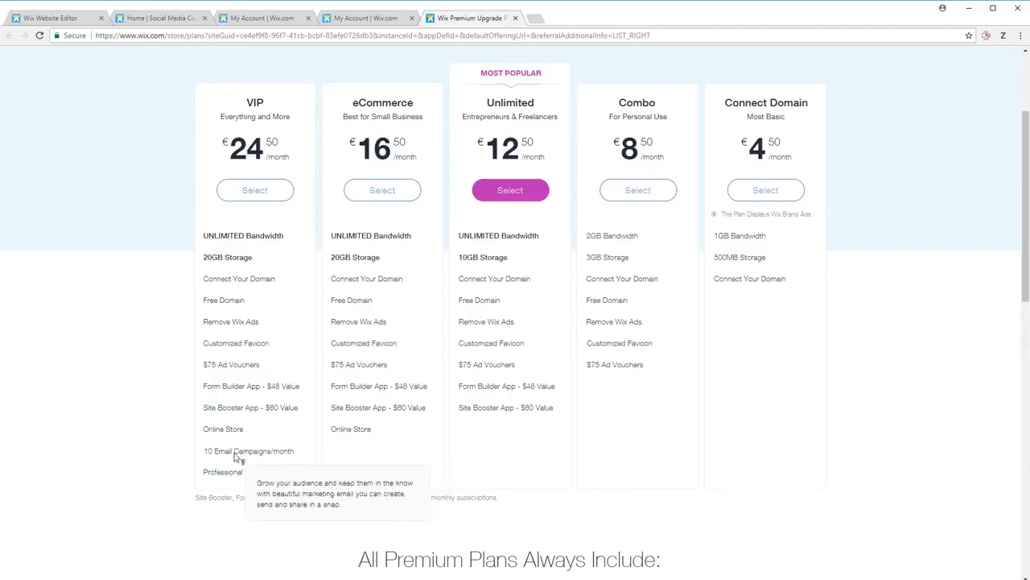
{"action": "mouse_move", "coordinate": [224, 436]}
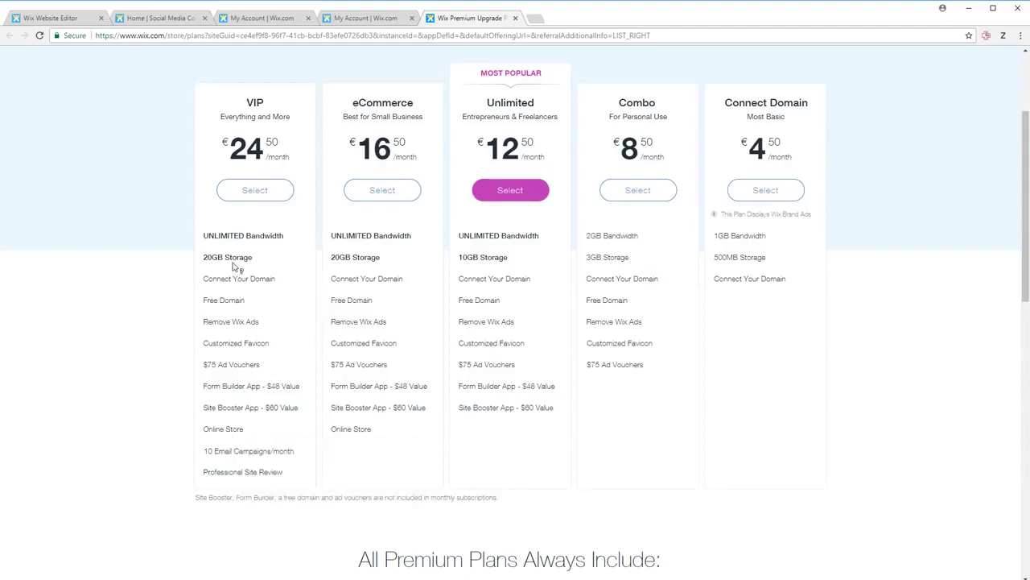
{"action": "mouse_move", "coordinate": [232, 266]}
- Buy the Unlimited plan on a yearly subscription and submit the card payment
{"action": "left_click", "coordinate": [523, 193]}
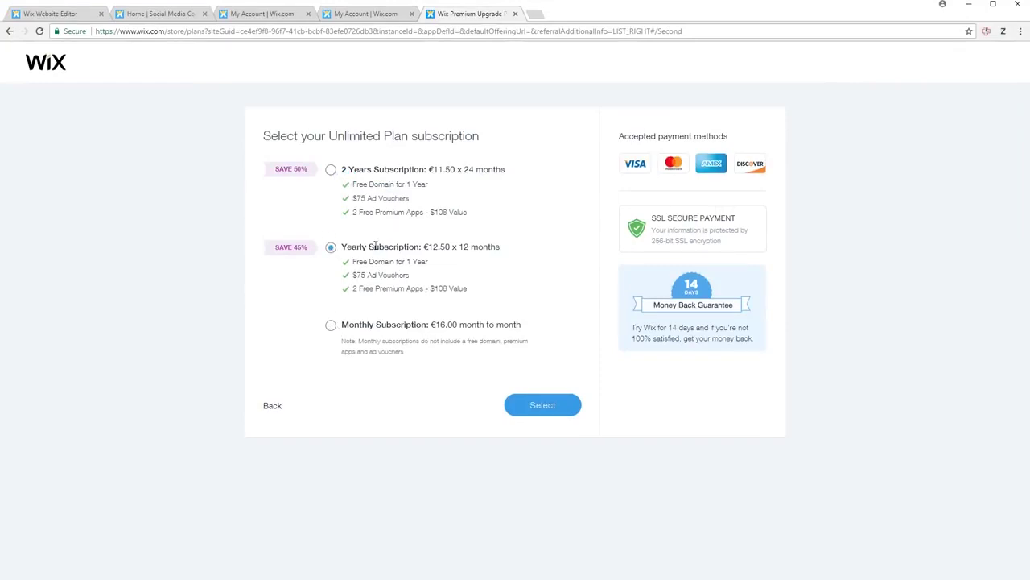
{"action": "left_click", "coordinate": [536, 404]}
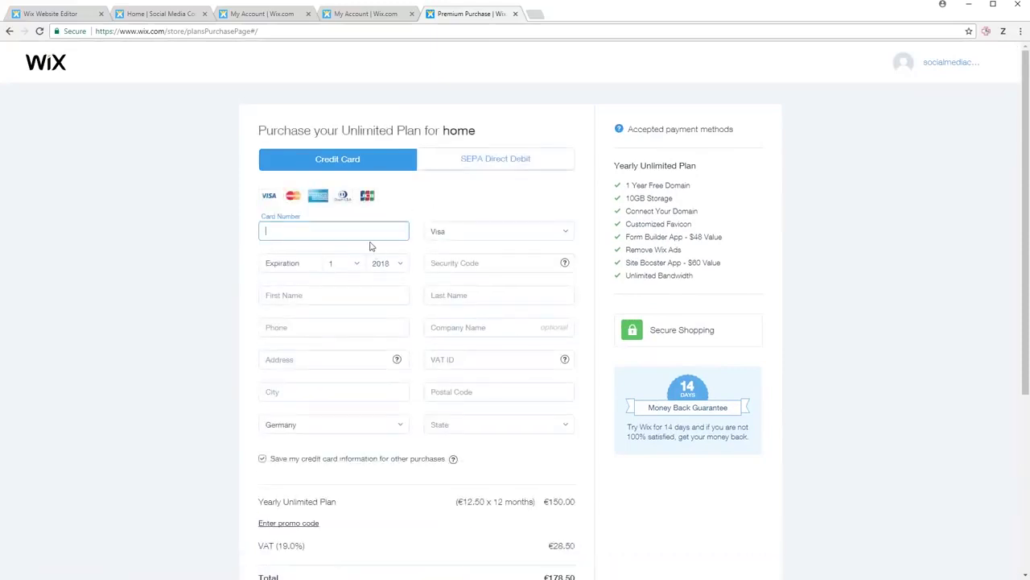
{"action": "scroll", "coordinate": [370, 239], "scroll_direction": "down", "scroll_amount": 1}
{"action": "scroll", "coordinate": [369, 239], "scroll_direction": "down", "scroll_amount": 2}
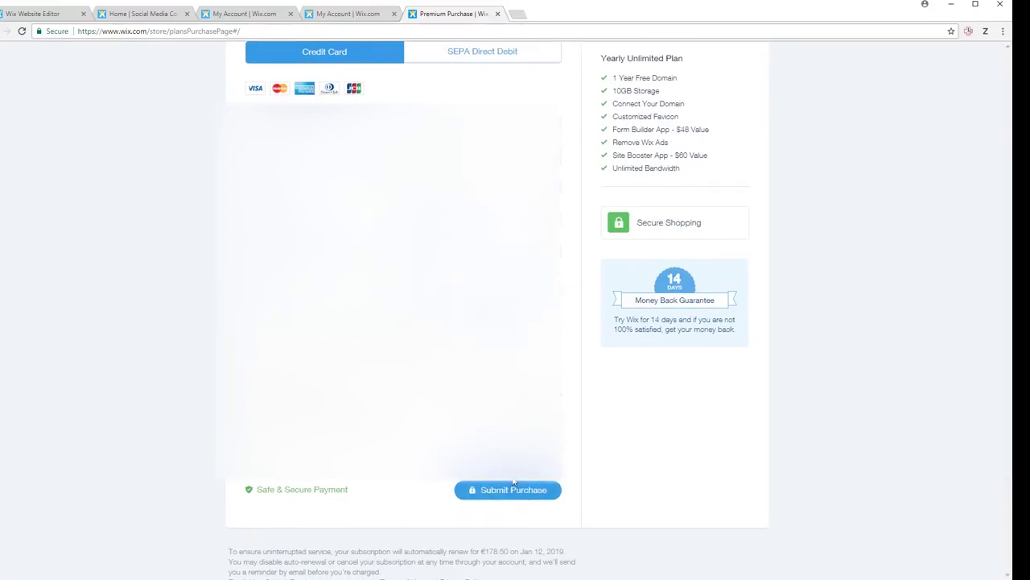
{"action": "left_click", "coordinate": [514, 481]}
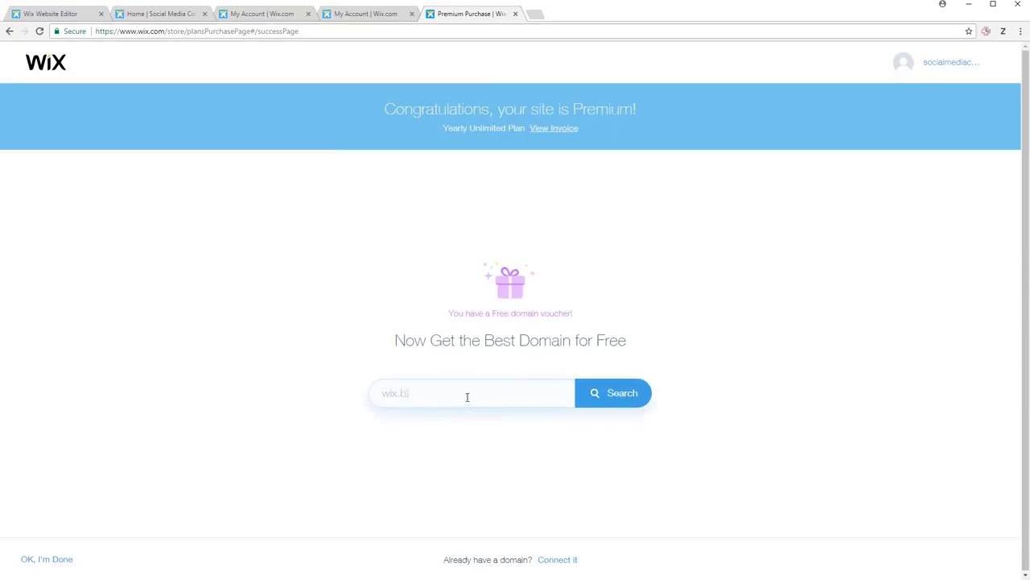
- Search for socialmediaconsultinggermany.com and claim the available .com domain
{"action": "left_click", "coordinate": [400, 398]}
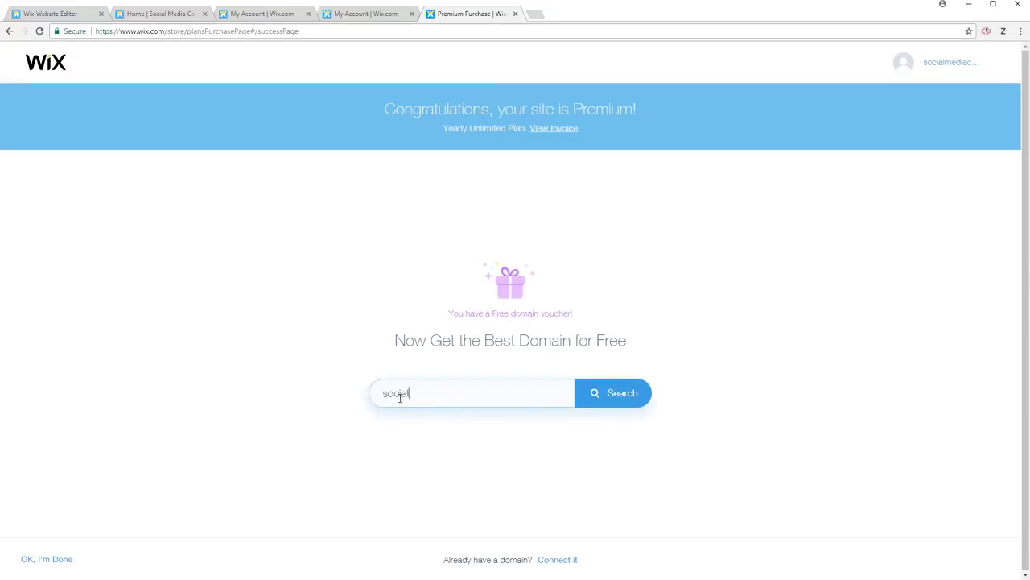
{"action": "type", "text": "socialmediaconsultinggerma"}
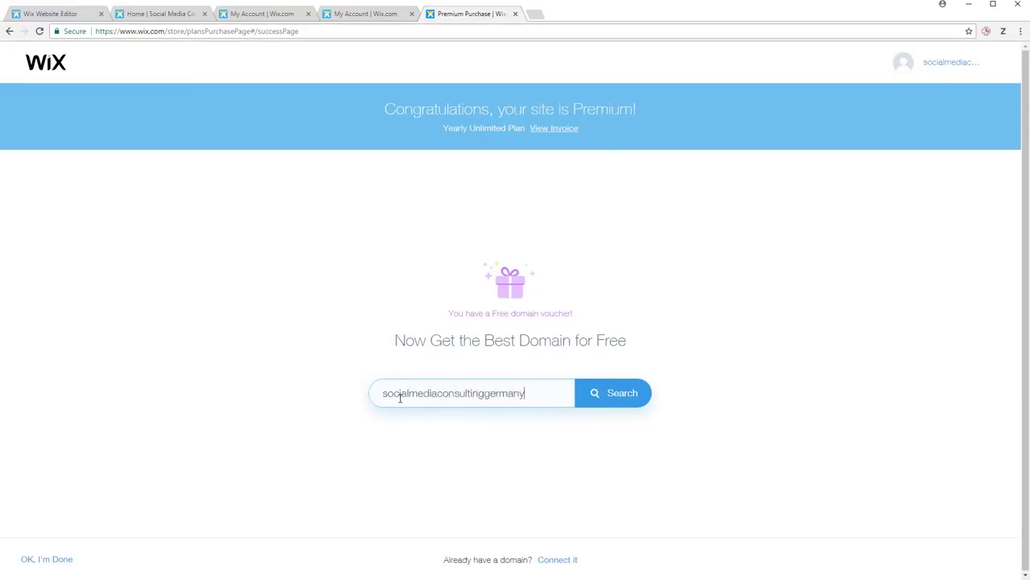
{"action": "type", "text": "ny"}
{"action": "key", "text": "Return"}
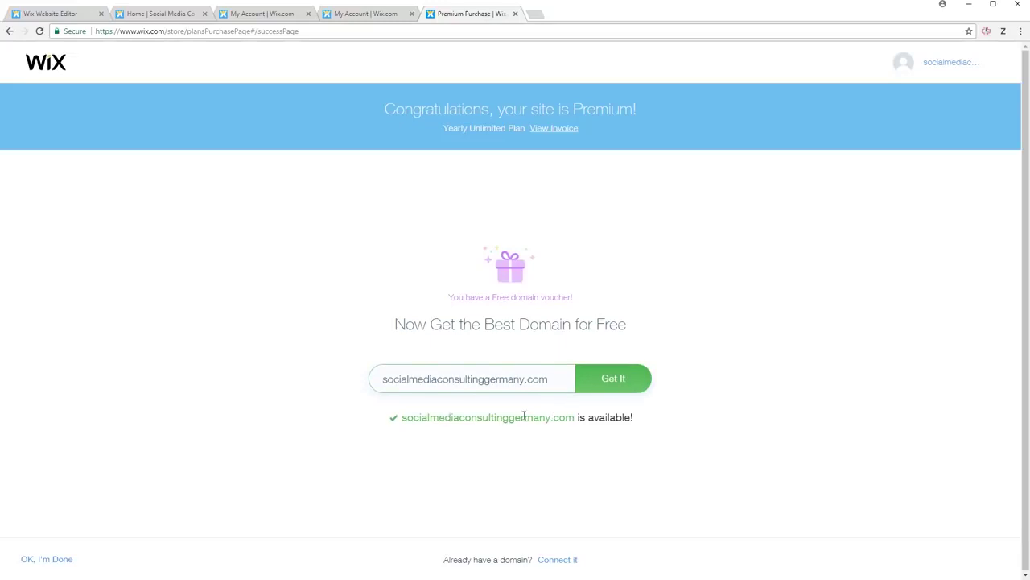
{"action": "left_click", "coordinate": [615, 389]}
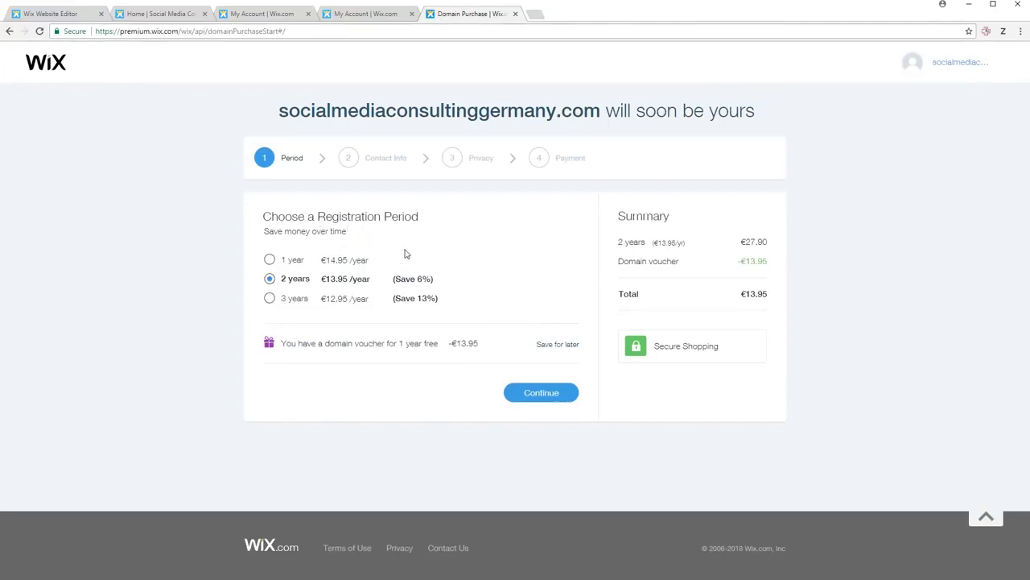
- Choose a 1-year registration period and continue past the contact information
{"action": "left_click", "coordinate": [270, 256]}
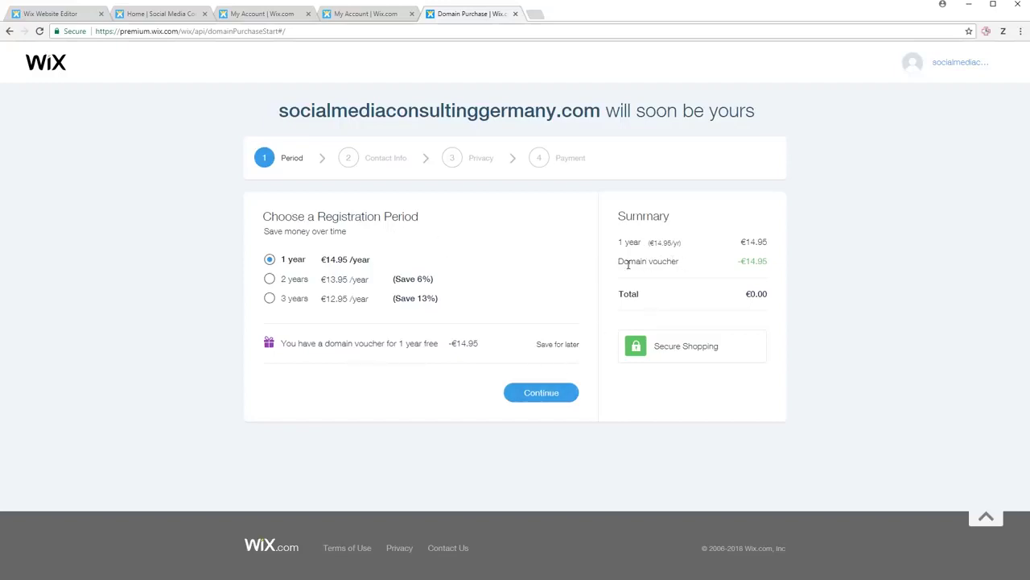
{"action": "left_click", "coordinate": [271, 280]}
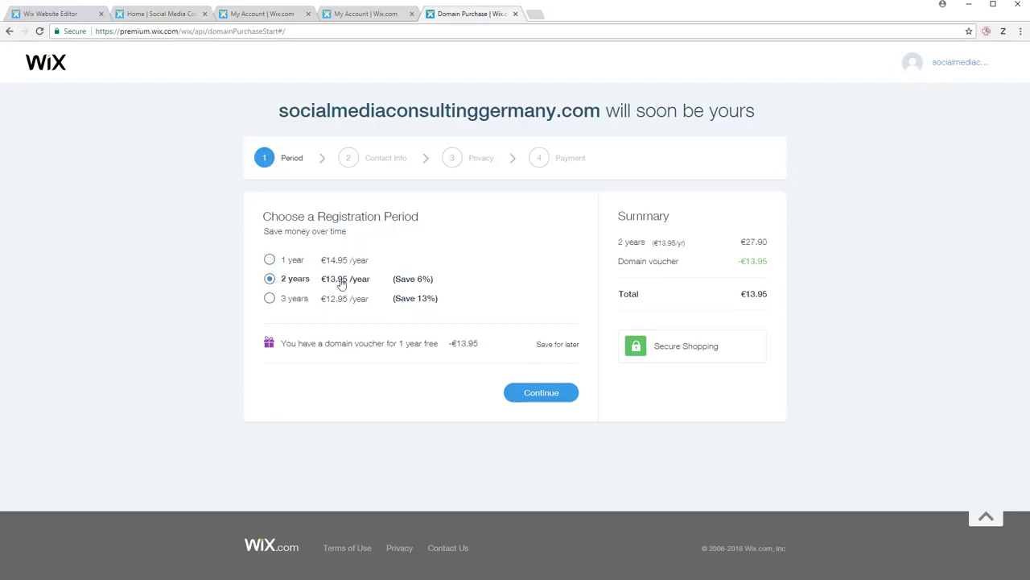
{"action": "left_click", "coordinate": [269, 259]}
{"action": "left_click", "coordinate": [541, 392]}
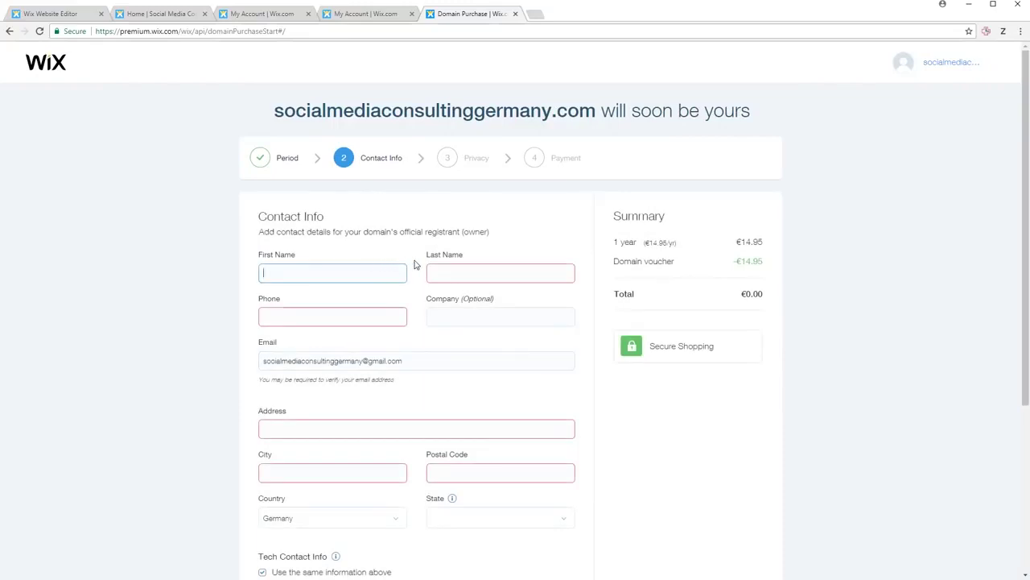
{"action": "scroll", "coordinate": [415, 264], "scroll_direction": "down", "scroll_amount": 3}
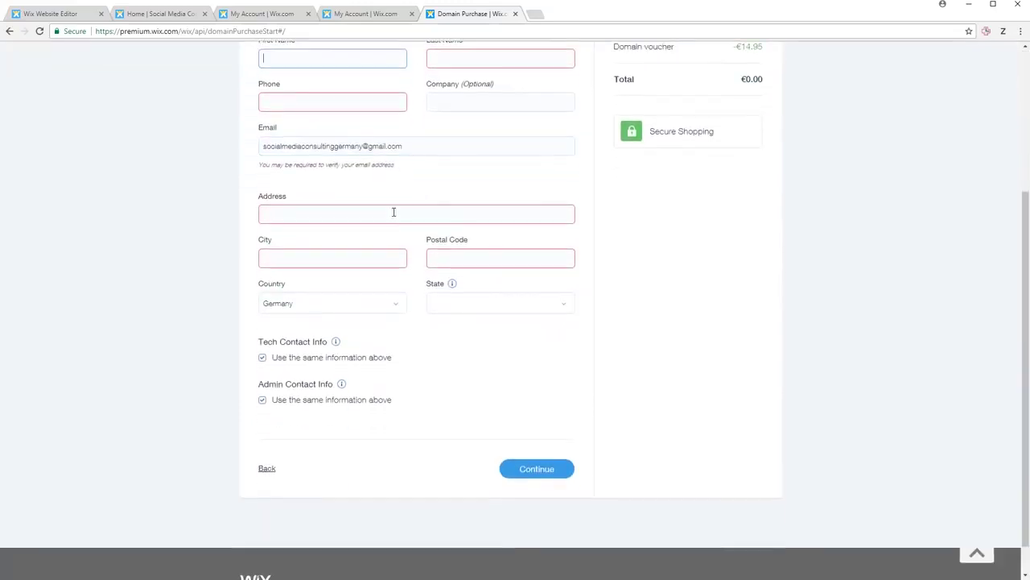
{"action": "scroll", "coordinate": [351, 143], "scroll_direction": "up", "scroll_amount": 1}
{"action": "scroll", "coordinate": [350, 120], "scroll_direction": "down", "scroll_amount": 2}
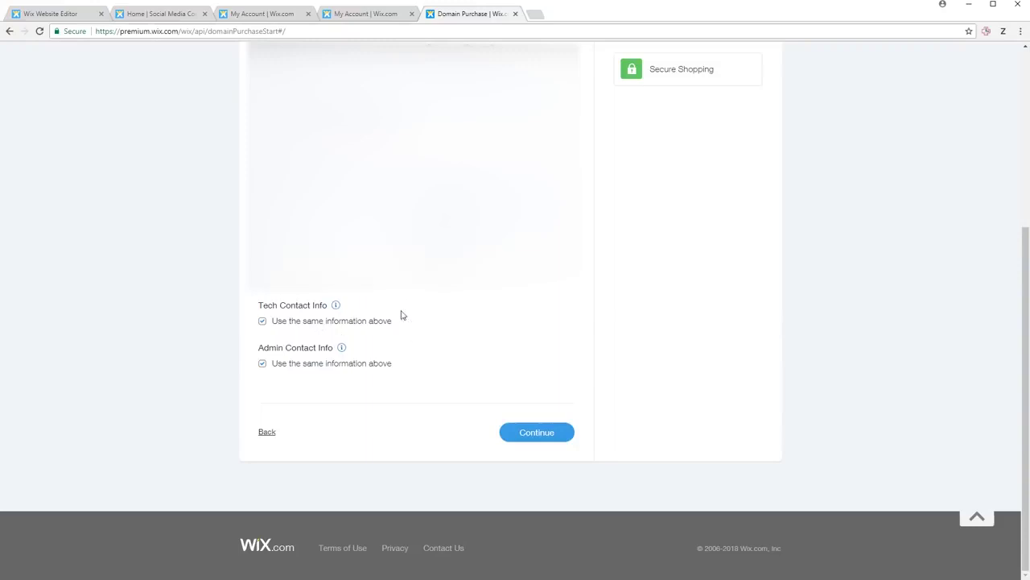
{"action": "left_click", "coordinate": [542, 421]}
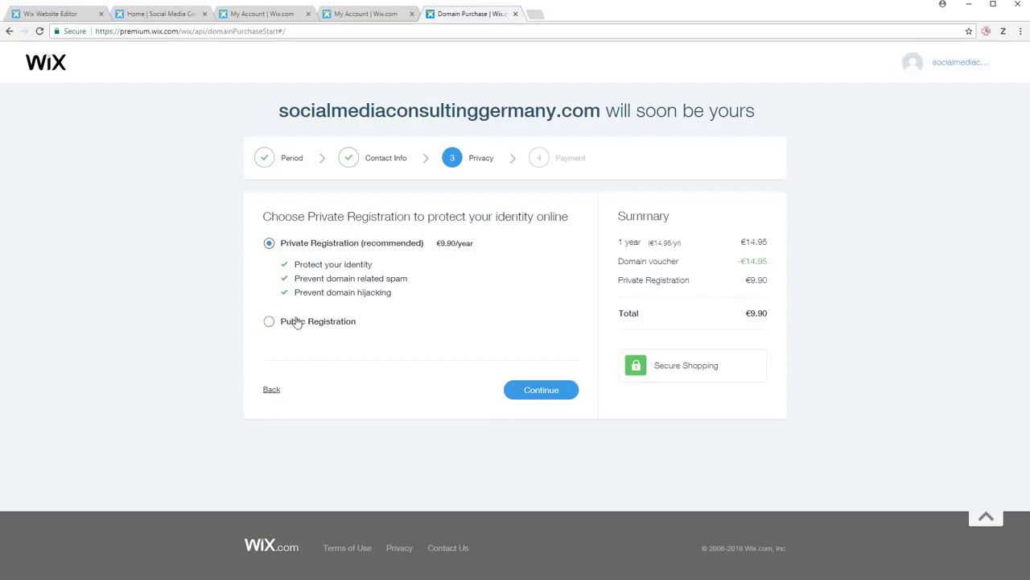
- Keep private registration and submit the €9.90 domain purchase
{"action": "left_click", "coordinate": [296, 322]}
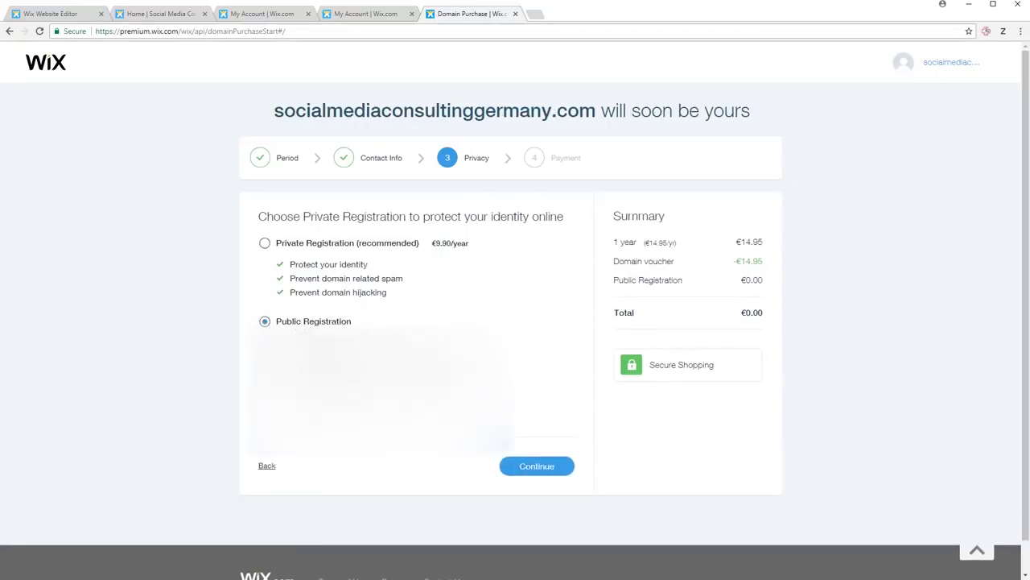
{"action": "left_click", "coordinate": [299, 244]}
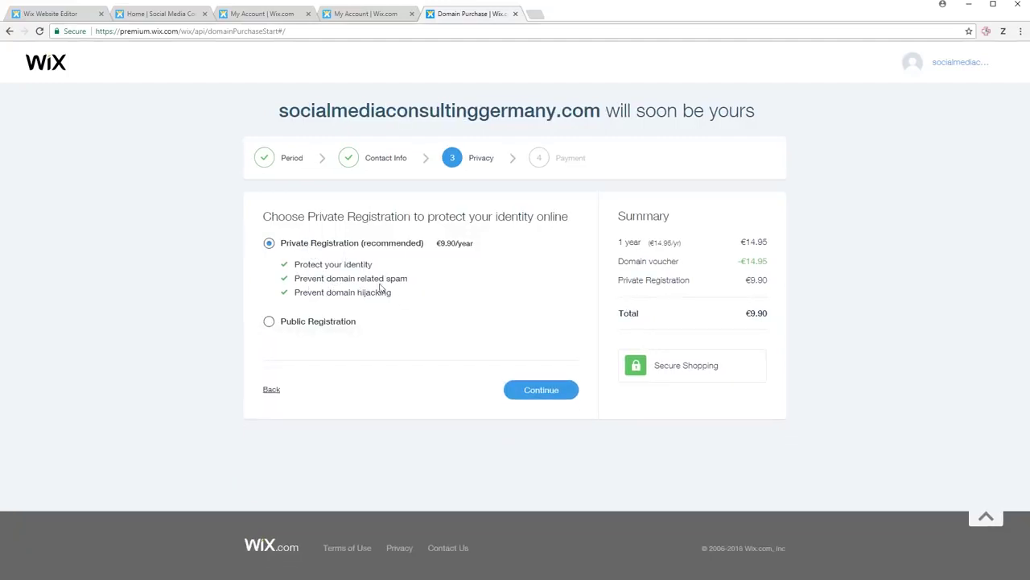
{"action": "left_click", "coordinate": [533, 391]}
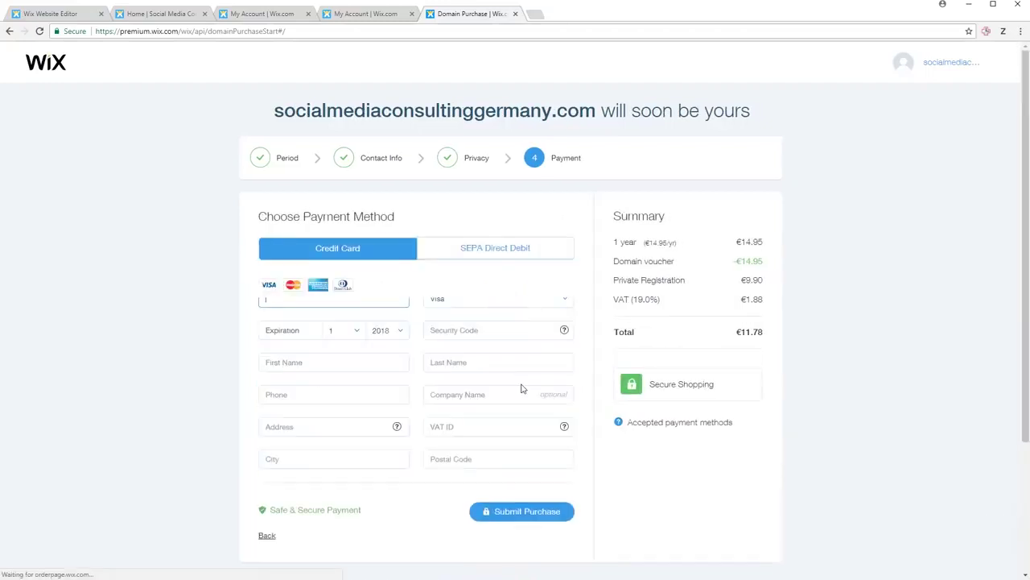
{"action": "scroll", "coordinate": [384, 269], "scroll_direction": "down", "scroll_amount": 2}
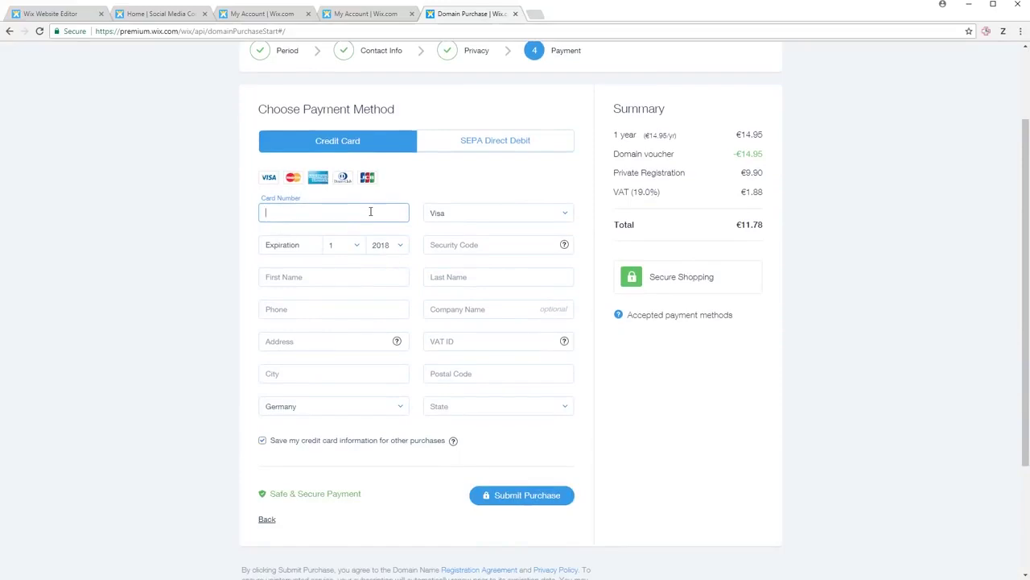
{"action": "left_click", "coordinate": [522, 497]}
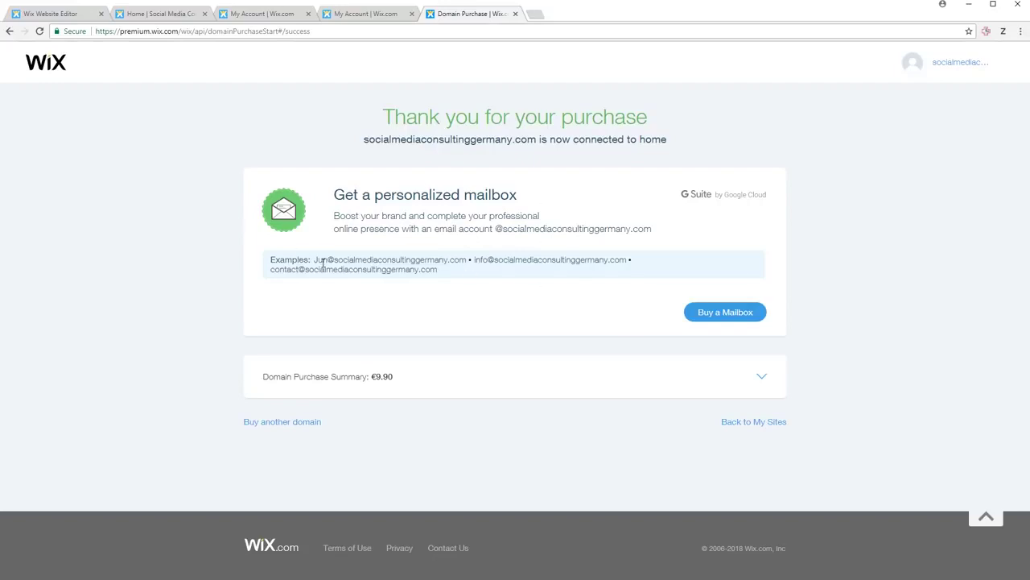
- Go back to the site's dashboard and open a blank browser tab
{"action": "left_click", "coordinate": [741, 424]}
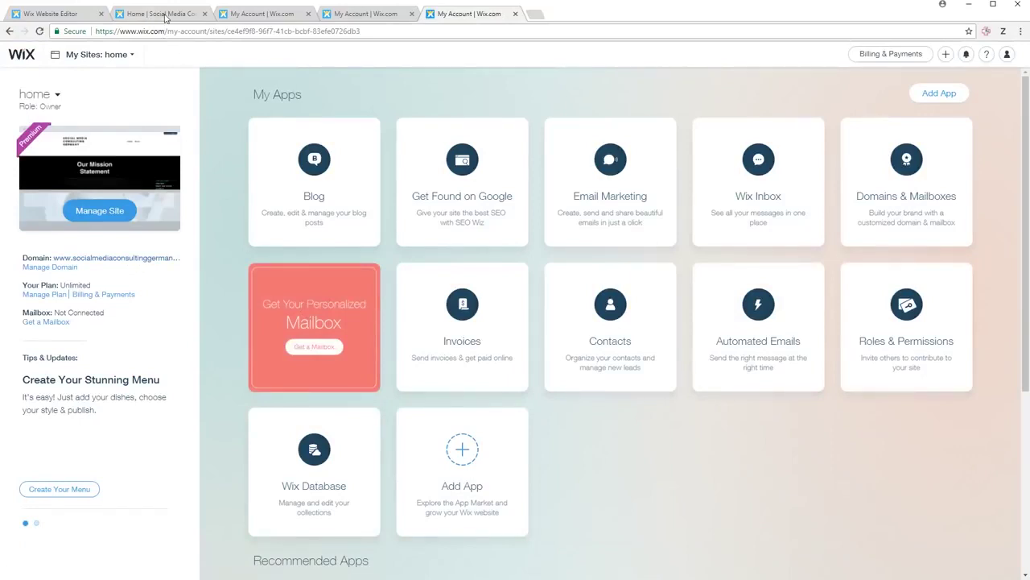
{"action": "left_click", "coordinate": [534, 15]}
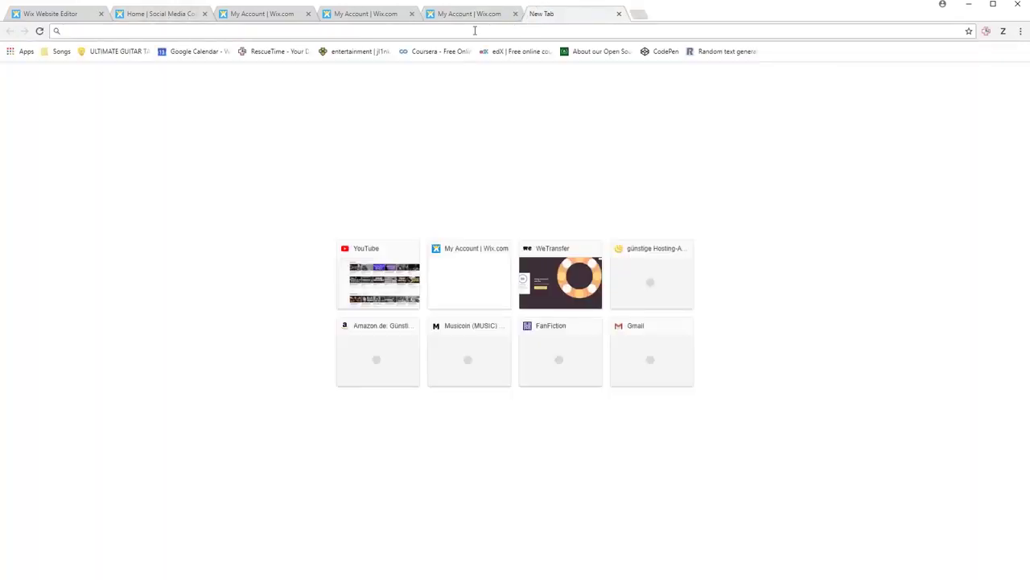
- Try loading socialmediaconsultinggermany.com twice, then close the unreachable page's tab
{"action": "type", "text": "social"}
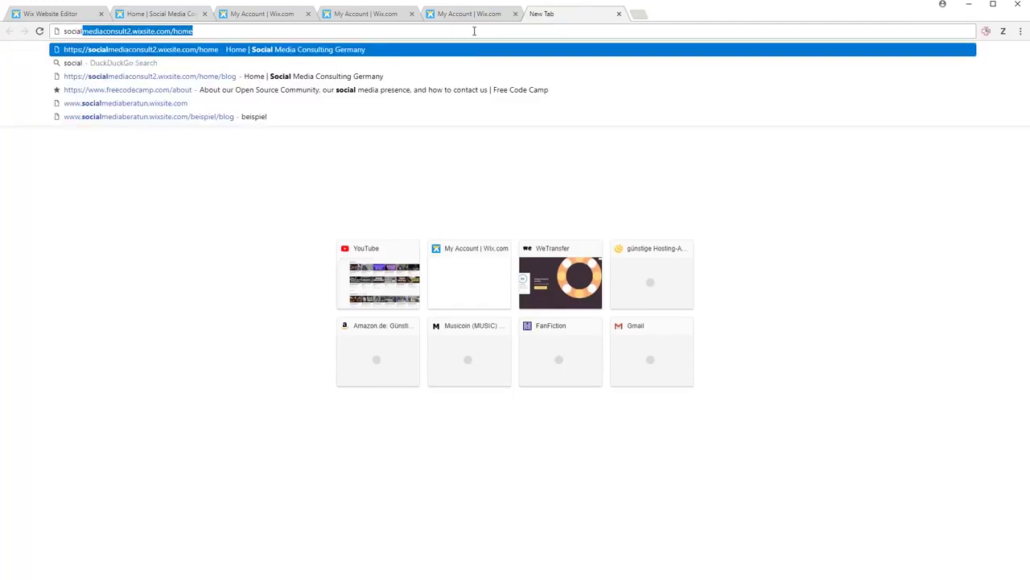
{"action": "type", "text": "mediac"}
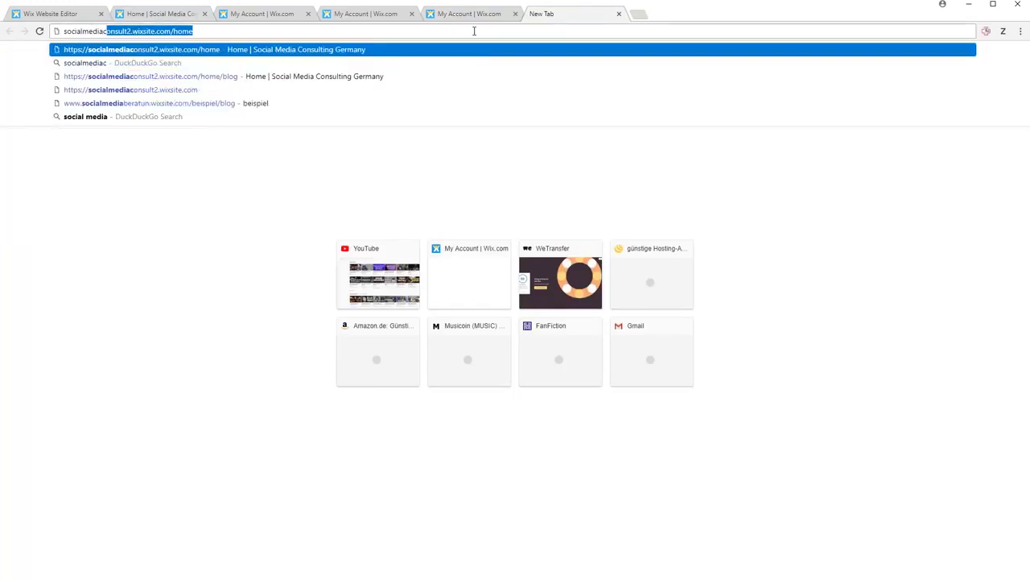
{"action": "type", "text": "onsultingge"}
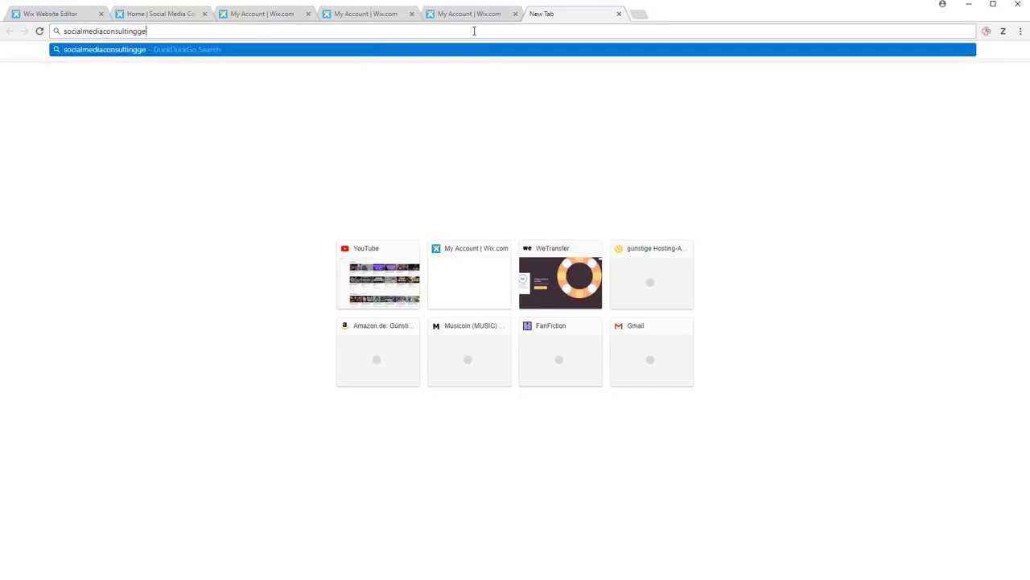
{"action": "type", "text": "rmany.com"}
{"action": "key", "text": "Return"}
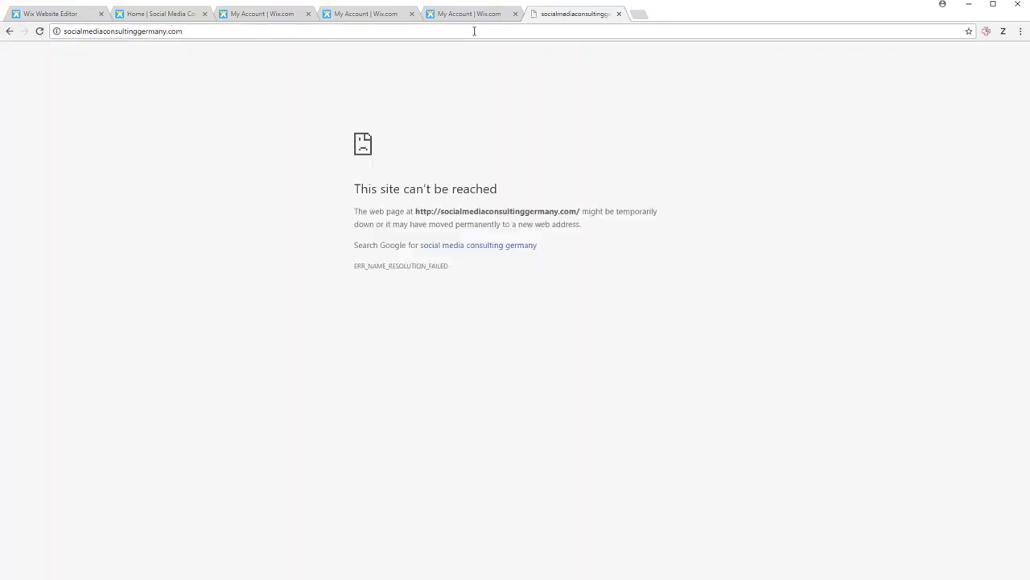
{"action": "left_click", "coordinate": [474, 30]}
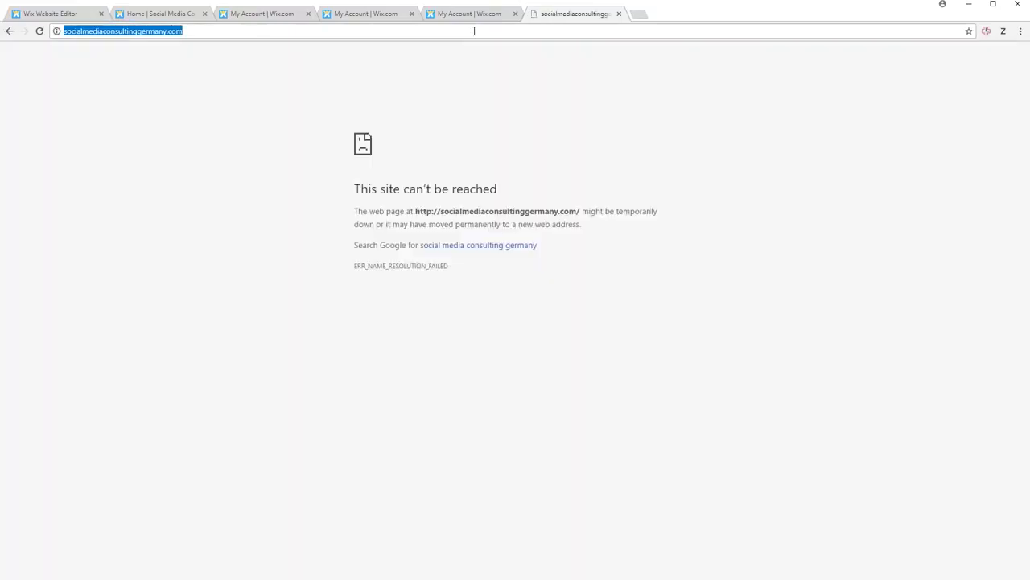
{"action": "key", "text": "Return"}
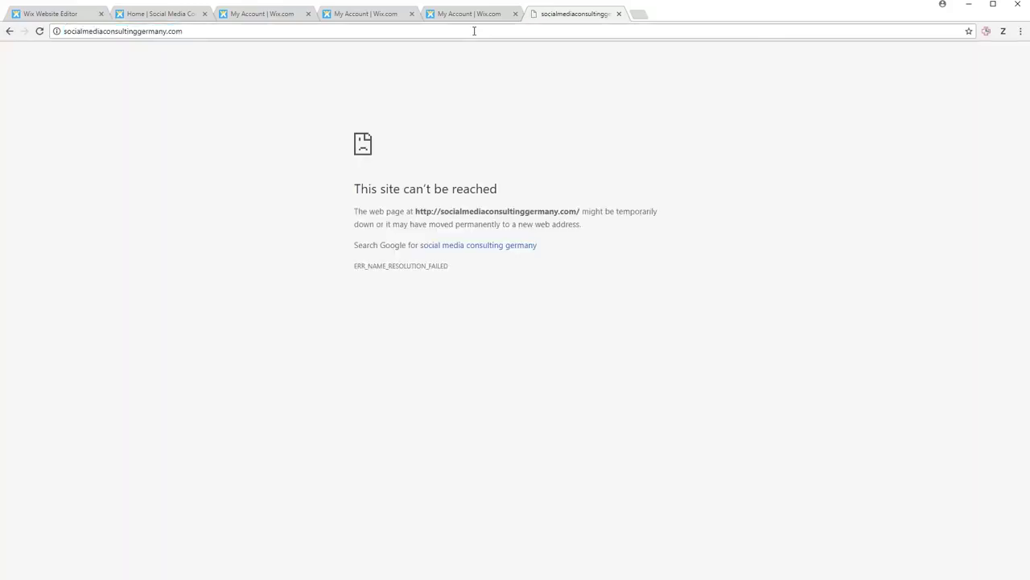
{"action": "left_click", "coordinate": [618, 14]}
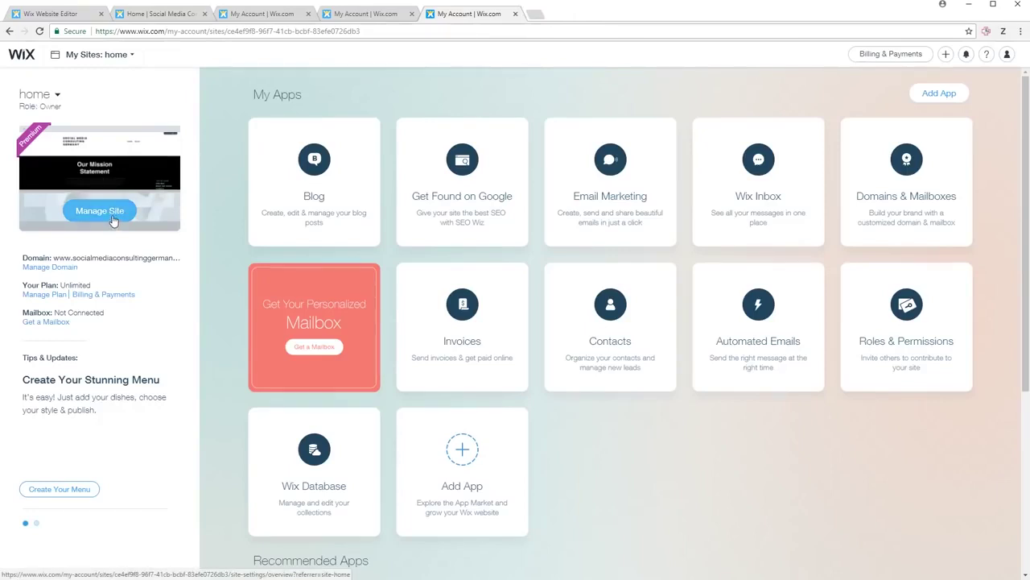
- Upload Logo.jpg, the yellow VMIG logo, and apply it as the site's favicon
{"action": "left_click", "coordinate": [112, 219]}
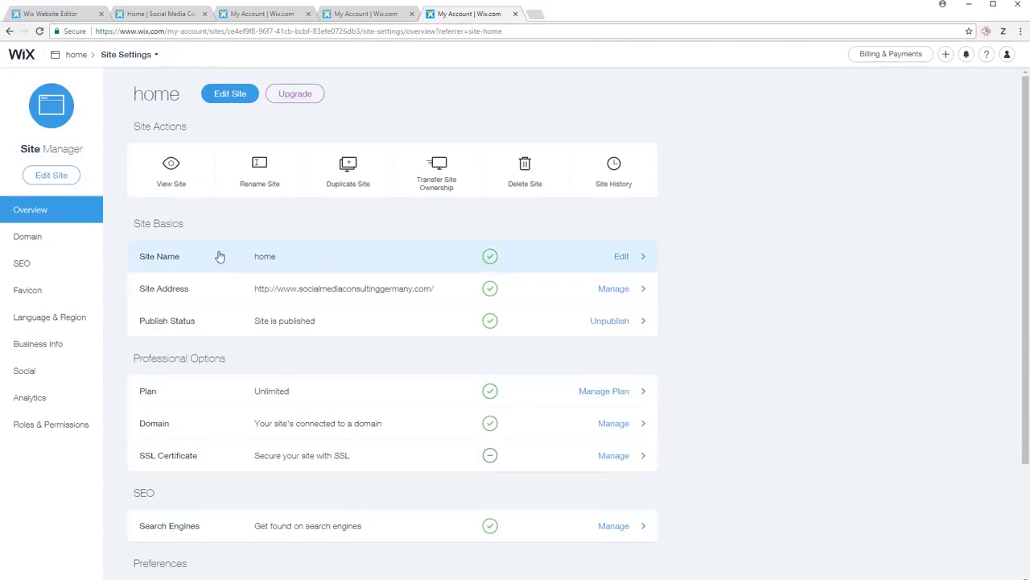
{"action": "left_click", "coordinate": [54, 292]}
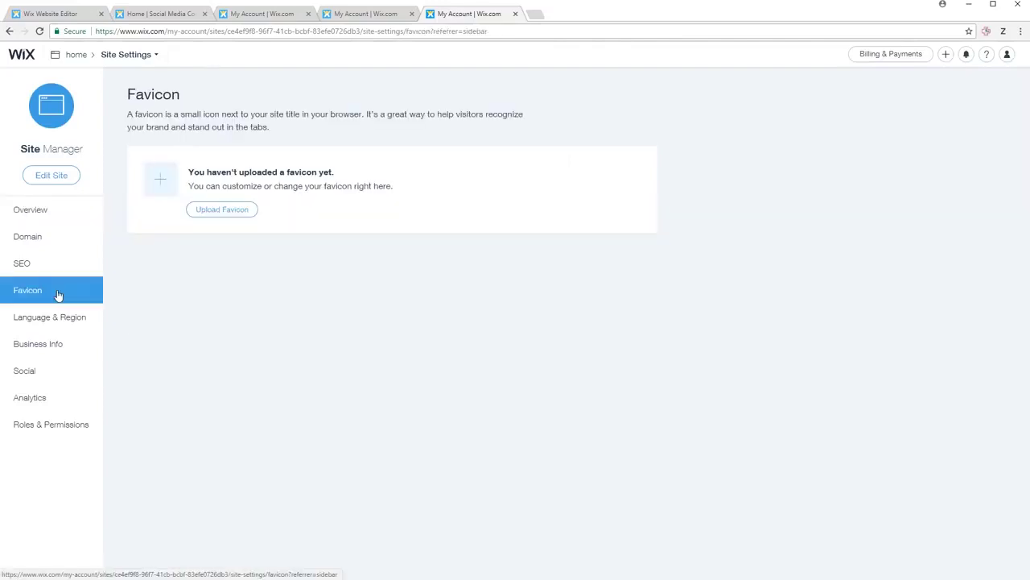
{"action": "left_click", "coordinate": [211, 211]}
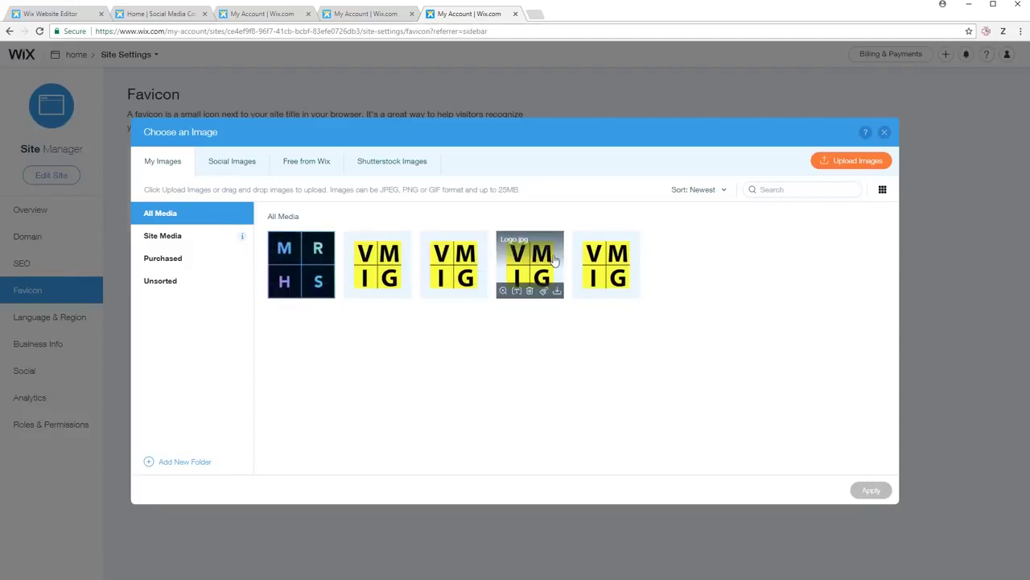
{"action": "left_click", "coordinate": [617, 262]}
{"action": "left_click", "coordinate": [868, 489]}
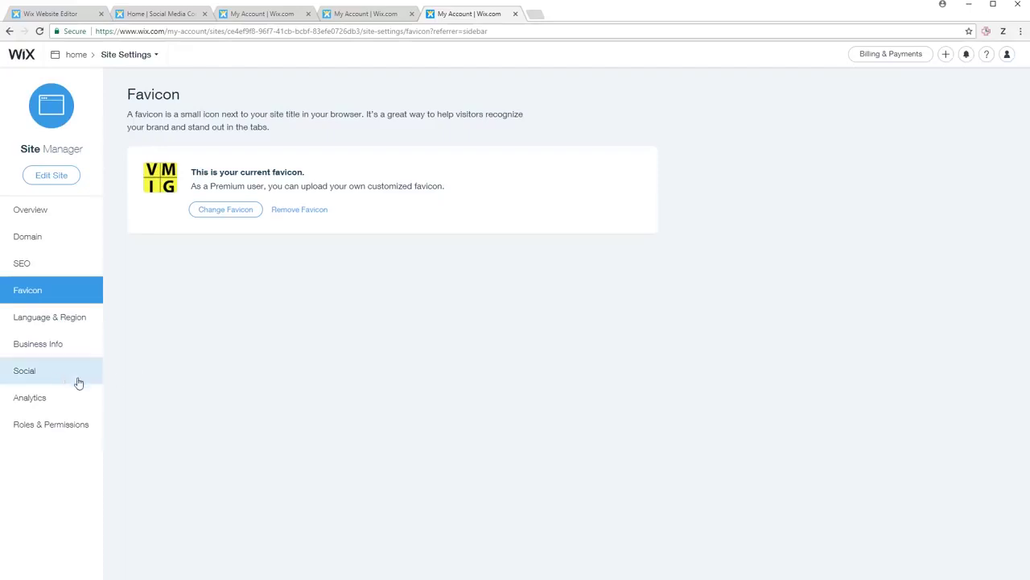
{"action": "left_click", "coordinate": [62, 402]}
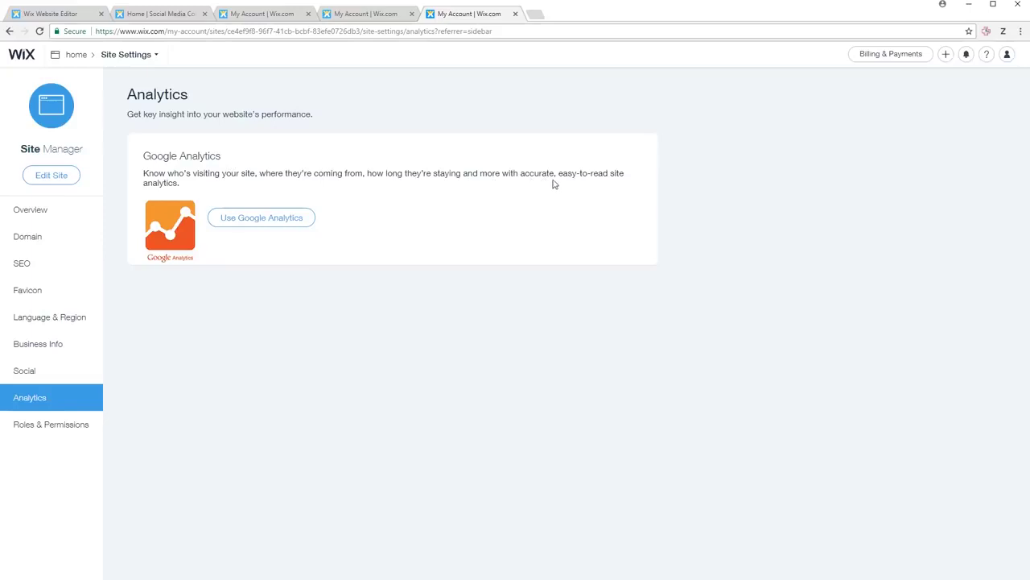
- Open the Tracking ID field on socialmediaconsultinggermany.com's Analytics tab, with Google Analytics in a background tab
{"action": "left_click", "coordinate": [264, 218]}
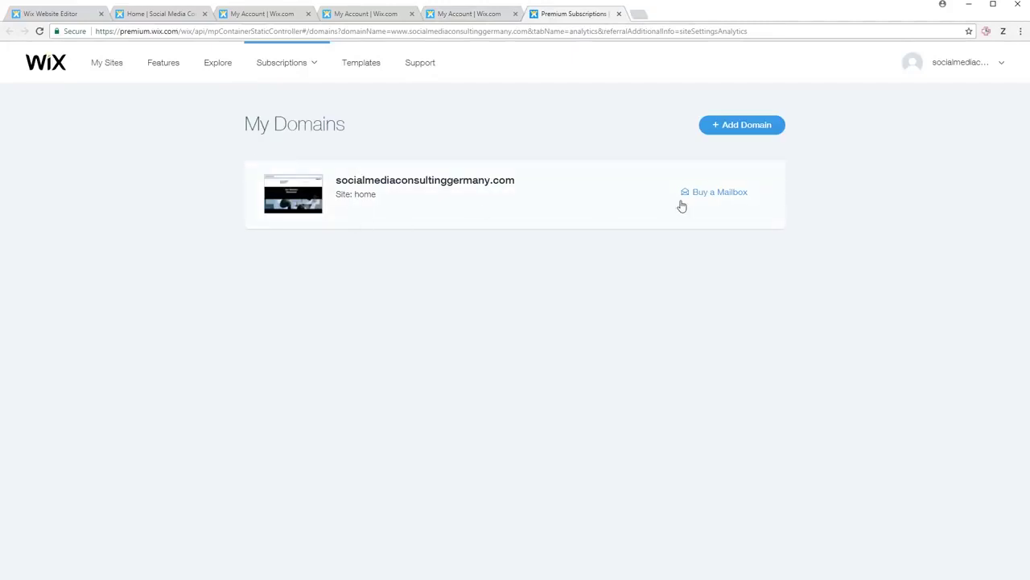
{"action": "left_click", "coordinate": [368, 197]}
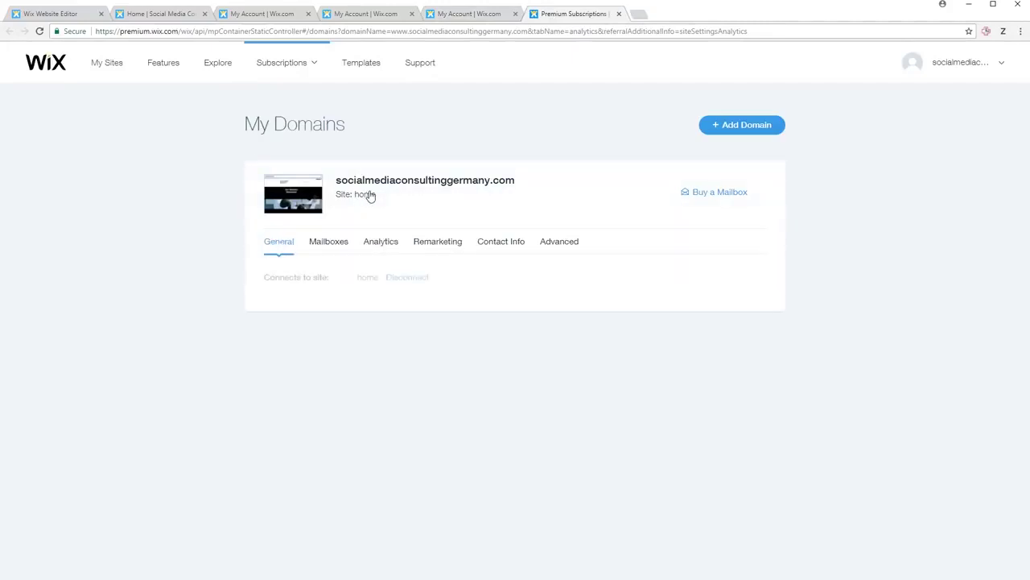
{"action": "left_click", "coordinate": [385, 244]}
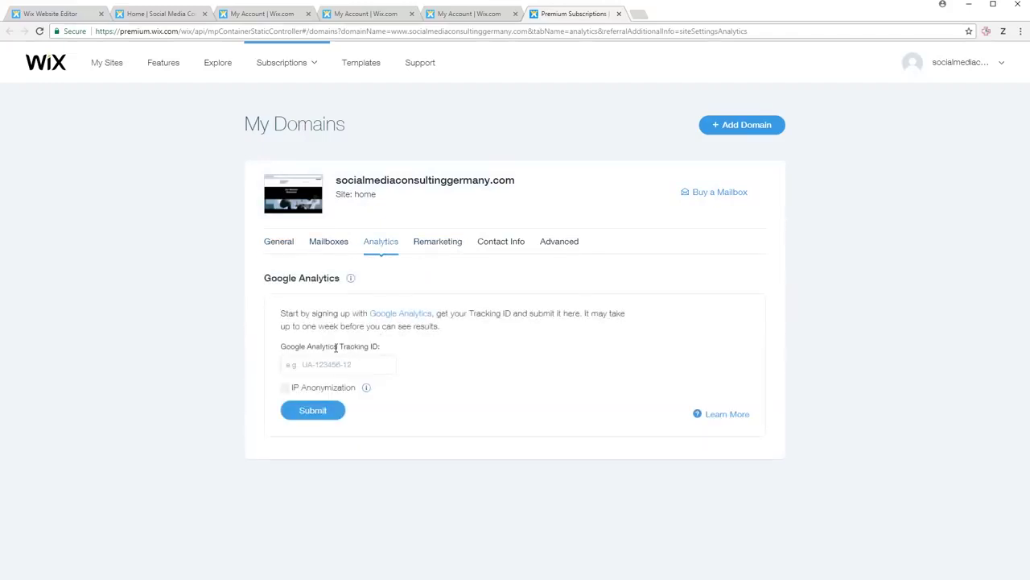
{"action": "left_click", "coordinate": [332, 365]}
{"action": "middle_click", "coordinate": [413, 317]}
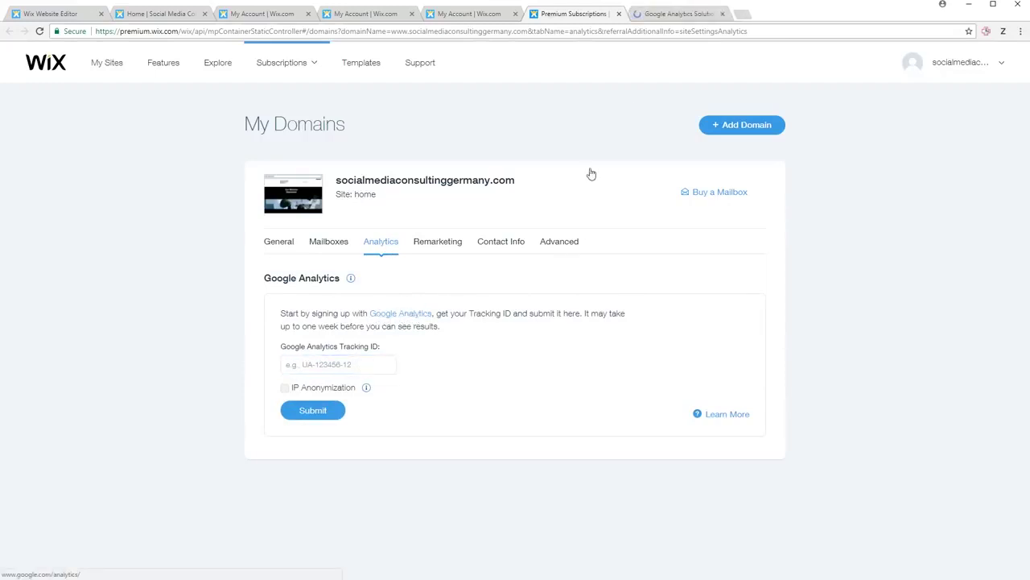
- Sign in to Google Analytics with the Google account's email address and password
{"action": "left_click", "coordinate": [676, 14]}
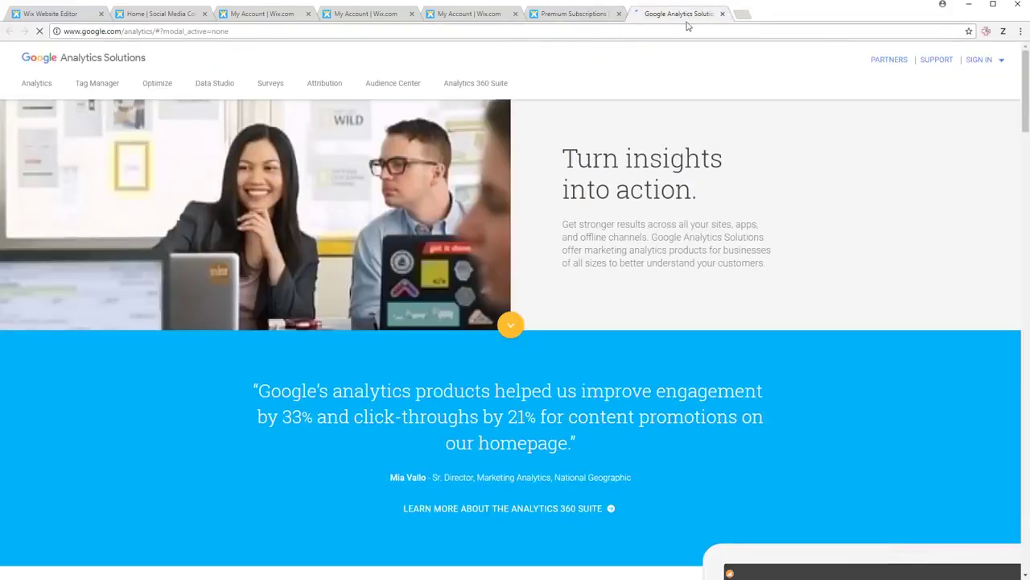
{"action": "left_click", "coordinate": [990, 70]}
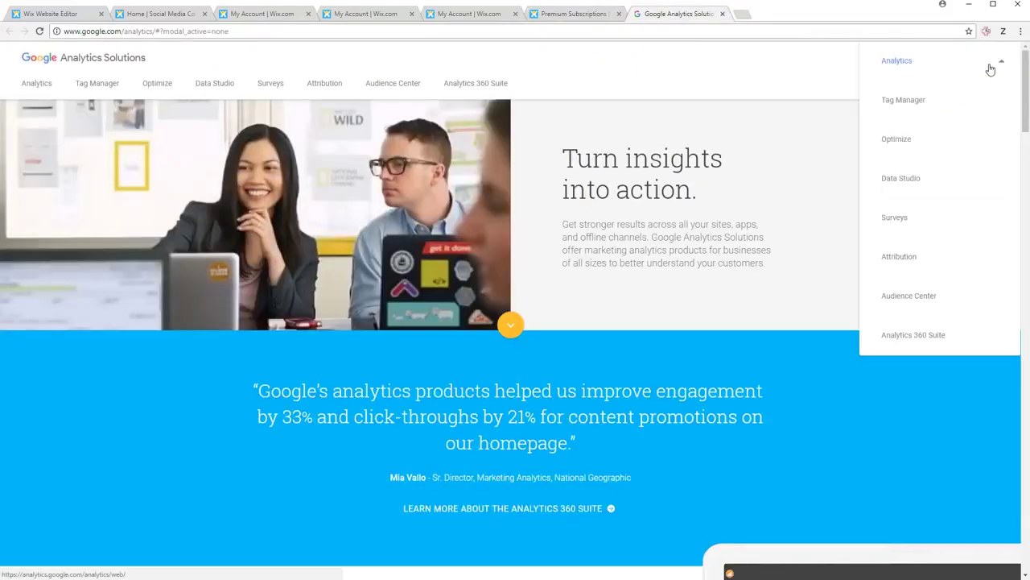
{"action": "left_click", "coordinate": [928, 66]}
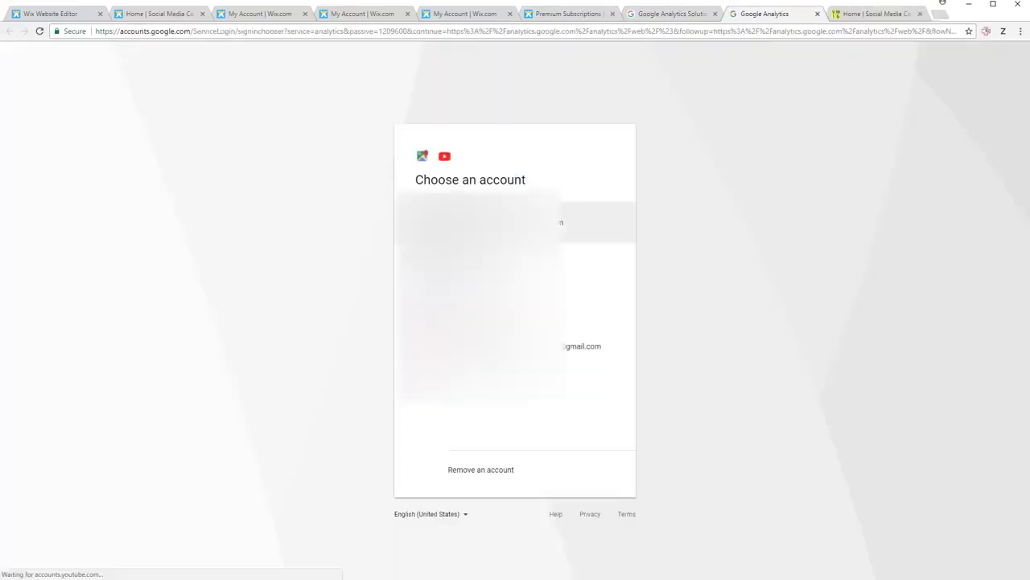
{"action": "left_click", "coordinate": [492, 387]}
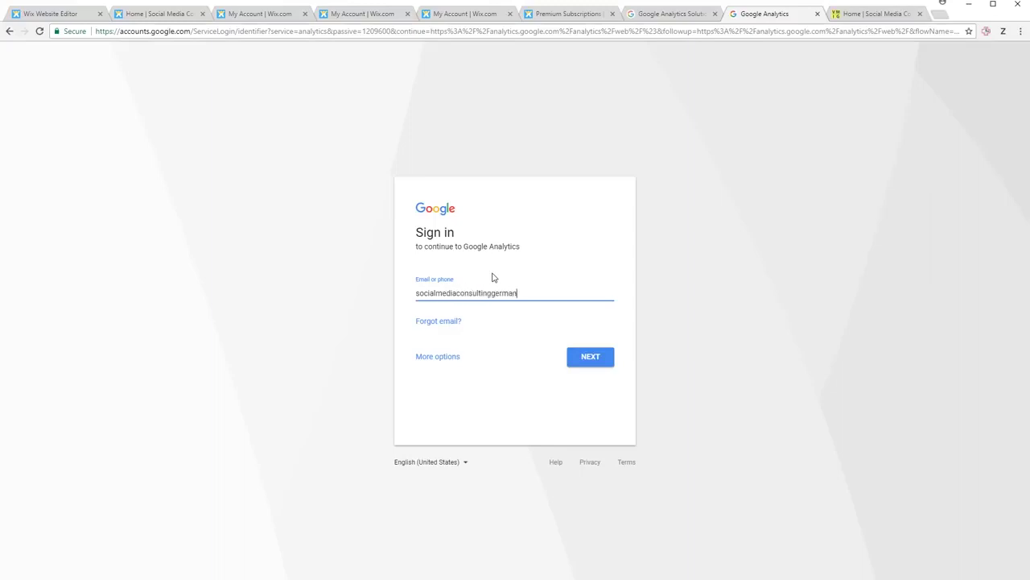
{"action": "key", "text": "Tab"}
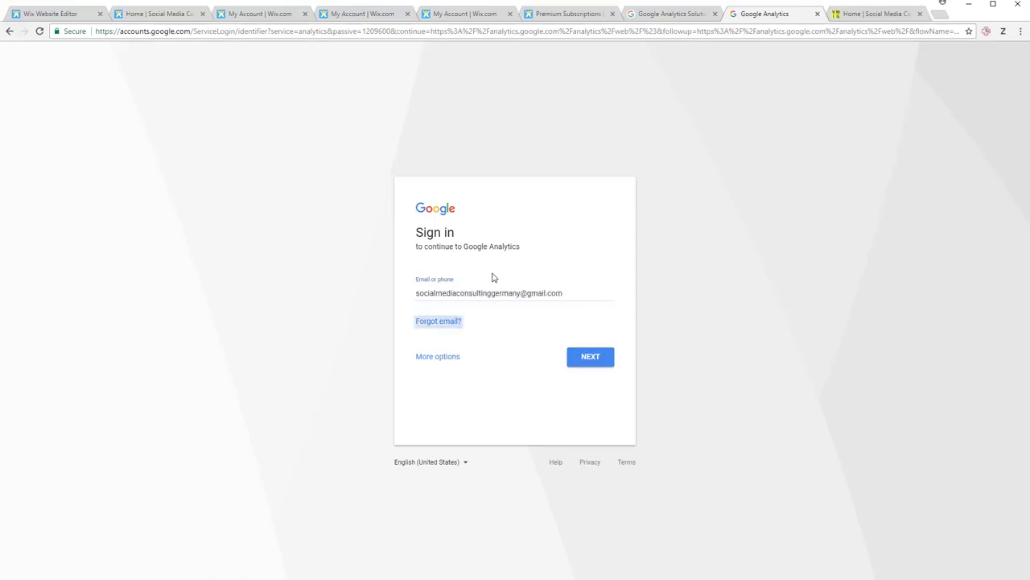
{"action": "key", "text": "Tab"}
{"action": "left_click", "coordinate": [578, 359]}
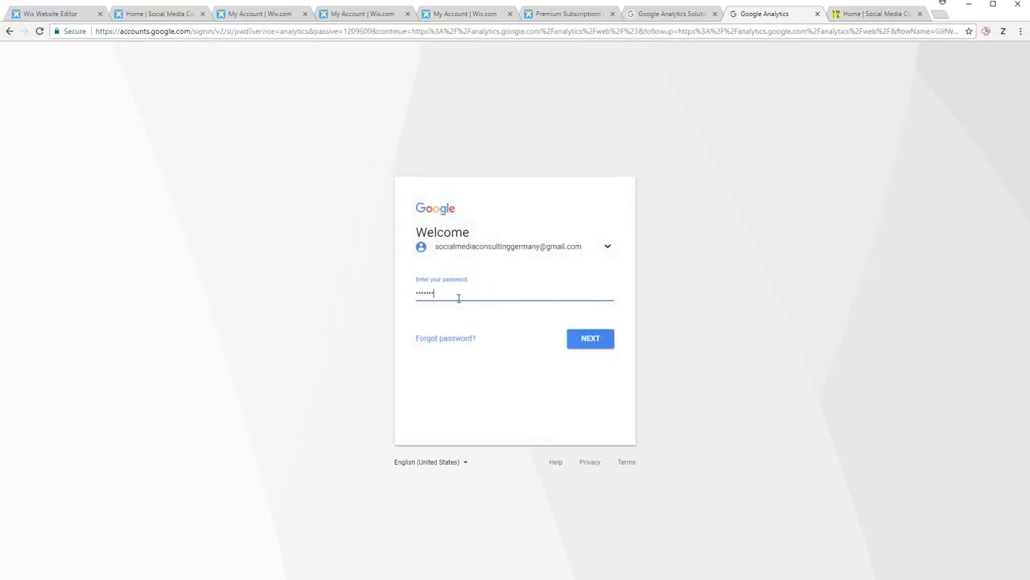
{"action": "left_click", "coordinate": [579, 347]}
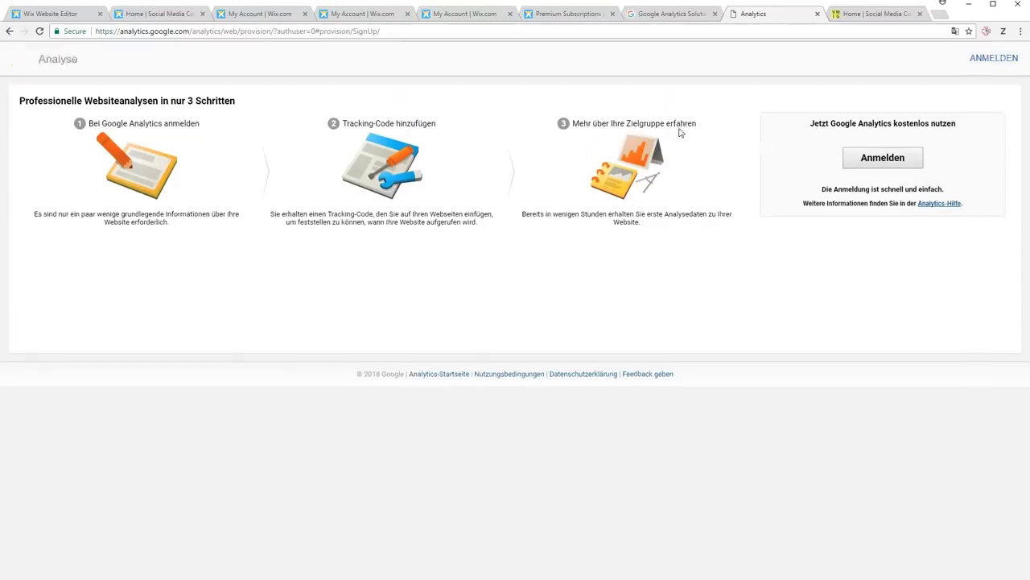
- Fill in the Social Media Consulting Germany account form and request a tracking ID
{"action": "left_click", "coordinate": [885, 158]}
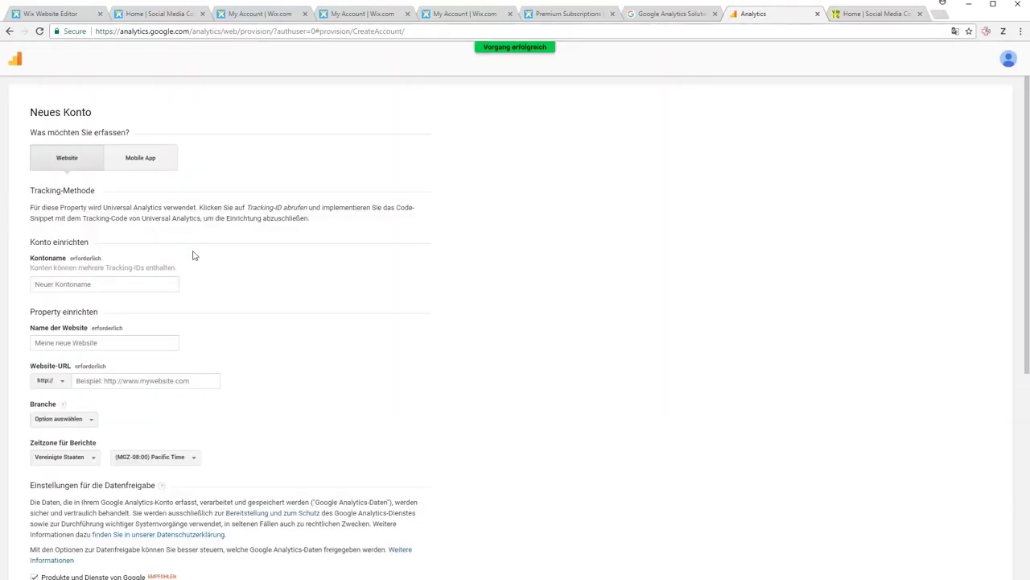
{"action": "scroll", "coordinate": [74, 278], "scroll_direction": "down", "scroll_amount": 2}
{"action": "scroll", "coordinate": [64, 177], "scroll_direction": "up", "scroll_amount": 2}
{"action": "scroll", "coordinate": [166, 230], "scroll_direction": "down", "scroll_amount": 2}
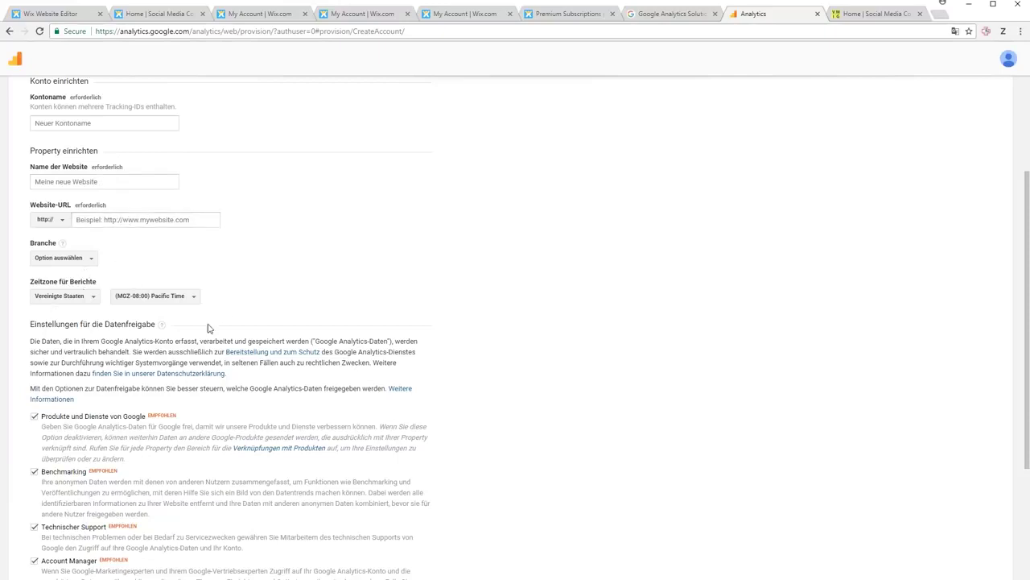
{"action": "scroll", "coordinate": [207, 328], "scroll_direction": "down", "scroll_amount": 2}
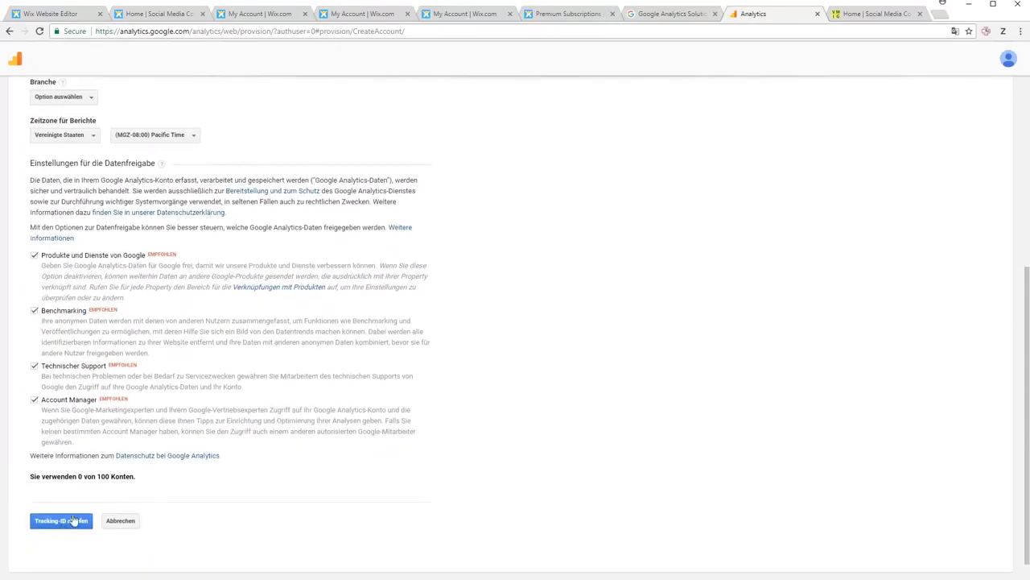
{"action": "scroll", "coordinate": [169, 366], "scroll_direction": "up", "scroll_amount": 3}
{"action": "left_click", "coordinate": [87, 178]}
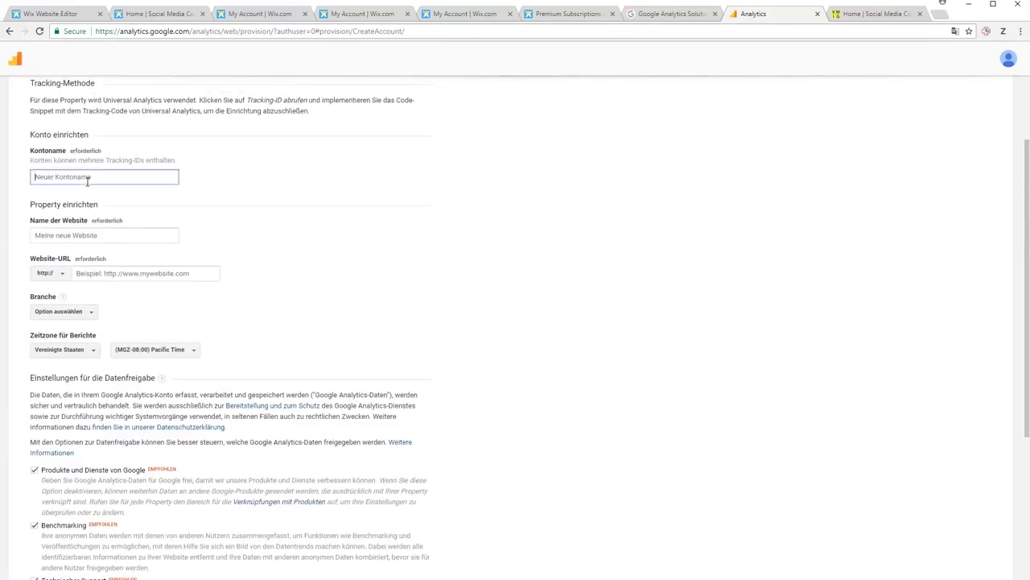
{"action": "scroll", "coordinate": [73, 483], "scroll_direction": "down", "scroll_amount": 3}
{"action": "left_click", "coordinate": [71, 495]}
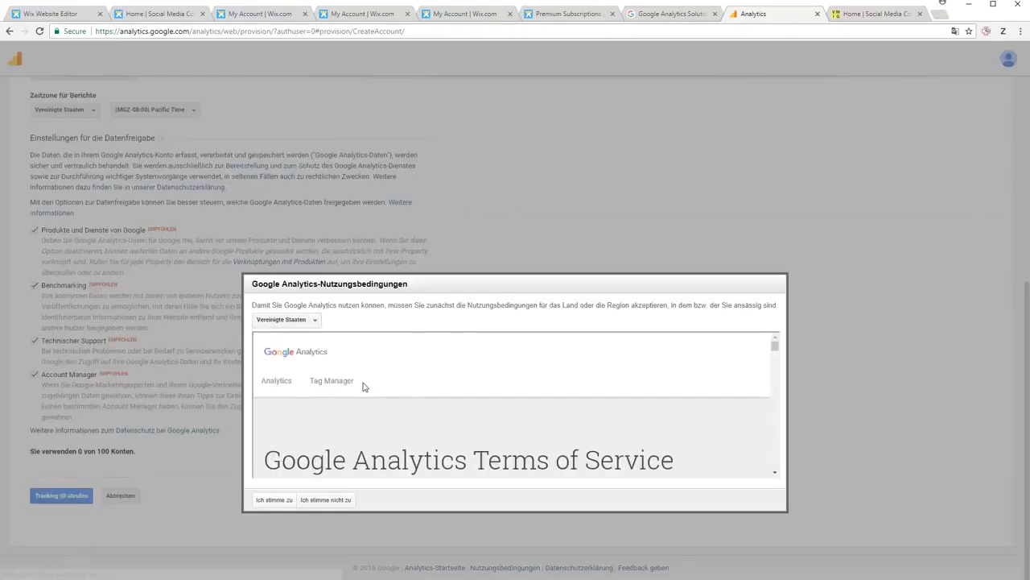
{"action": "left_click", "coordinate": [307, 321]}
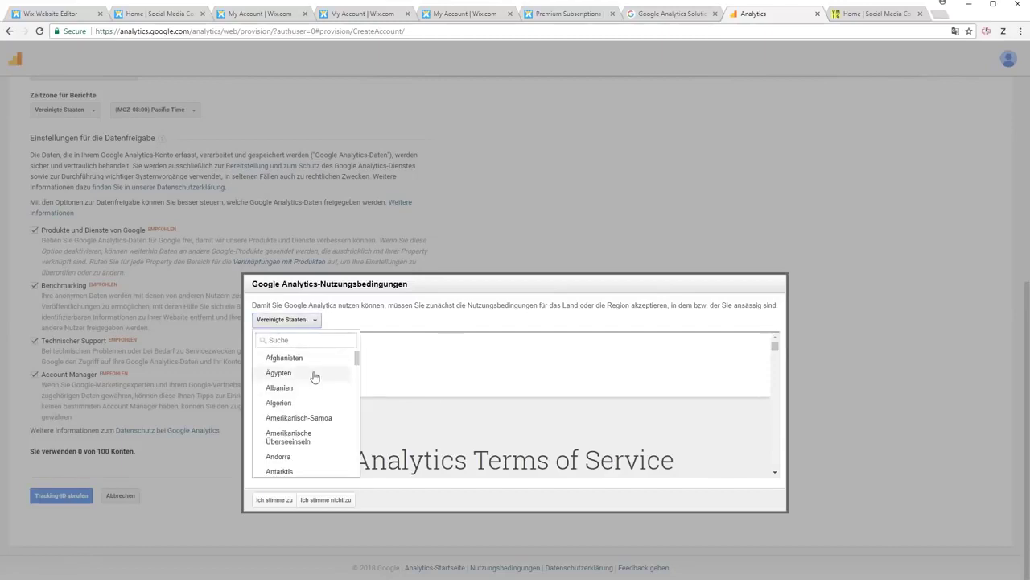
{"action": "type", "text": "de"}
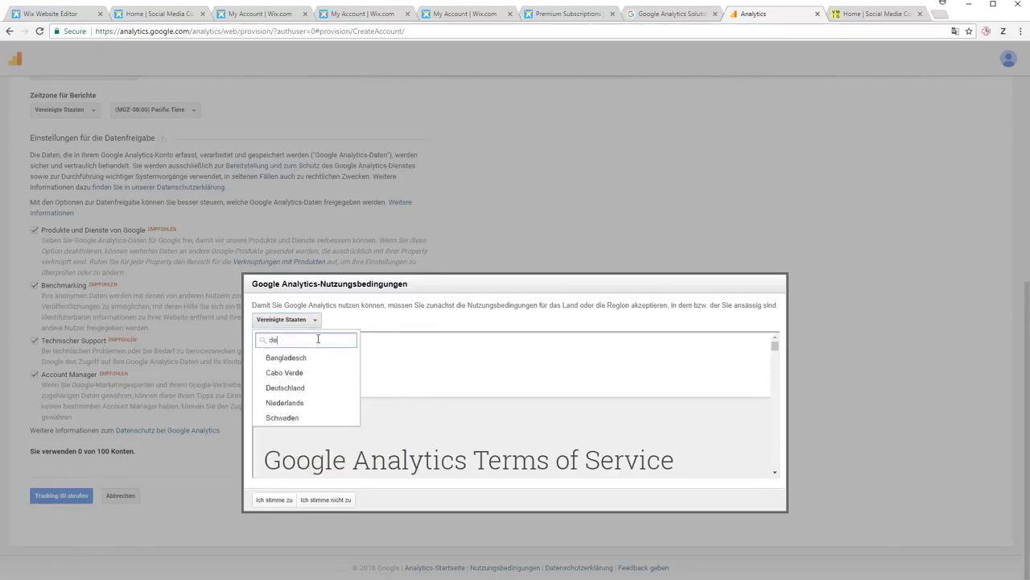
{"action": "left_click", "coordinate": [297, 387]}
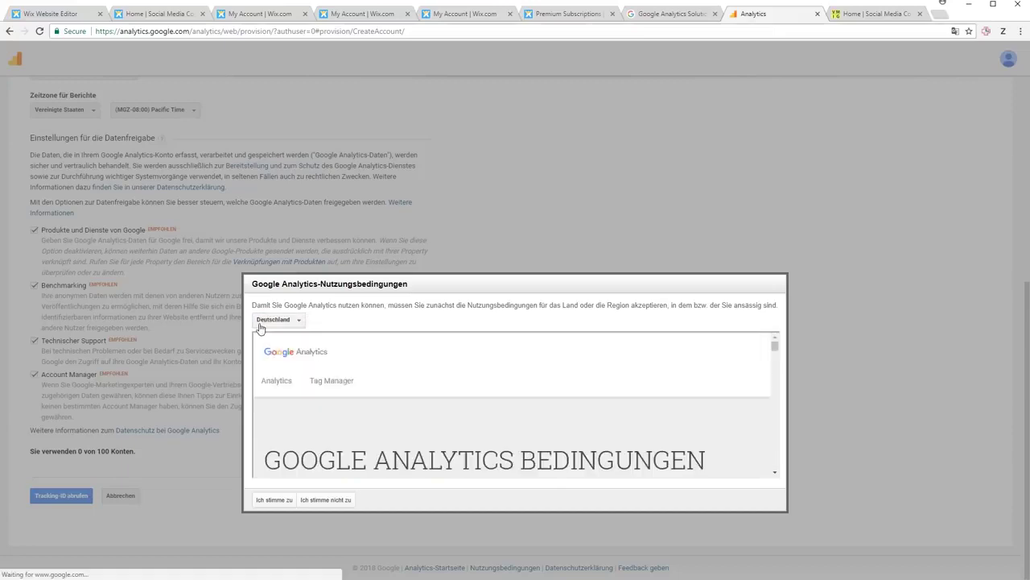
{"action": "scroll", "coordinate": [343, 366], "scroll_direction": "down", "scroll_amount": 1}
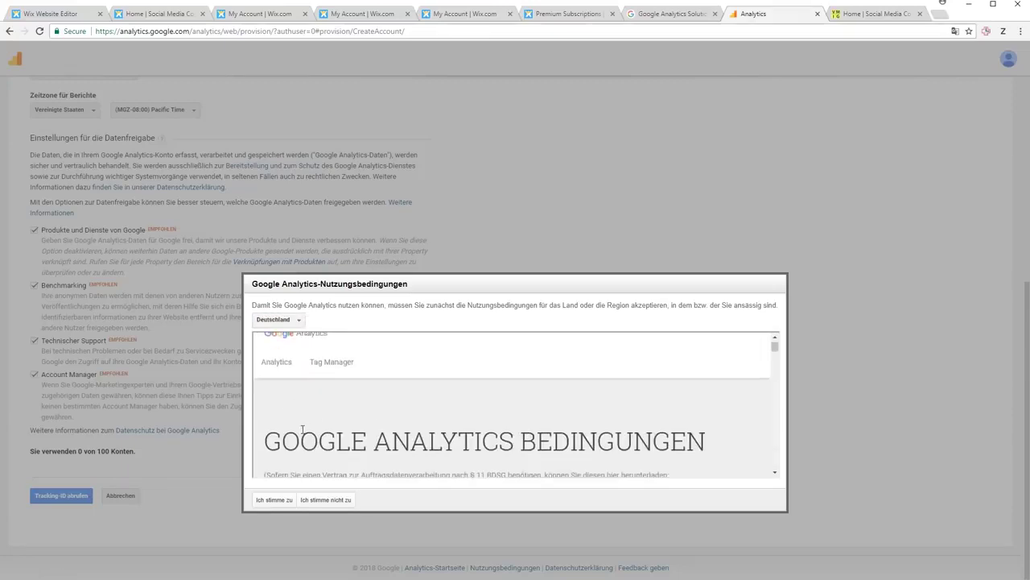
{"action": "left_click", "coordinate": [273, 499]}
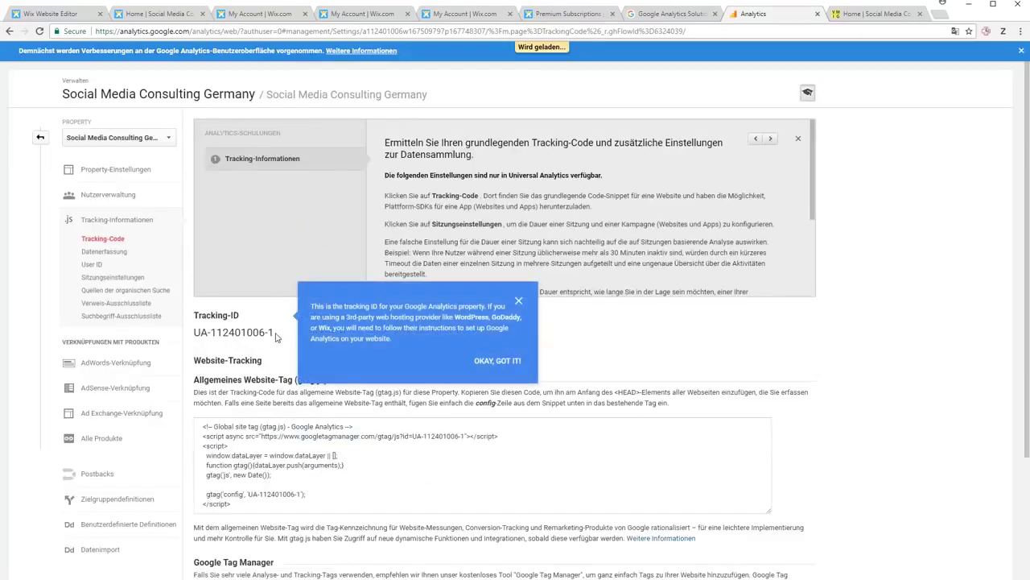
{"action": "left_click_drag", "start_coordinate": [274, 363], "coordinate": [193, 367]}
{"action": "key", "text": "ctrl+c"}
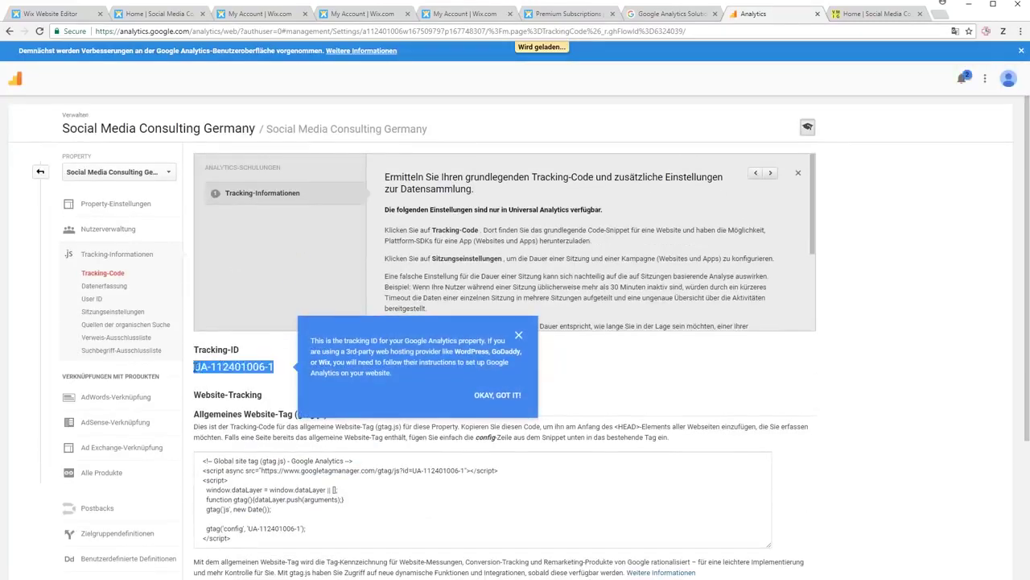
{"action": "left_click", "coordinate": [573, 14]}
{"action": "left_click", "coordinate": [330, 366]}
{"action": "key", "text": "ctrl+v"}
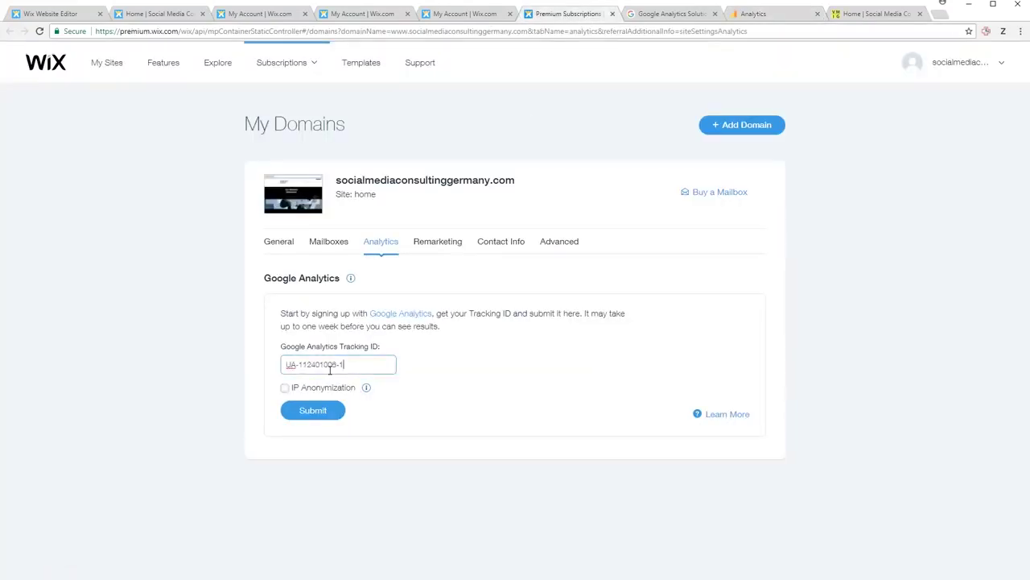
{"action": "mouse_move", "coordinate": [366, 390]}
{"action": "left_click", "coordinate": [284, 388]}
{"action": "left_click", "coordinate": [330, 413]}
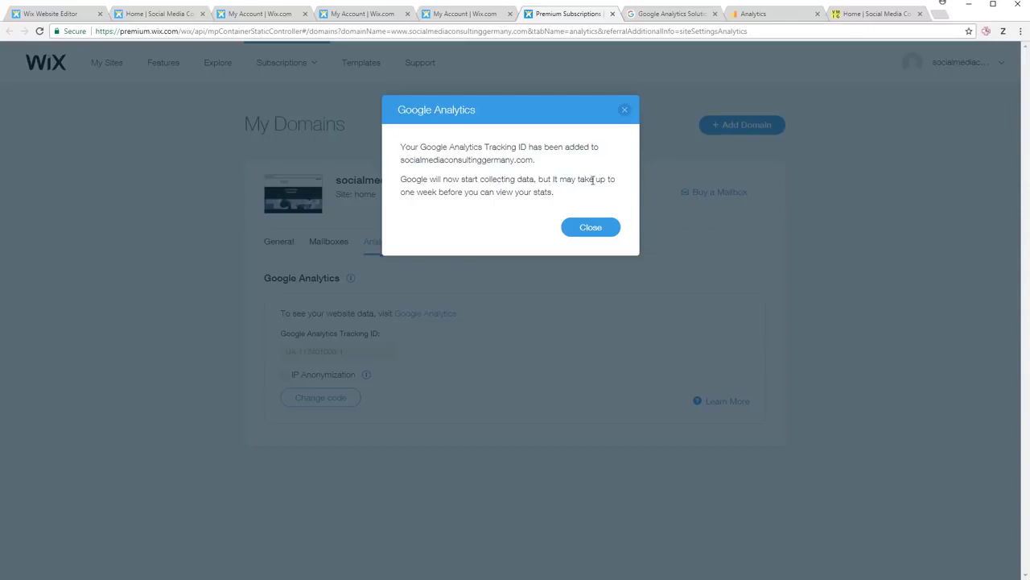
{"action": "left_click", "coordinate": [604, 229]}
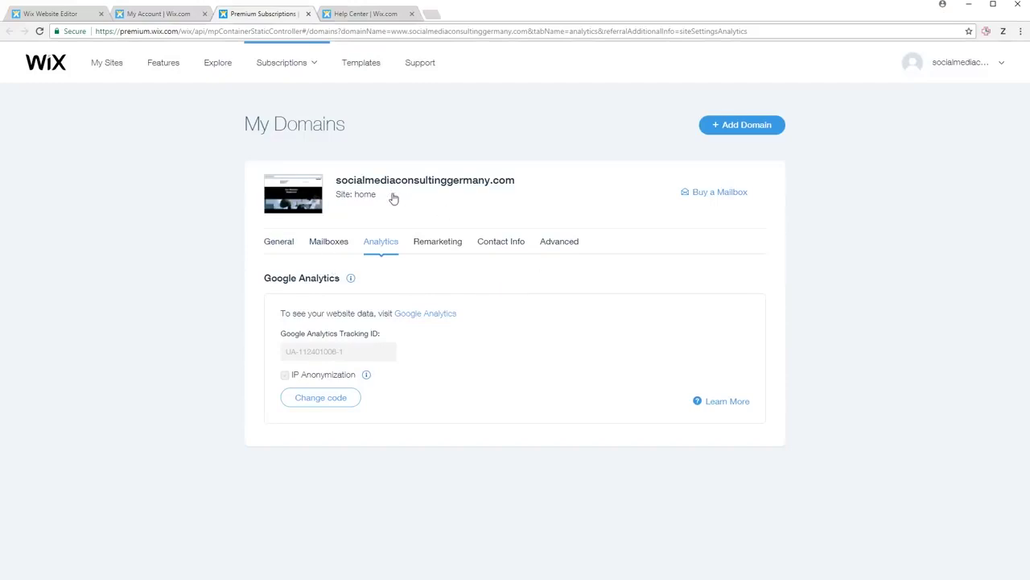
- Load socialmediaconsultinggermany.com in a new Chrome tab
{"action": "key", "text": "ctrl+t"}
{"action": "type", "text": "social"}
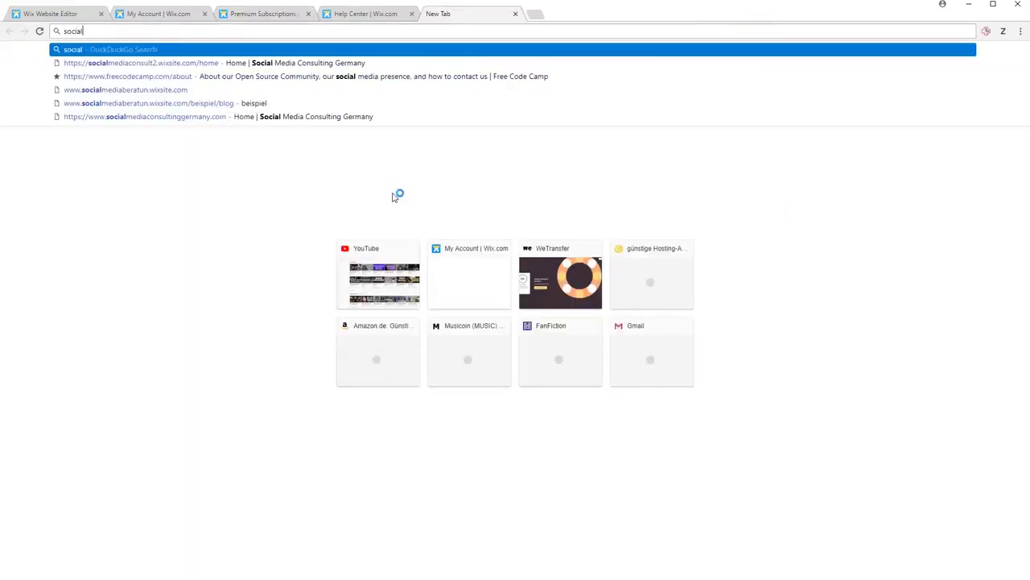
{"action": "type", "text": "mediac"}
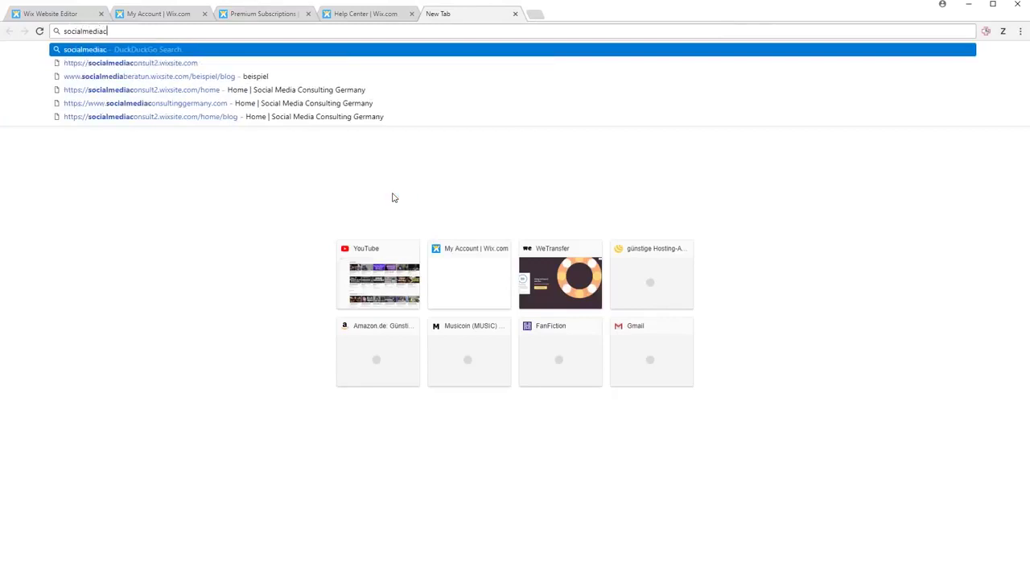
{"action": "type", "text": "onsultinggermany.com"}
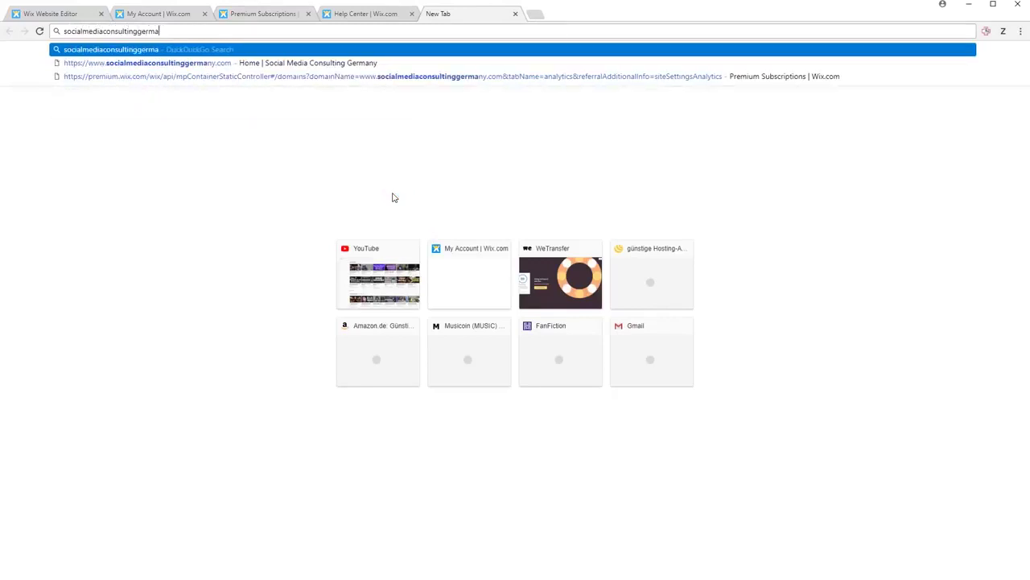
{"action": "key", "text": "Return"}
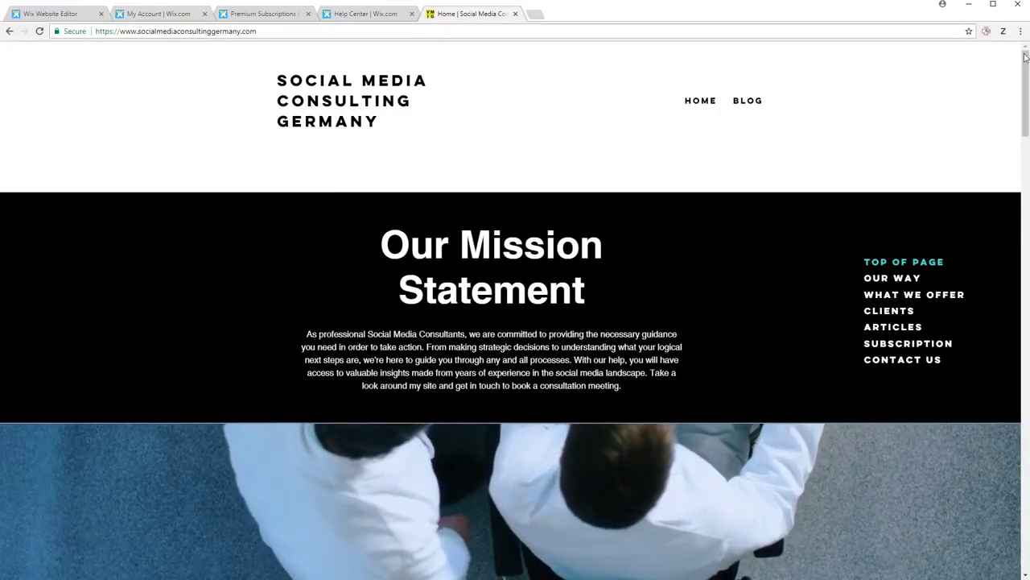
- Jump to the Our Way and What We Offer sections, then back to the top
{"action": "left_click", "coordinate": [149, 32]}
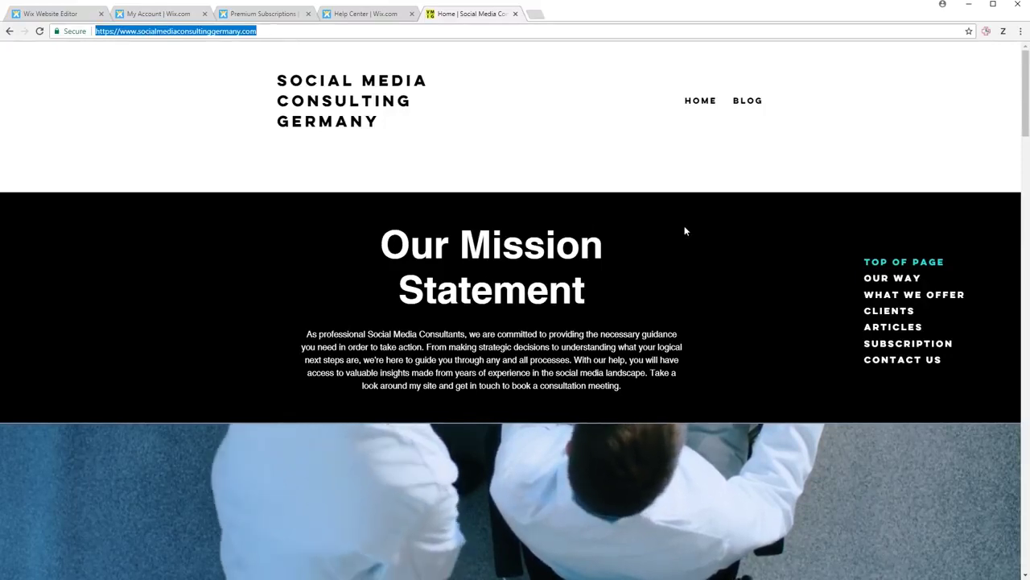
{"action": "left_click", "coordinate": [879, 284]}
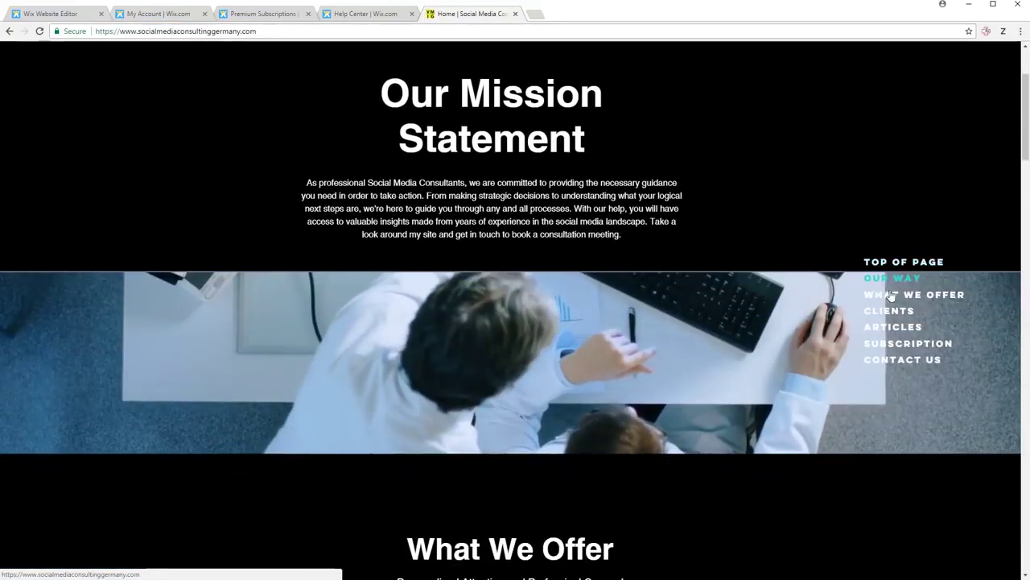
{"action": "left_click", "coordinate": [892, 294]}
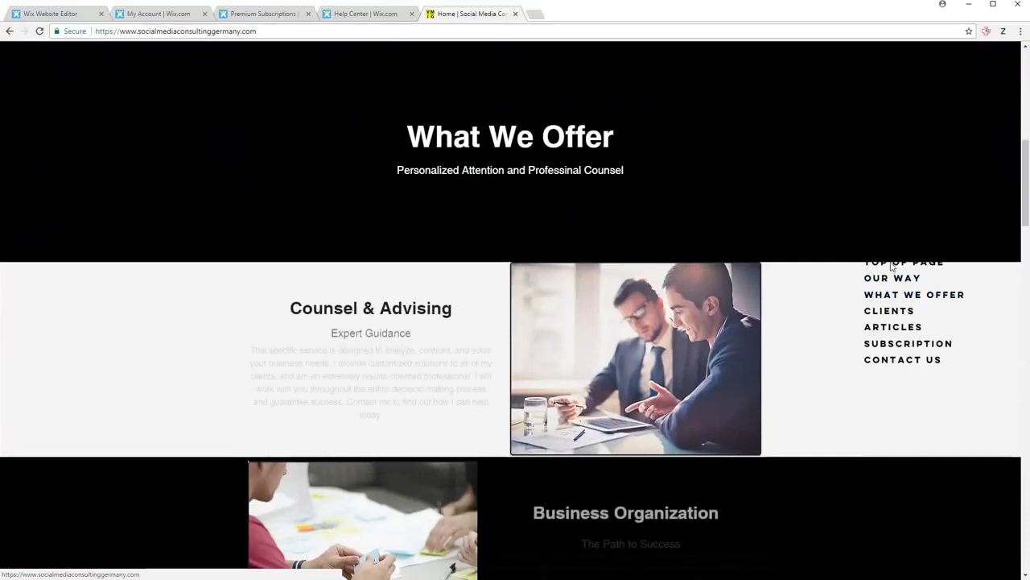
{"action": "left_click", "coordinate": [892, 263]}
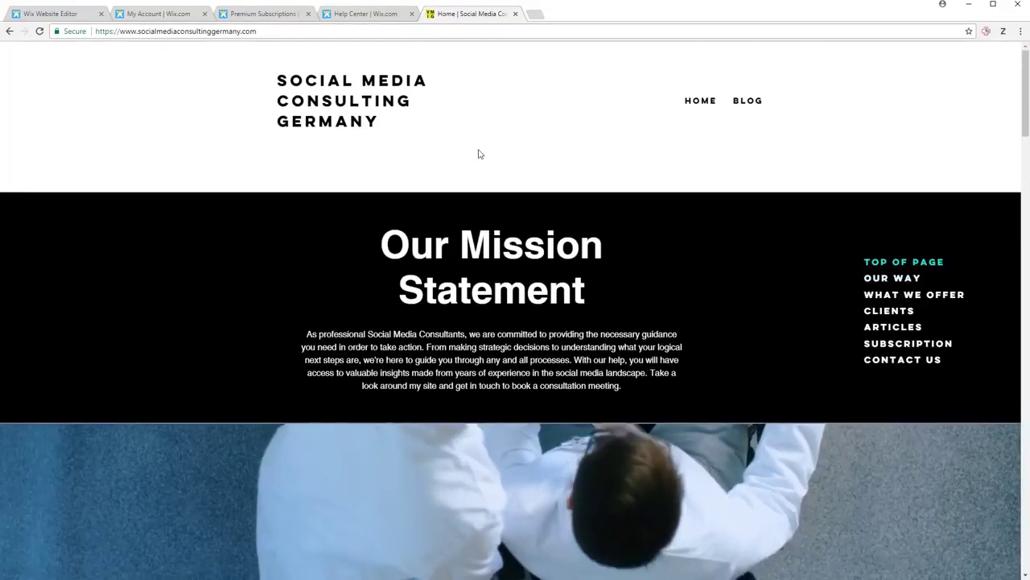